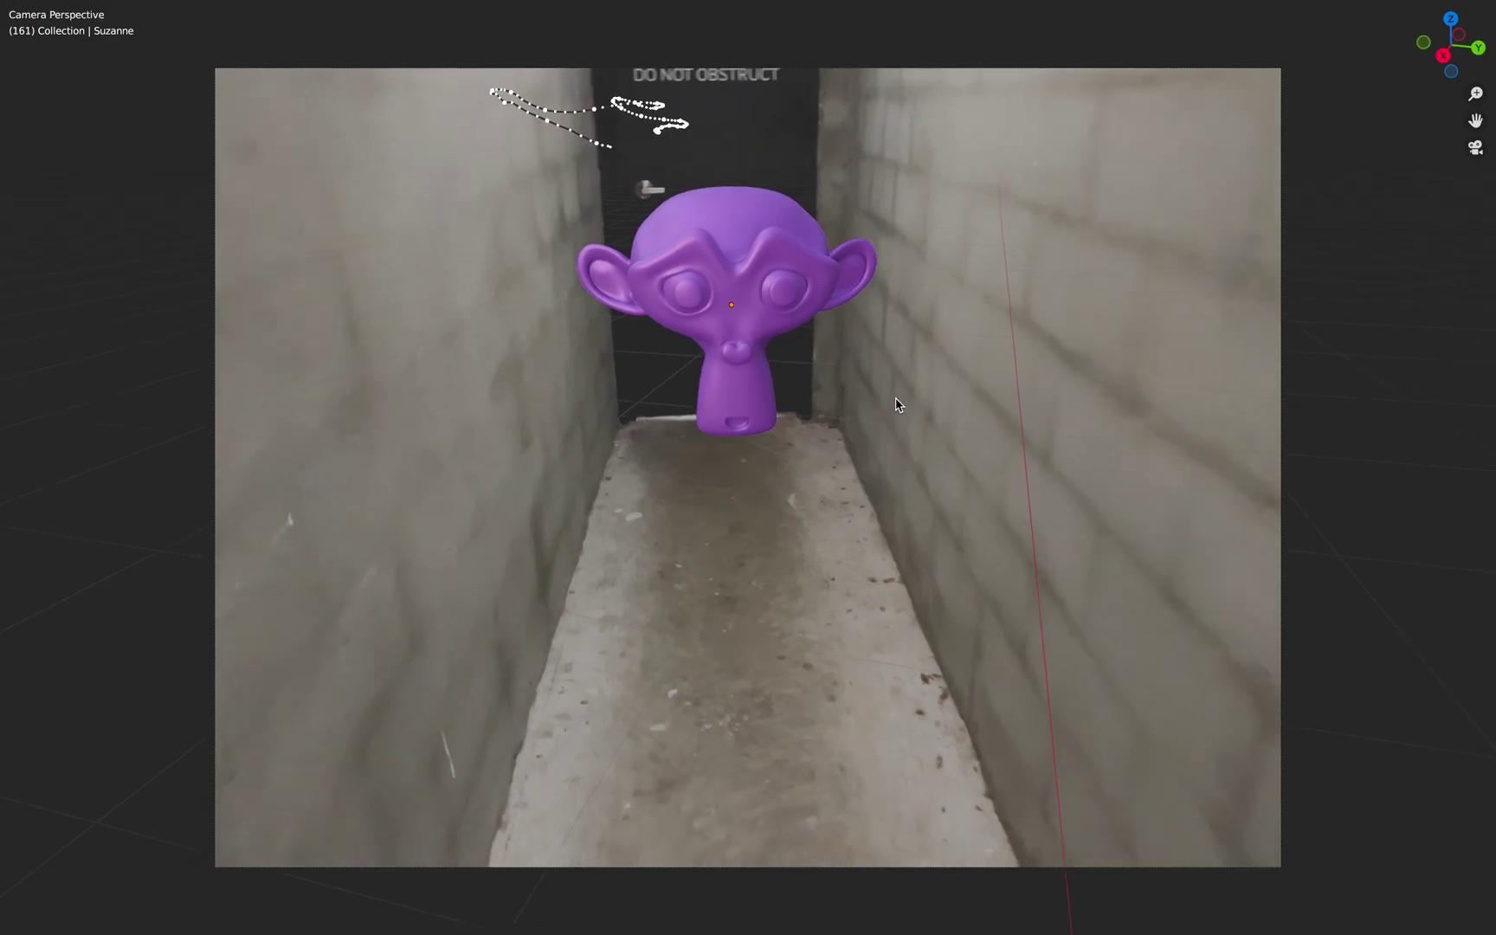
Restore the full workspace layout, select ARCamera and play the camera animation.
{"action": "key", "text": "ctrl+alt+space"}
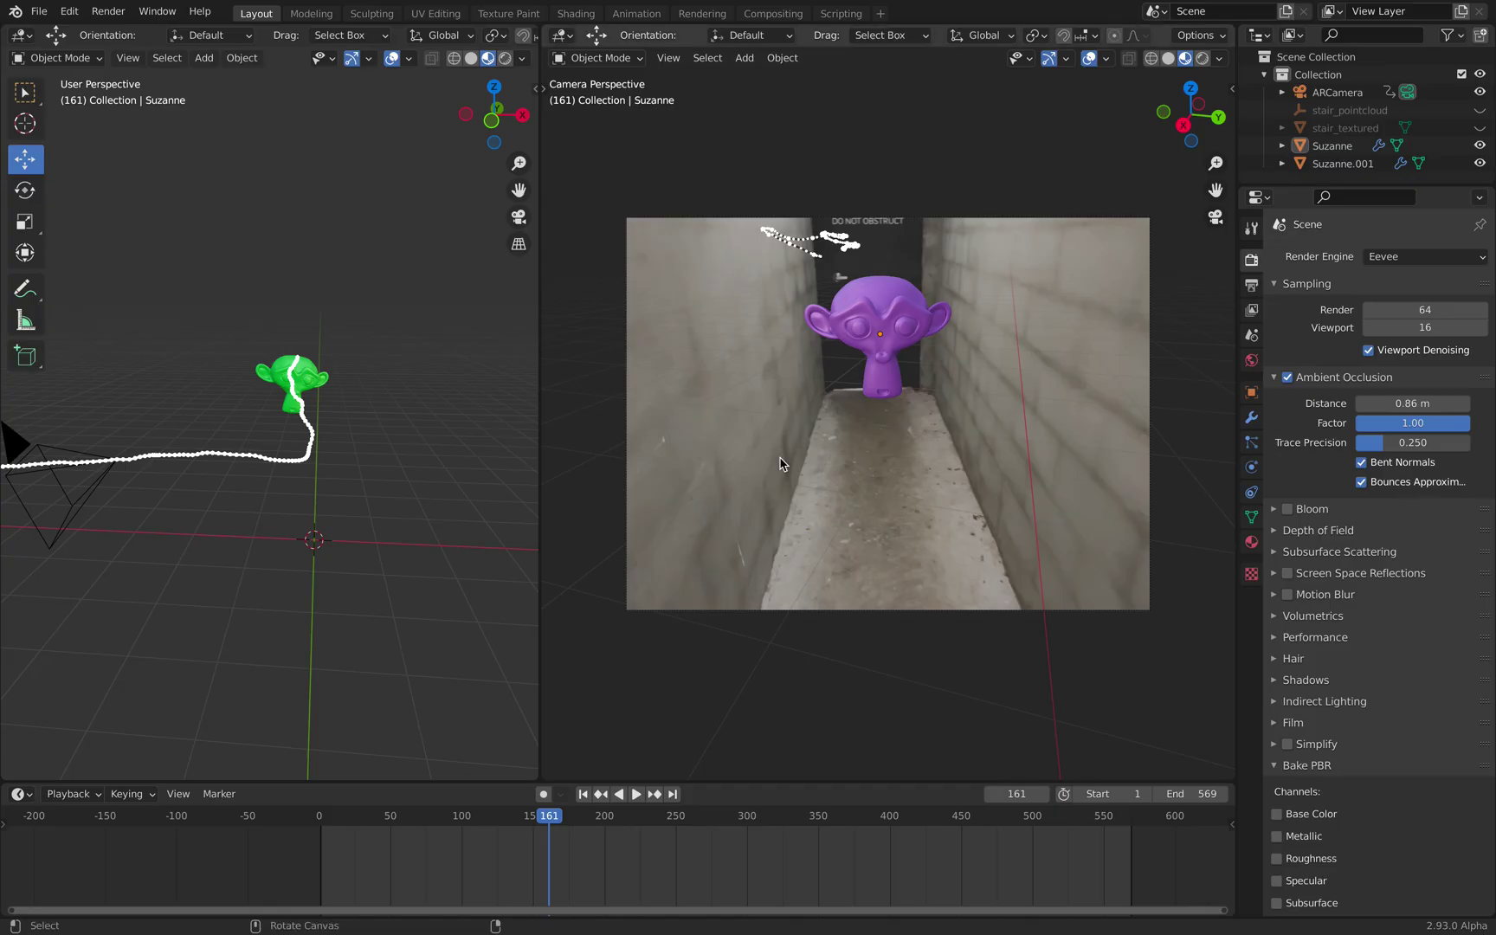
{"action": "middle_click_drag", "start_coordinate": [399, 597], "coordinate": [125, 401]}
{"action": "left_click", "coordinate": [1344, 94]}
{"action": "scroll", "coordinate": [297, 502], "scroll_direction": "up", "scroll_amount": 3}
{"action": "key", "text": "space"}
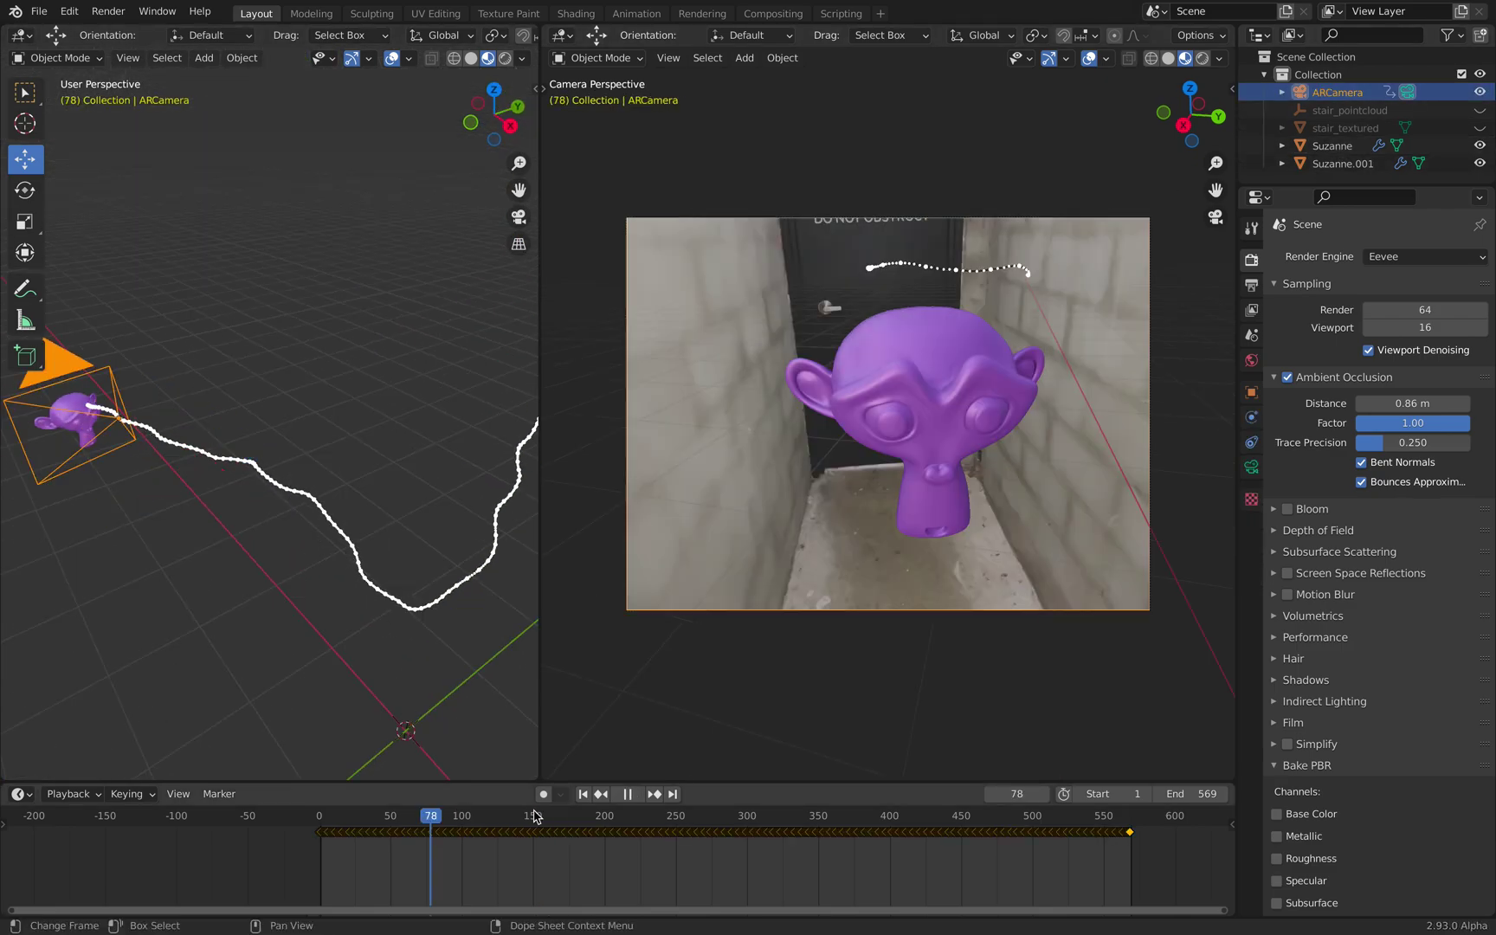
Scrub and replay the camera animation, stopping at frame 412 on the staircase.
{"action": "left_click_drag", "start_coordinate": [672, 781], "coordinate": [488, 770]}
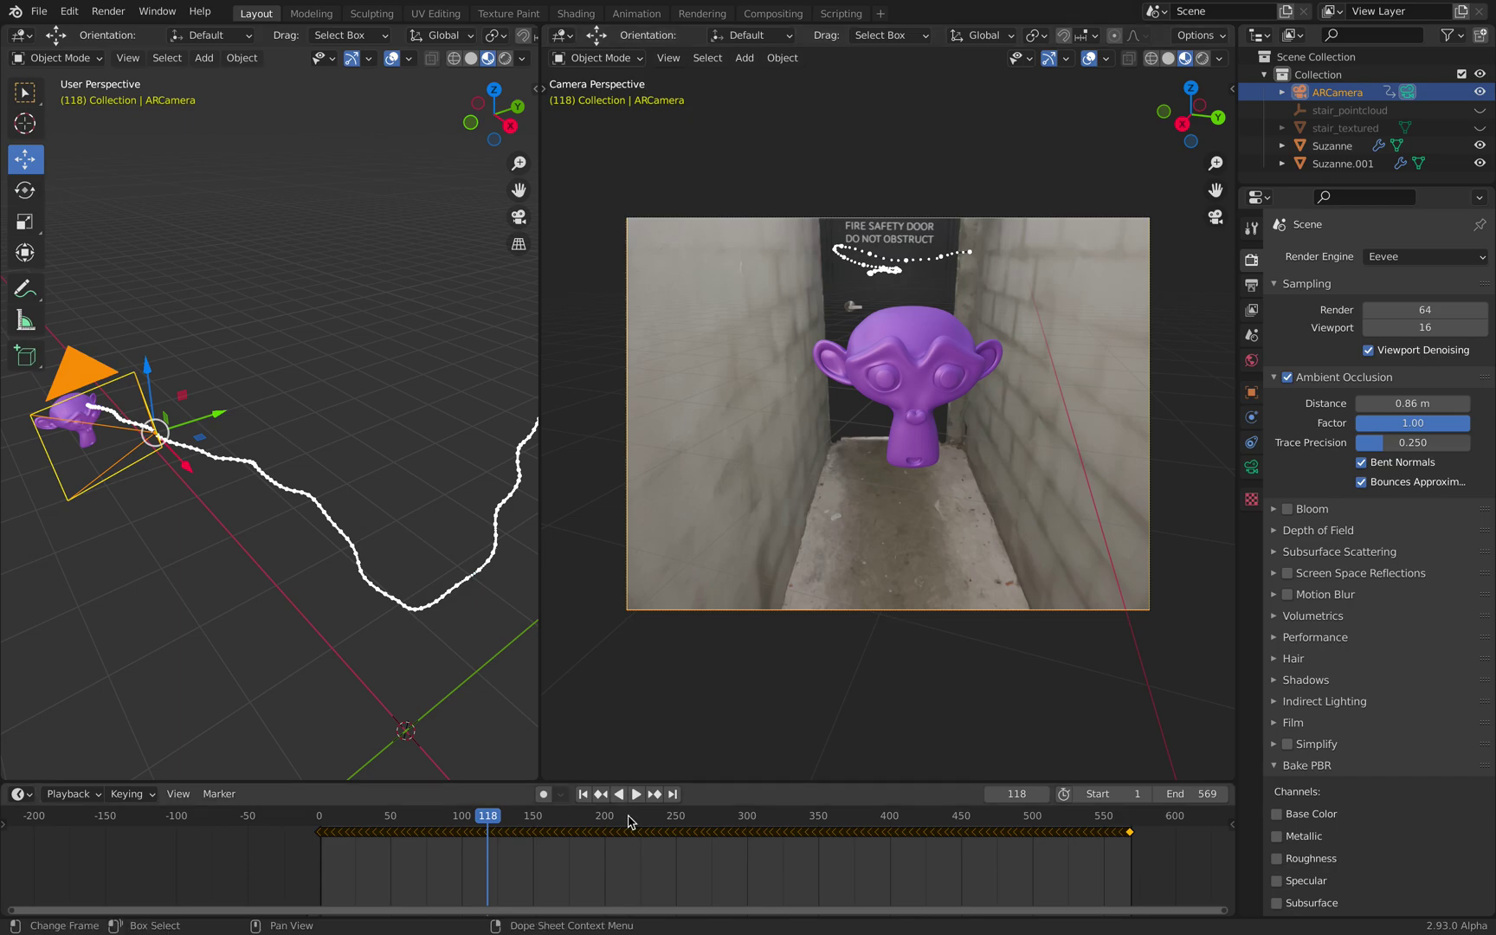
{"action": "left_click", "coordinate": [636, 794]}
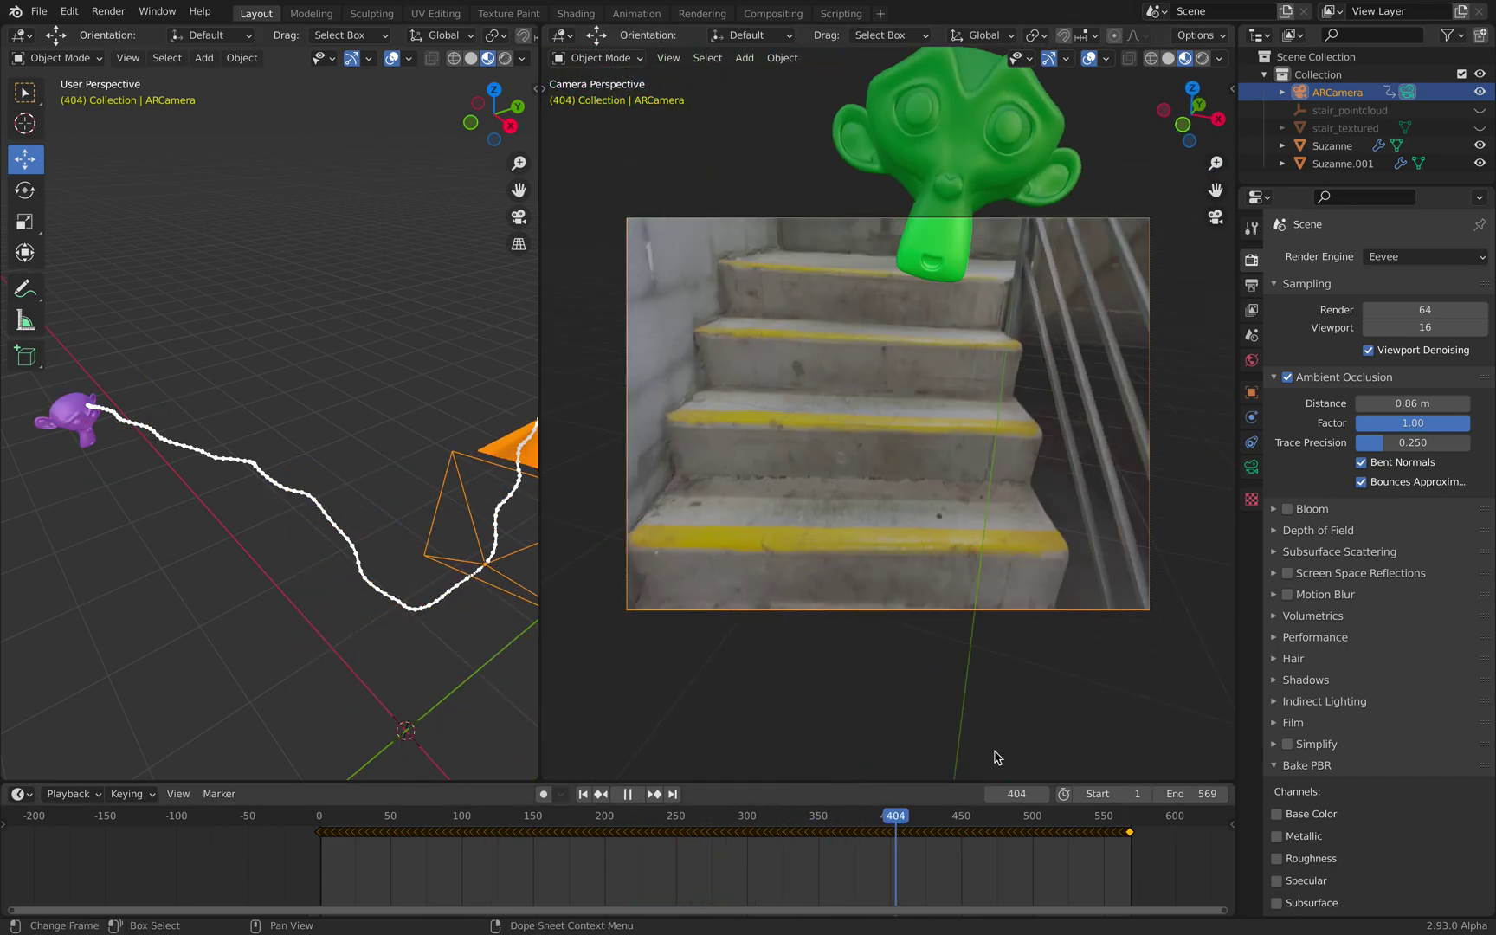
{"action": "left_click_drag", "start_coordinate": [894, 753], "coordinate": [912, 465]}
{"action": "key", "text": "space"}
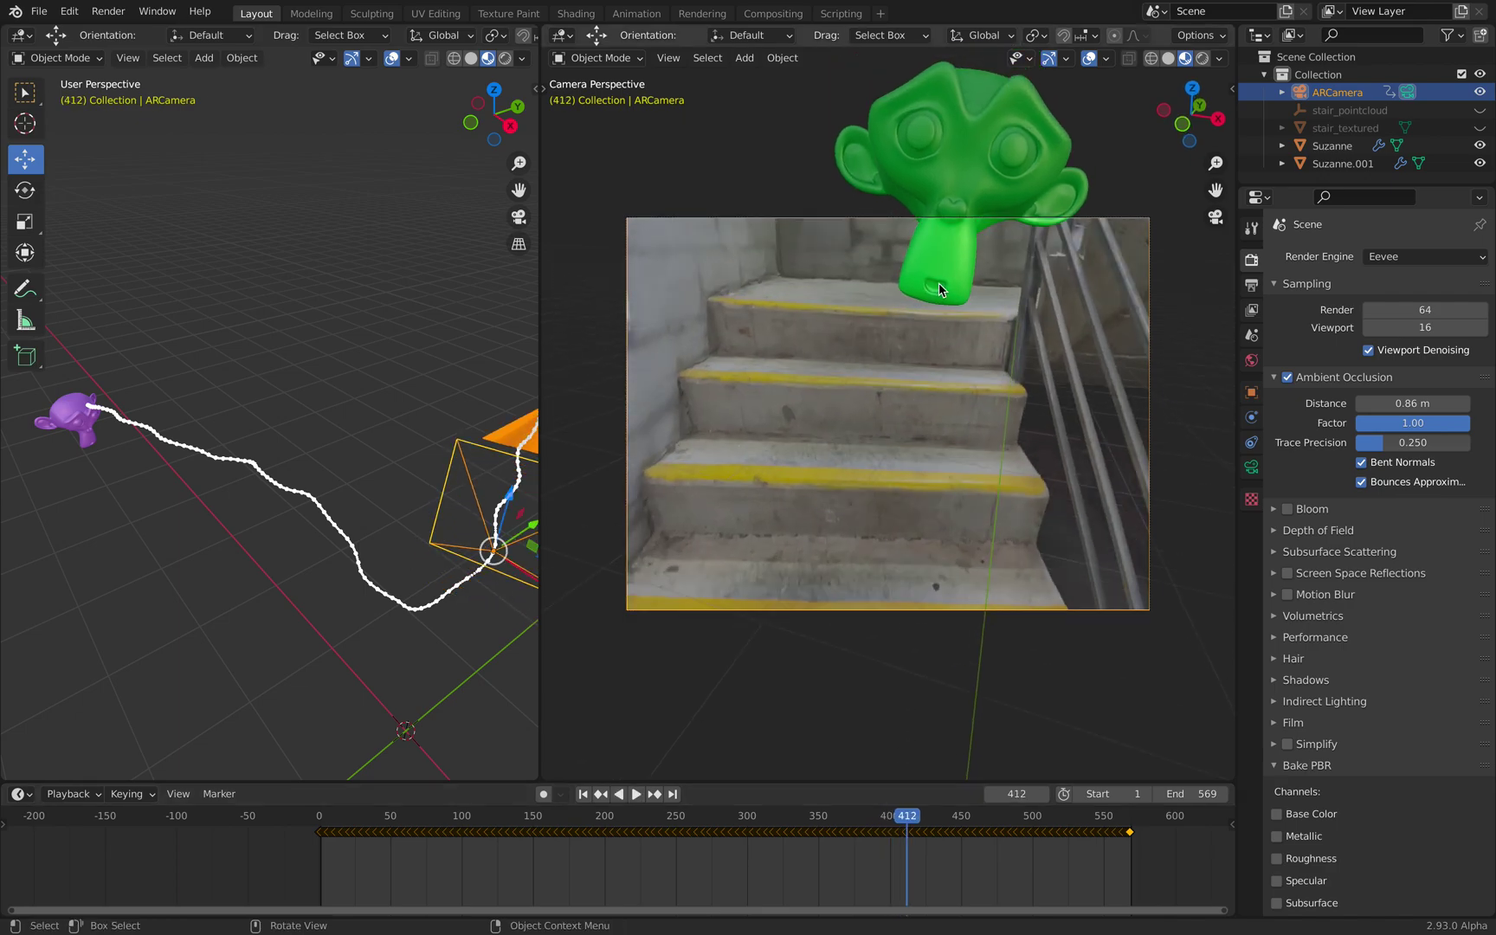
Scale down the green monkey head above the stairs and reposition it in the camera view.
{"action": "left_click", "coordinate": [937, 286]}
{"action": "key", "text": "s"}
{"action": "left_click", "coordinate": [1000, 312]}
{"action": "key", "text": "g"}
{"action": "left_click", "coordinate": [997, 302]}
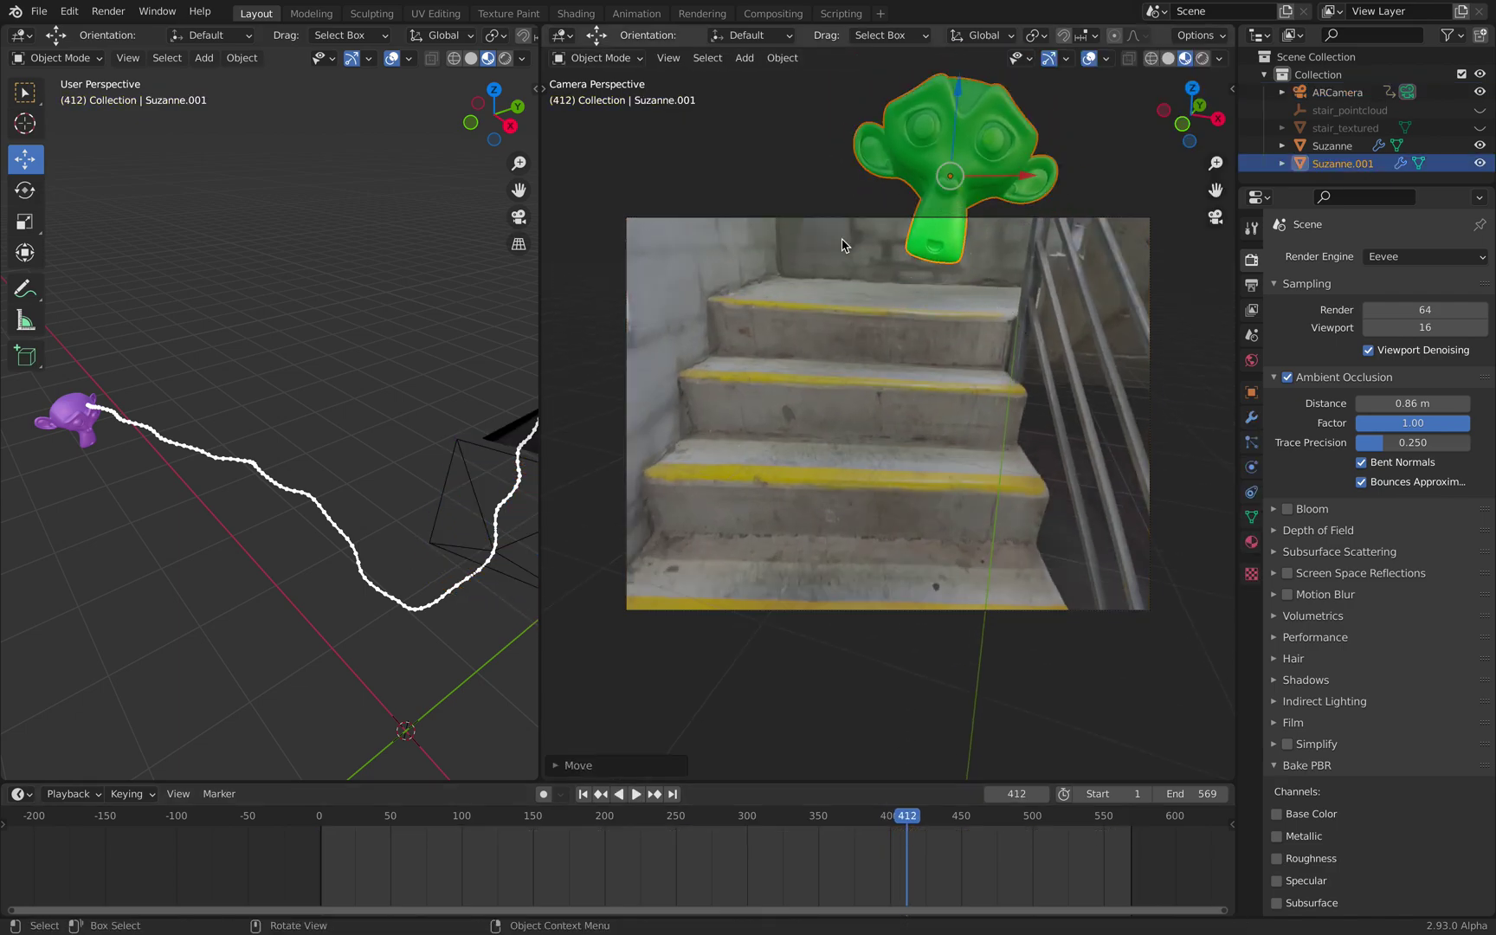
Play and scrub through the animation to review both monkey heads in the footage, stopping at frame 99.
{"action": "key", "text": "space"}
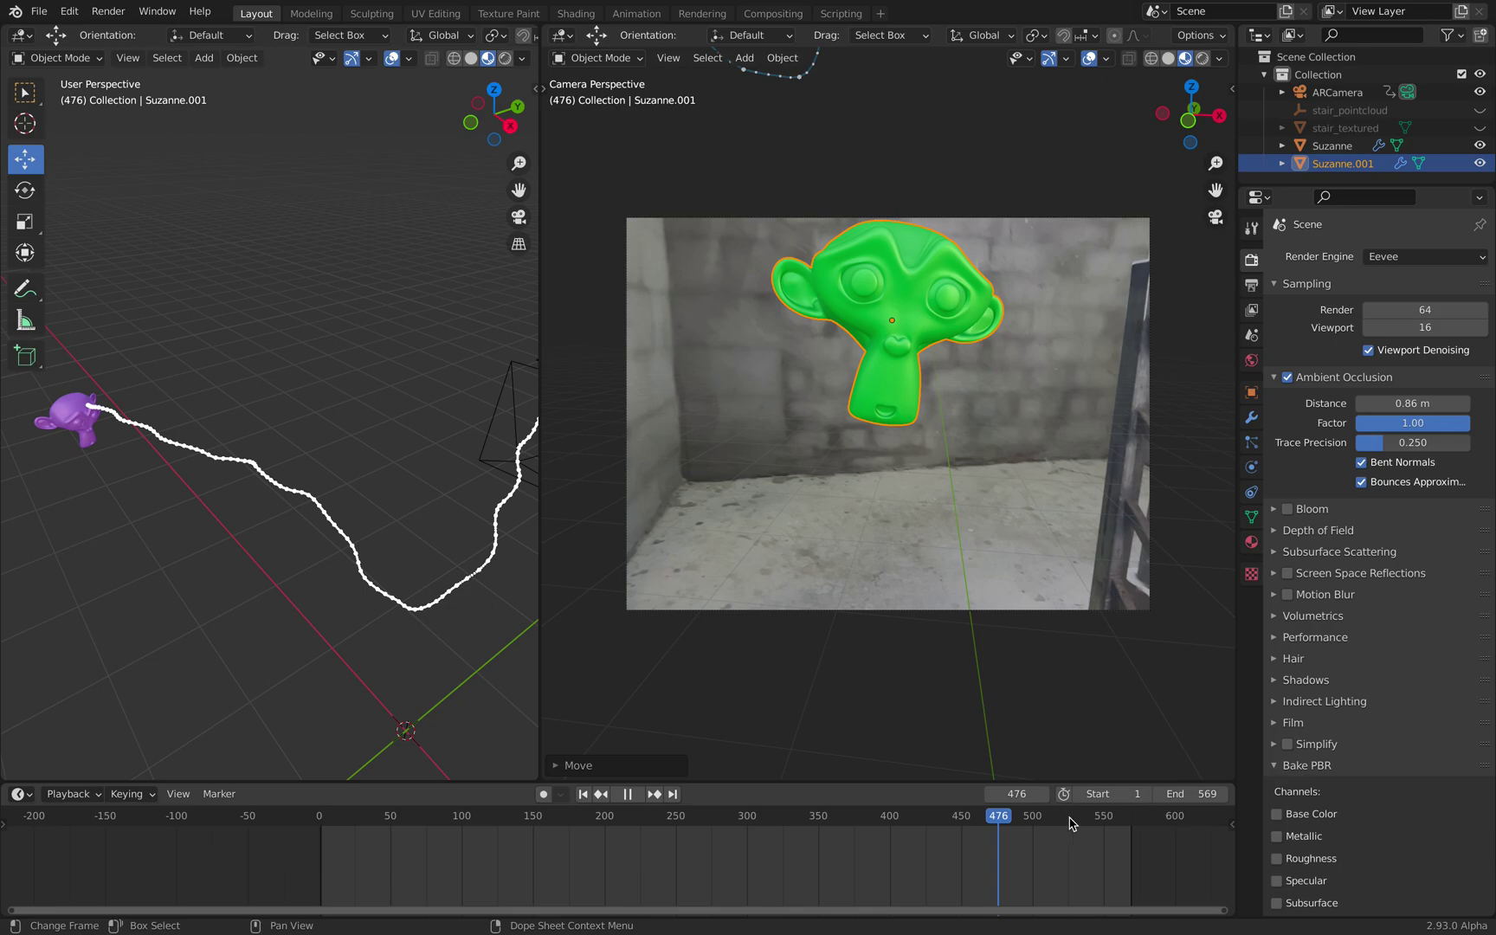
{"action": "left_click_drag", "start_coordinate": [1063, 831], "coordinate": [925, 832]}
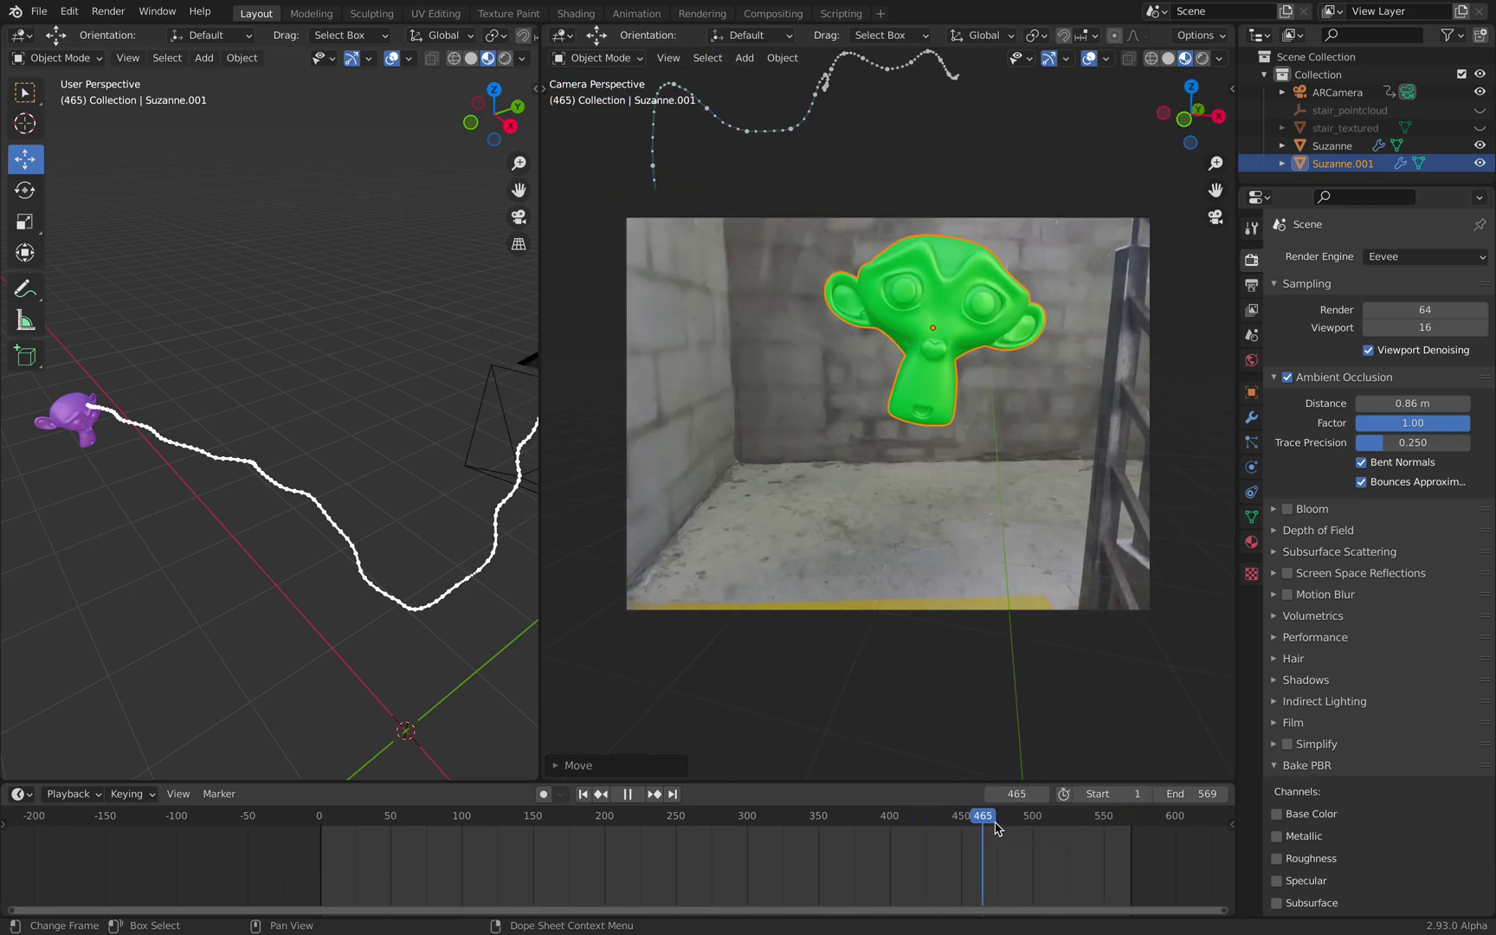
{"action": "left_click", "coordinate": [604, 831]}
{"action": "left_click", "coordinate": [414, 836]}
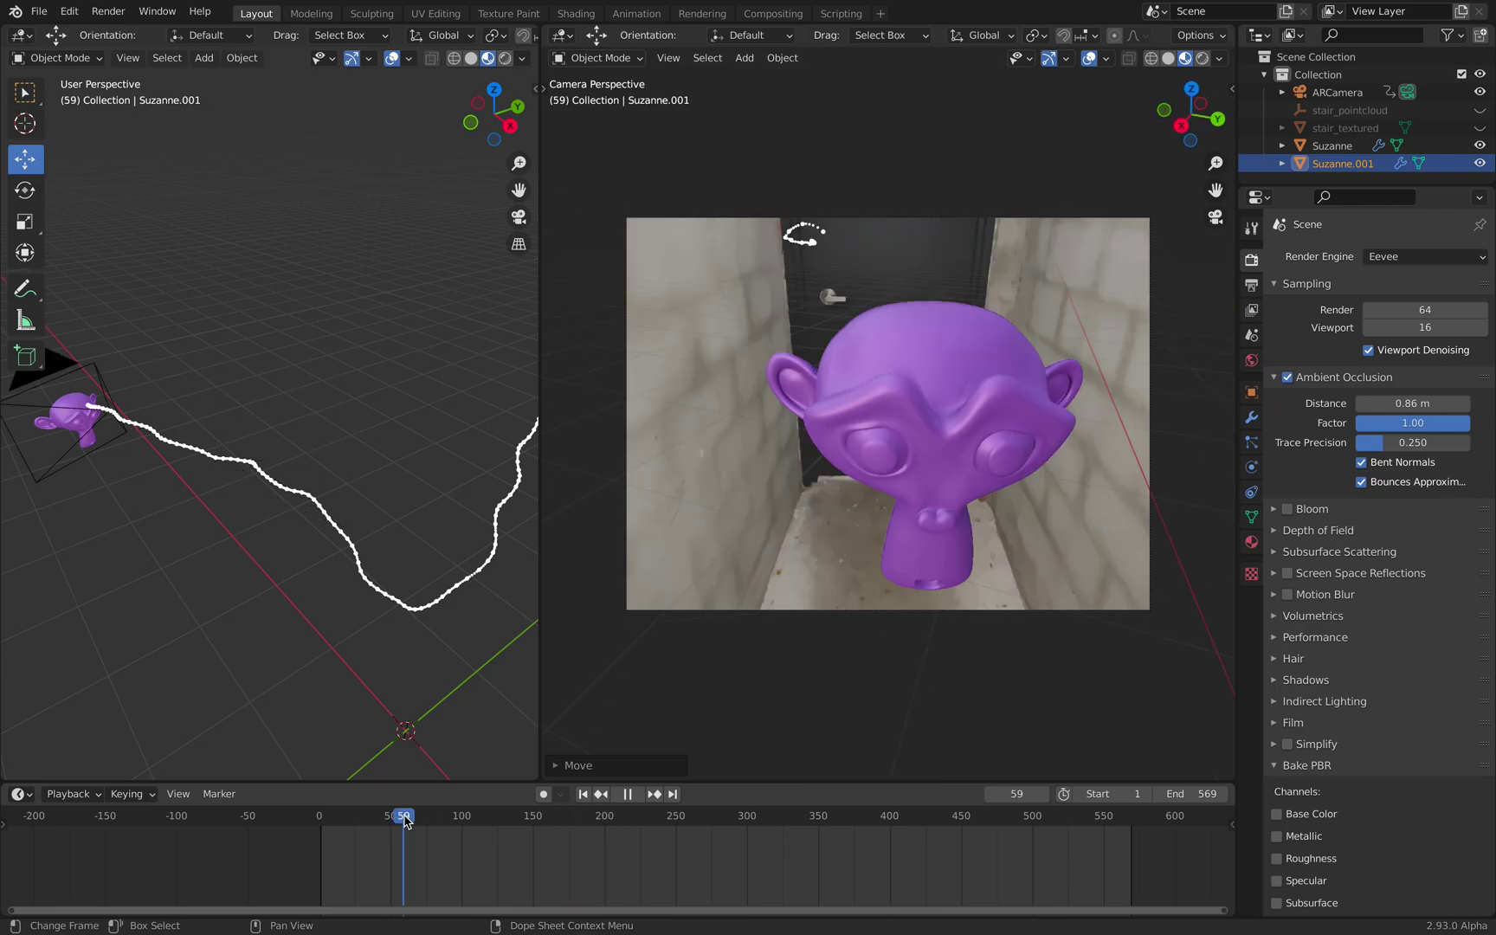
{"action": "key", "text": "space"}
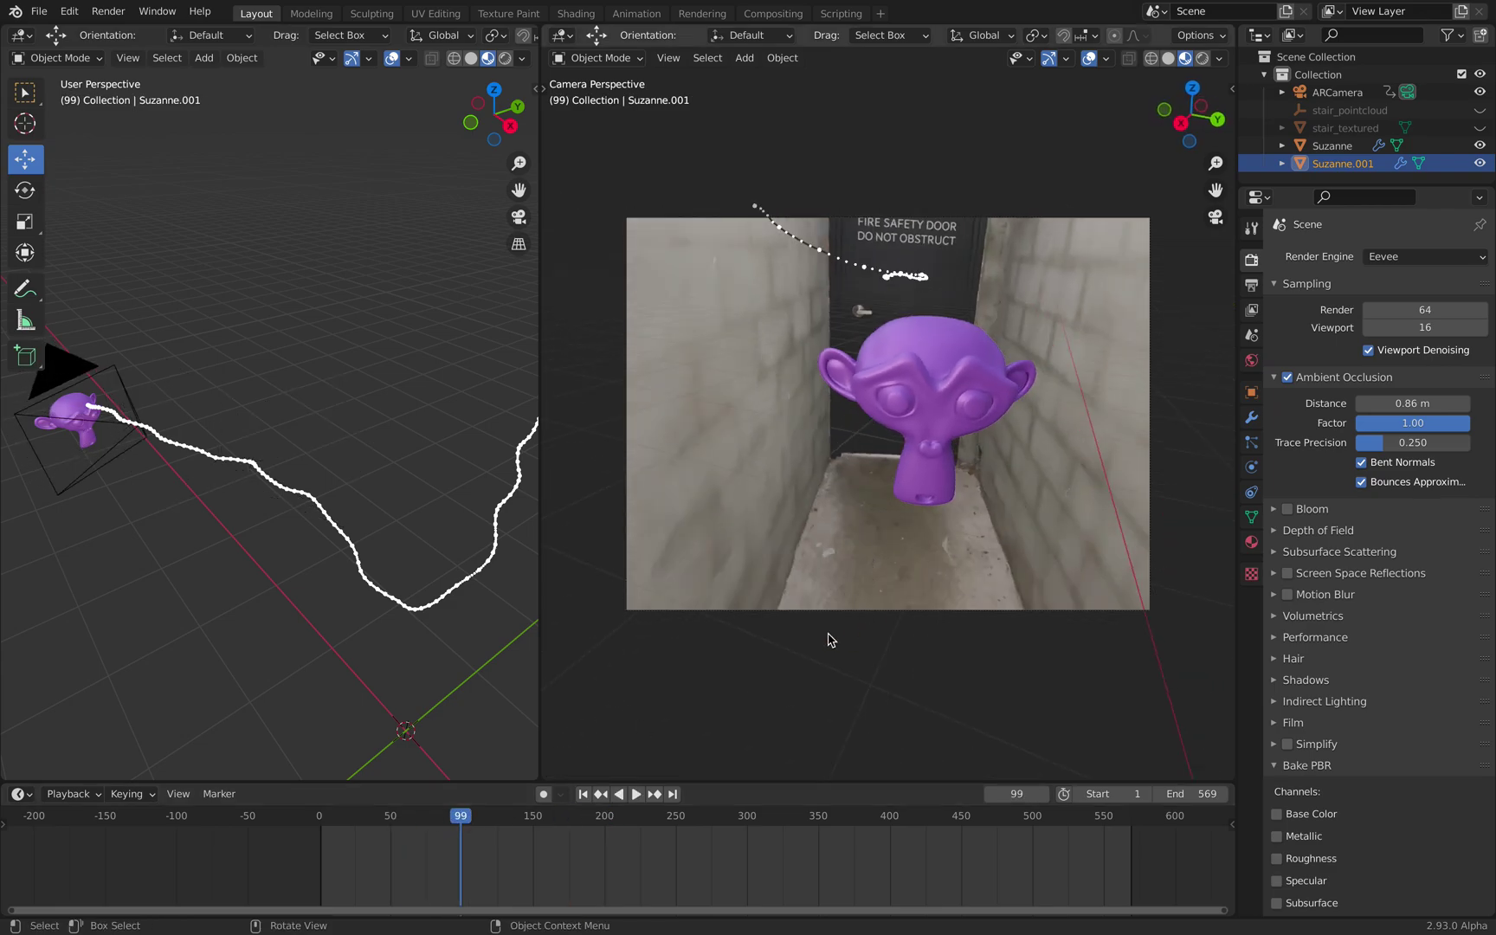
Examine the camera path and its relation to the purple and green monkey heads in the user perspective view.
{"action": "scroll", "coordinate": [308, 411], "scroll_direction": "down", "scroll_amount": 2}
{"action": "middle_click_drag", "start_coordinate": [308, 410], "coordinate": [363, 376]}
{"action": "scroll", "coordinate": [324, 396], "scroll_direction": "down", "scroll_amount": 1}
{"action": "left_click", "coordinate": [324, 394]}
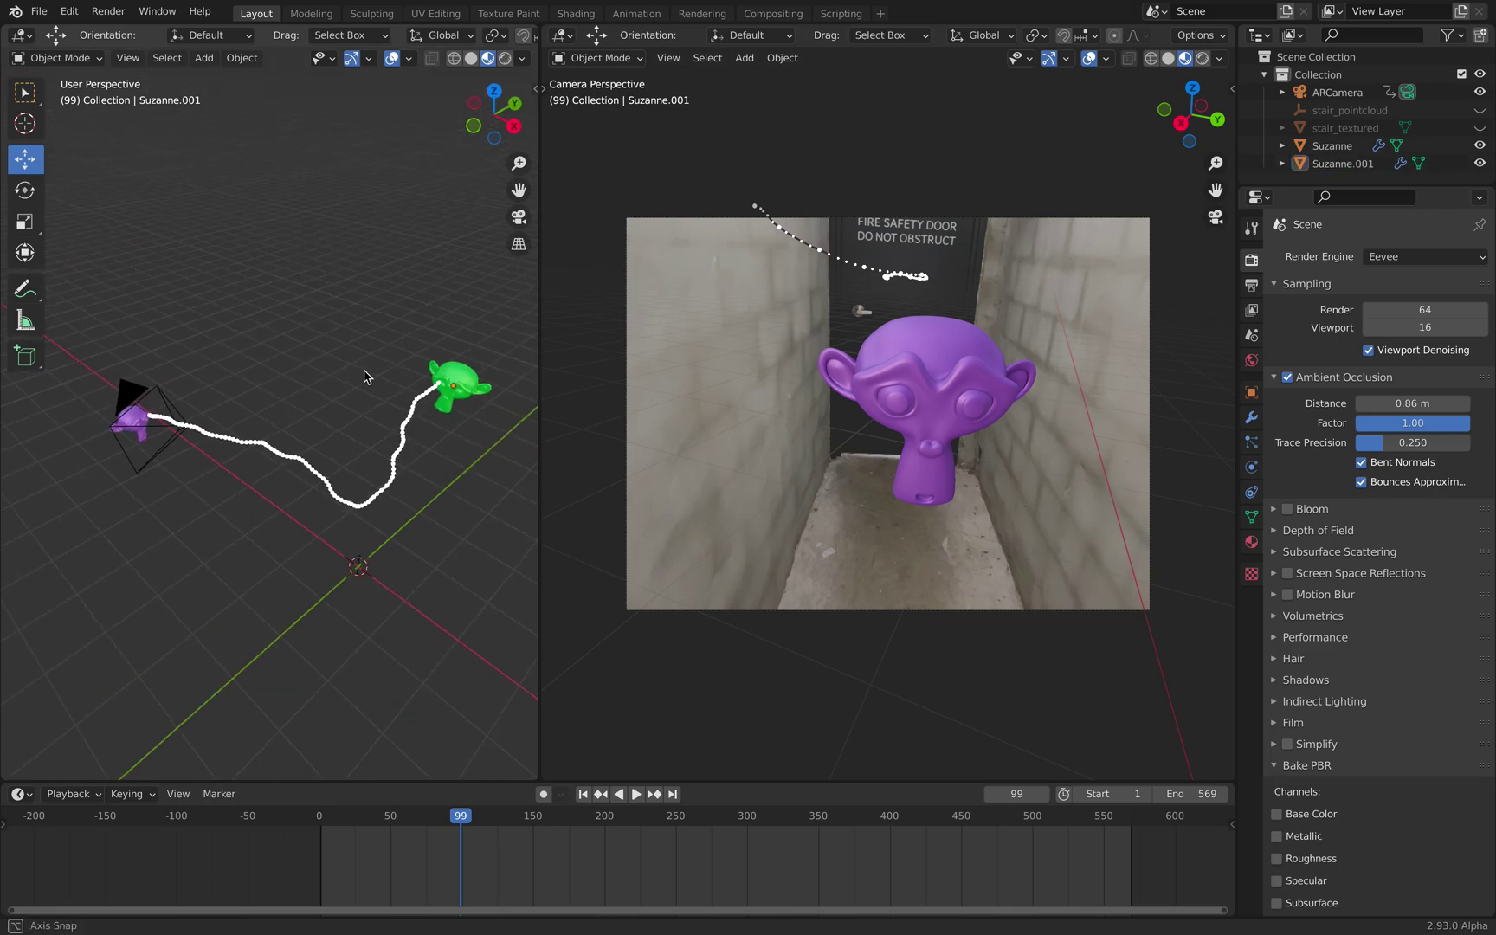
{"action": "middle_click_drag", "start_coordinate": [249, 396], "coordinate": [268, 398]}
{"action": "left_click", "coordinate": [464, 388]}
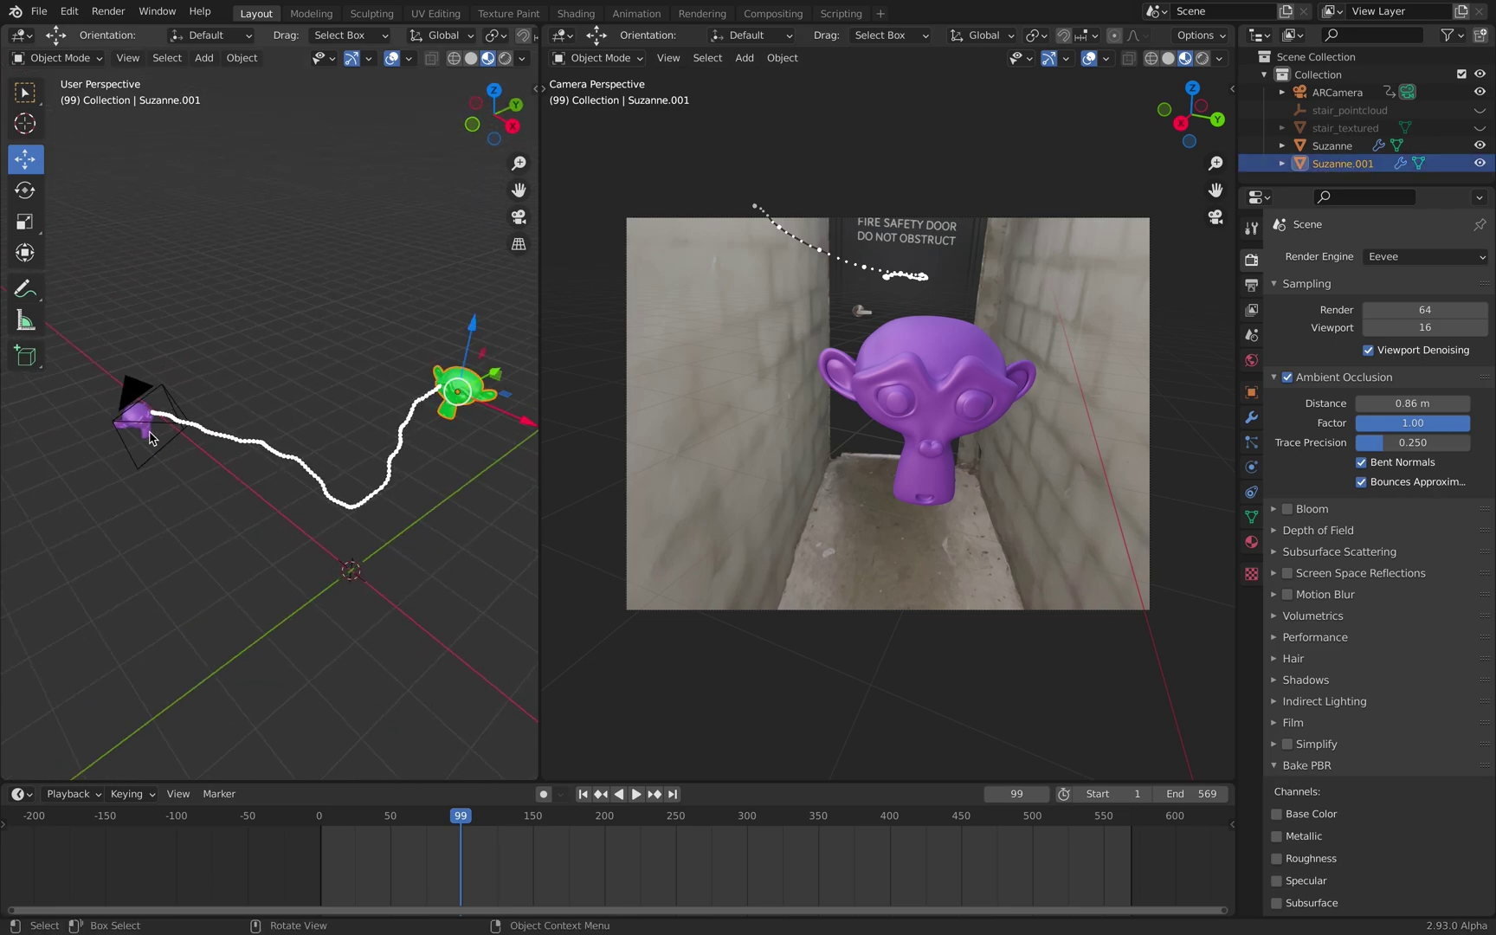
{"action": "left_click", "coordinate": [143, 425], "text": "shift"}
{"action": "left_click", "coordinate": [178, 351]}
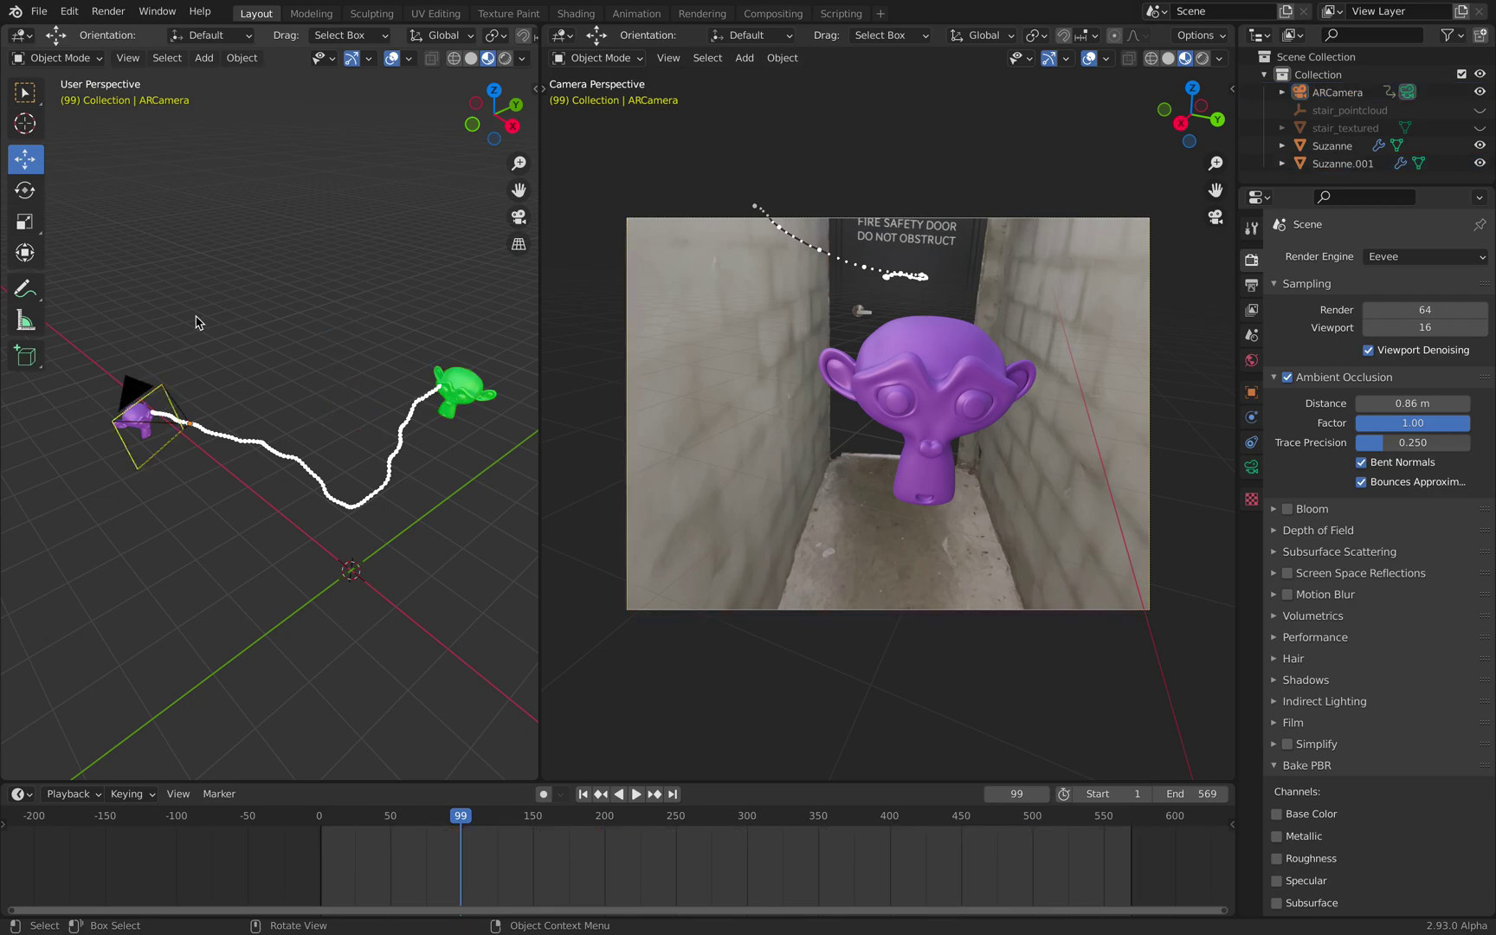
{"action": "middle_click_drag", "start_coordinate": [372, 356], "coordinate": [371, 360]}
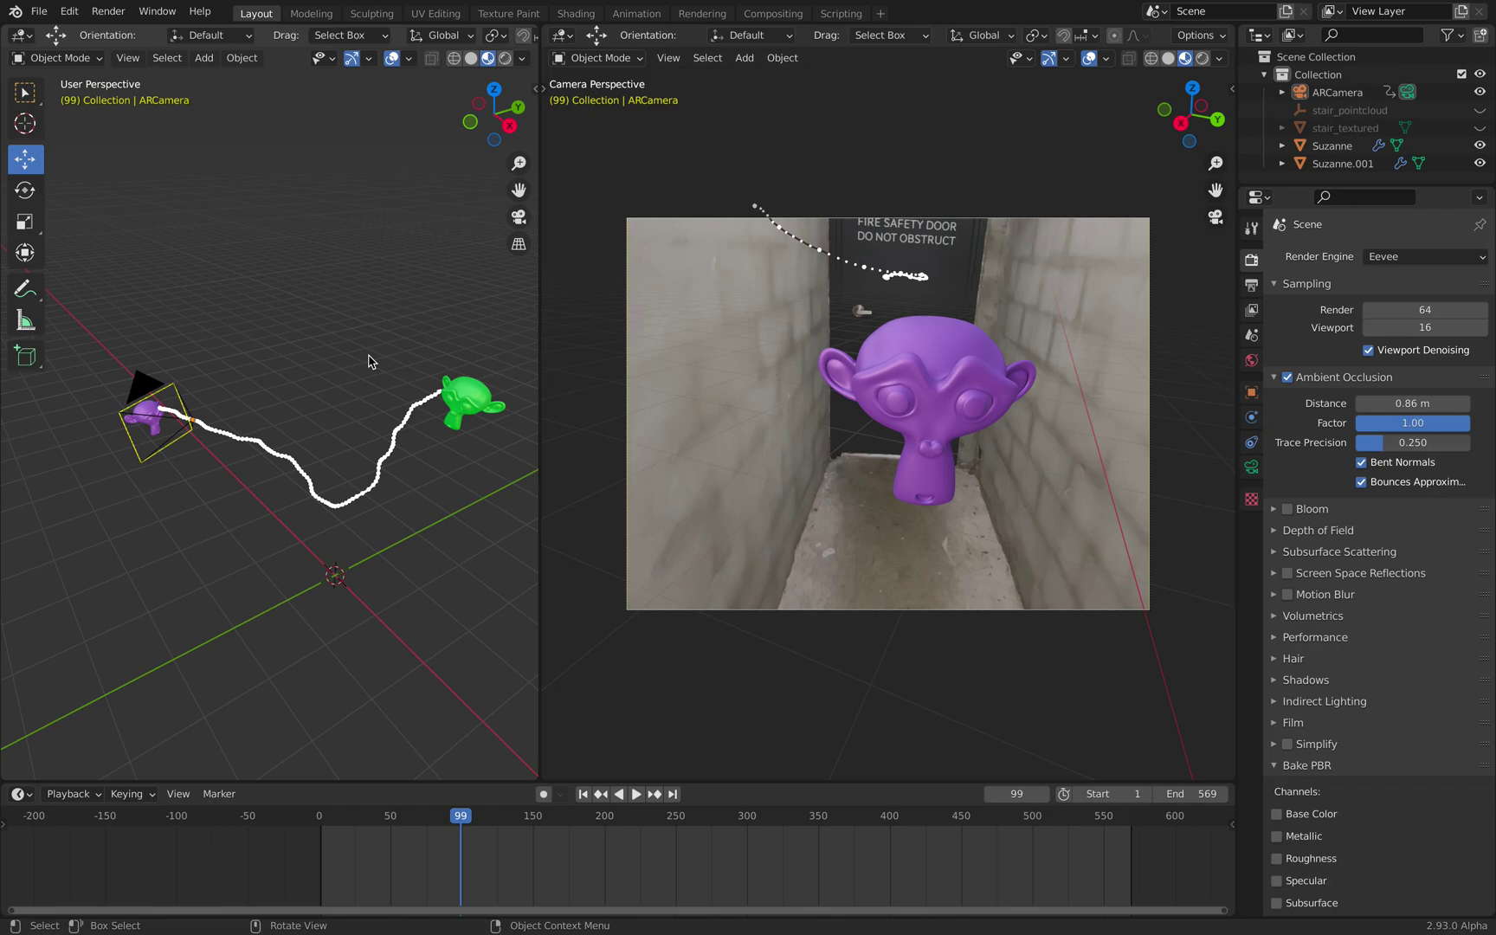
Replay the start of the animation and stop it at frame 214.
{"action": "key", "text": "space"}
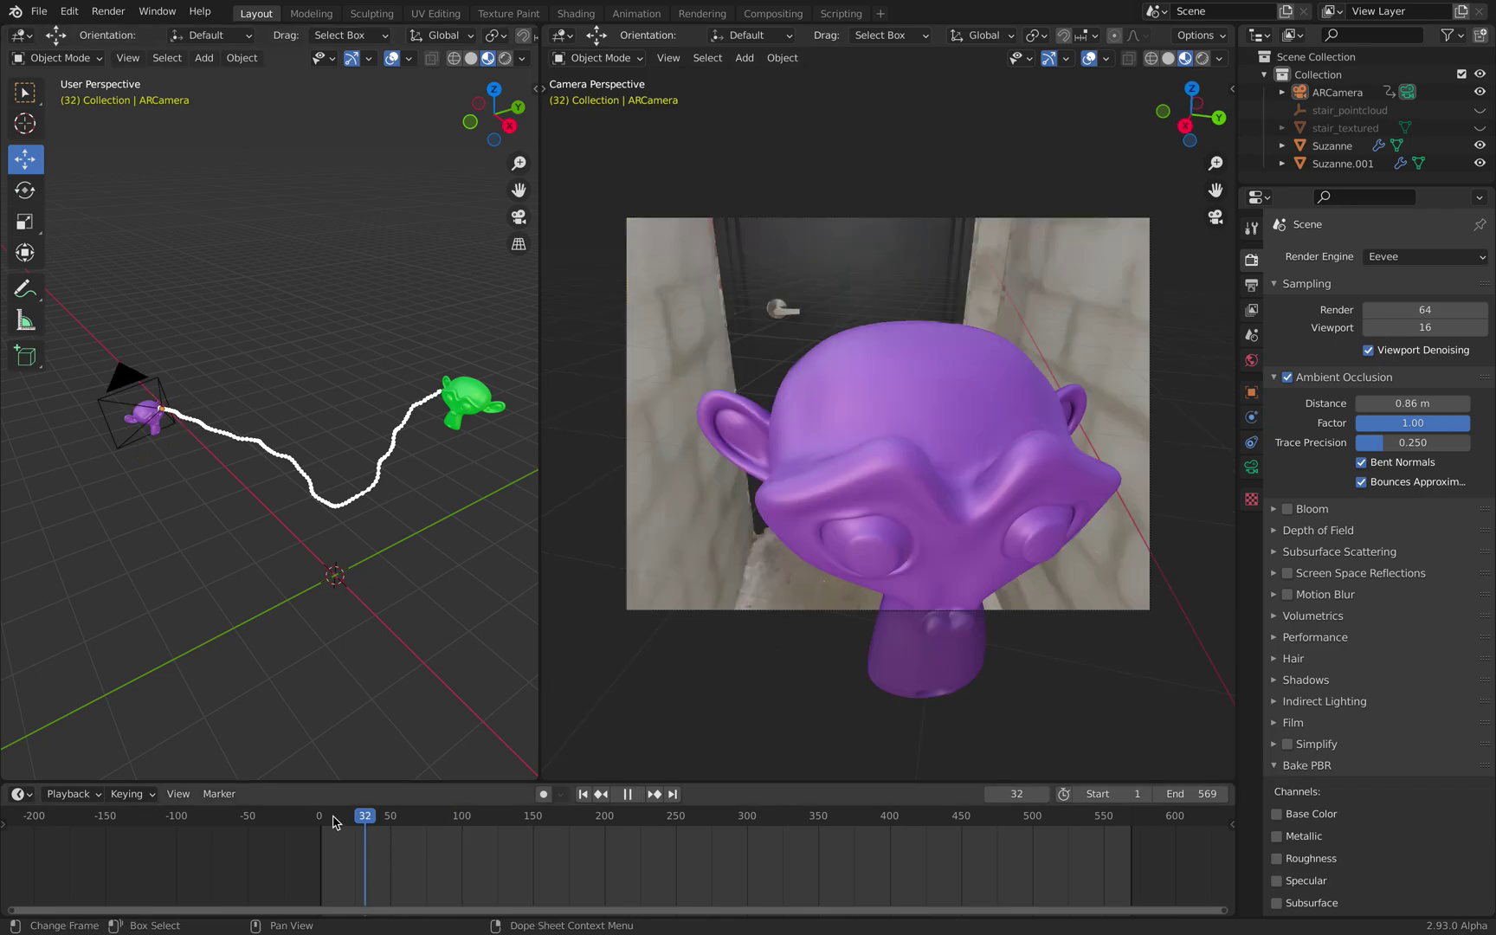
{"action": "left_click", "coordinate": [626, 814]}
{"action": "key", "text": "space"}
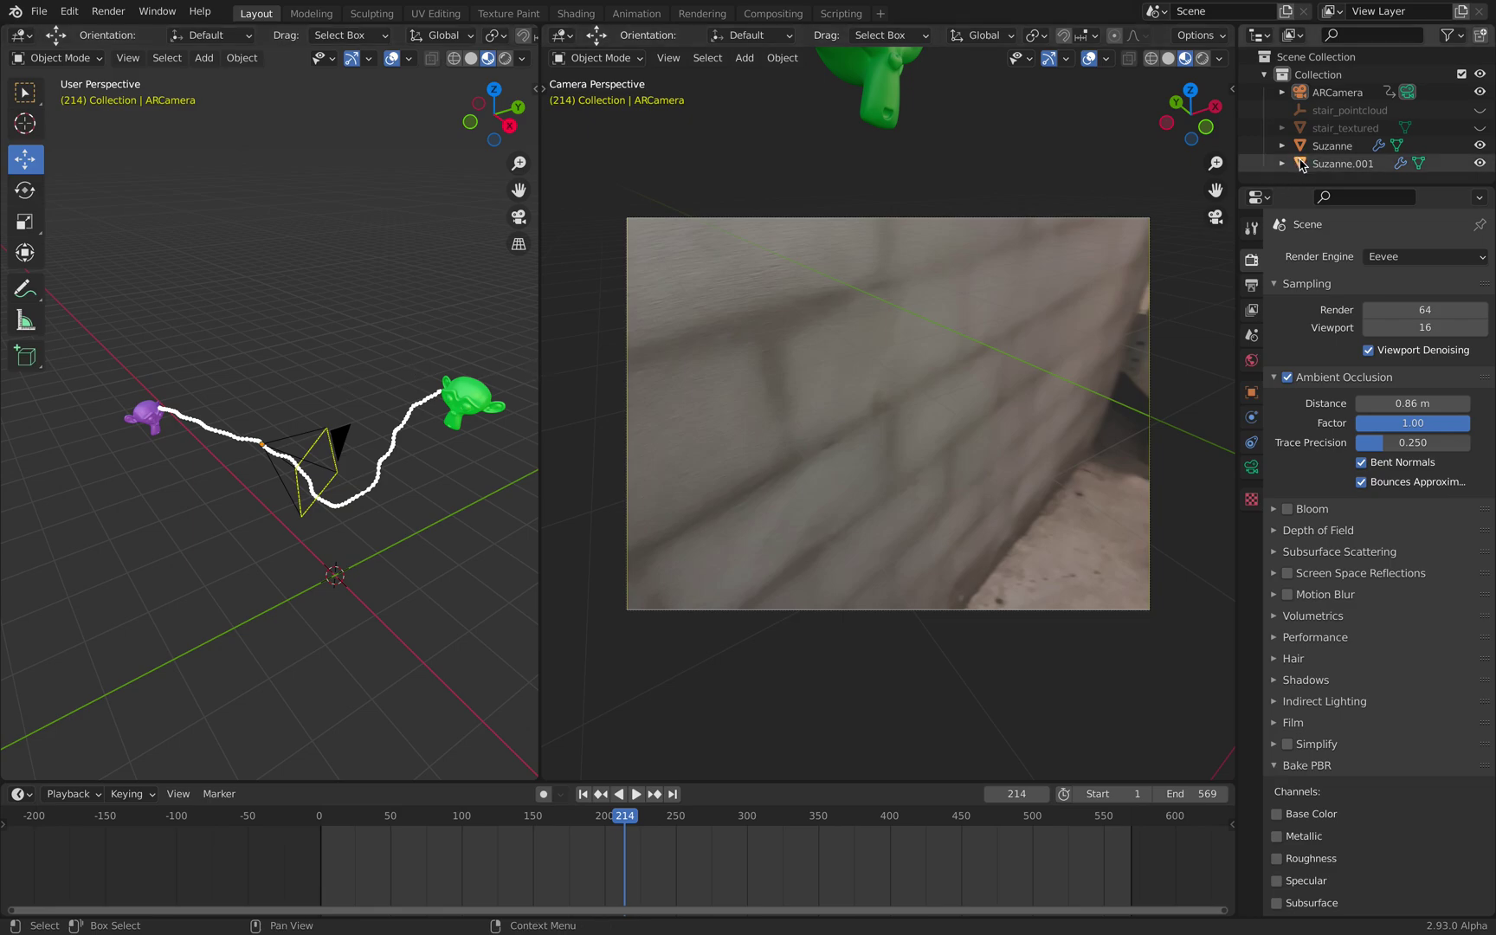
Enlarge the Outliner and unhide the stair_textured scan.
{"action": "left_click_drag", "start_coordinate": [1326, 185], "coordinate": [1330, 315]}
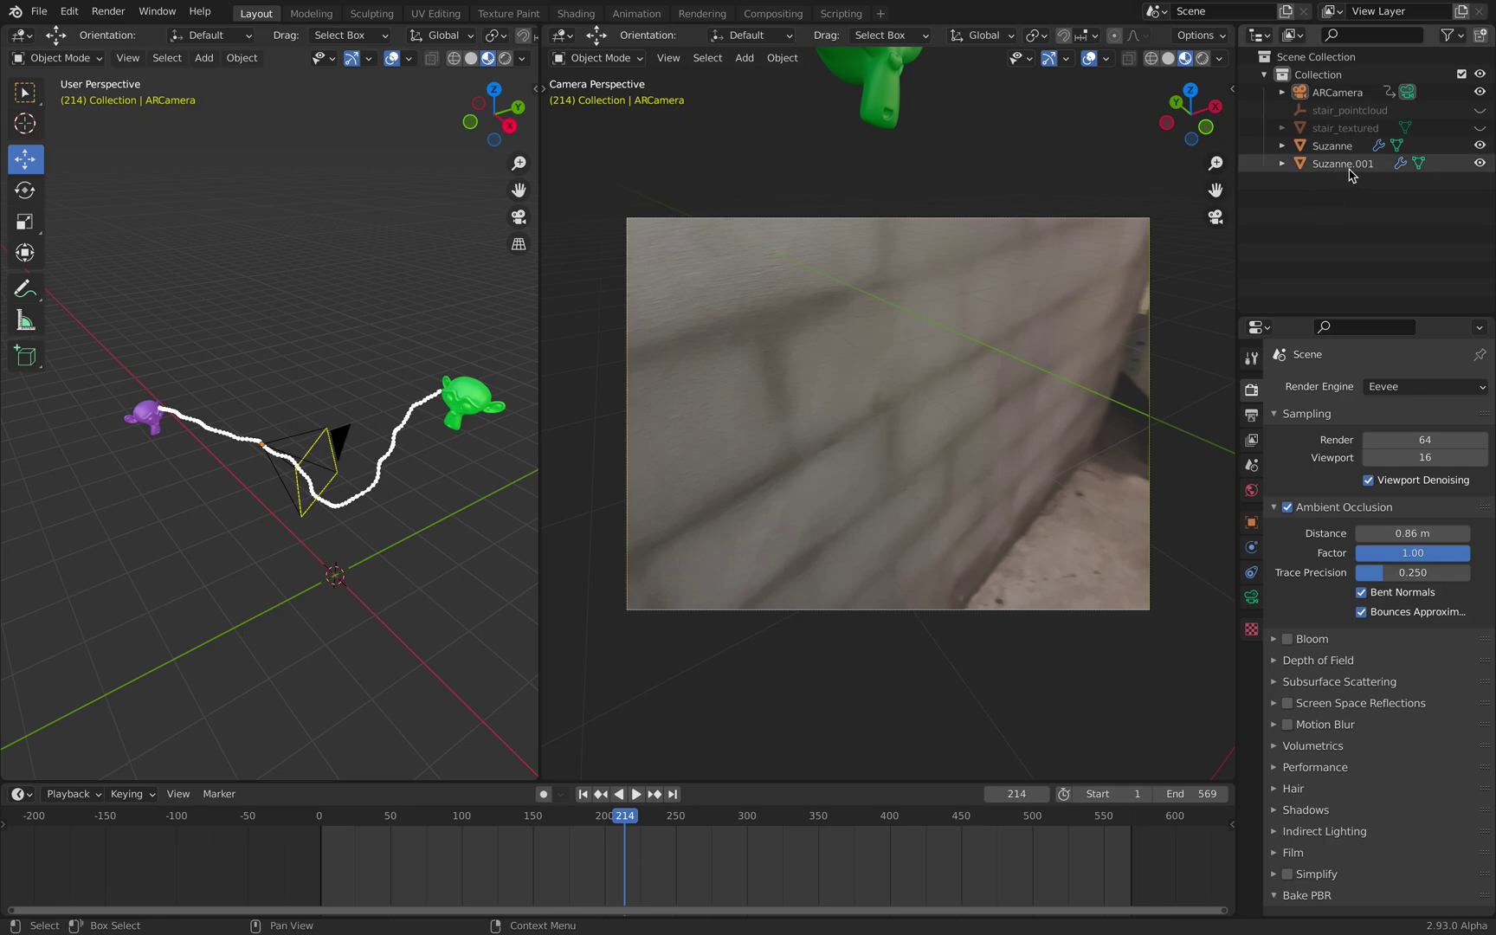
{"action": "left_click", "coordinate": [1480, 128]}
{"action": "left_click", "coordinate": [1481, 128]}
{"action": "left_click", "coordinate": [1482, 128]}
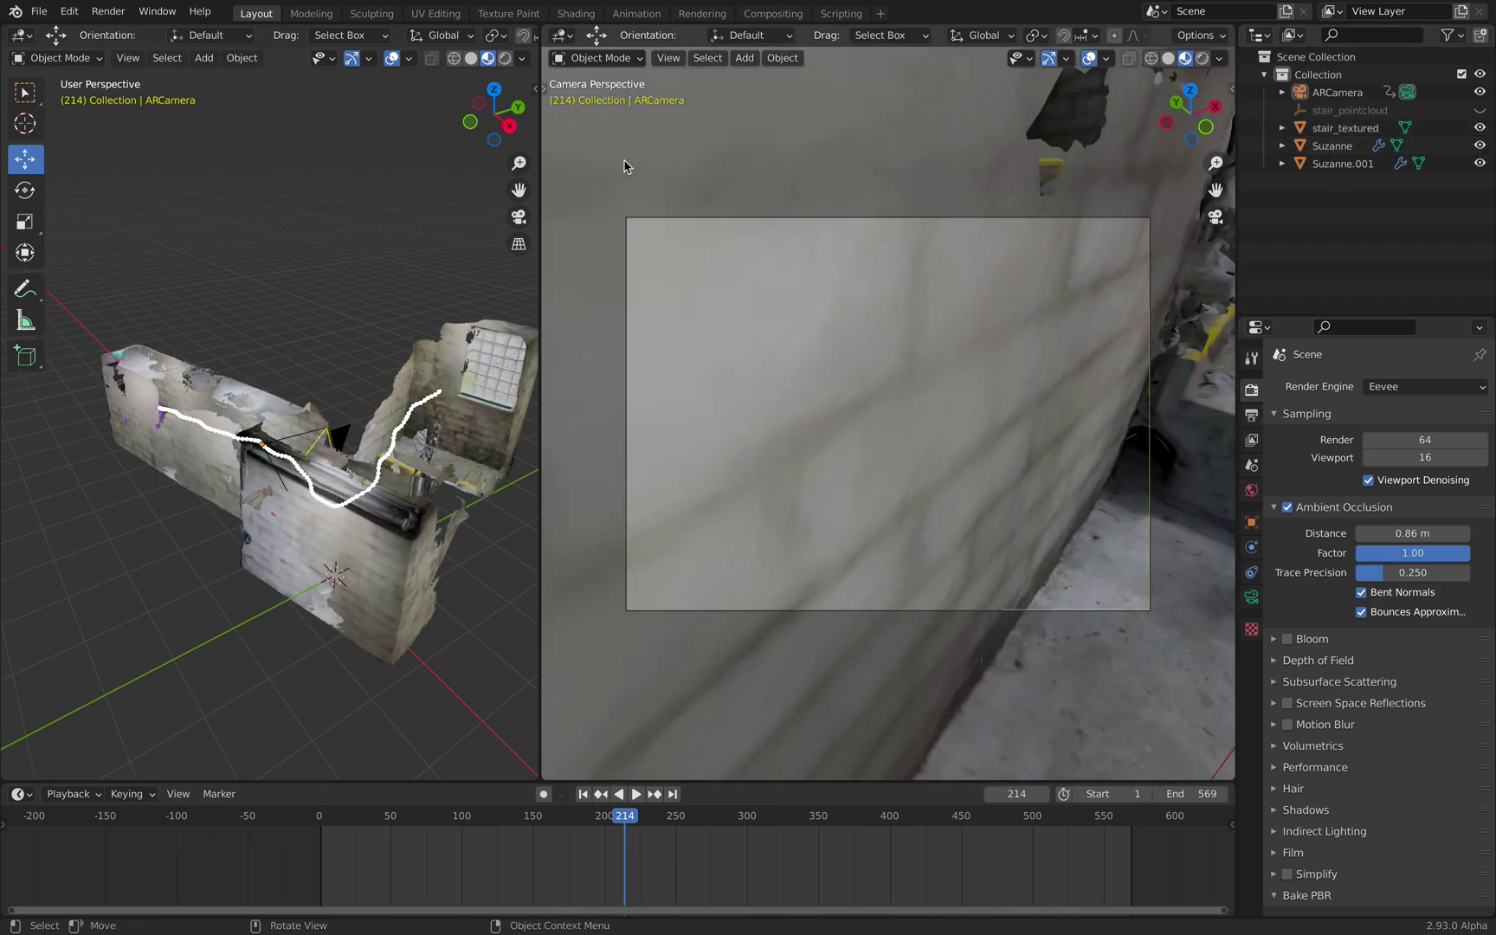
Widen the user perspective viewport and select the stair_textured scan there.
{"action": "left_click_drag", "start_coordinate": [542, 174], "coordinate": [609, 180]}
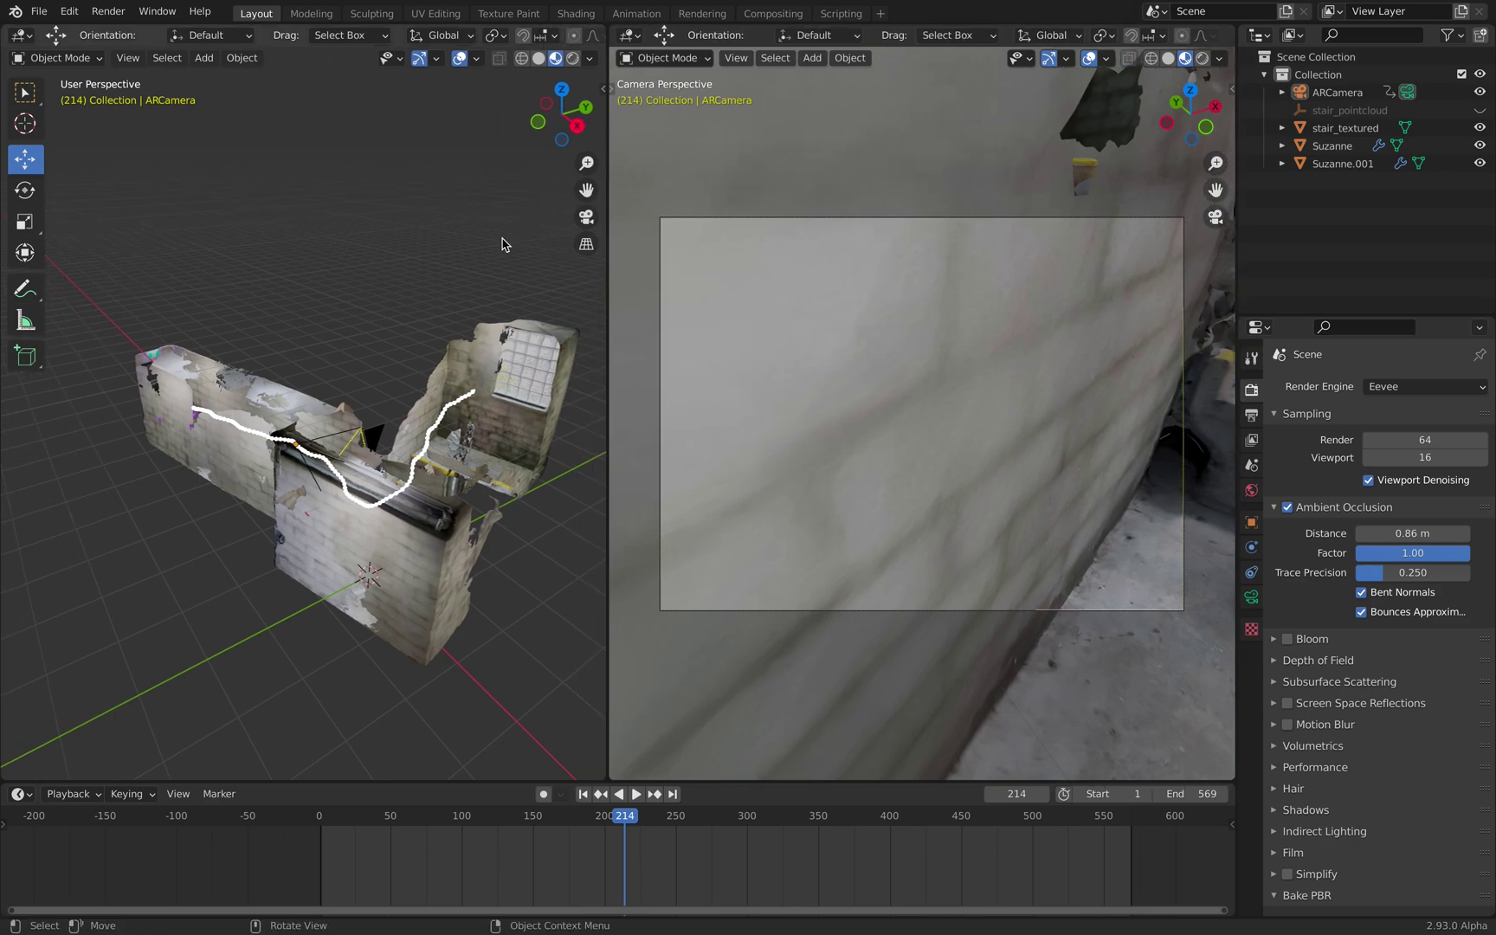
{"action": "mouse_move", "coordinate": [445, 314]}
{"action": "middle_mouse_down"}
{"action": "mouse_move", "coordinate": [411, 344]}
{"action": "mouse_move", "coordinate": [337, 324]}
{"action": "mouse_move", "coordinate": [385, 307]}
{"action": "mouse_move", "coordinate": [442, 339]}
{"action": "middle_mouse_up"}
{"action": "left_click", "coordinate": [407, 351]}
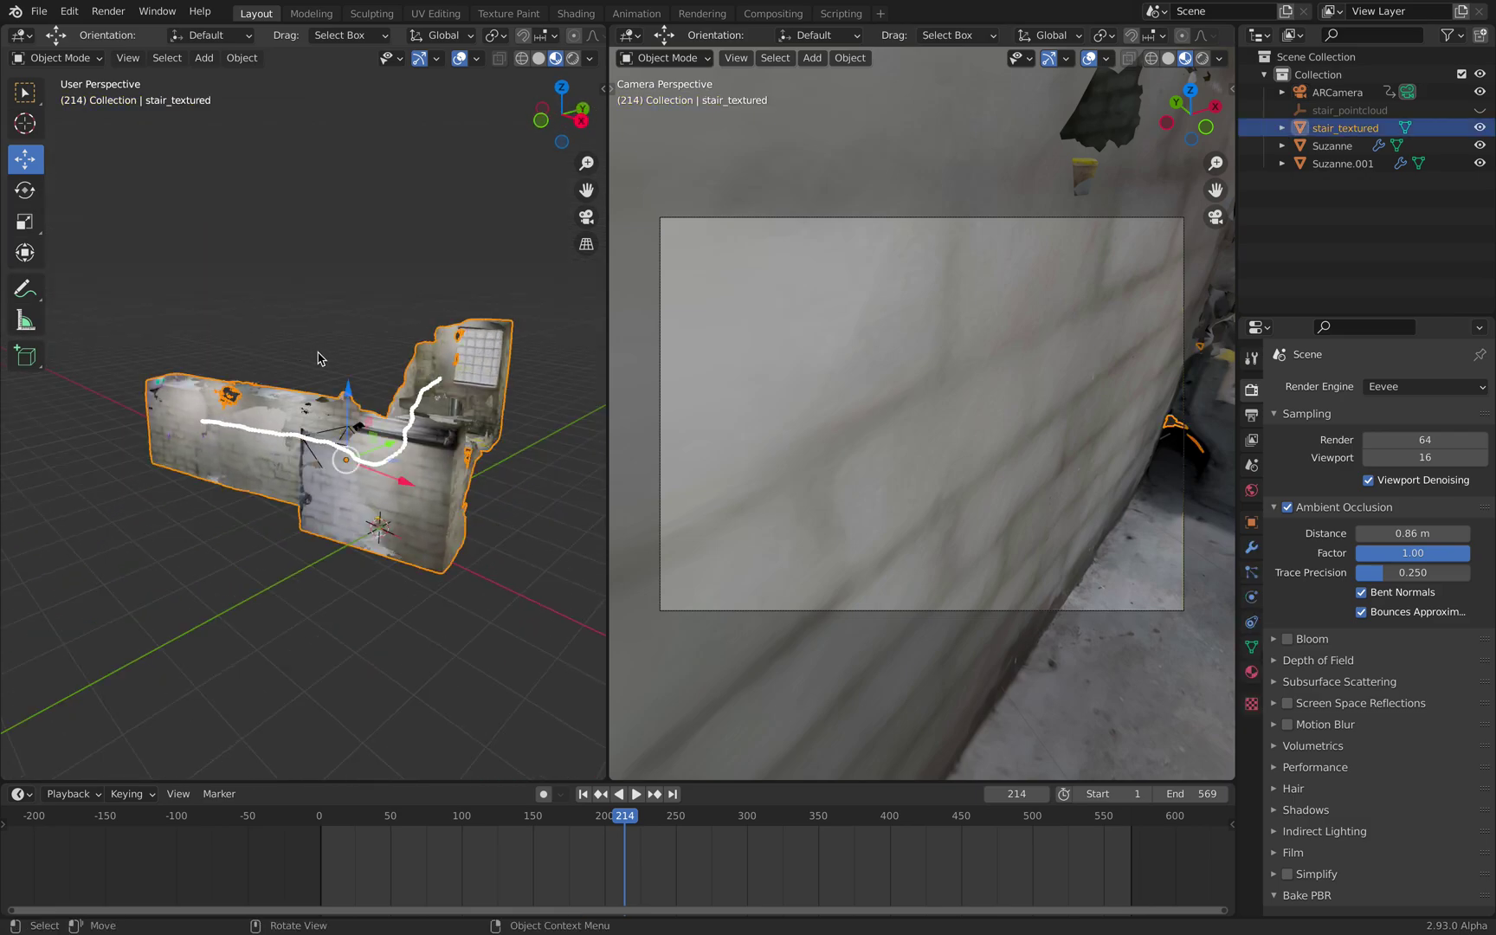
Examine the textured corridor and stair scan from above along the camera path.
{"action": "middle_click_drag", "start_coordinate": [320, 358], "coordinate": [319, 533]}
{"action": "scroll", "coordinate": [236, 376], "scroll_direction": "up", "scroll_amount": 4}
{"action": "scroll", "coordinate": [296, 519], "scroll_direction": "down", "scroll_amount": 5}
{"action": "middle_click_drag", "start_coordinate": [328, 420], "coordinate": [401, 412]}
{"action": "scroll", "coordinate": [400, 412], "scroll_direction": "up", "scroll_amount": 3}
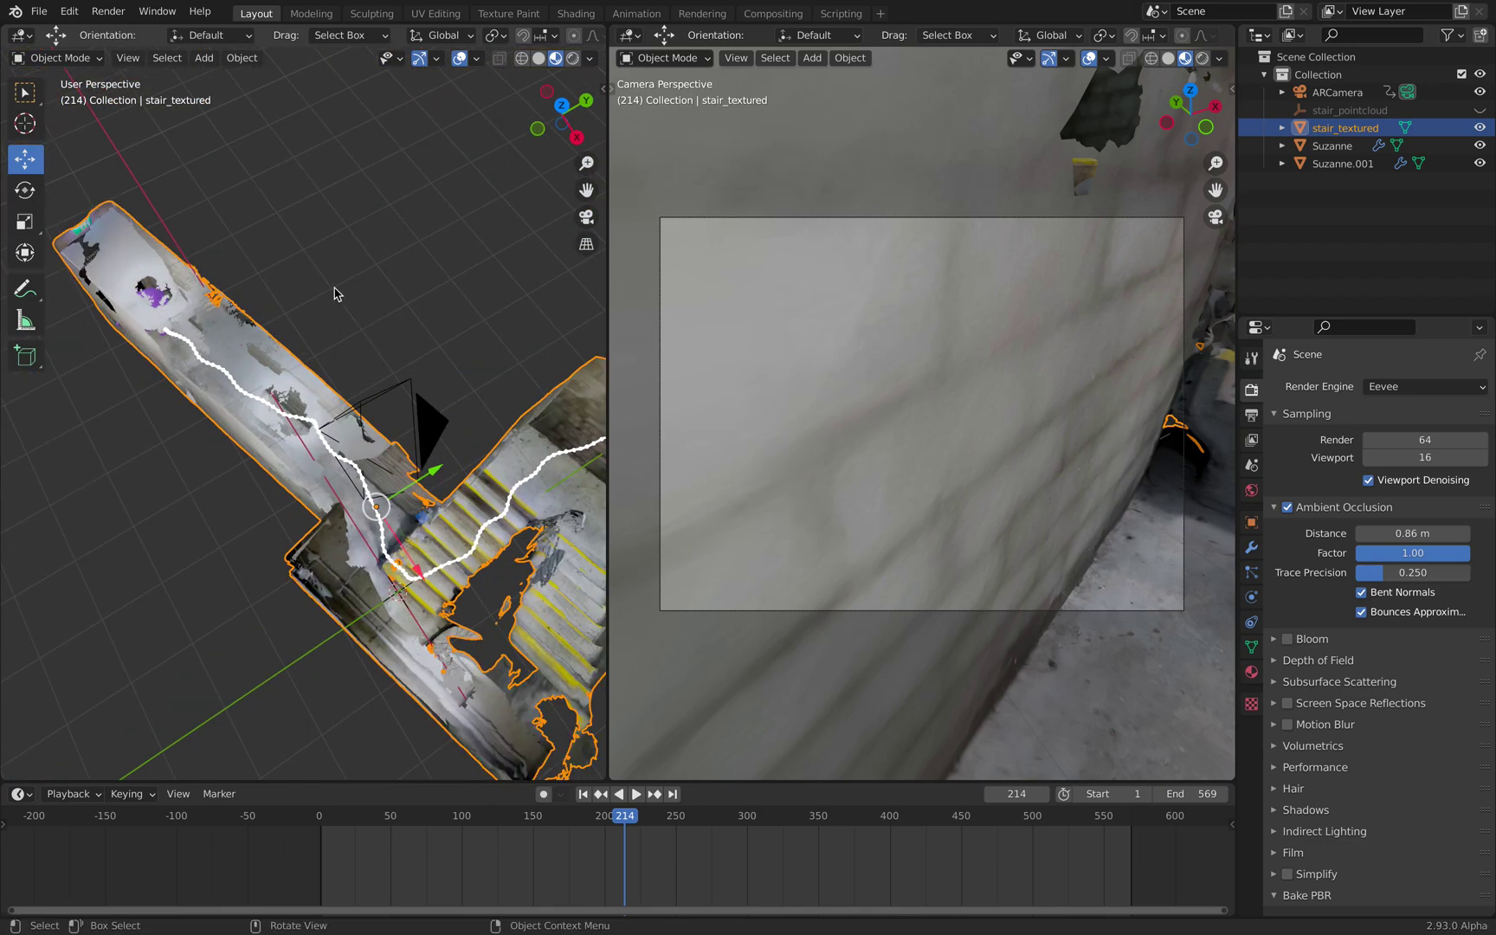
{"action": "left_click", "coordinate": [337, 292]}
{"action": "scroll", "coordinate": [411, 335], "scroll_direction": "down", "scroll_amount": 1}
{"action": "middle_click_drag", "start_coordinate": [412, 342], "coordinate": [450, 401]}
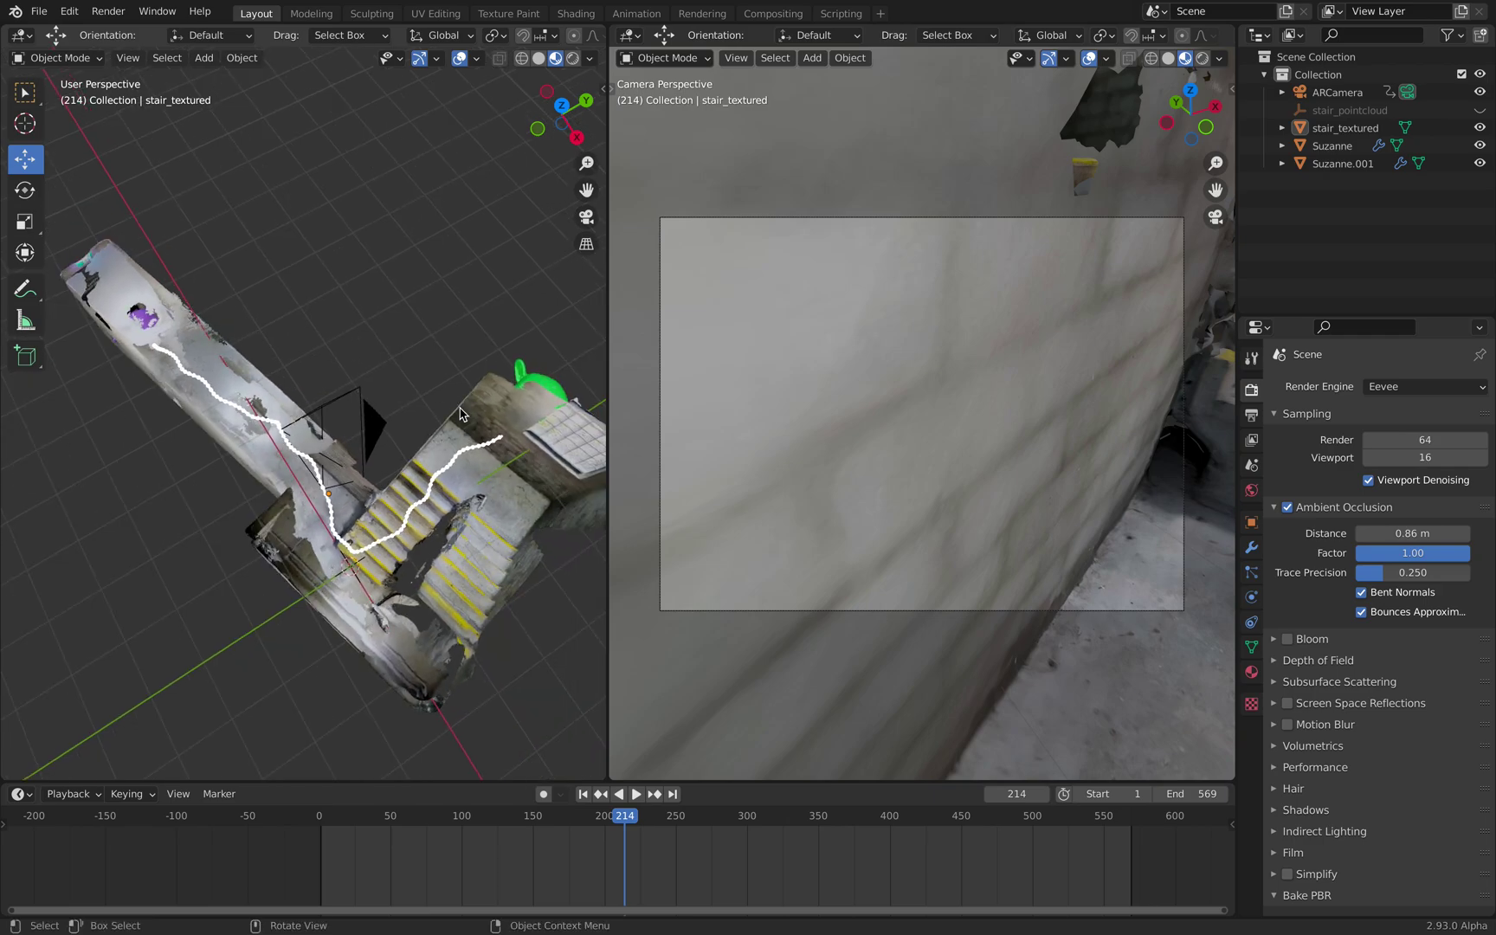
Reselect the stair_textured scan and give the user perspective viewport more width.
{"action": "left_click", "coordinate": [460, 414]}
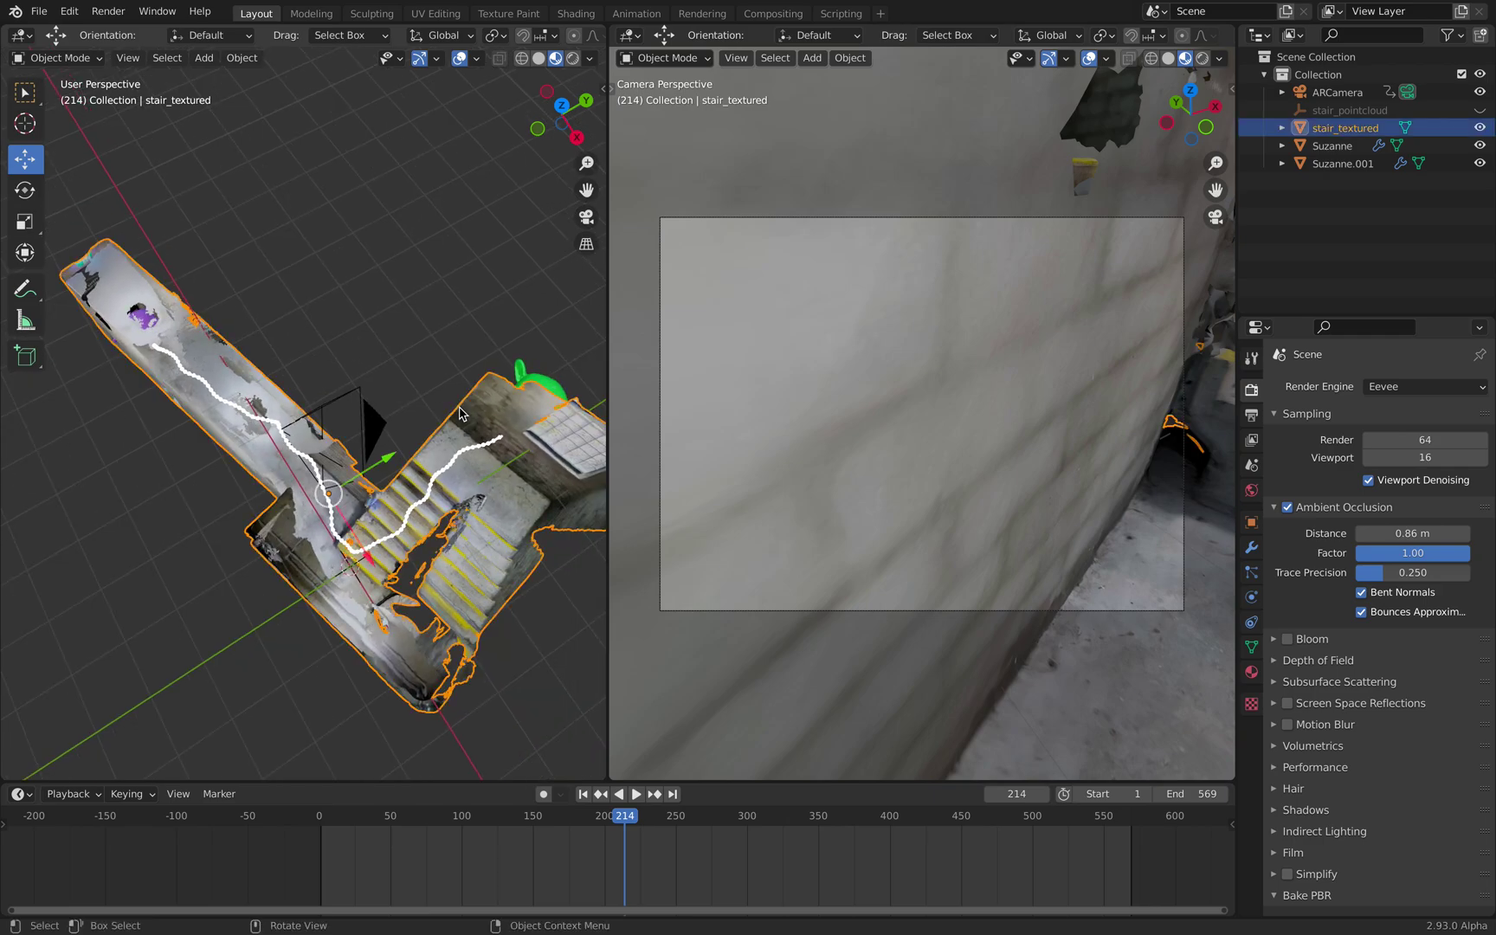
{"action": "left_click_drag", "start_coordinate": [607, 373], "coordinate": [685, 372]}
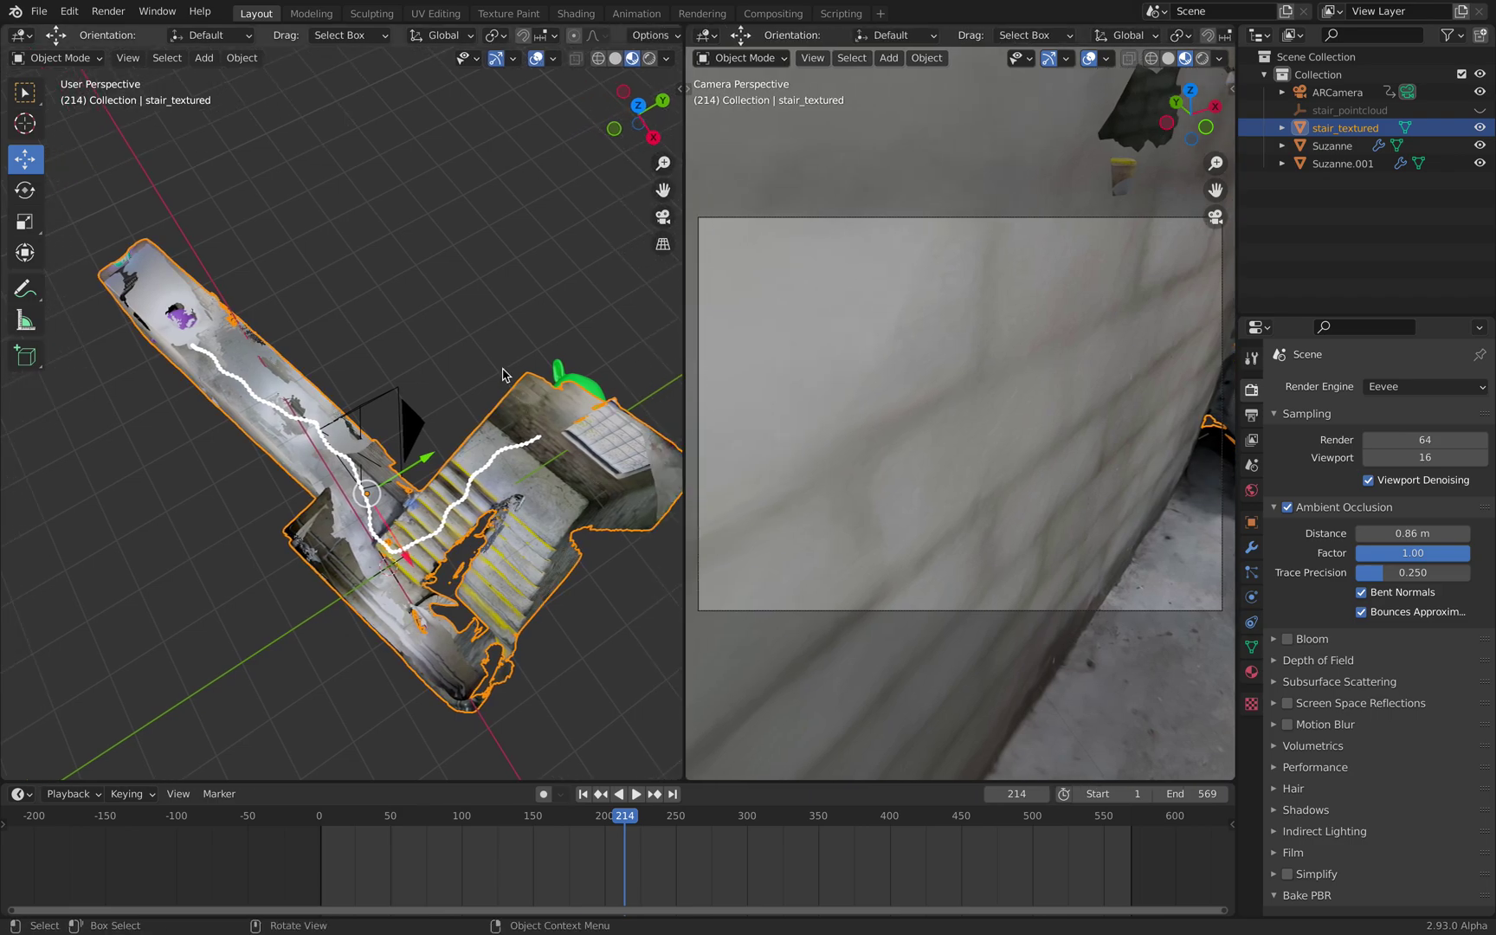
{"action": "middle_click_drag", "start_coordinate": [505, 374], "coordinate": [478, 370]}
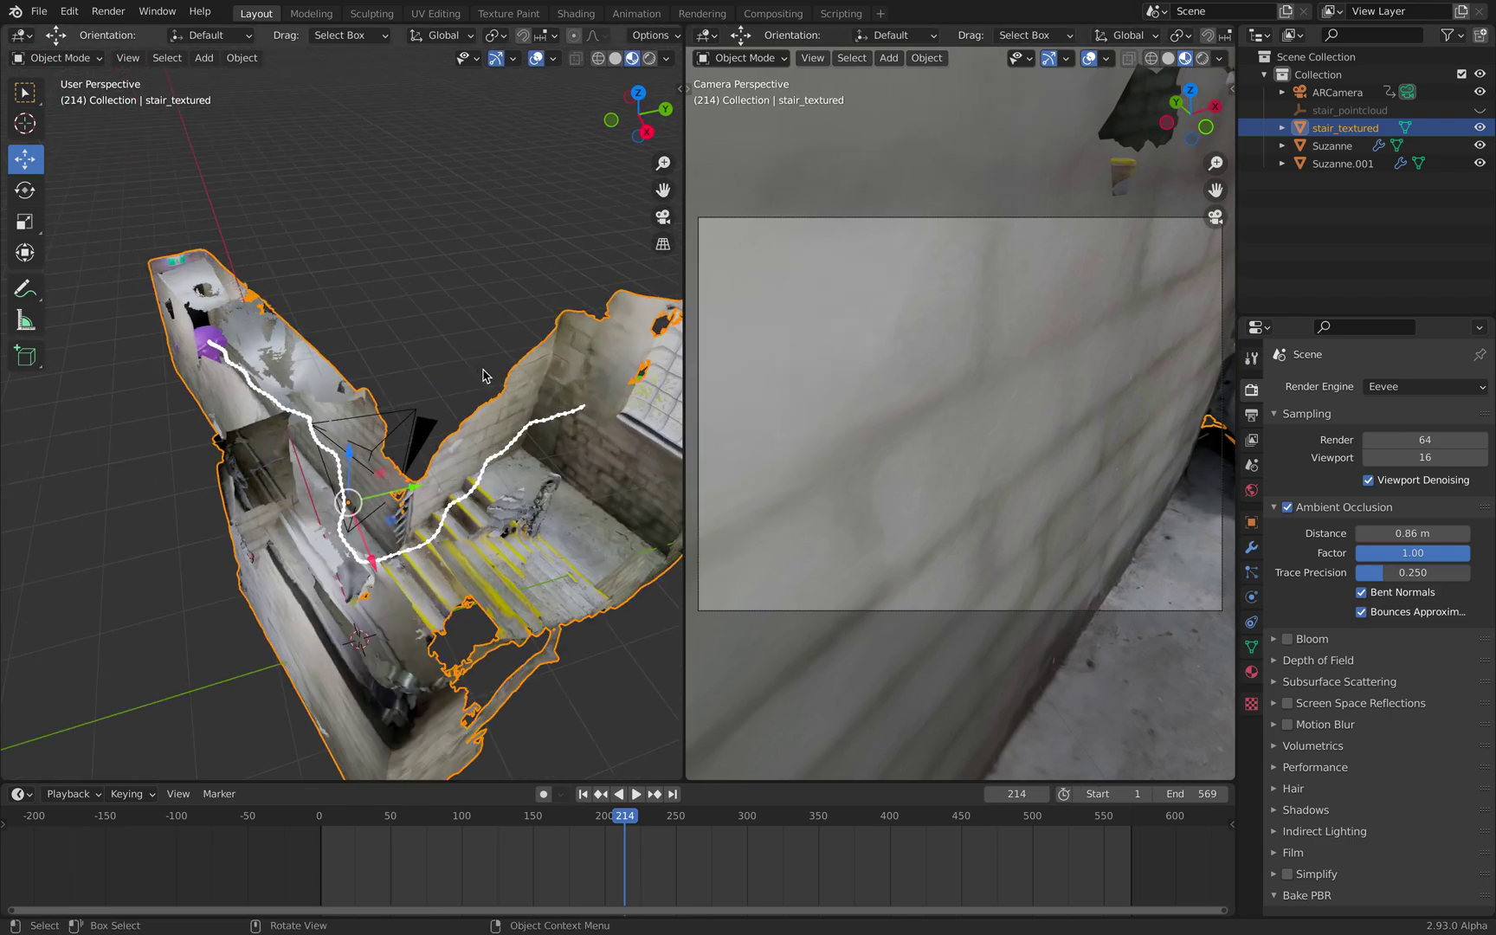
Switch the user perspective viewport to Wireframe shading to inspect the scan's mesh density.
{"action": "key", "text": "z"}
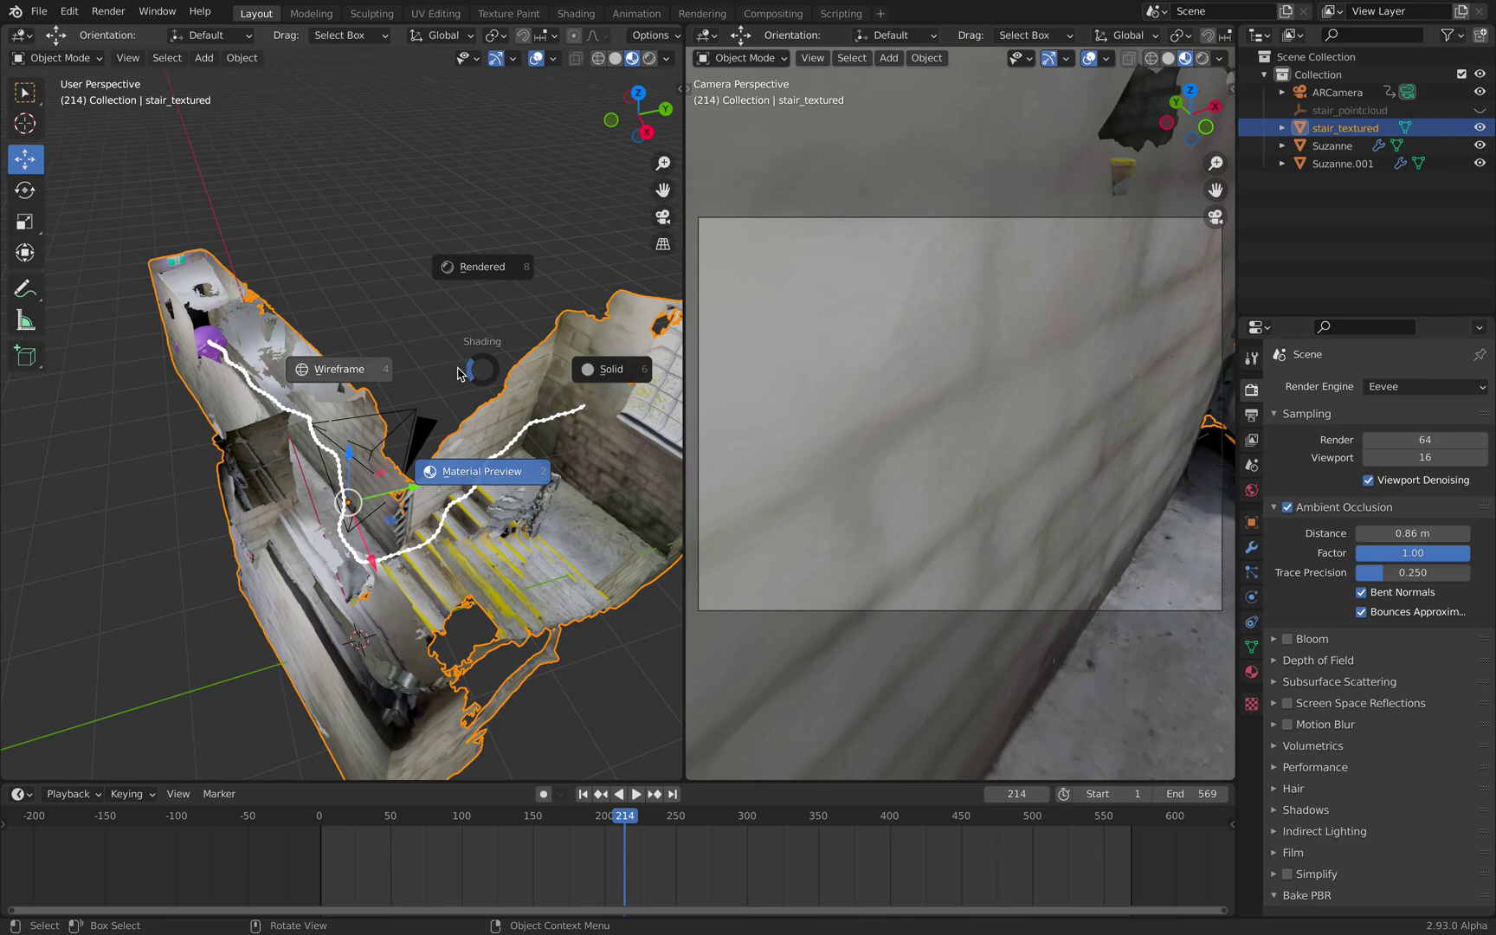
{"action": "left_click", "coordinate": [399, 374]}
{"action": "scroll", "coordinate": [419, 264], "scroll_direction": "up", "scroll_amount": 6}
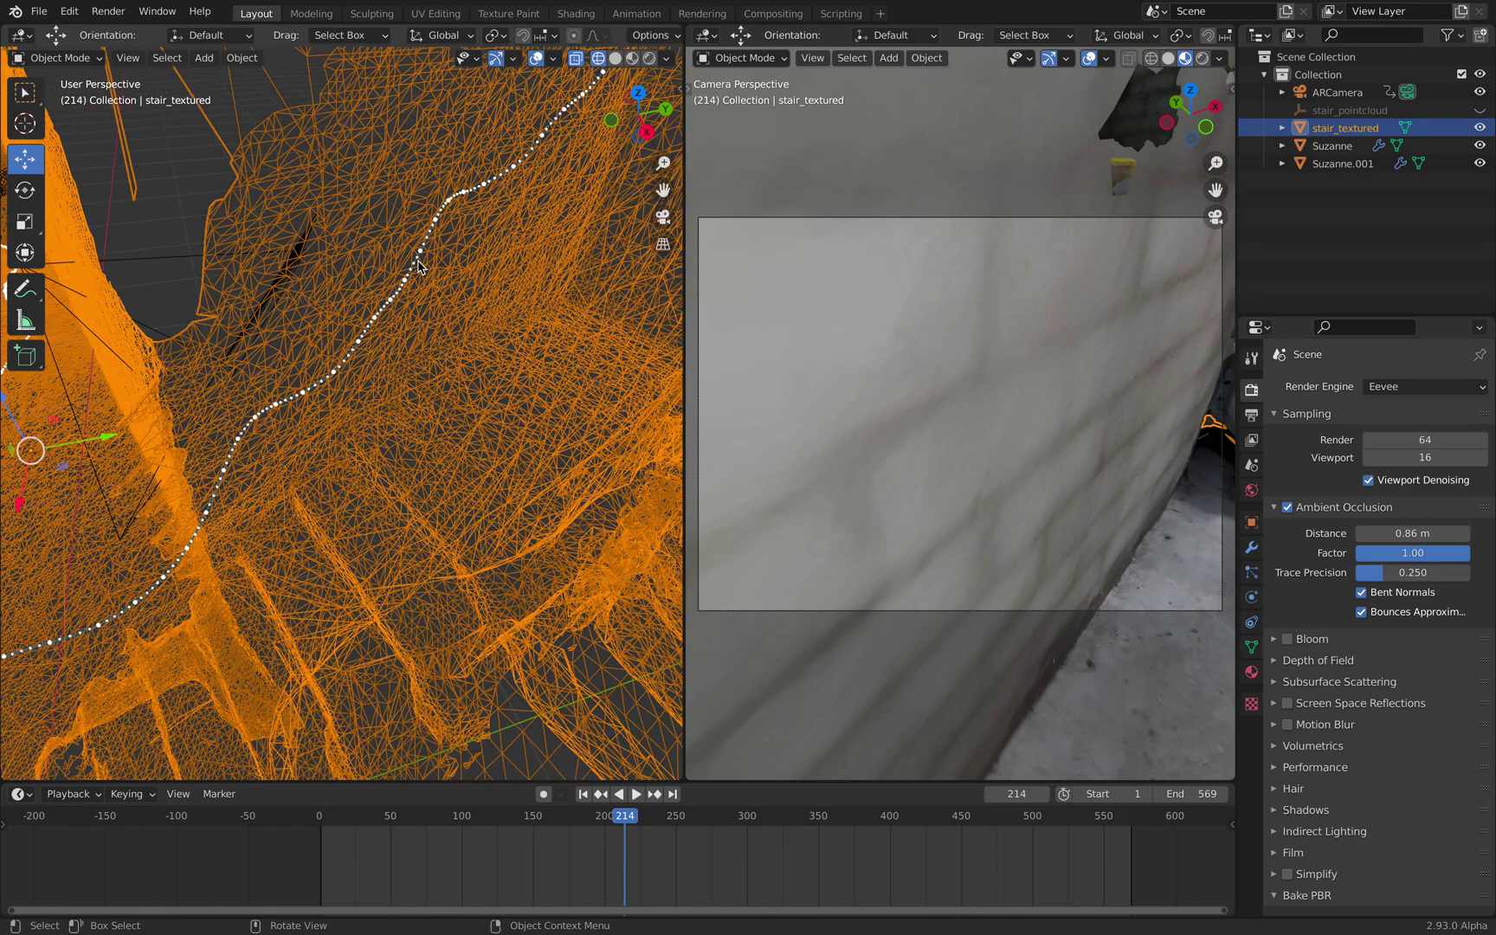
Switch the user perspective viewport to Solid shading and frame the whole scan.
{"action": "key", "text": "z"}
{"action": "left_click", "coordinate": [420, 228]}
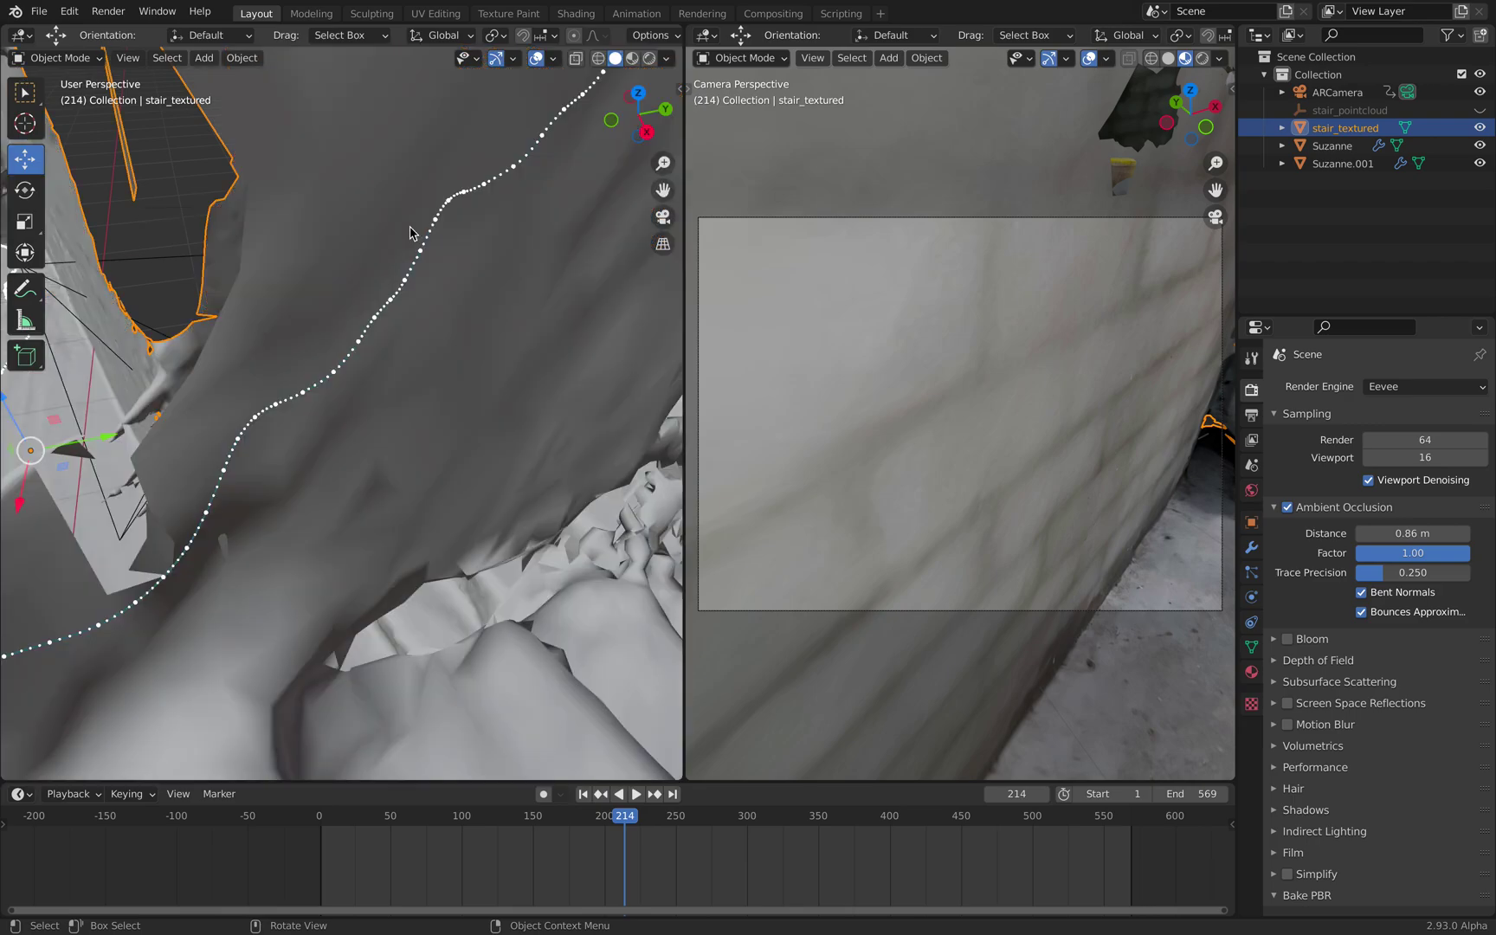
{"action": "scroll", "coordinate": [433, 252], "scroll_direction": "down", "scroll_amount": 8}
{"action": "middle_click_drag", "start_coordinate": [449, 269], "coordinate": [479, 287]}
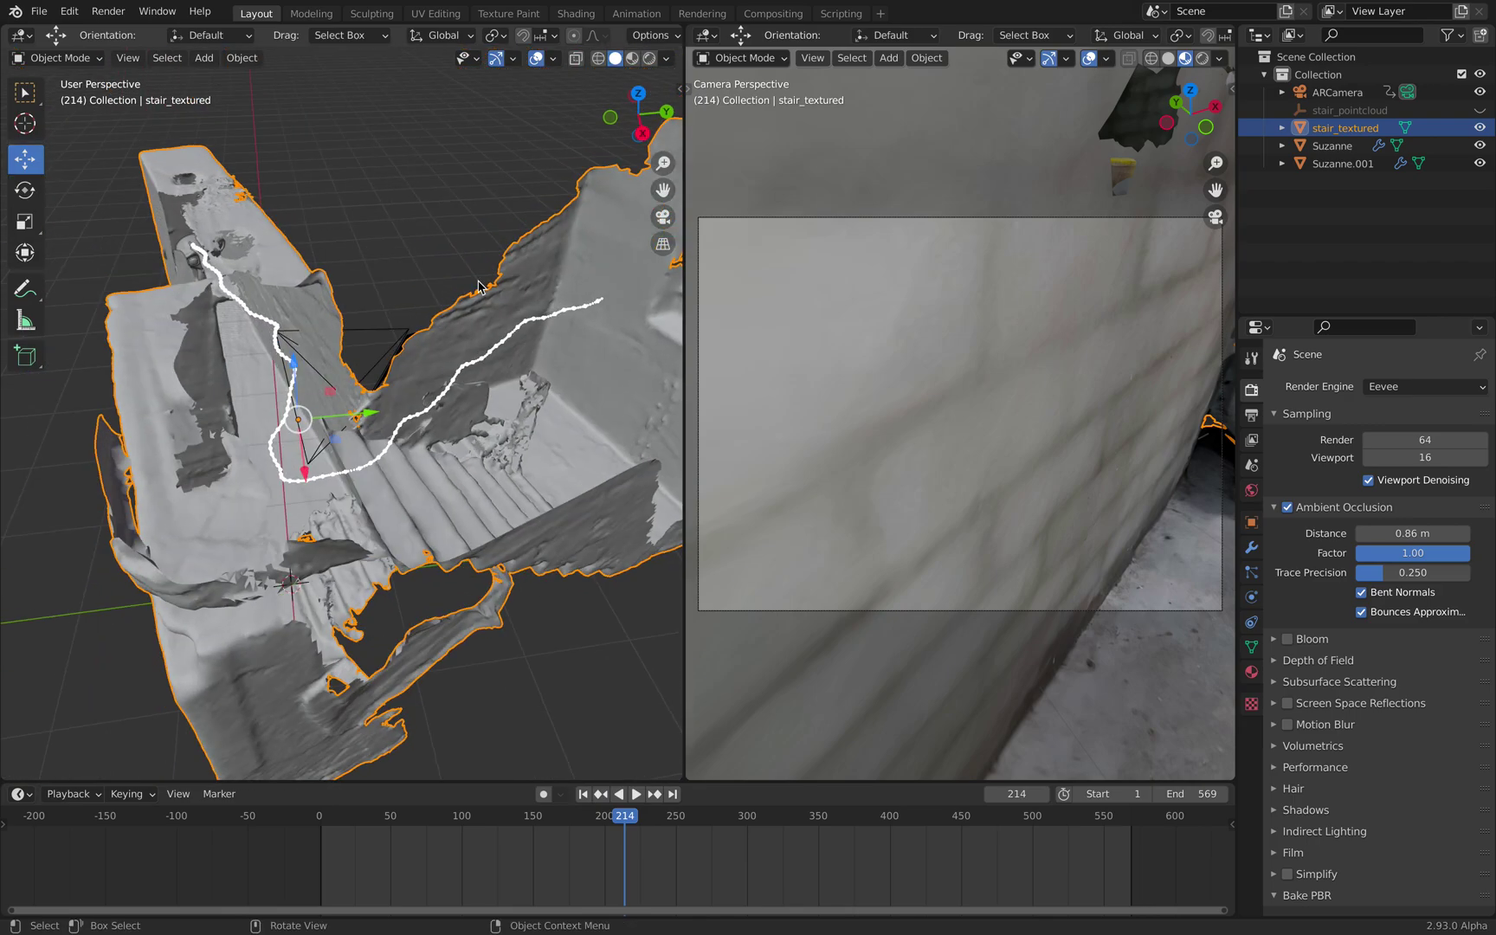
Display the scan's material properties and review the surface and blend settings of material0000.
{"action": "left_click", "coordinate": [1252, 672]}
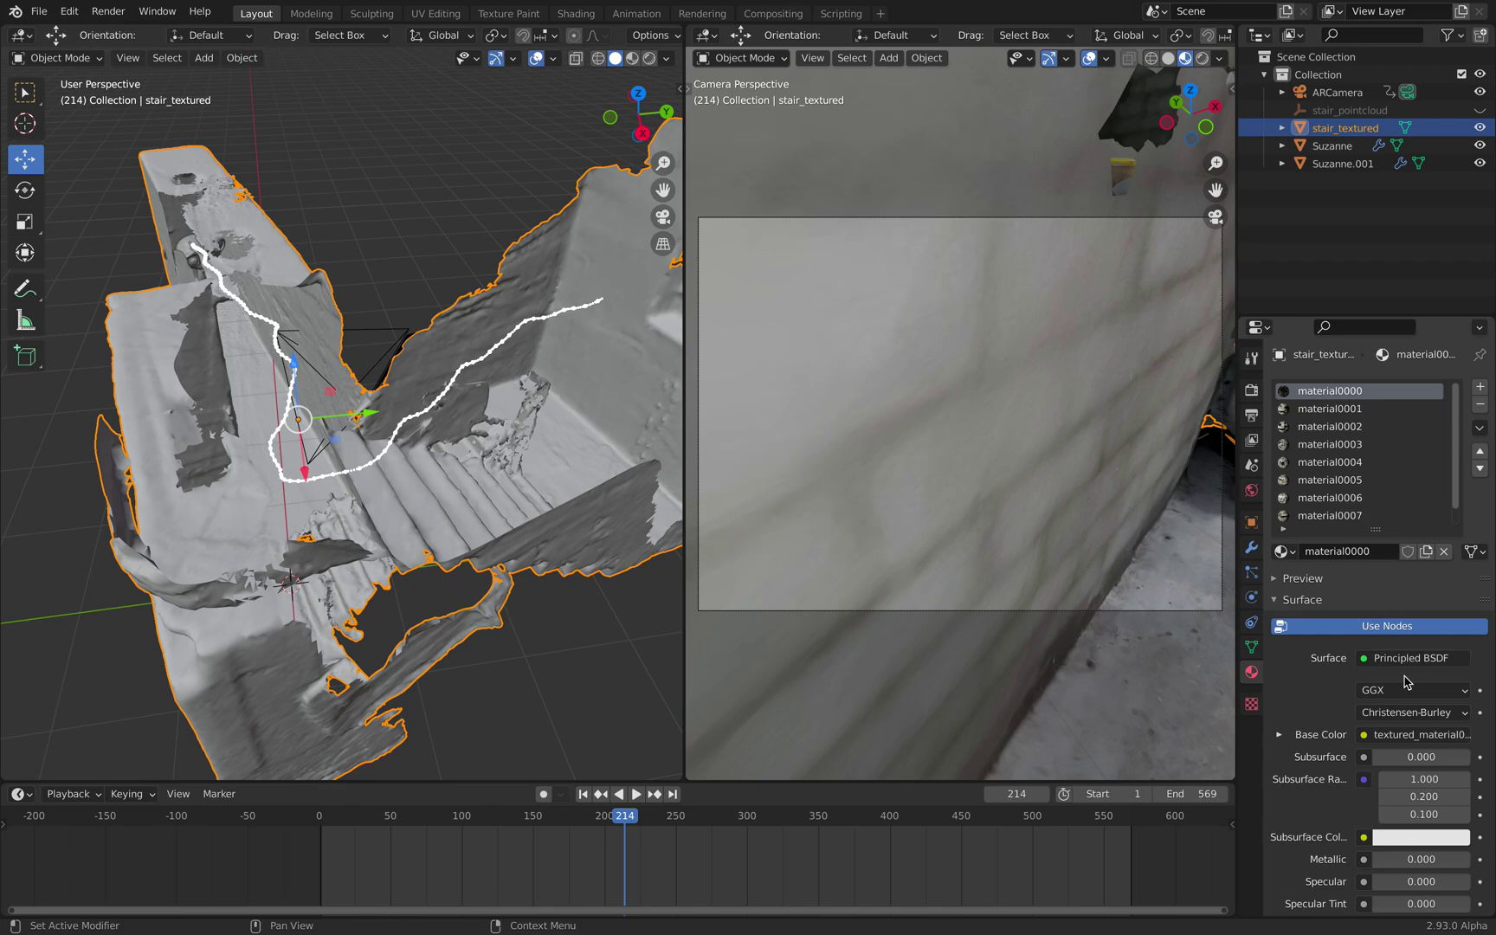
{"action": "scroll", "coordinate": [1405, 681], "scroll_direction": "down", "scroll_amount": 15}
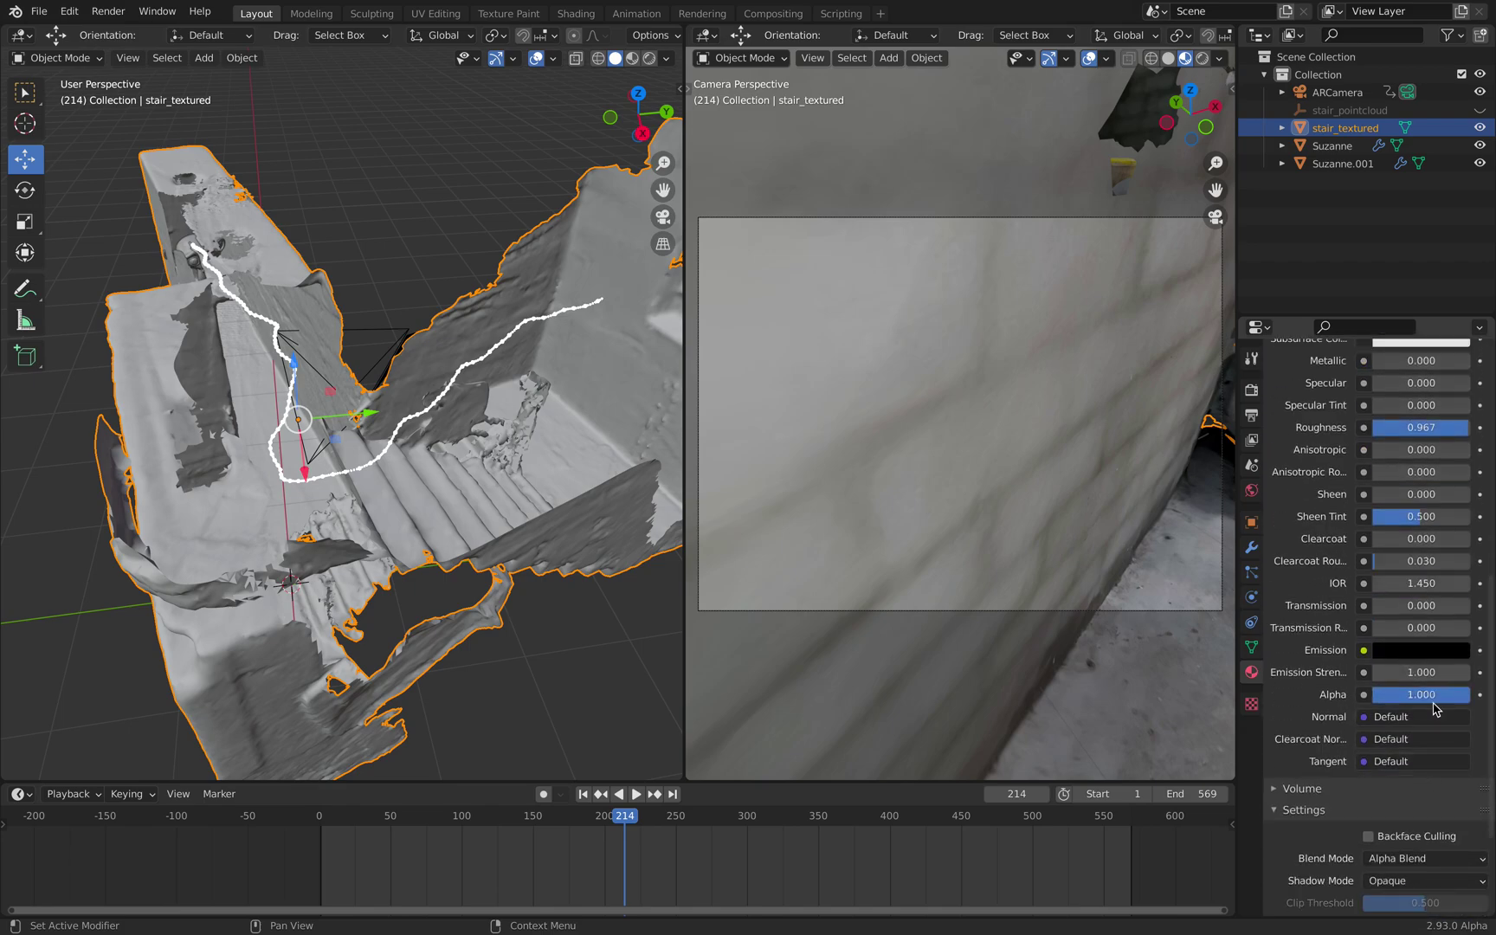
{"action": "scroll", "coordinate": [638, 422], "scroll_direction": "down", "scroll_amount": 3}
Examine the solid-shaded corridor and stair geometry from above, the side and close up.
{"action": "middle_click_drag", "start_coordinate": [639, 423], "coordinate": [549, 388]}
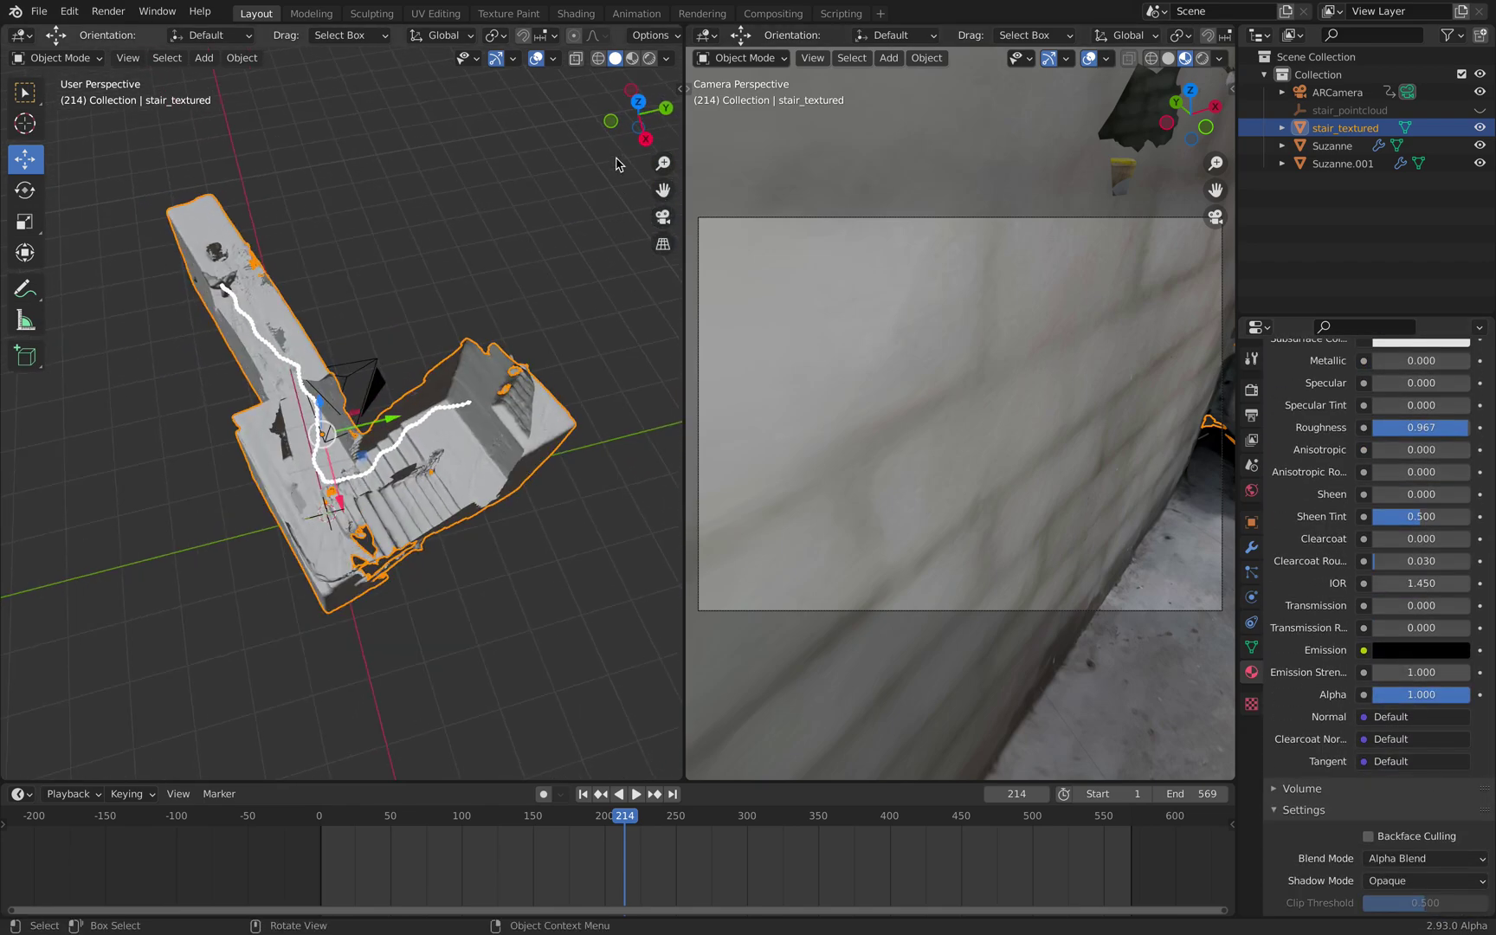
{"action": "middle_click_drag", "start_coordinate": [517, 216], "coordinate": [423, 428]}
{"action": "middle_click_drag", "start_coordinate": [383, 372], "coordinate": [374, 243]}
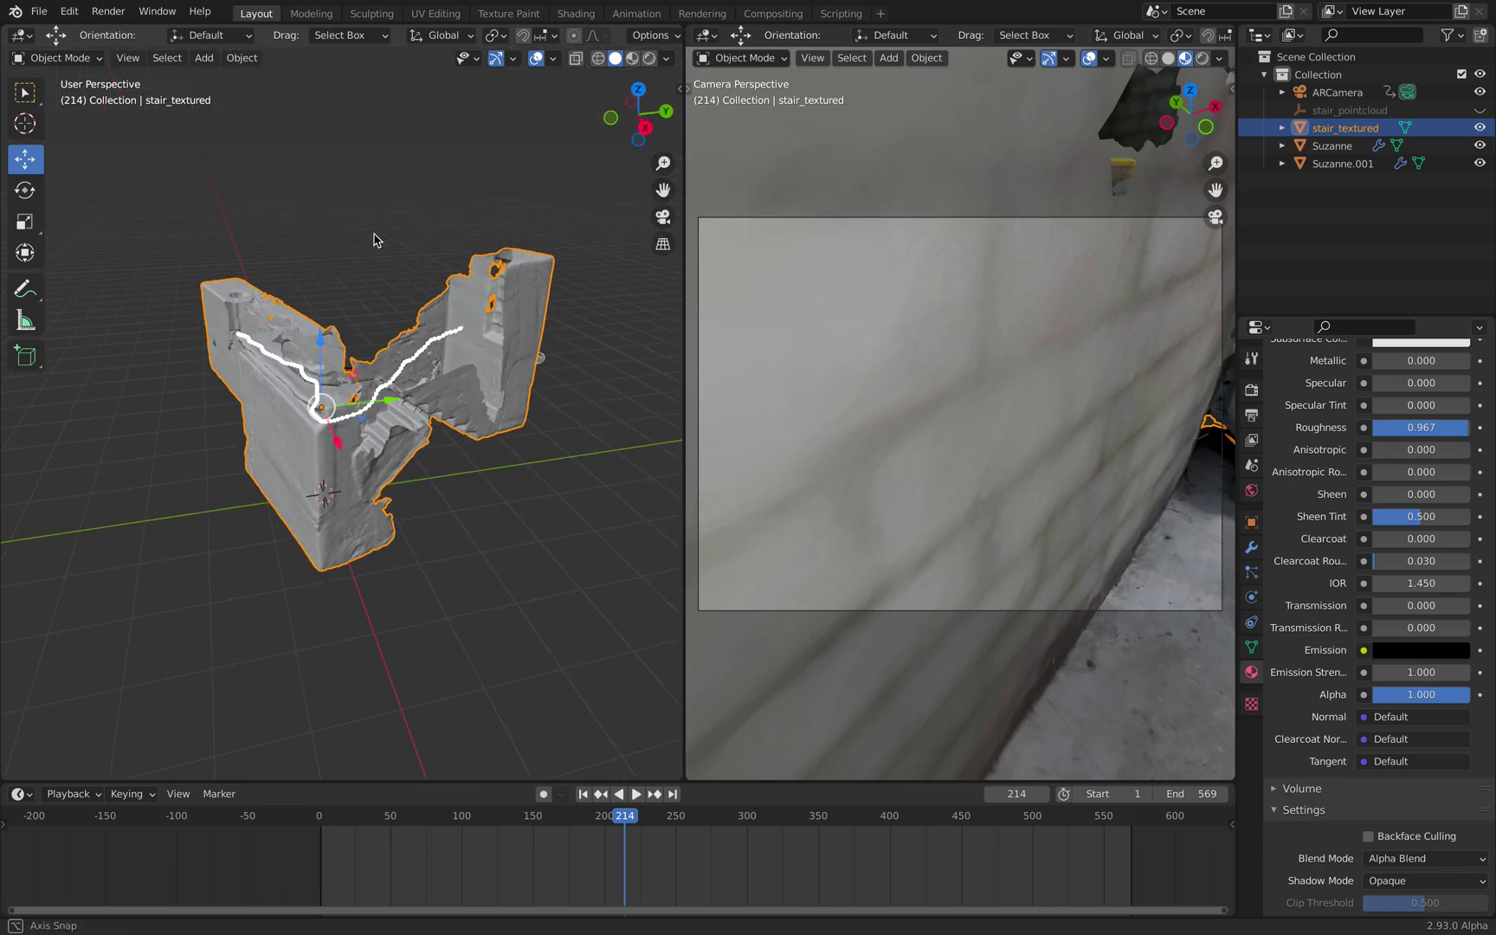
{"action": "scroll", "coordinate": [373, 248], "scroll_direction": "up", "scroll_amount": 4}
{"action": "middle_click_drag", "start_coordinate": [405, 301], "coordinate": [471, 347]}
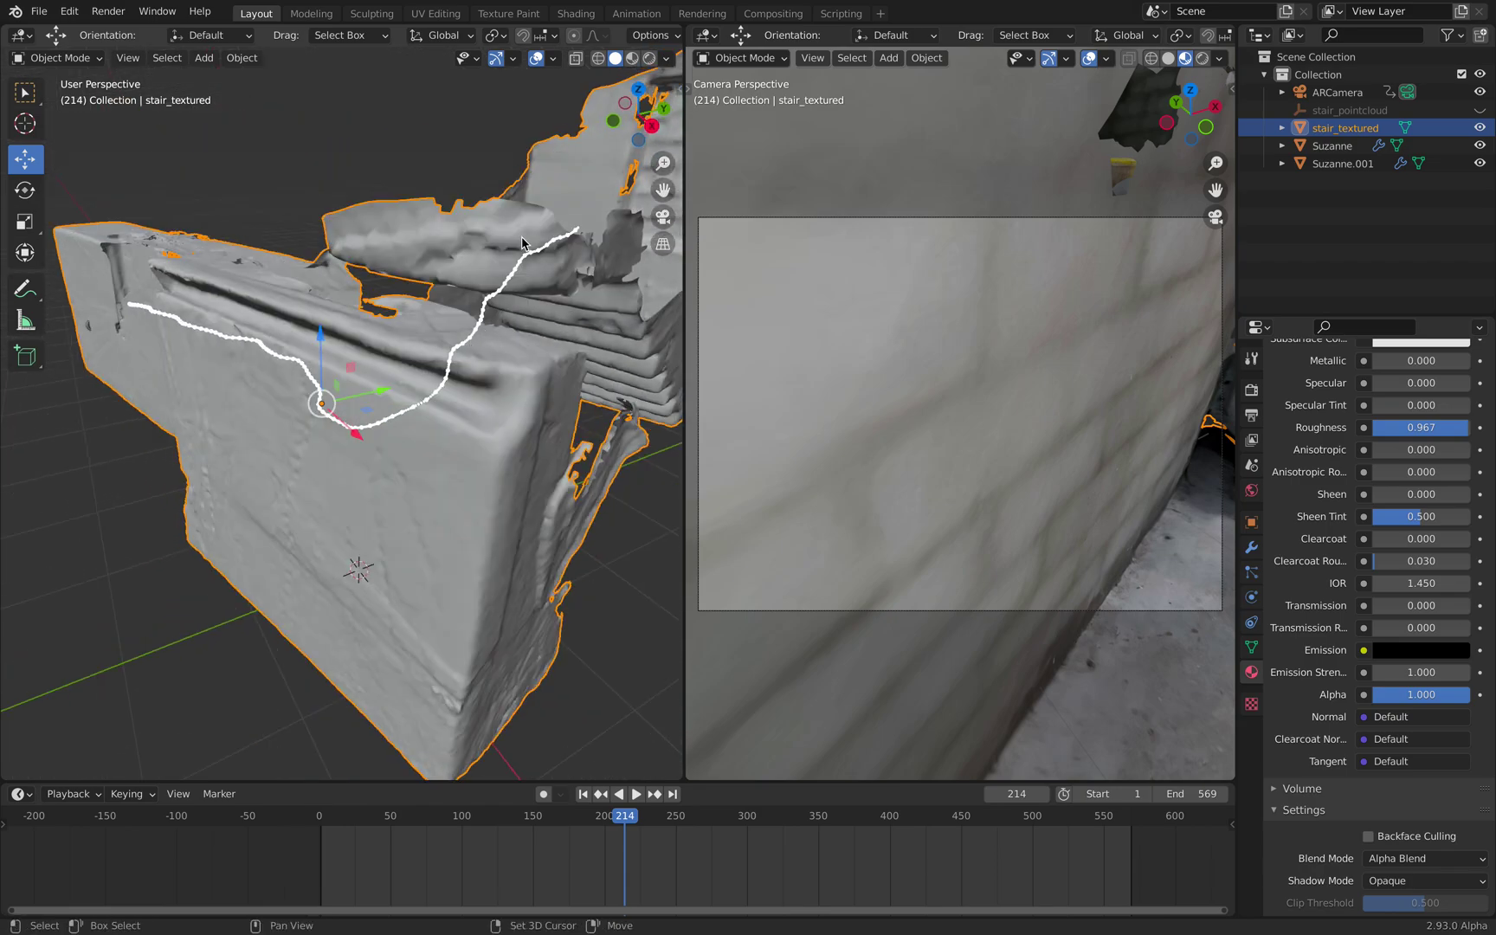
{"action": "middle_click_drag", "start_coordinate": [523, 243], "coordinate": [690, 287]}
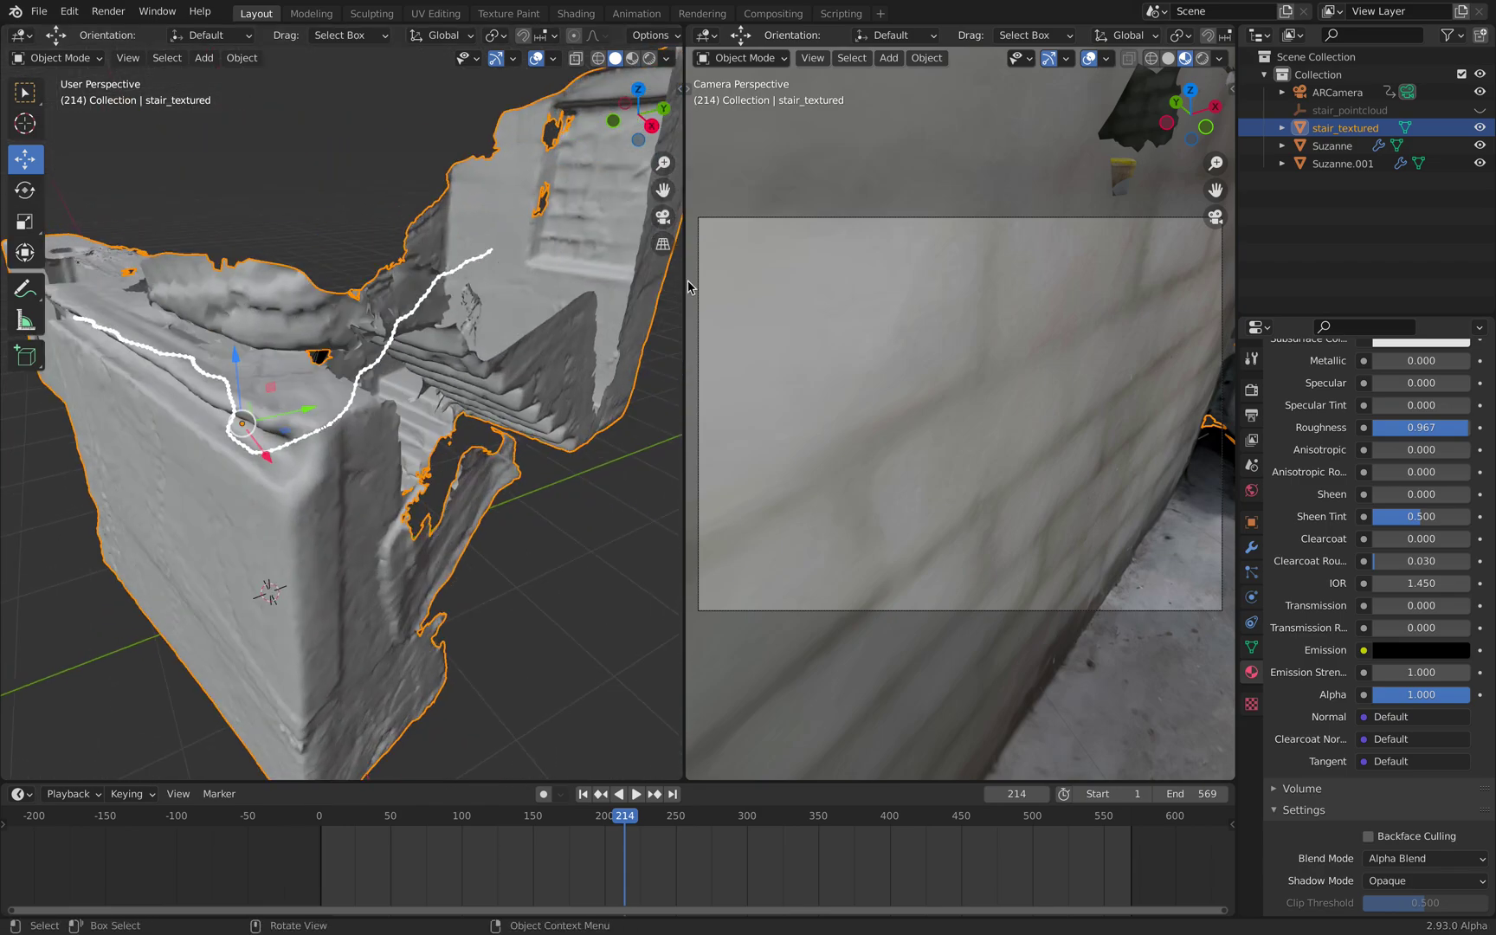
Switch the user perspective viewport to Material Preview shading and view the textured stair scan from above.
{"action": "left_click", "coordinate": [632, 58]}
{"action": "scroll", "coordinate": [557, 318], "scroll_direction": "down", "scroll_amount": 4}
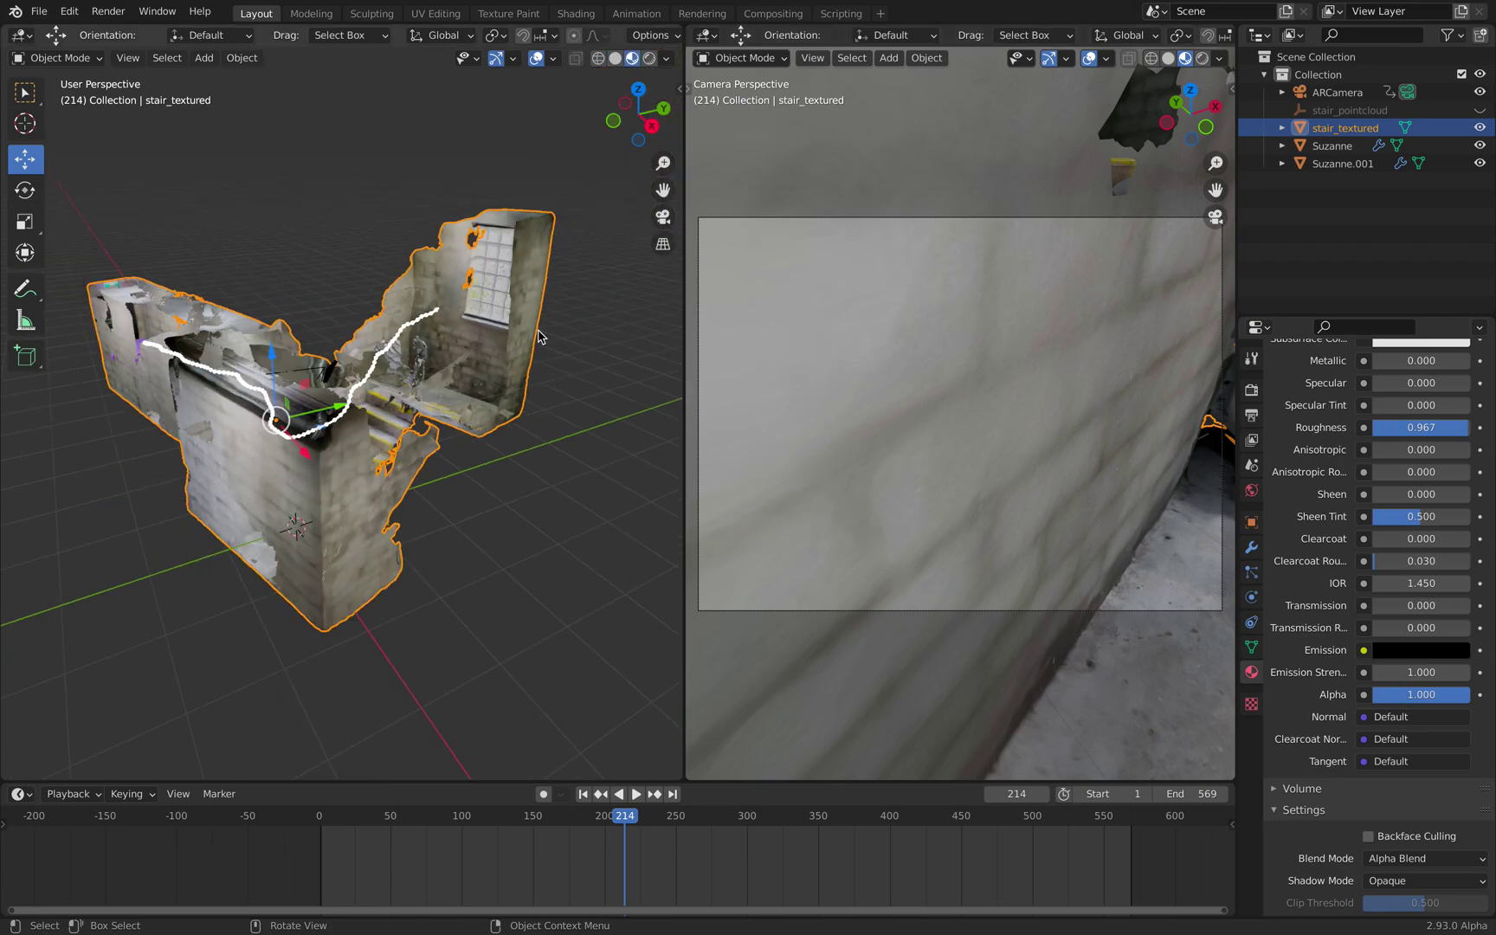
{"action": "middle_click_drag", "start_coordinate": [305, 293], "coordinate": [303, 425]}
{"action": "scroll", "coordinate": [316, 447], "scroll_direction": "up", "scroll_amount": 2}
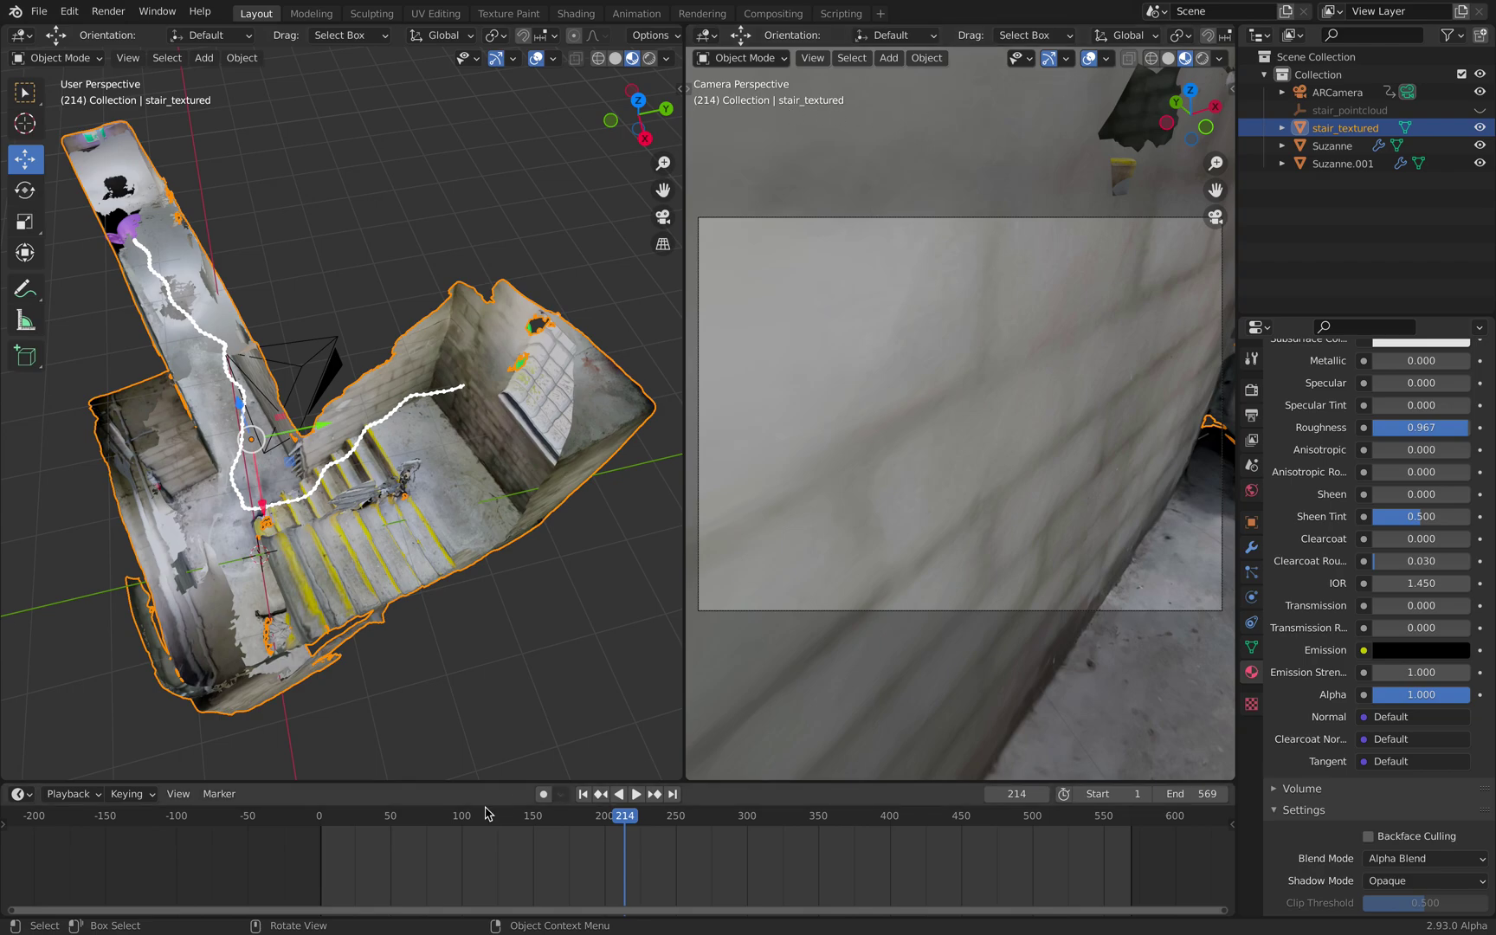
Play the camera animation from near the start of the timeline and stop at frame 88.
{"action": "left_click", "coordinate": [347, 821]}
{"action": "key", "text": "space"}
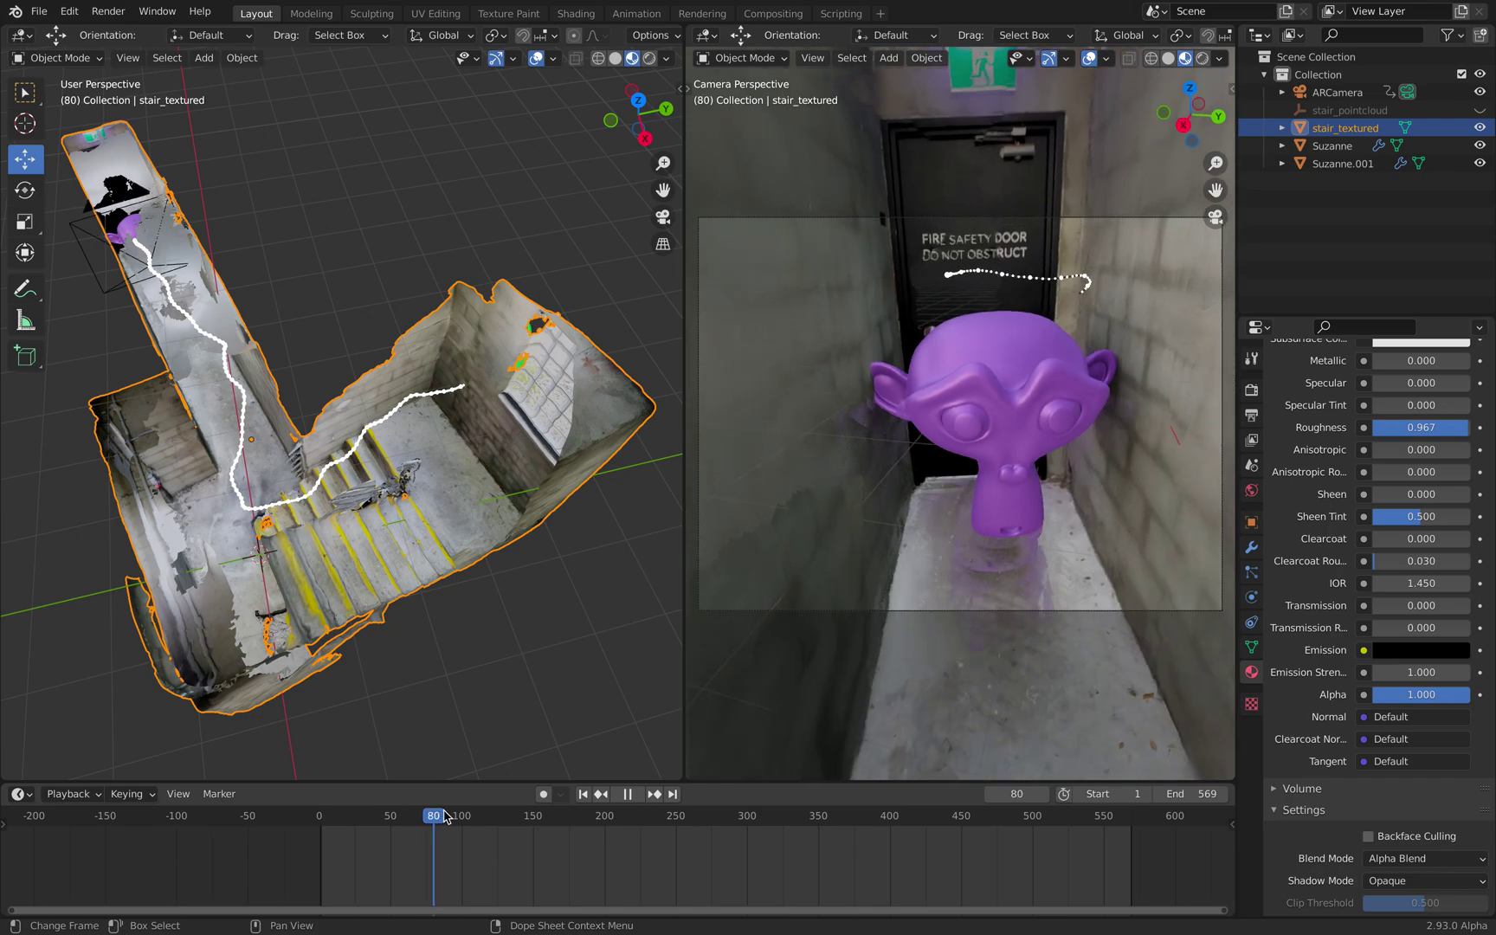
{"action": "key", "text": "space"}
Select the purple monkey head and reposition it freely in front of the fire safety door.
{"action": "left_click", "coordinate": [1071, 416]}
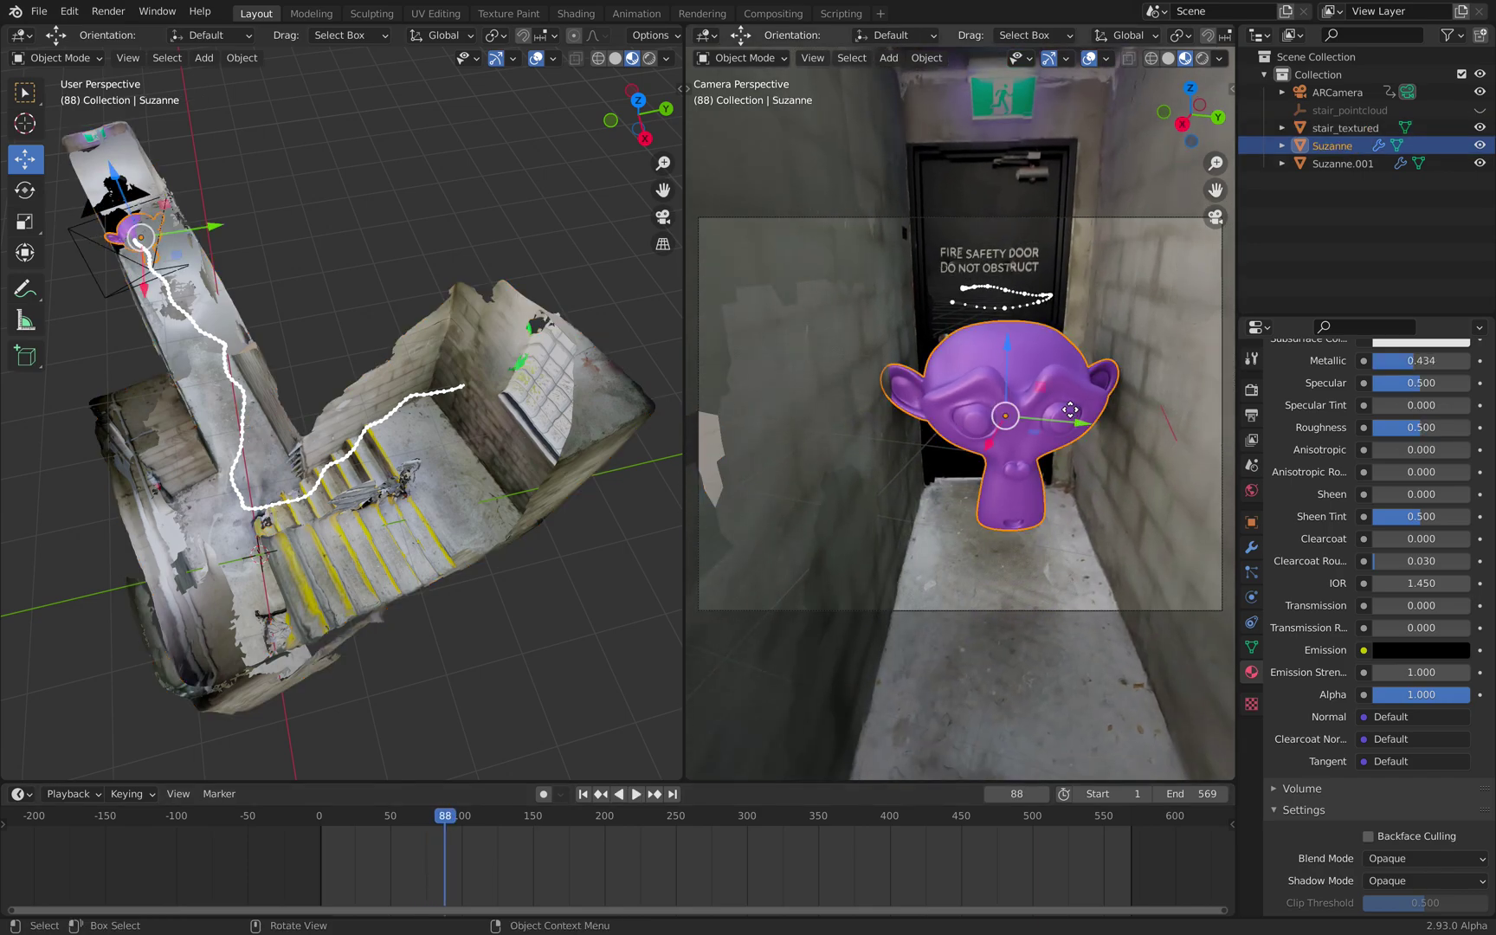
{"action": "key", "text": "g"}
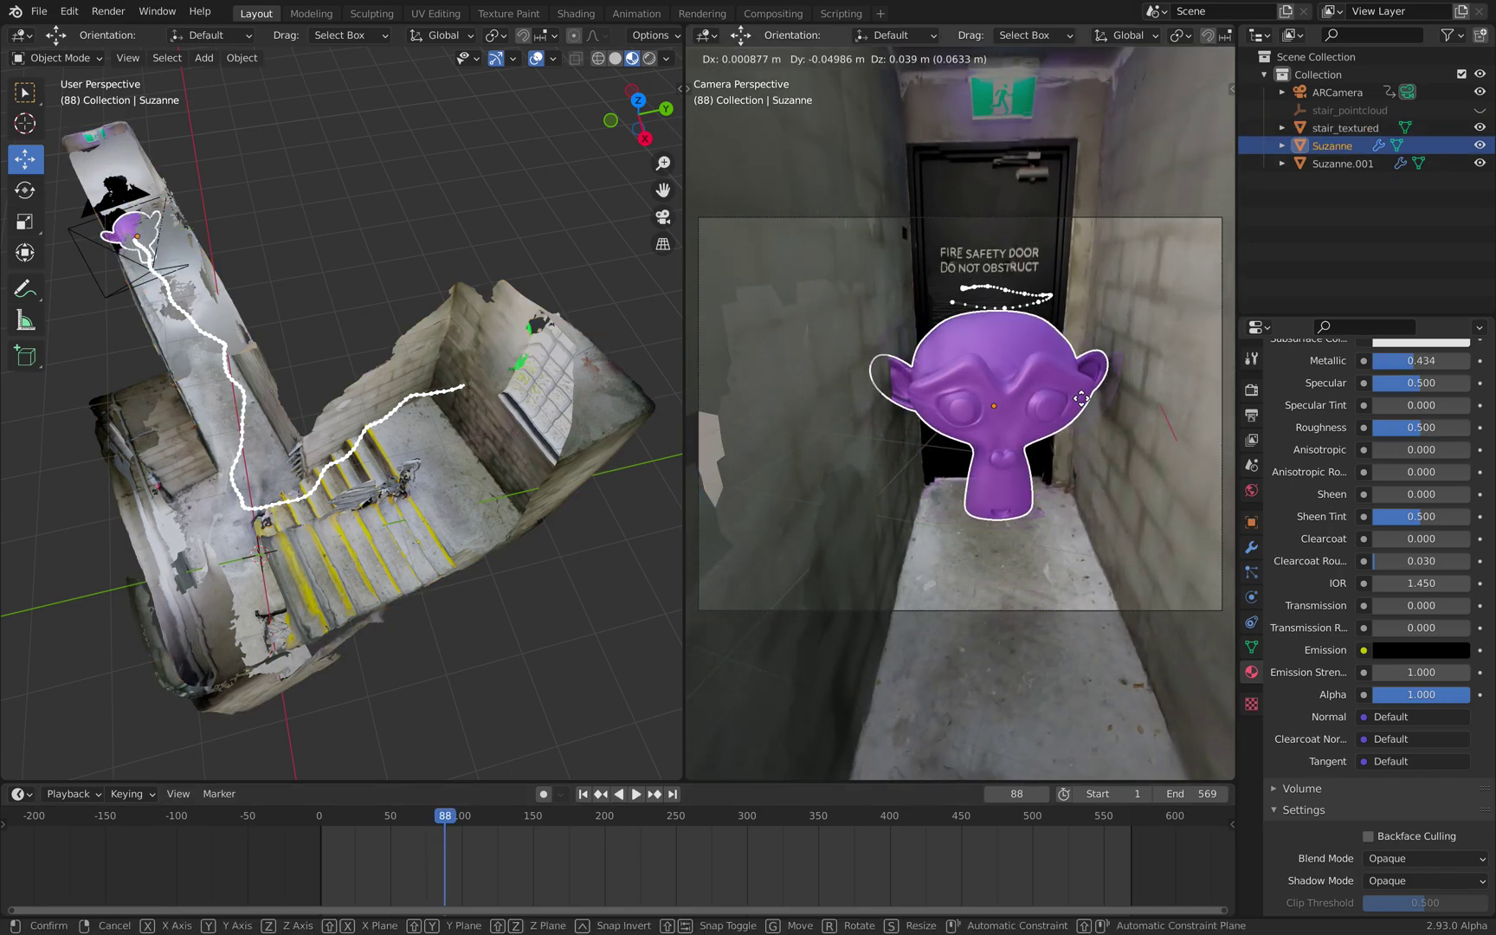
{"action": "left_click", "coordinate": [1087, 397]}
{"action": "key", "text": "g"}
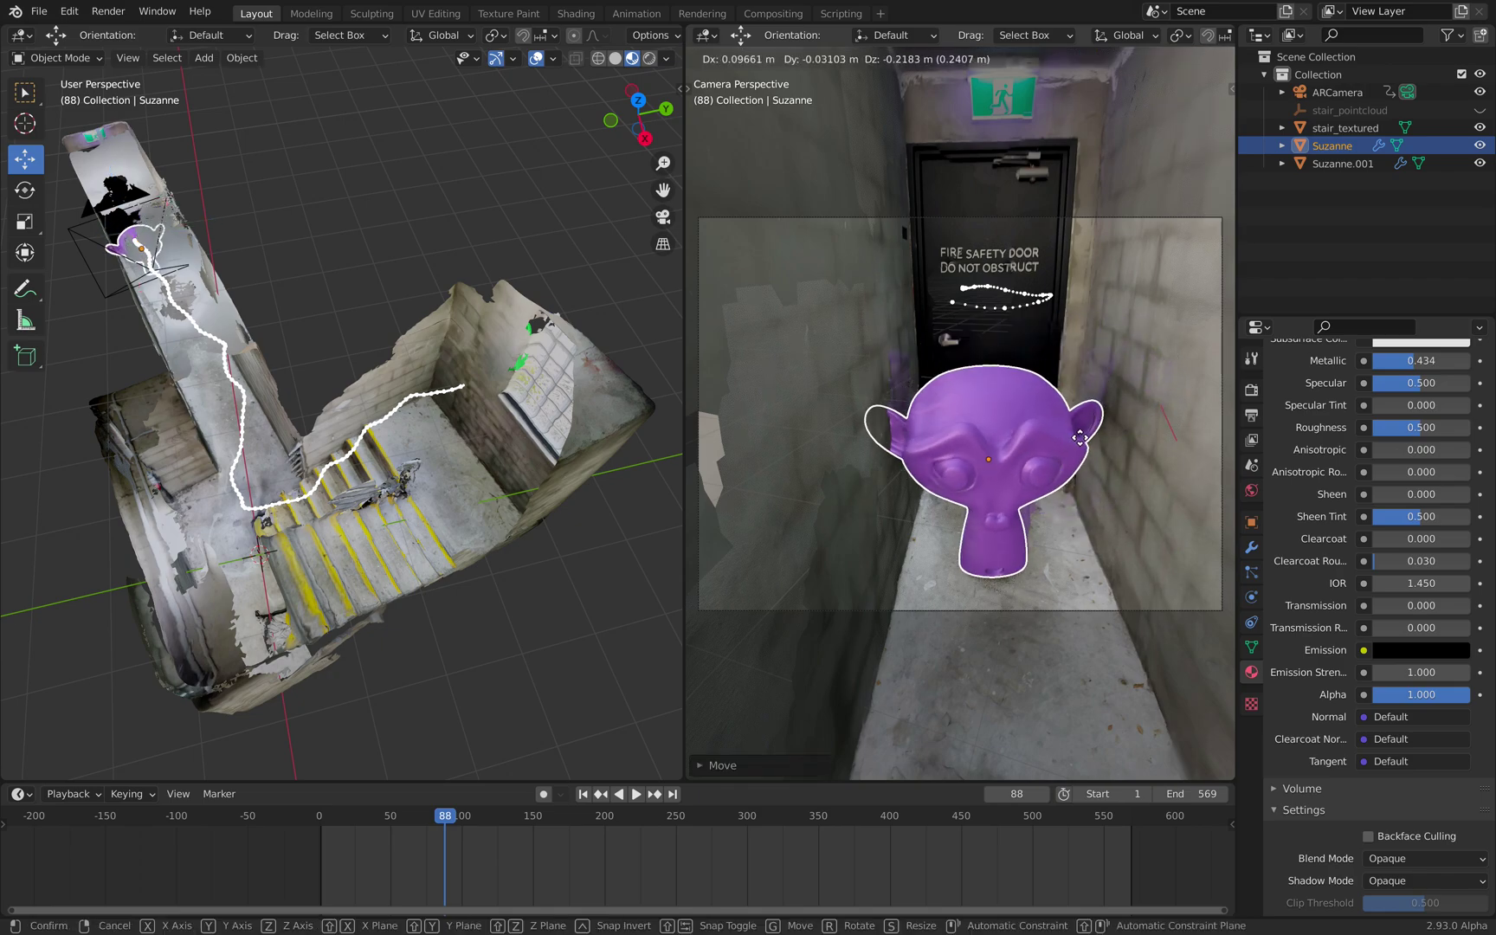
{"action": "left_click", "coordinate": [1066, 407]}
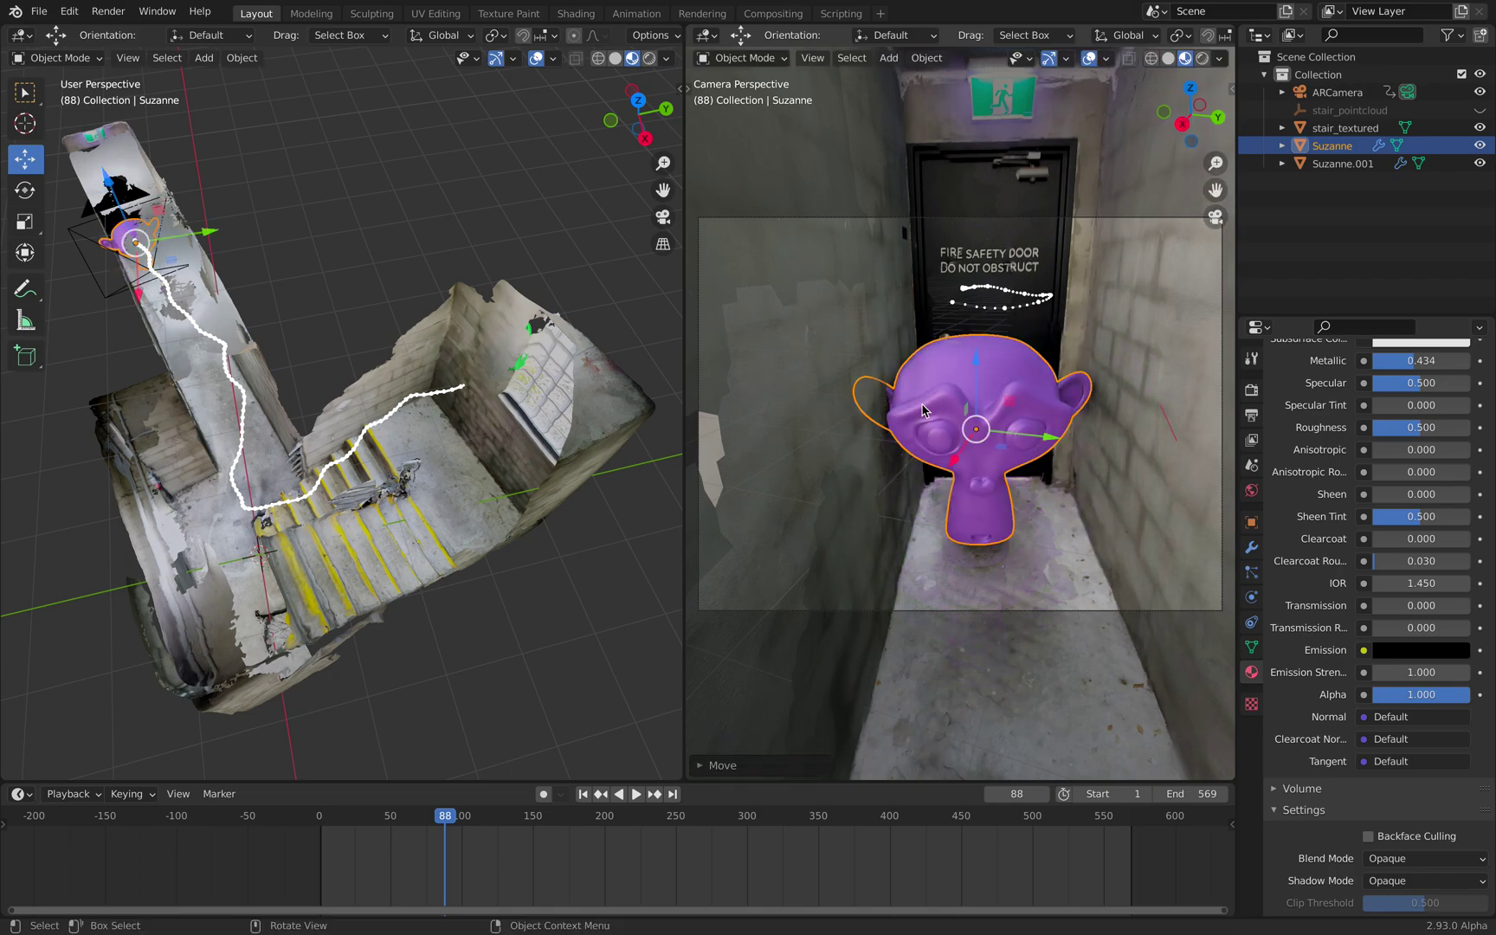
Inspect the purple monkey head from outside the camera and return that viewport to the active camera.
{"action": "middle_click_drag", "start_coordinate": [923, 410], "coordinate": [957, 407]}
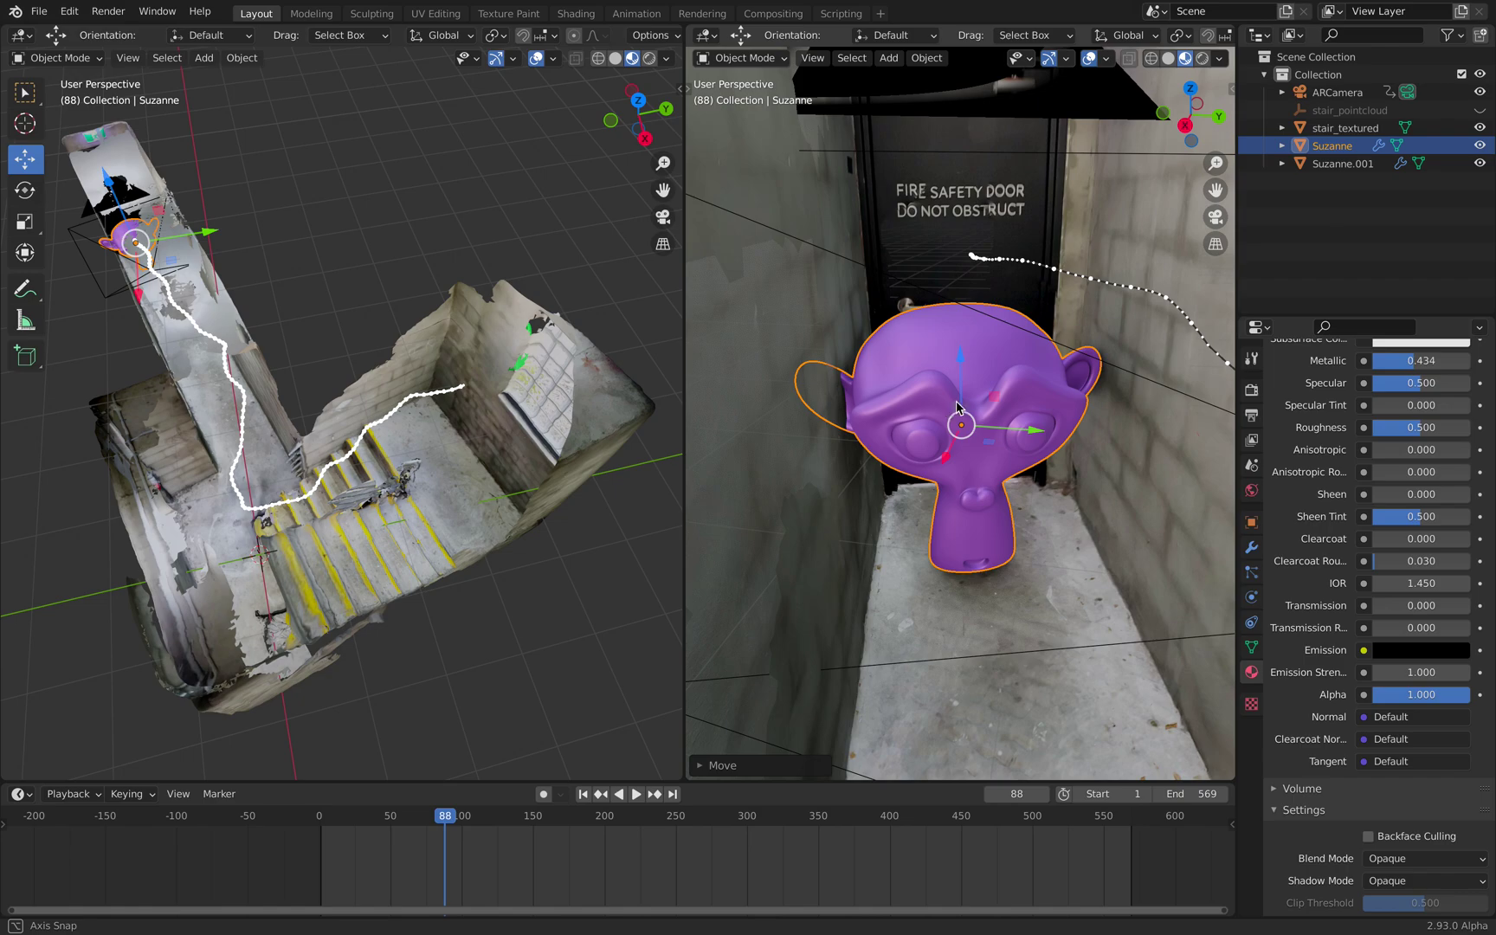
{"action": "middle_click_drag", "start_coordinate": [1065, 347], "coordinate": [952, 242]}
{"action": "left_click", "coordinate": [811, 58]}
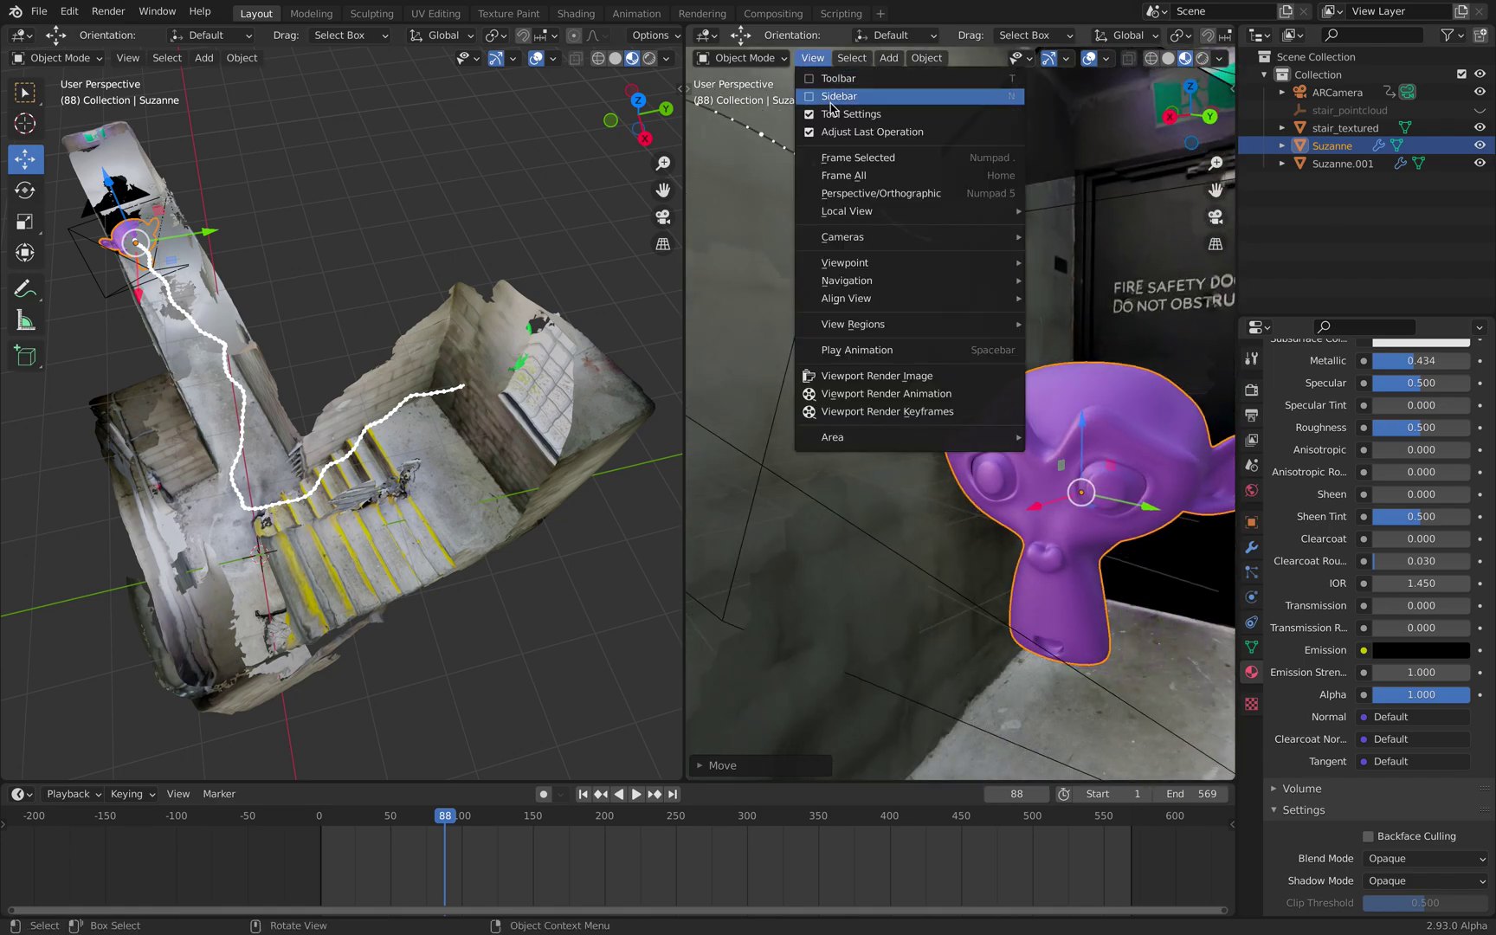
{"action": "left_click", "coordinate": [809, 59]}
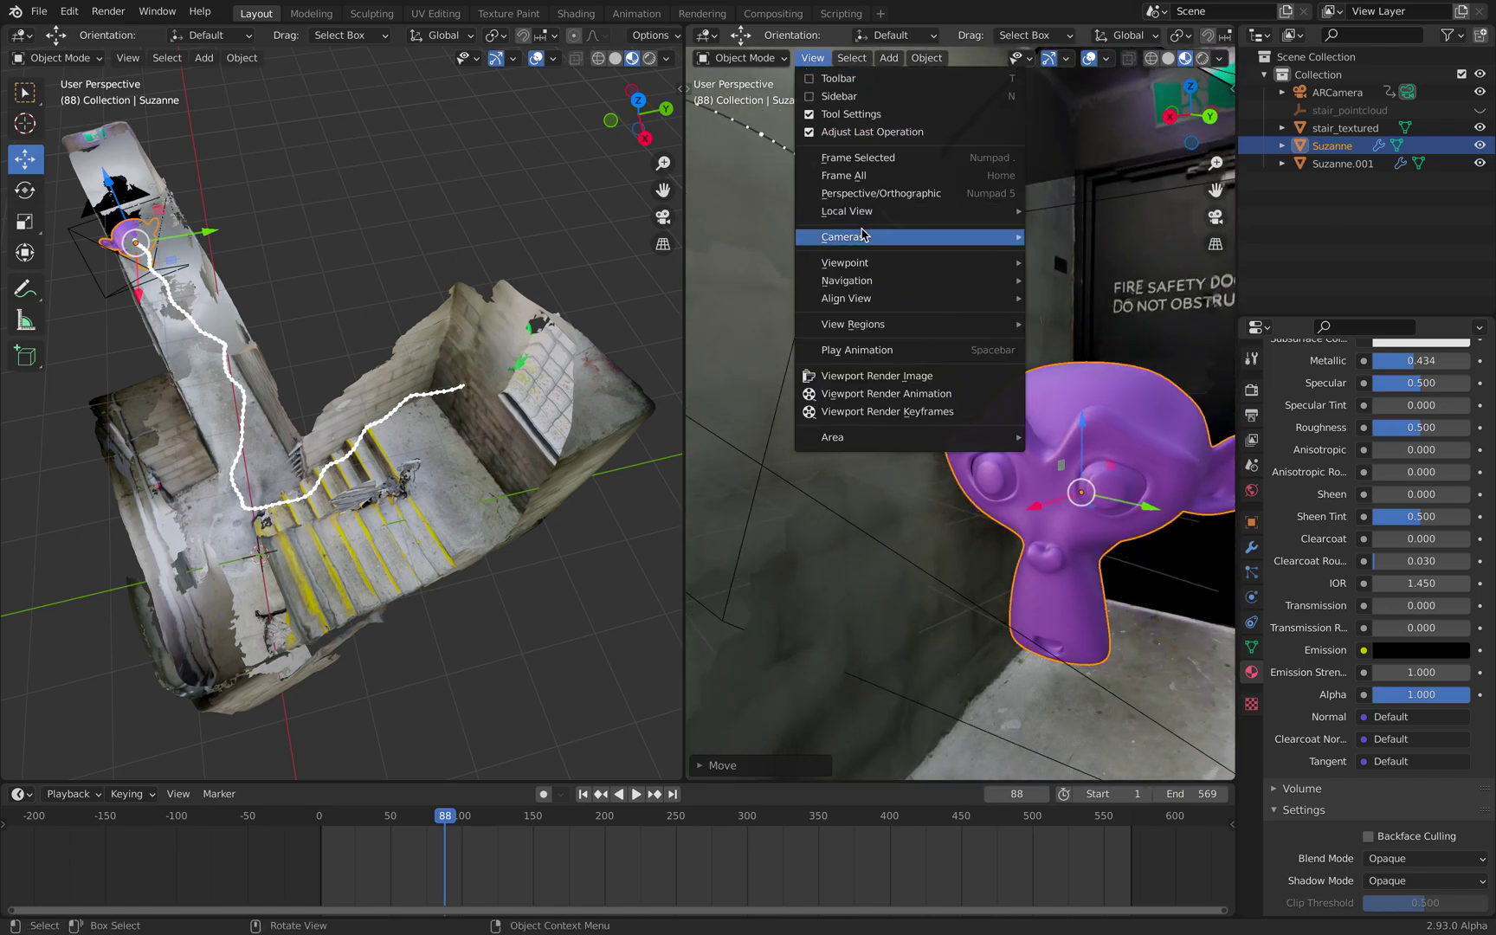
{"action": "mouse_move", "coordinate": [866, 234]}
{"action": "left_click", "coordinate": [1064, 262]}
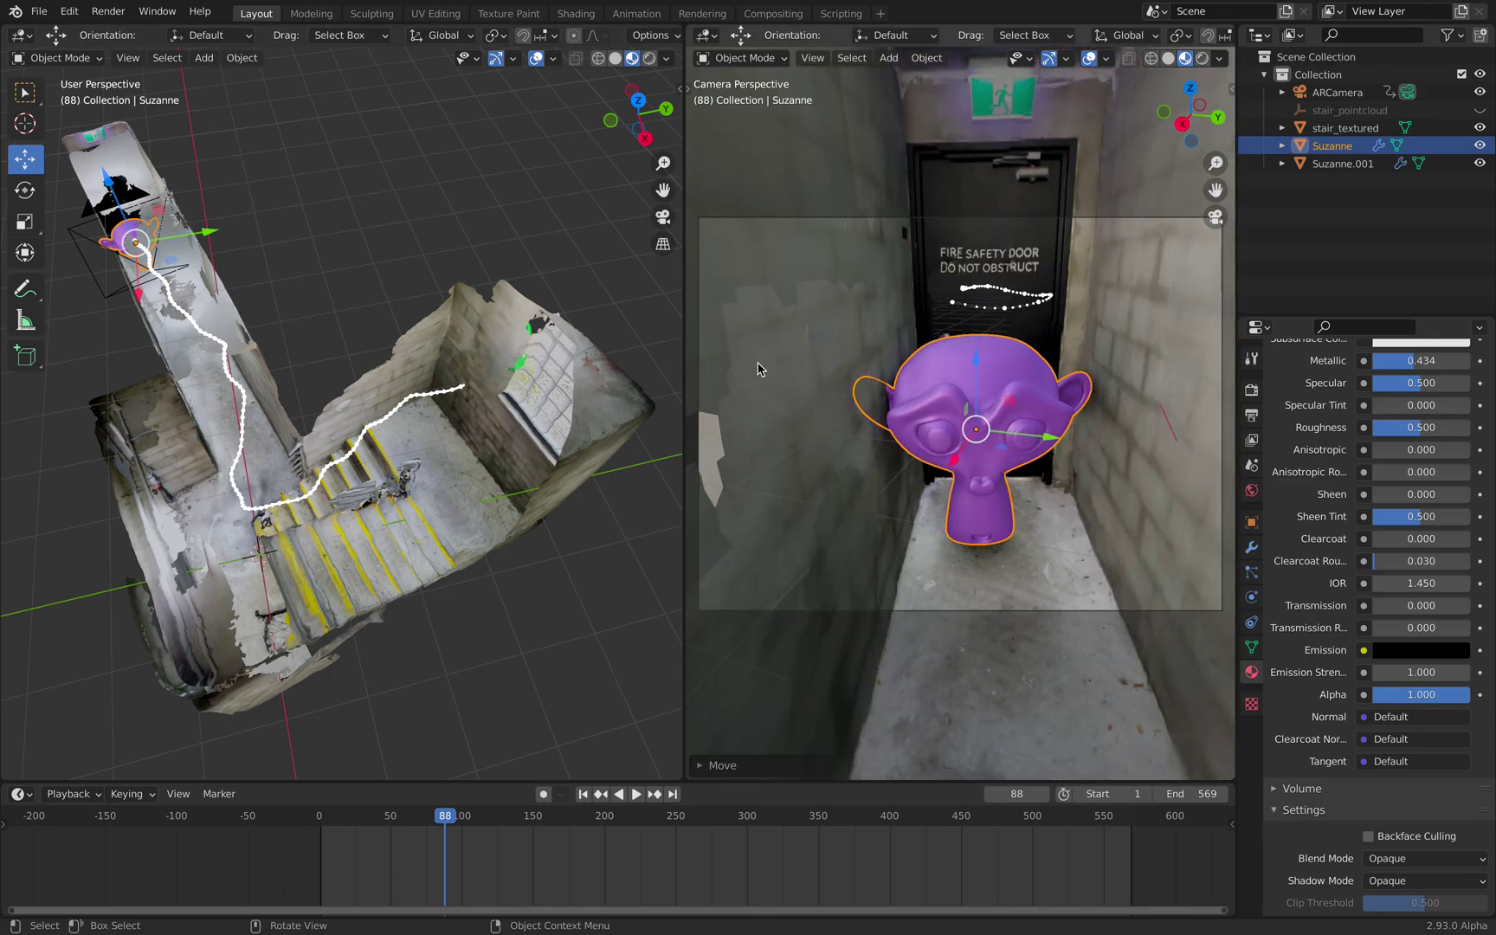
Lower the purple monkey head toward the corridor floor, working from the user perspective view.
{"action": "middle_click_drag", "start_coordinate": [373, 294], "coordinate": [322, 222]}
{"action": "mouse_move", "coordinate": [260, 221]}
{"action": "middle_mouse_down", "text": "shift"}
{"action": "mouse_move", "coordinate": [333, 269]}
{"action": "mouse_move", "coordinate": [269, 245]}
{"action": "middle_mouse_up", "text": "shift"}
{"action": "scroll", "coordinate": [269, 245], "scroll_direction": "up", "scroll_amount": 3}
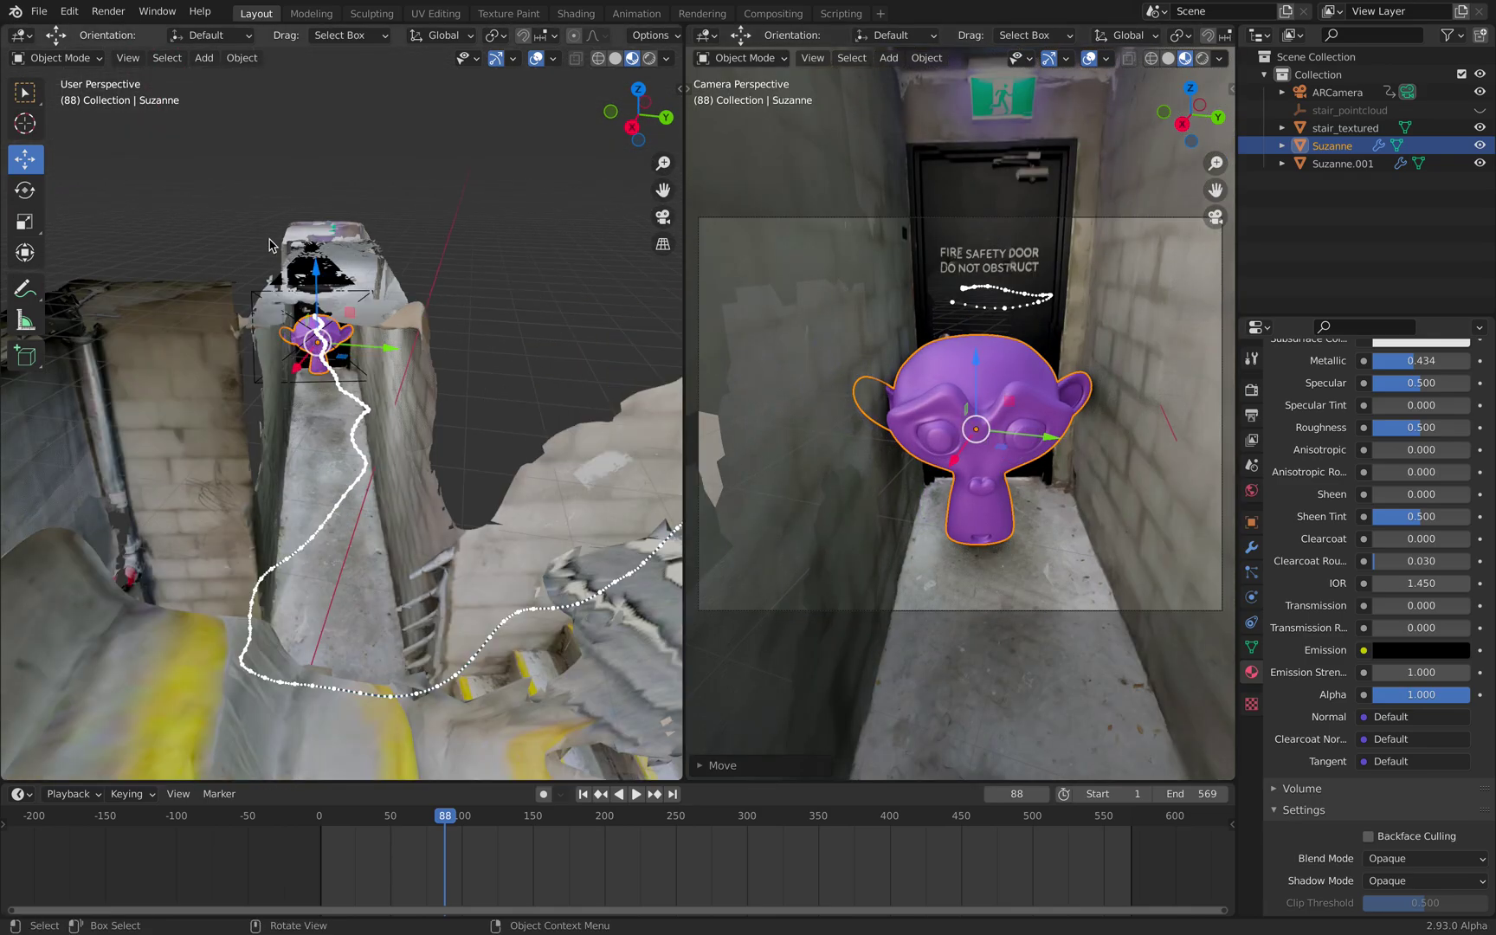
{"action": "middle_click_drag", "start_coordinate": [311, 415], "coordinate": [367, 317]}
{"action": "key", "text": "g"}
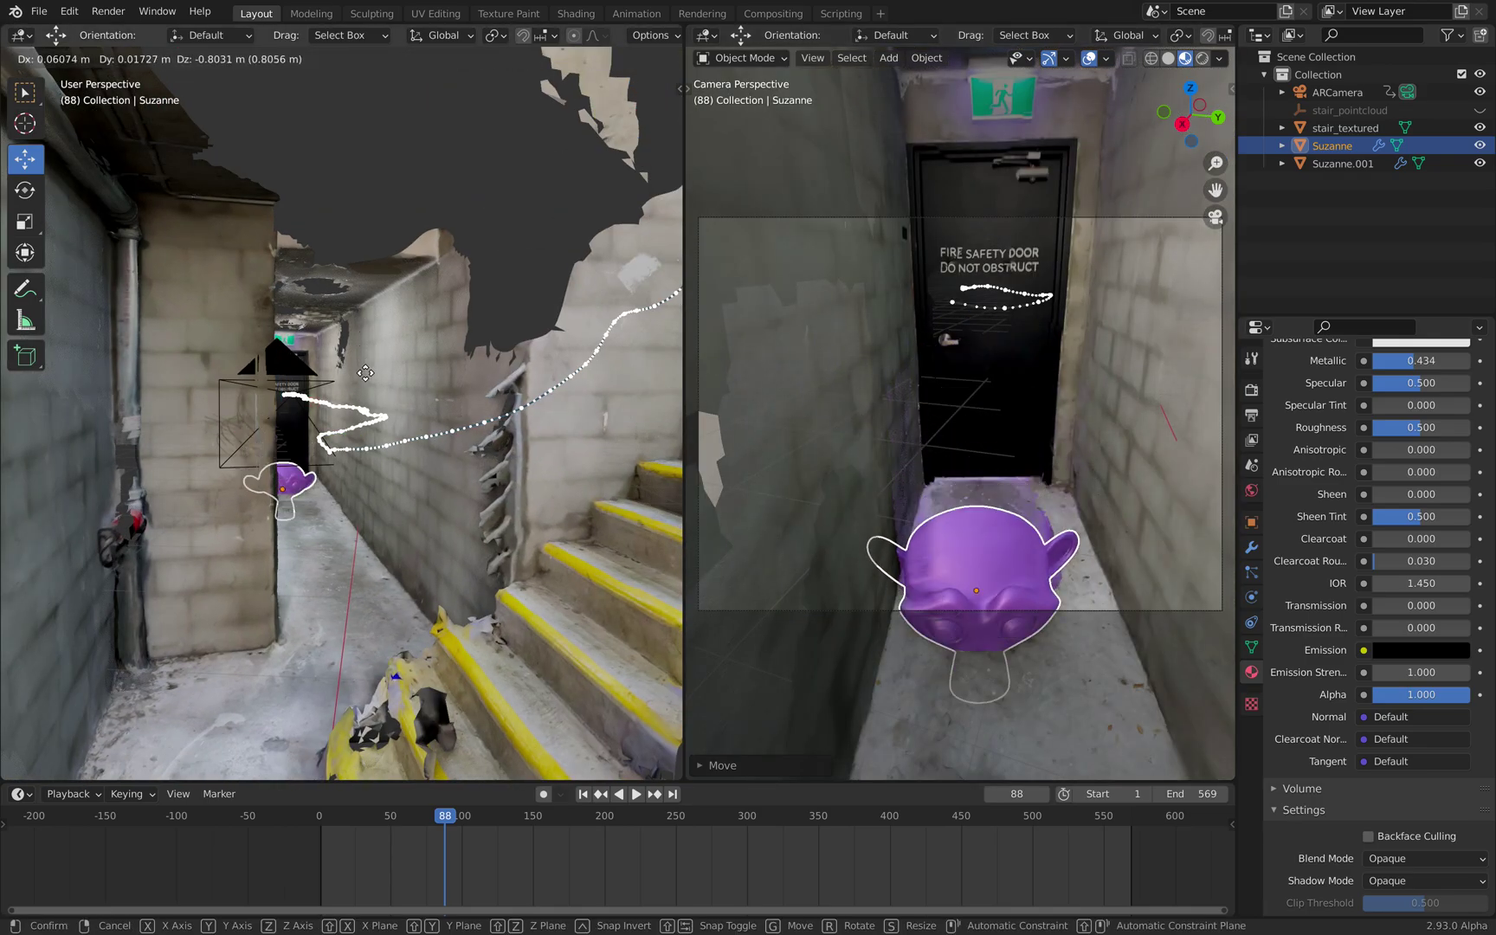
{"action": "left_click", "coordinate": [381, 403]}
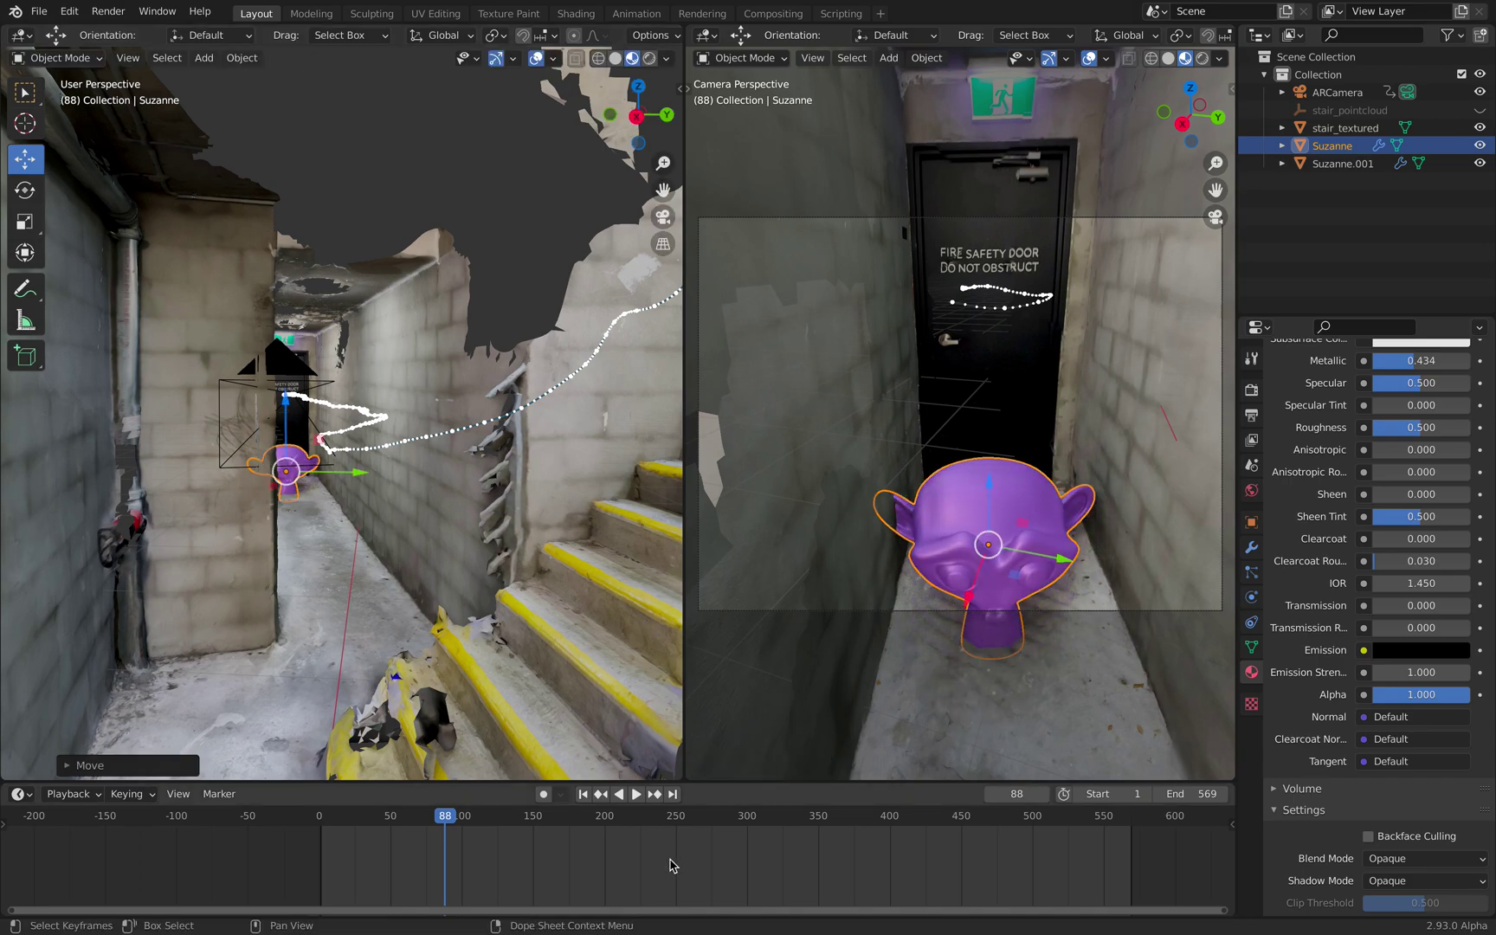
Go to frame 106 and lower the purple monkey head along the Z axis into the corridor floor.
{"action": "left_click_drag", "start_coordinate": [463, 824], "coordinate": [471, 824]}
{"action": "key", "text": "g"}
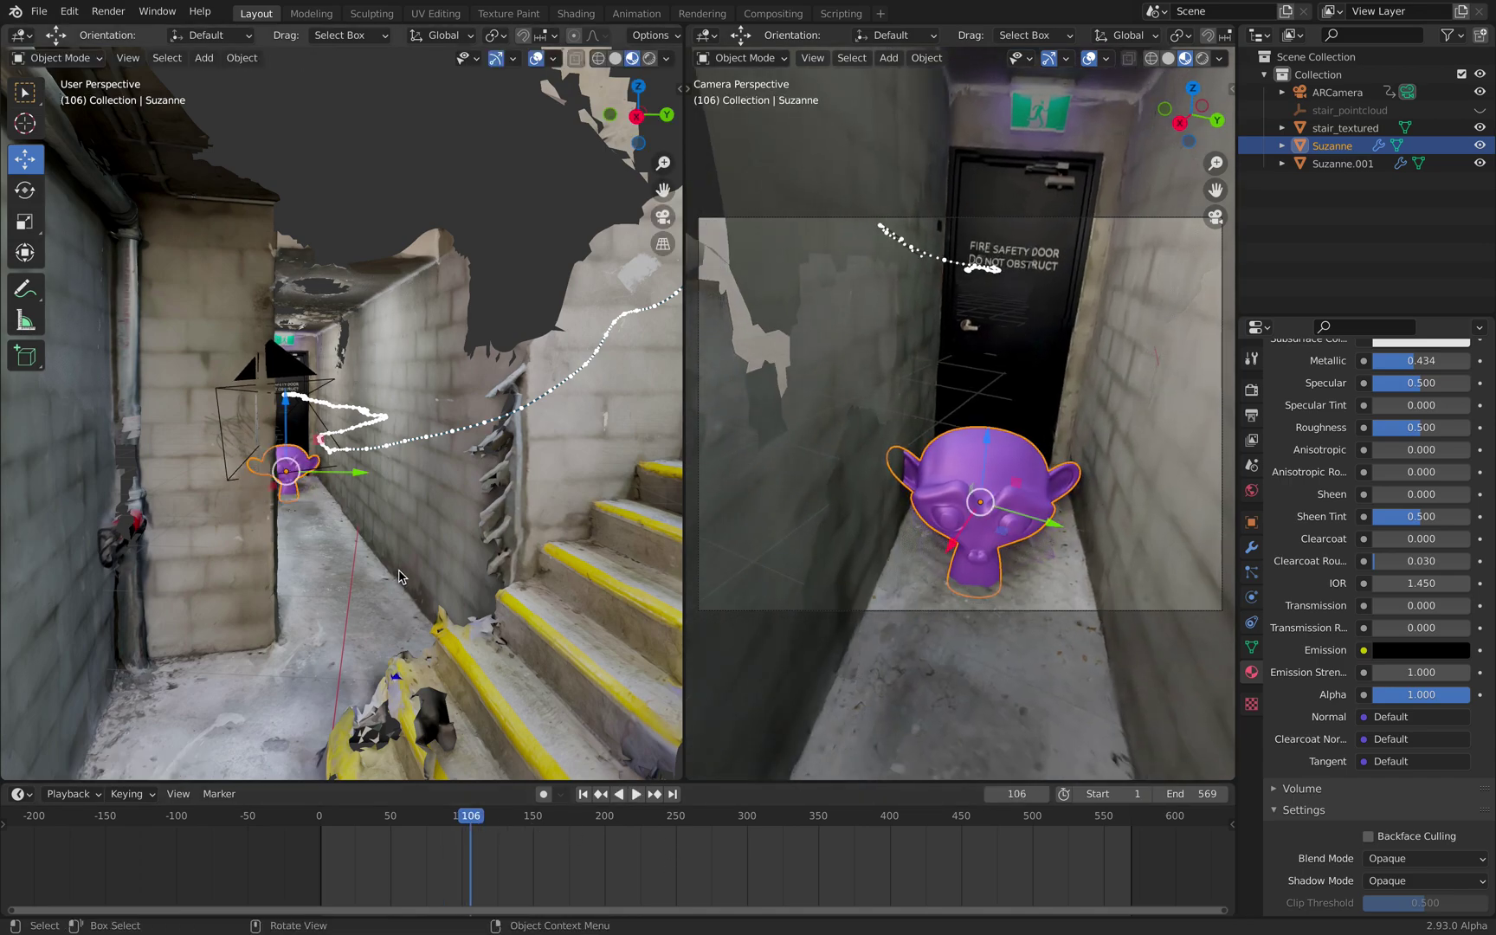
{"action": "key", "text": "z"}
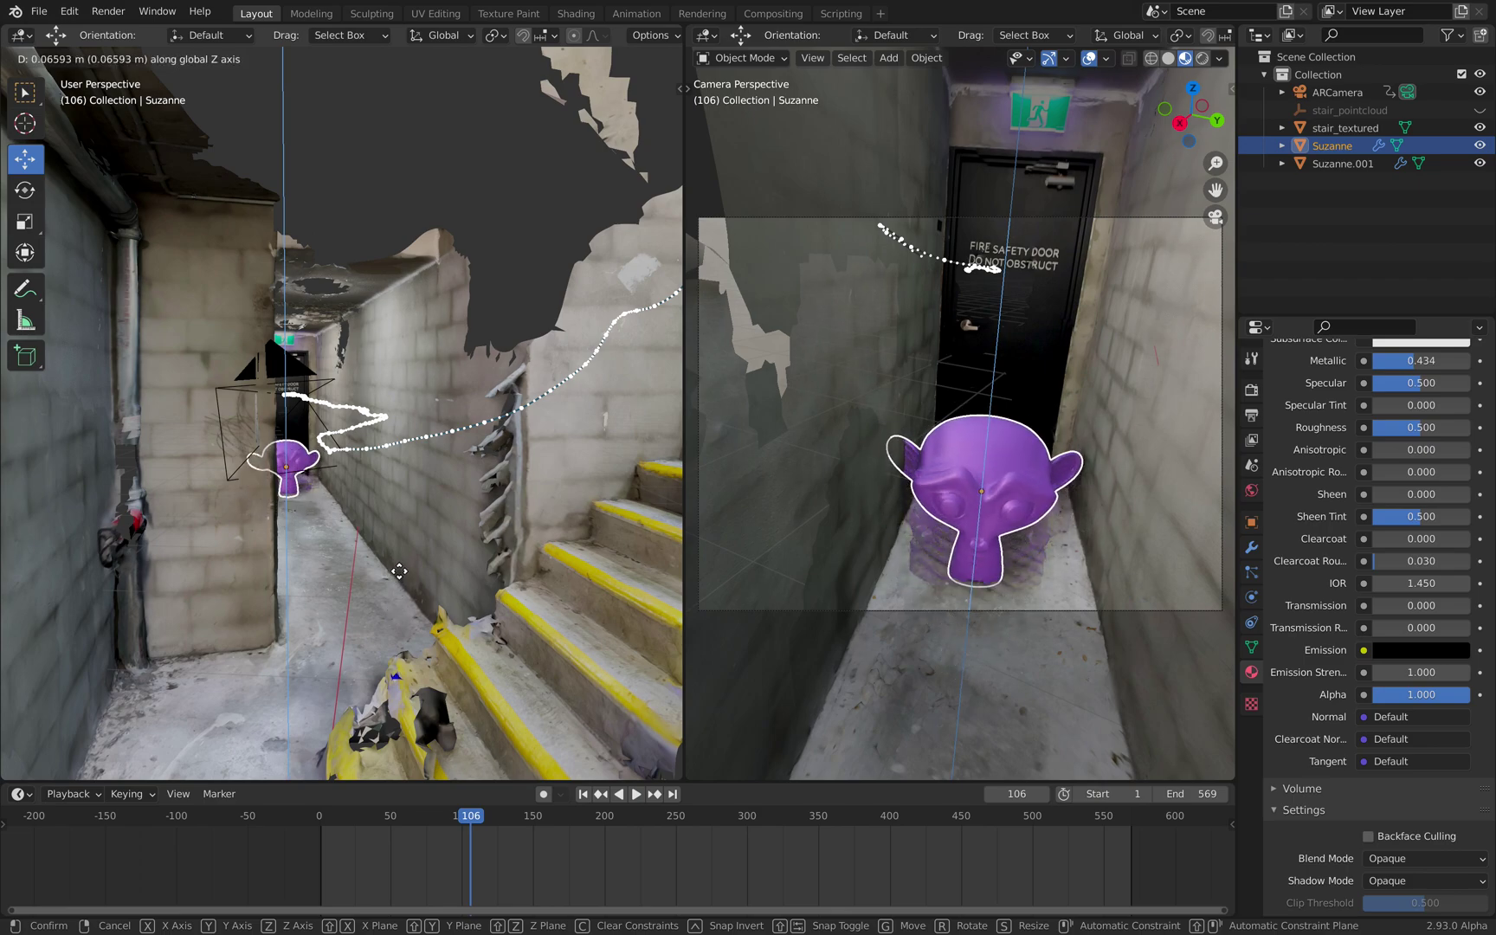
{"action": "left_click", "coordinate": [534, 597]}
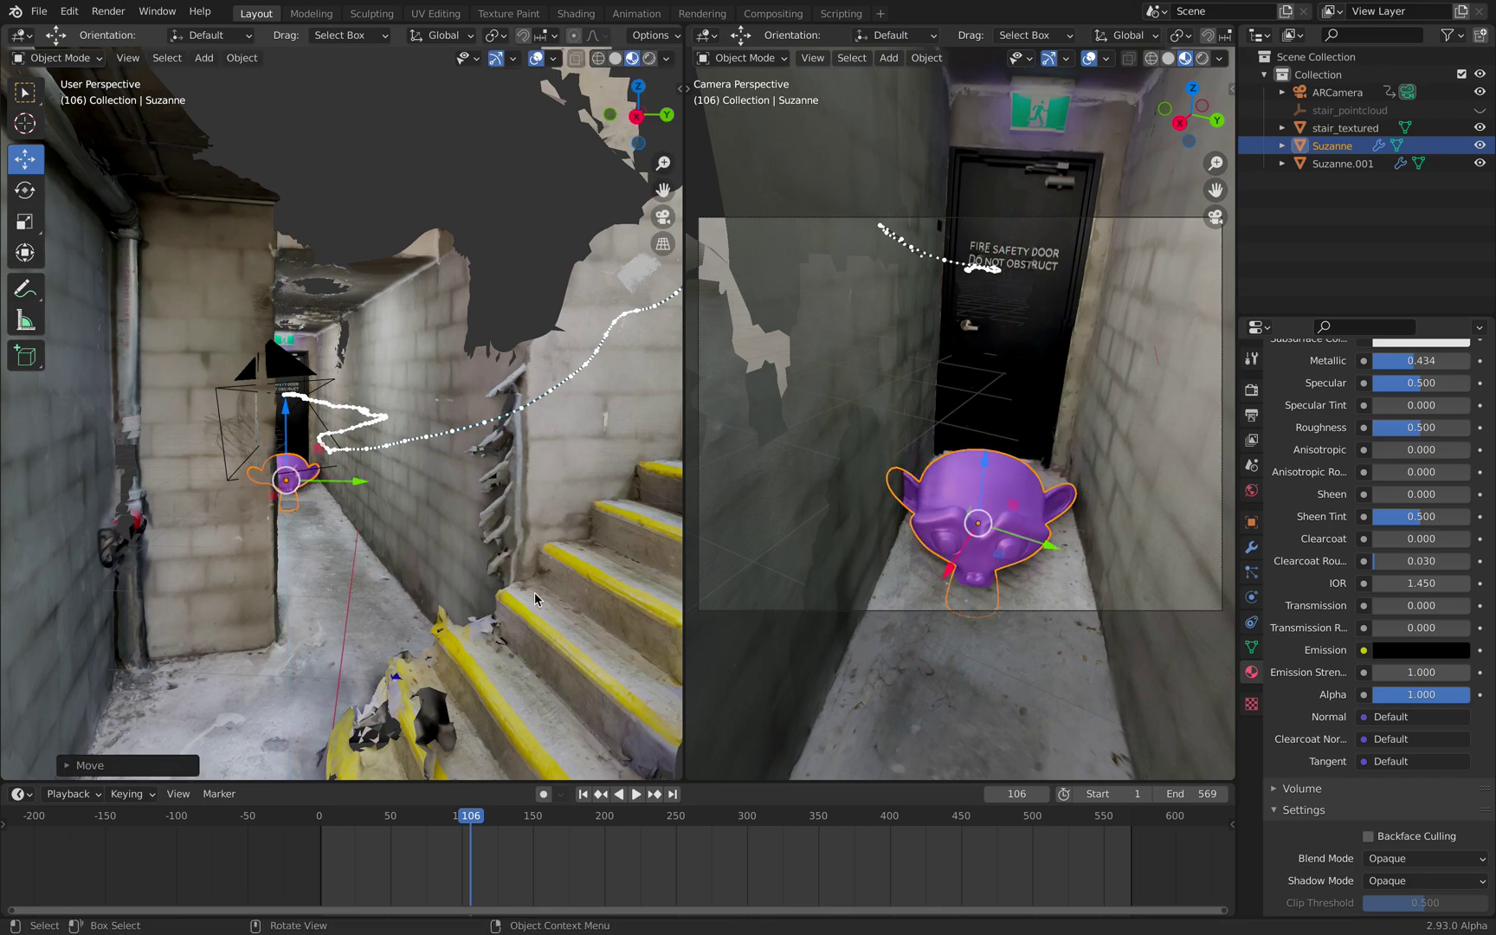
Shift the purple monkey head freely within the corridor and lower it along Z so its chin sinks below the floor.
{"action": "key", "text": "g"}
{"action": "left_click", "coordinate": [430, 511]}
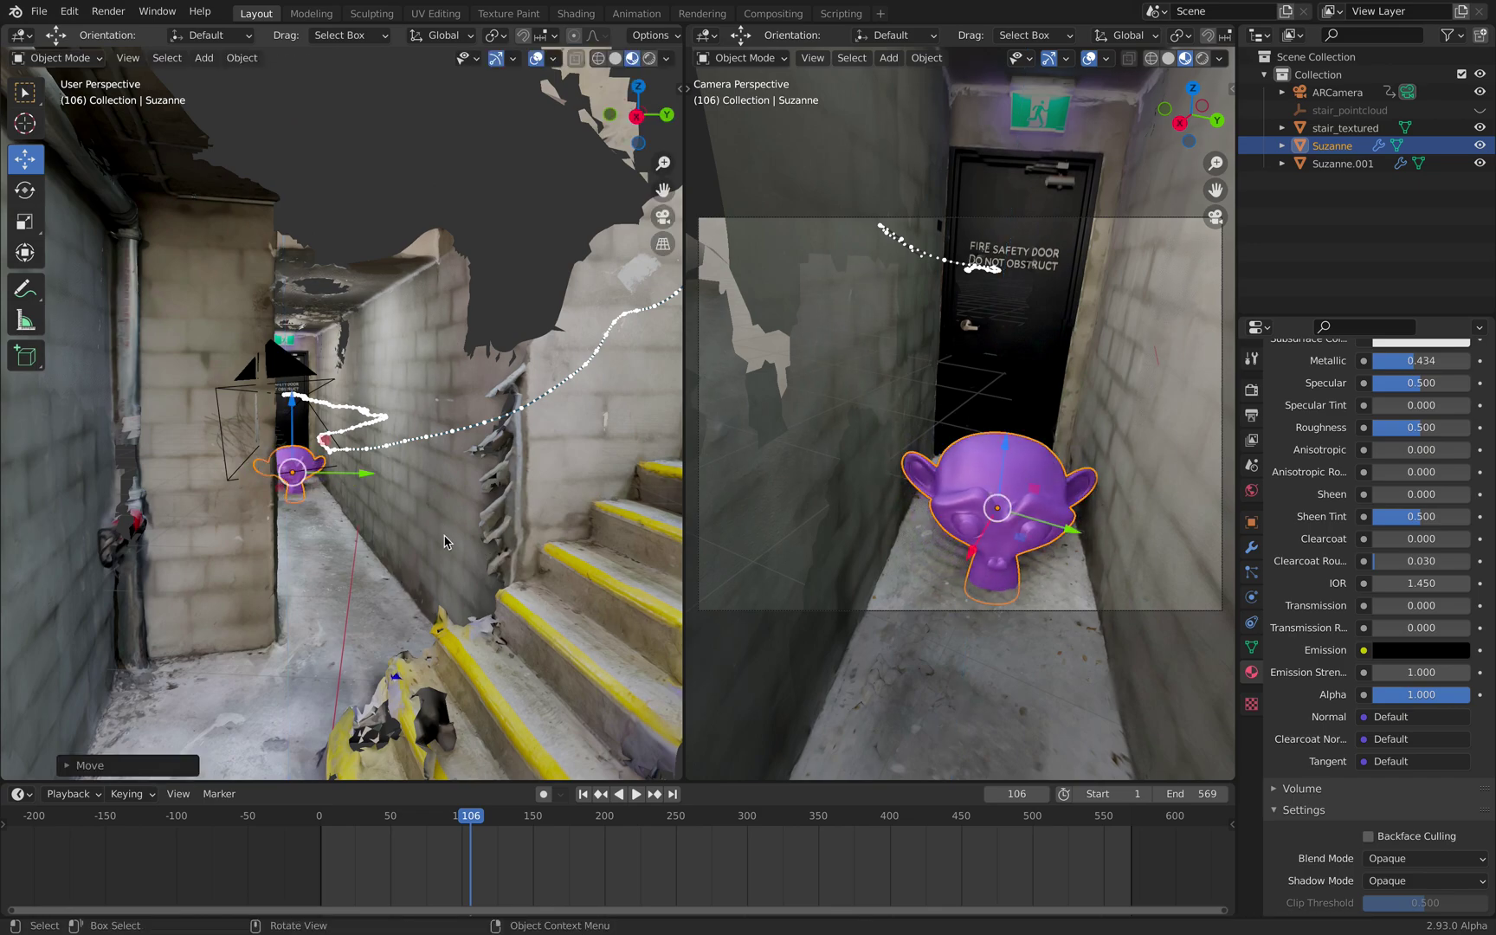
{"action": "key", "text": "g"}
{"action": "key", "text": "z"}
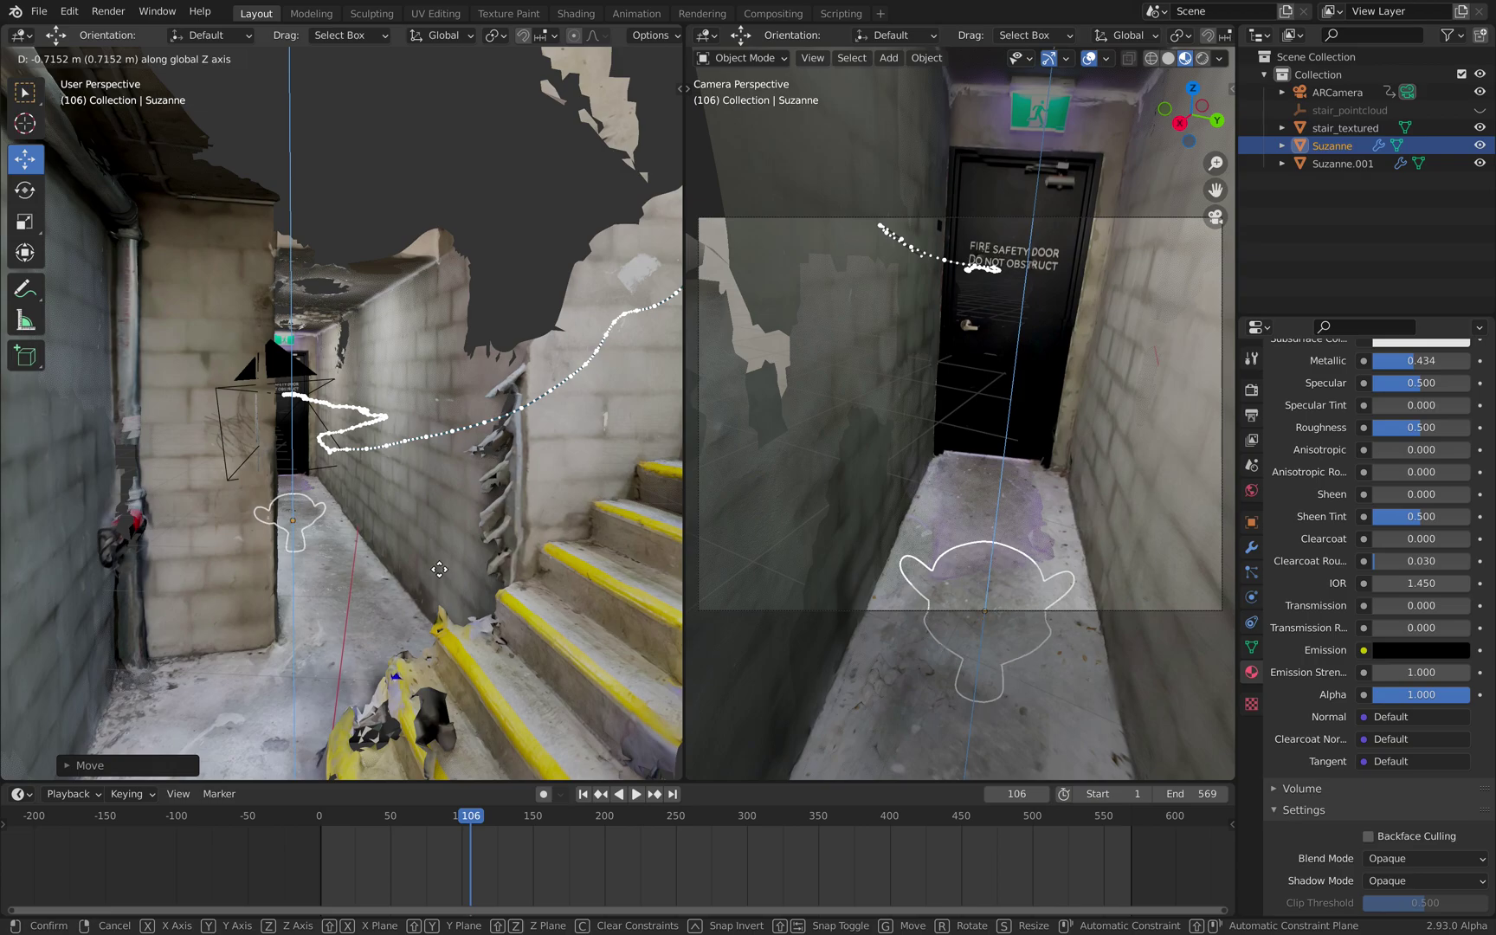
{"action": "left_click", "coordinate": [434, 544]}
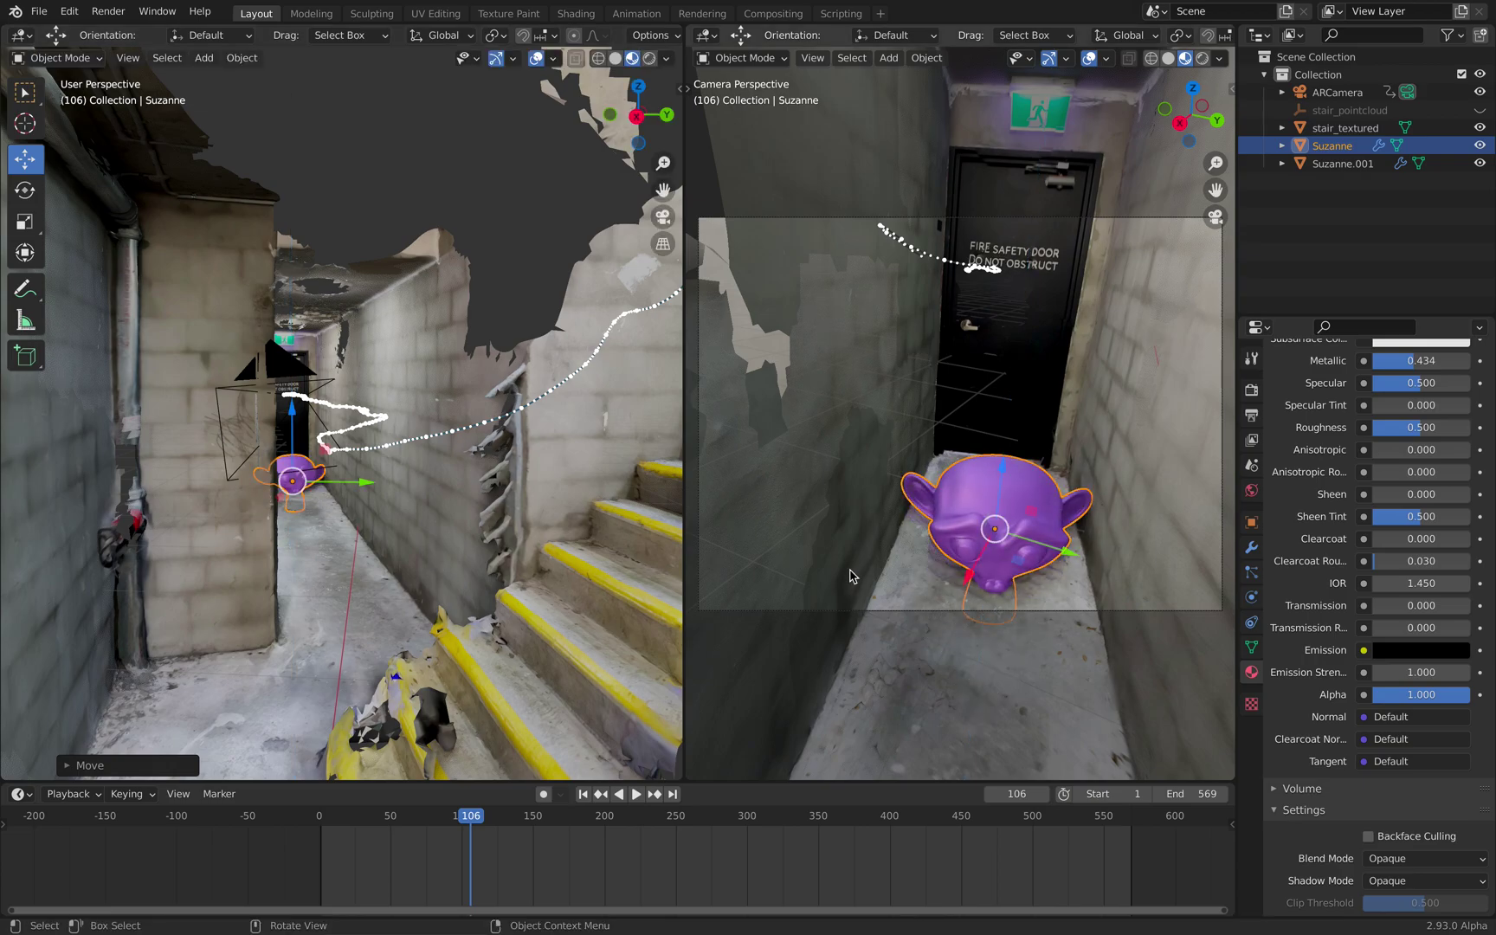
Play the animation to frame 129 and move the purple monkey head about 0.28 m along the X axis toward the camera.
{"action": "key", "text": "space"}
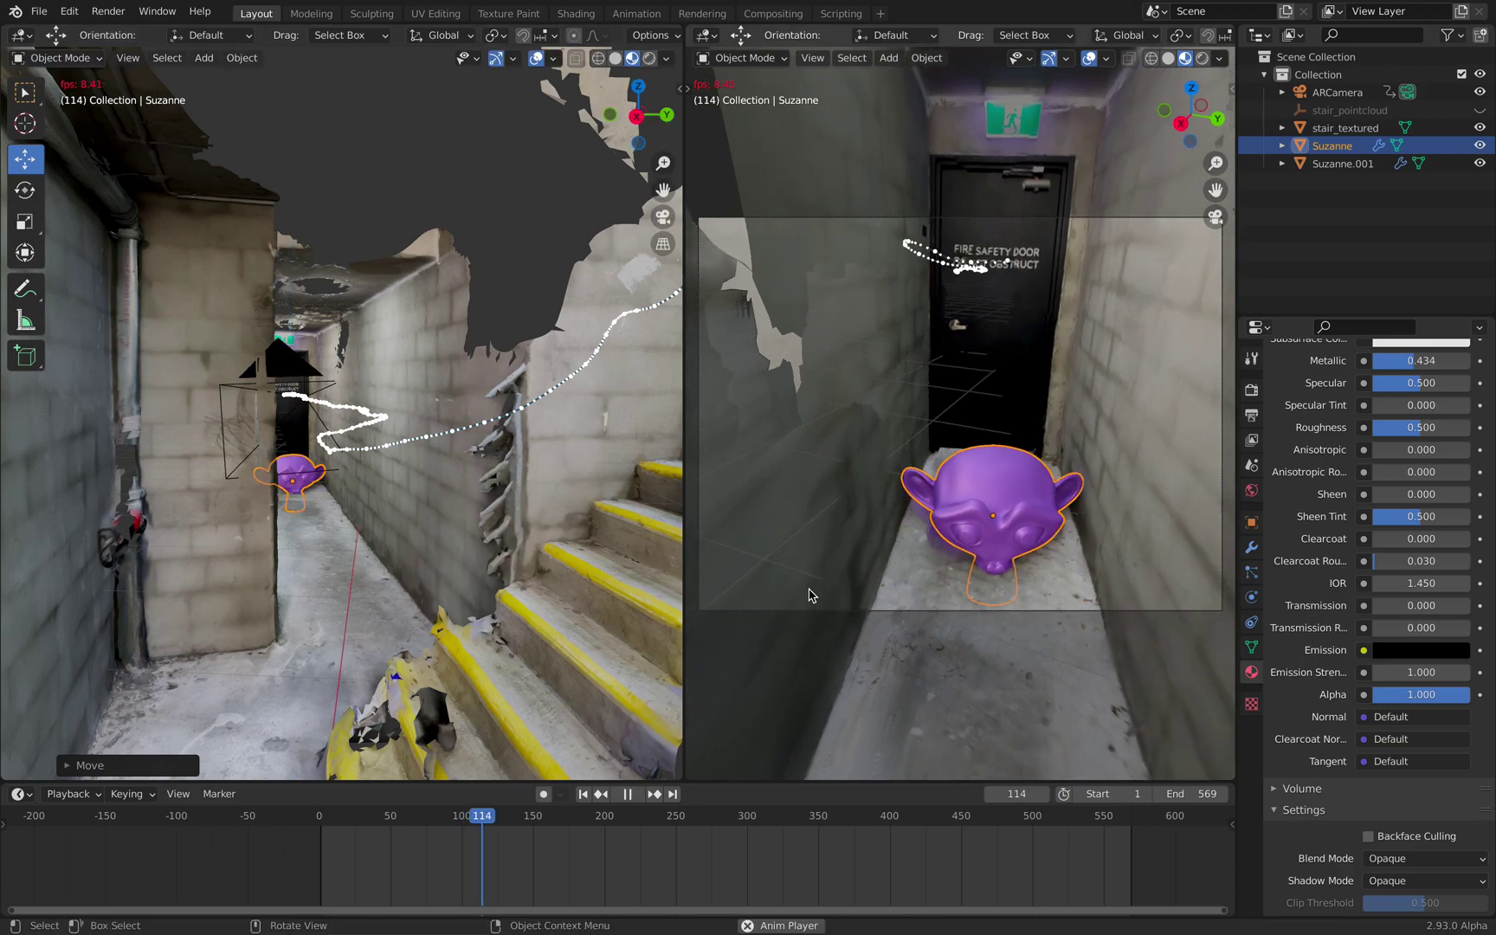
{"action": "key", "text": "space"}
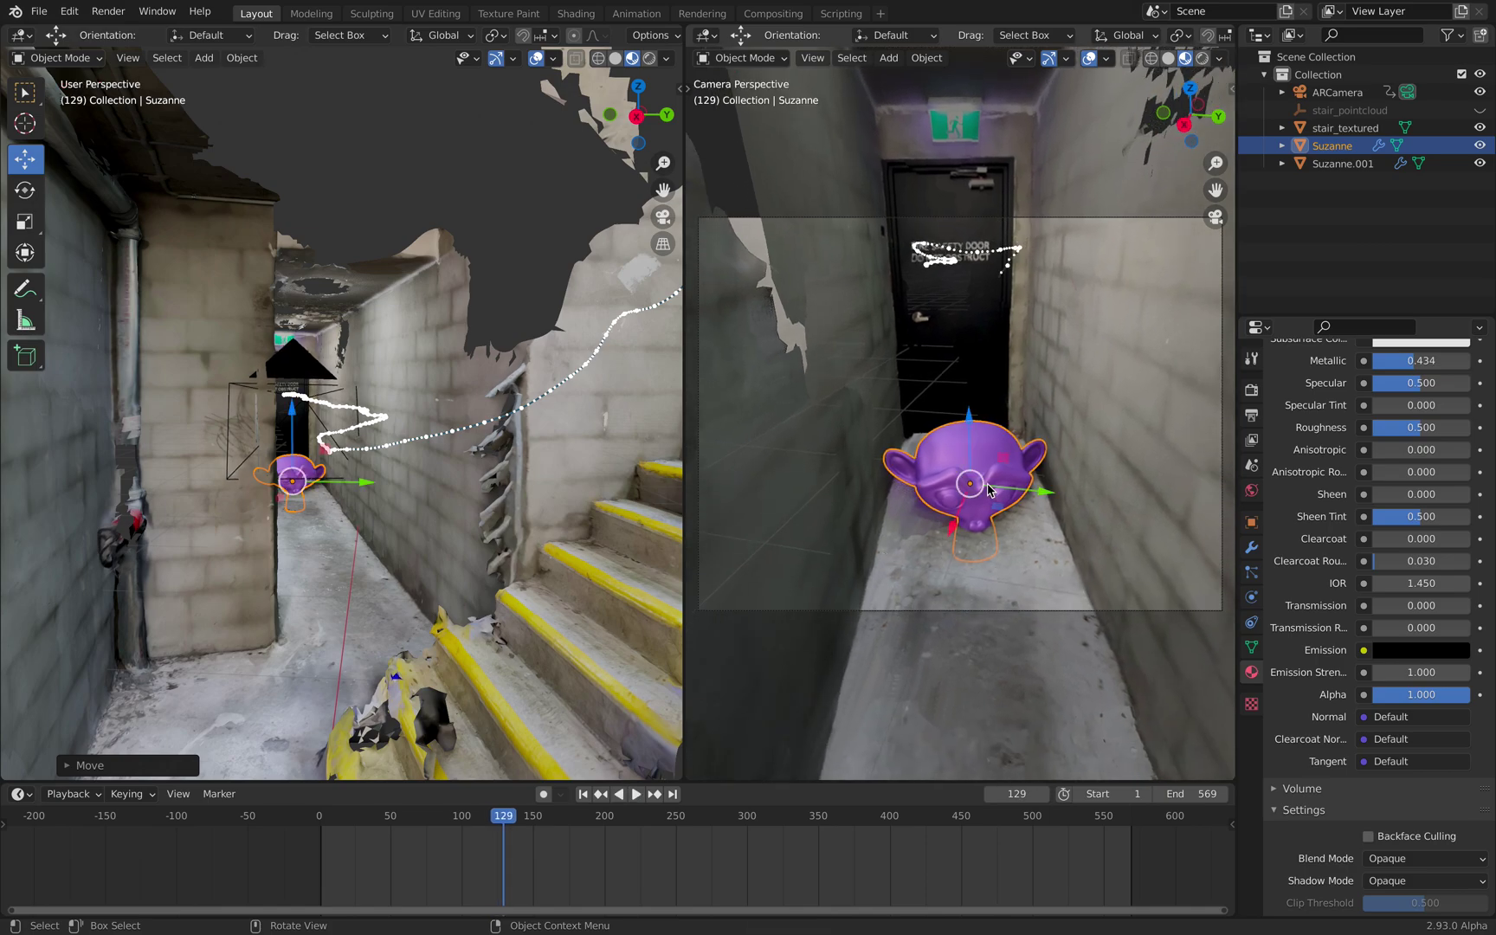
{"action": "key", "text": "g"}
{"action": "key", "text": "x"}
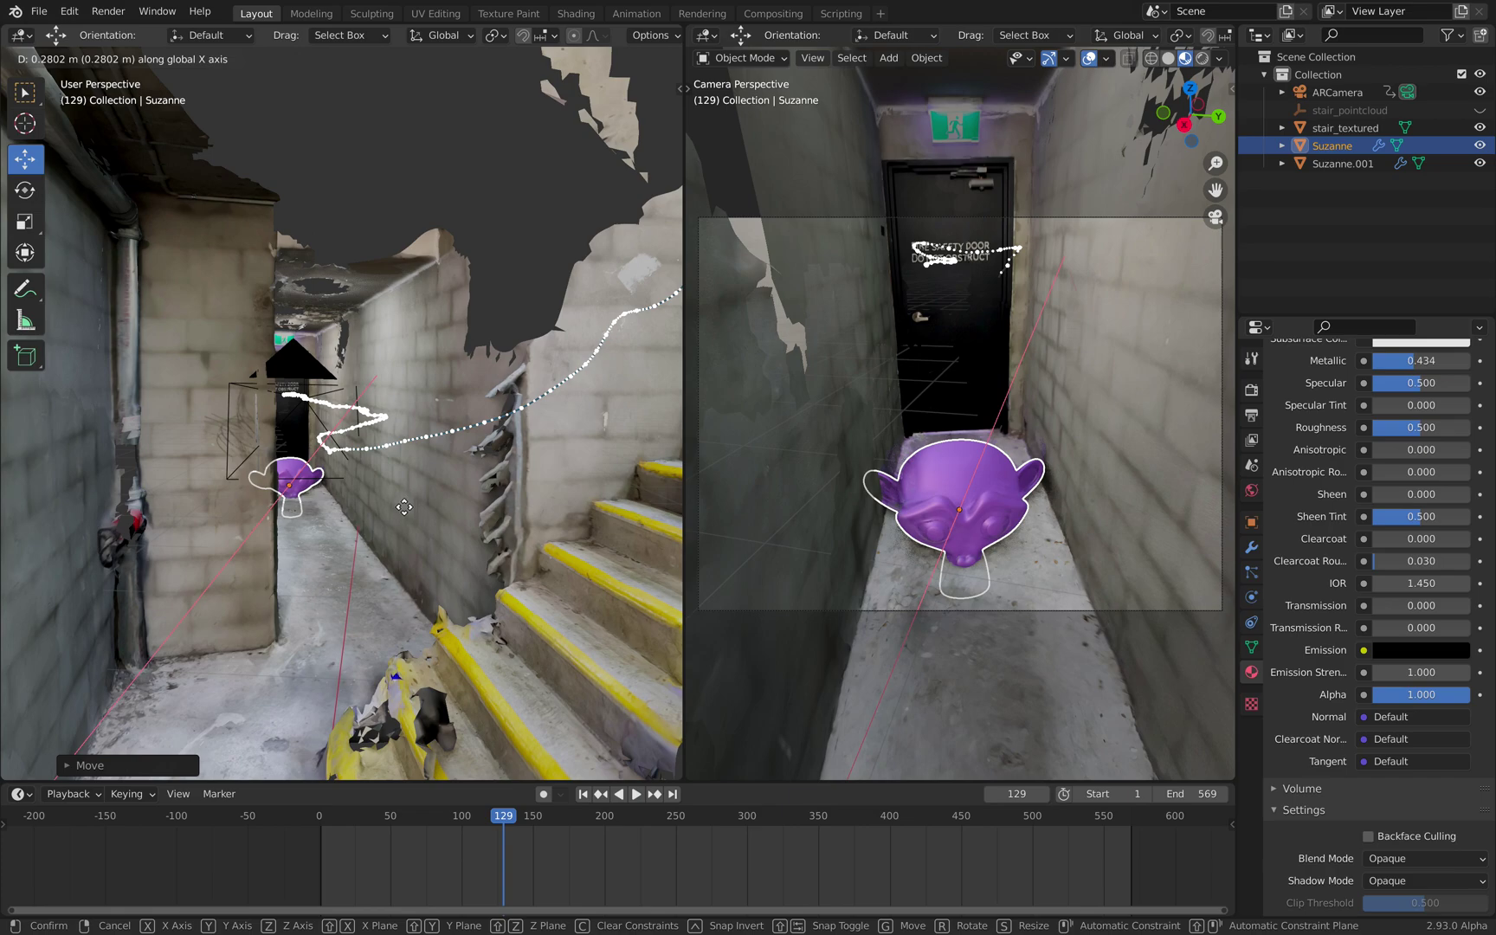
{"action": "left_click", "coordinate": [344, 483]}
{"action": "scroll", "coordinate": [344, 483], "scroll_direction": "up", "scroll_amount": 2}
{"action": "scroll", "coordinate": [344, 483], "scroll_direction": "up", "scroll_amount": 1}
{"action": "middle_click_drag", "start_coordinate": [343, 483], "coordinate": [314, 468]}
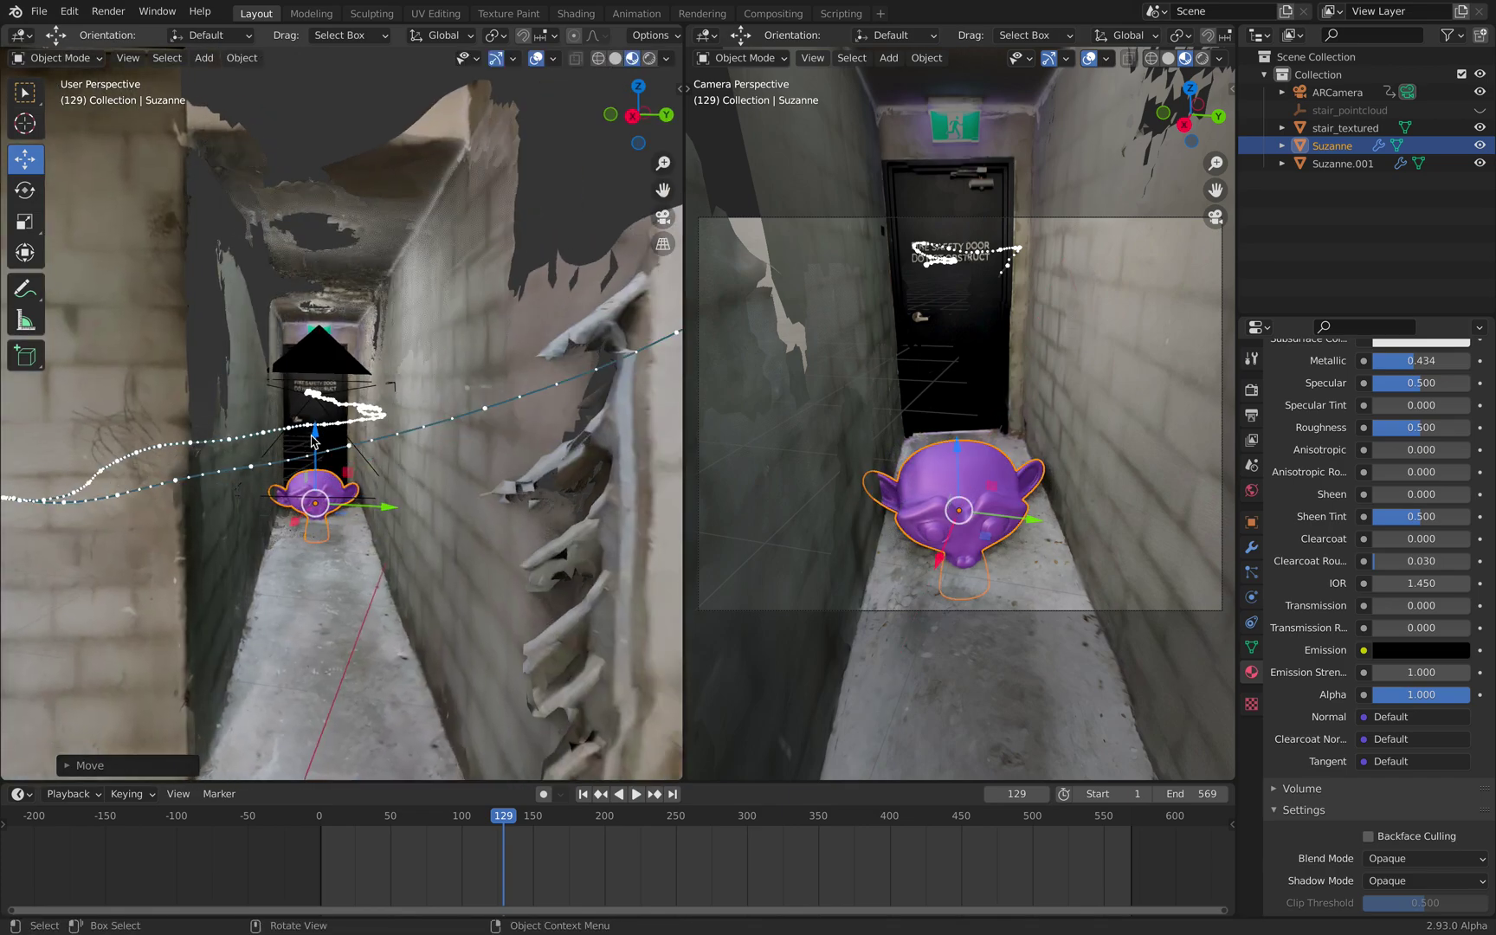
Raise the purple monkey head about 0.36 m along the Z axis so it stands clear of the corridor floor.
{"action": "key", "text": "g"}
{"action": "key", "text": "z"}
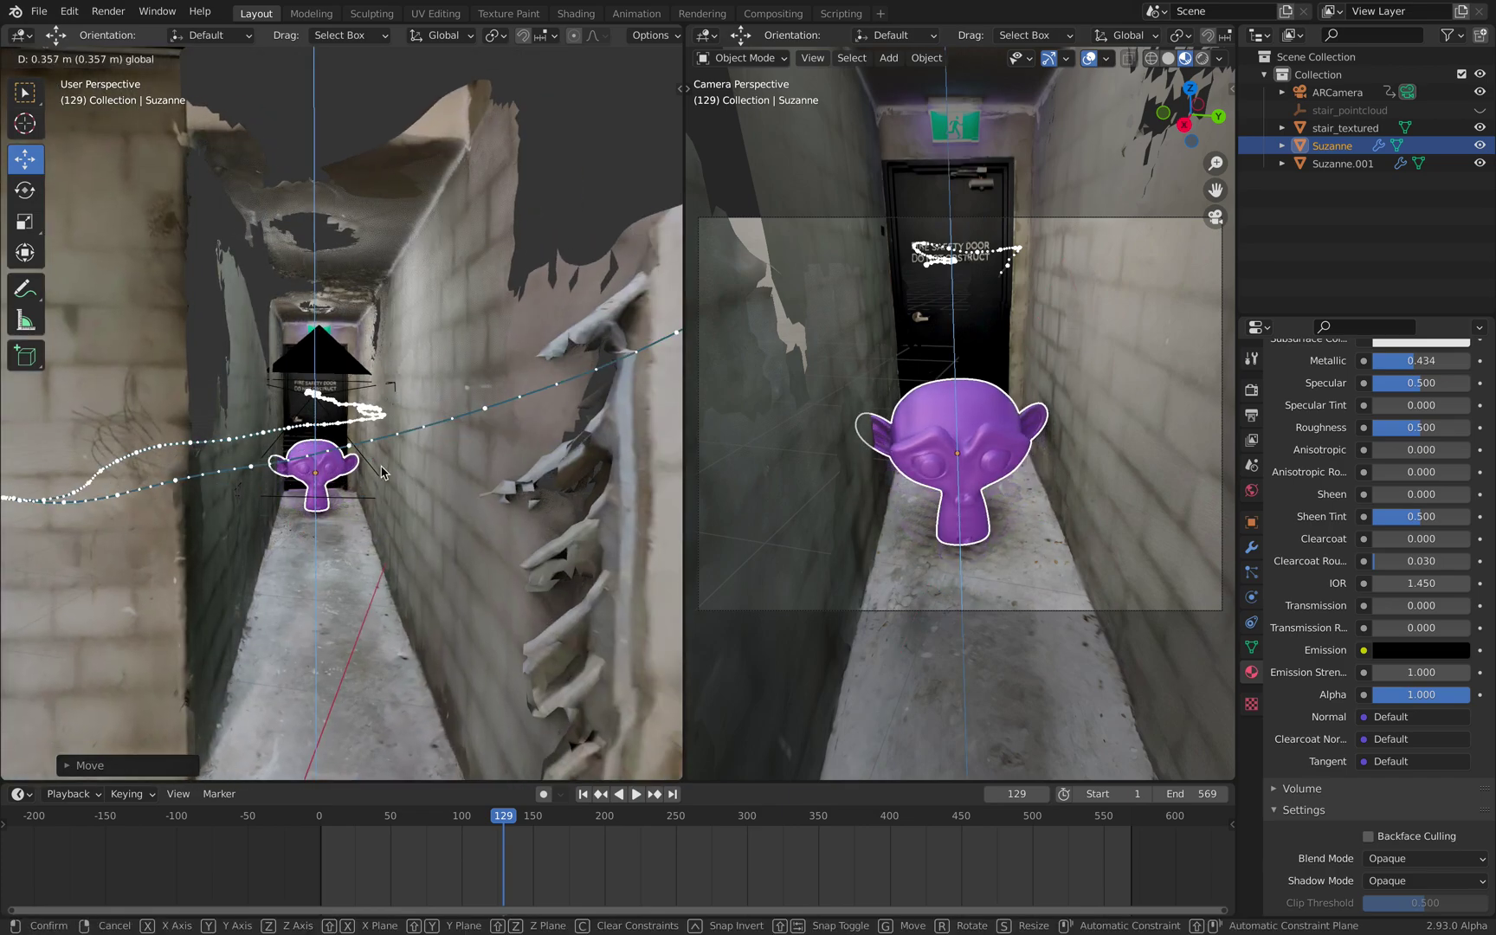
{"action": "left_click", "coordinate": [381, 472]}
{"action": "middle_click_drag", "start_coordinate": [381, 472], "coordinate": [422, 473]}
{"action": "scroll", "coordinate": [415, 478], "scroll_direction": "down", "scroll_amount": 2}
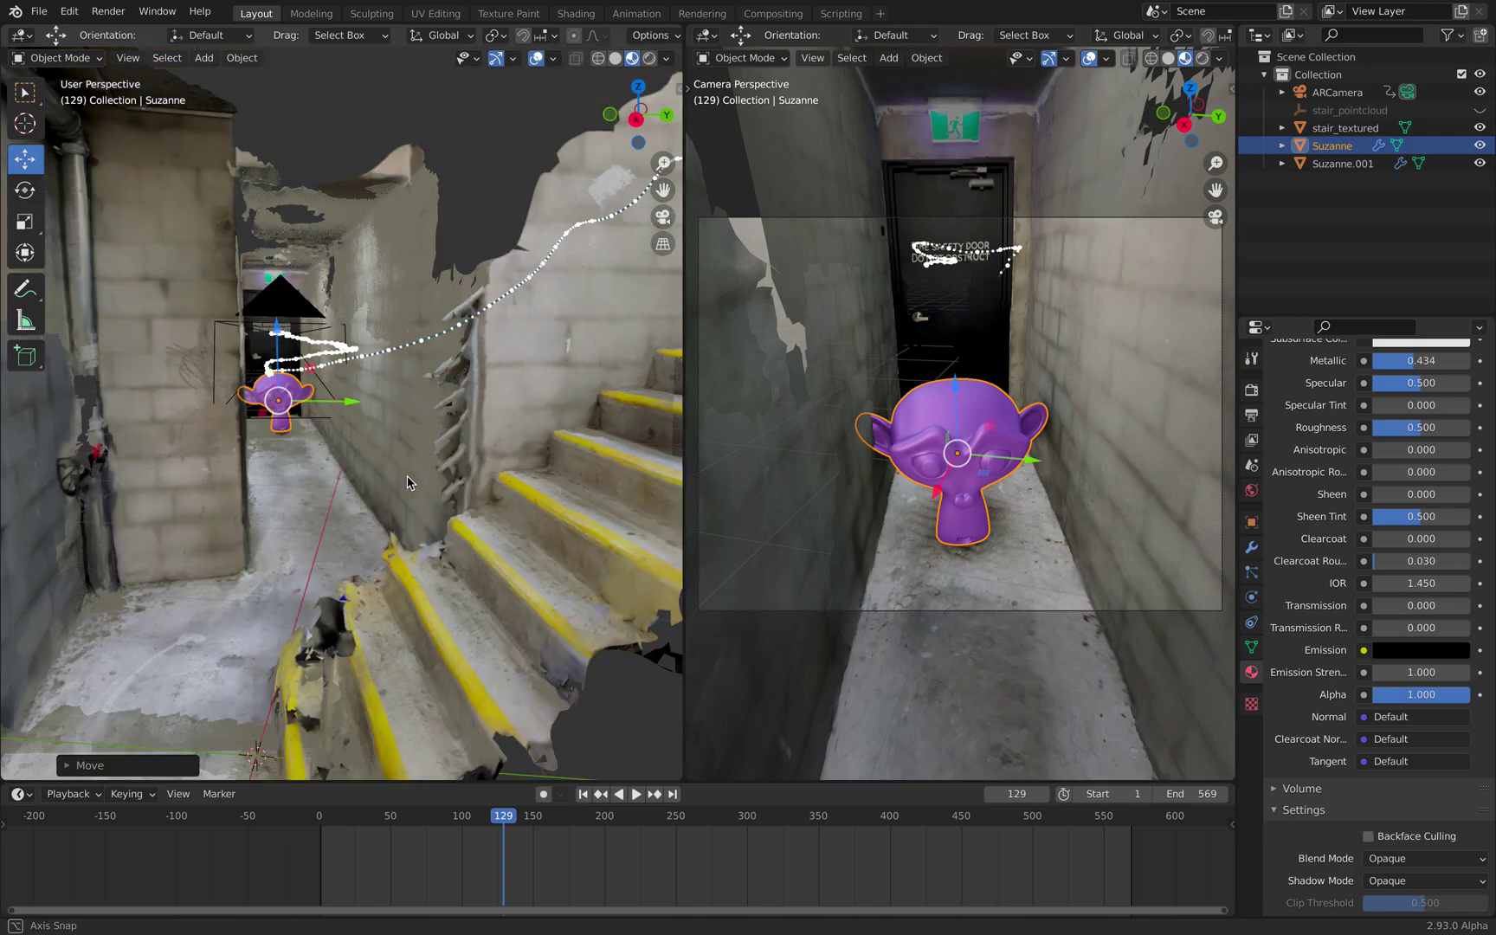
{"action": "scroll", "coordinate": [410, 484], "scroll_direction": "up", "scroll_amount": 2}
{"action": "middle_click_drag", "start_coordinate": [414, 487], "coordinate": [424, 502]}
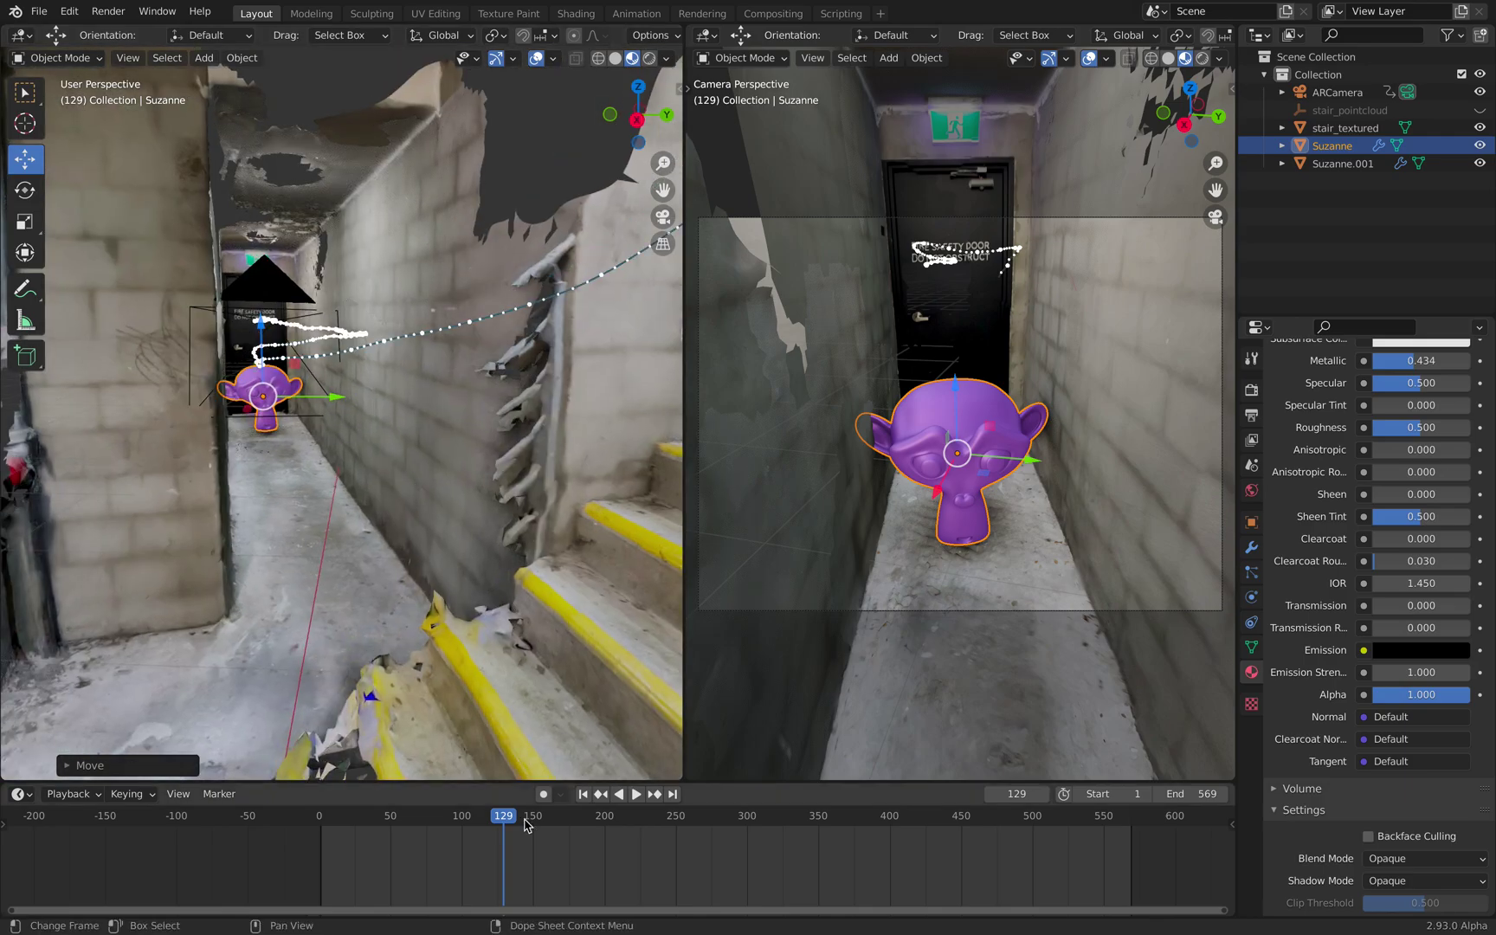
Play and scrub the camera animation up the stairs to the landing, stopping at frame 456.
{"action": "key", "text": "space"}
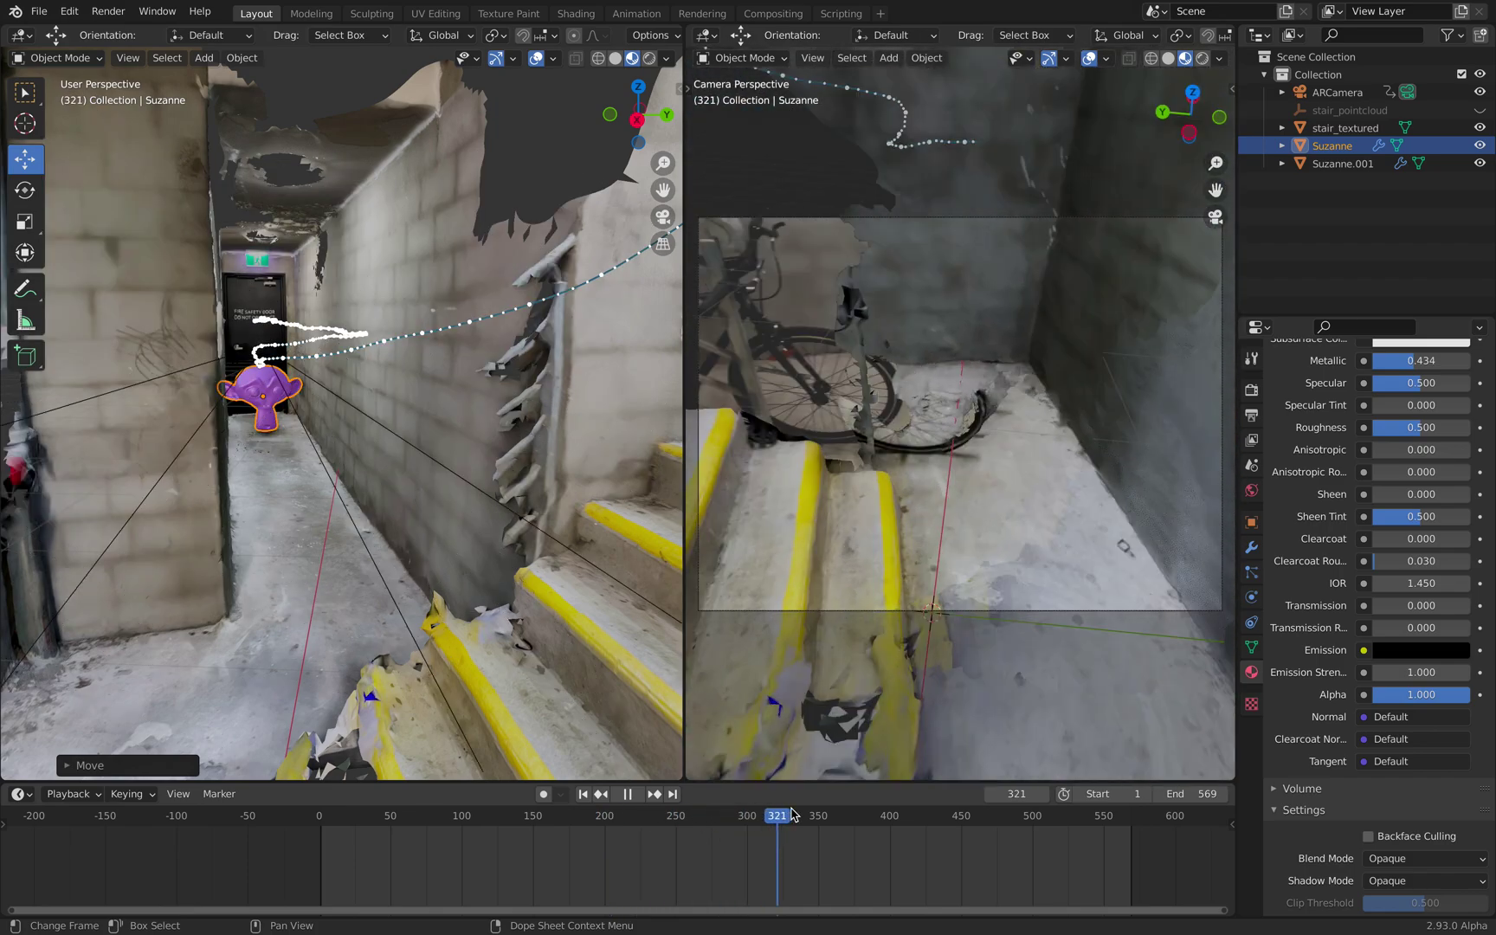
{"action": "key", "text": "space"}
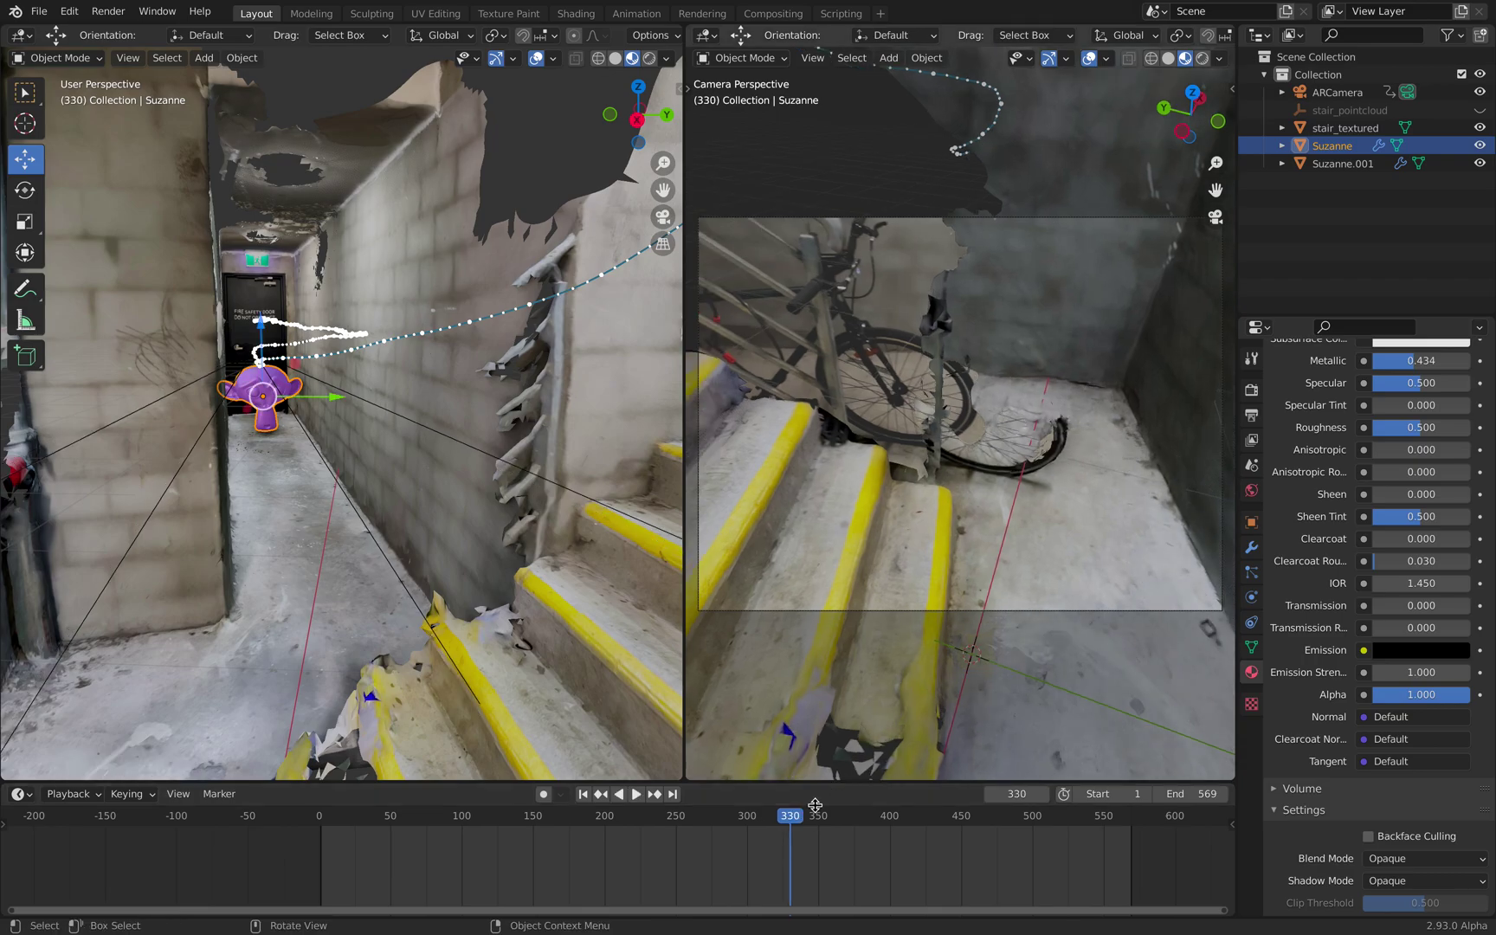
{"action": "left_click", "coordinate": [823, 816]}
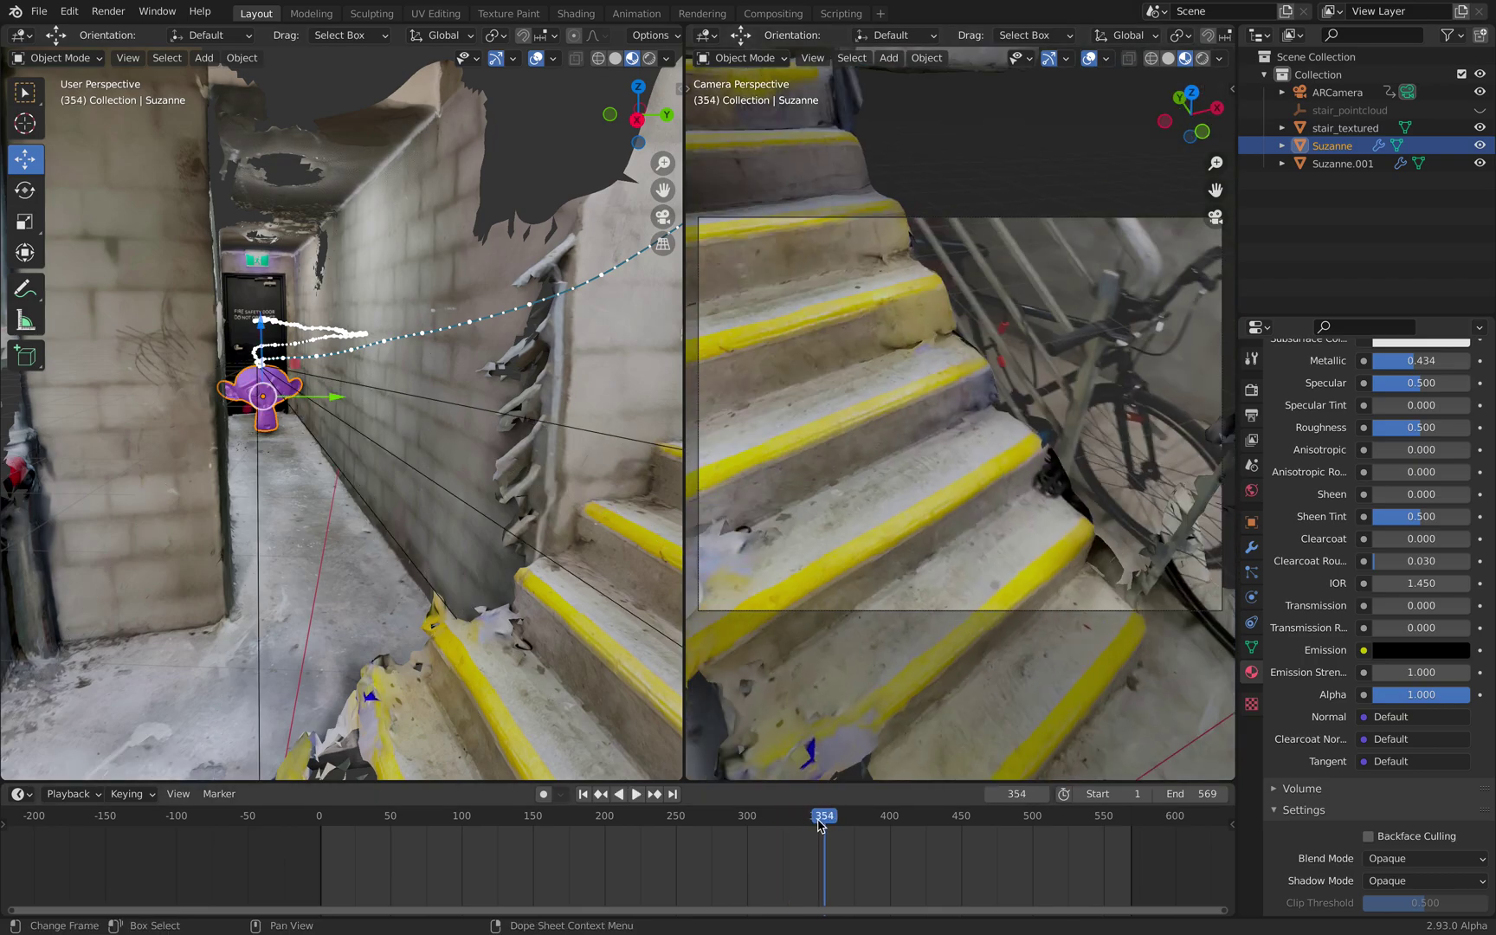
{"action": "left_click_drag", "start_coordinate": [817, 823], "coordinate": [882, 819]}
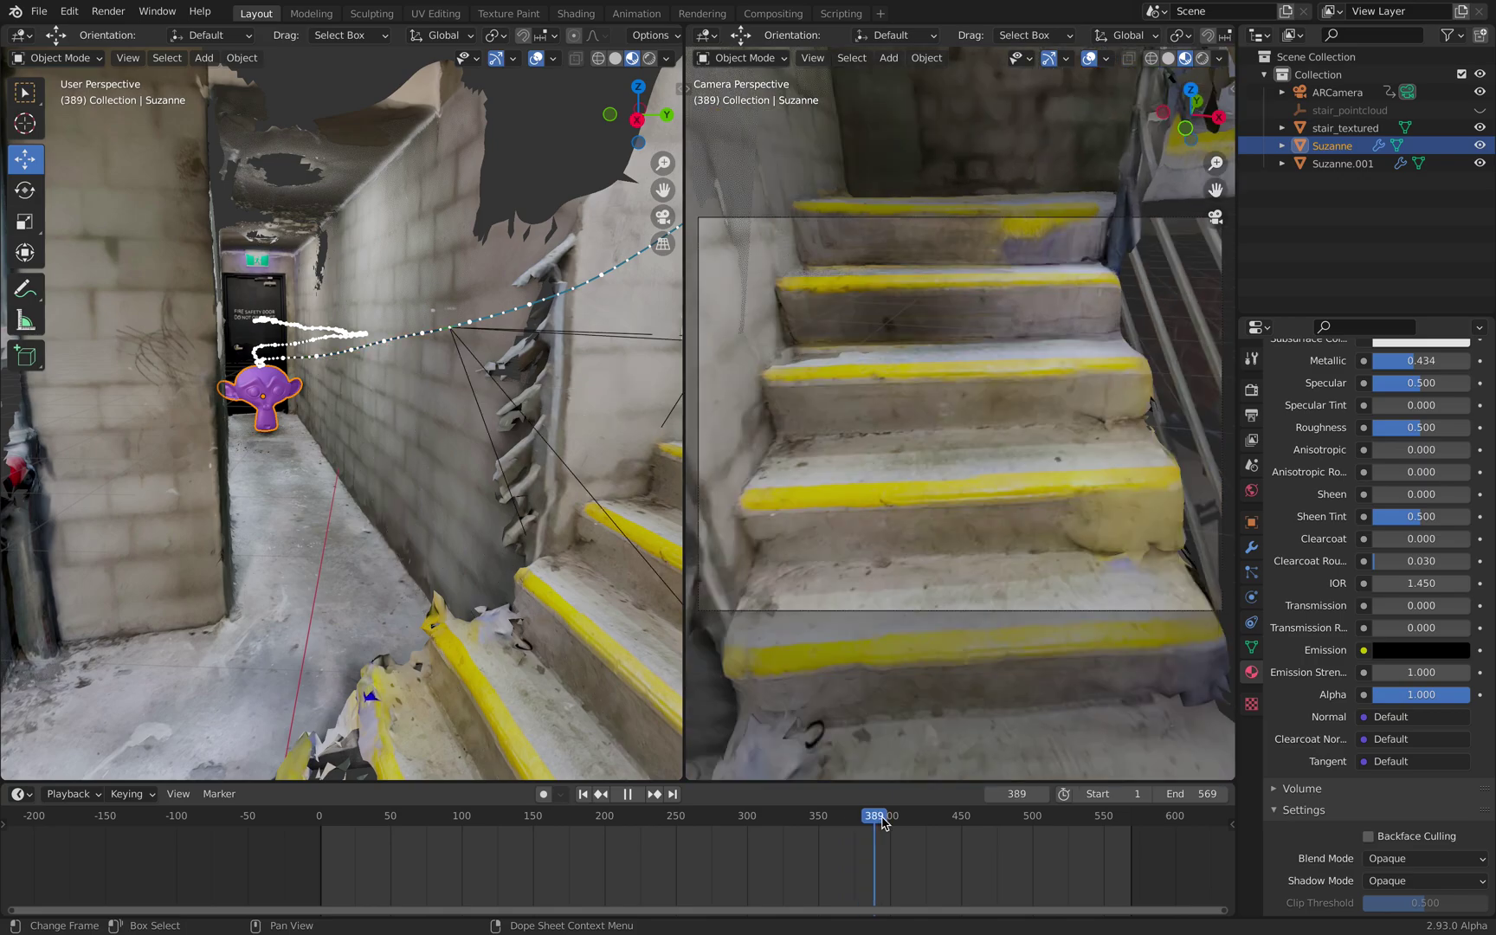
{"action": "key", "text": "space"}
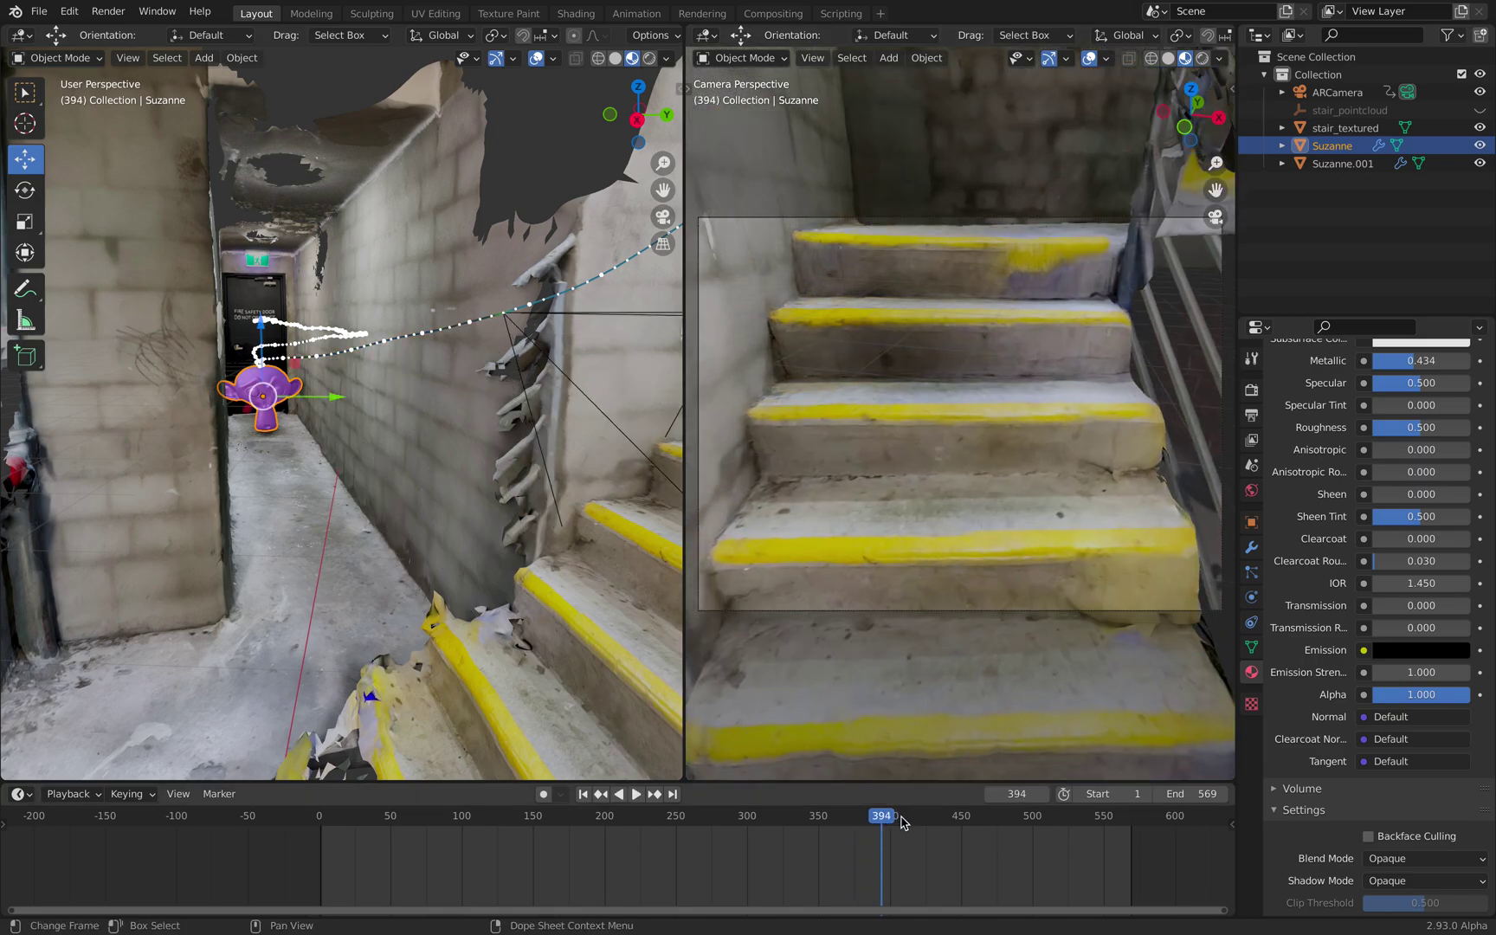
{"action": "left_click_drag", "start_coordinate": [909, 823], "coordinate": [1003, 822]}
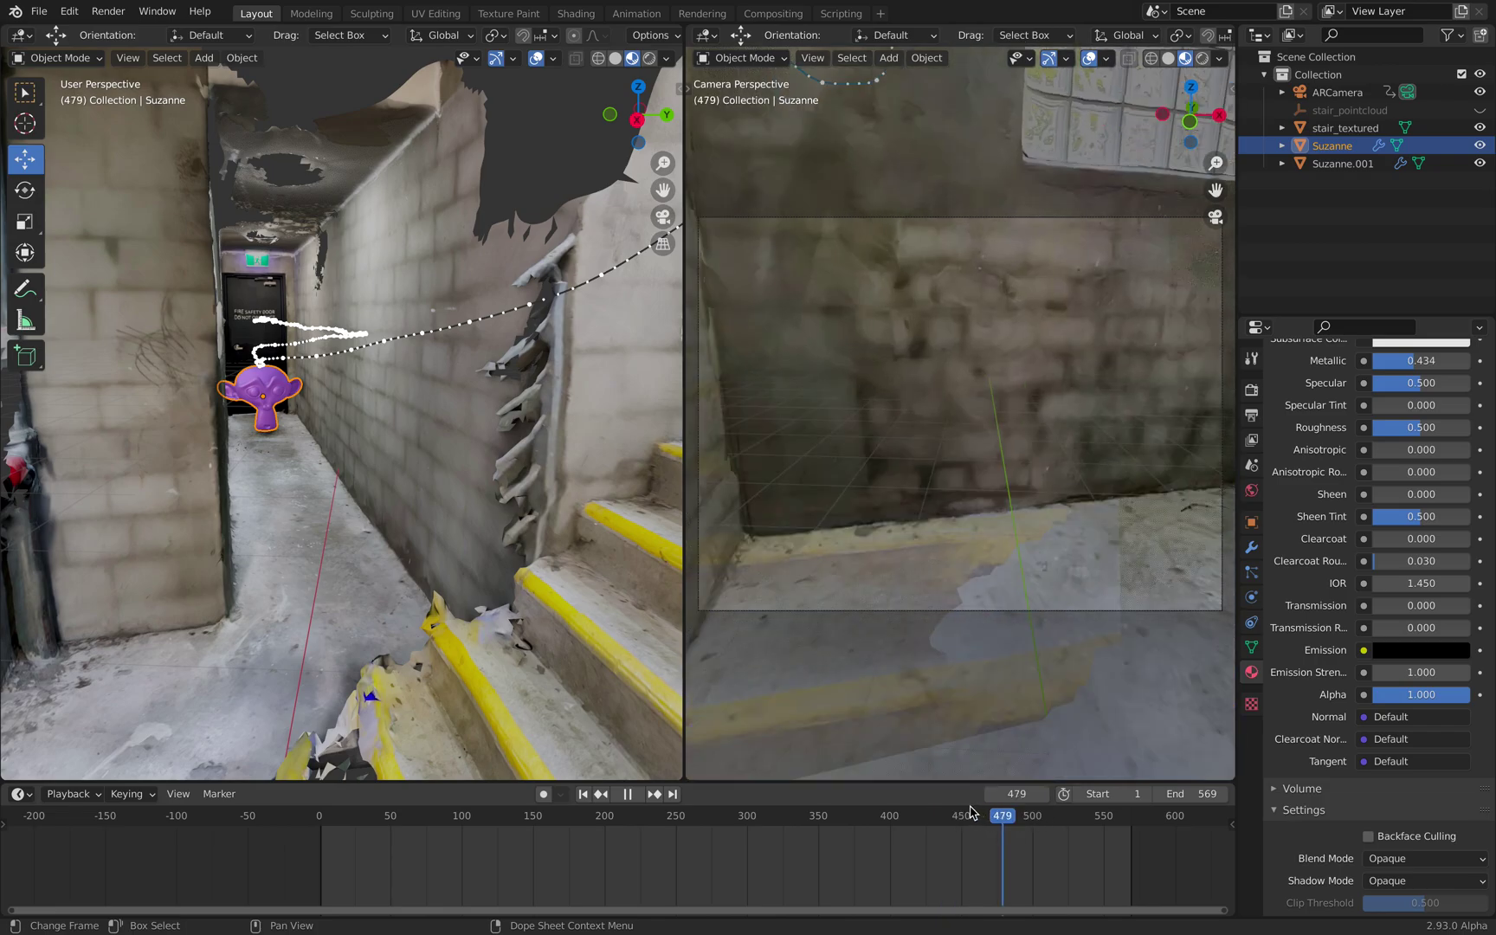
{"action": "key", "text": "Escape"}
Move the green monkey head from outside the scan into the upper landing area beside the end of the camera path.
{"action": "scroll", "coordinate": [369, 466], "scroll_direction": "down", "scroll_amount": 8}
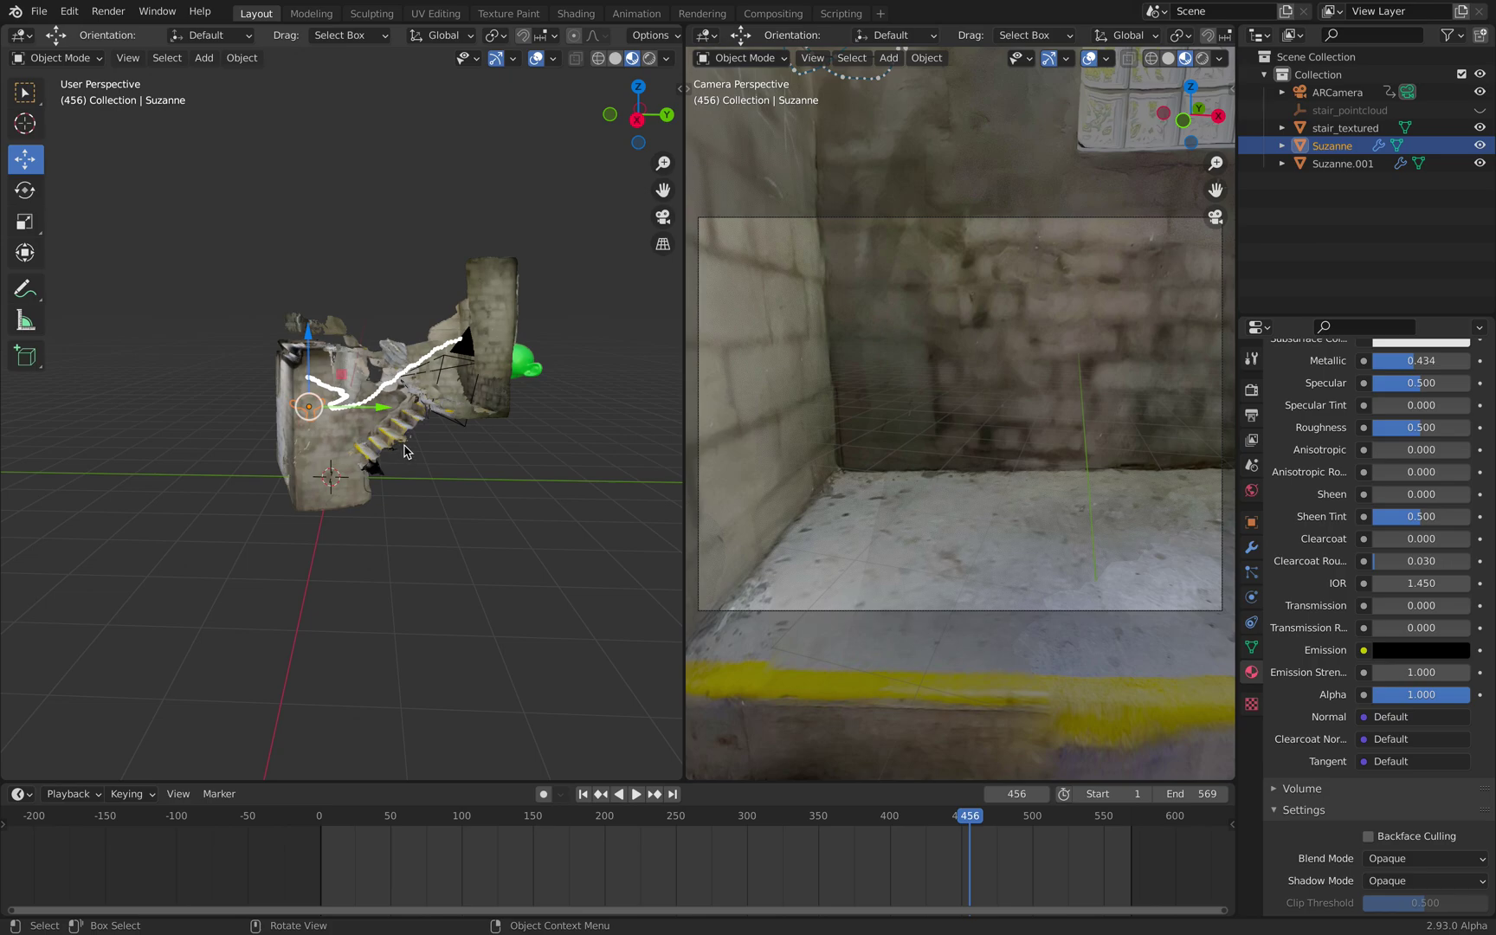
{"action": "left_click", "coordinate": [543, 378]}
{"action": "middle_click_drag", "start_coordinate": [543, 377], "coordinate": [581, 387]}
{"action": "left_click_drag", "start_coordinate": [578, 386], "coordinate": [449, 364]}
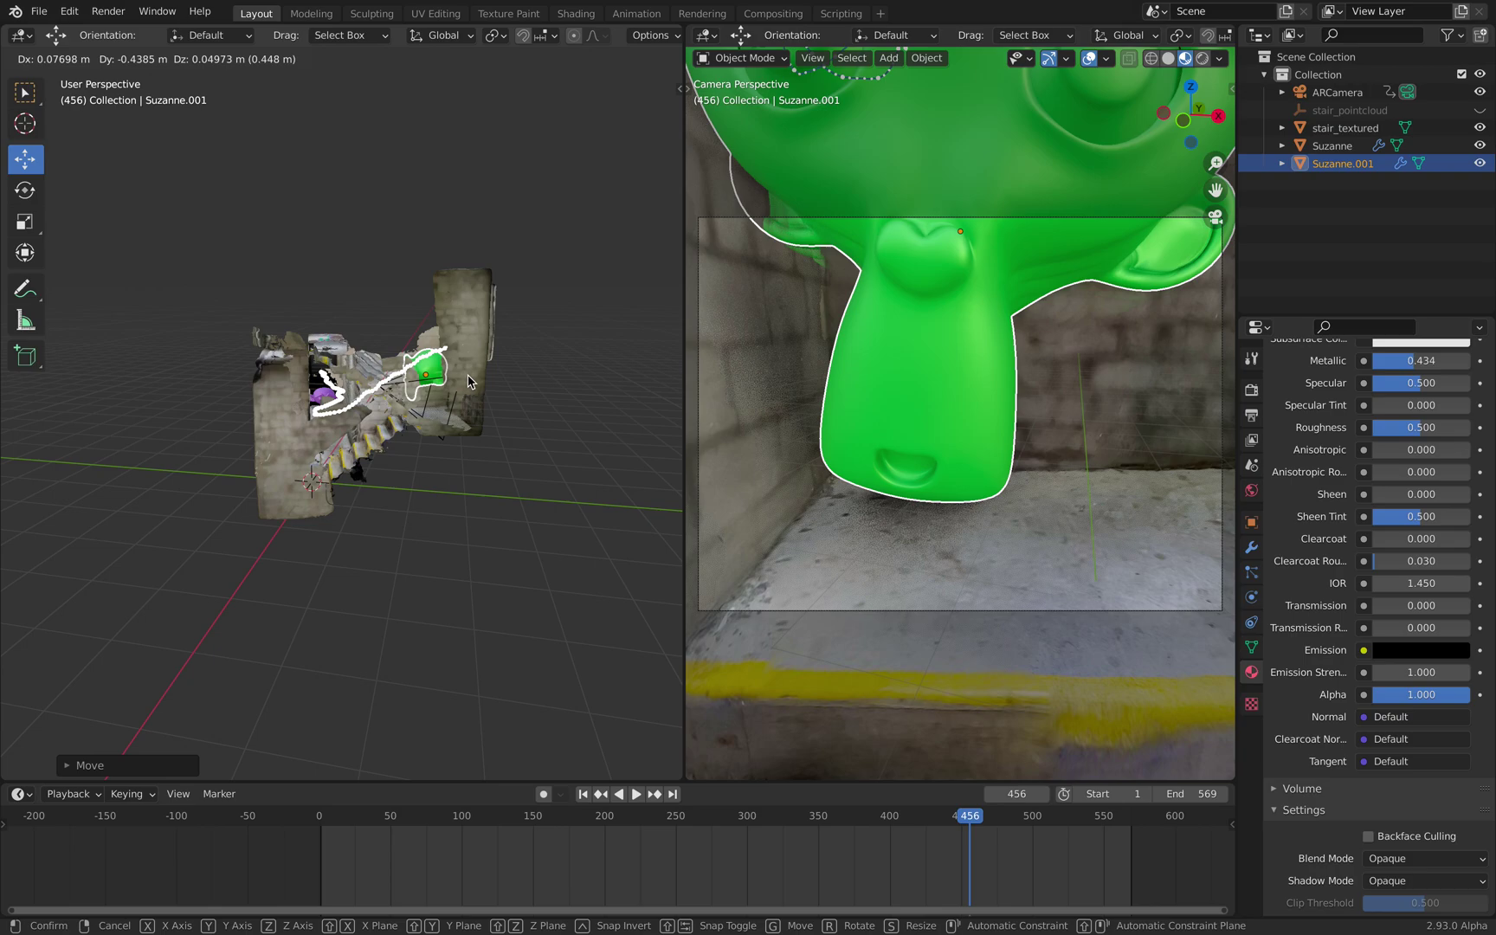
{"action": "left_click", "coordinate": [436, 366]}
Lower the green monkey head onto the landing floor and scale it down by a factor of about 0.7.
{"action": "key", "text": "g"}
{"action": "left_click_drag", "start_coordinate": [474, 413], "coordinate": [485, 422]}
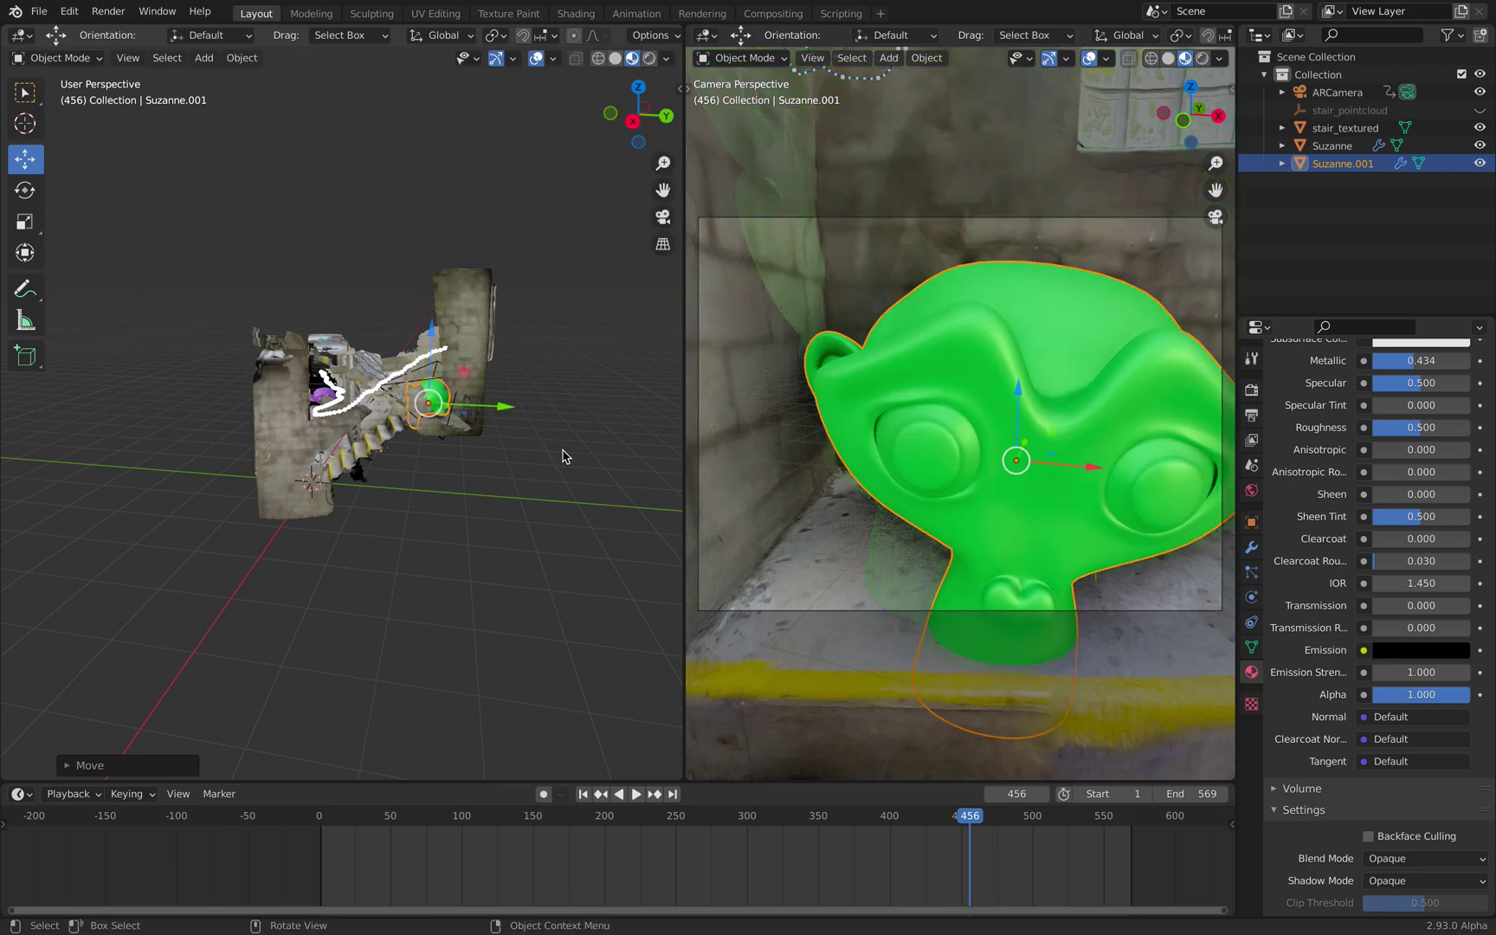
{"action": "key", "text": "s"}
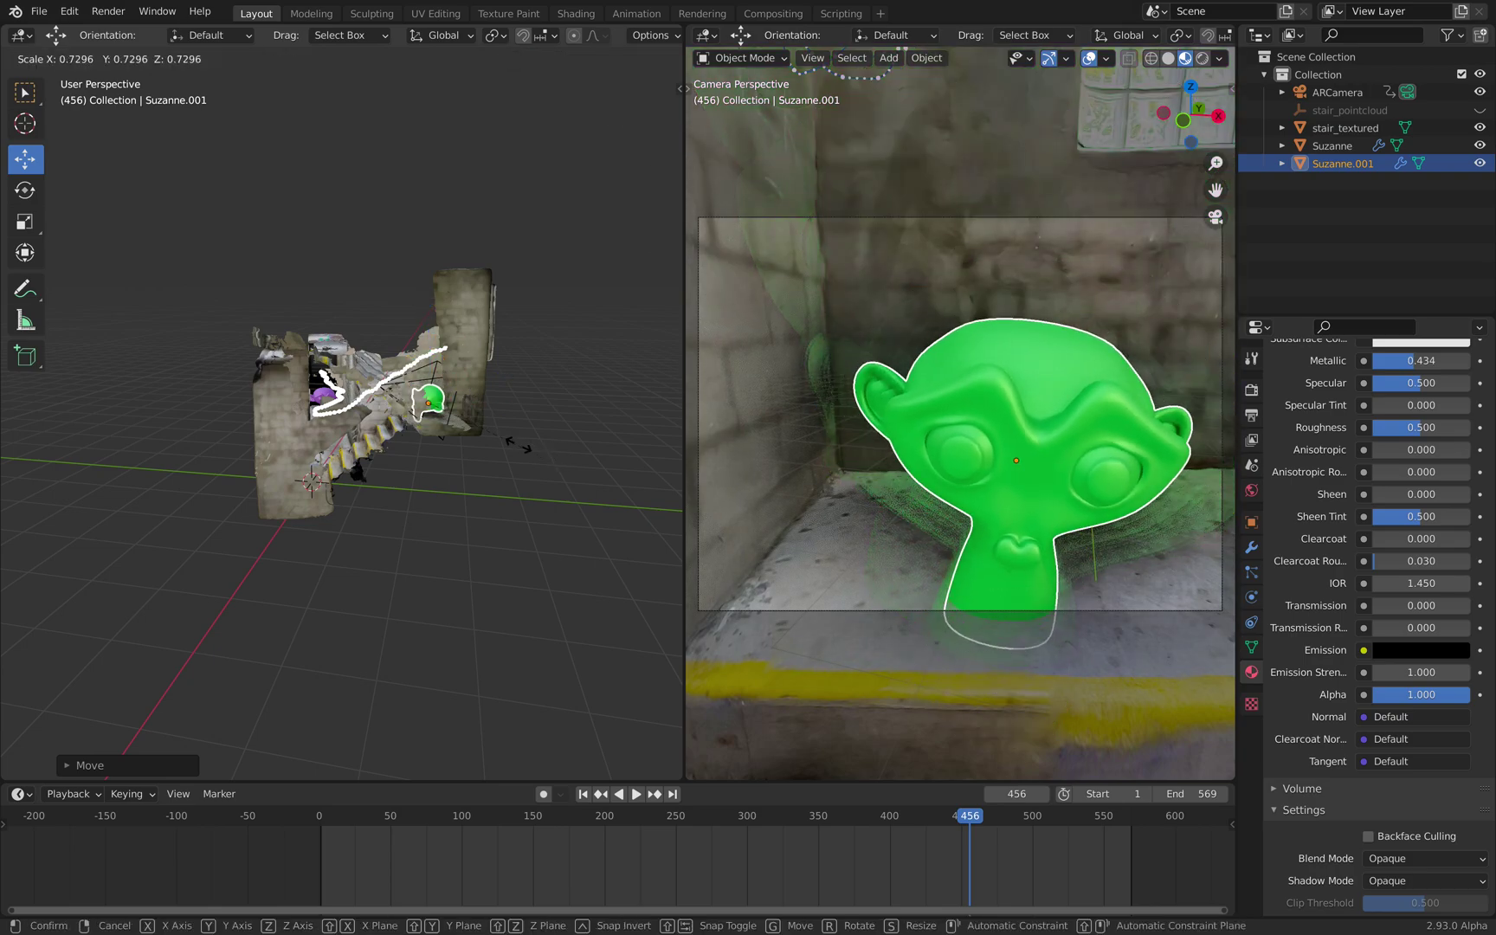
{"action": "left_click", "coordinate": [531, 447]}
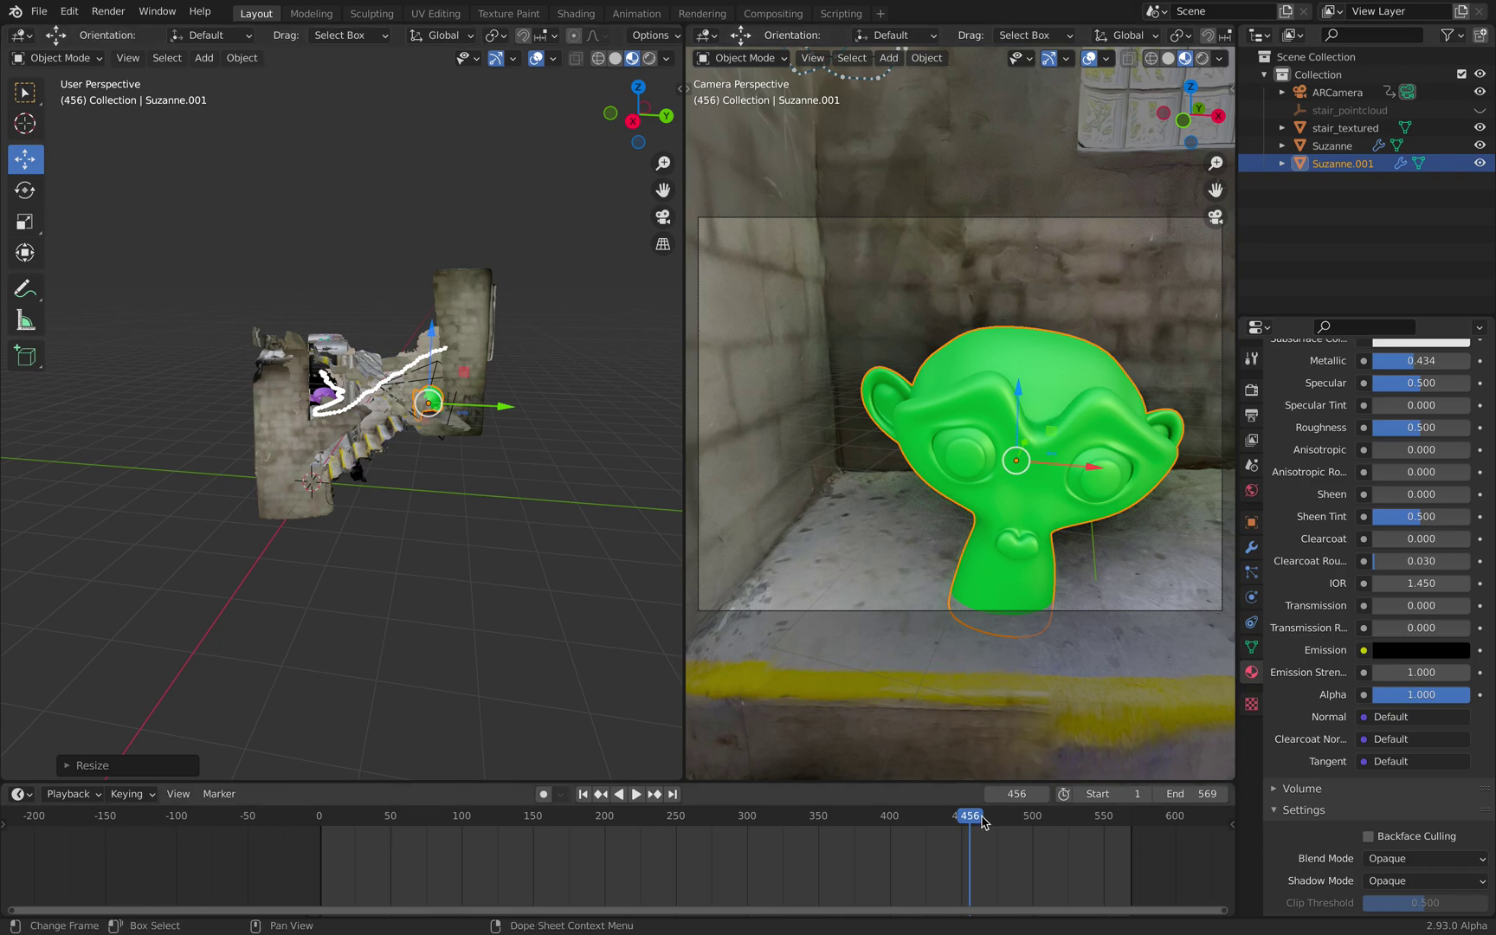
Play the camera animation past the green monkey head to frame 543 and scrub back down the stairs to frame 240.
{"action": "key", "text": "Up"}
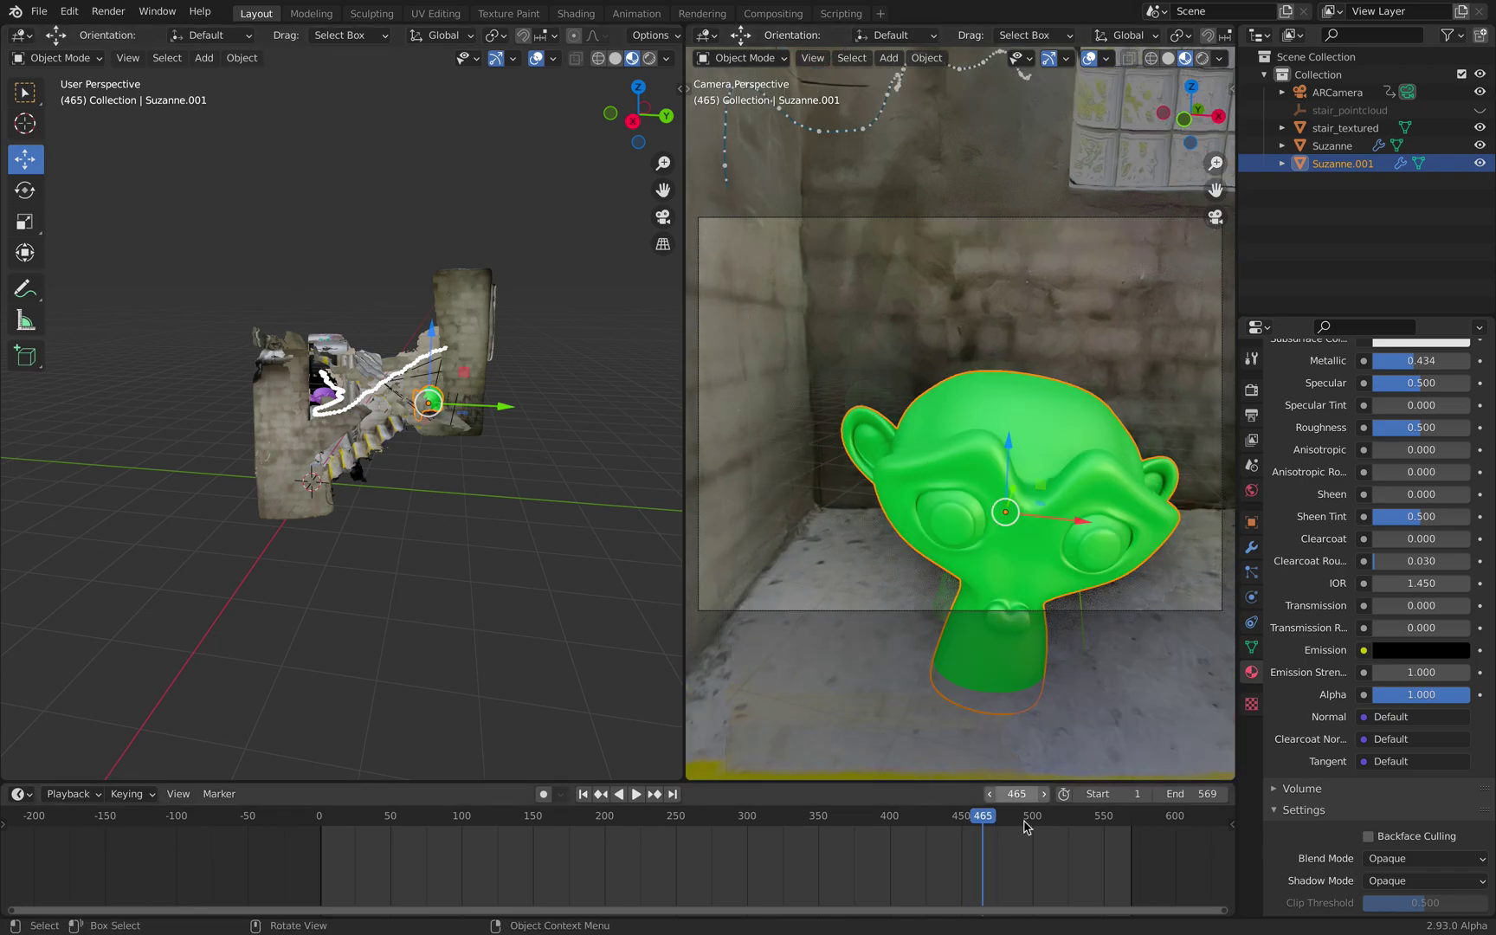
{"action": "key", "text": "space"}
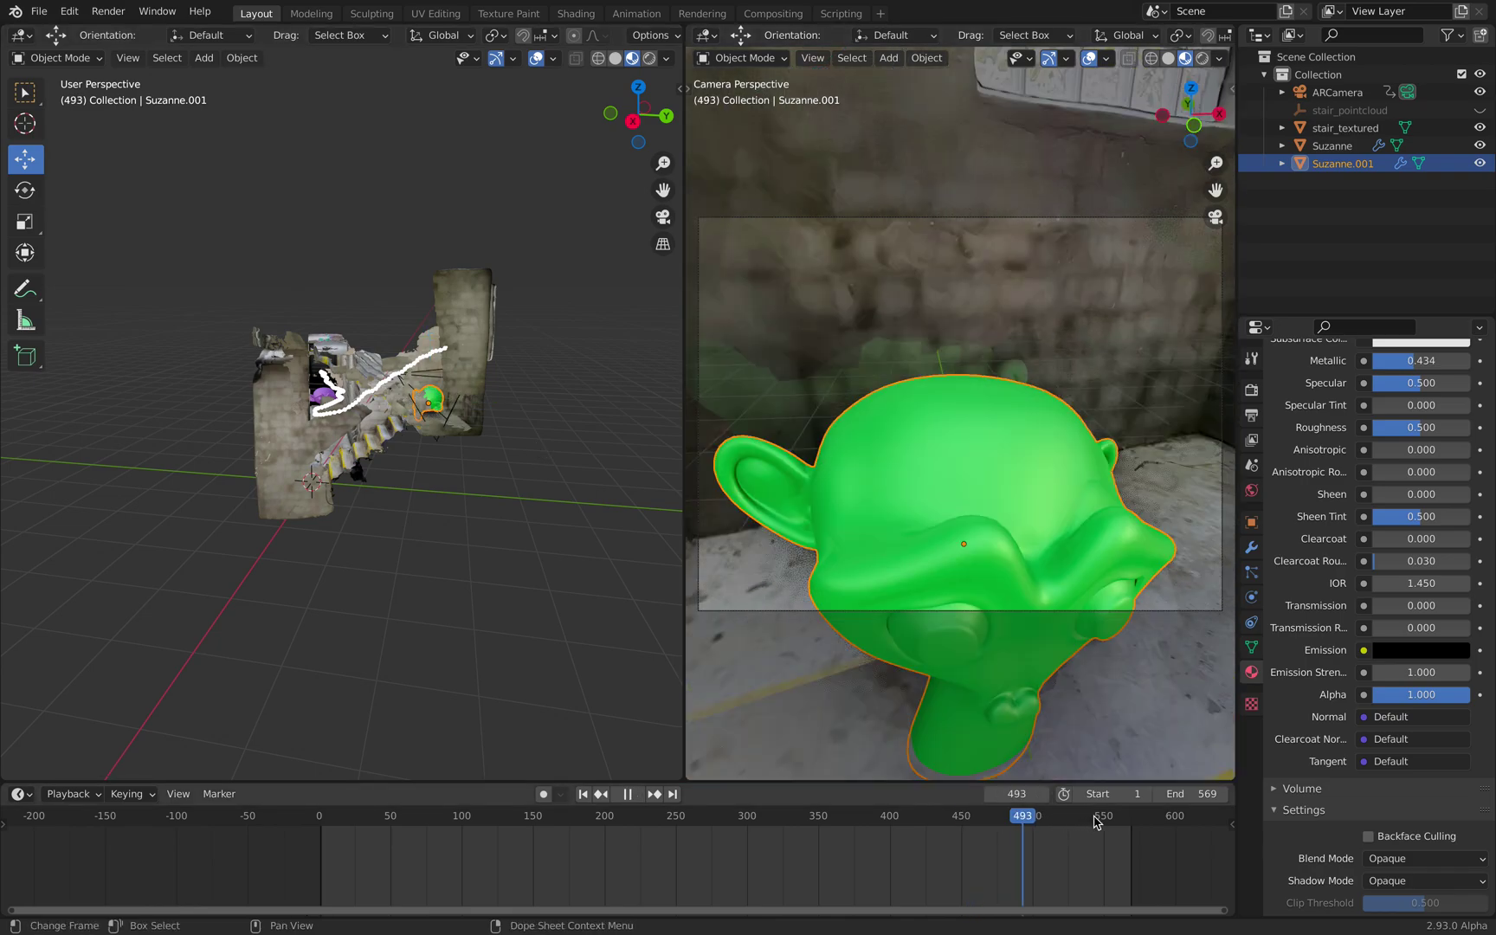
{"action": "key", "text": "space"}
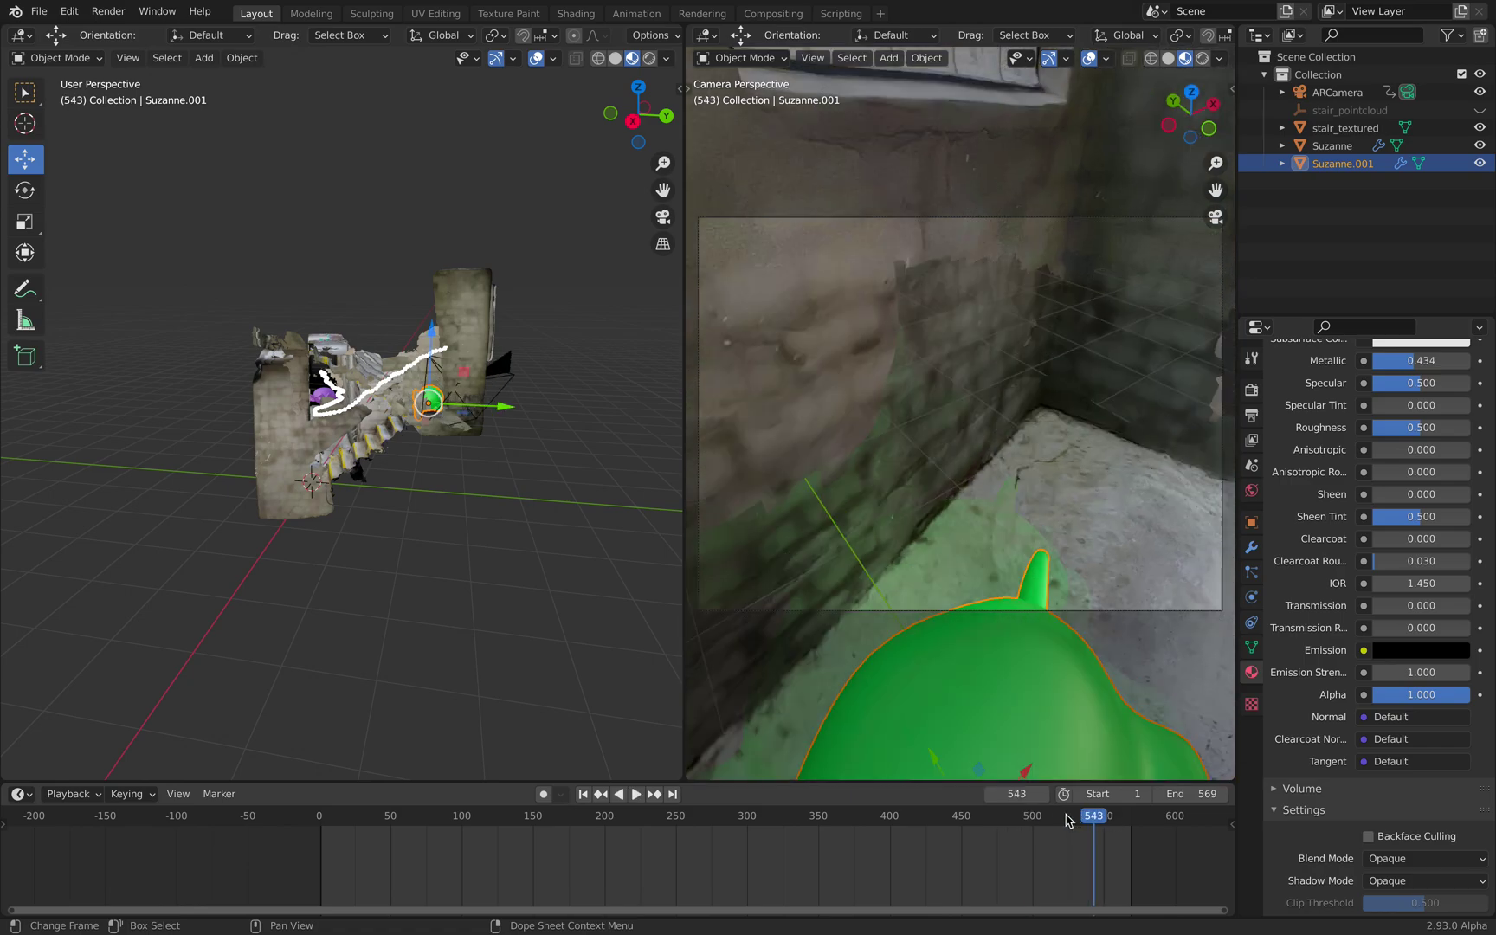
{"action": "key", "text": "Down"}
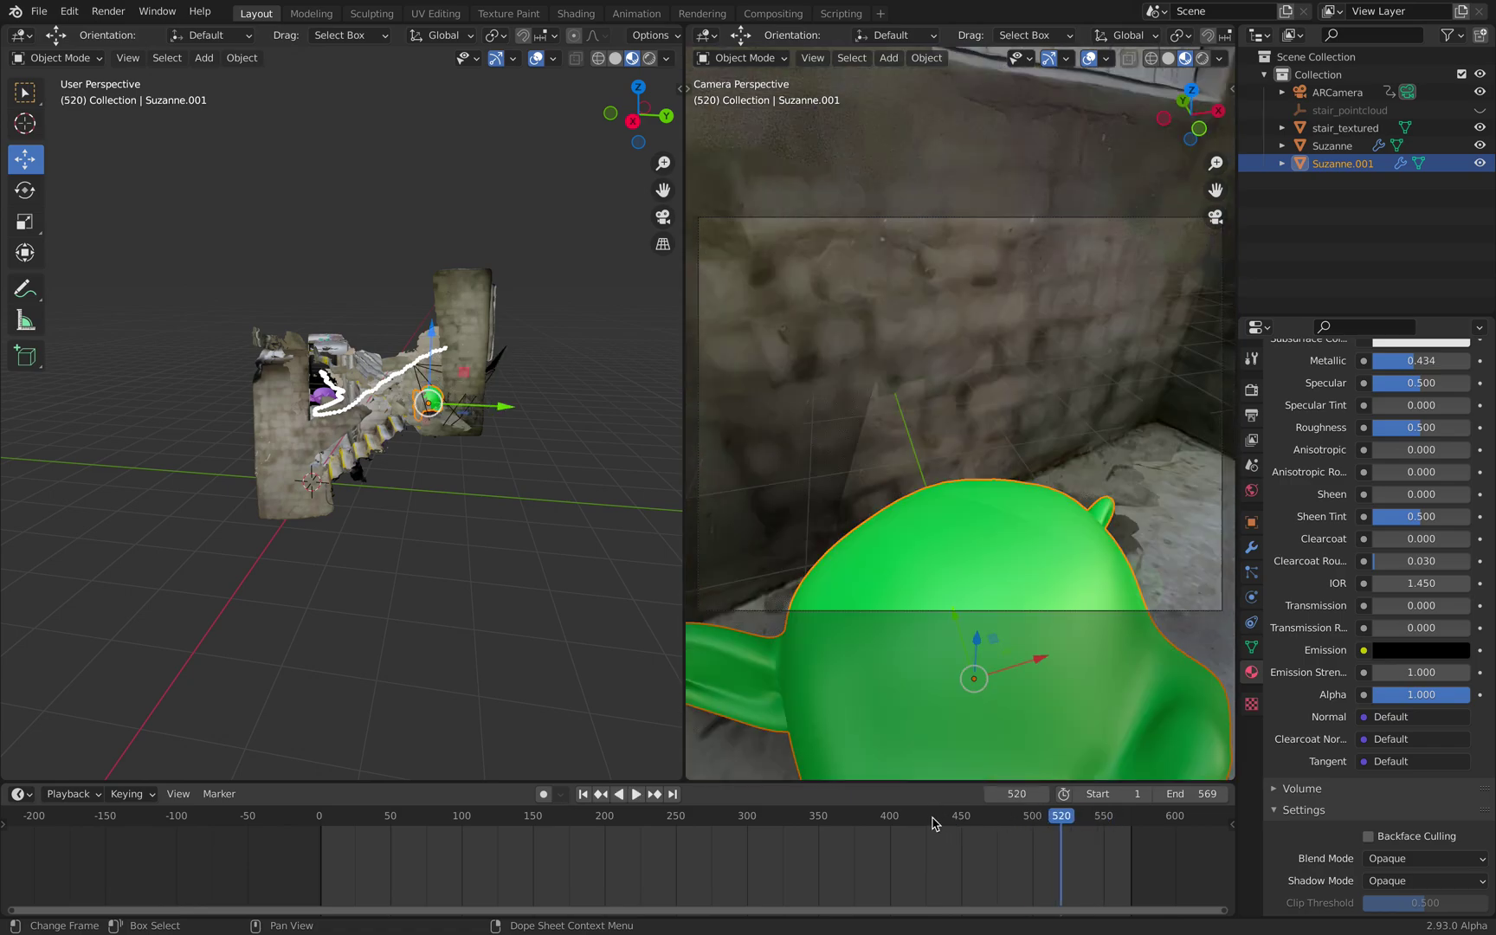
{"action": "left_click", "coordinate": [807, 823]}
{"action": "left_click", "coordinate": [779, 821]}
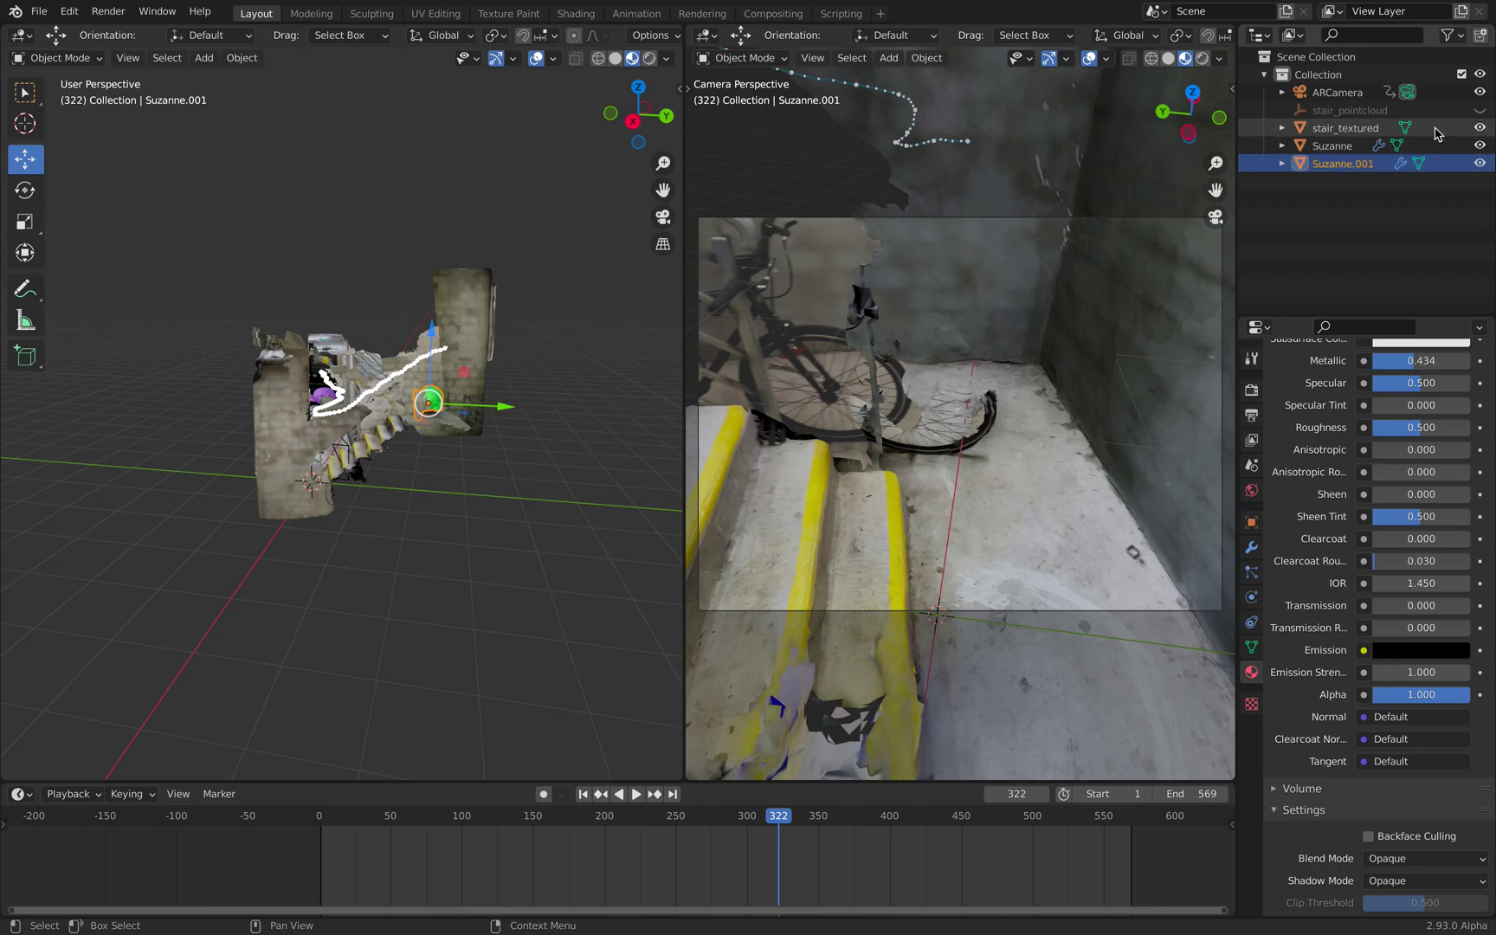
{"action": "left_click", "coordinate": [702, 823]}
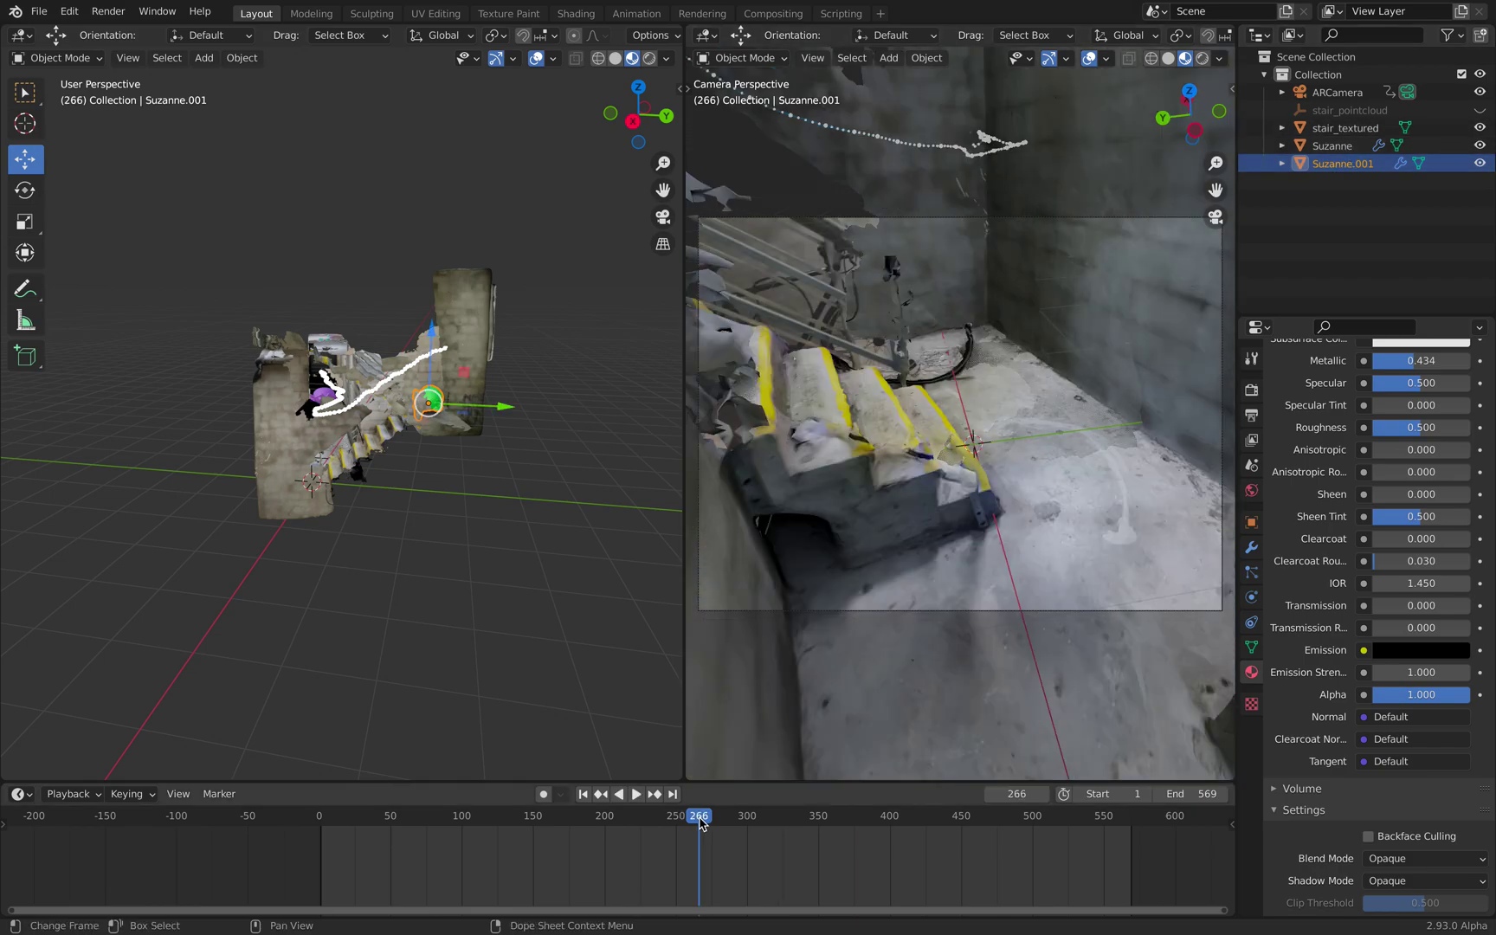
{"action": "left_click", "coordinate": [662, 824]}
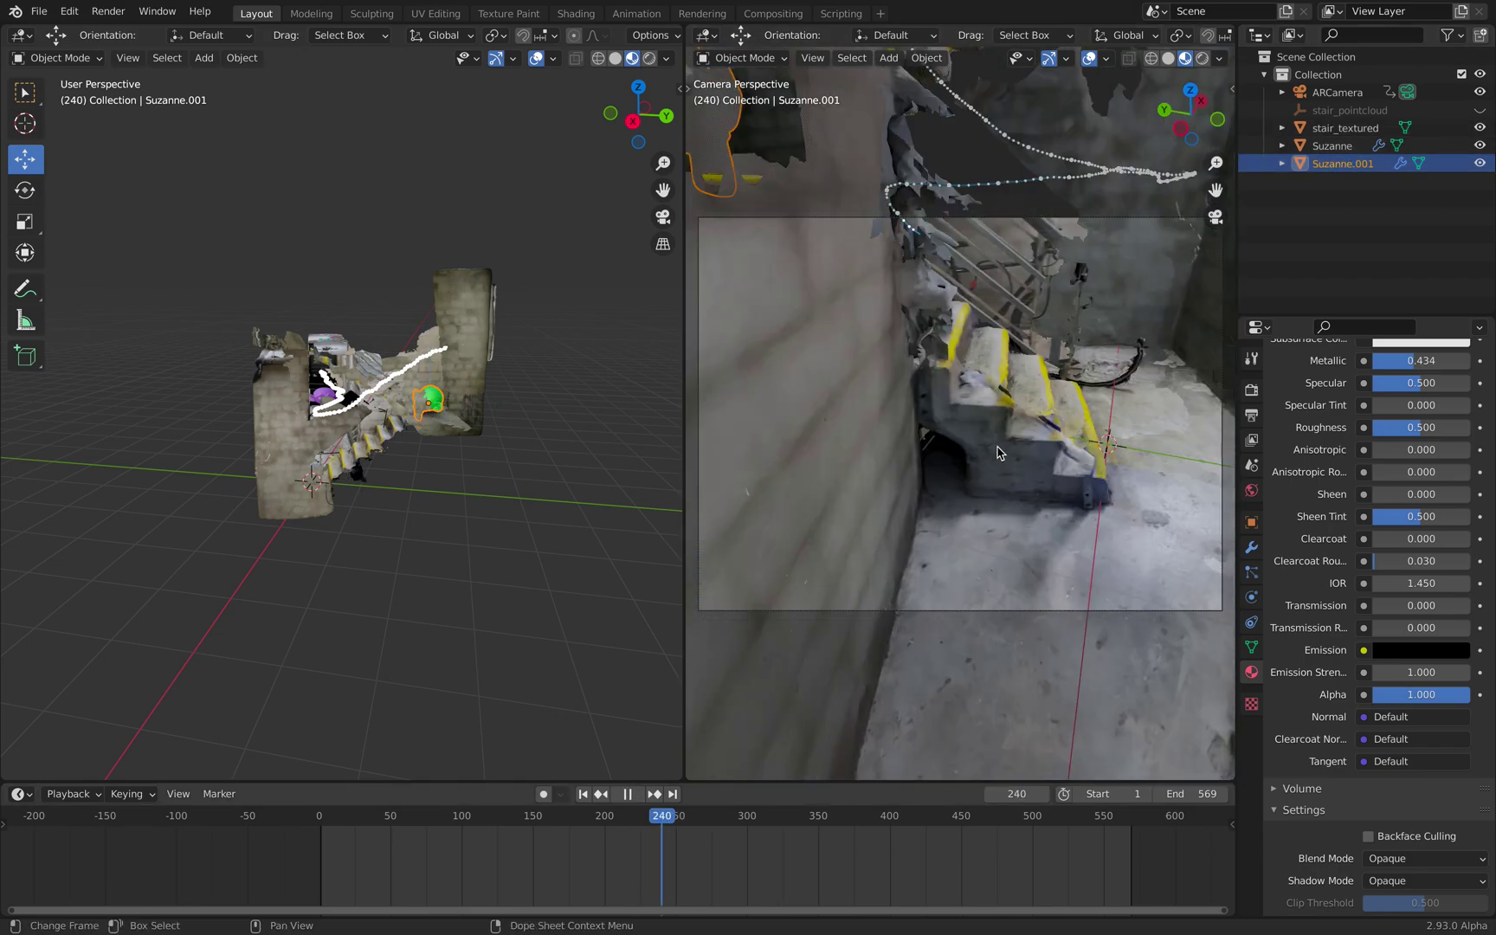
Examine the textured stair scan from several angles, including the corridor with the purple monkey head and the overall shape around the camera path.
{"action": "left_click", "coordinate": [482, 357]}
{"action": "scroll", "coordinate": [468, 424], "scroll_direction": "up", "scroll_amount": 5}
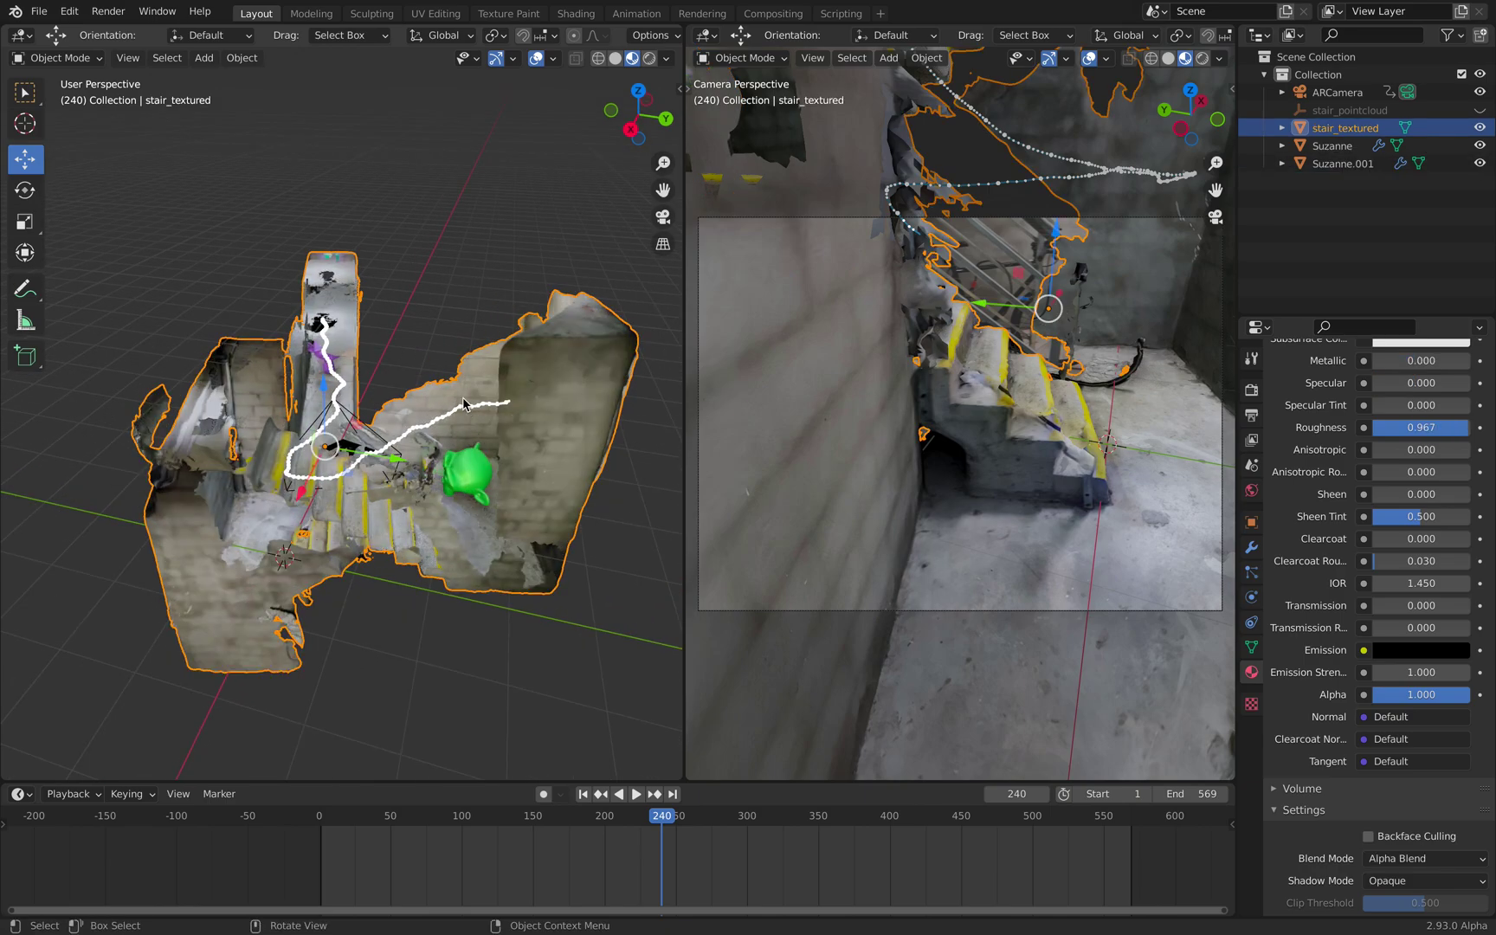
{"action": "middle_click_drag", "start_coordinate": [459, 395], "coordinate": [577, 430]}
{"action": "scroll", "coordinate": [576, 431], "scroll_direction": "up", "scroll_amount": 3}
{"action": "scroll", "coordinate": [364, 420], "scroll_direction": "down", "scroll_amount": 5}
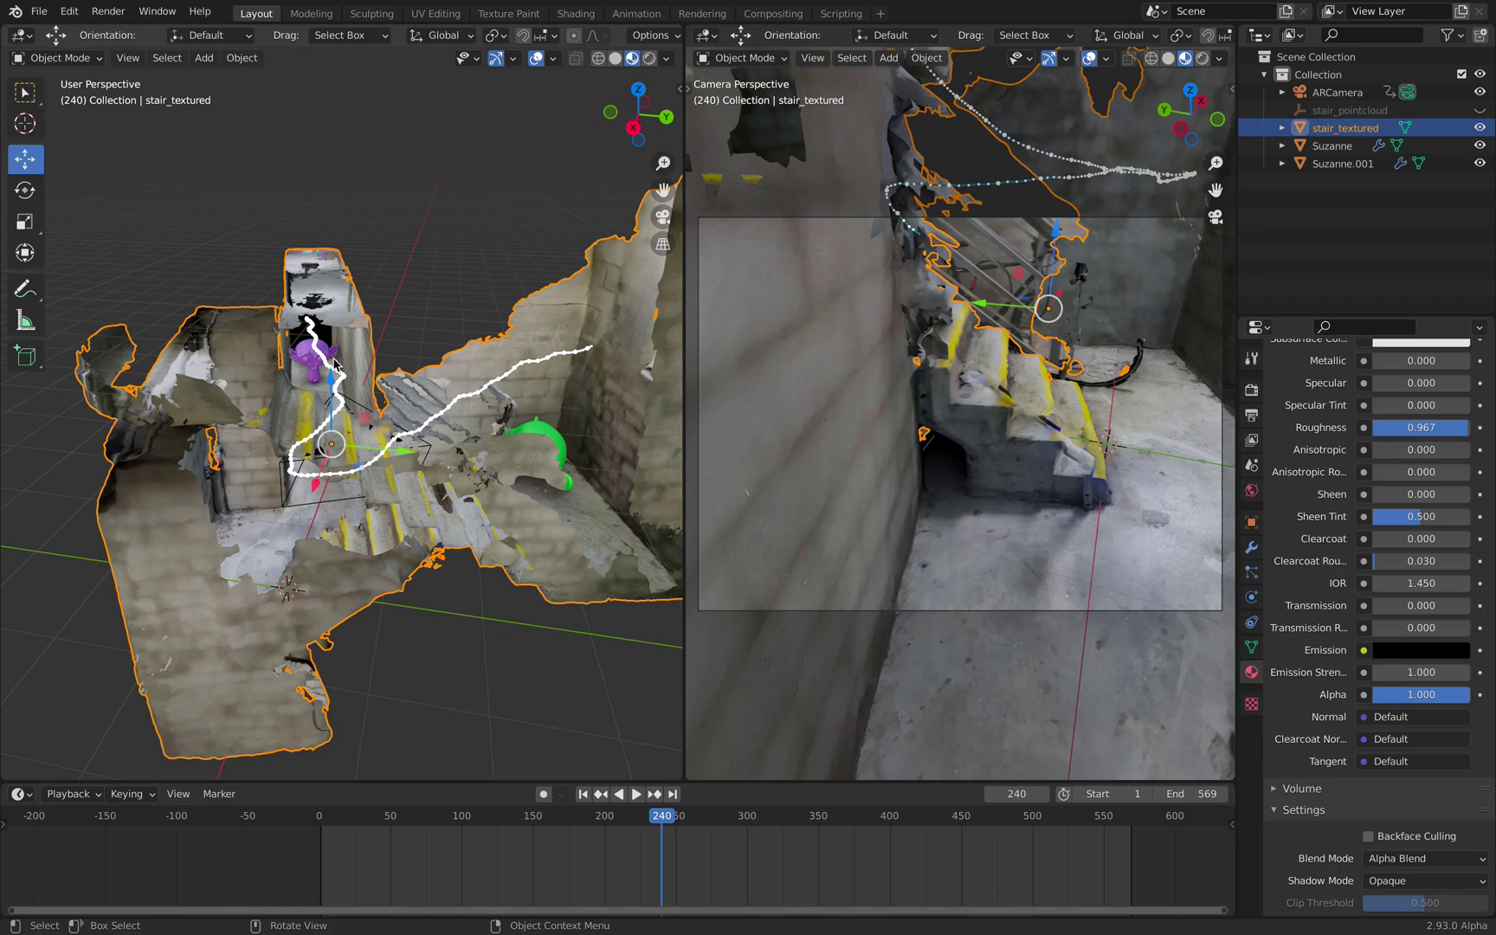
{"action": "middle_click_drag", "start_coordinate": [334, 360], "coordinate": [408, 390]}
{"action": "left_click", "coordinate": [420, 336]}
{"action": "scroll", "coordinate": [433, 346], "scroll_direction": "up", "scroll_amount": 10}
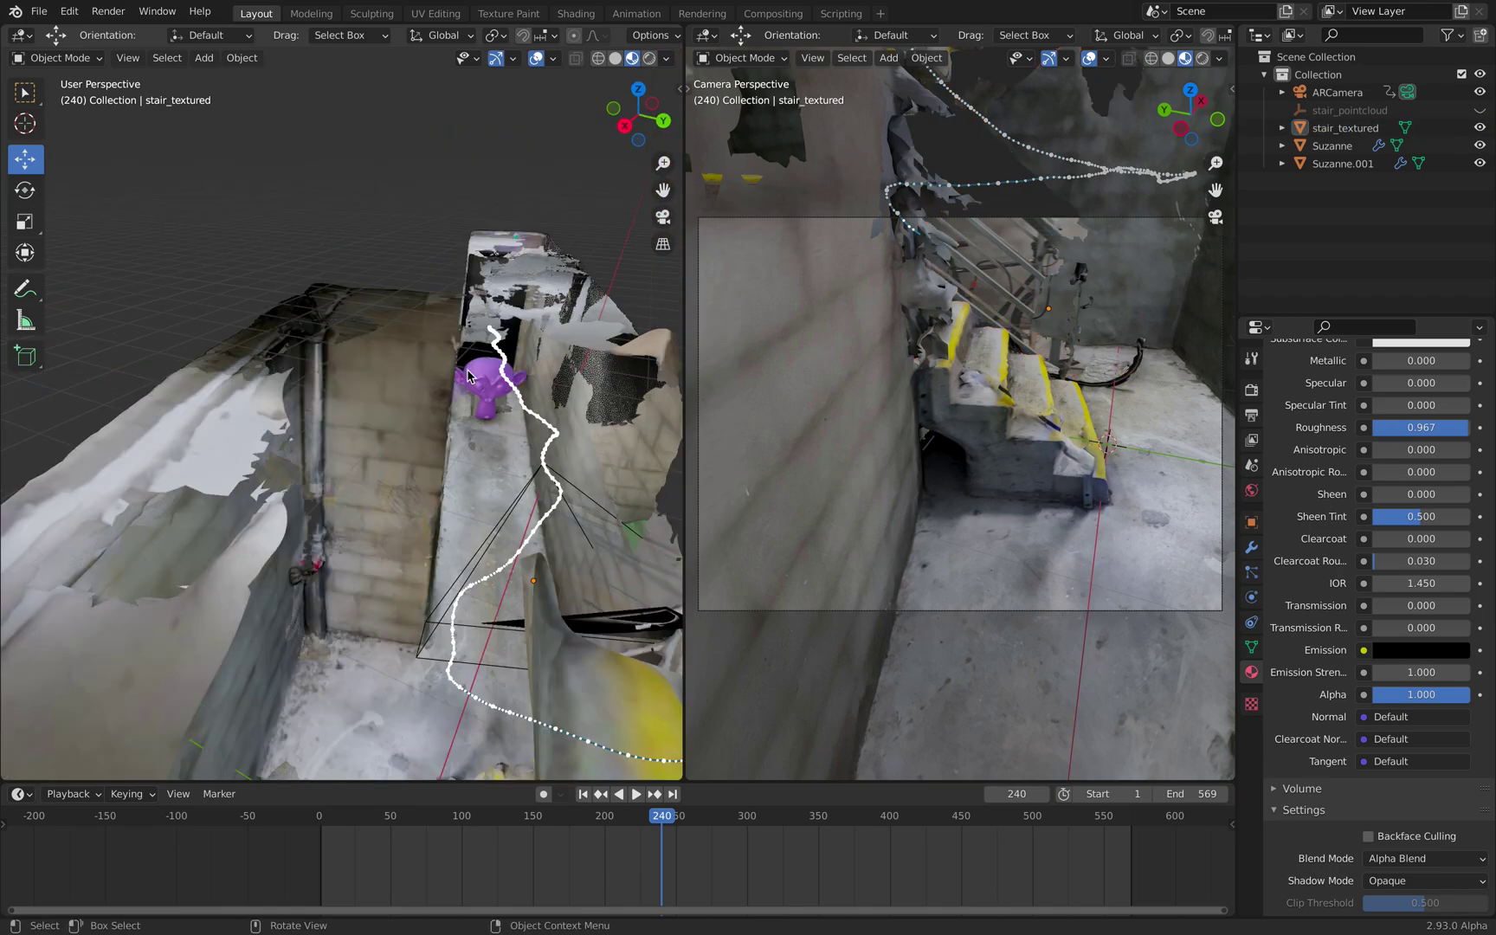
{"action": "middle_click_drag", "start_coordinate": [488, 310], "coordinate": [465, 284]}
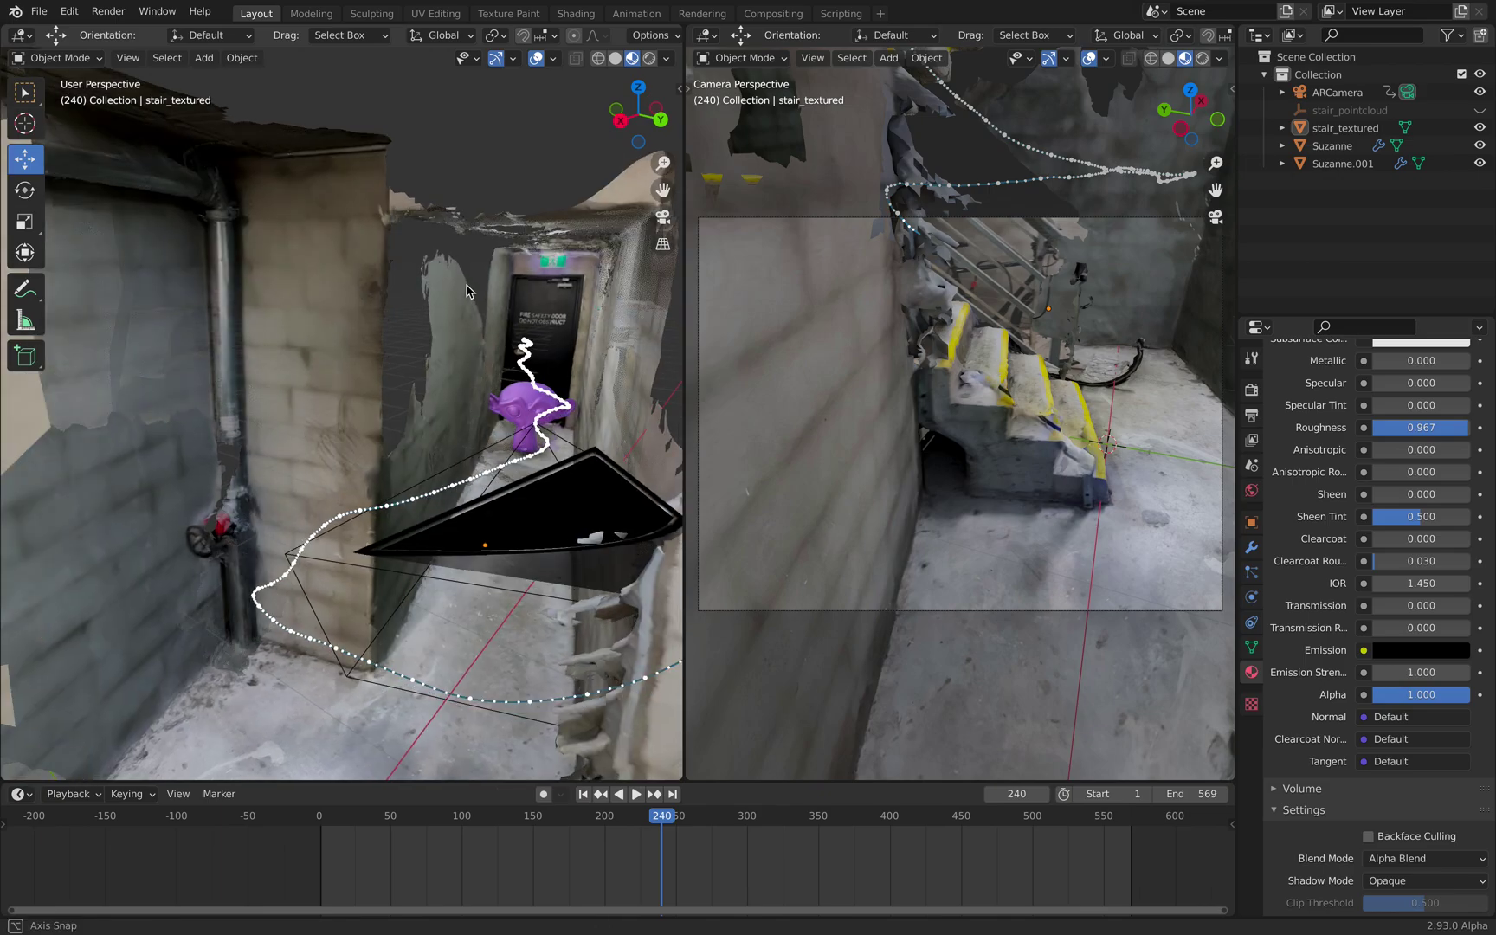
{"action": "scroll", "coordinate": [483, 403], "scroll_direction": "down", "scroll_amount": 3}
{"action": "middle_click_drag", "start_coordinate": [476, 346], "coordinate": [461, 213], "text": "shift"}
{"action": "scroll", "coordinate": [521, 322], "scroll_direction": "up", "scroll_amount": 2}
{"action": "middle_click_drag", "start_coordinate": [546, 358], "coordinate": [406, 442]}
{"action": "scroll", "coordinate": [481, 387], "scroll_direction": "down", "scroll_amount": 8}
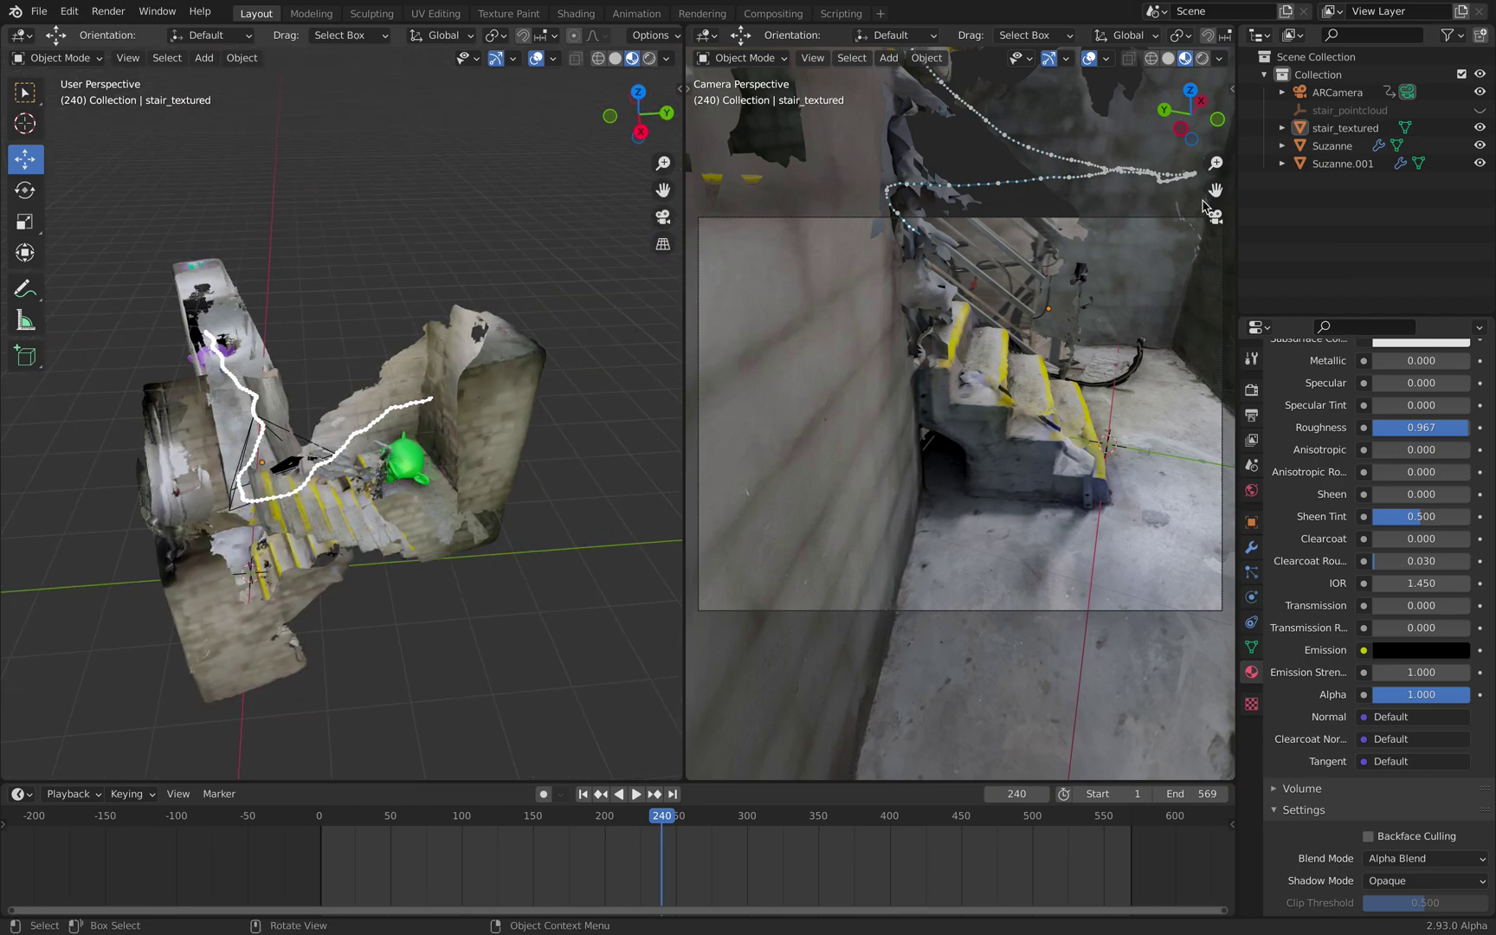
Show stair_pointcloud in place of the textured stair scan and open the Point Cloud Visualizer settings for it.
{"action": "left_click", "coordinate": [1480, 128]}
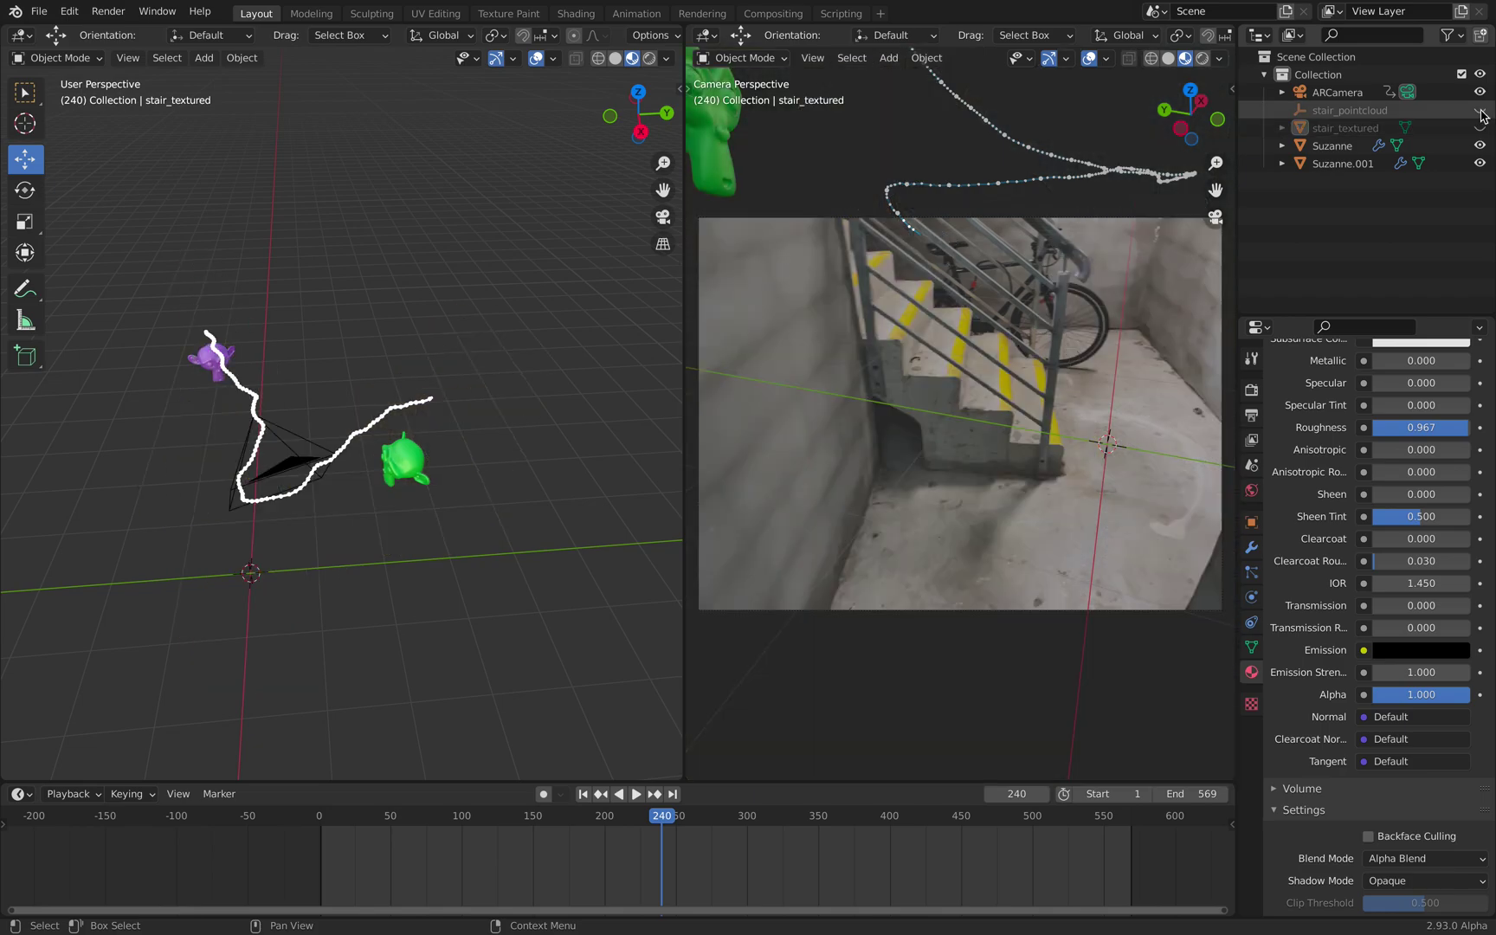
{"action": "left_click", "coordinate": [1480, 111]}
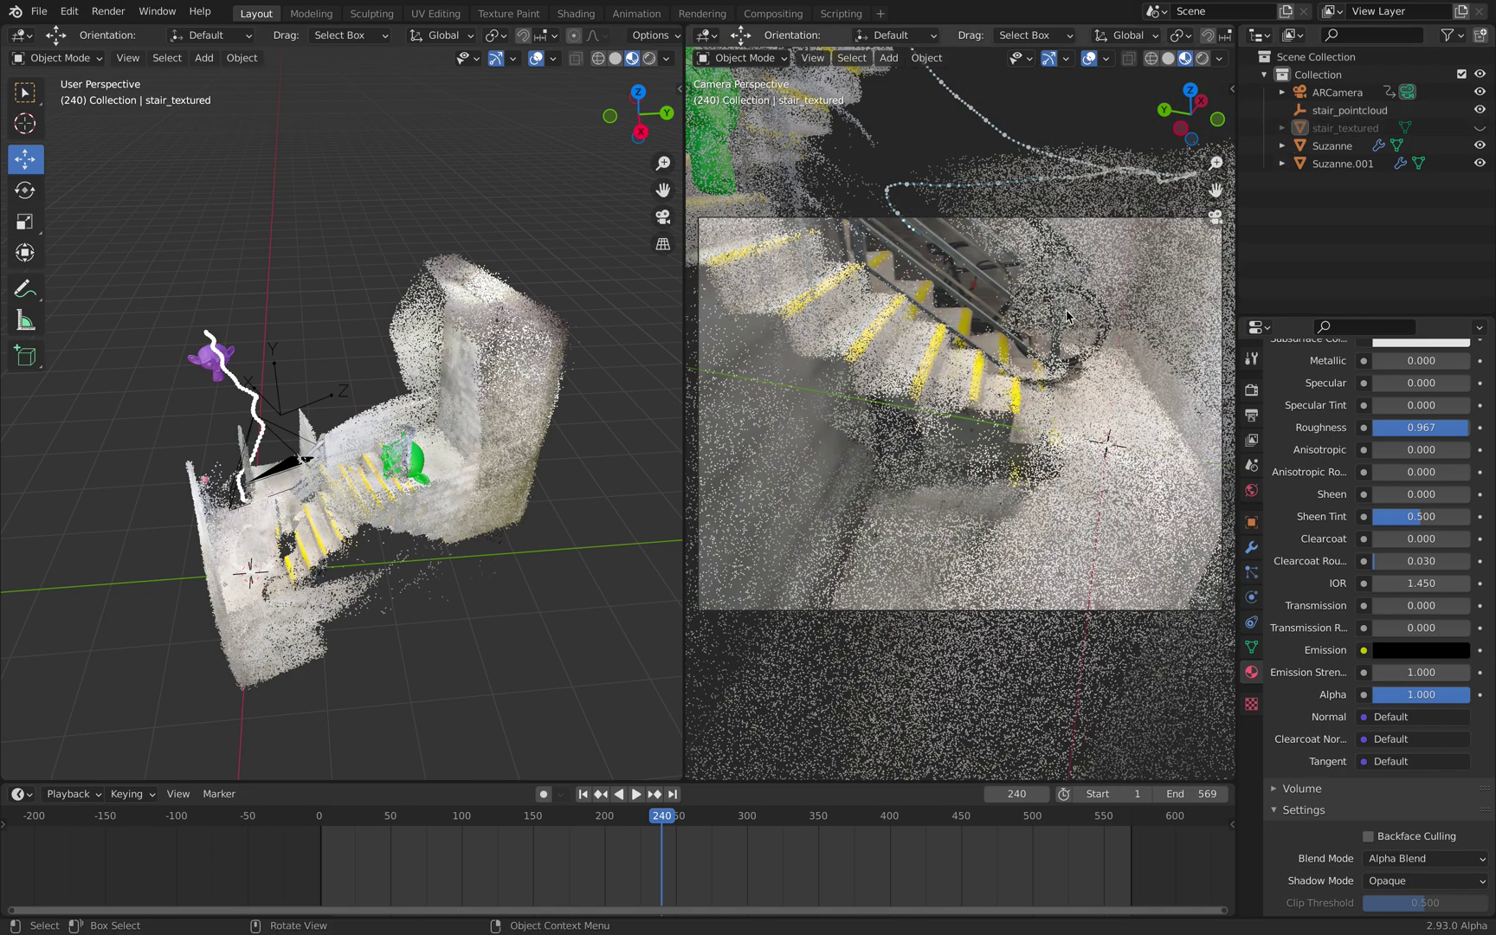
{"action": "left_click", "coordinate": [1349, 111]}
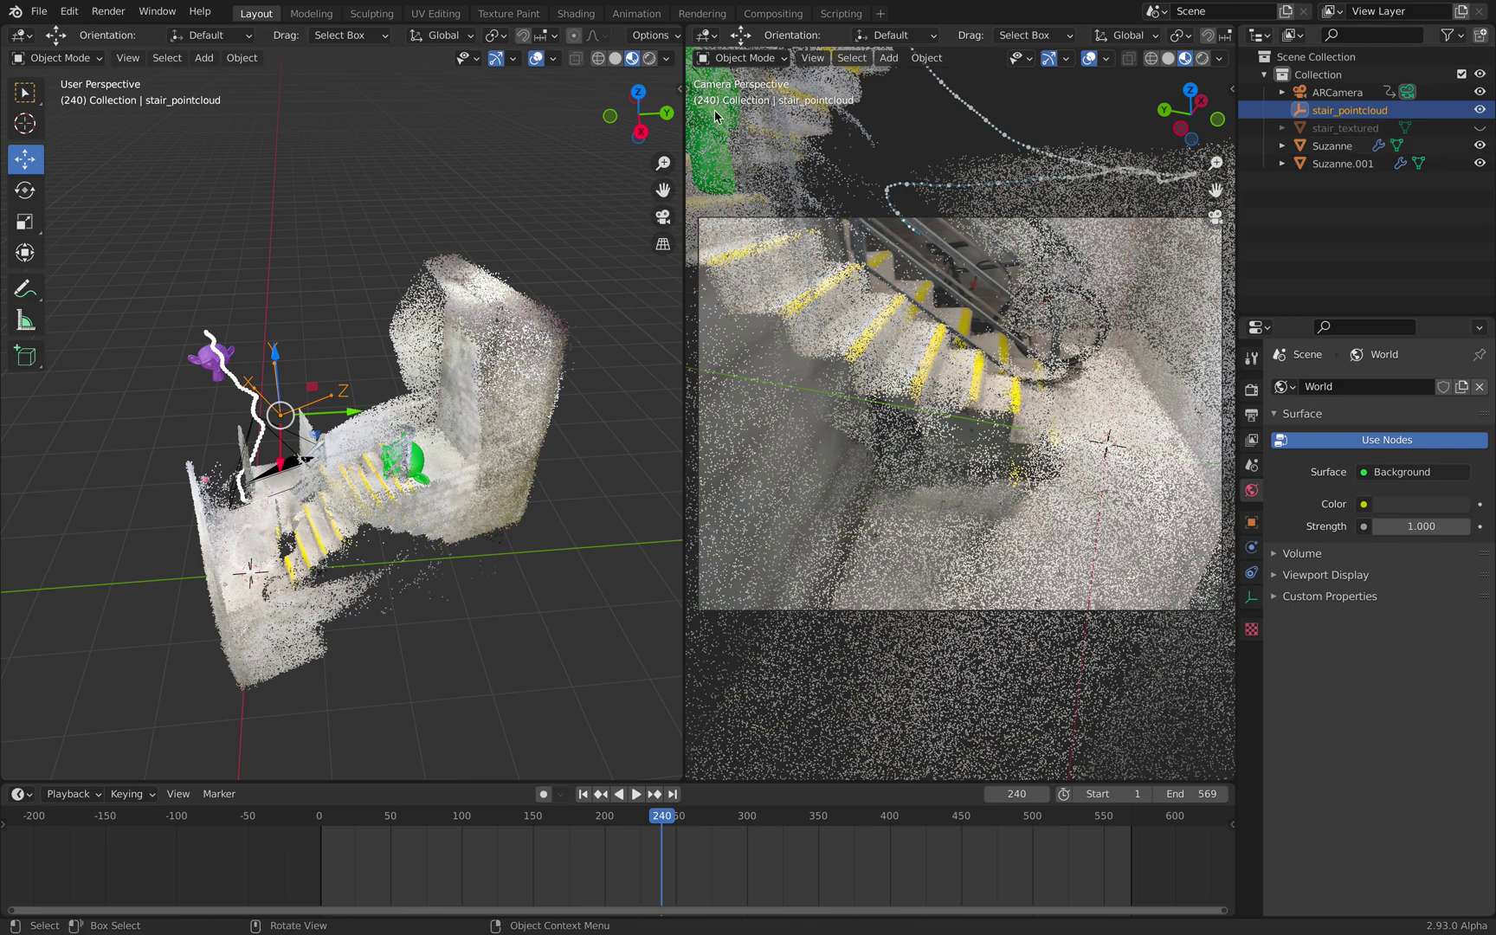
{"action": "left_click", "coordinate": [679, 91]}
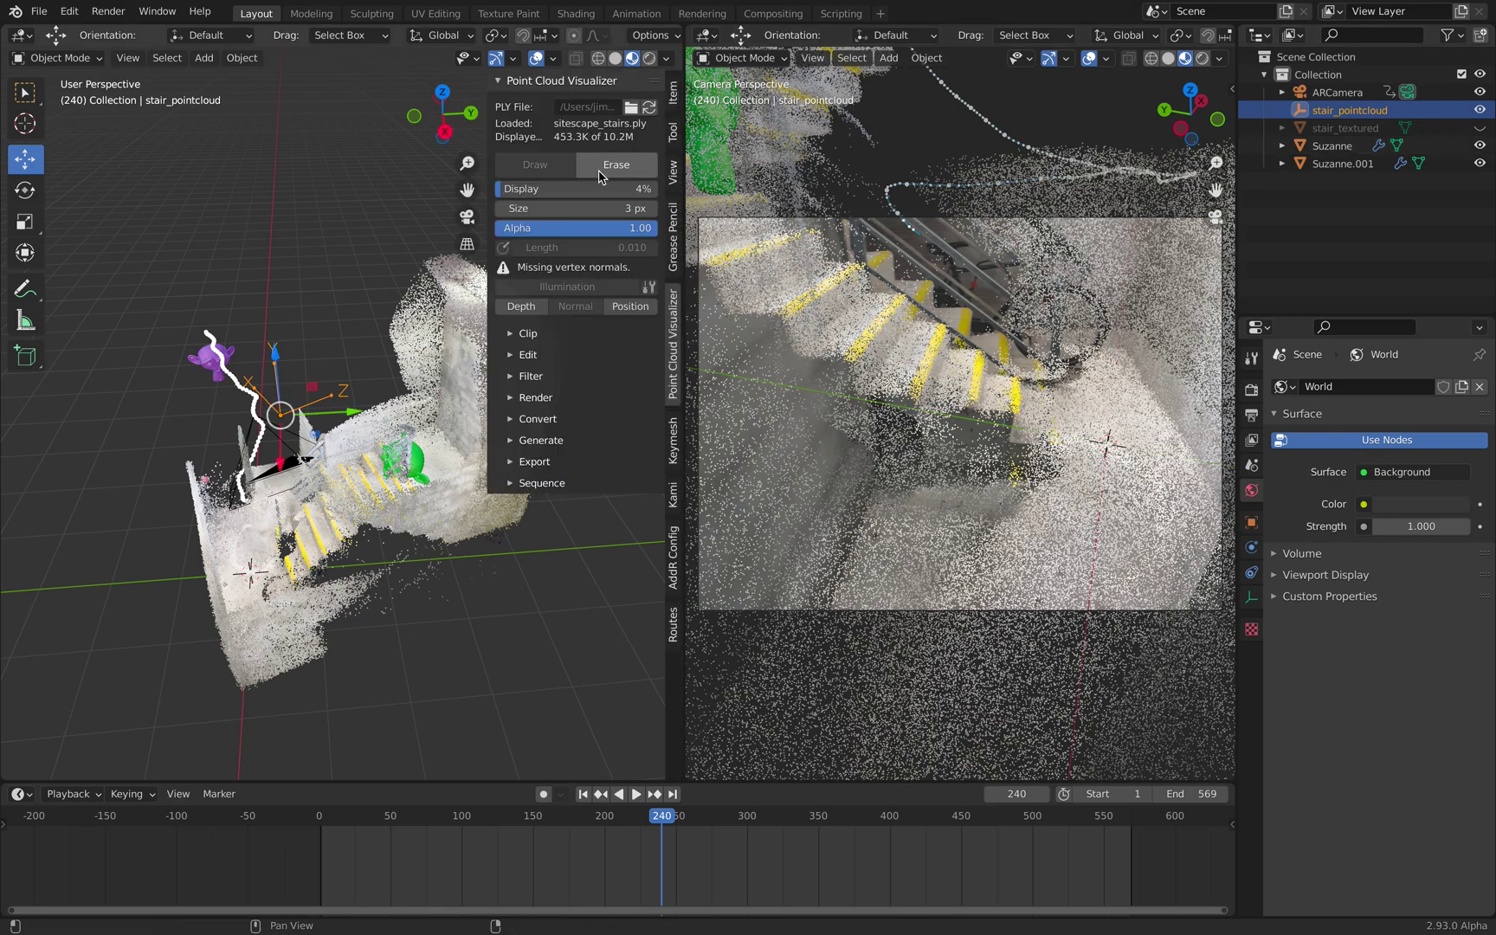
Try displaying 100% of the stair point cloud's points and reduce the displayed share to 10%.
{"action": "left_click_drag", "start_coordinate": [577, 192], "coordinate": [577, 192]}
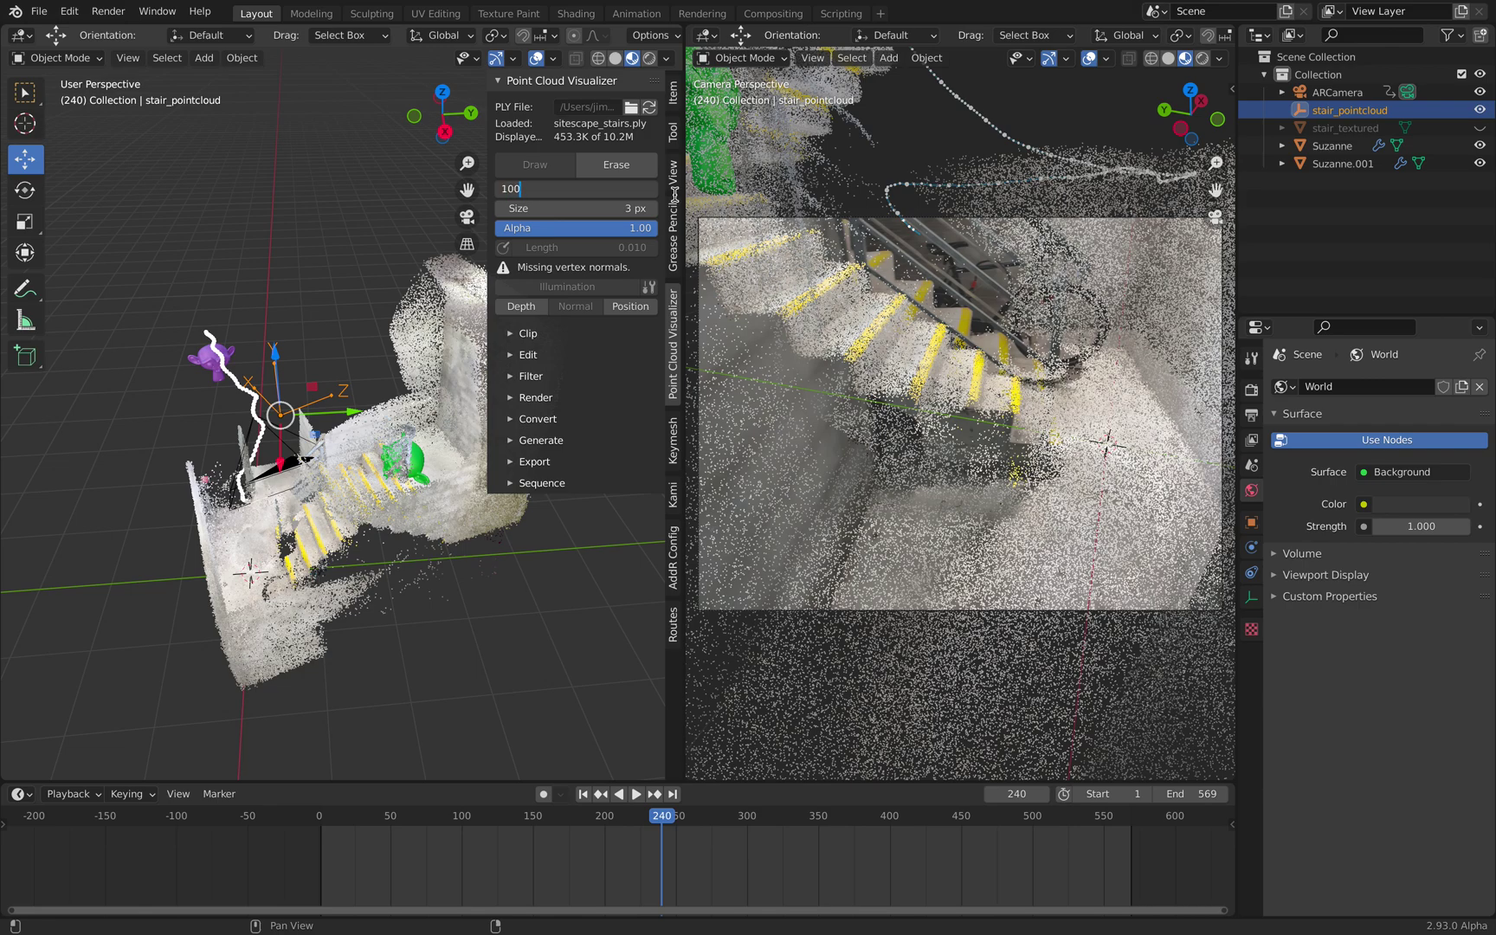
{"action": "key", "text": "Return"}
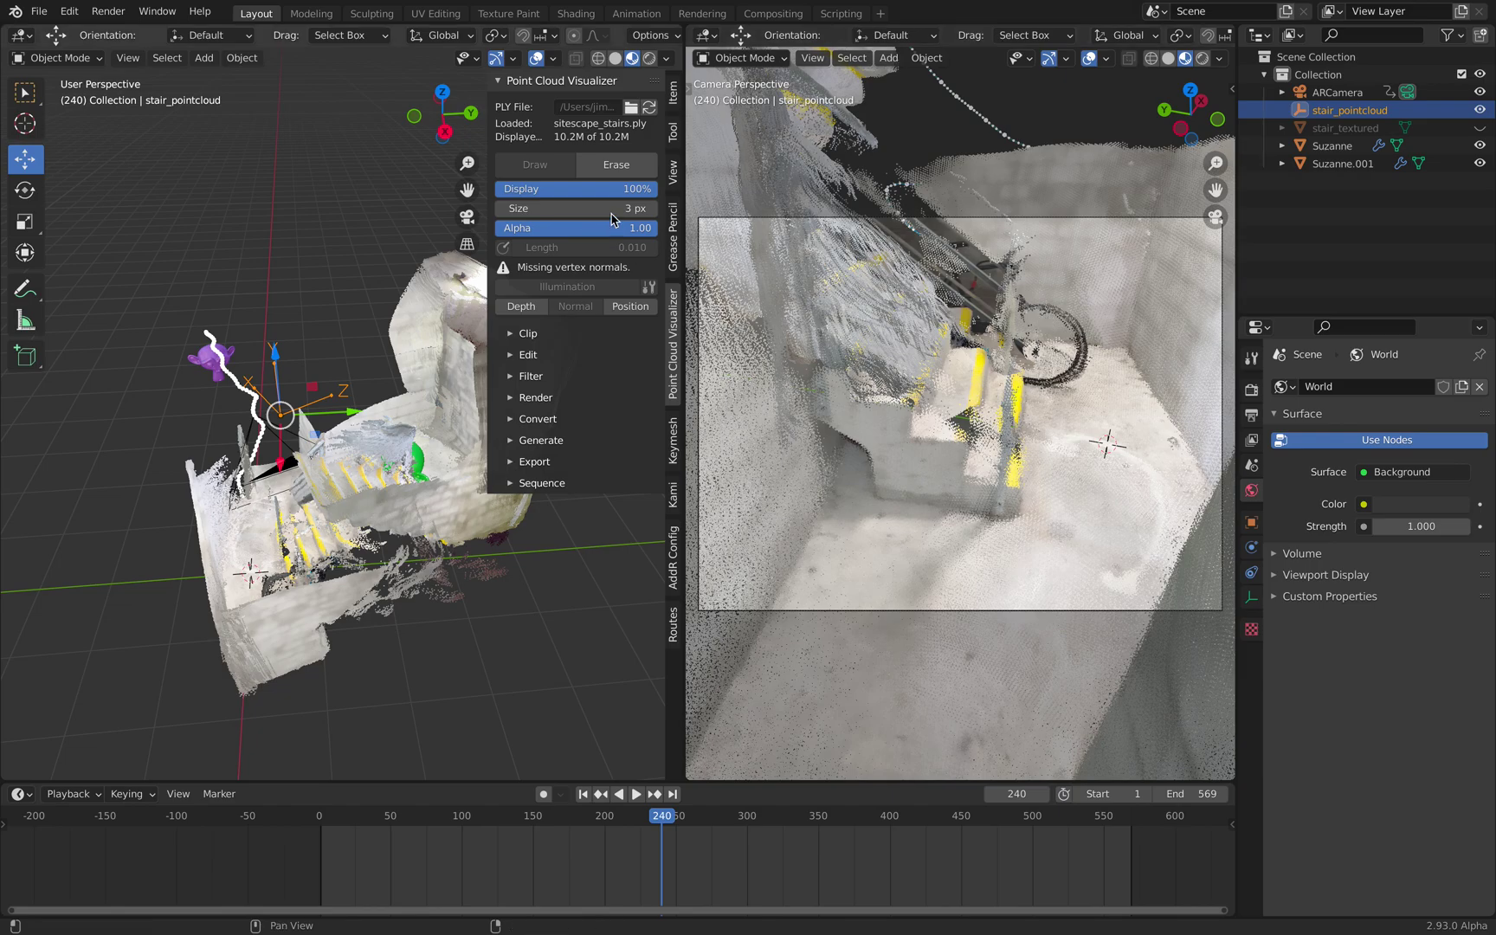
{"action": "left_click", "coordinate": [629, 190]}
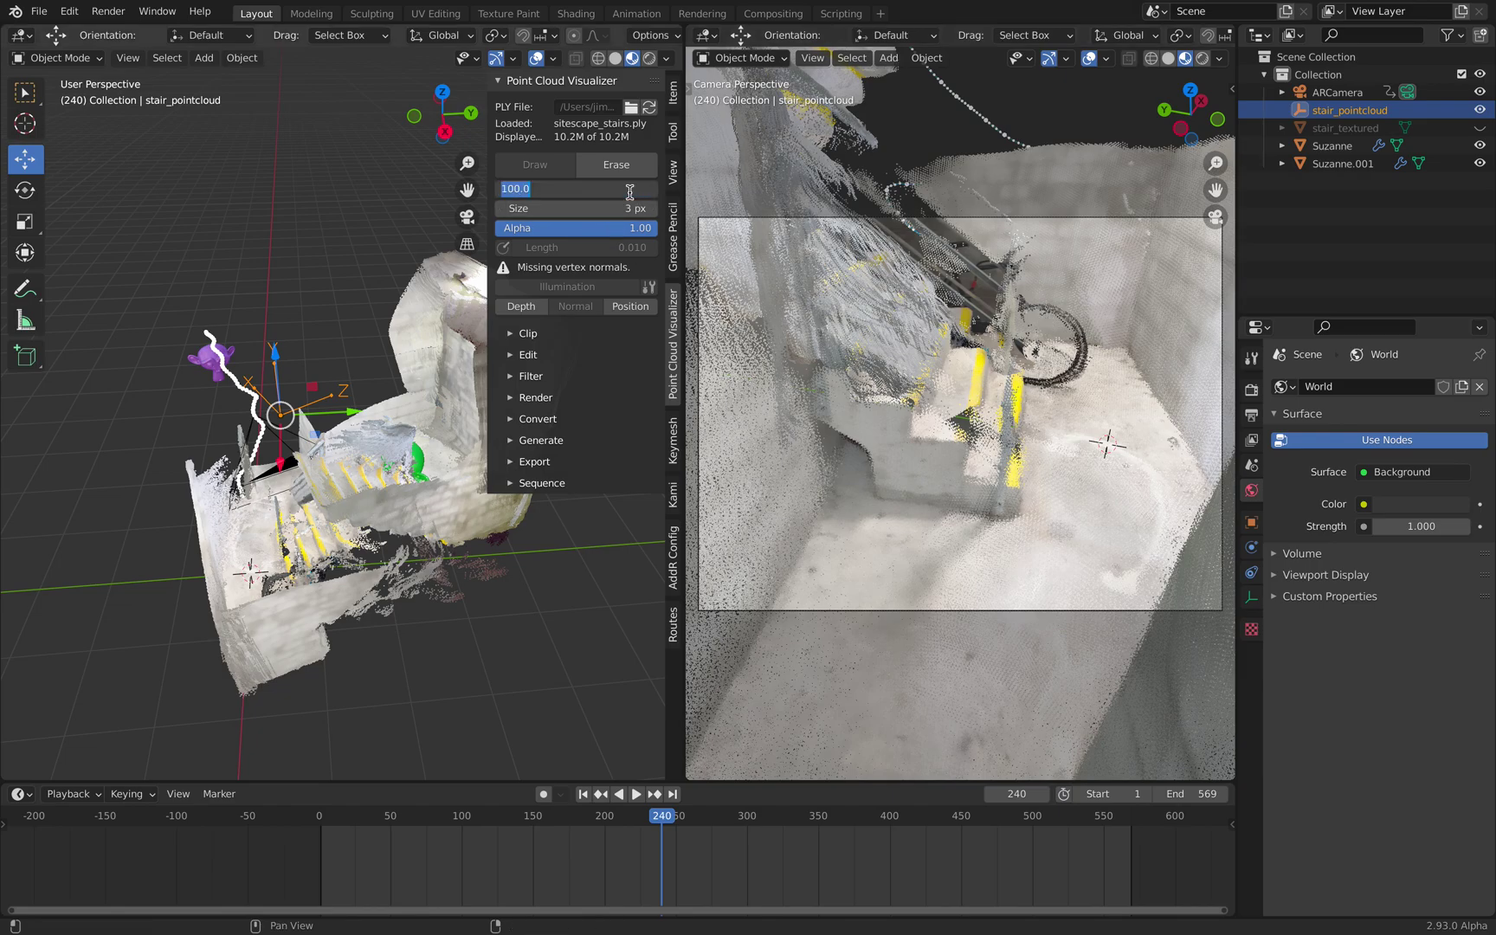
{"action": "key", "text": "Return"}
Try point sizes of 1 px and 4 px, settle on 3 px, and lower the point cloud's alpha to 0.29.
{"action": "left_click", "coordinate": [501, 208]}
{"action": "left_click", "coordinate": [502, 208]}
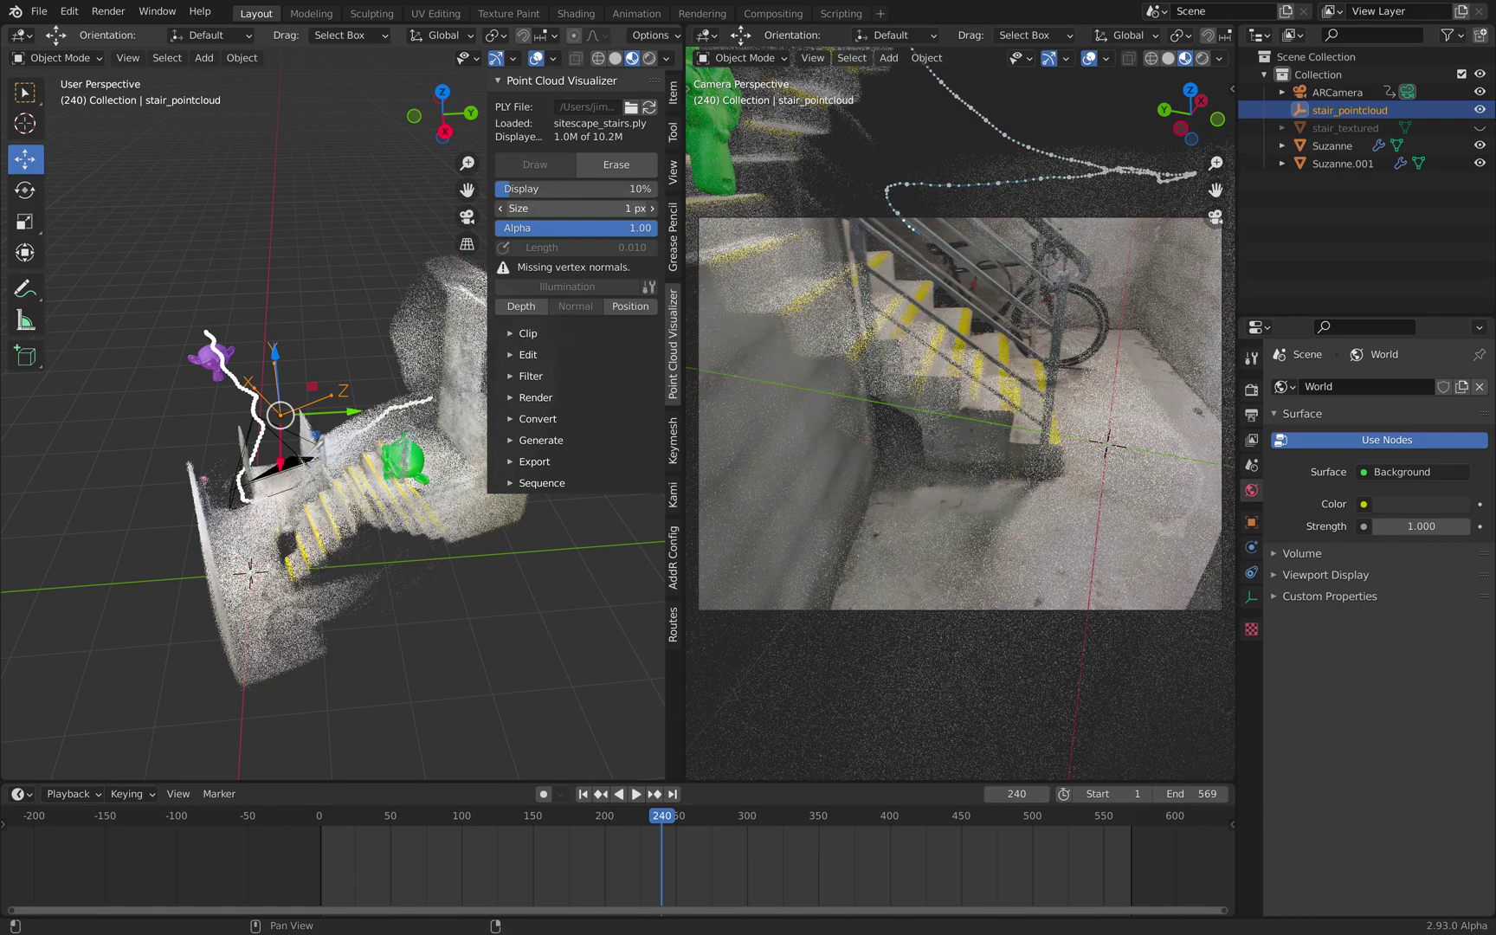
{"action": "left_click", "coordinate": [654, 208]}
{"action": "left_click", "coordinate": [656, 209]}
{"action": "left_click", "coordinate": [656, 209]}
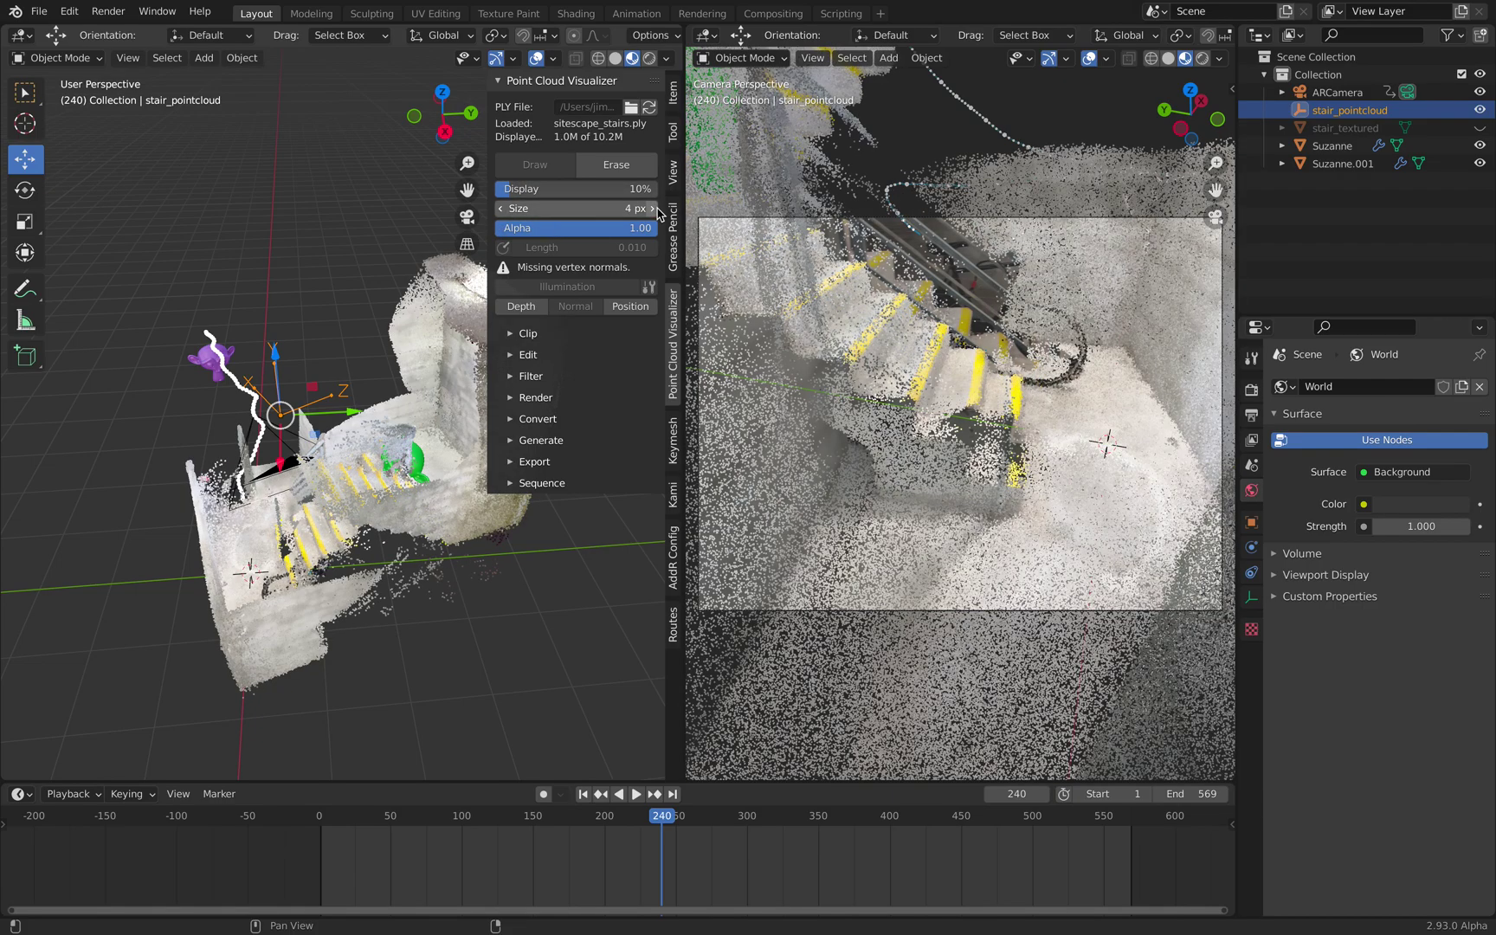
{"action": "left_click", "coordinate": [501, 209]}
{"action": "left_click_drag", "start_coordinate": [538, 227], "coordinate": [431, 227]}
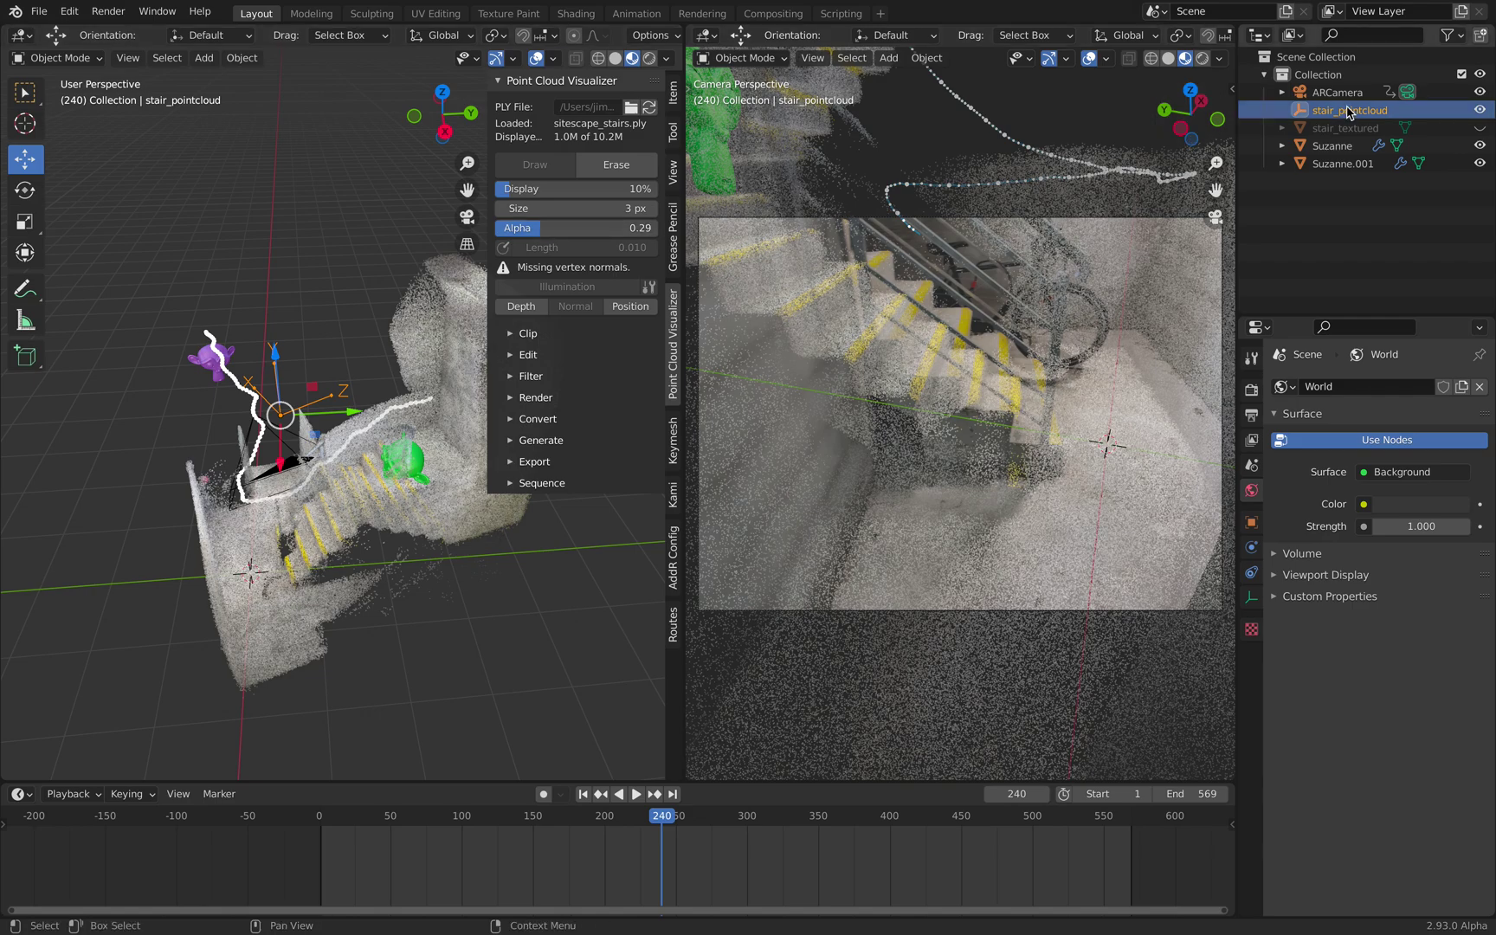
In top view, move the stair point cloud about 0.36 m along X and nudge it about 0.05 m further to adjust its alignment.
{"action": "left_click", "coordinate": [442, 92]}
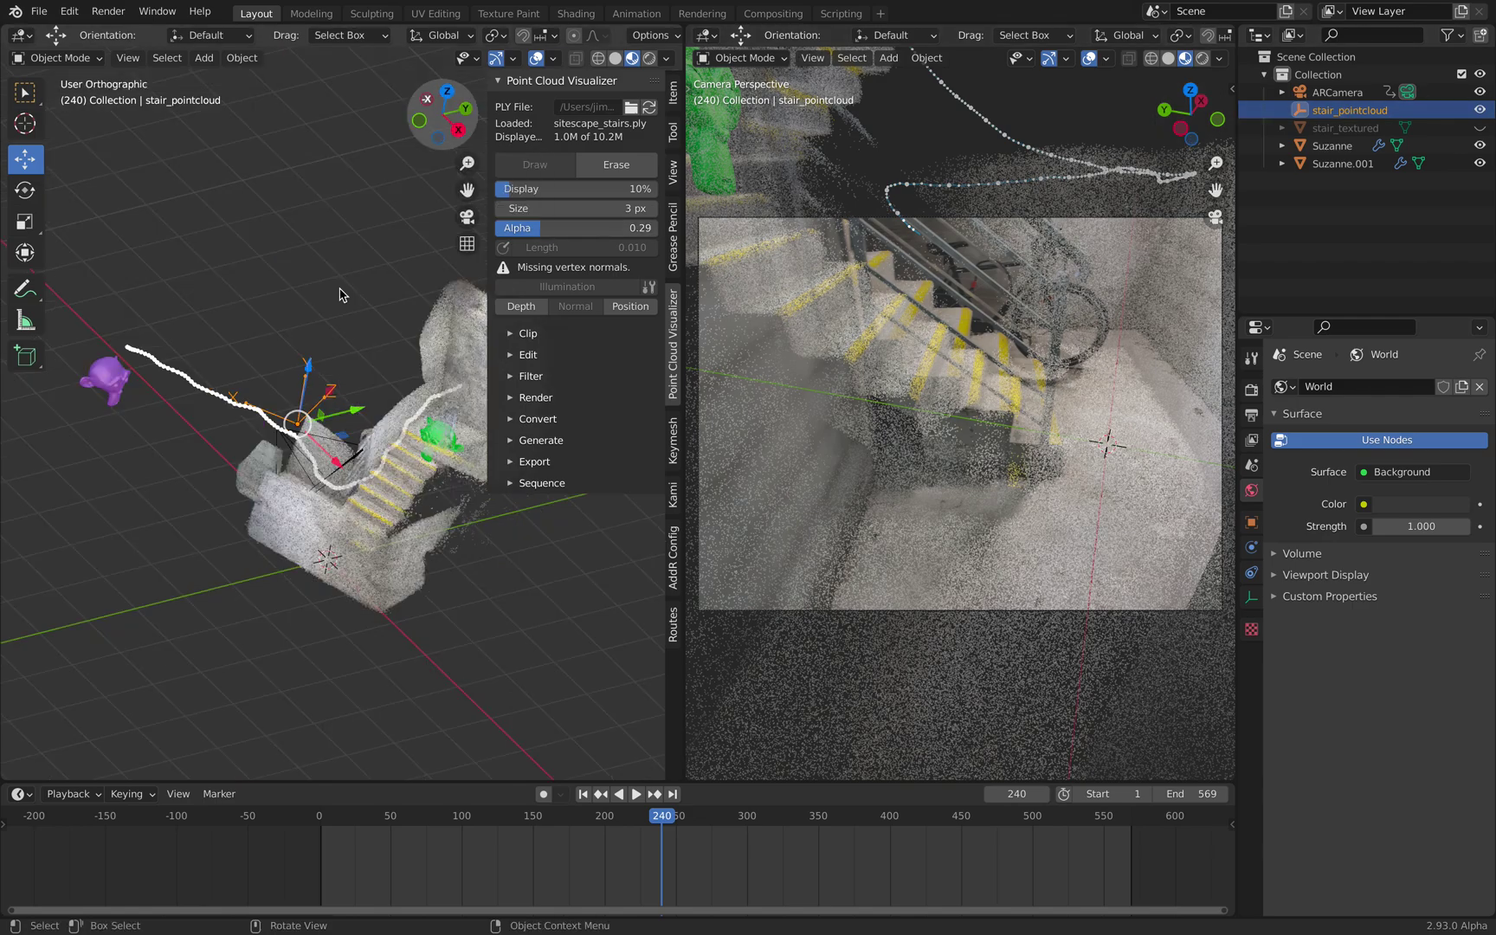
{"action": "left_click", "coordinate": [445, 90]}
{"action": "key", "text": "g"}
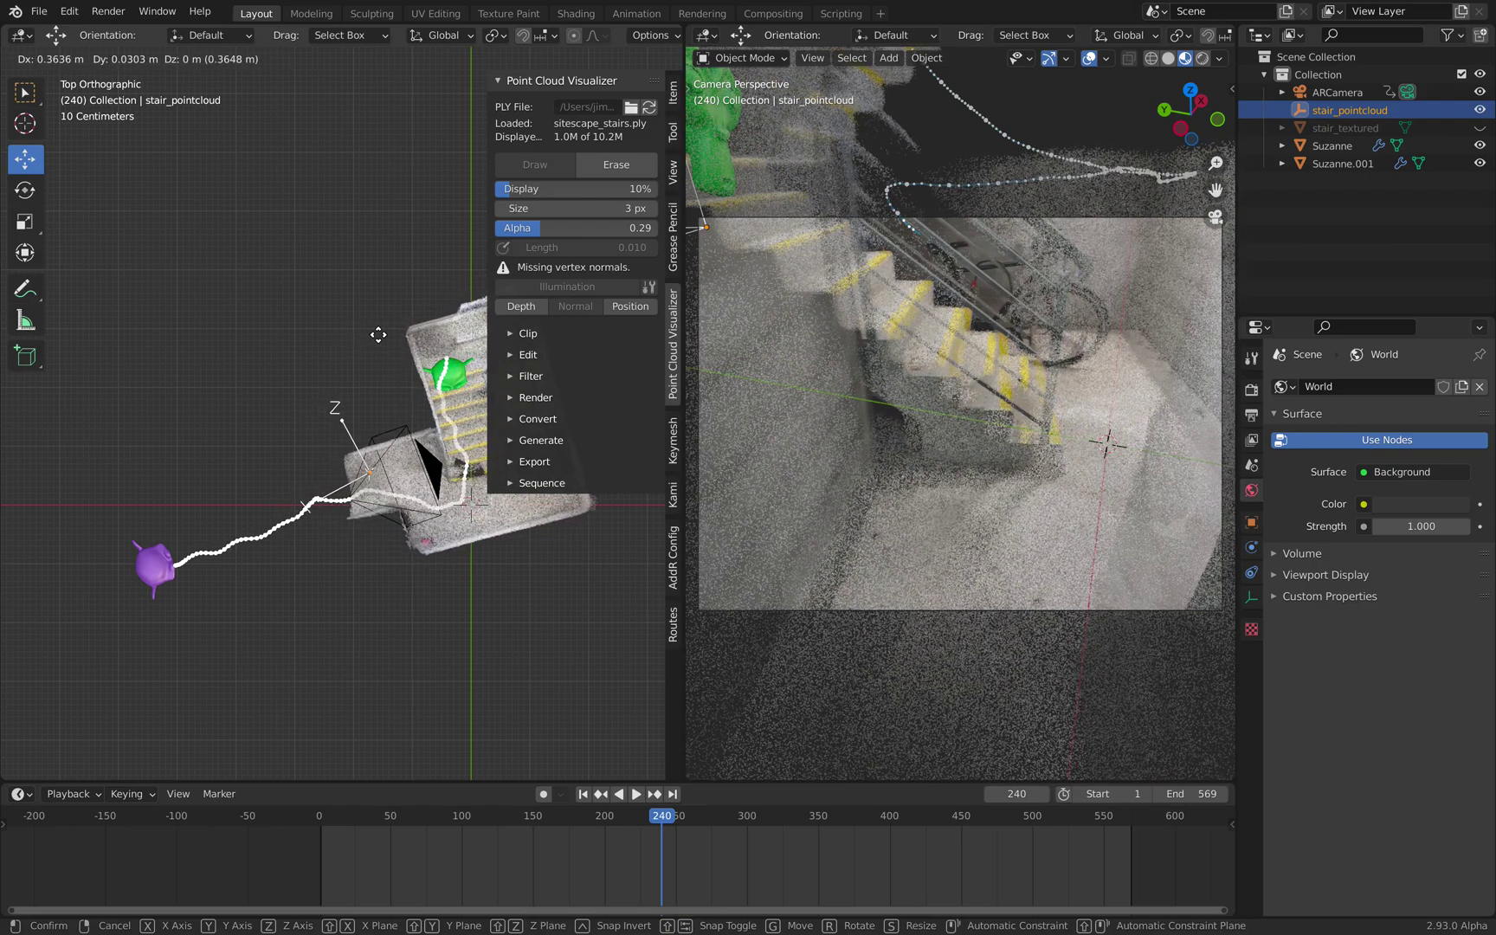
{"action": "left_click", "coordinate": [378, 341]}
{"action": "key", "text": "g"}
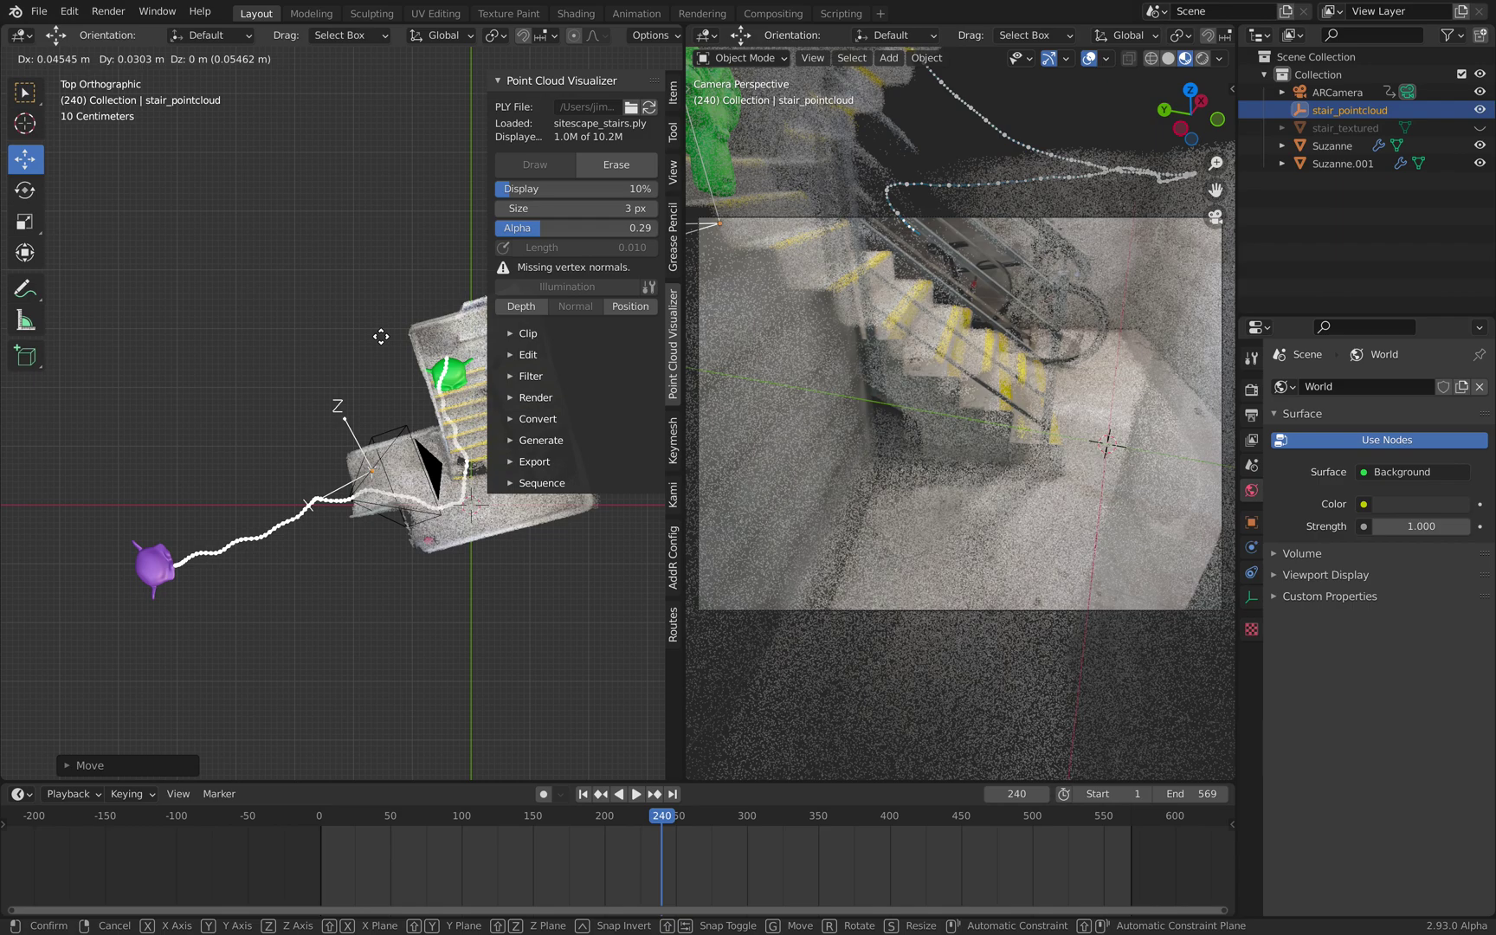
{"action": "left_click", "coordinate": [379, 343]}
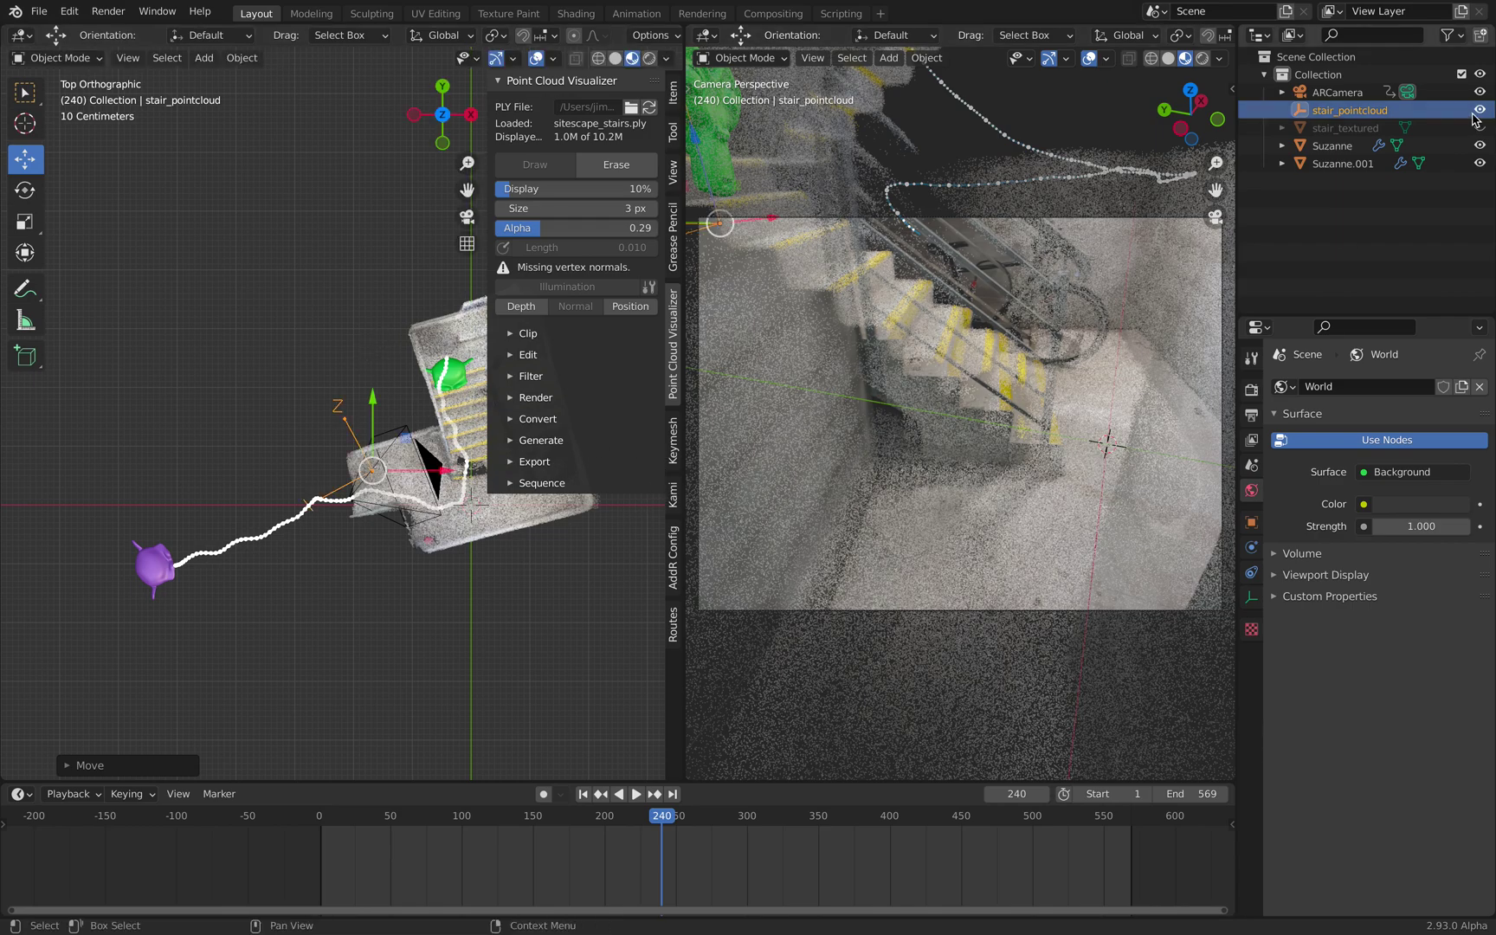
Enlarge the camera viewport and play and scrub the ARCamera animation through the point cloud up to the green monkey head.
{"action": "left_click", "coordinate": [1338, 93]}
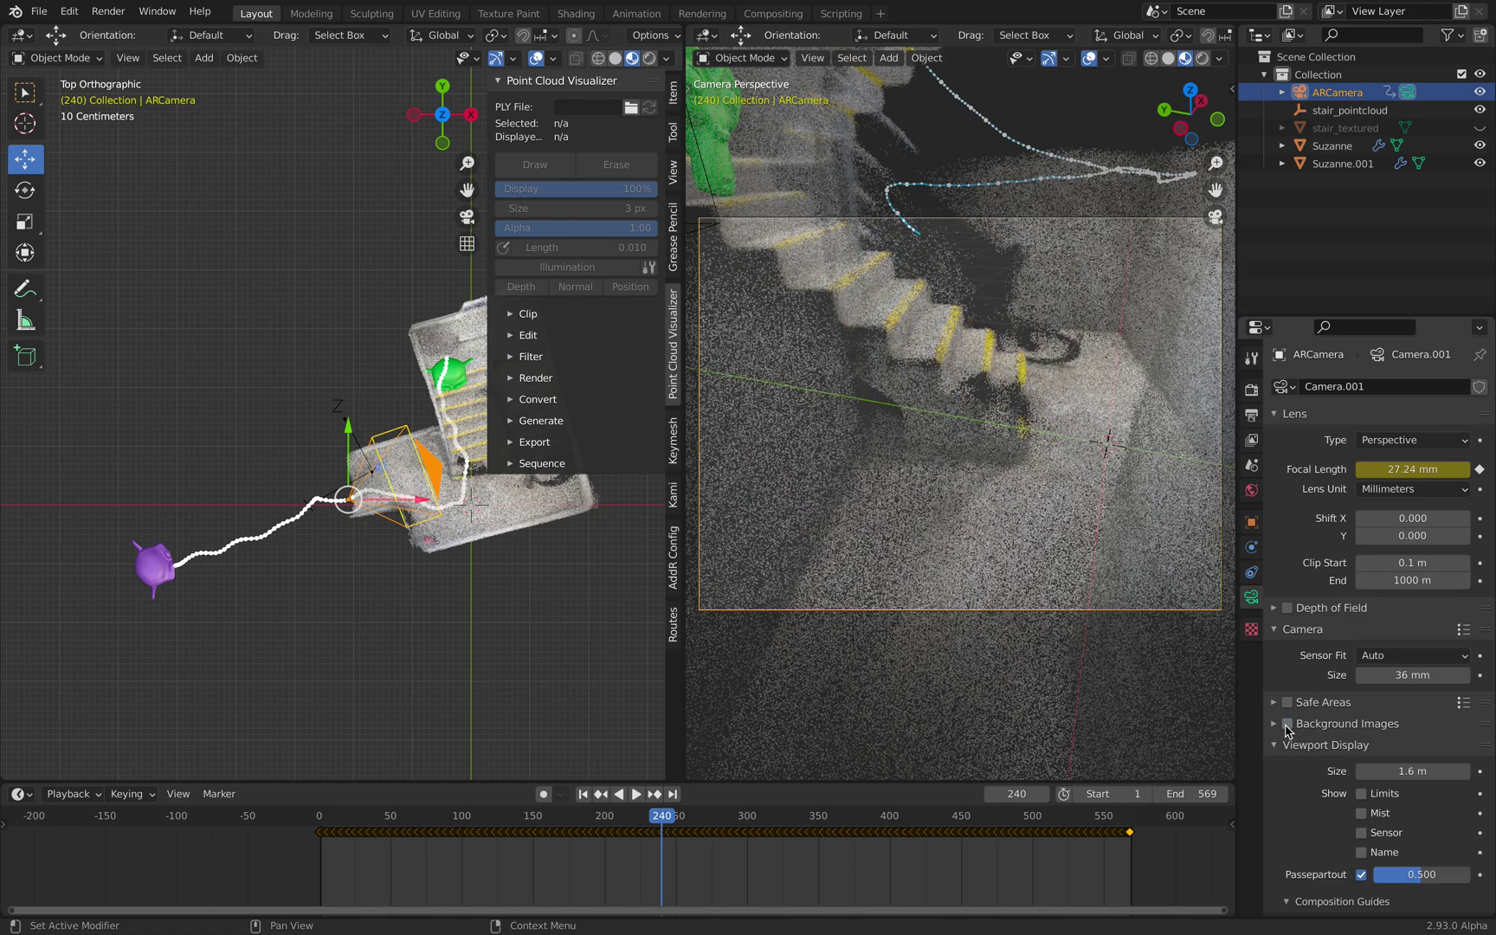
{"action": "left_click", "coordinate": [771, 487]}
{"action": "left_click_drag", "start_coordinate": [685, 291], "coordinate": [502, 291]}
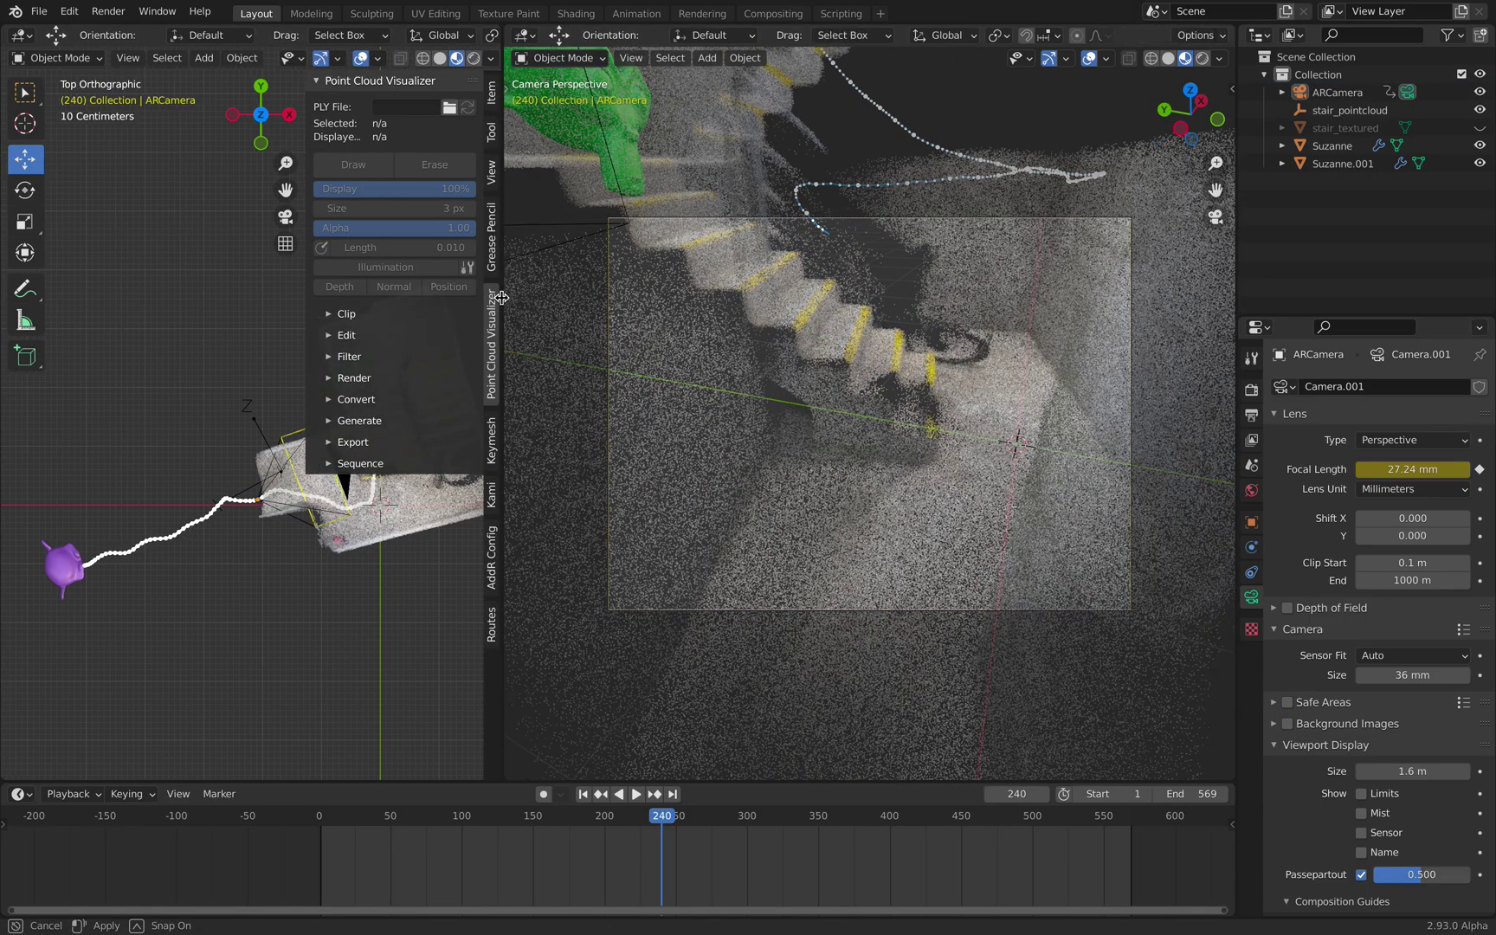
{"action": "key", "text": "space"}
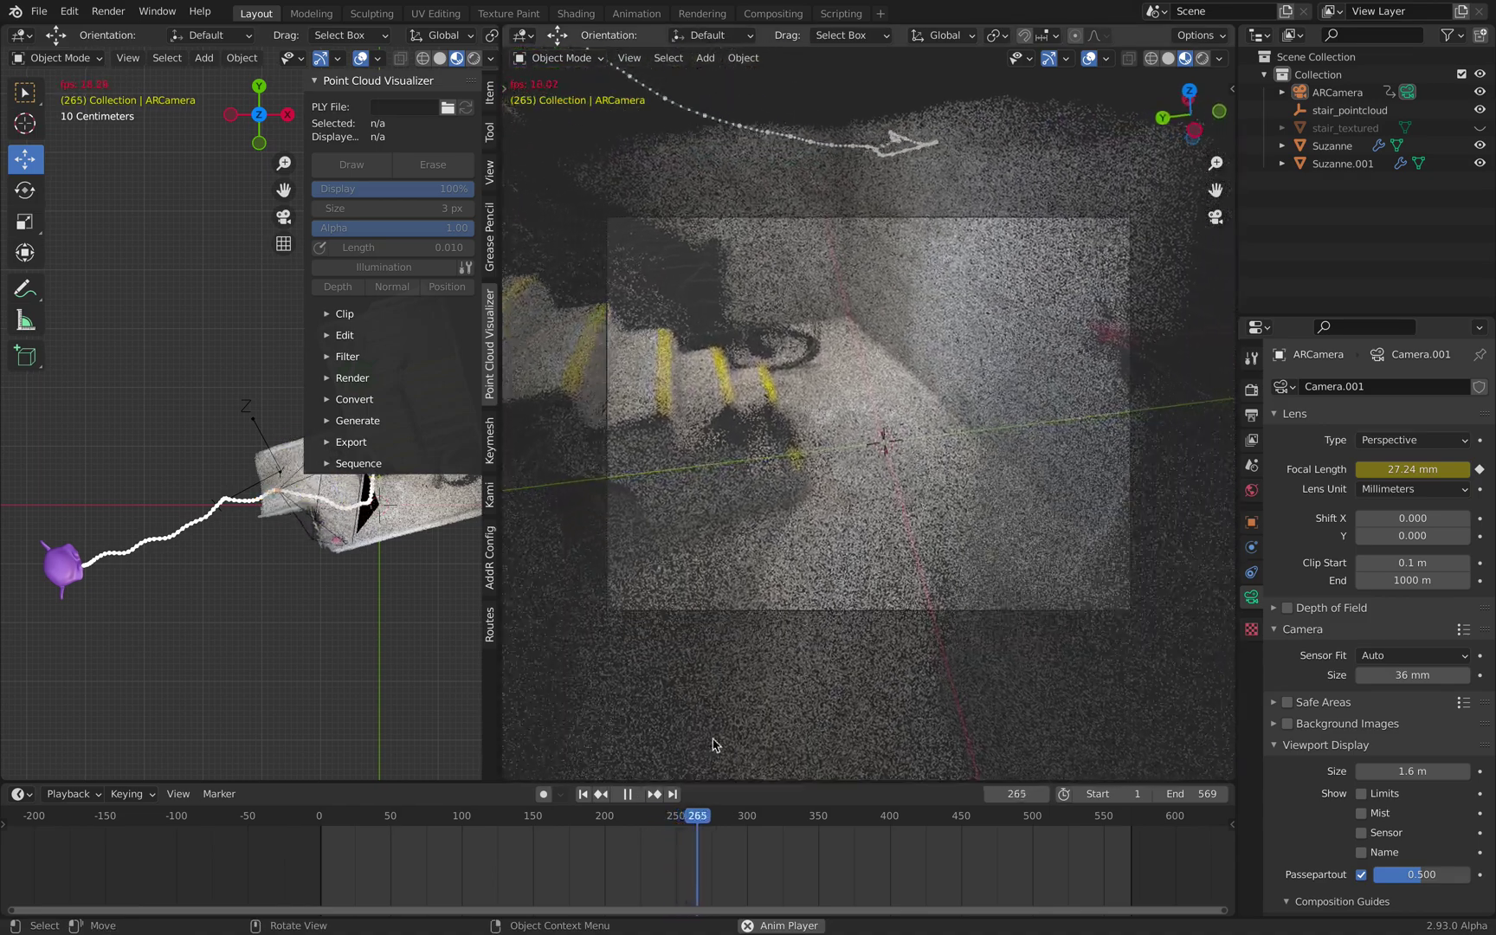
{"action": "left_click", "coordinate": [561, 819]}
{"action": "left_click_drag", "start_coordinate": [560, 819], "coordinate": [643, 816]}
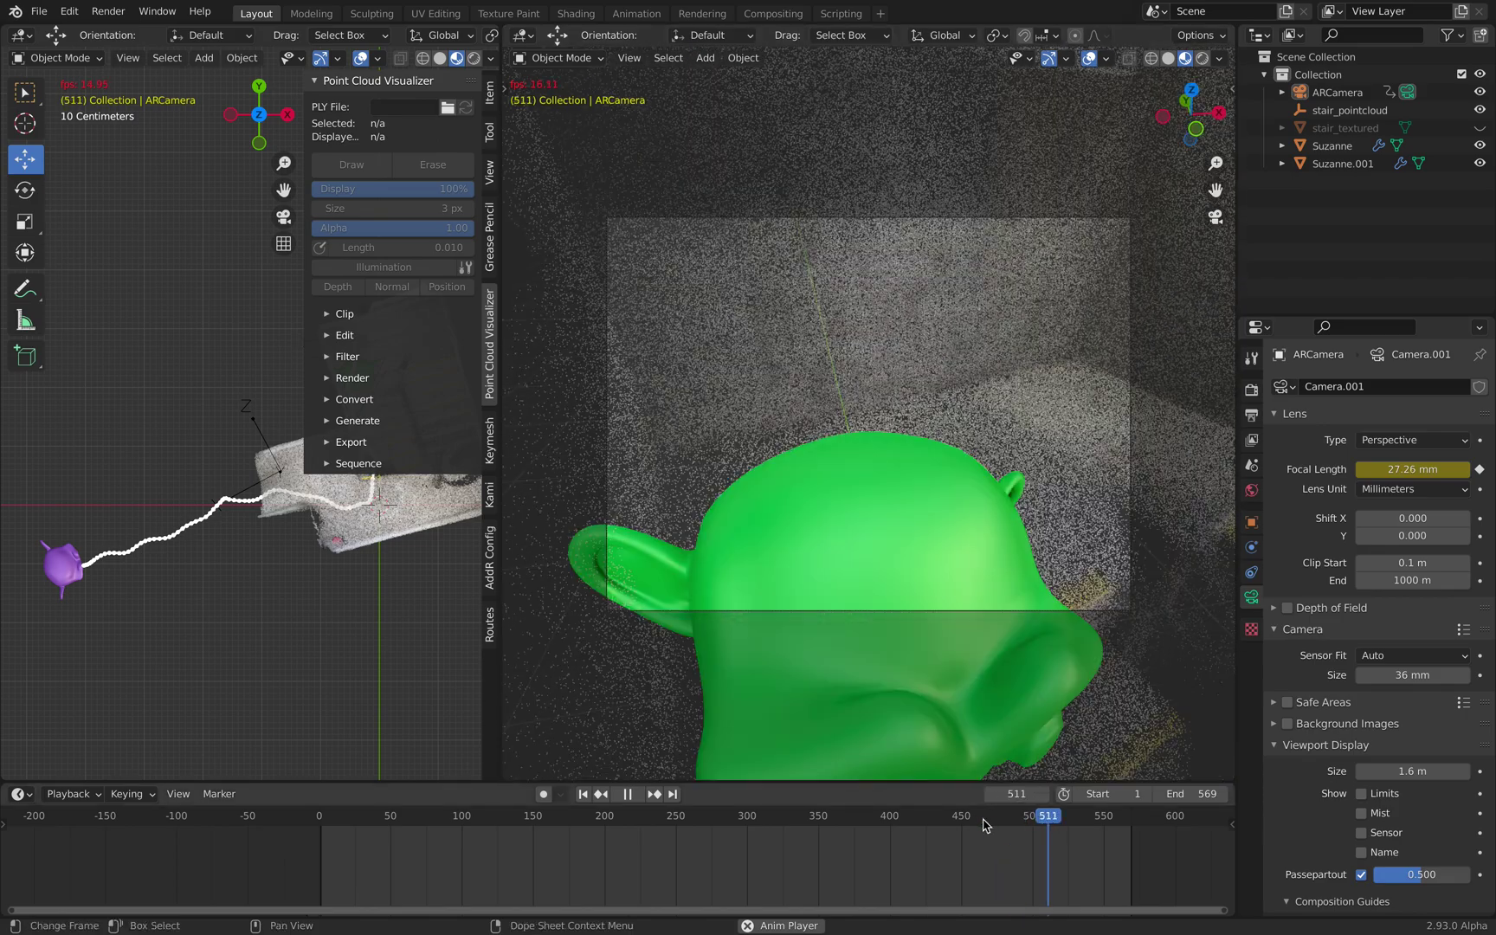
Stop the playback near frame 460 at the green monkey head, show the stair_textured scan and hide stair_pointcloud.
{"action": "left_click", "coordinate": [955, 821]}
{"action": "key", "text": "space"}
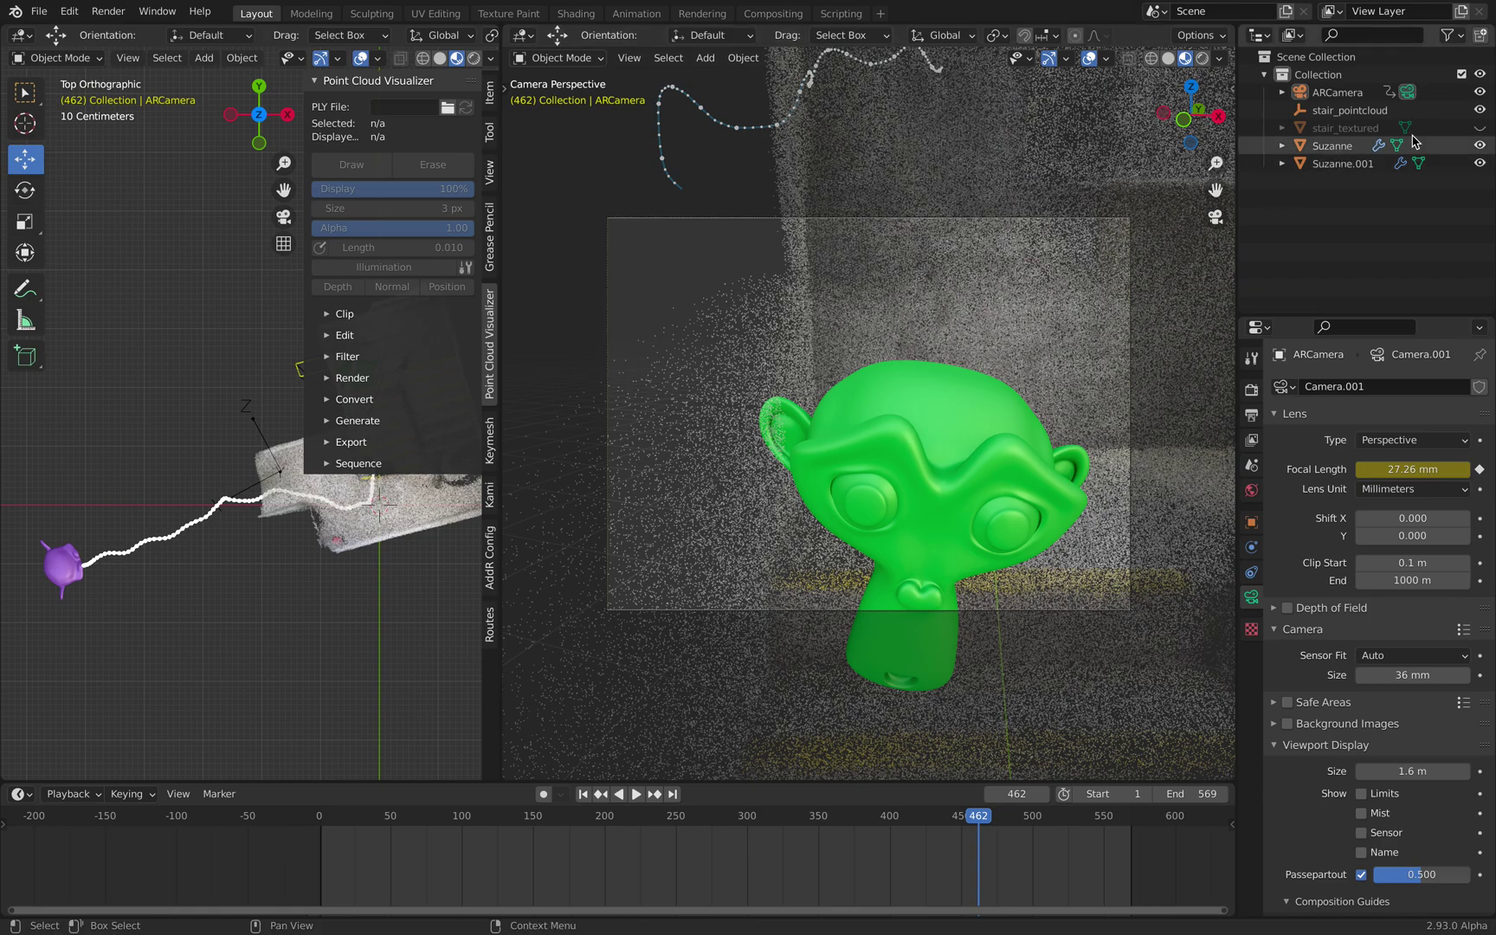
{"action": "left_click", "coordinate": [1480, 127]}
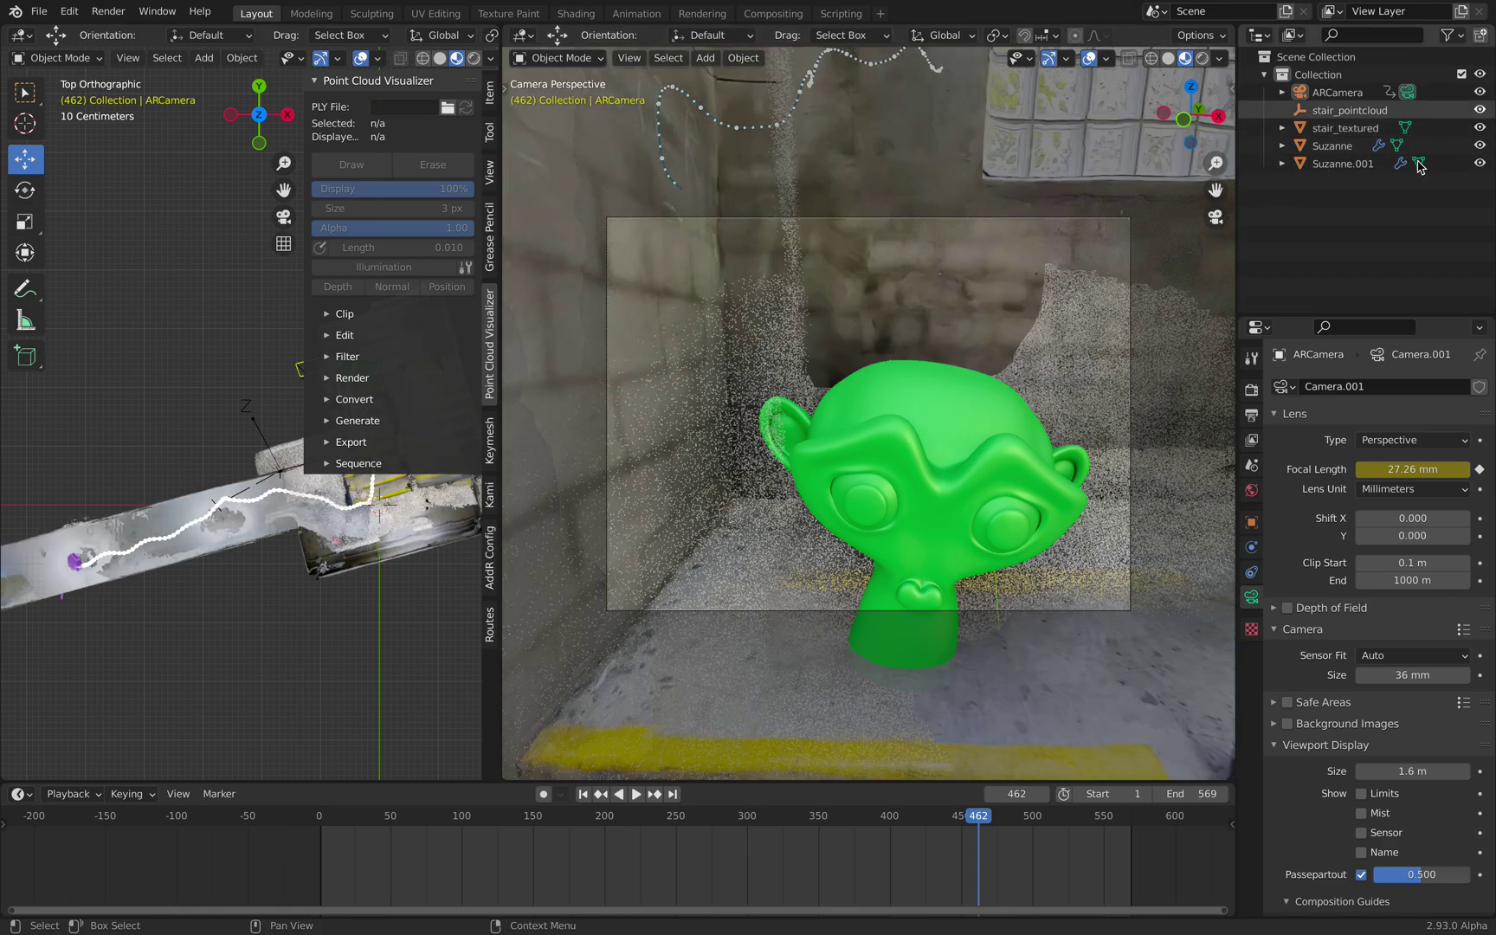
{"action": "left_click", "coordinate": [1480, 110]}
Go to frame 100 and move the purple monkey head up and further along the corridor toward the fire safety door.
{"action": "key", "text": "space"}
{"action": "left_click", "coordinate": [764, 818]}
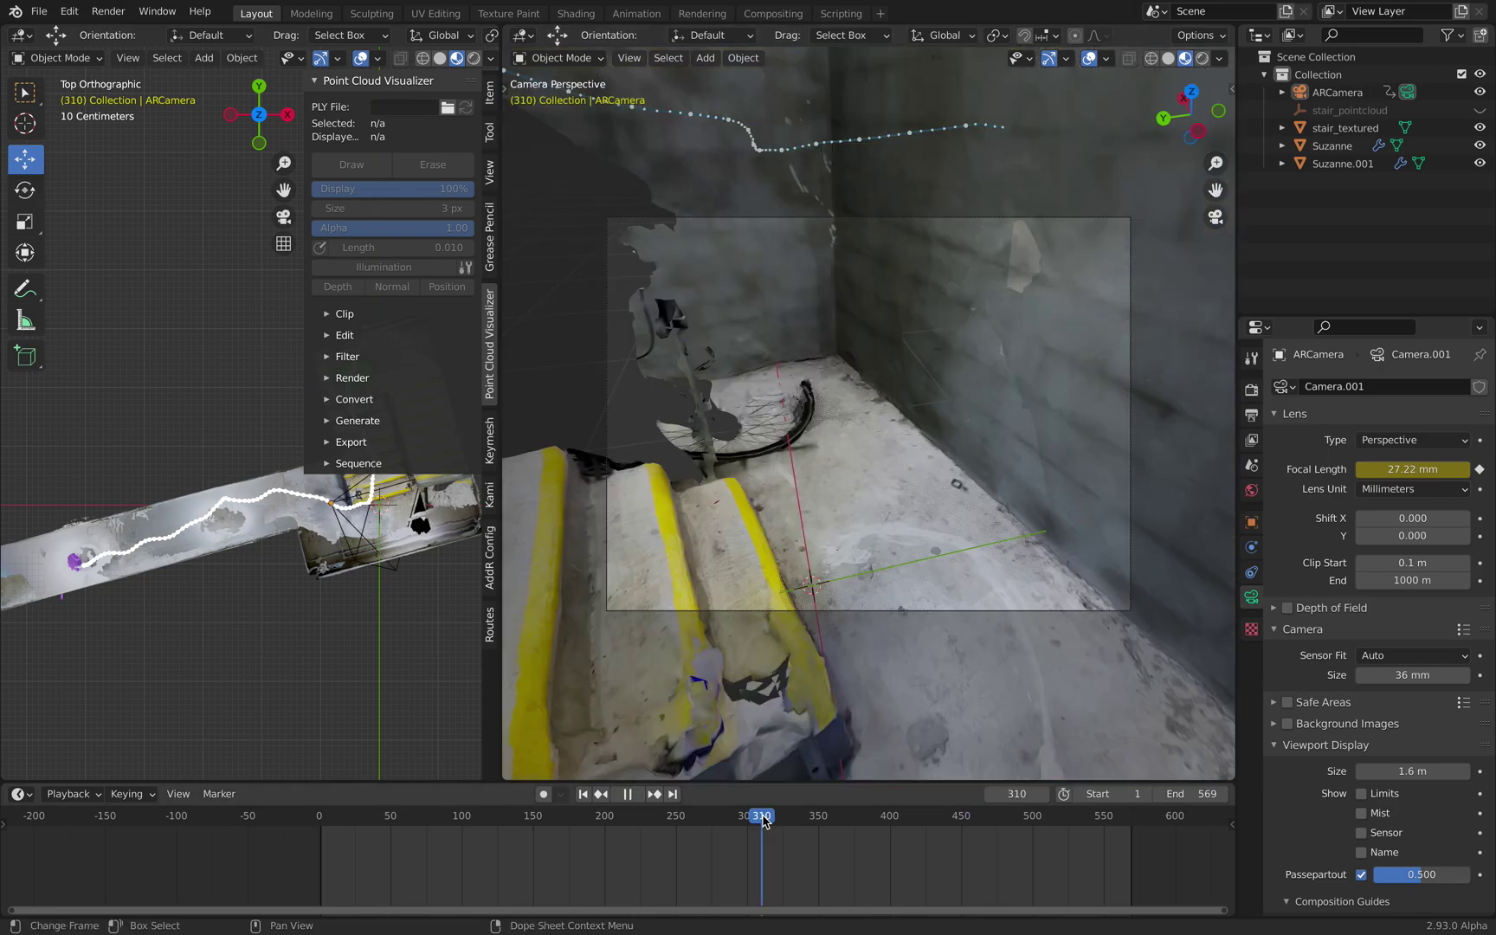
{"action": "left_click_drag", "start_coordinate": [764, 821], "coordinate": [463, 814]}
{"action": "key", "text": "space"}
{"action": "left_click", "coordinate": [907, 517]}
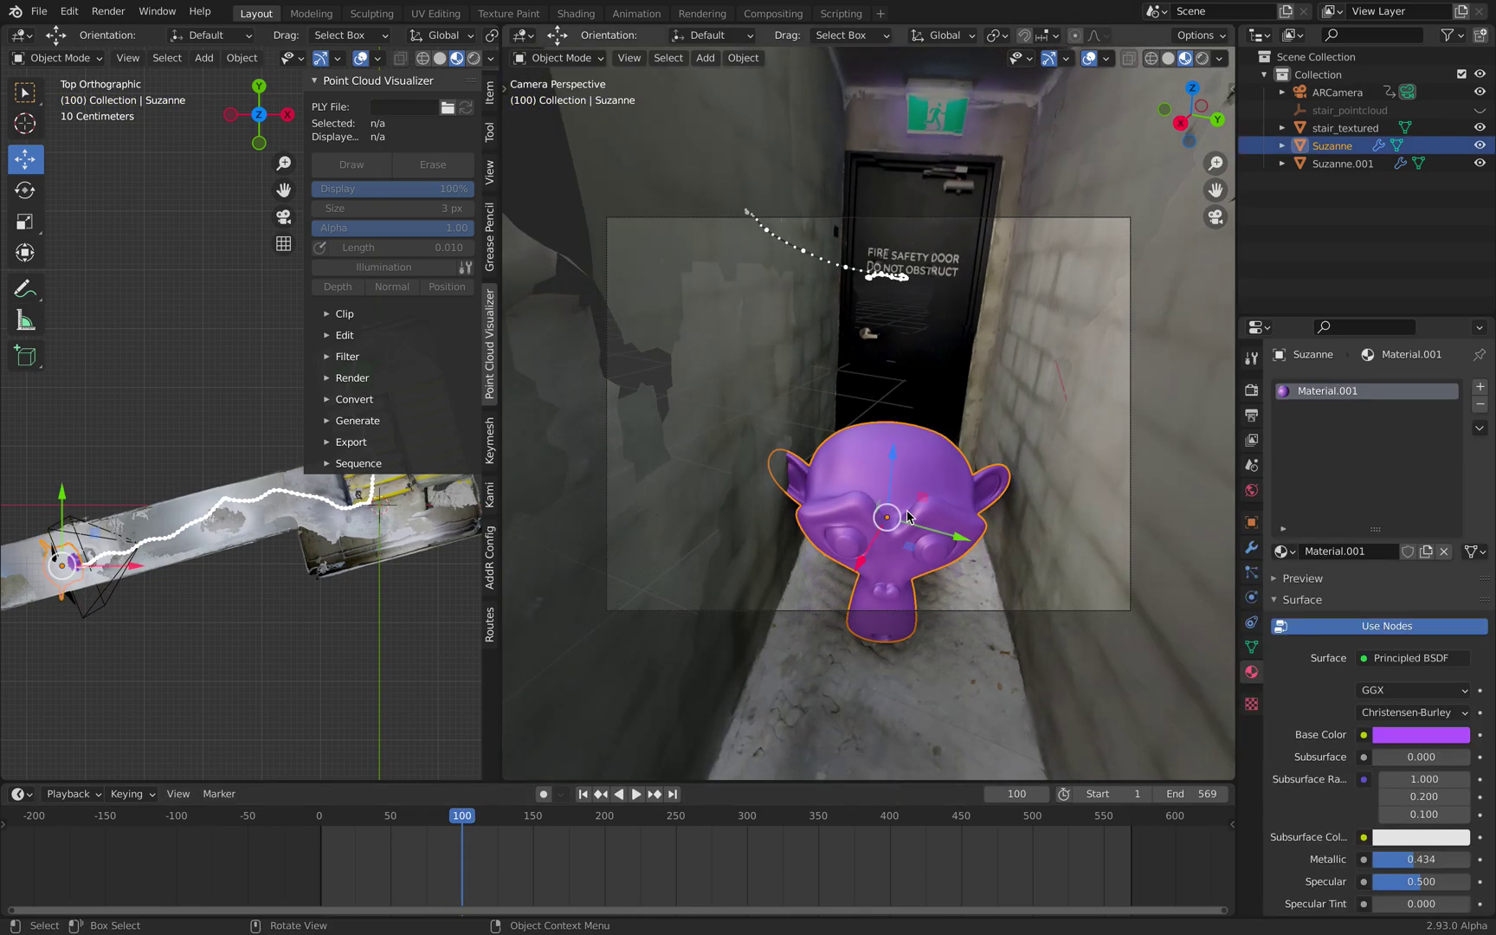
{"action": "left_click_drag", "start_coordinate": [916, 507], "coordinate": [924, 468]}
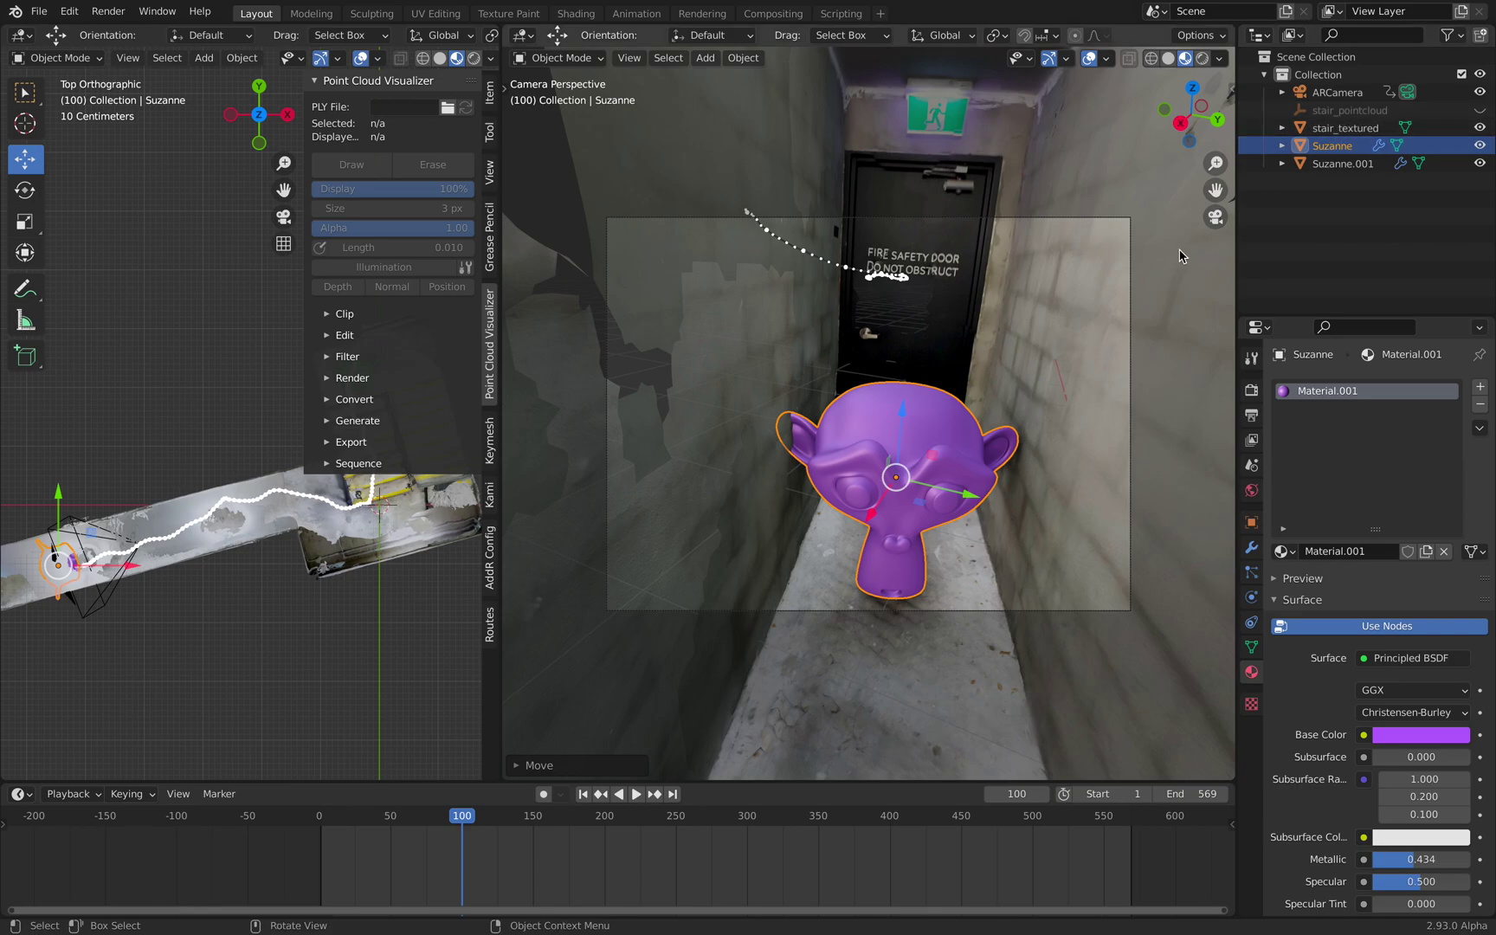
{"action": "key", "text": "g"}
{"action": "left_click", "coordinate": [972, 438]}
Scale the purple monkey head to about 0.76 and move it down about 0.22 m toward the corridor floor.
{"action": "key", "text": "s"}
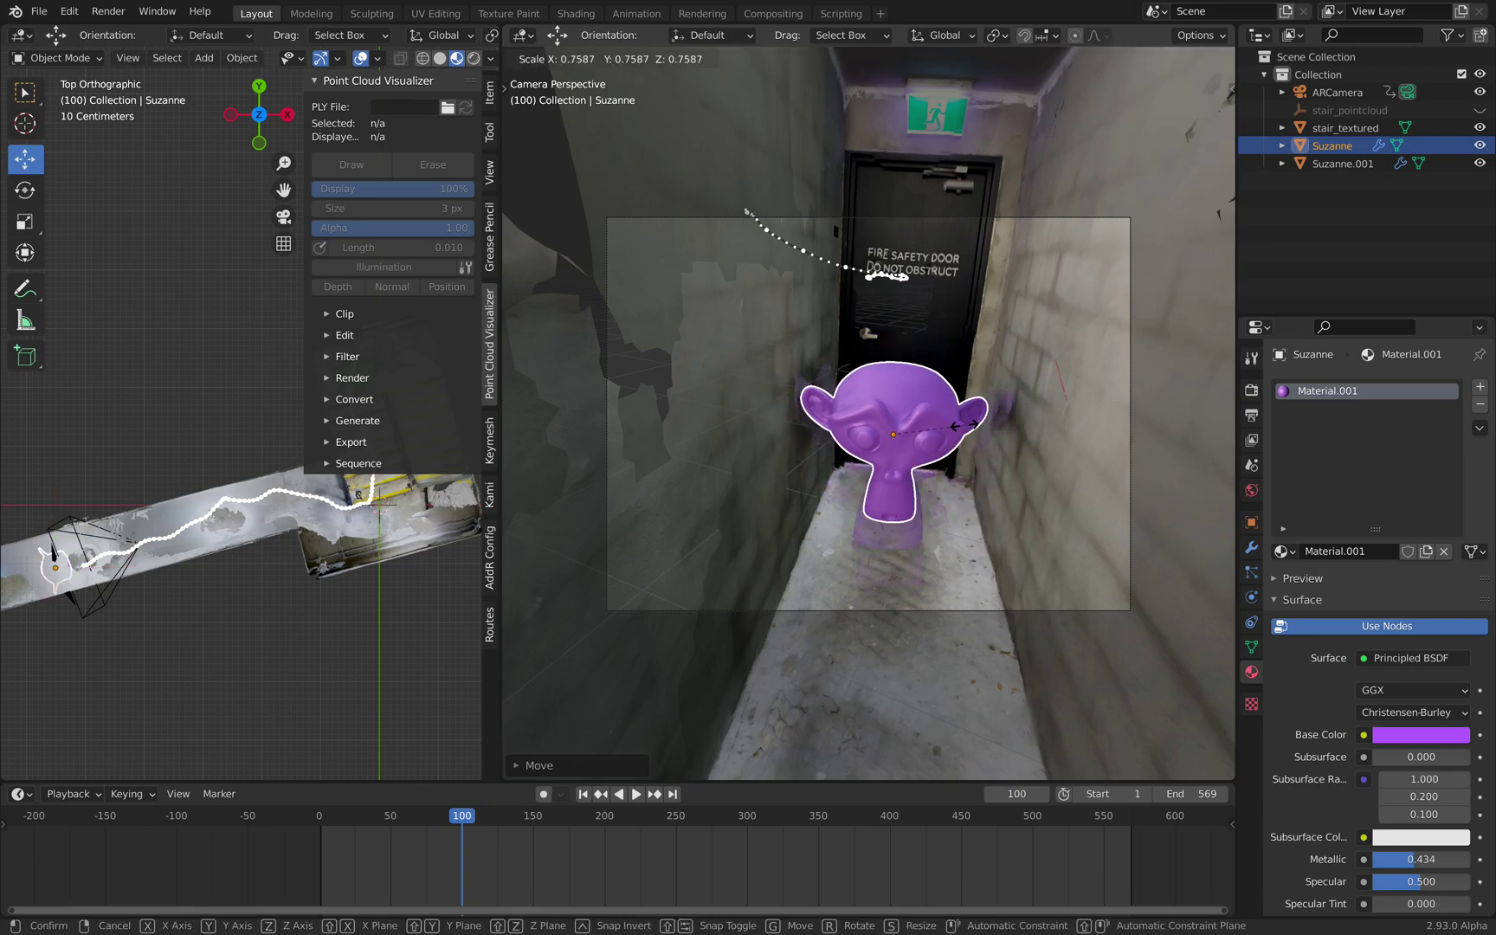
{"action": "left_click", "coordinate": [967, 435]}
{"action": "key", "text": "g"}
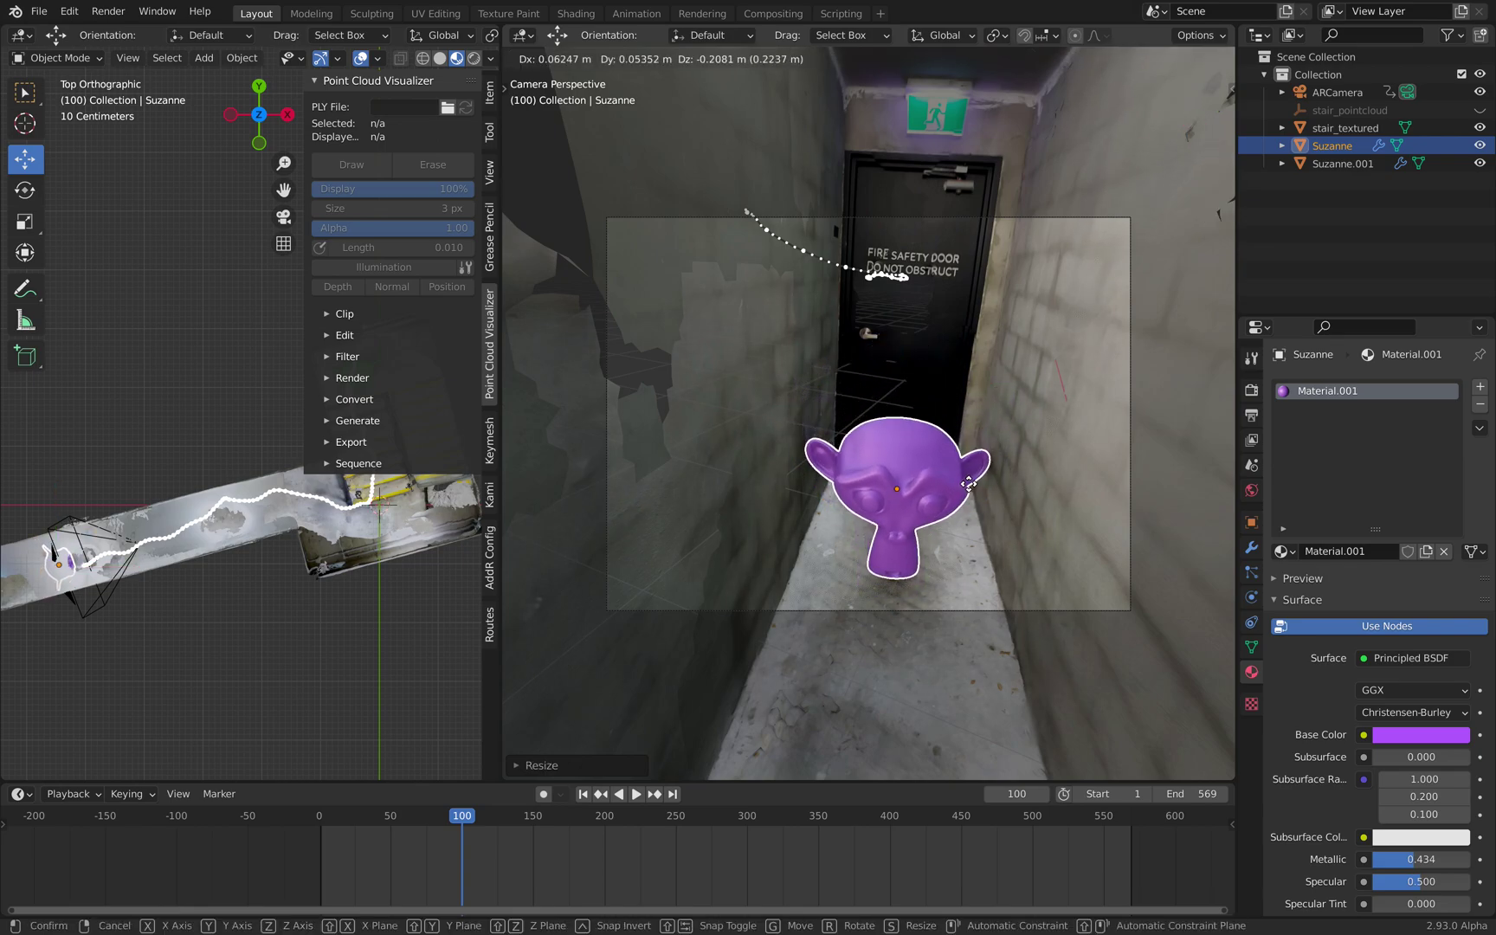
{"action": "left_click", "coordinate": [971, 491]}
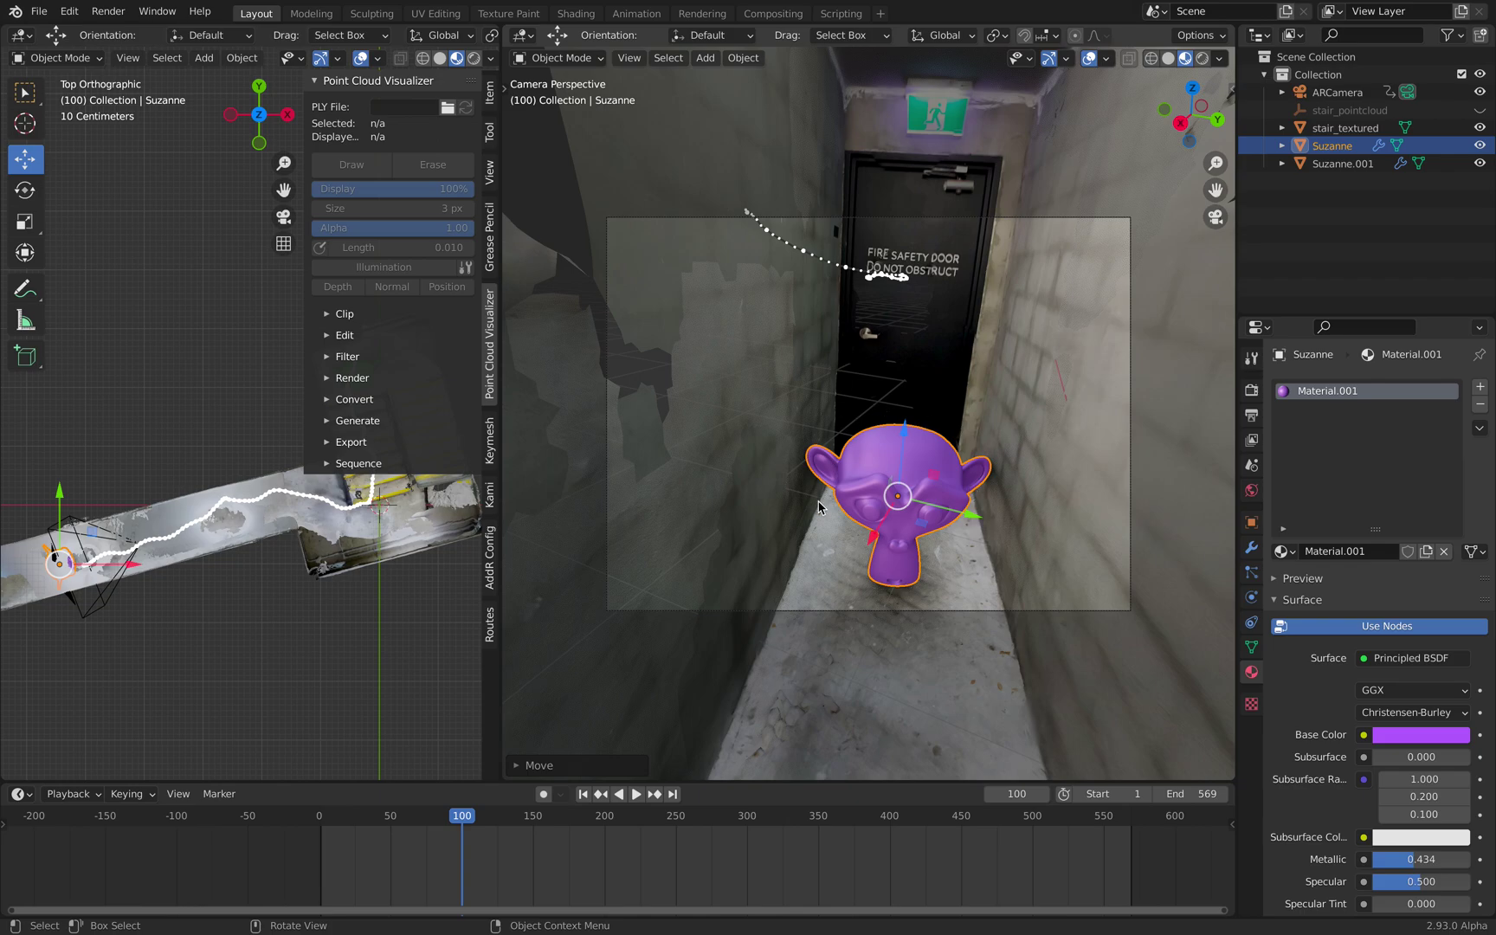
Play the ARCamera animation through the textured stair scan, skipping ahead in stages to the green monkey head around frame 438.
{"action": "key", "text": "space"}
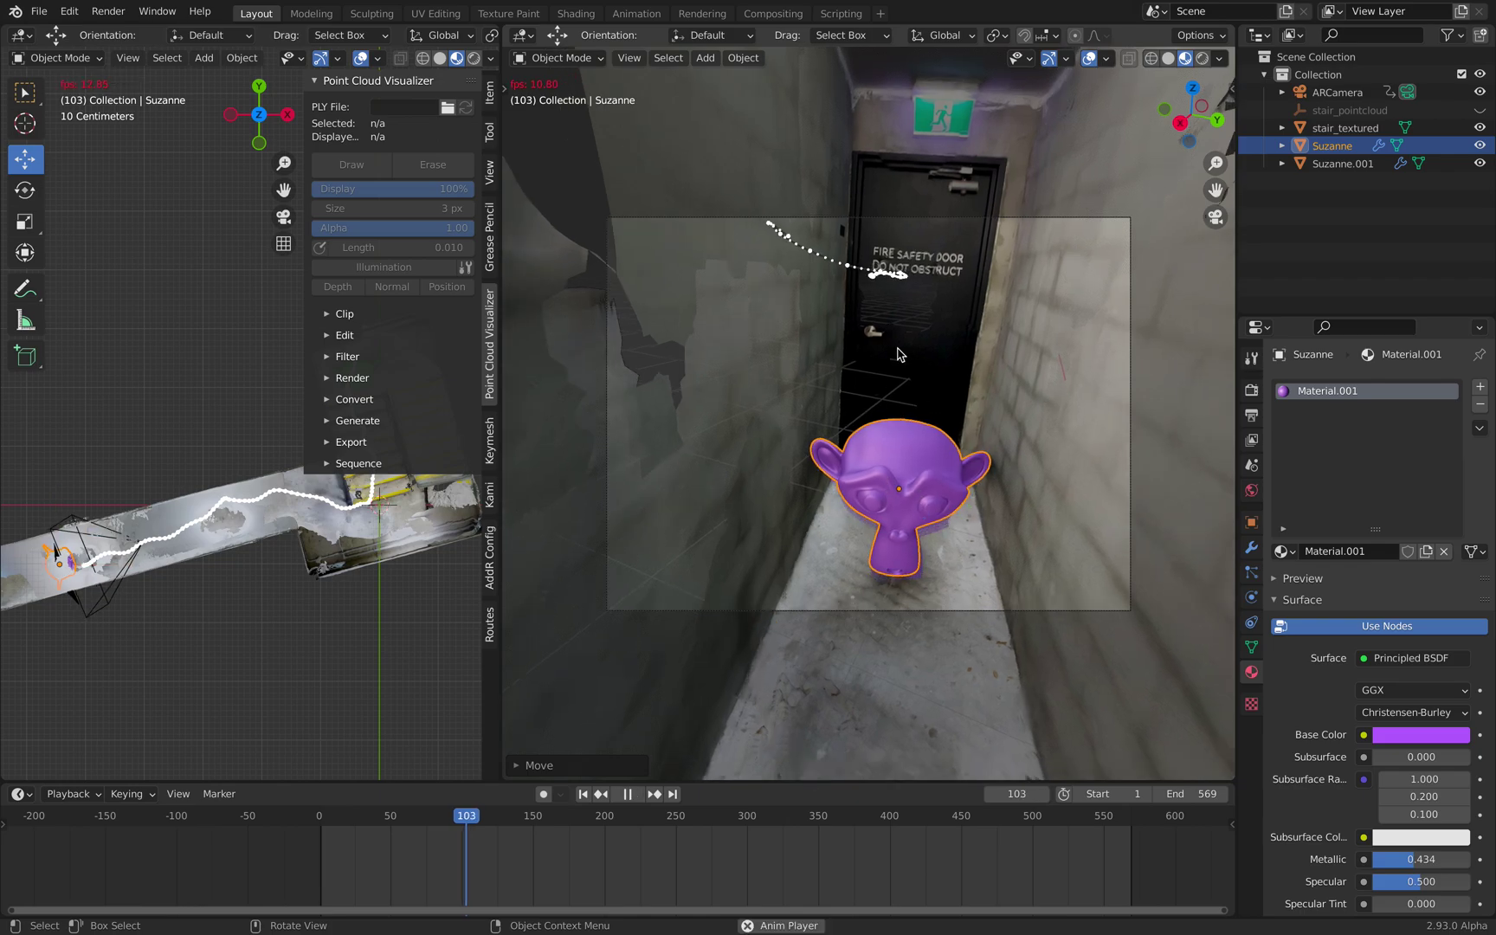
{"action": "left_click", "coordinate": [774, 324]}
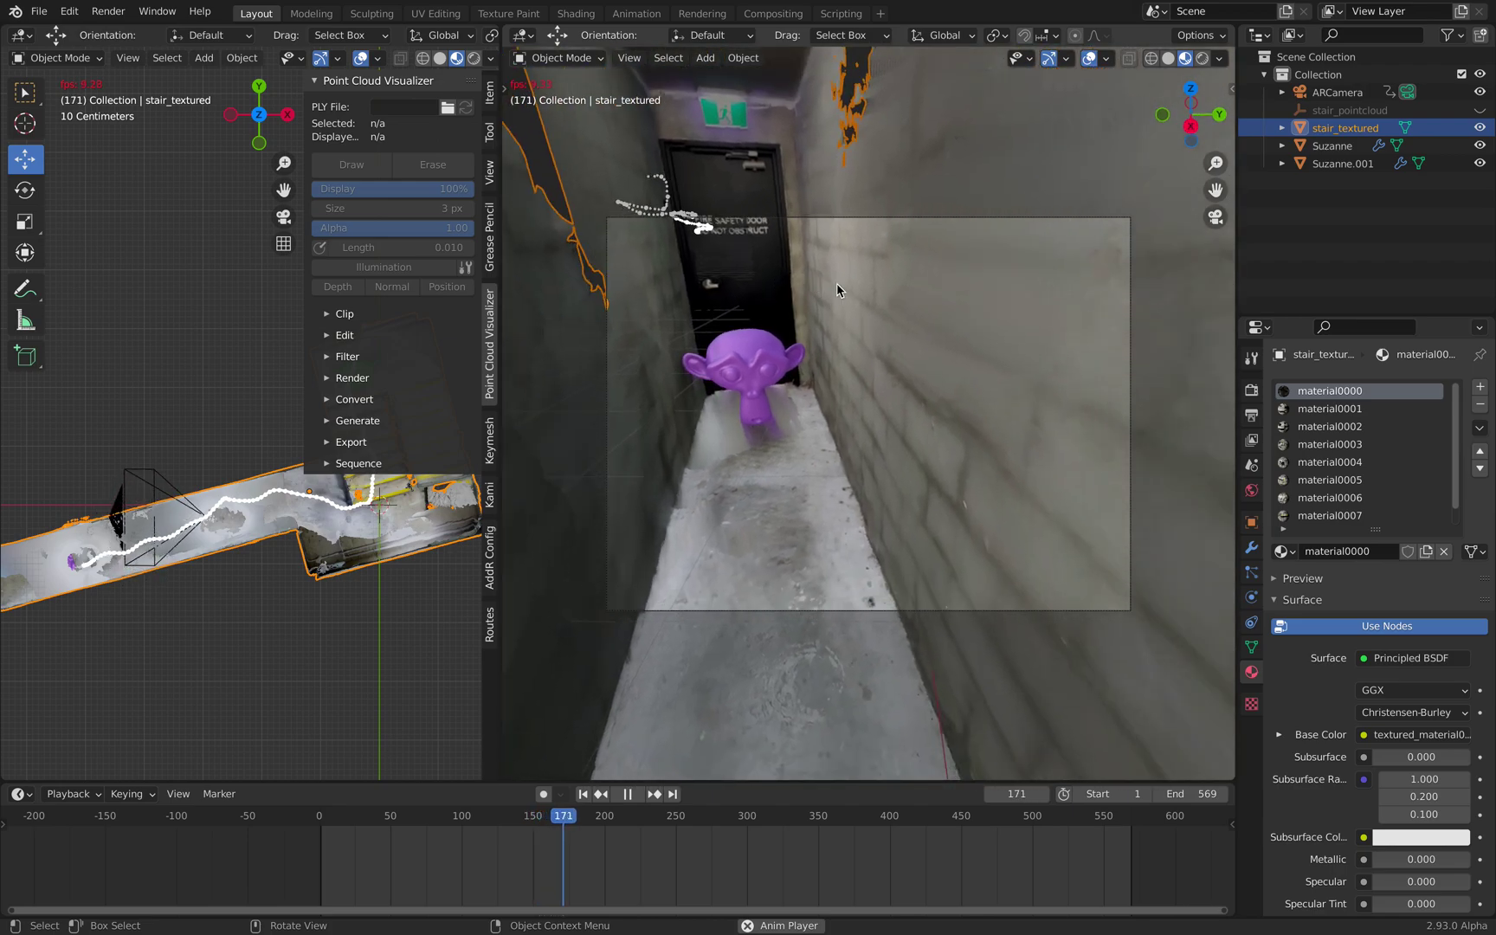
{"action": "key", "text": "ctrl+alt+space"}
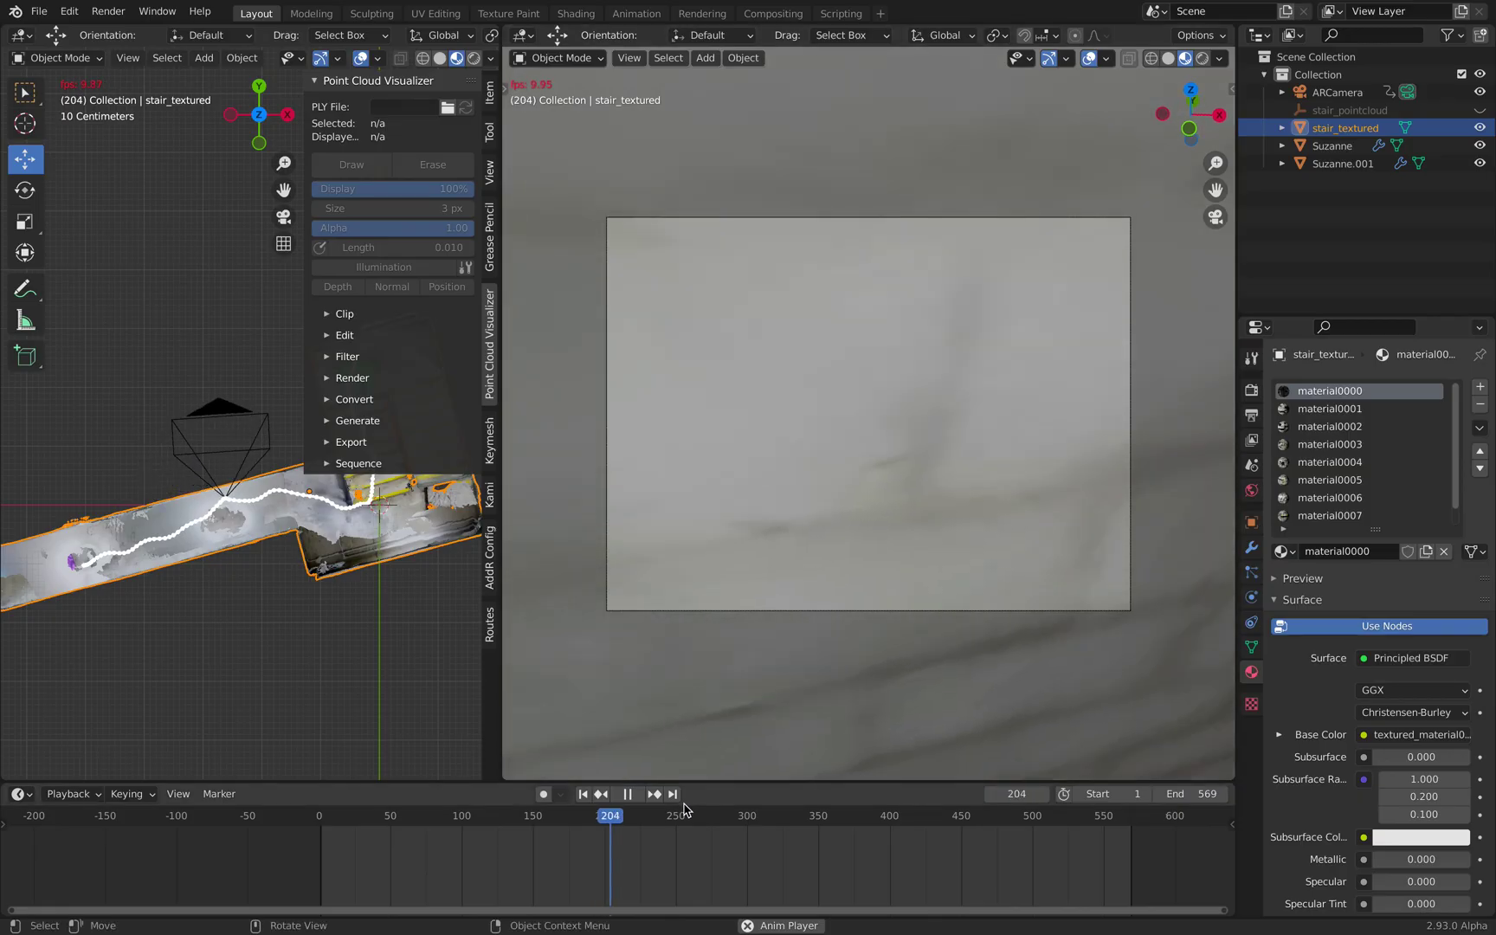
{"action": "left_click", "coordinate": [691, 818]}
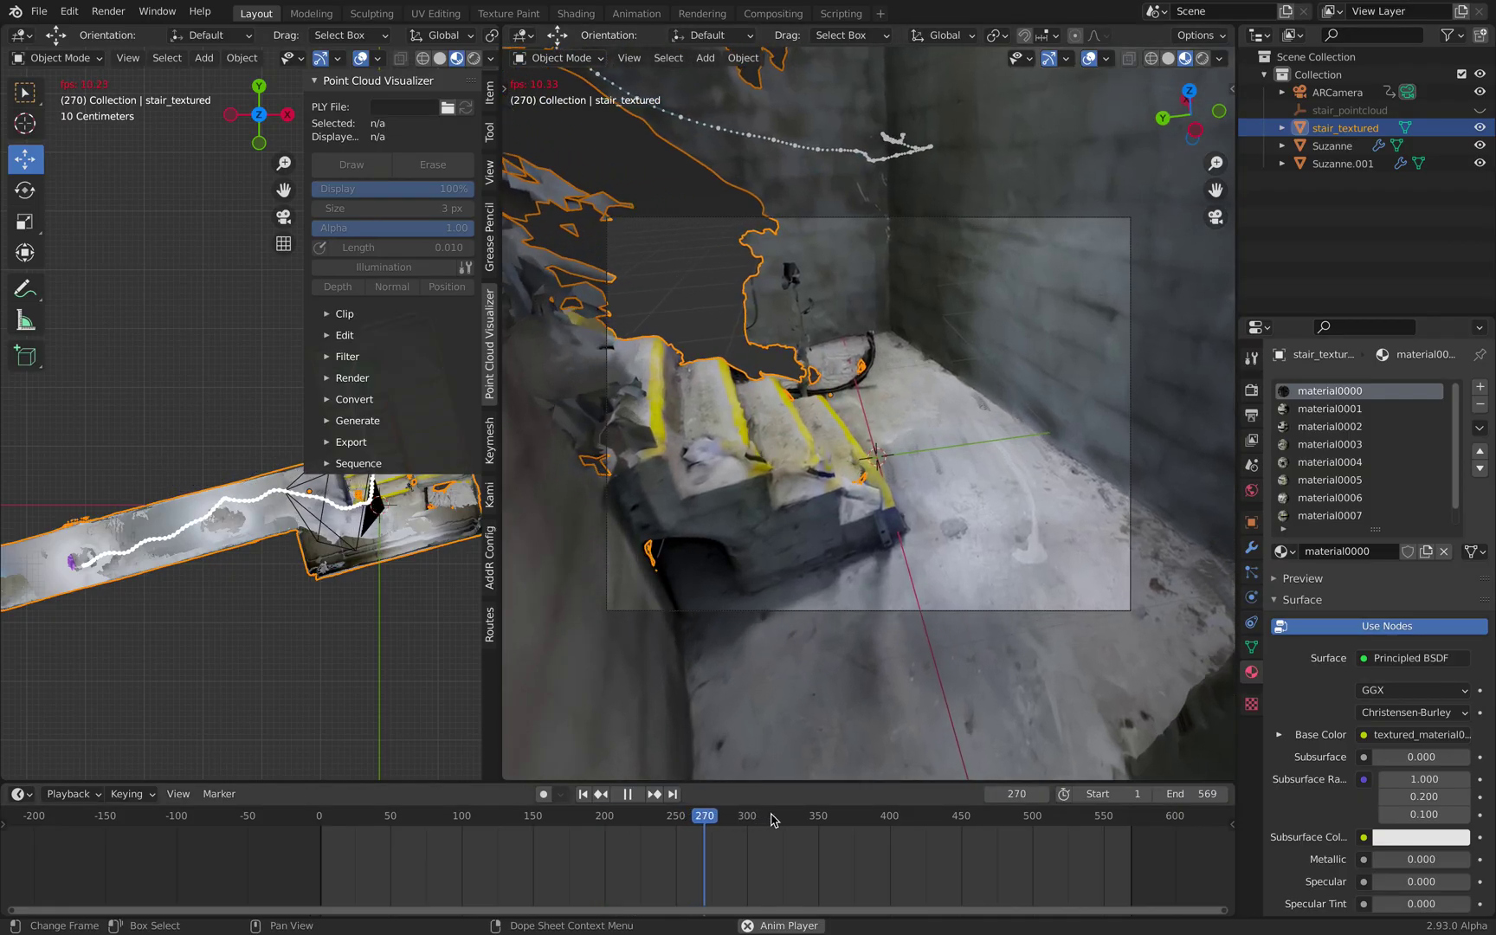
{"action": "left_click", "coordinate": [774, 818]}
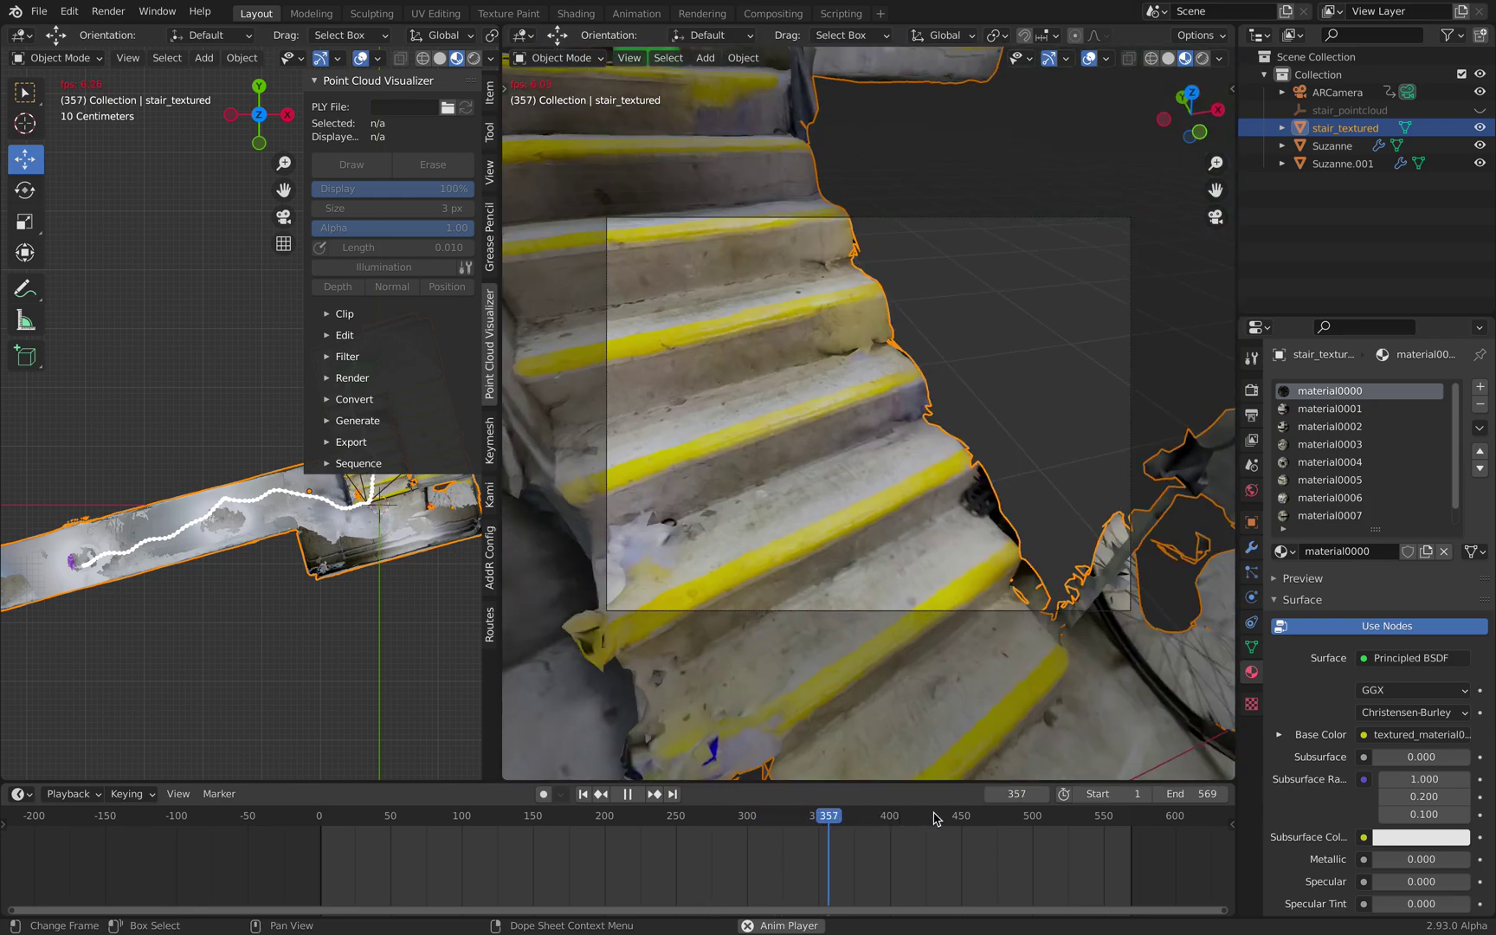
{"action": "left_click", "coordinate": [934, 816]}
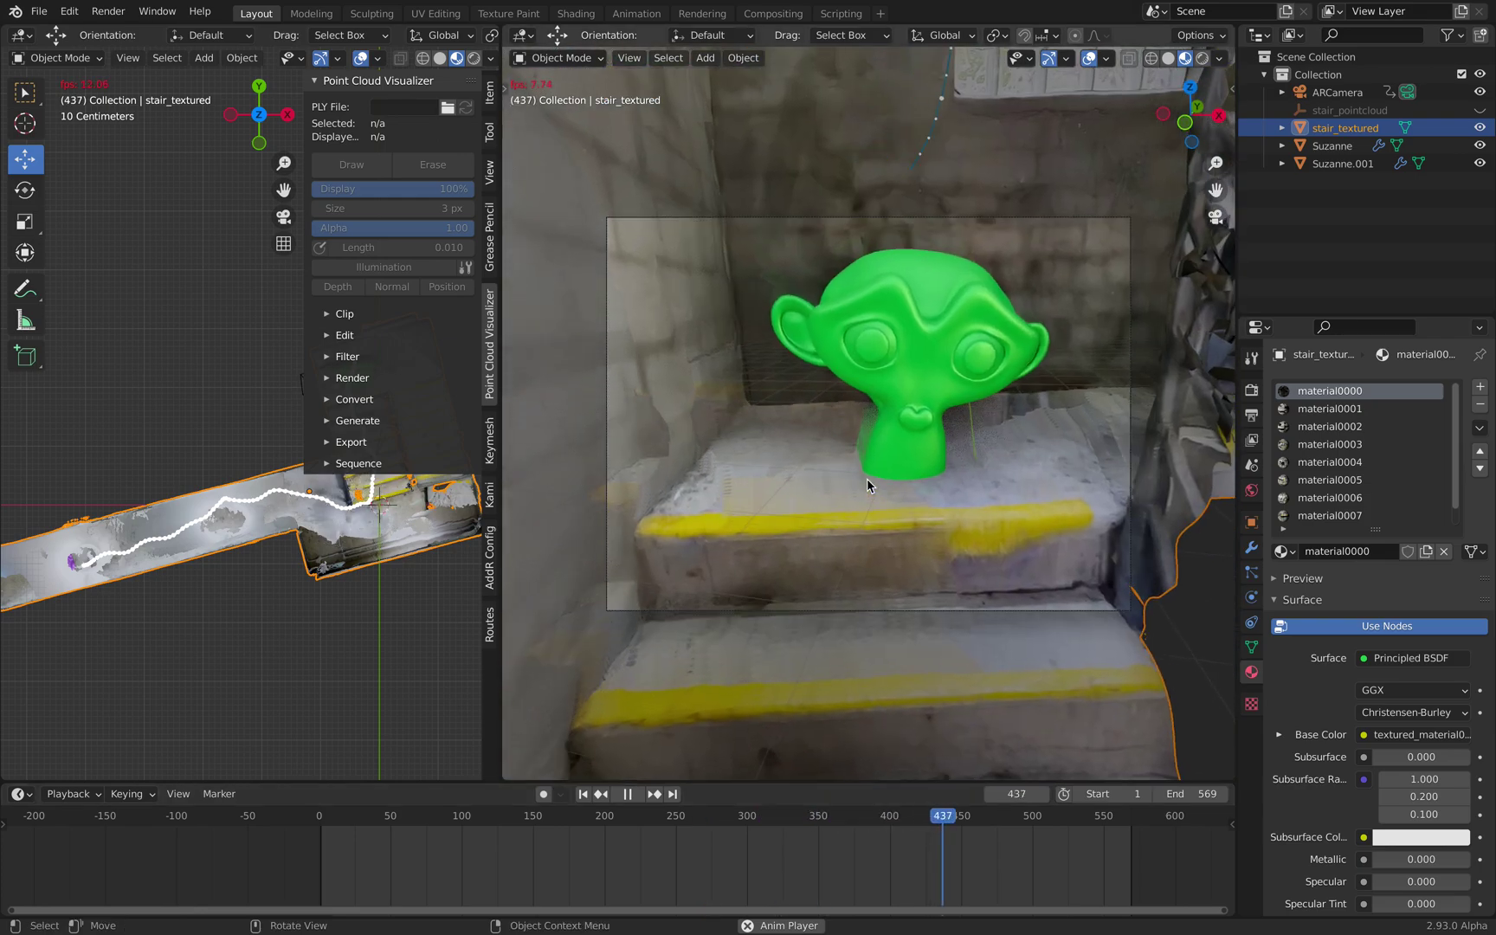
{"action": "key", "text": "space"}
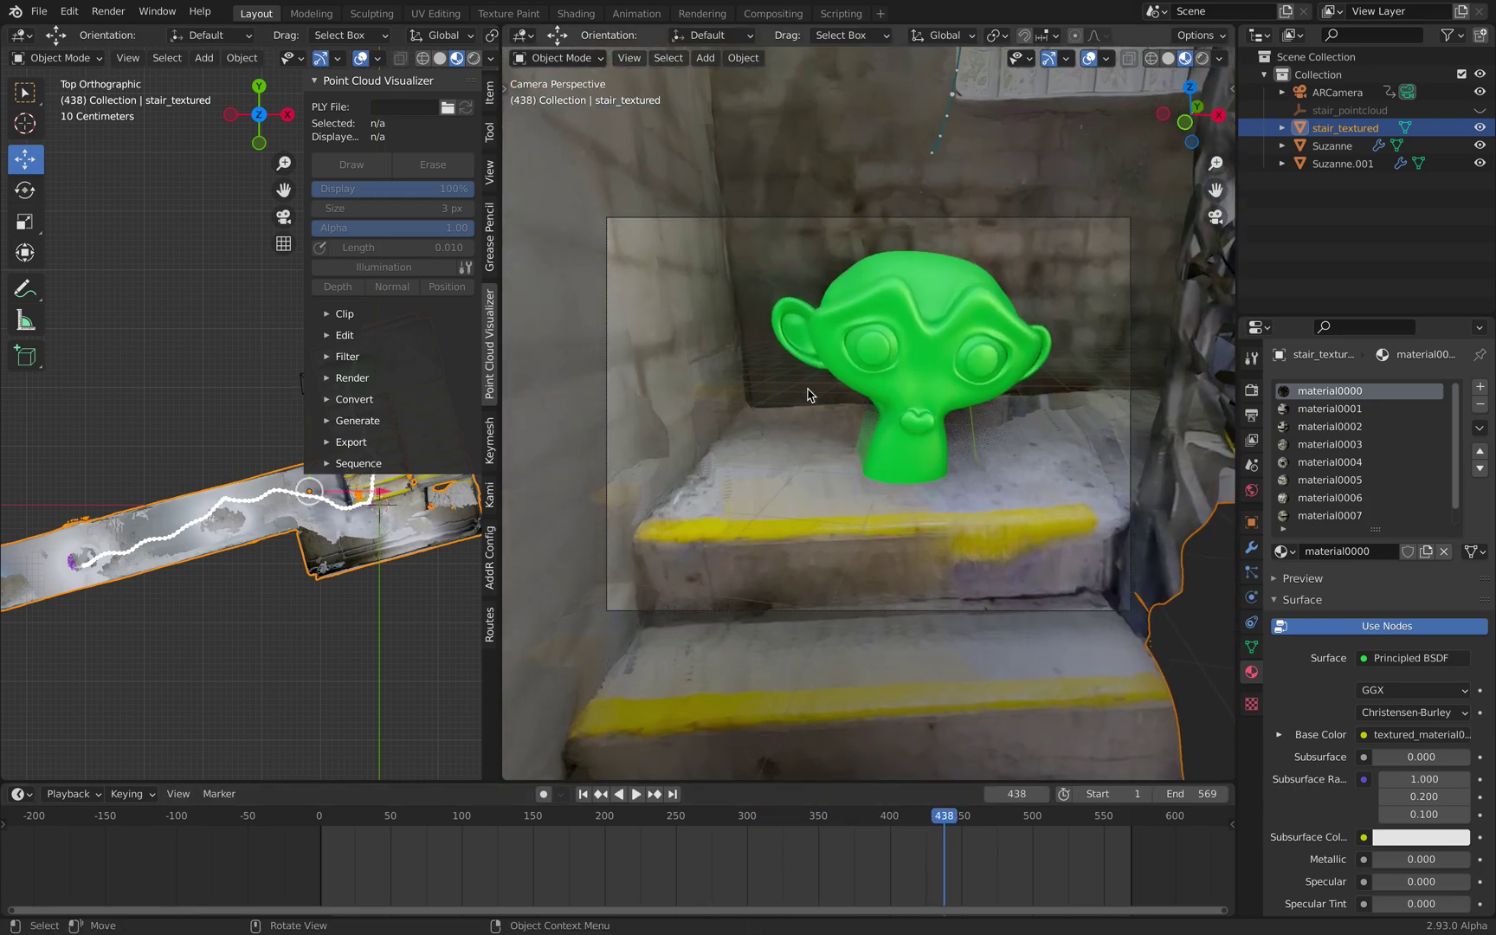
Start a new file without saving the changes to stair_test_001.blend and delete all the default objects.
{"action": "left_click", "coordinate": [41, 12]}
{"action": "mouse_move", "coordinate": [63, 31]}
{"action": "left_click", "coordinate": [236, 34]}
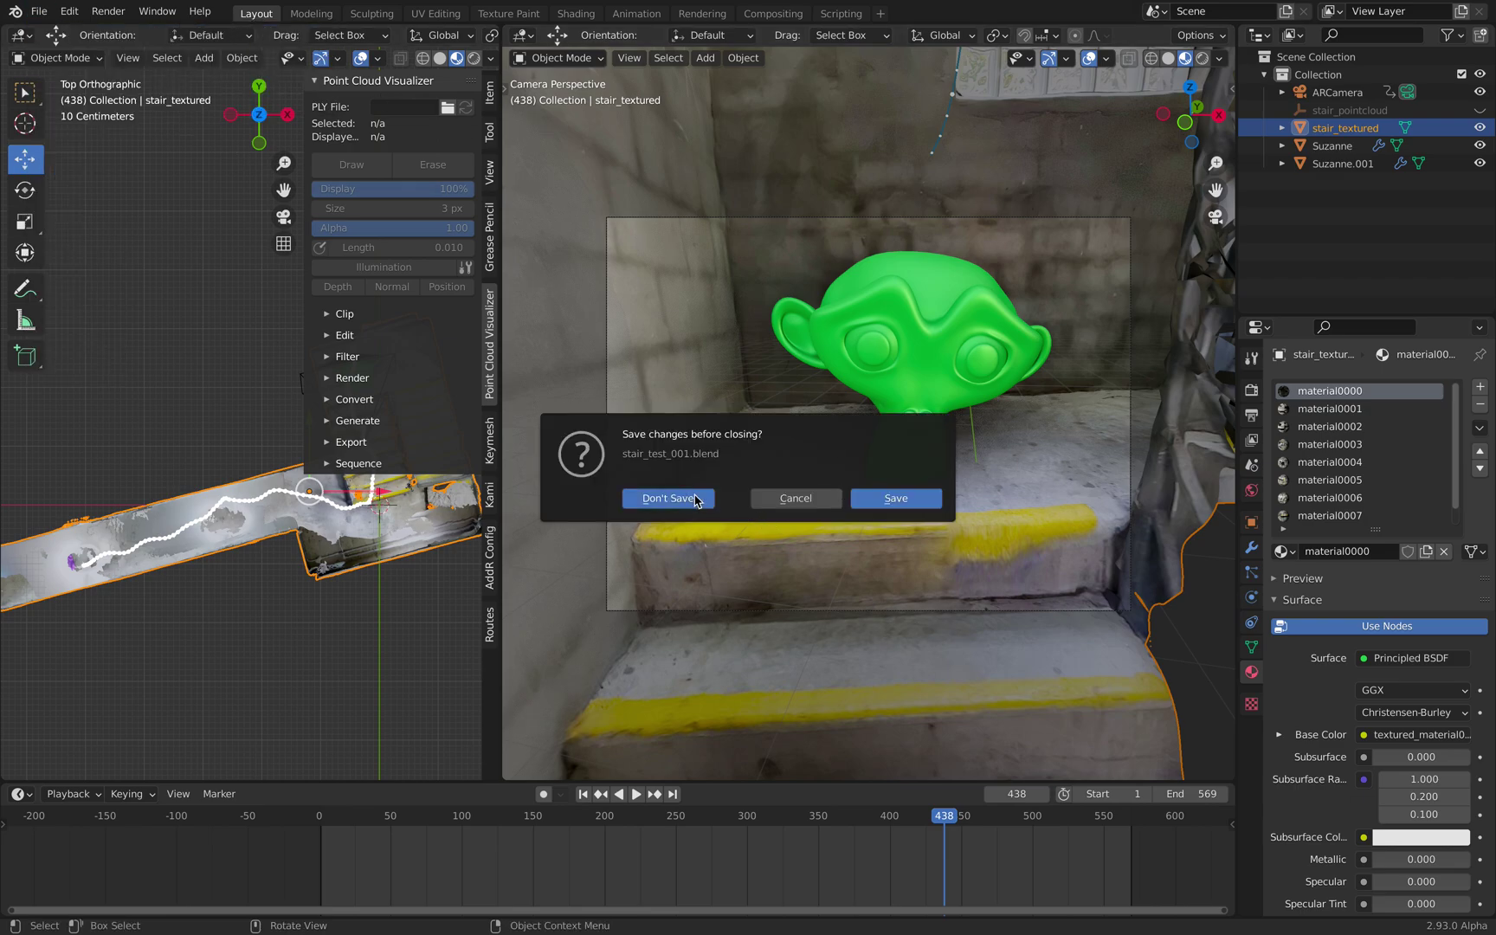
{"action": "left_click", "coordinate": [669, 499]}
{"action": "key", "text": "a"}
{"action": "key", "text": "Delete"}
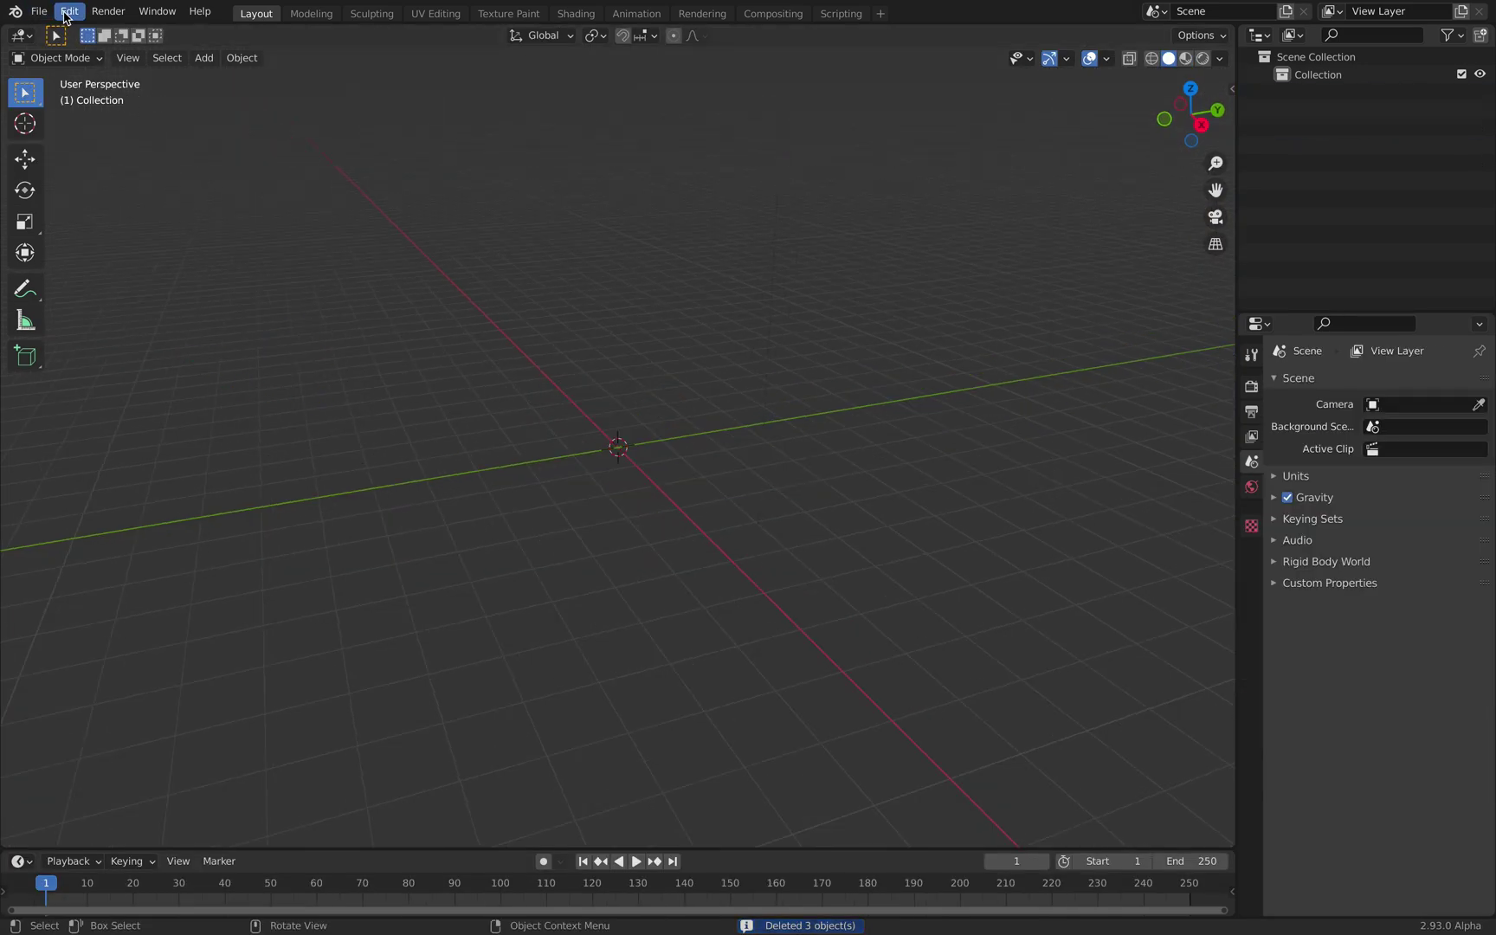
Open the add-on preferences and search the add-ons for "camtra" and "hit".
{"action": "left_click", "coordinate": [66, 16]}
{"action": "left_click", "coordinate": [130, 285]}
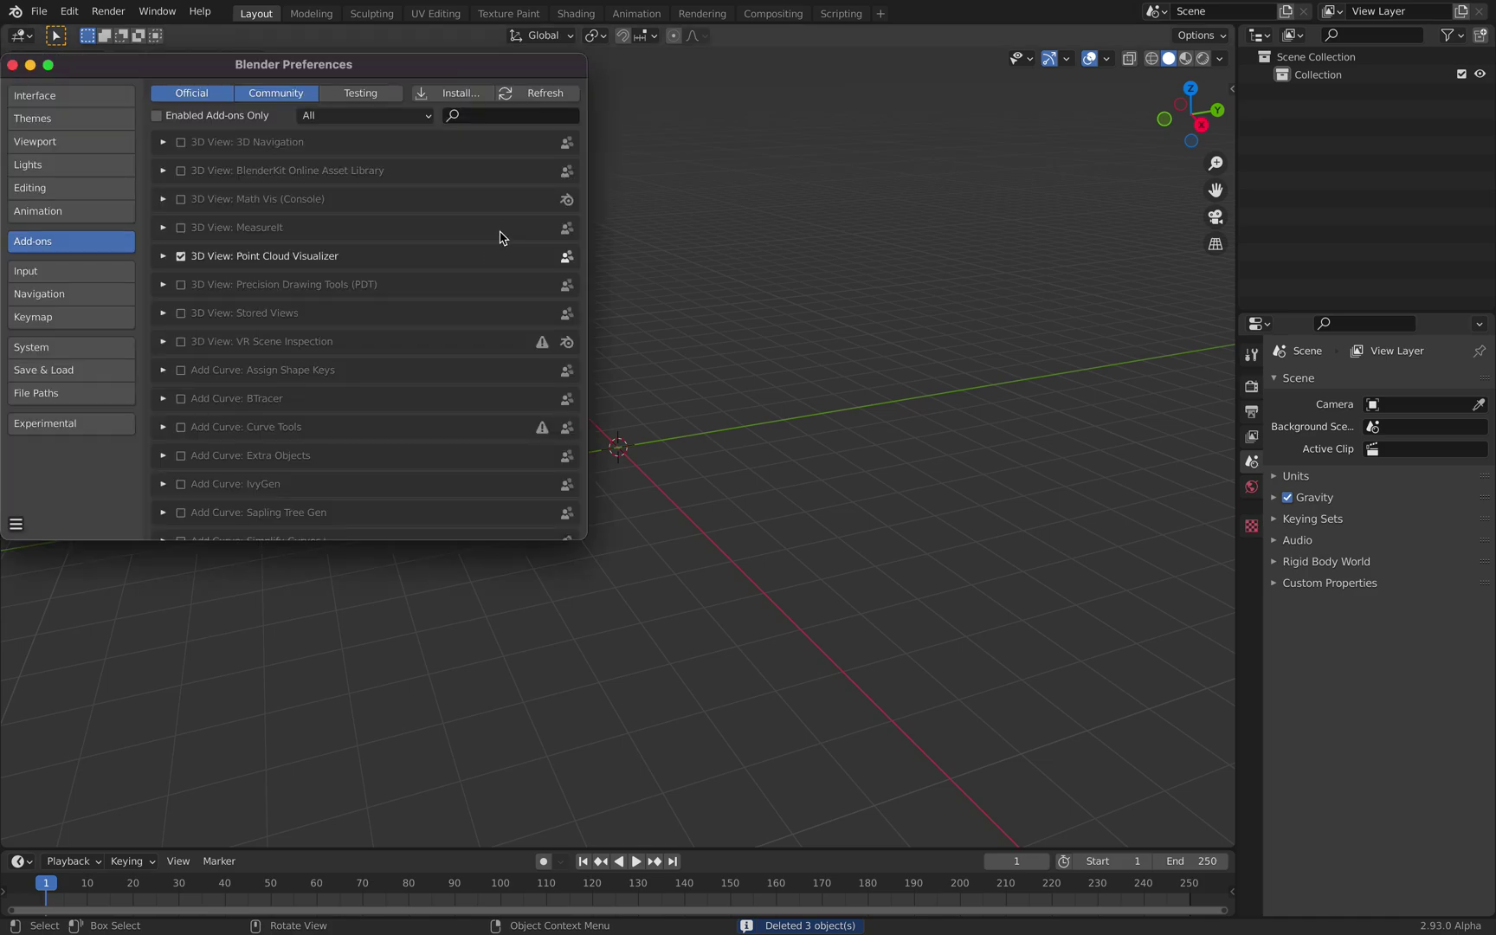
{"action": "left_click", "coordinate": [543, 117]}
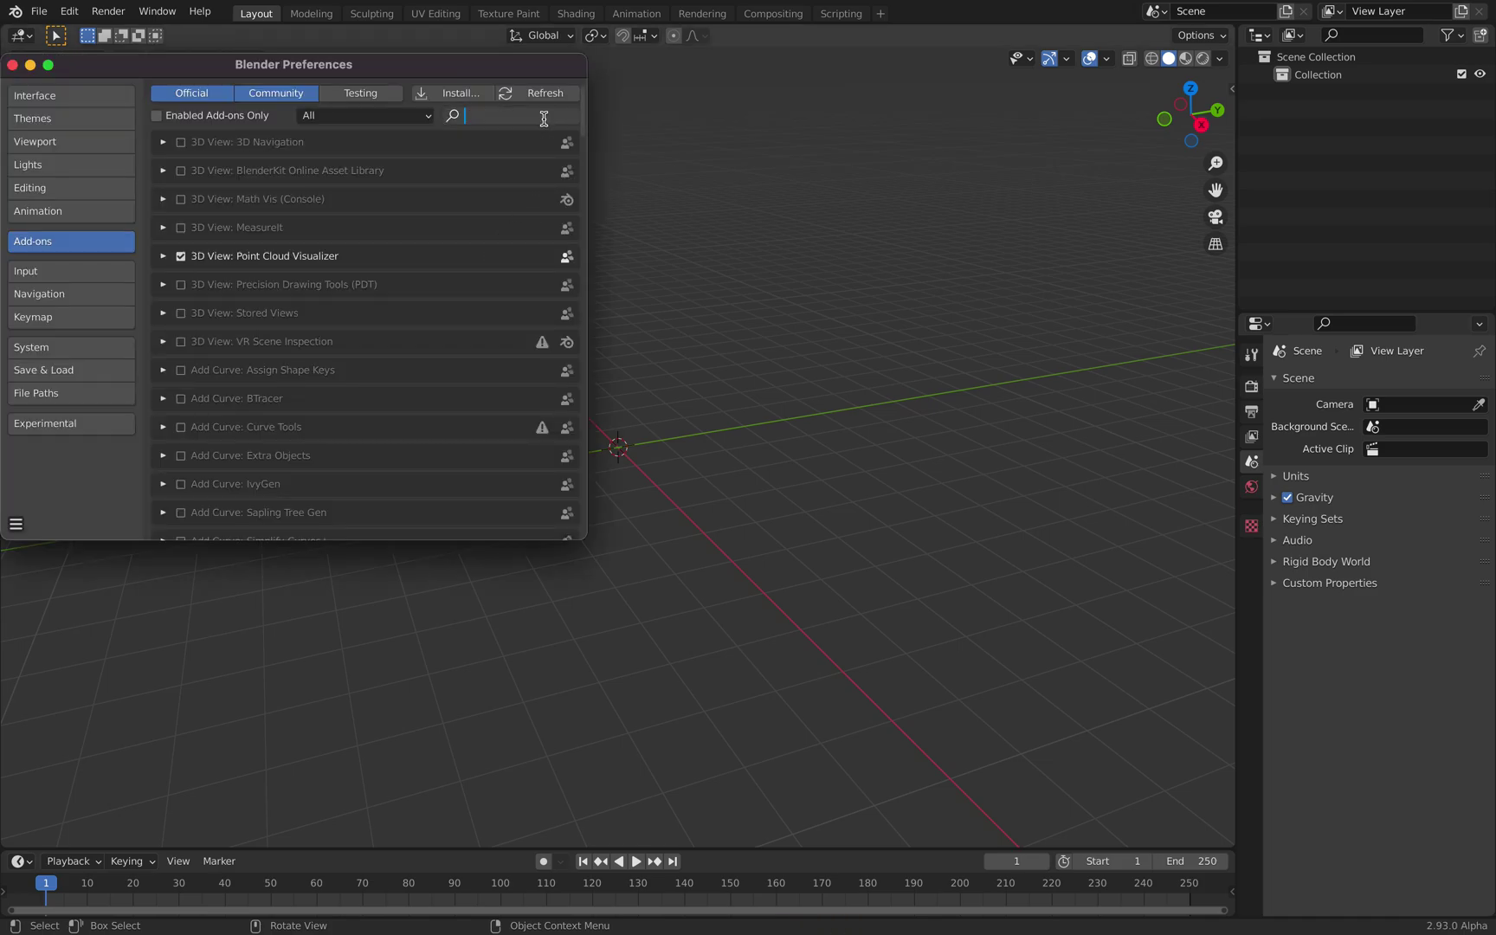
{"action": "type", "text": "camt"}
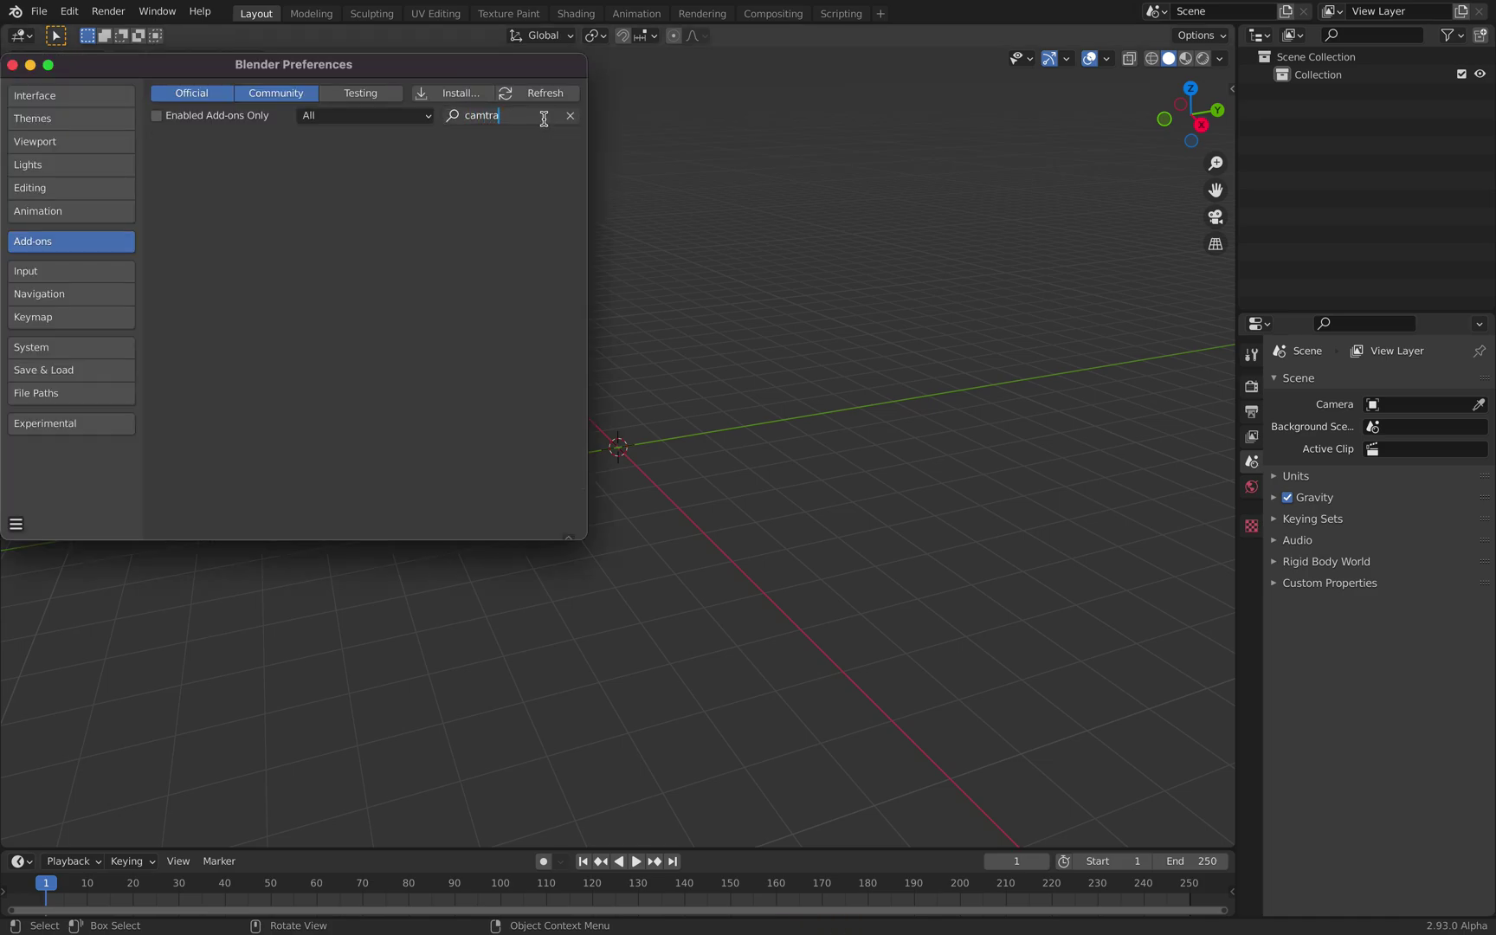
{"action": "type", "text": "ra"}
{"action": "key", "text": "ctrl+BackSpace"}
{"action": "type", "text": "hit"}
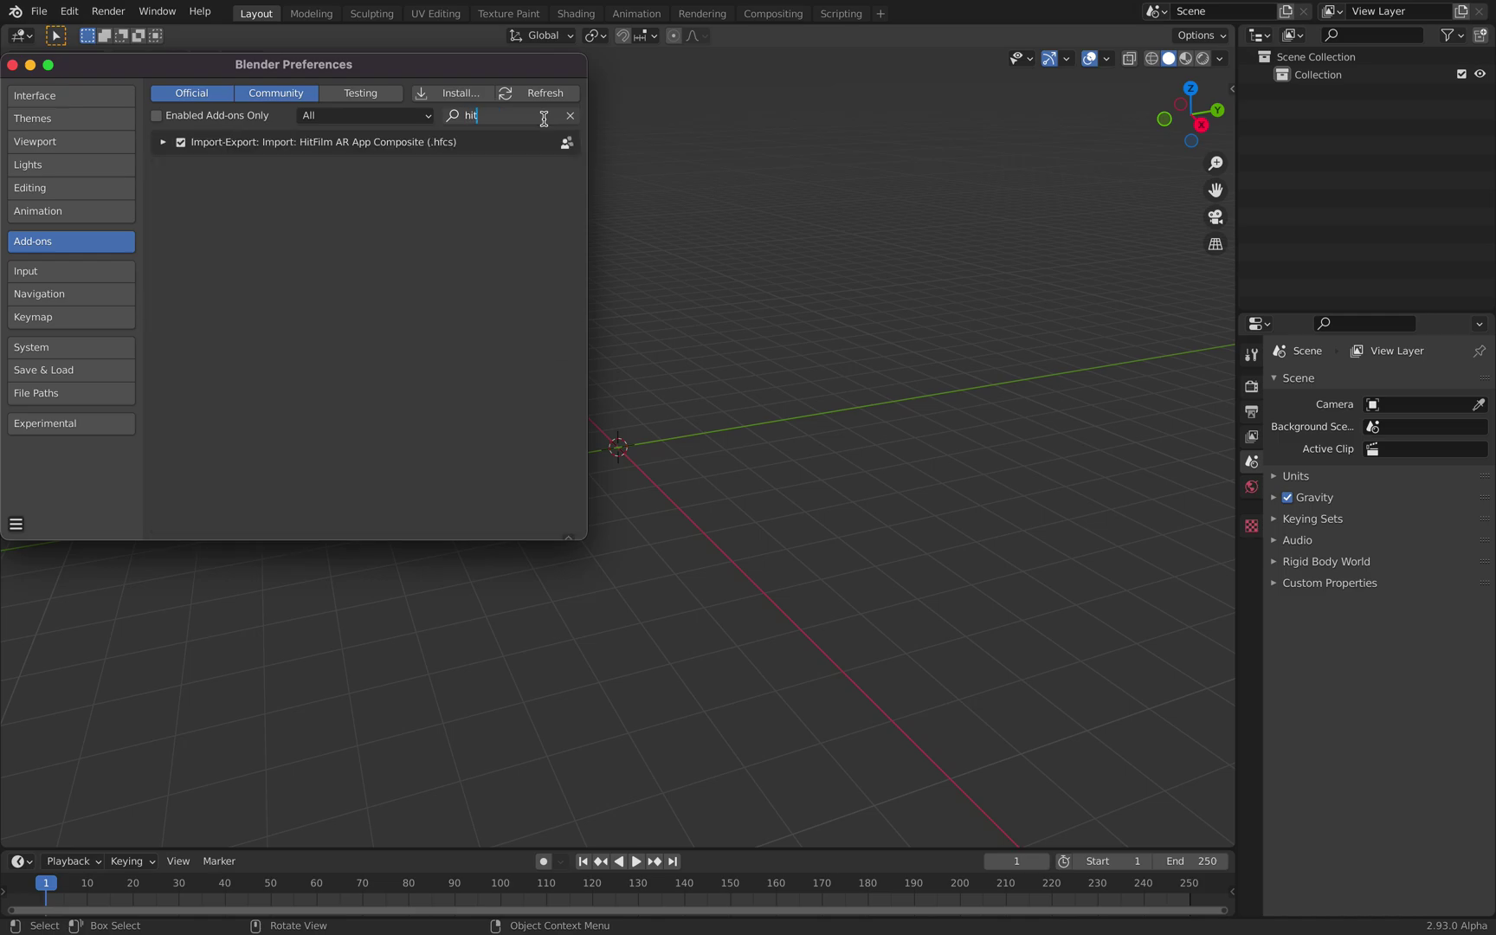
Examine the details of the HitFilm AR App Composite (.hfcs) importer in an enlarged preferences window, closing it when done.
{"action": "left_click", "coordinate": [163, 142]}
{"action": "left_click_drag", "start_coordinate": [255, 74], "coordinate": [549, 178]}
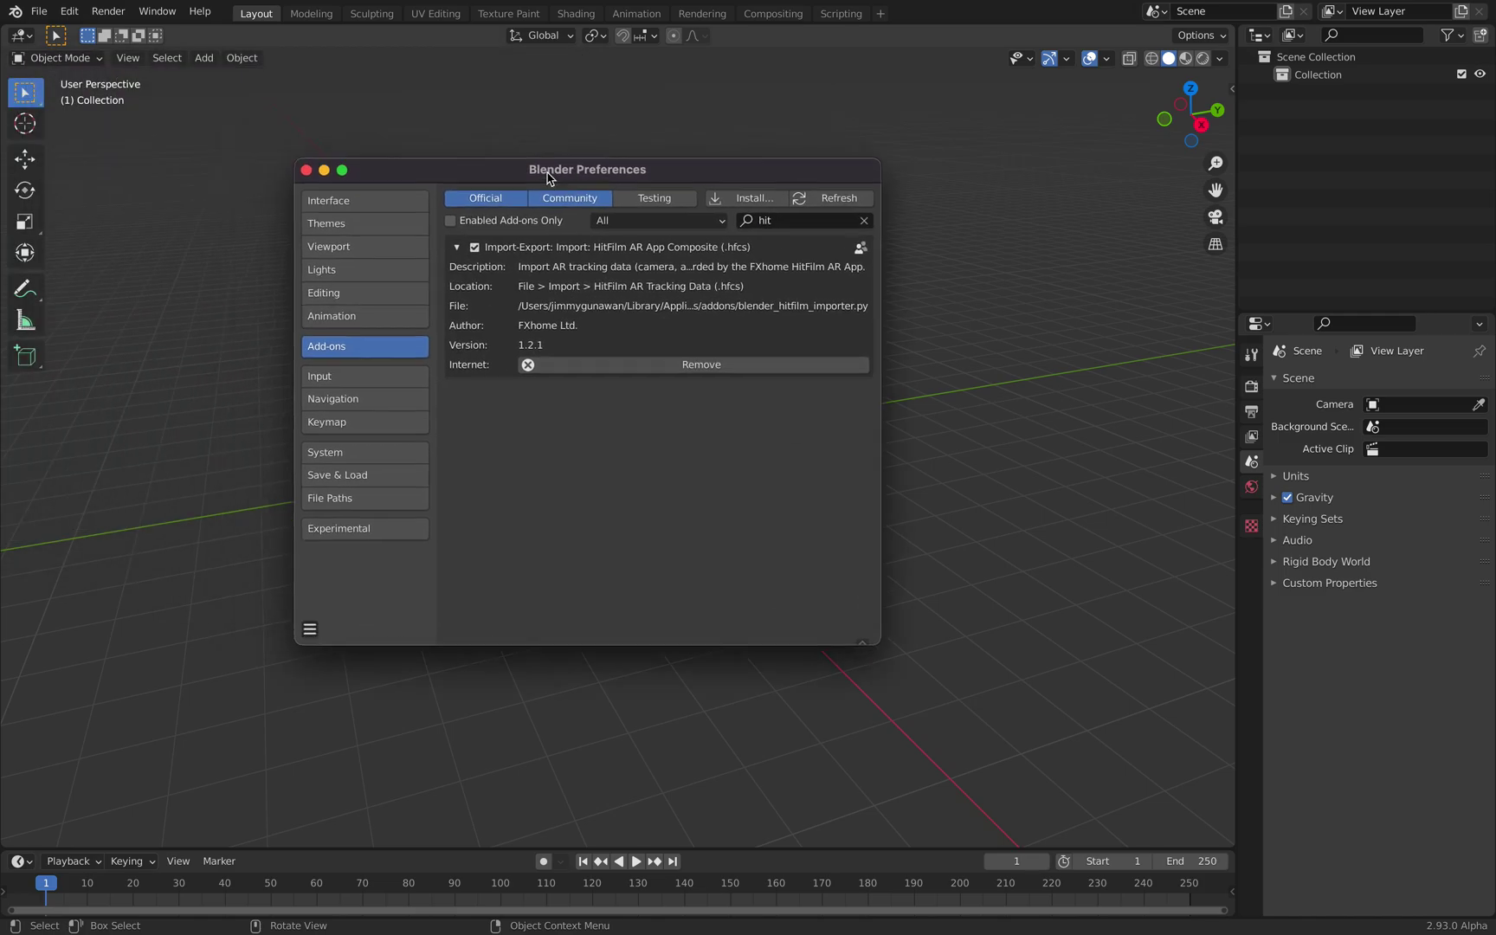
{"action": "left_click_drag", "start_coordinate": [881, 640], "coordinate": [1020, 803]}
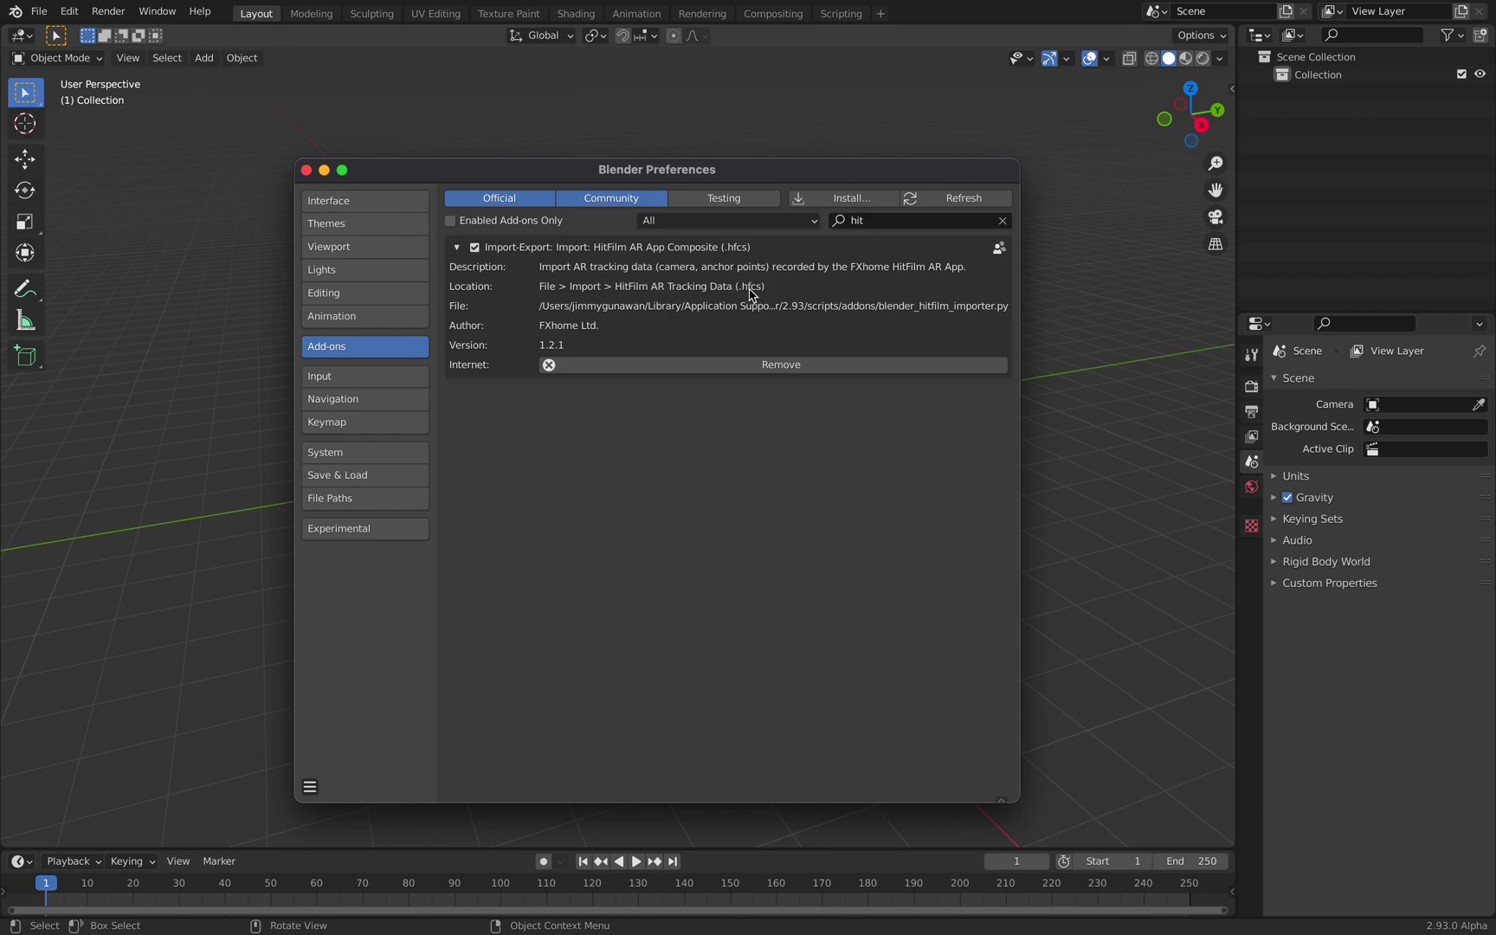
{"action": "left_click", "coordinate": [305, 170]}
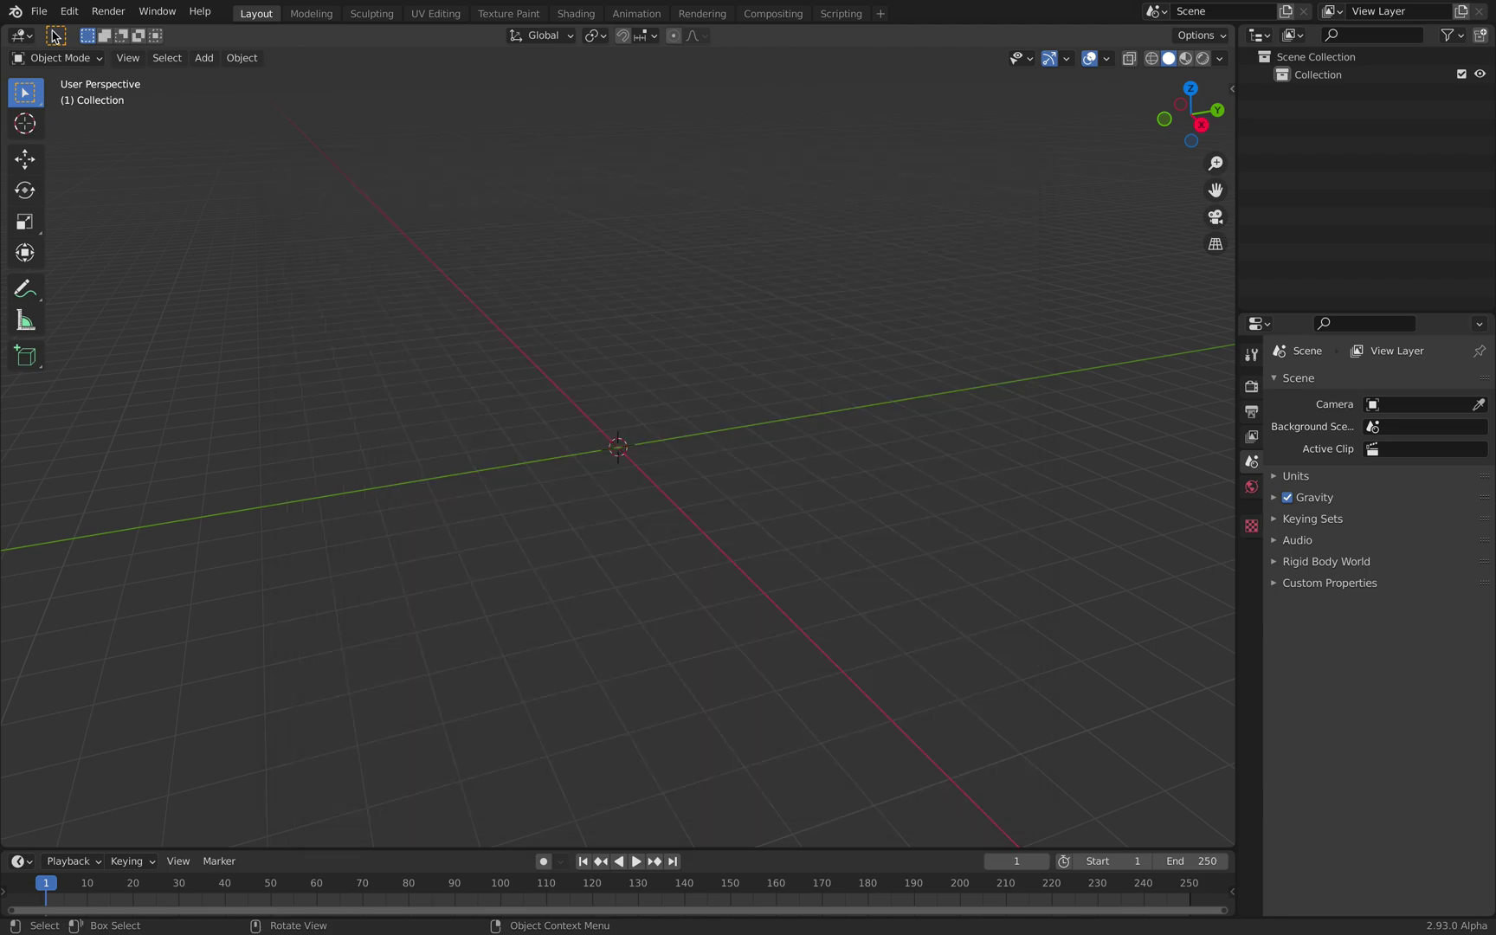
{"action": "left_click", "coordinate": [39, 10]}
{"action": "mouse_move", "coordinate": [105, 251]}
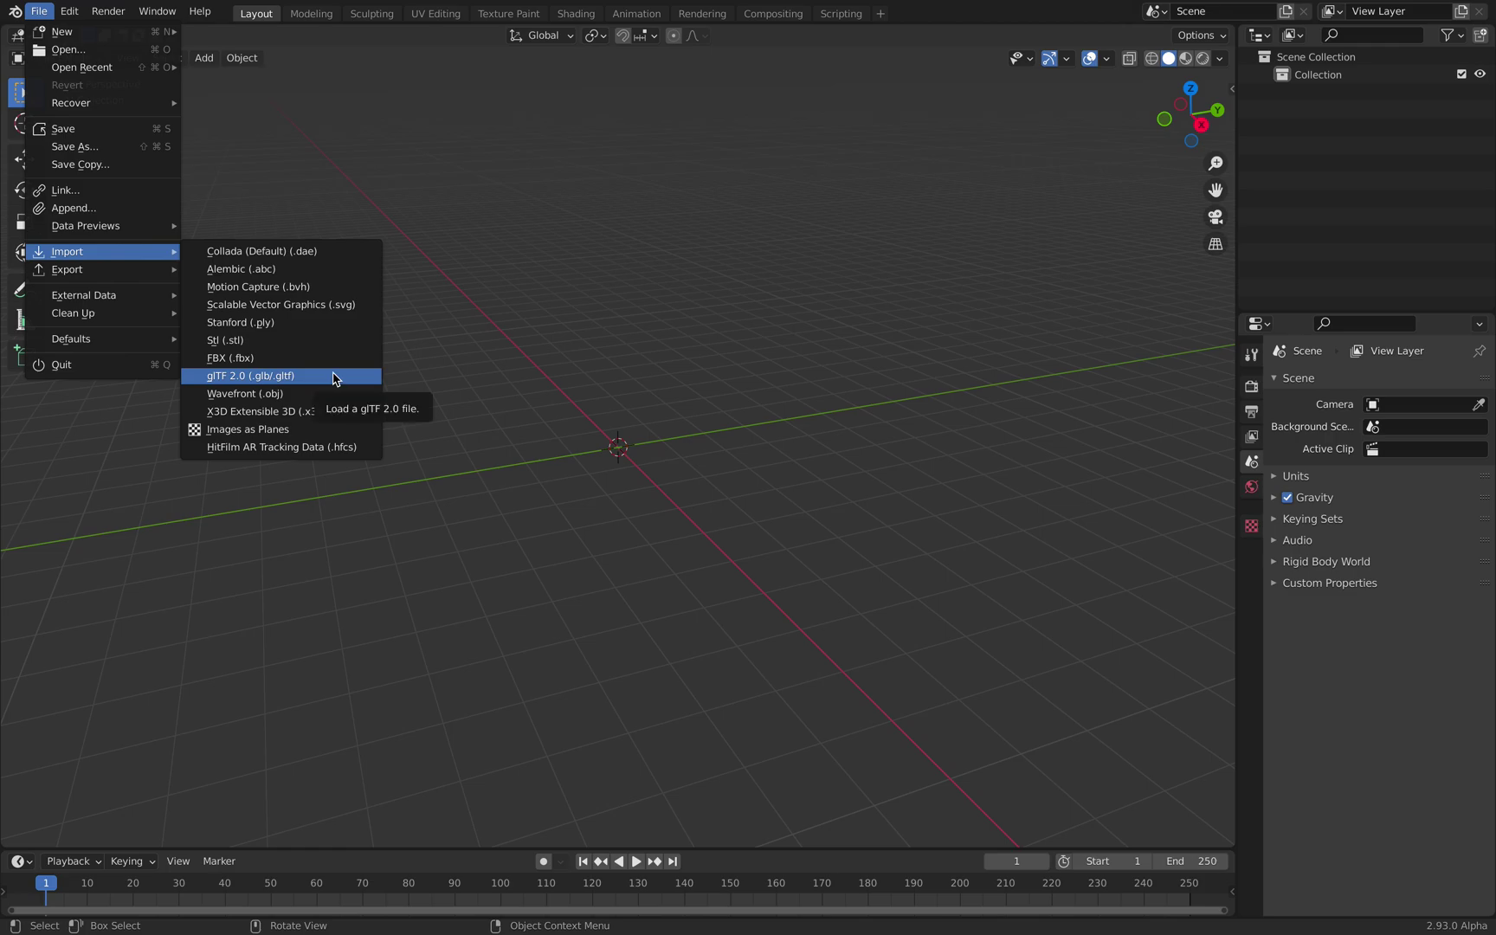
{"action": "left_click", "coordinate": [303, 446]}
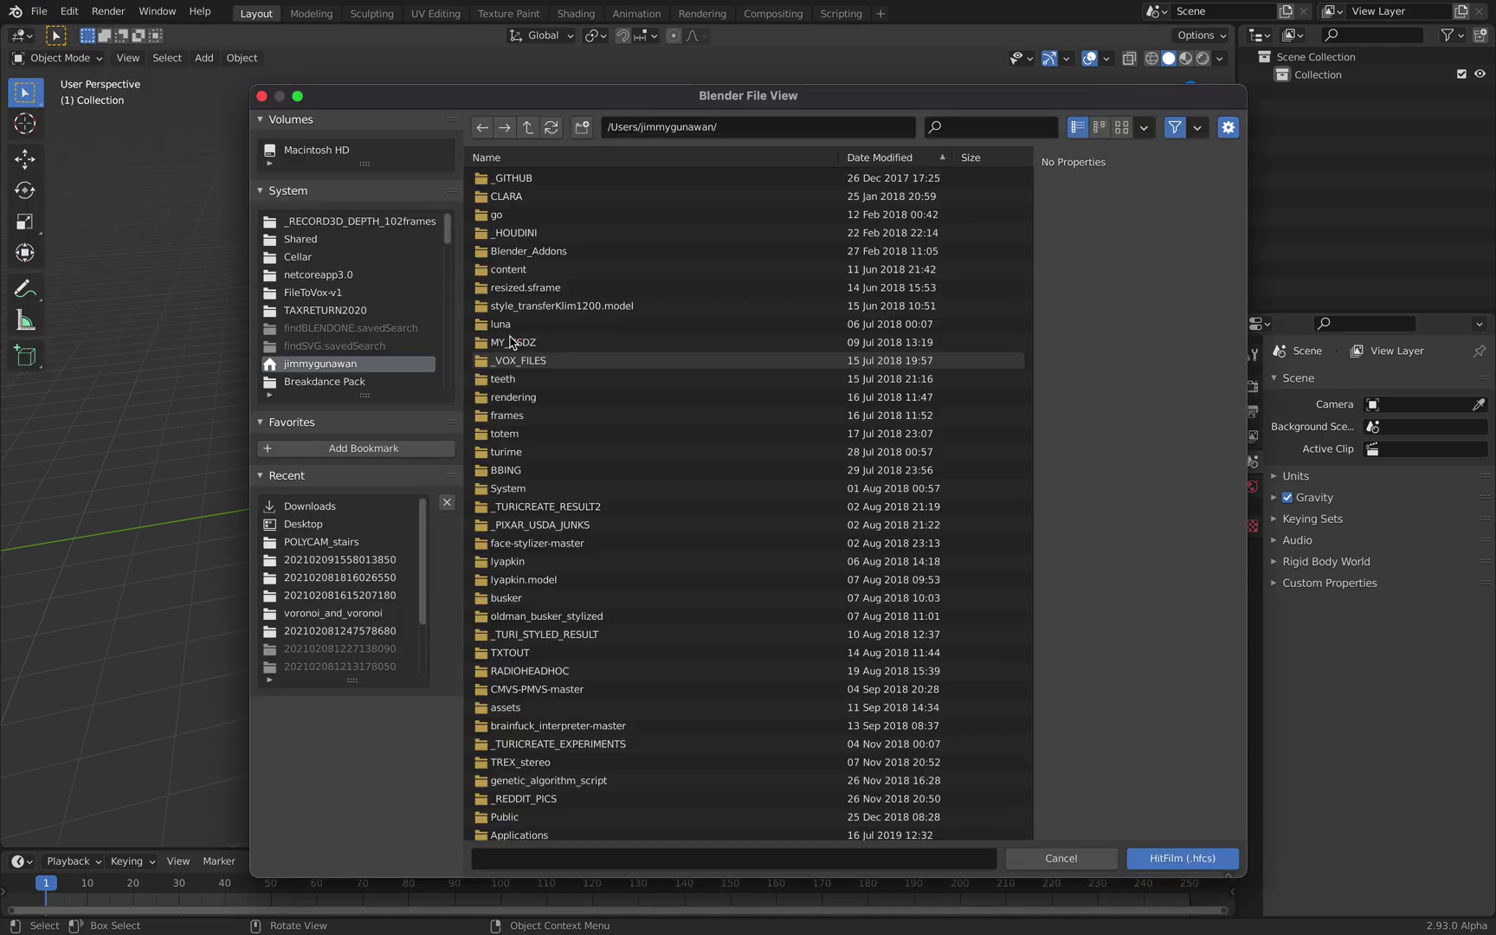
{"action": "scroll", "coordinate": [355, 360], "scroll_direction": "down", "scroll_amount": 5}
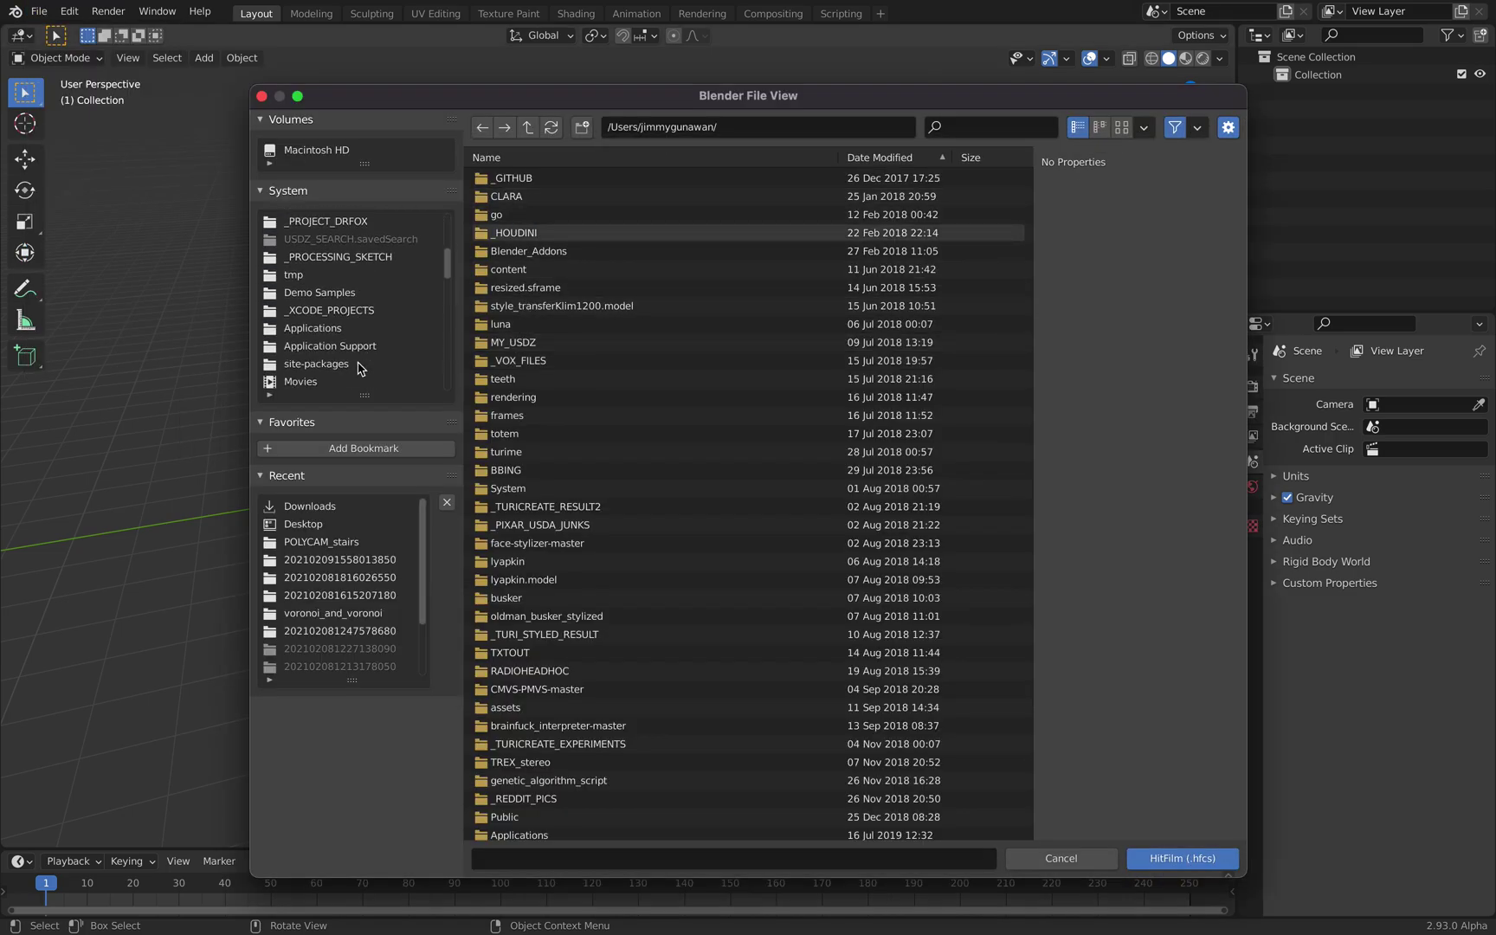
{"action": "scroll", "coordinate": [360, 368], "scroll_direction": "down", "scroll_amount": 5}
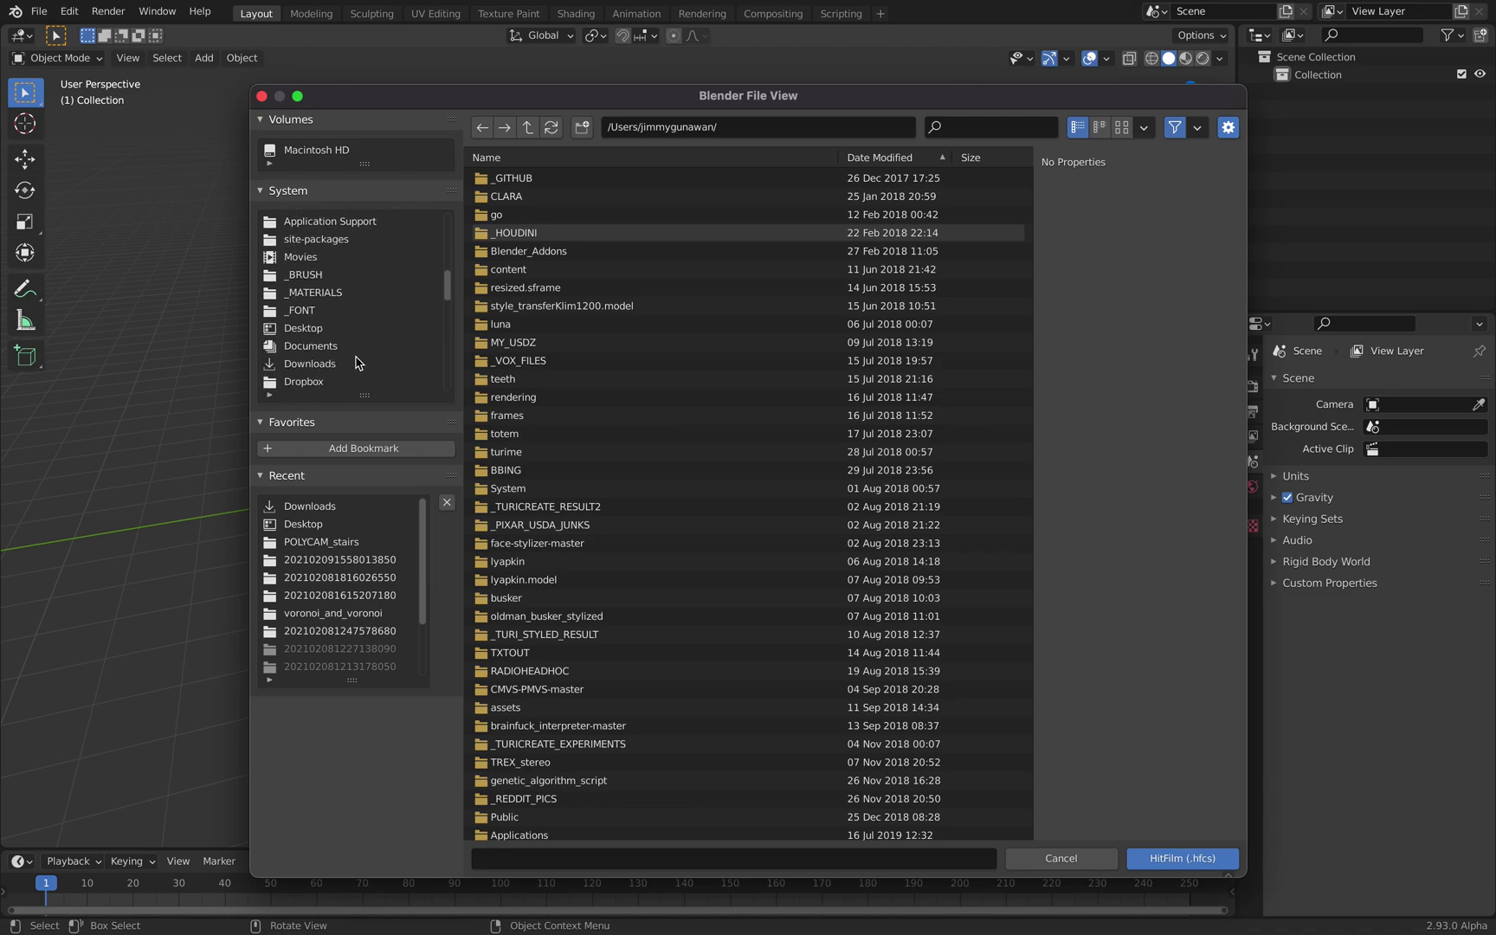
{"action": "left_click", "coordinate": [358, 363]}
{"action": "left_click", "coordinate": [875, 156]}
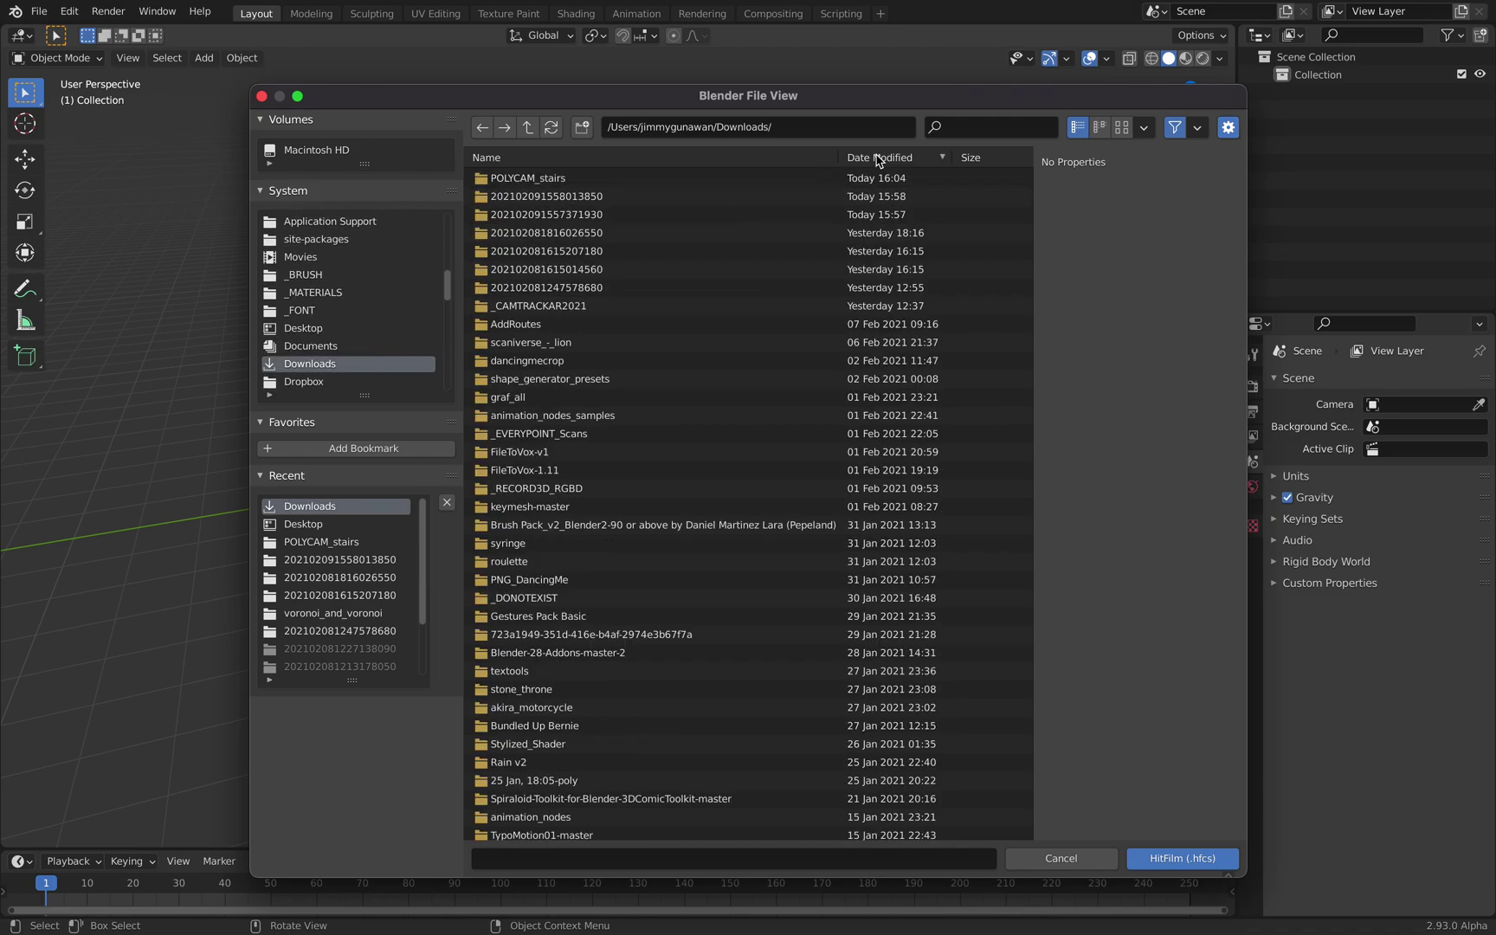
{"action": "double_click", "coordinate": [583, 197]}
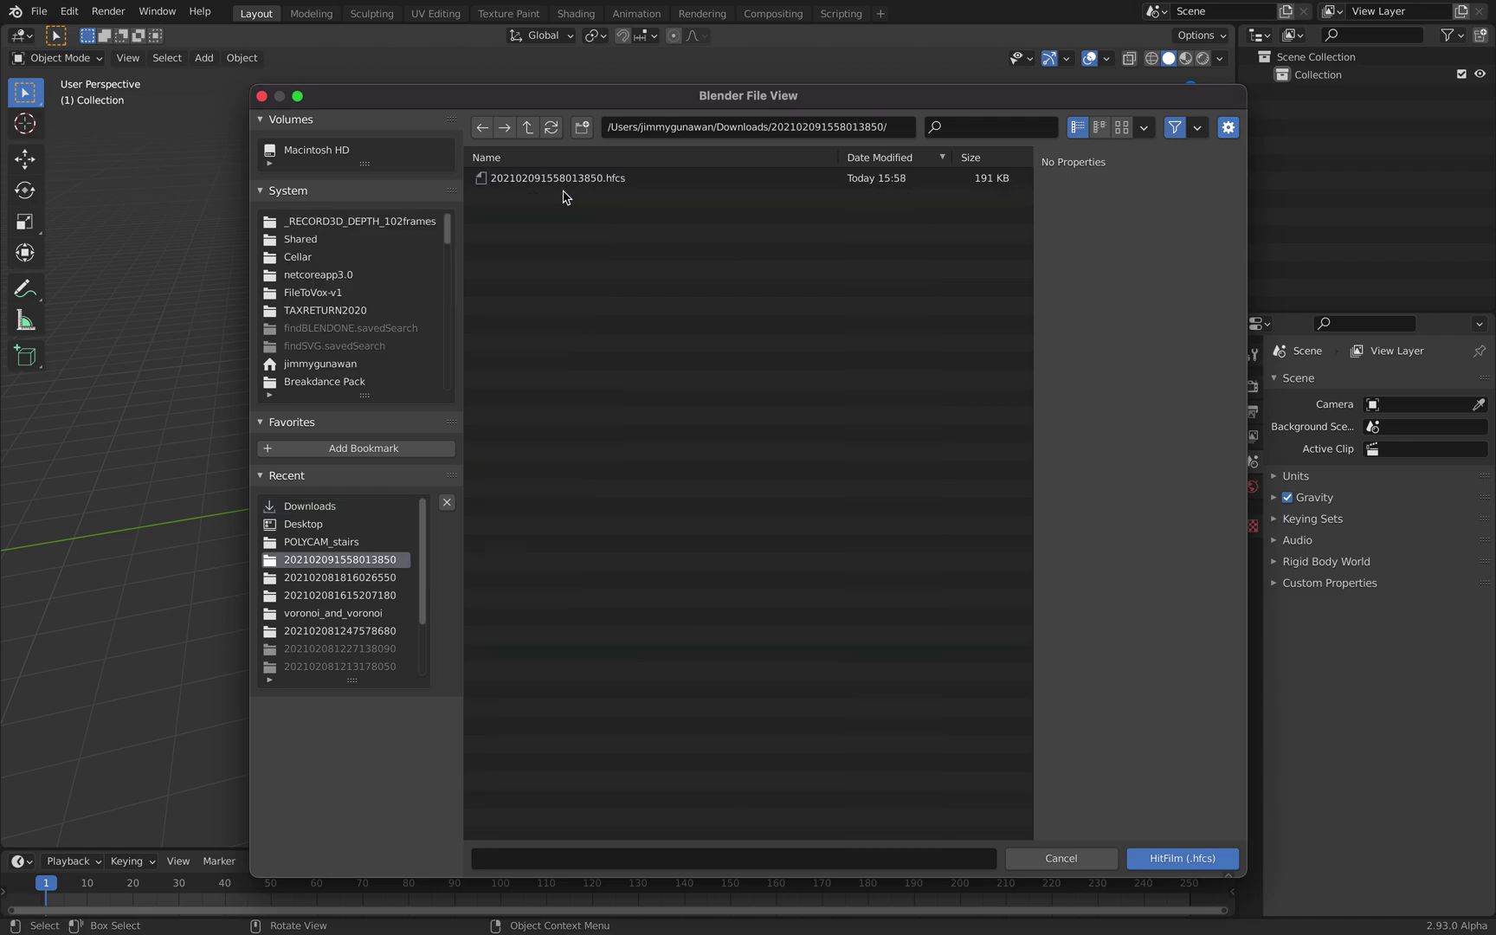
{"action": "left_click", "coordinate": [569, 179]}
{"action": "left_click", "coordinate": [1156, 859]}
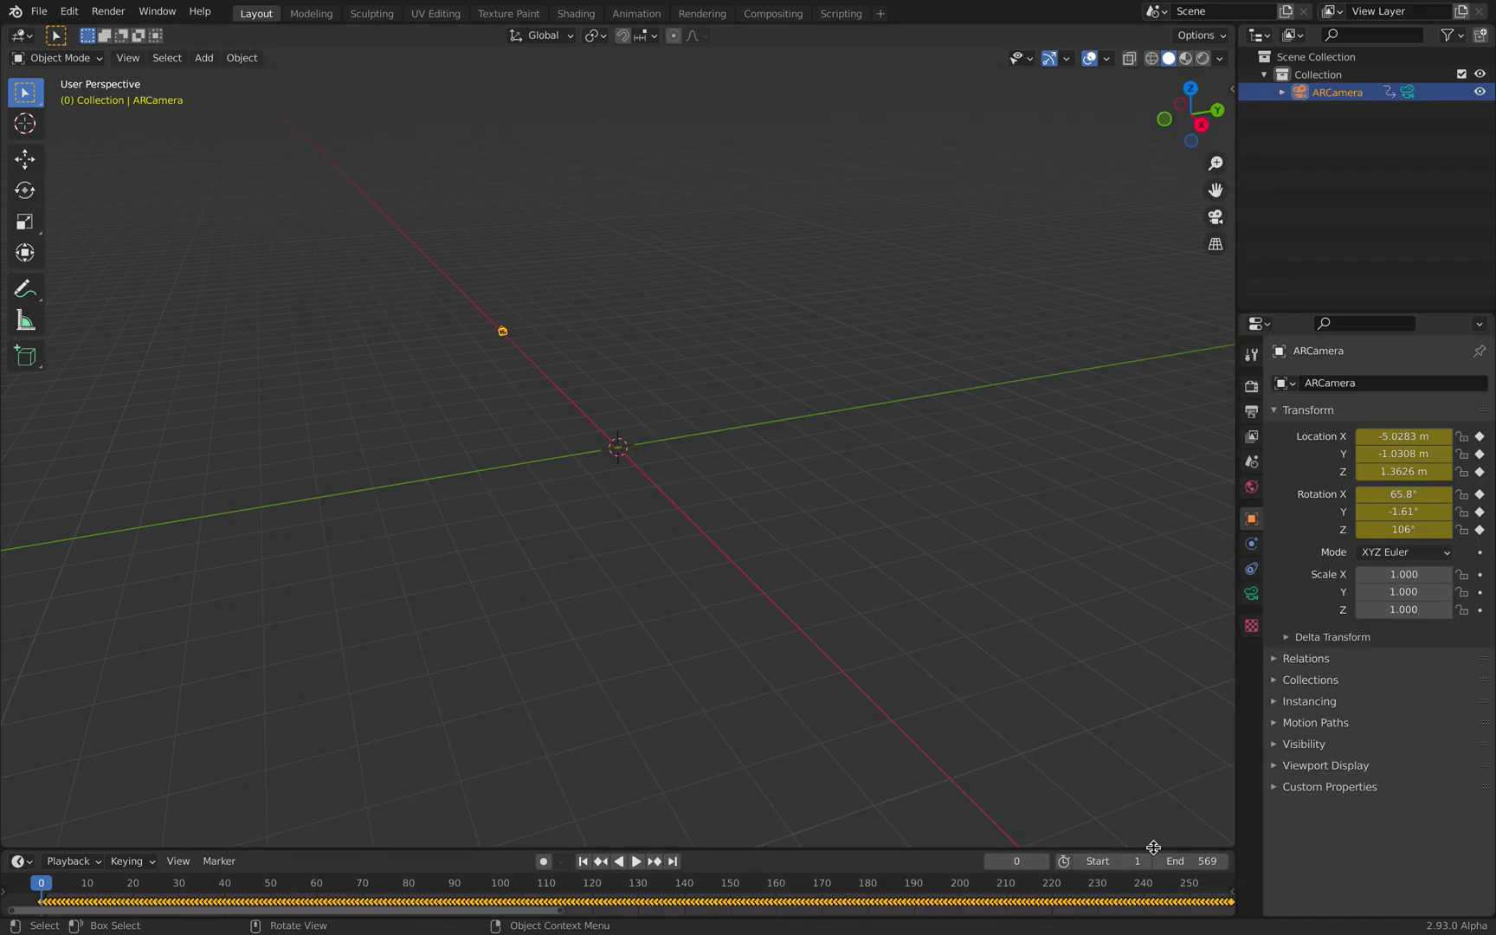
Frame the imported ARCamera in the 3D view and switch the view to the active camera.
{"action": "middle_click_drag", "start_coordinate": [693, 388], "coordinate": [582, 387]}
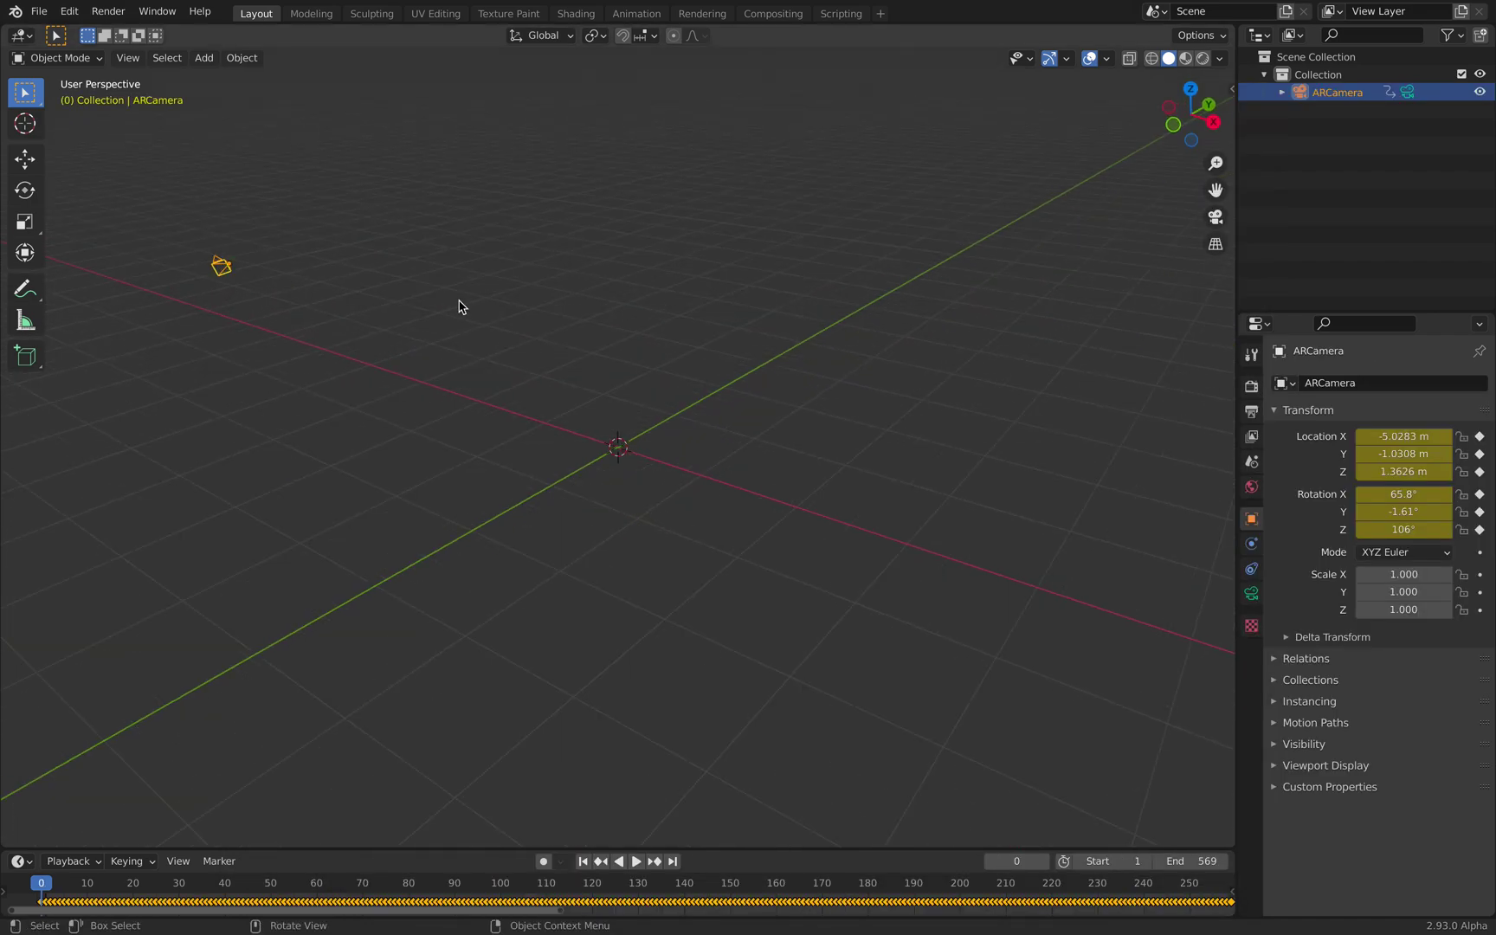
{"action": "key", "text": "KP_Decimal"}
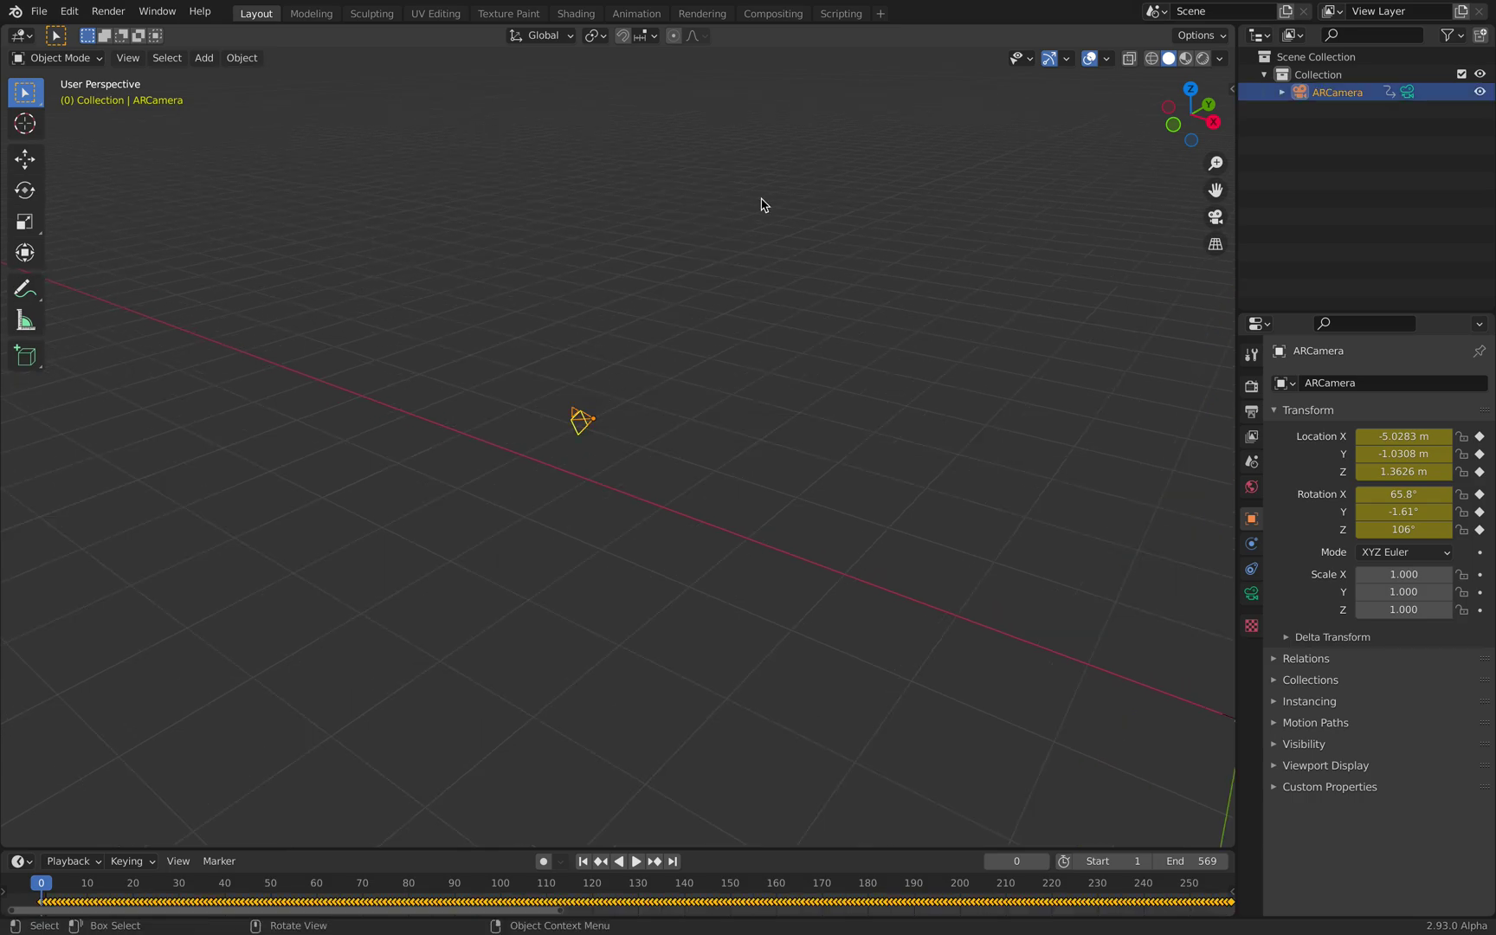
{"action": "left_click", "coordinate": [128, 57]}
{"action": "mouse_move", "coordinate": [208, 237]}
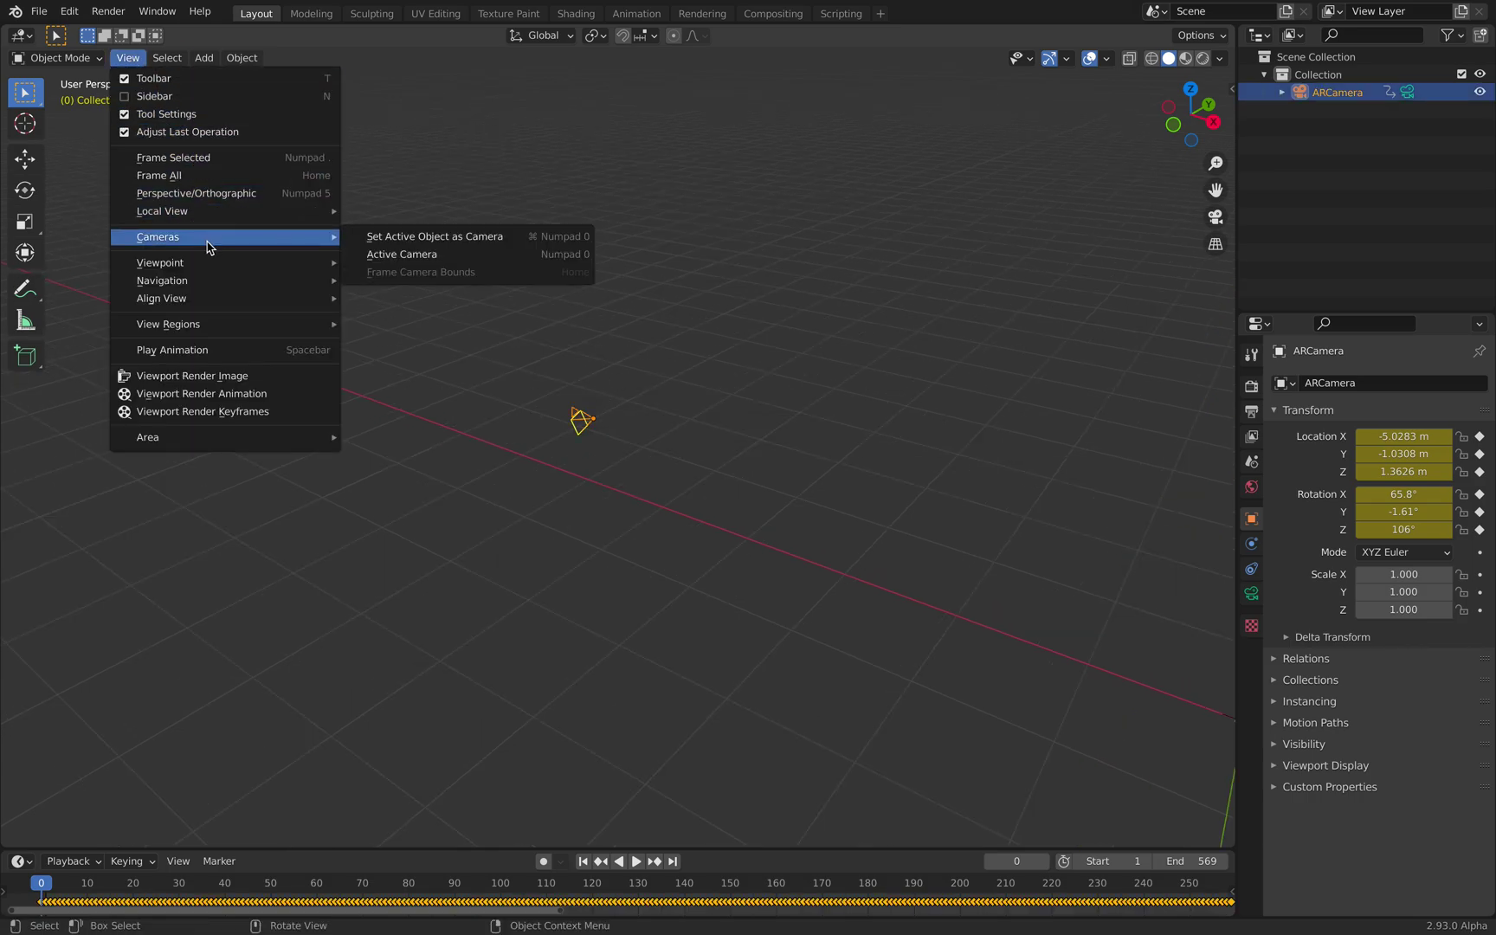
{"action": "left_click", "coordinate": [411, 257]}
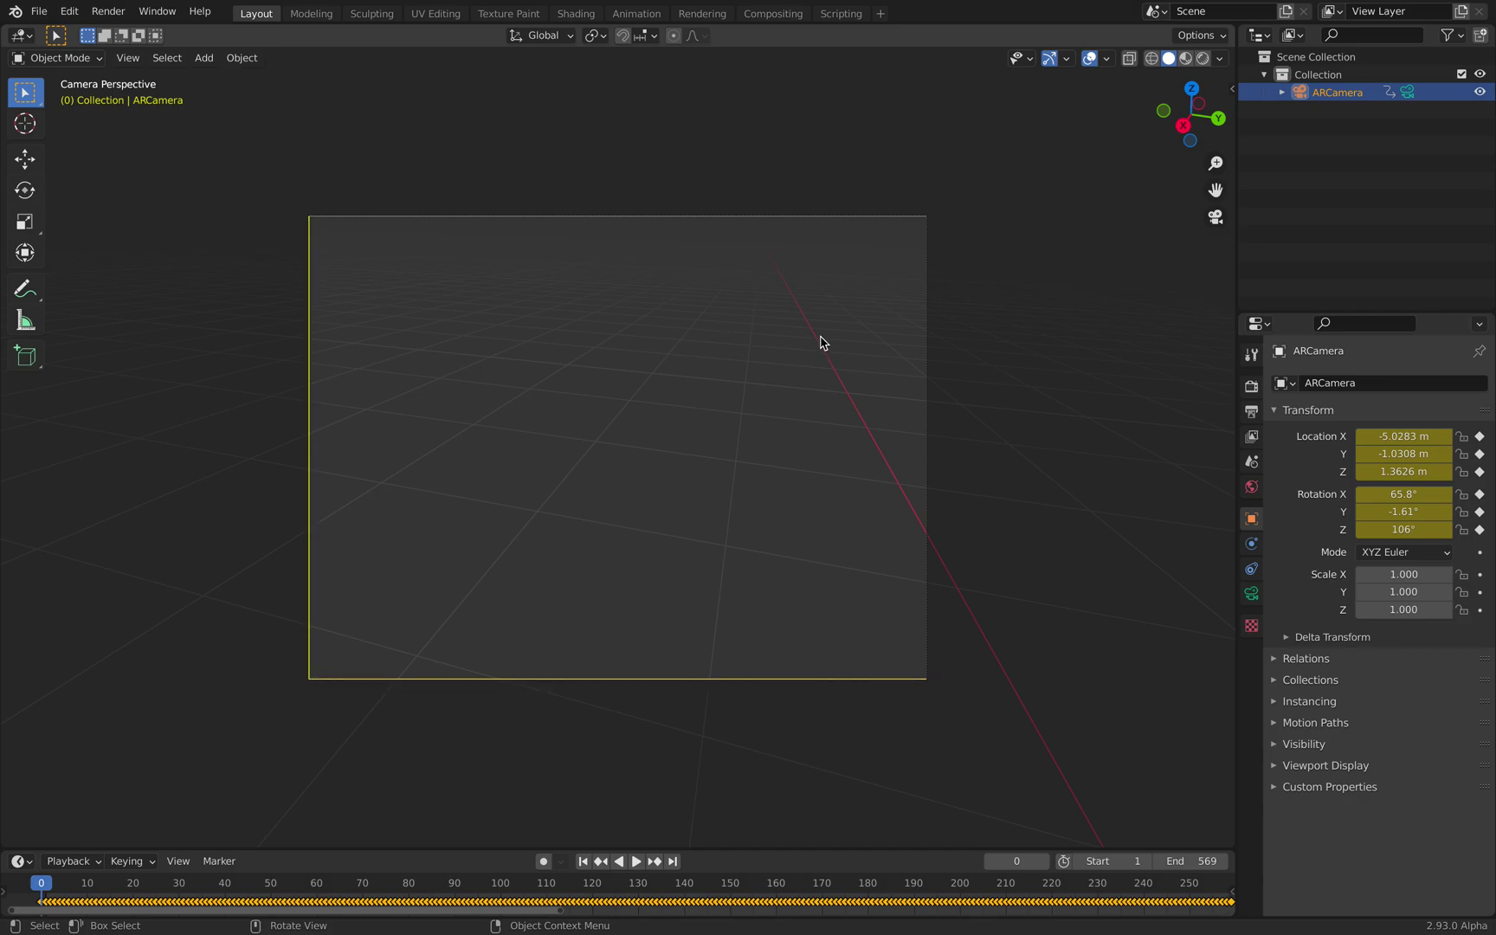
Enable background images for the ARCamera and add a background entry with Movie Clip as its source.
{"action": "left_click", "coordinate": [1254, 595]}
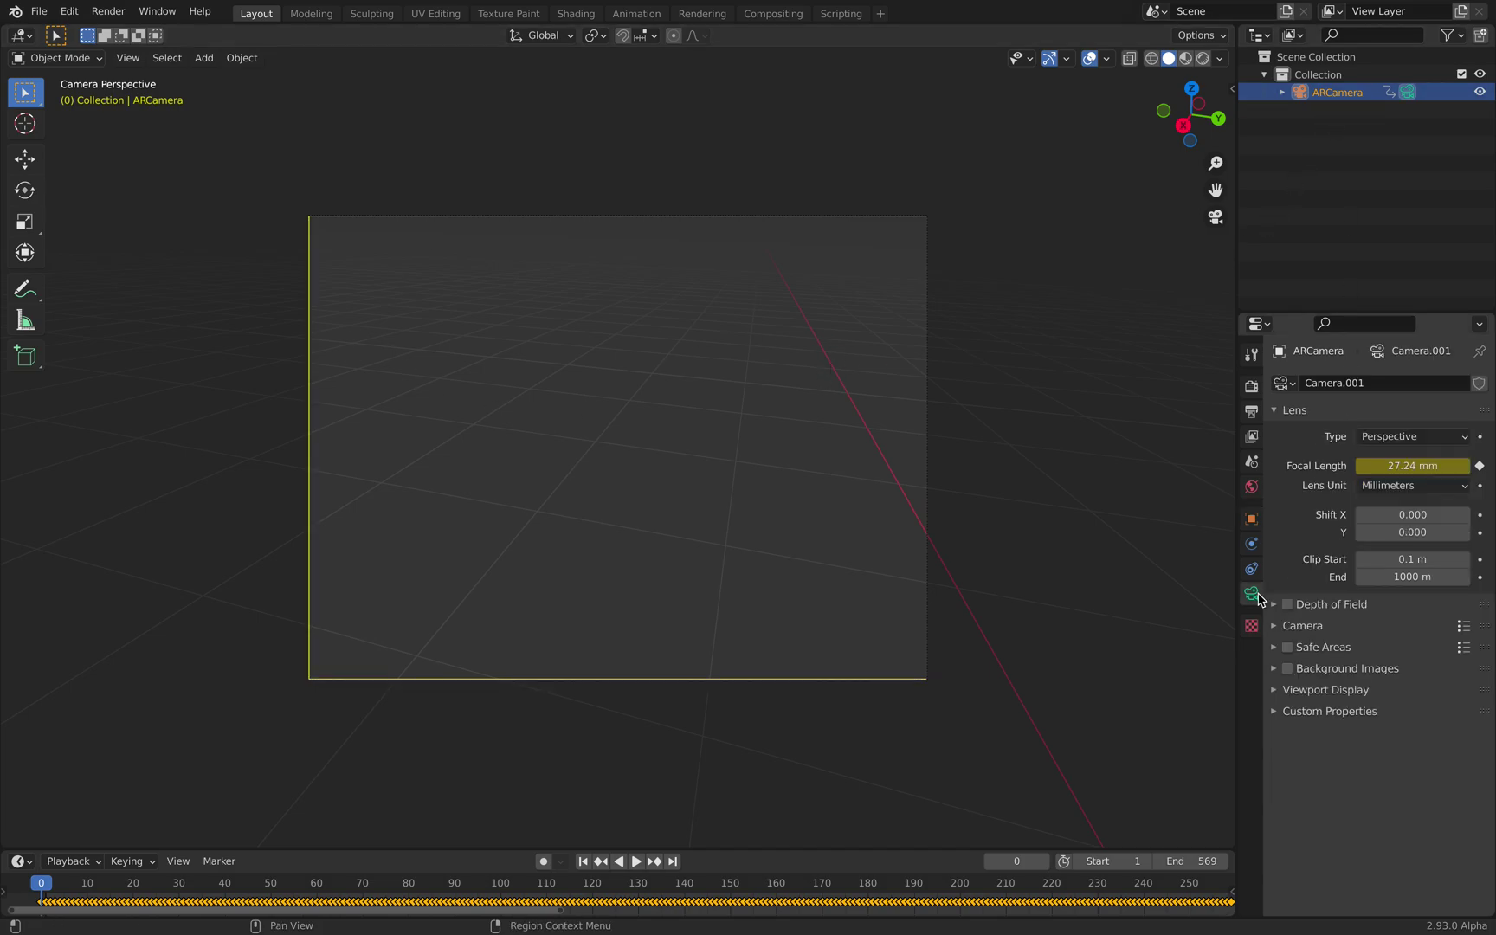
{"action": "left_click", "coordinate": [1274, 668]}
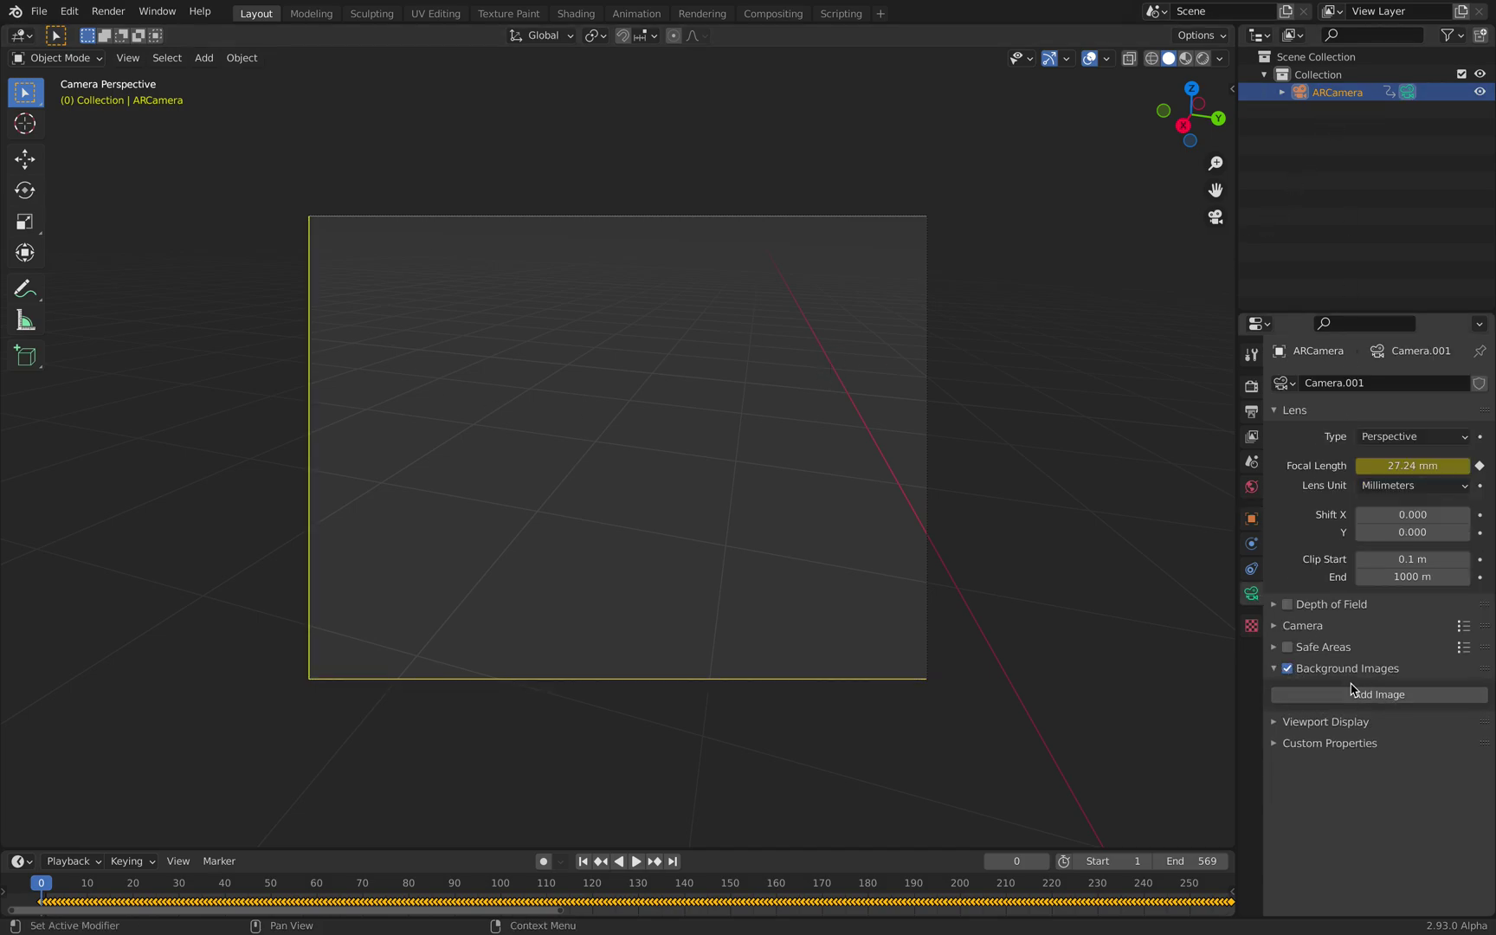
{"action": "left_click", "coordinate": [1378, 694]}
{"action": "left_click", "coordinate": [1454, 749]}
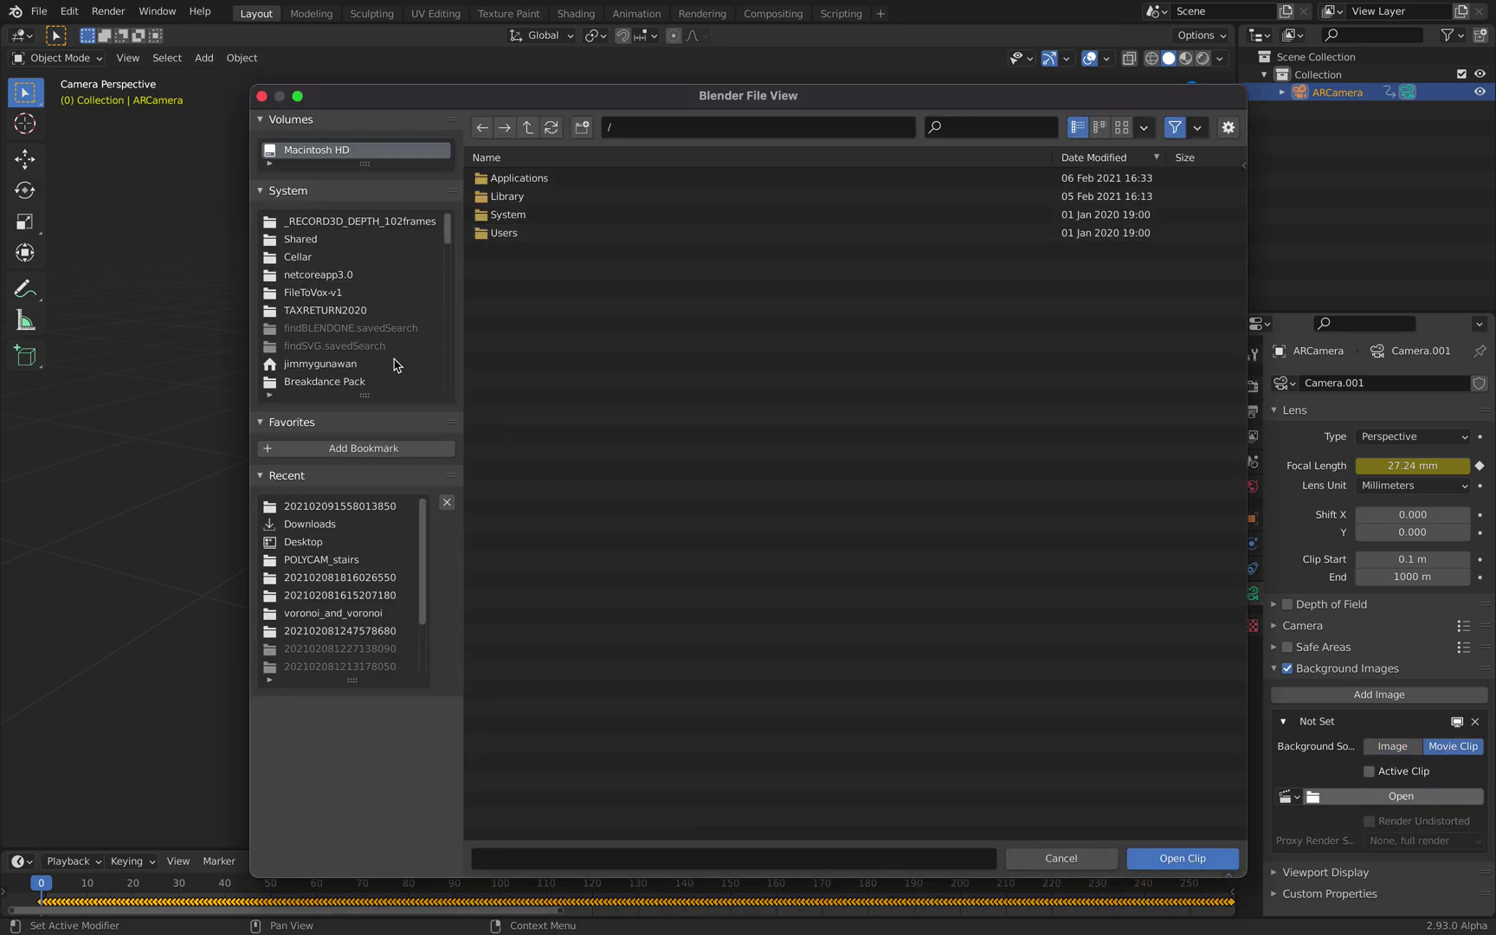
{"action": "scroll", "coordinate": [368, 351], "scroll_direction": "down", "scroll_amount": 5}
{"action": "scroll", "coordinate": [360, 355], "scroll_direction": "down", "scroll_amount": 2}
{"action": "left_click", "coordinate": [361, 381]}
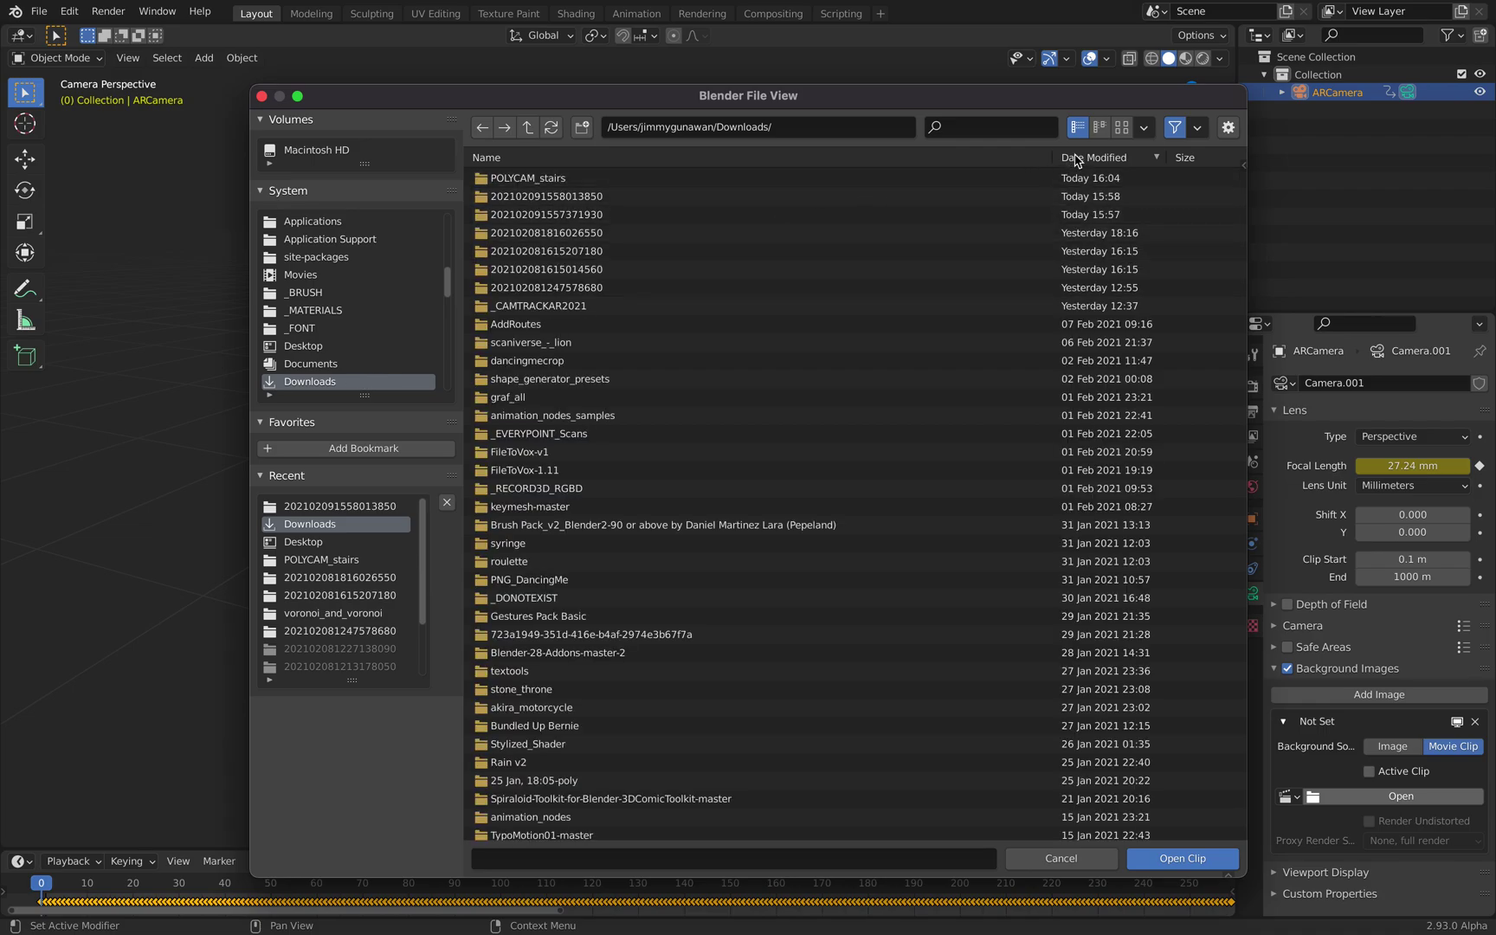
{"action": "double_click", "coordinate": [702, 197]}
{"action": "left_click", "coordinate": [620, 182]}
{"action": "double_click", "coordinate": [620, 179]}
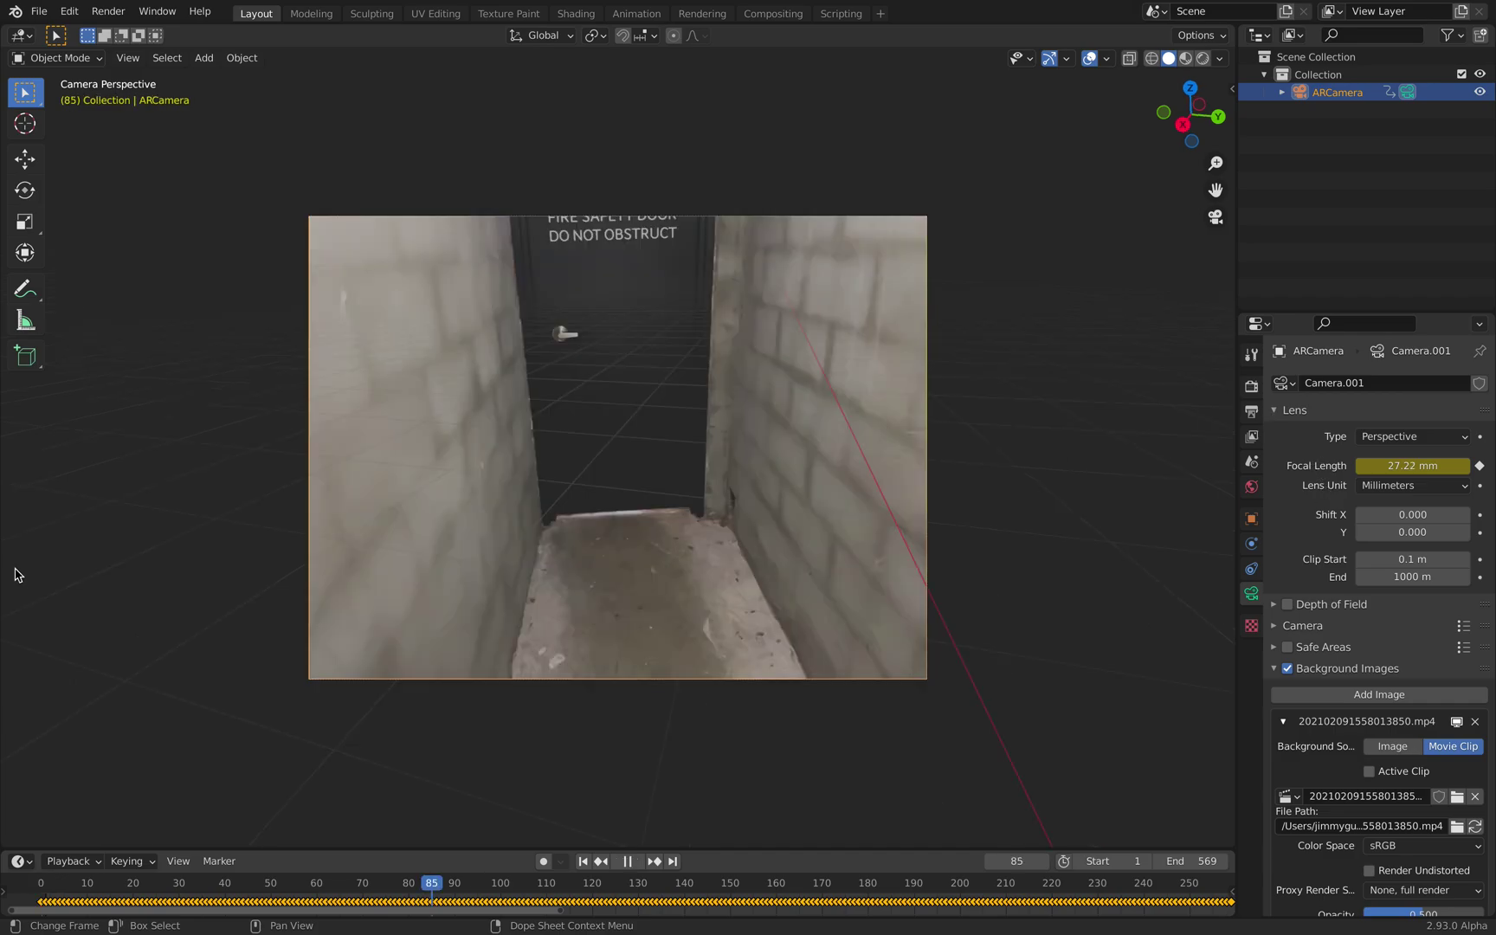
Check the scene's output dimensions and set the camera background clip's opacity to 1.000.
{"action": "left_click", "coordinate": [1251, 385]}
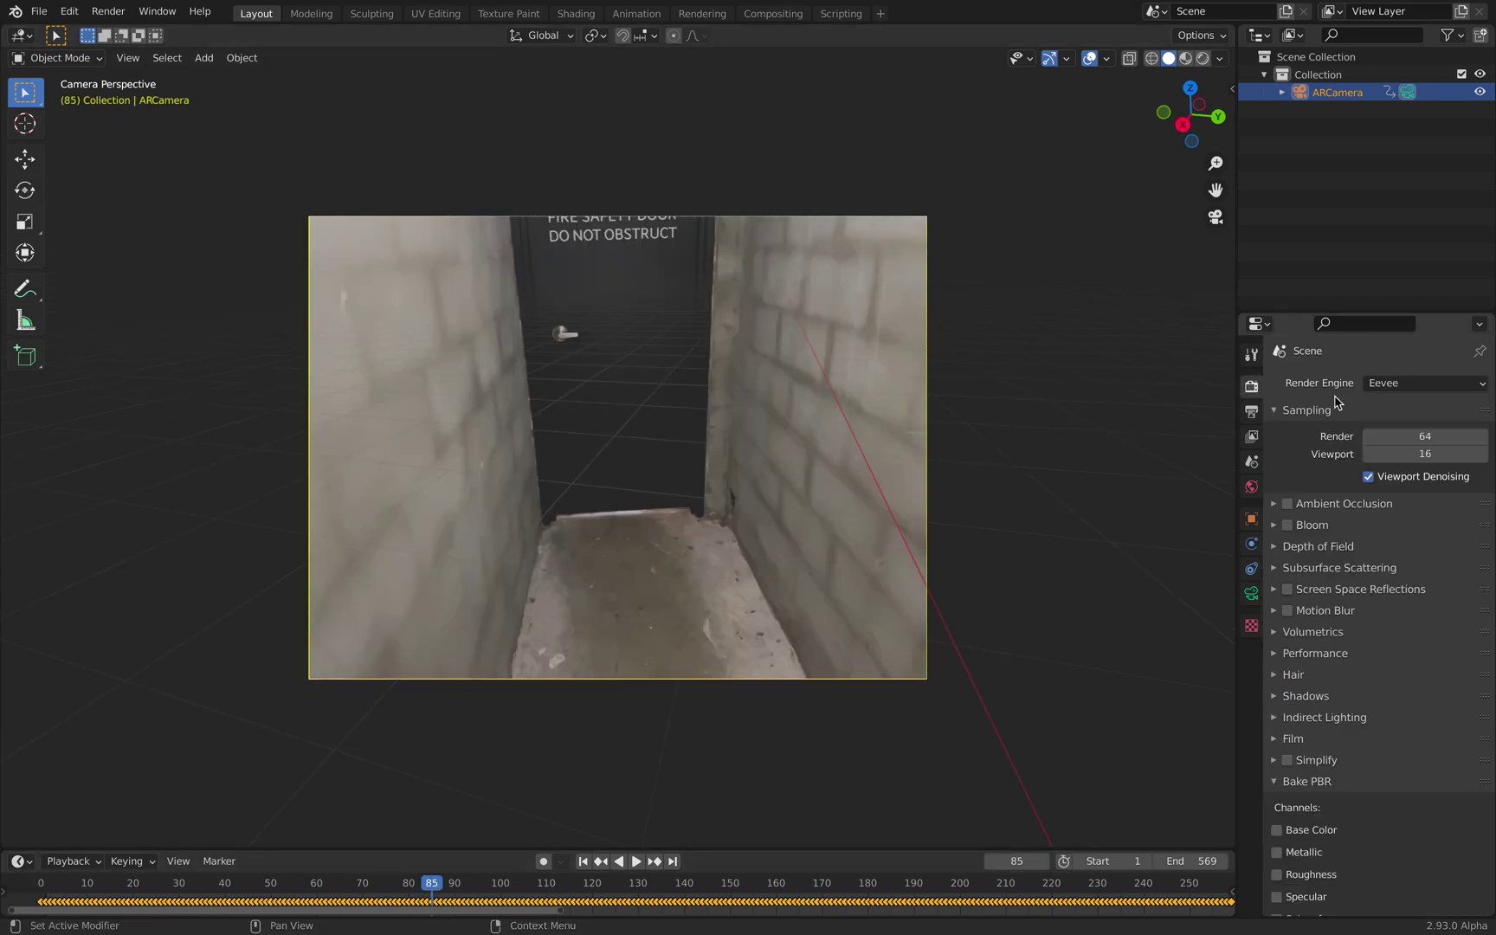
{"action": "left_click", "coordinate": [1252, 434]}
{"action": "left_click", "coordinate": [1251, 411]}
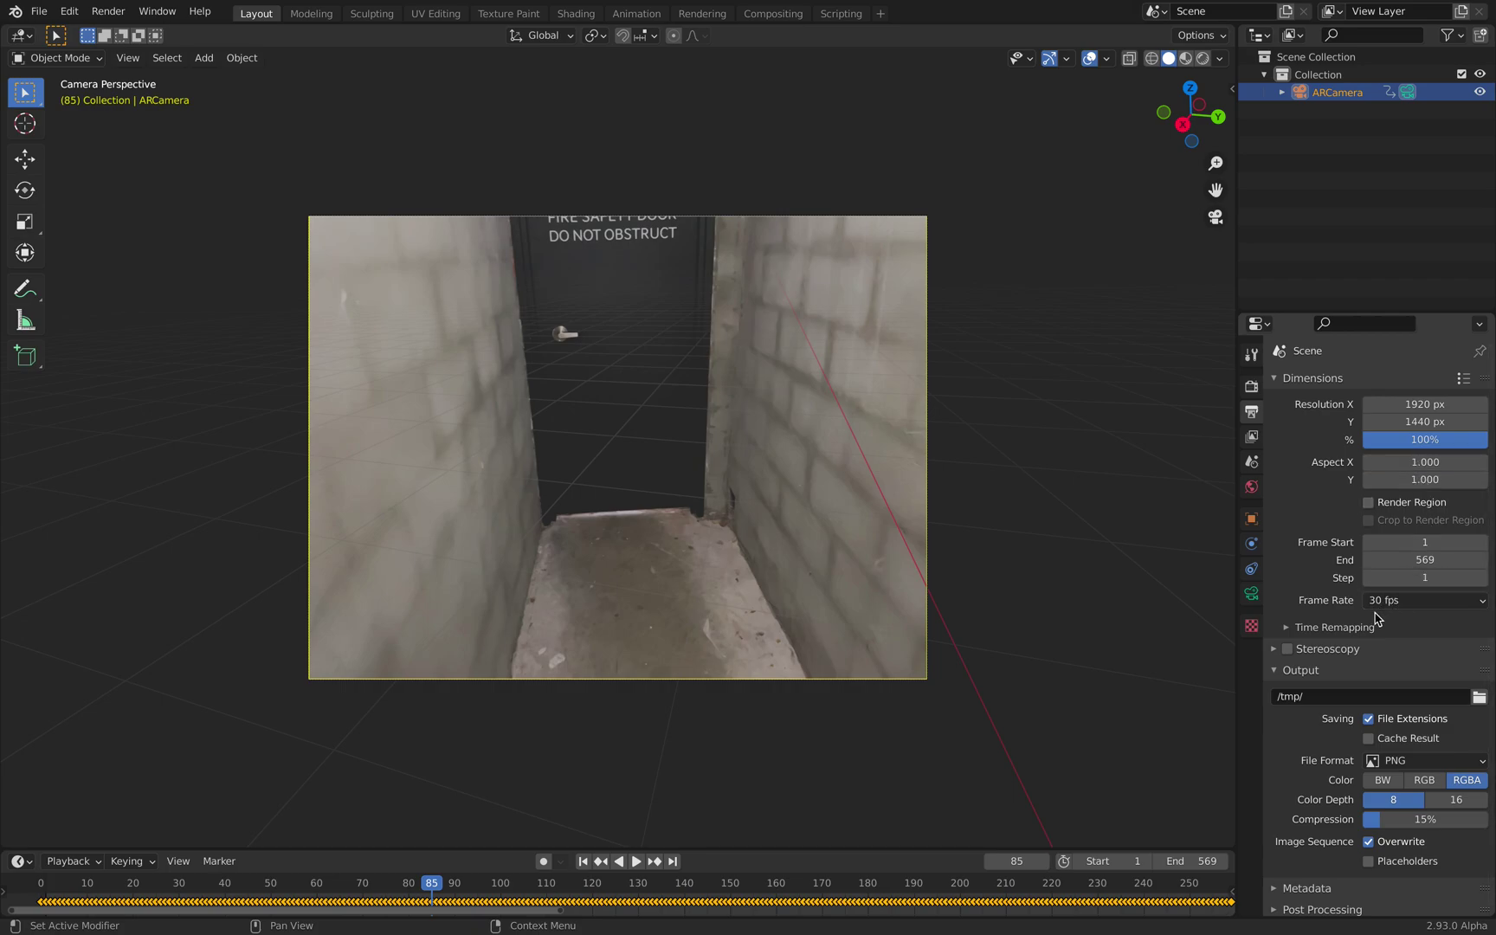
{"action": "left_click", "coordinate": [1251, 593]}
{"action": "scroll", "coordinate": [1356, 782], "scroll_direction": "down", "scroll_amount": 6}
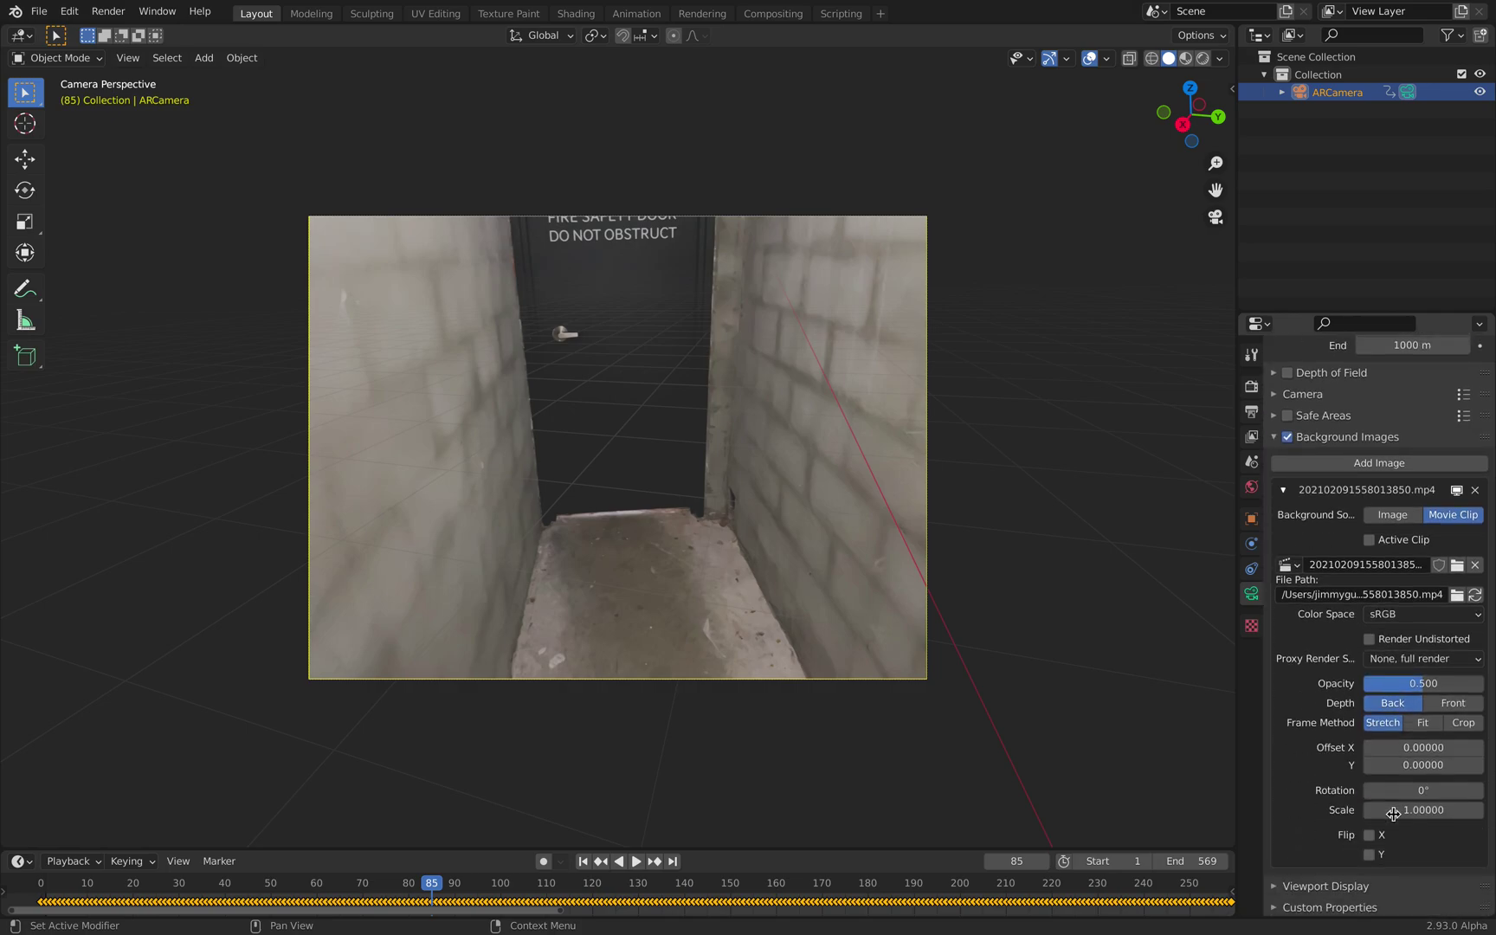
{"action": "left_click_drag", "start_coordinate": [1369, 684], "coordinate": [1442, 684]}
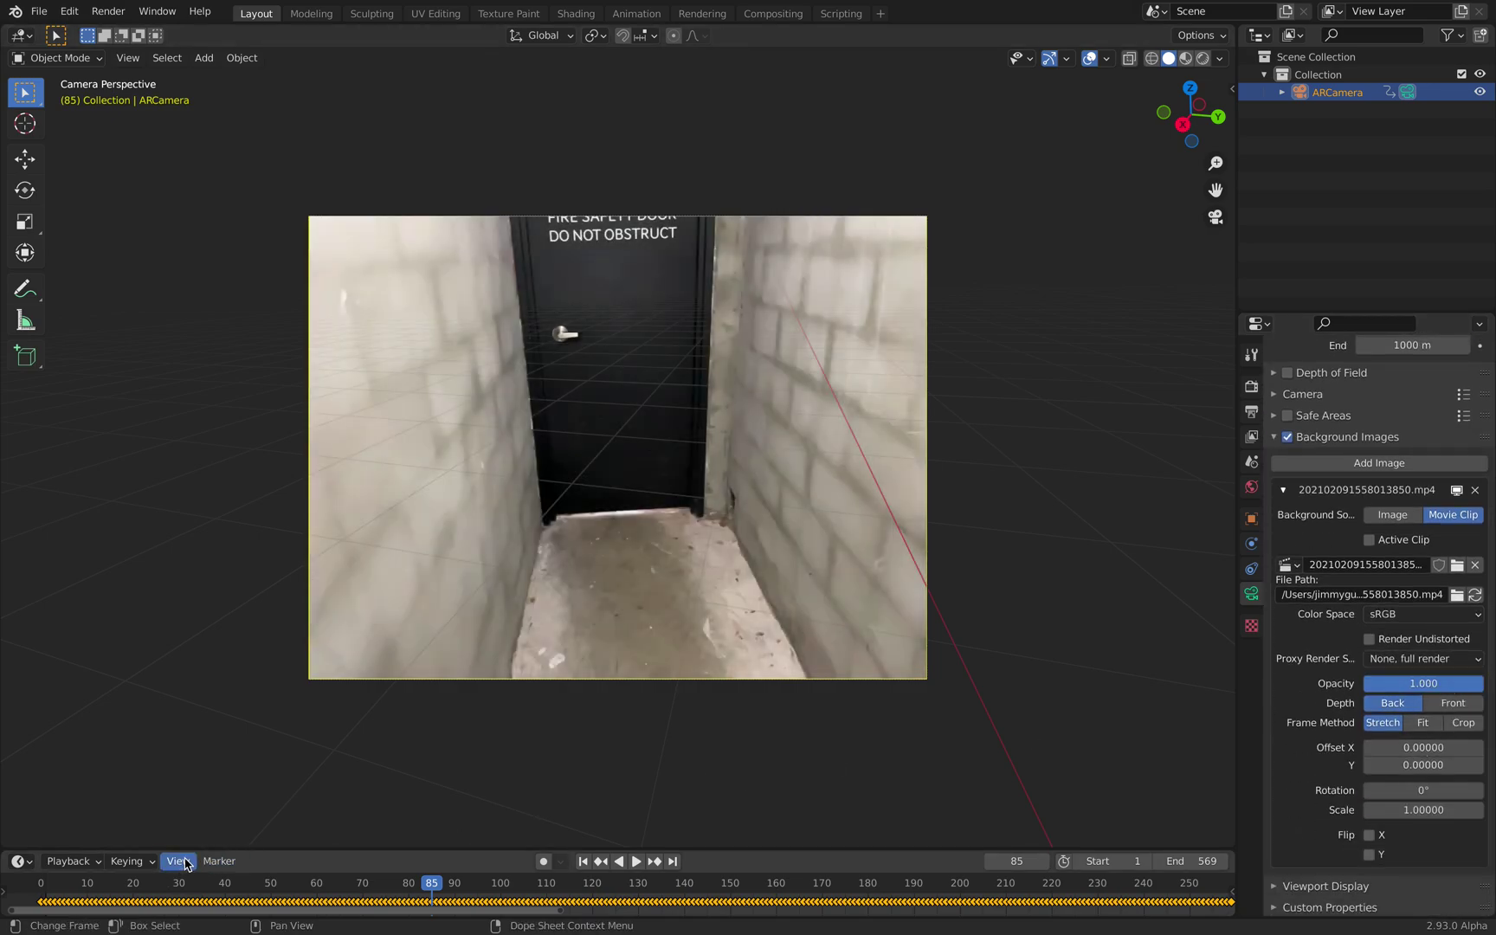
Enlarge the timeline area and play the tracked footage through the camera from the start.
{"action": "left_click_drag", "start_coordinate": [187, 848], "coordinate": [193, 823]}
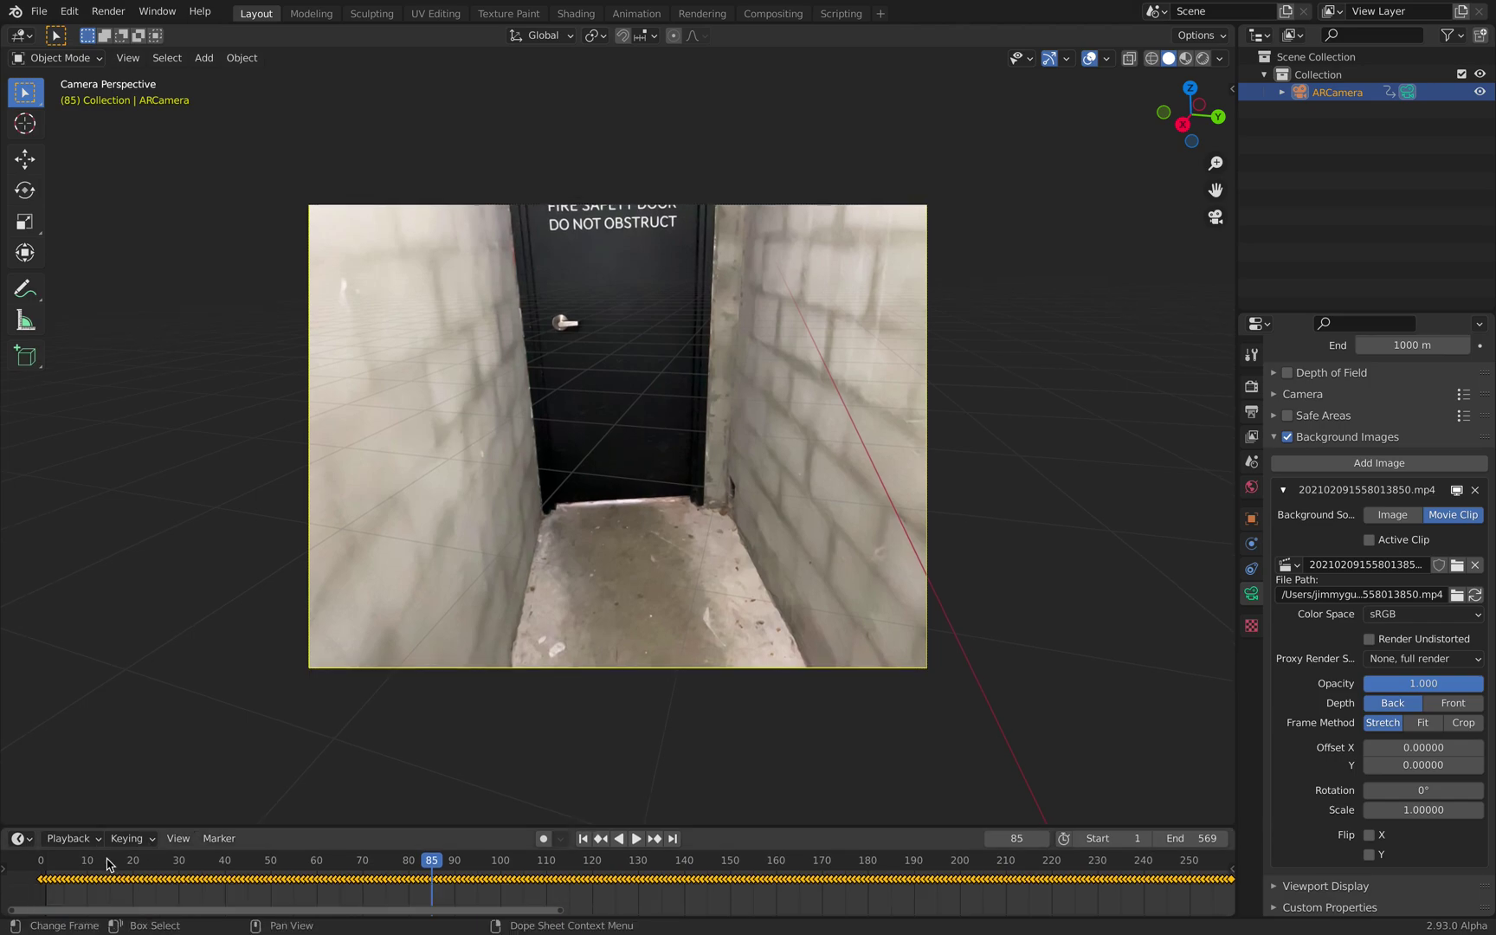
{"action": "key", "text": "shift+Left"}
{"action": "key", "text": "space"}
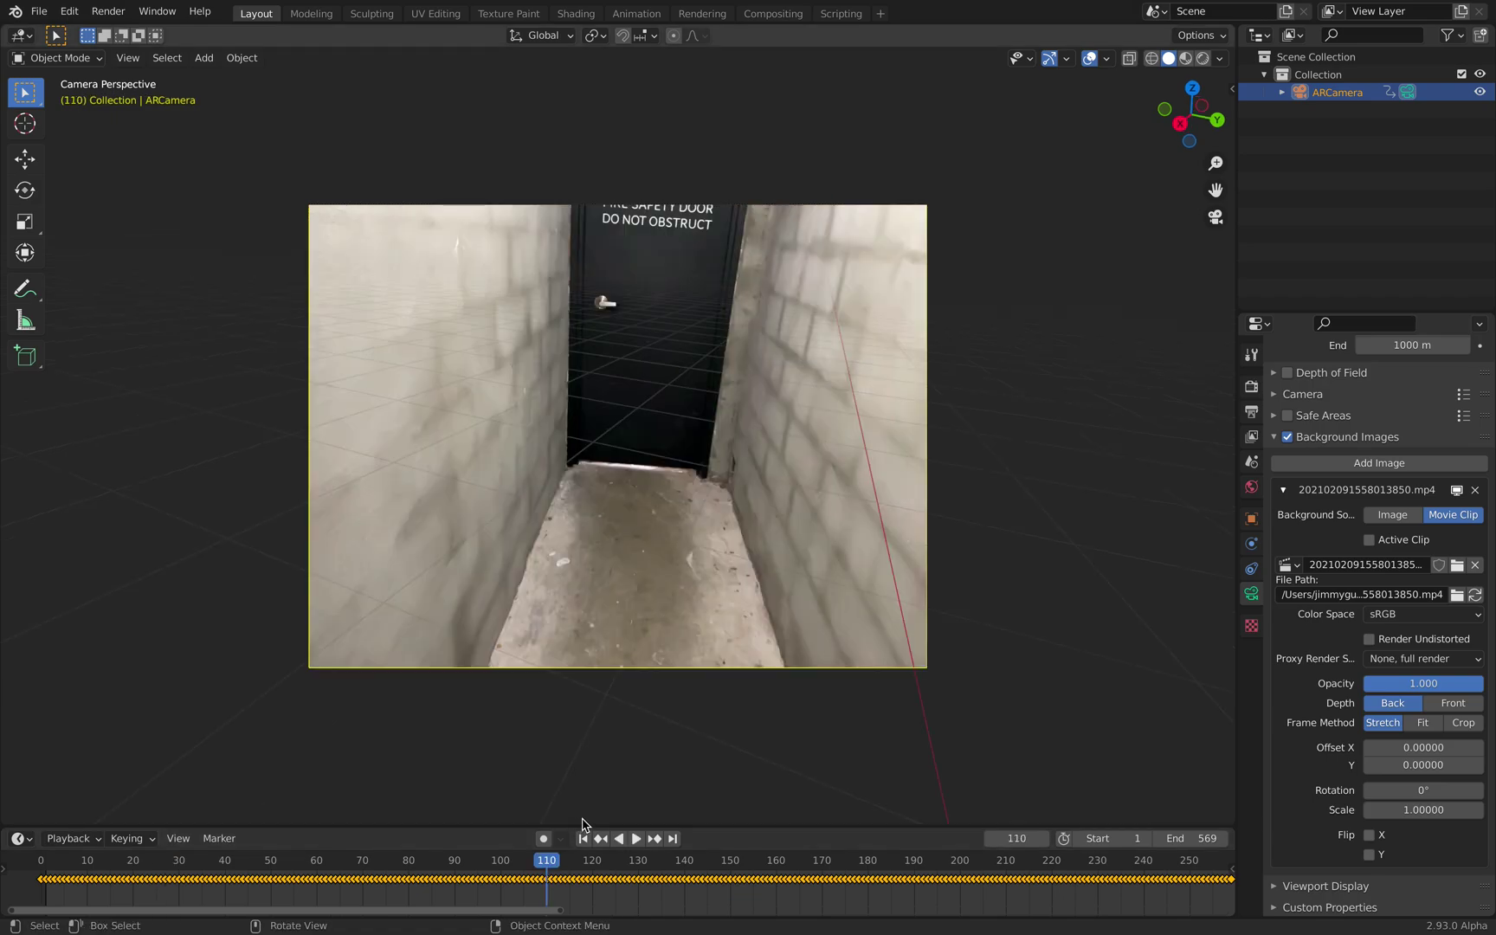
Leave the camera view, fit all keyframes in the timeline, and calculate the ARCamera's motion path for frames 1 to 569.
{"action": "middle_click_drag", "start_coordinate": [1112, 188], "coordinate": [710, 437]}
{"action": "left_click", "coordinate": [726, 406]}
{"action": "left_click", "coordinate": [712, 413]}
{"action": "scroll", "coordinate": [708, 418], "scroll_direction": "down", "scroll_amount": 5}
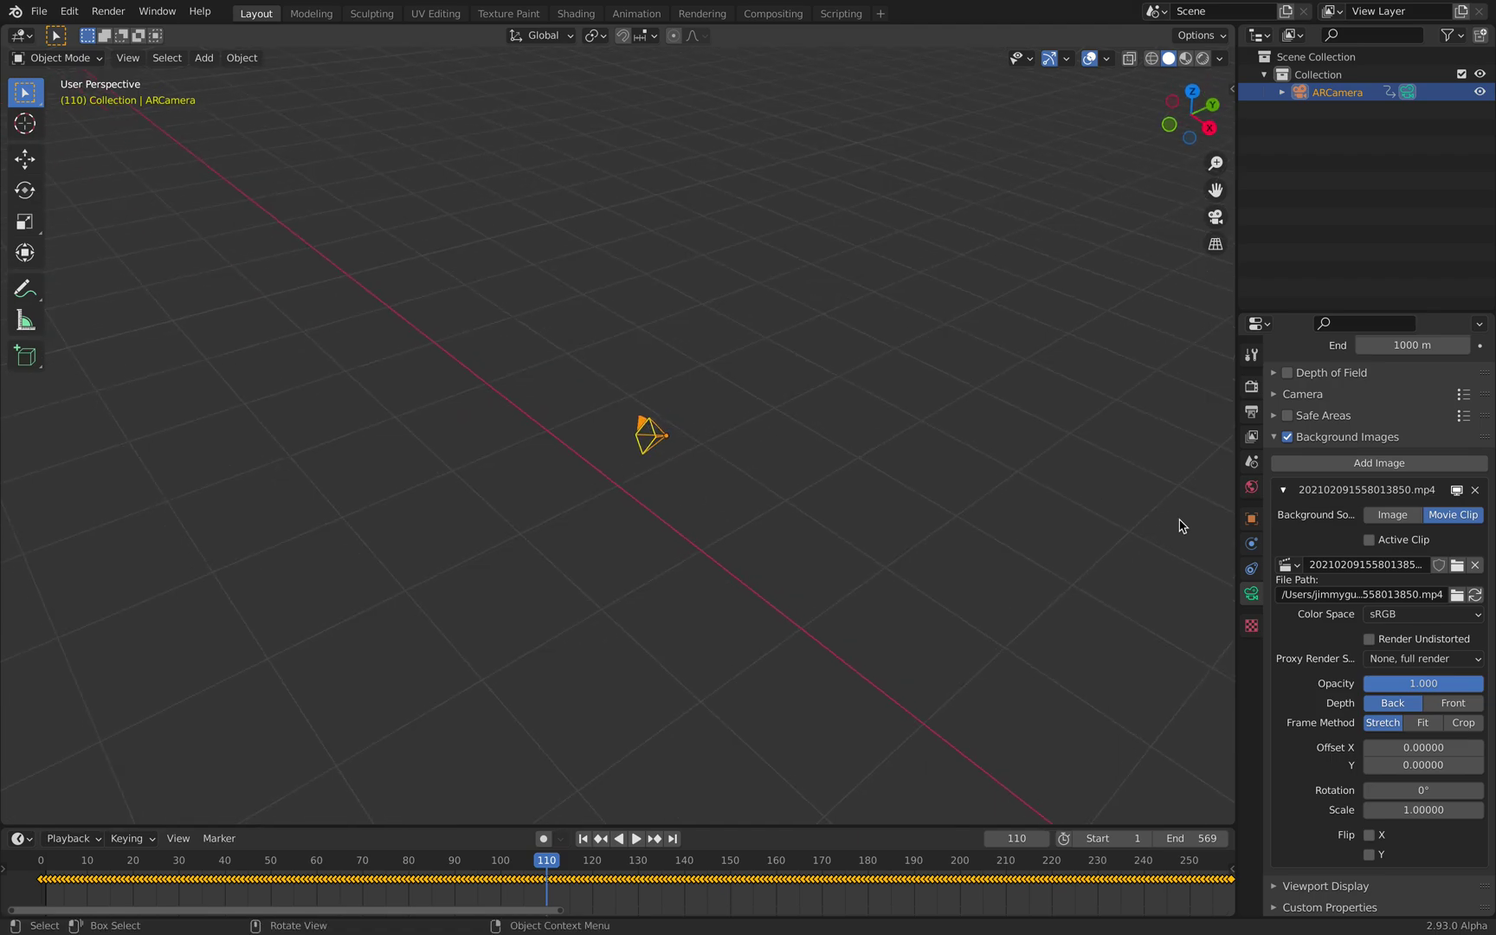
{"action": "left_click", "coordinate": [1252, 518]}
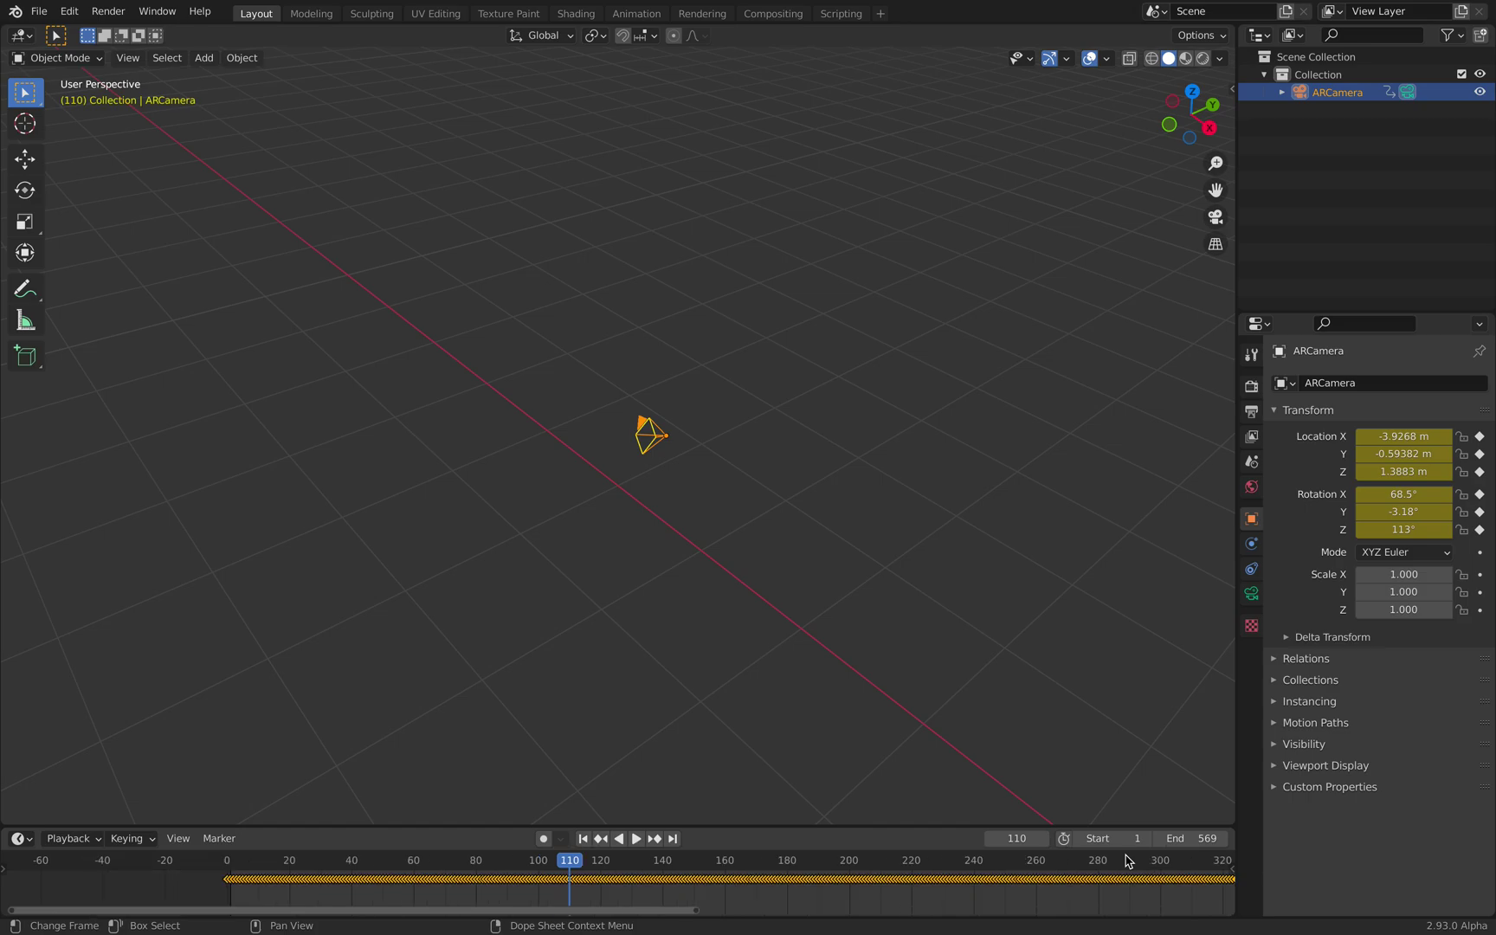
{"action": "scroll", "coordinate": [1124, 866], "scroll_direction": "down", "scroll_amount": 5}
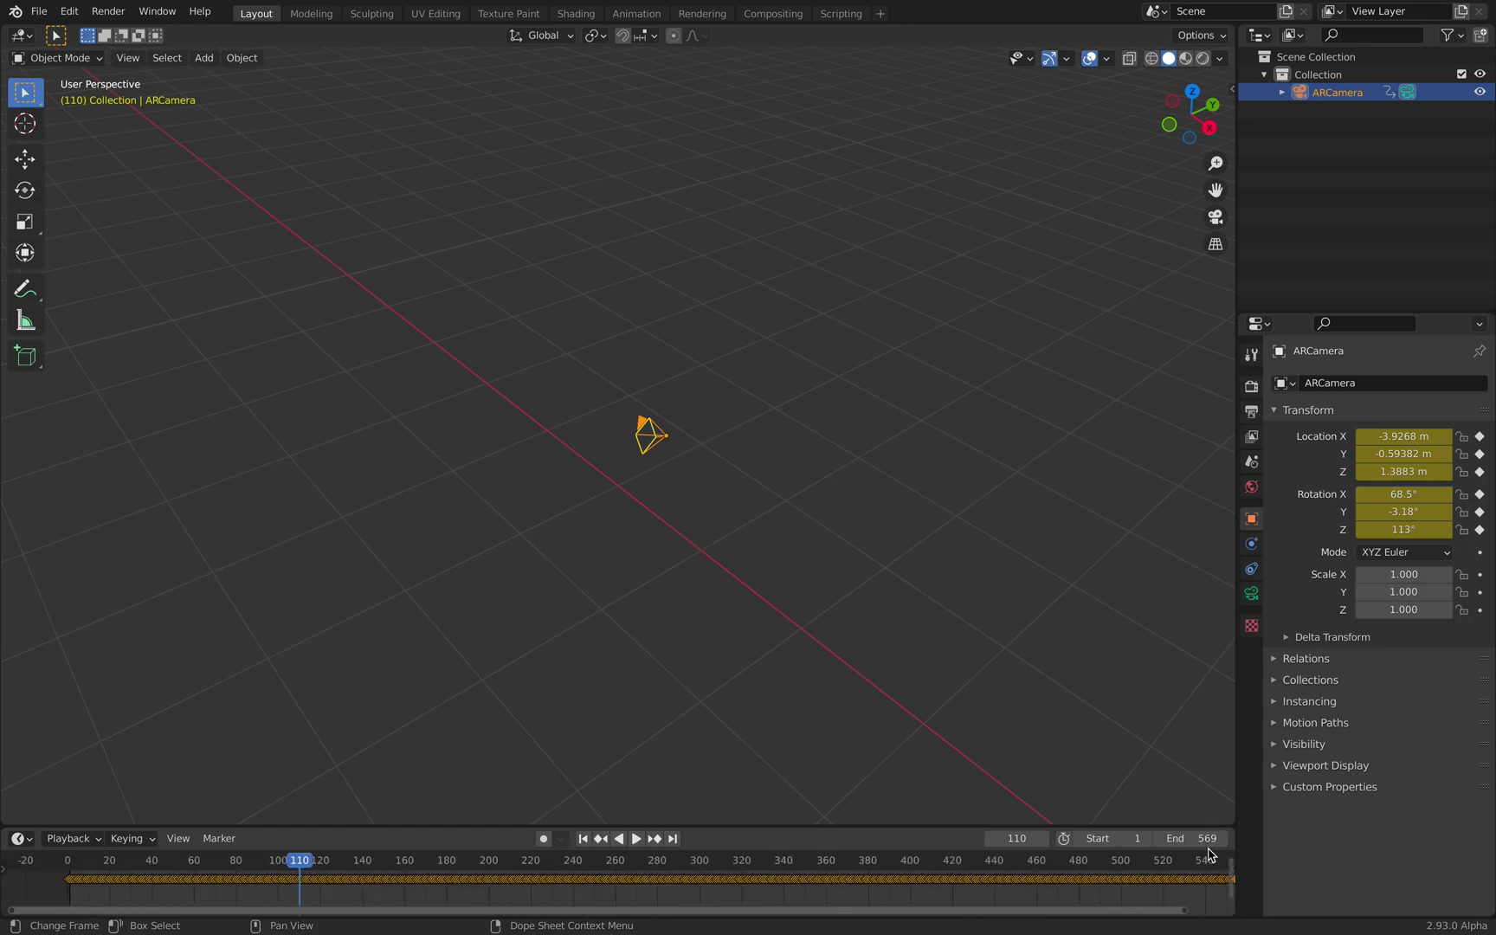
{"action": "key", "text": "Home"}
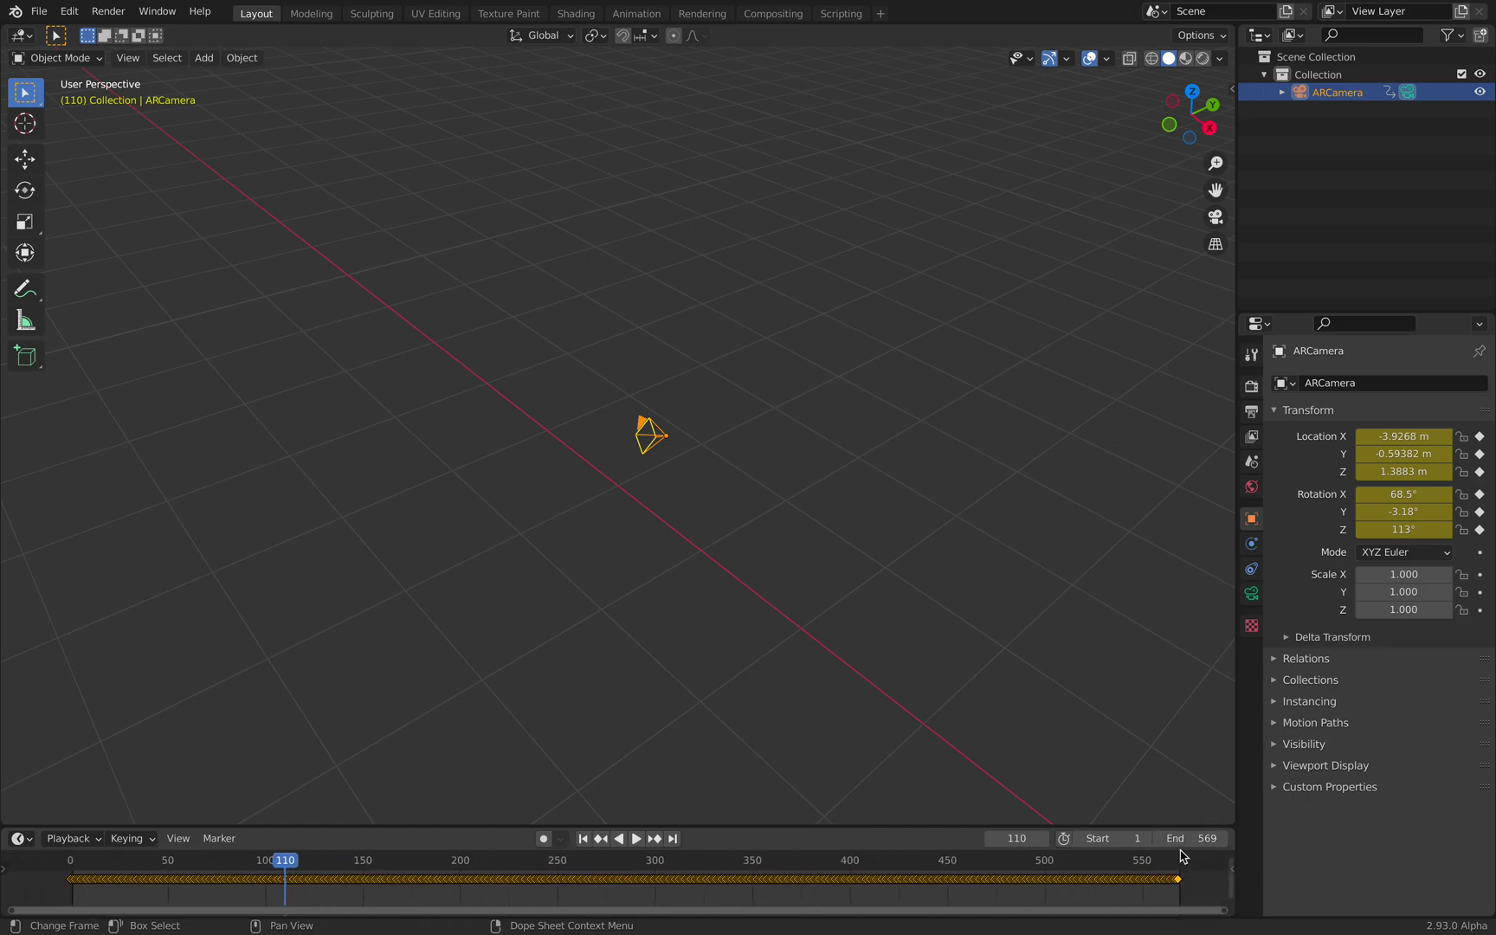
{"action": "left_click", "coordinate": [1316, 723]}
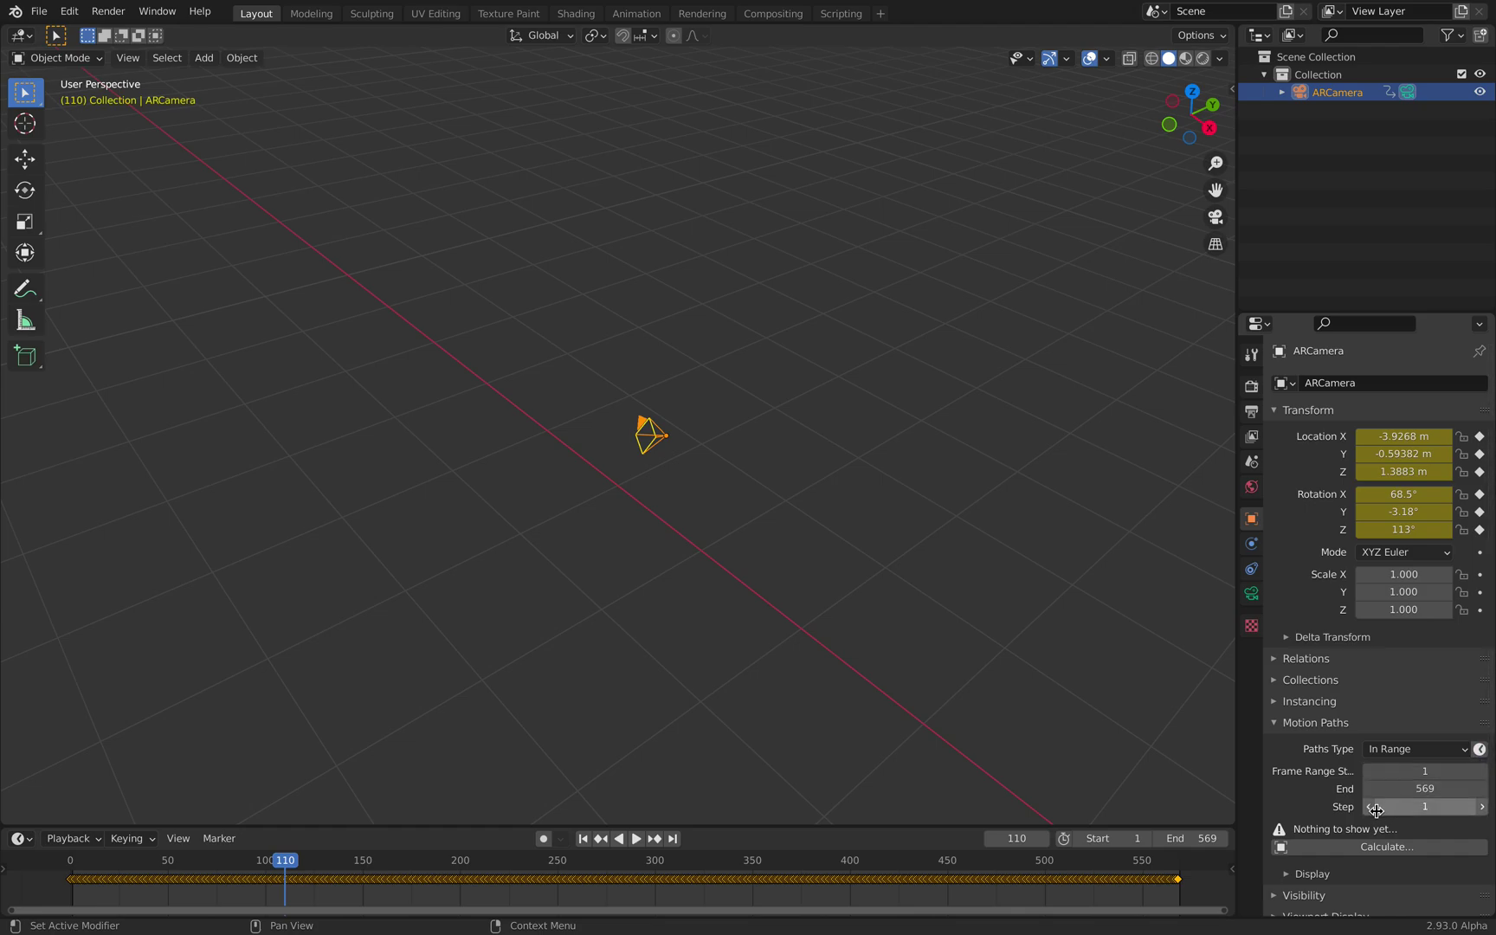
{"action": "left_click", "coordinate": [1367, 853]}
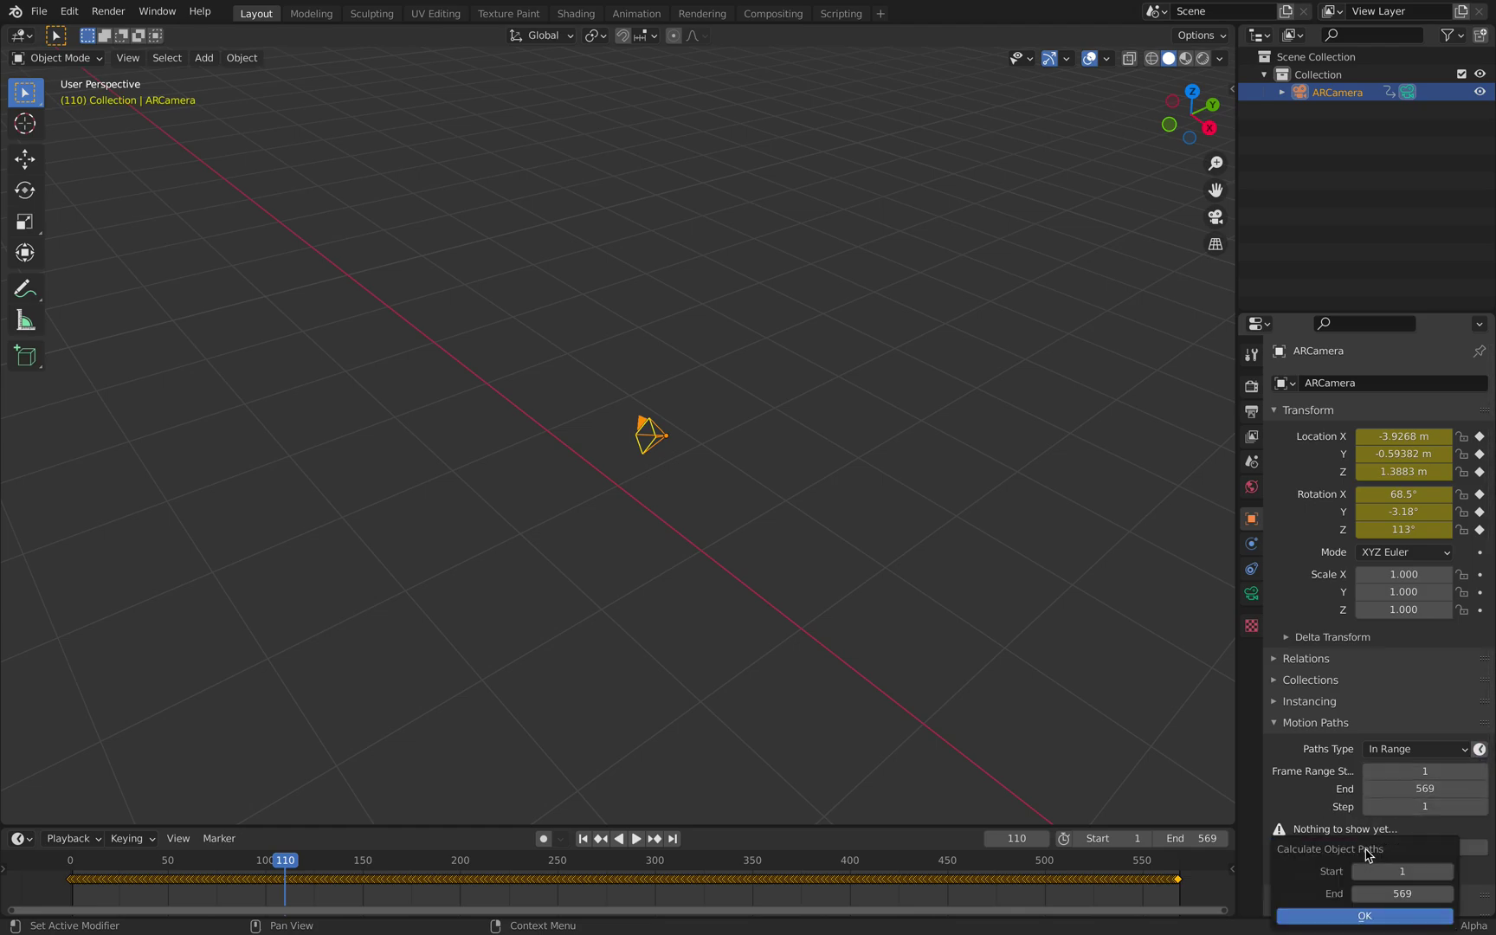
{"action": "left_click", "coordinate": [1359, 916]}
Hide the keyframes and keyframe numbers on the ARCamera's motion path, keeping only its lines.
{"action": "middle_click_drag", "start_coordinate": [1002, 752], "coordinate": [788, 508]}
{"action": "scroll", "coordinate": [1325, 823], "scroll_direction": "down", "scroll_amount": 2}
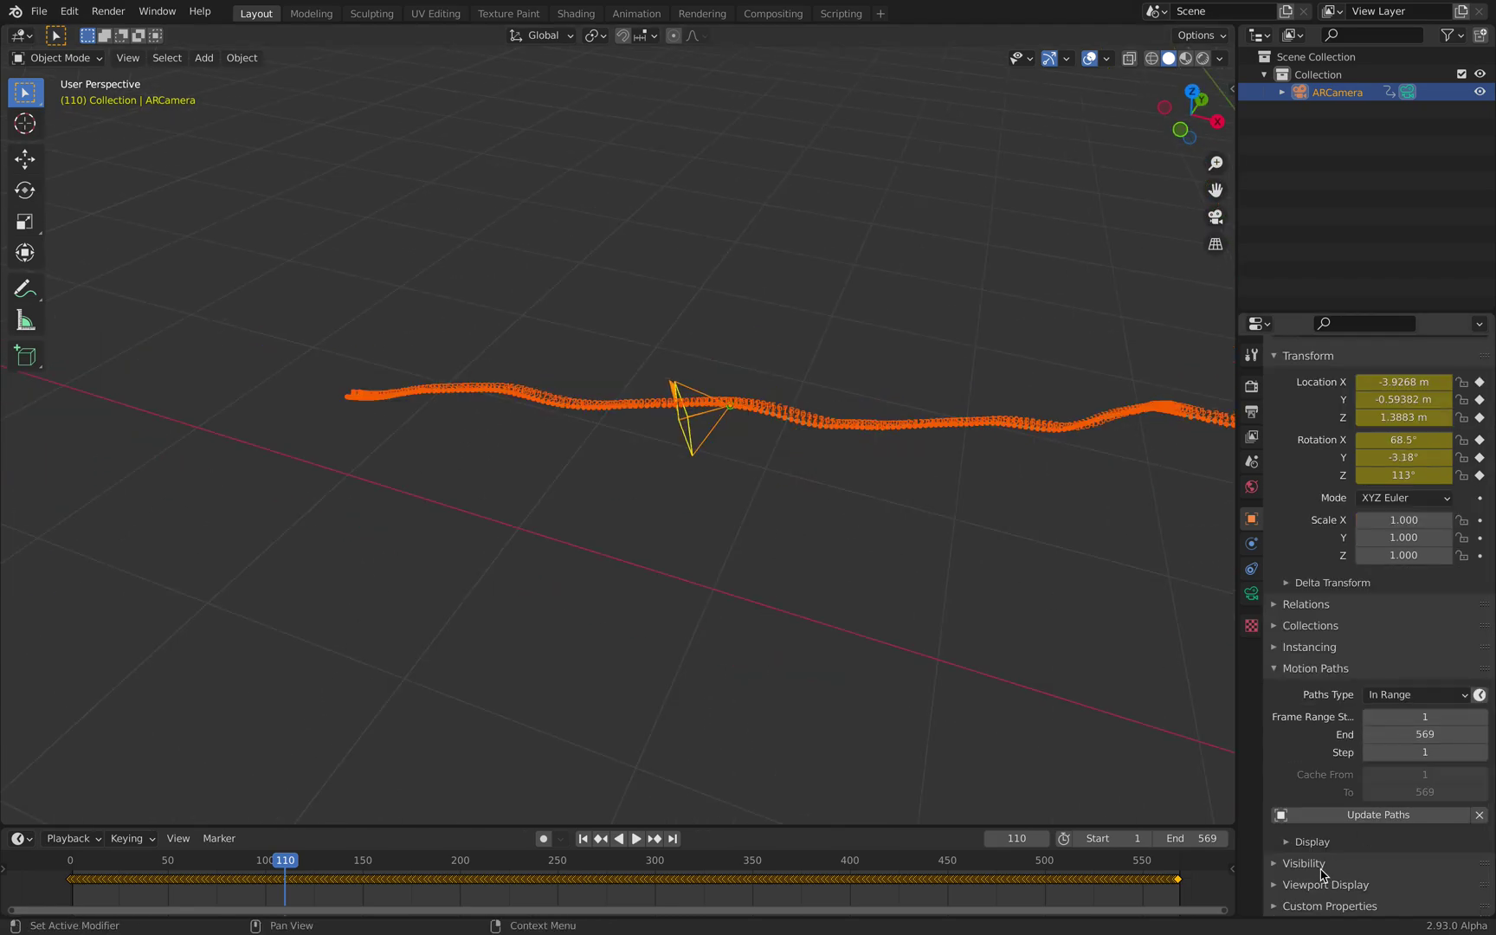
{"action": "left_click", "coordinate": [1318, 838]}
{"action": "scroll", "coordinate": [1364, 858], "scroll_direction": "down", "scroll_amount": 4}
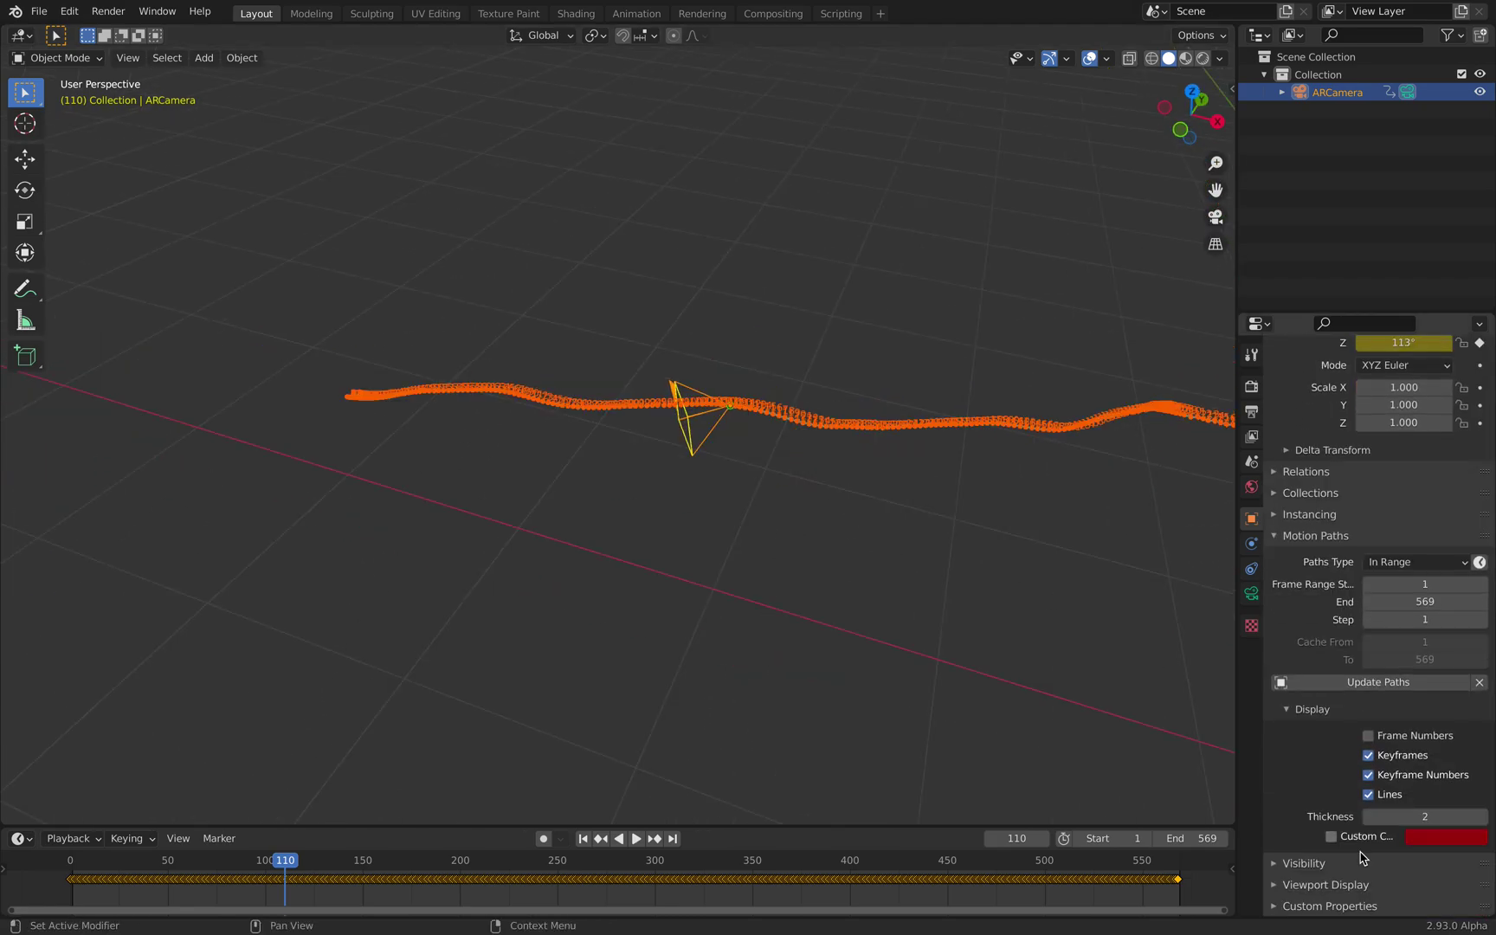
{"action": "left_click", "coordinate": [1383, 776]}
{"action": "left_click", "coordinate": [1381, 757]}
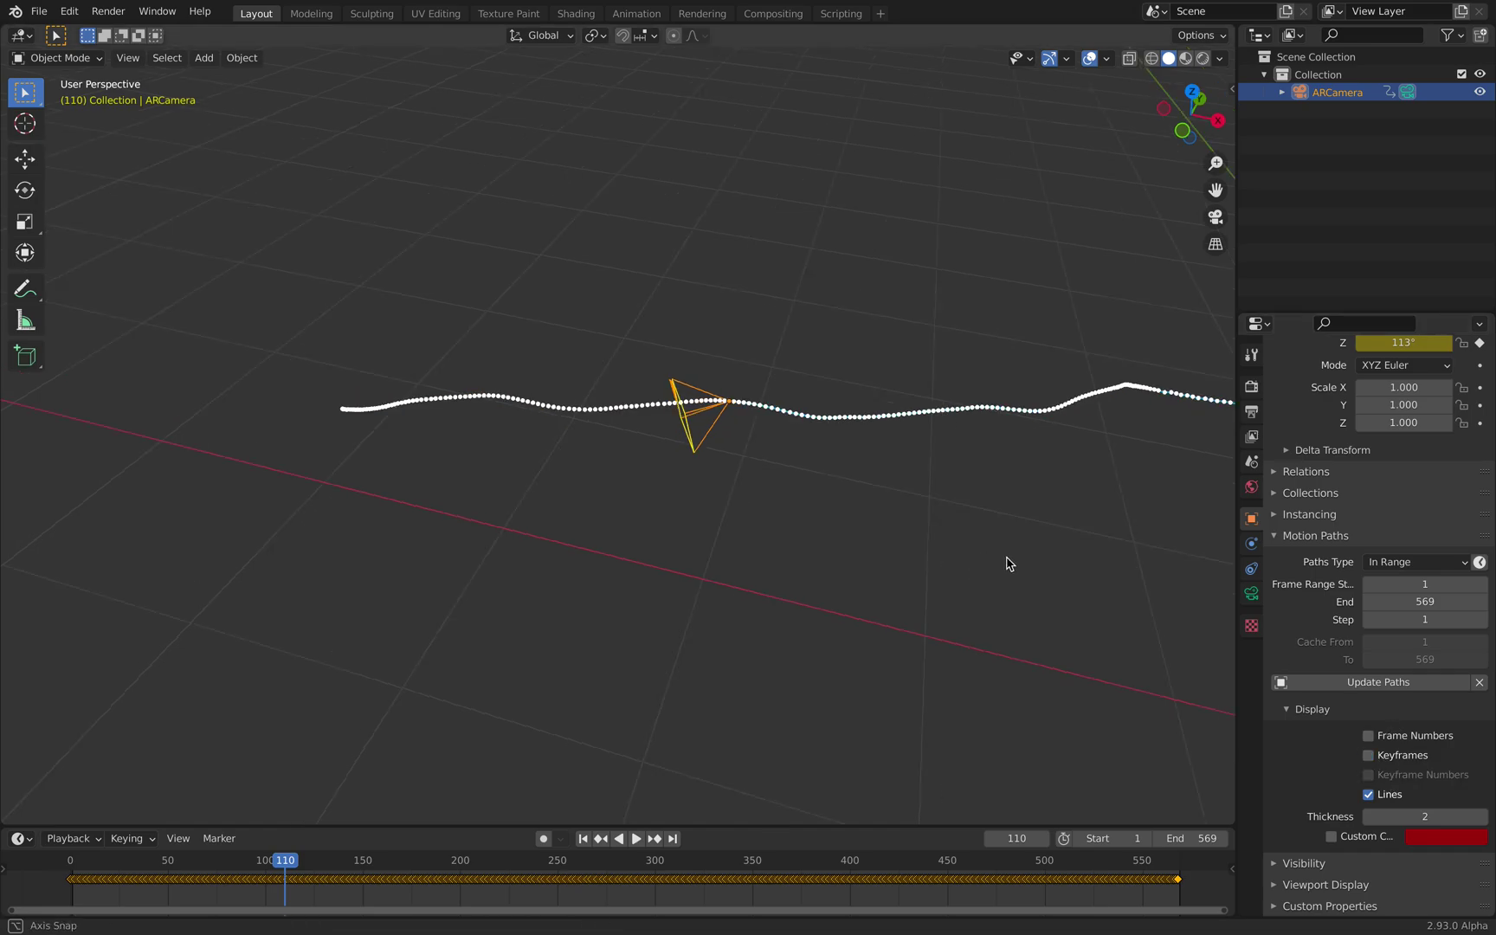
{"action": "middle_click_drag", "start_coordinate": [1009, 561], "coordinate": [1074, 606]}
Enable a custom color for the motion path and set it to bright green.
{"action": "left_click", "coordinate": [1329, 837]}
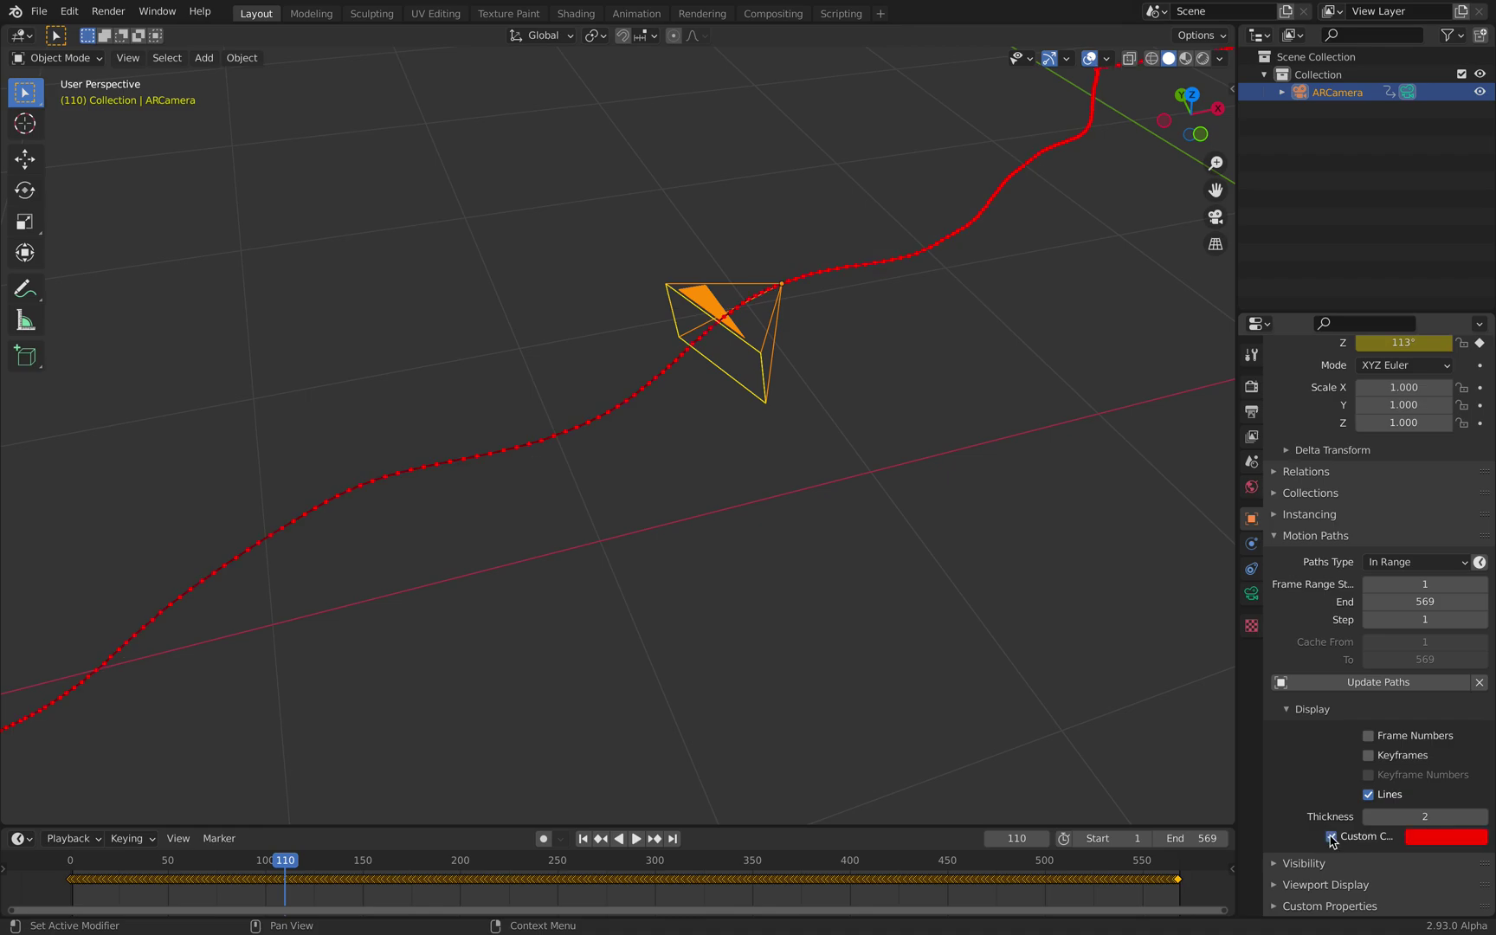
{"action": "middle_click_drag", "start_coordinate": [831, 538], "coordinate": [948, 584]}
{"action": "left_click", "coordinate": [1425, 837]}
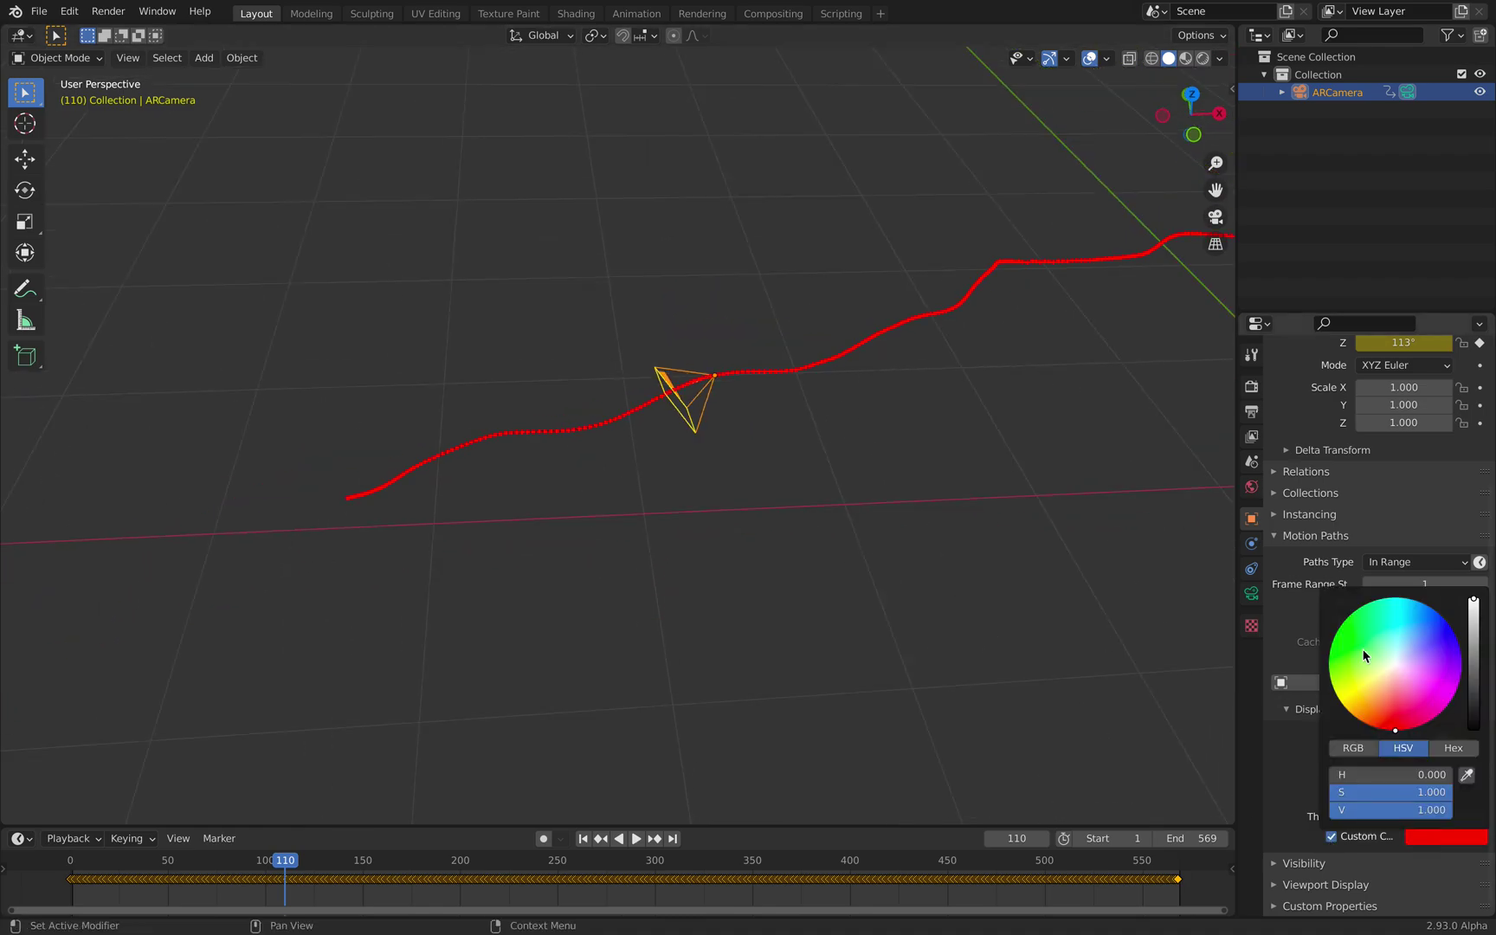
{"action": "left_click_drag", "start_coordinate": [1365, 652], "coordinate": [1349, 656]}
{"action": "middle_click_drag", "start_coordinate": [761, 418], "coordinate": [588, 568]}
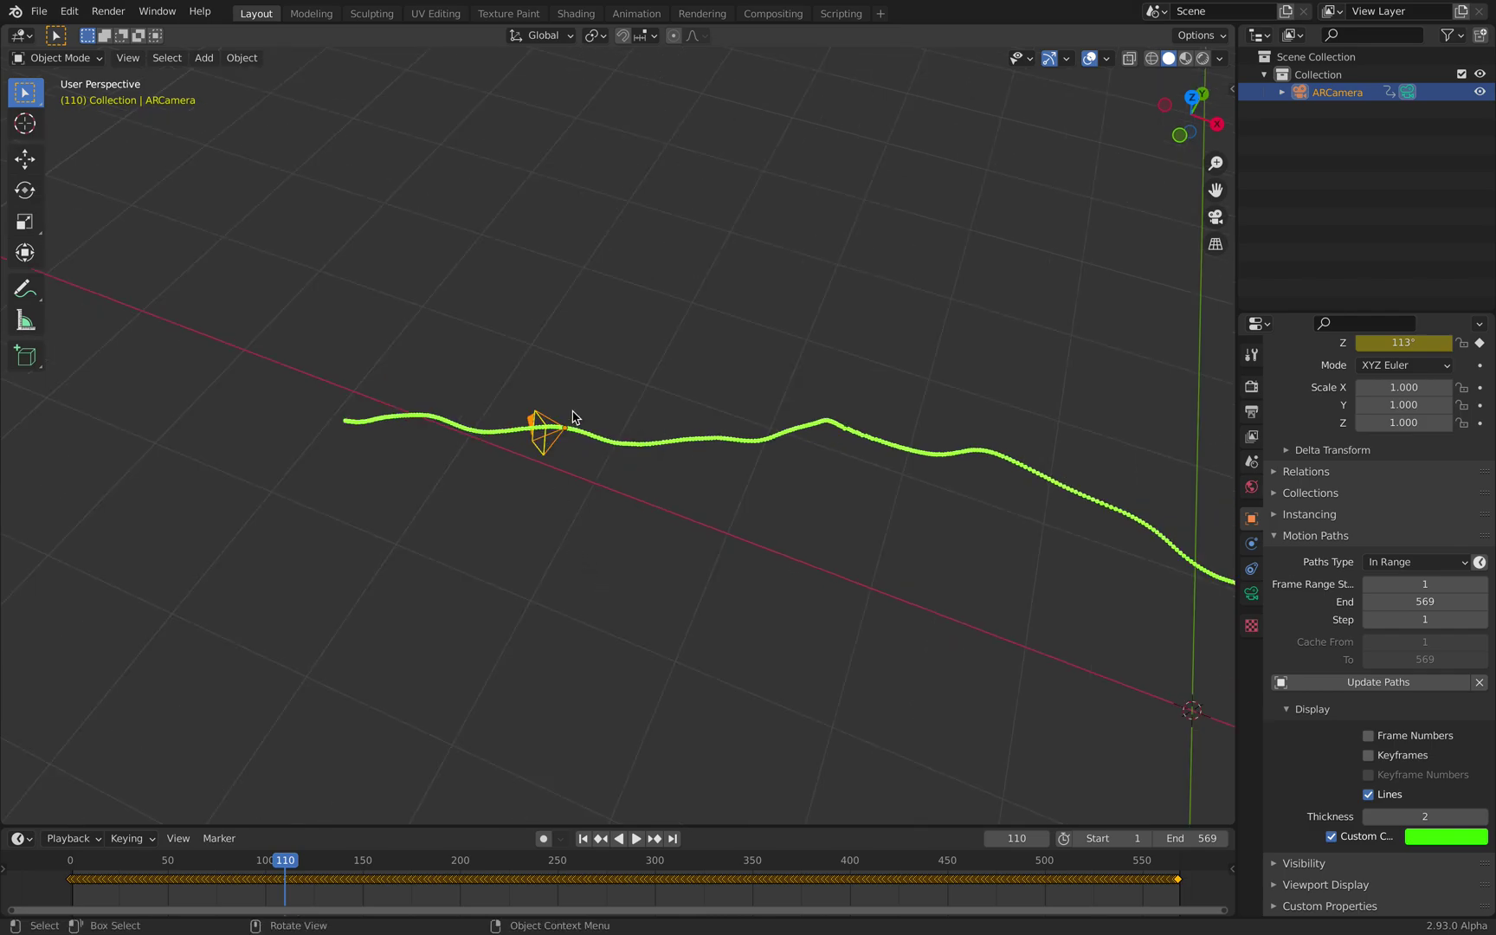
Play and scrub the animation to examine how the camera travels along the whole motion path.
{"action": "middle_click_drag", "start_coordinate": [572, 418], "coordinate": [558, 402]}
{"action": "scroll", "coordinate": [243, 866], "scroll_direction": "down", "scroll_amount": 5}
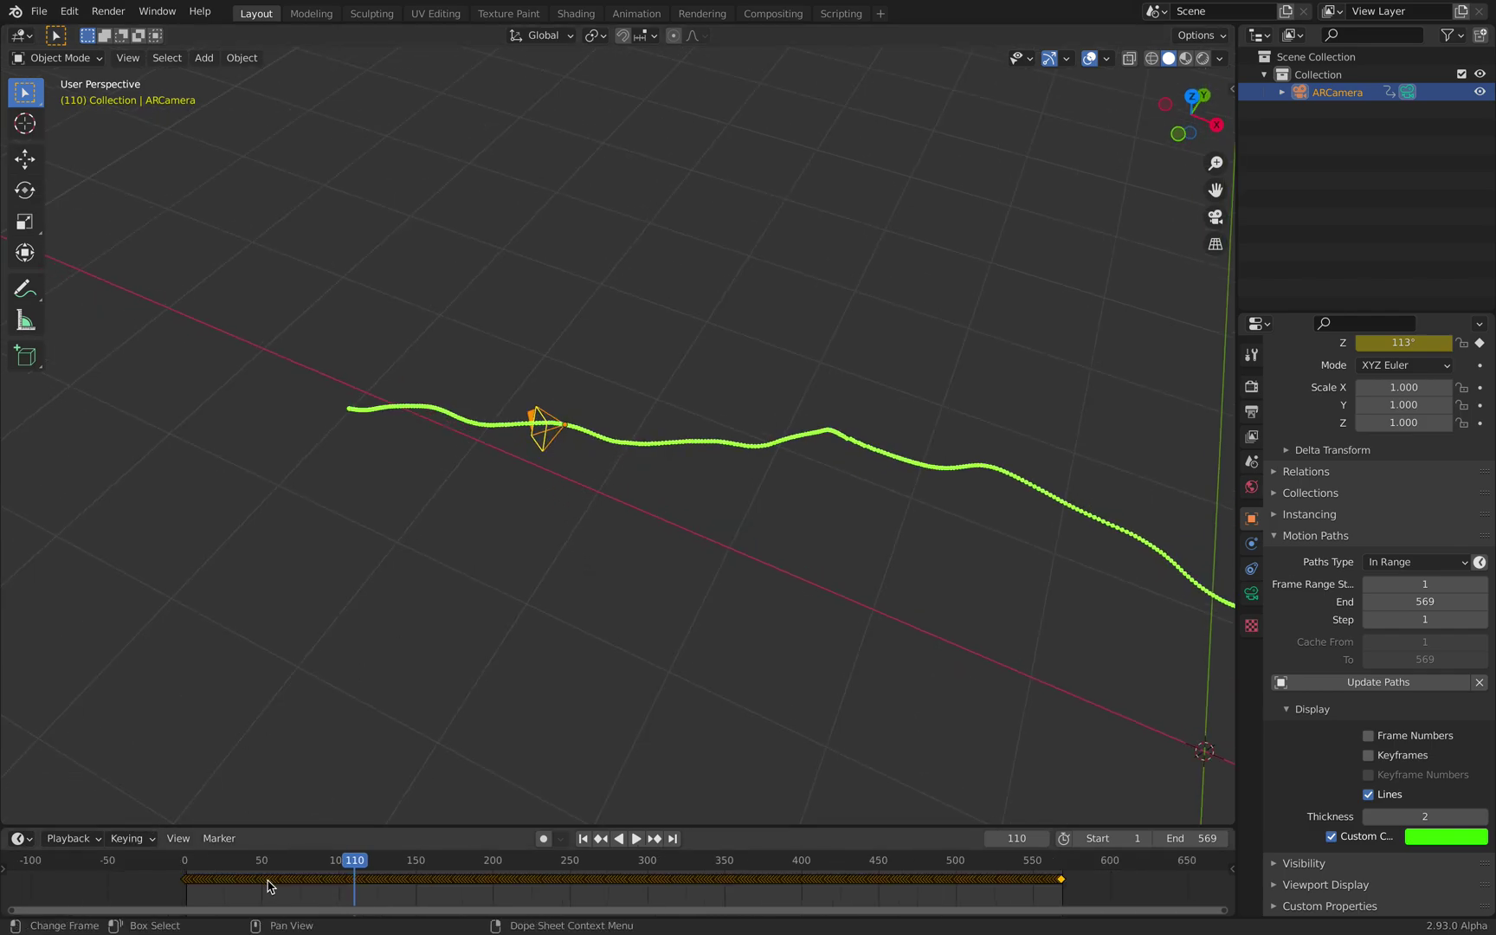
{"action": "left_click", "coordinate": [198, 863]}
{"action": "key", "text": "space"}
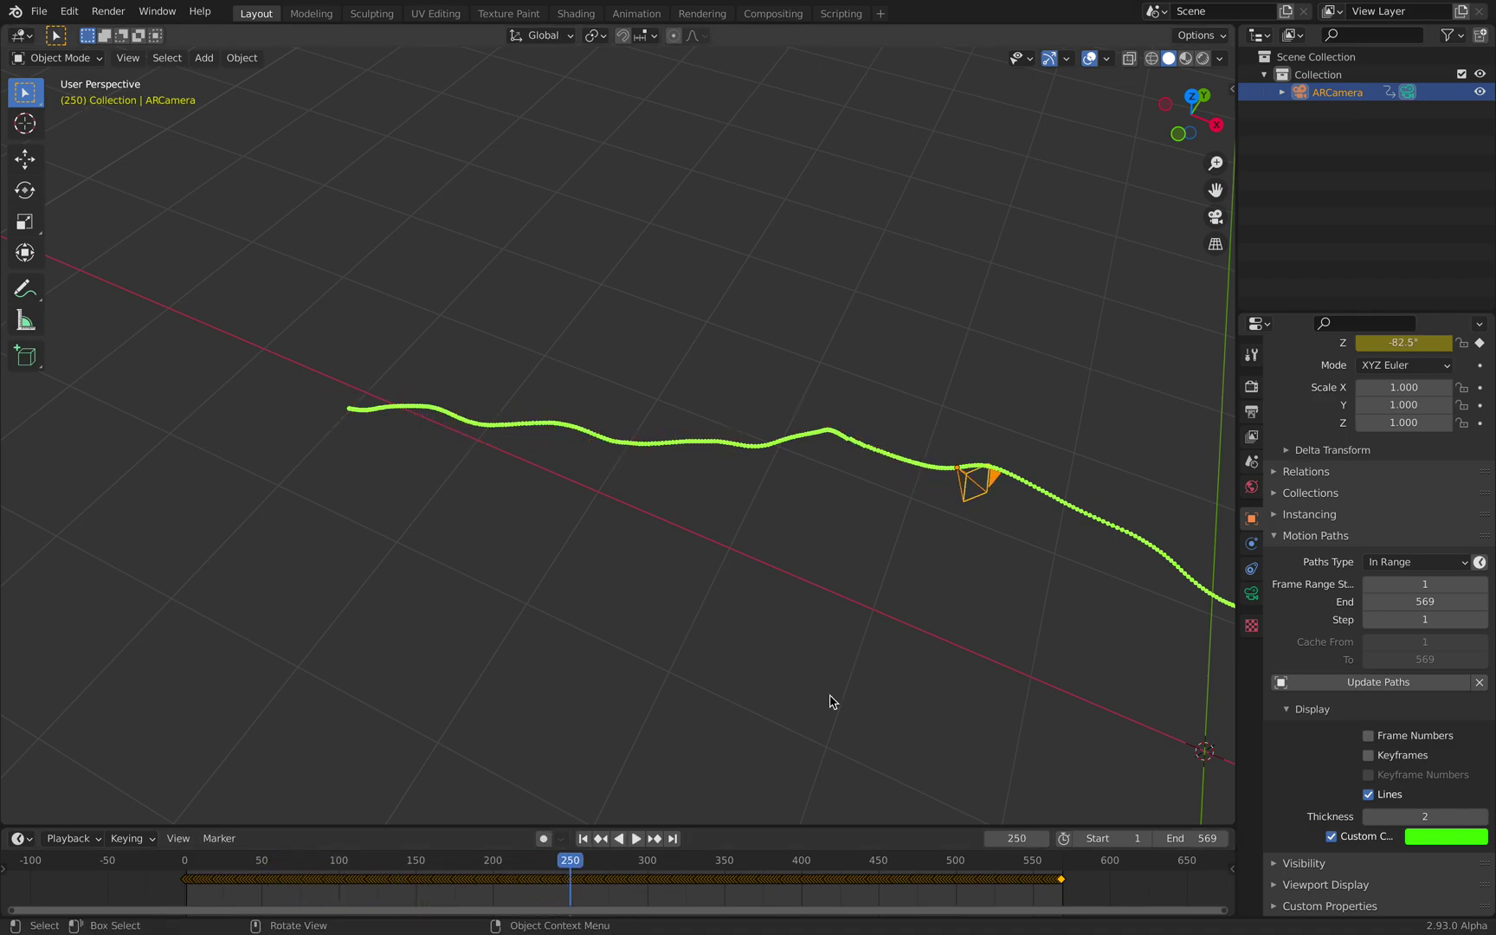
{"action": "scroll", "coordinate": [830, 701], "scroll_direction": "down", "scroll_amount": 2}
{"action": "scroll", "coordinate": [840, 732], "scroll_direction": "down", "scroll_amount": 2}
{"action": "left_click_drag", "start_coordinate": [625, 879], "coordinate": [904, 831]}
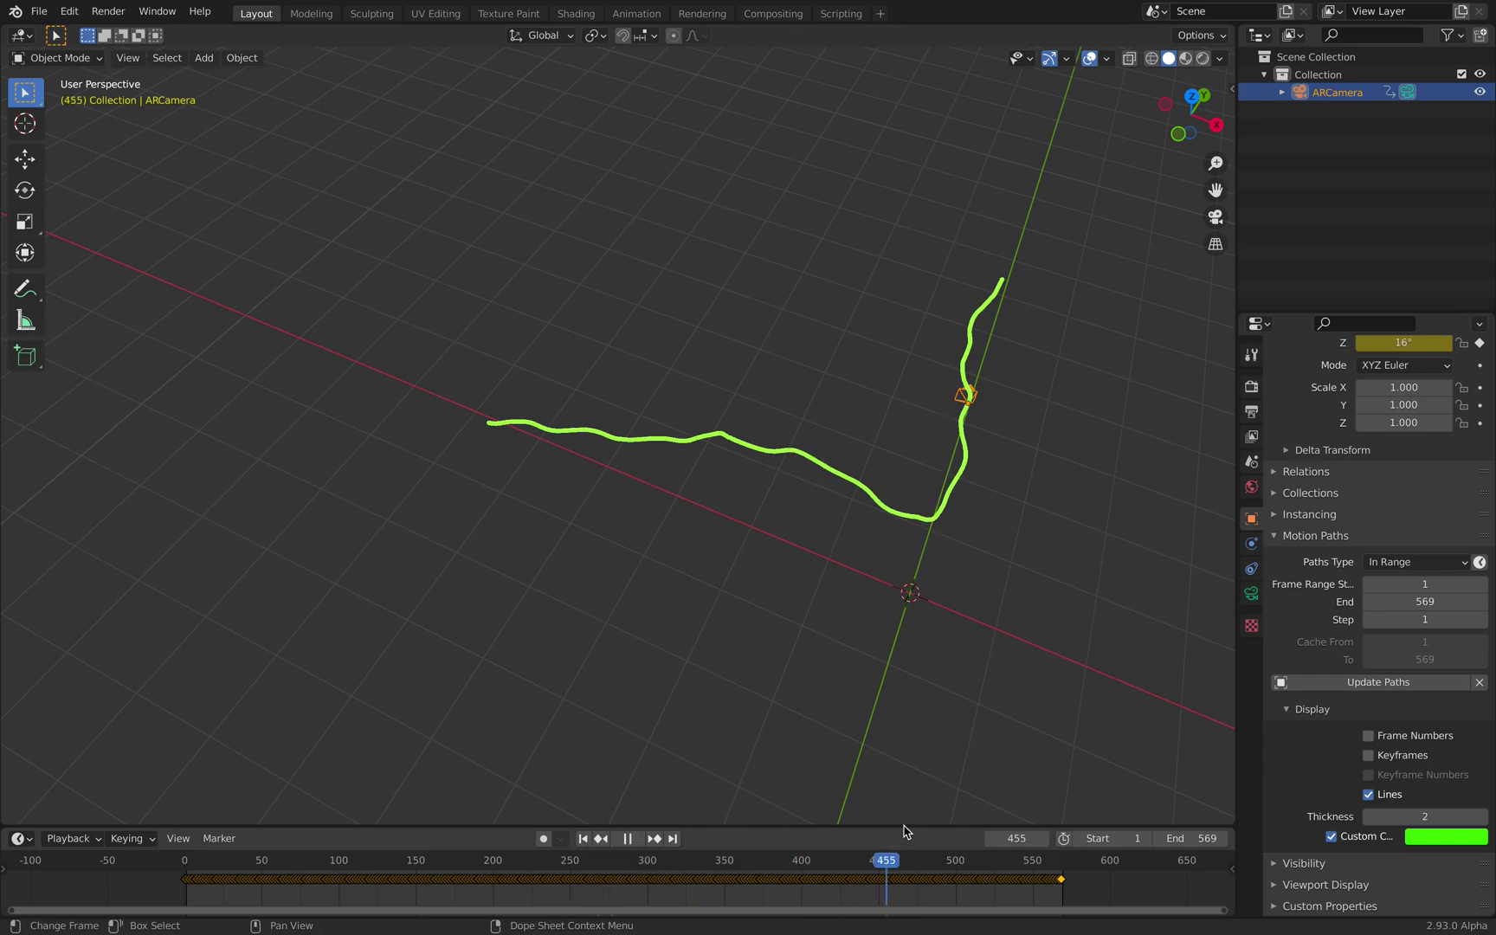
{"action": "key", "text": "Escape"}
{"action": "scroll", "coordinate": [697, 533], "scroll_direction": "up", "scroll_amount": 2}
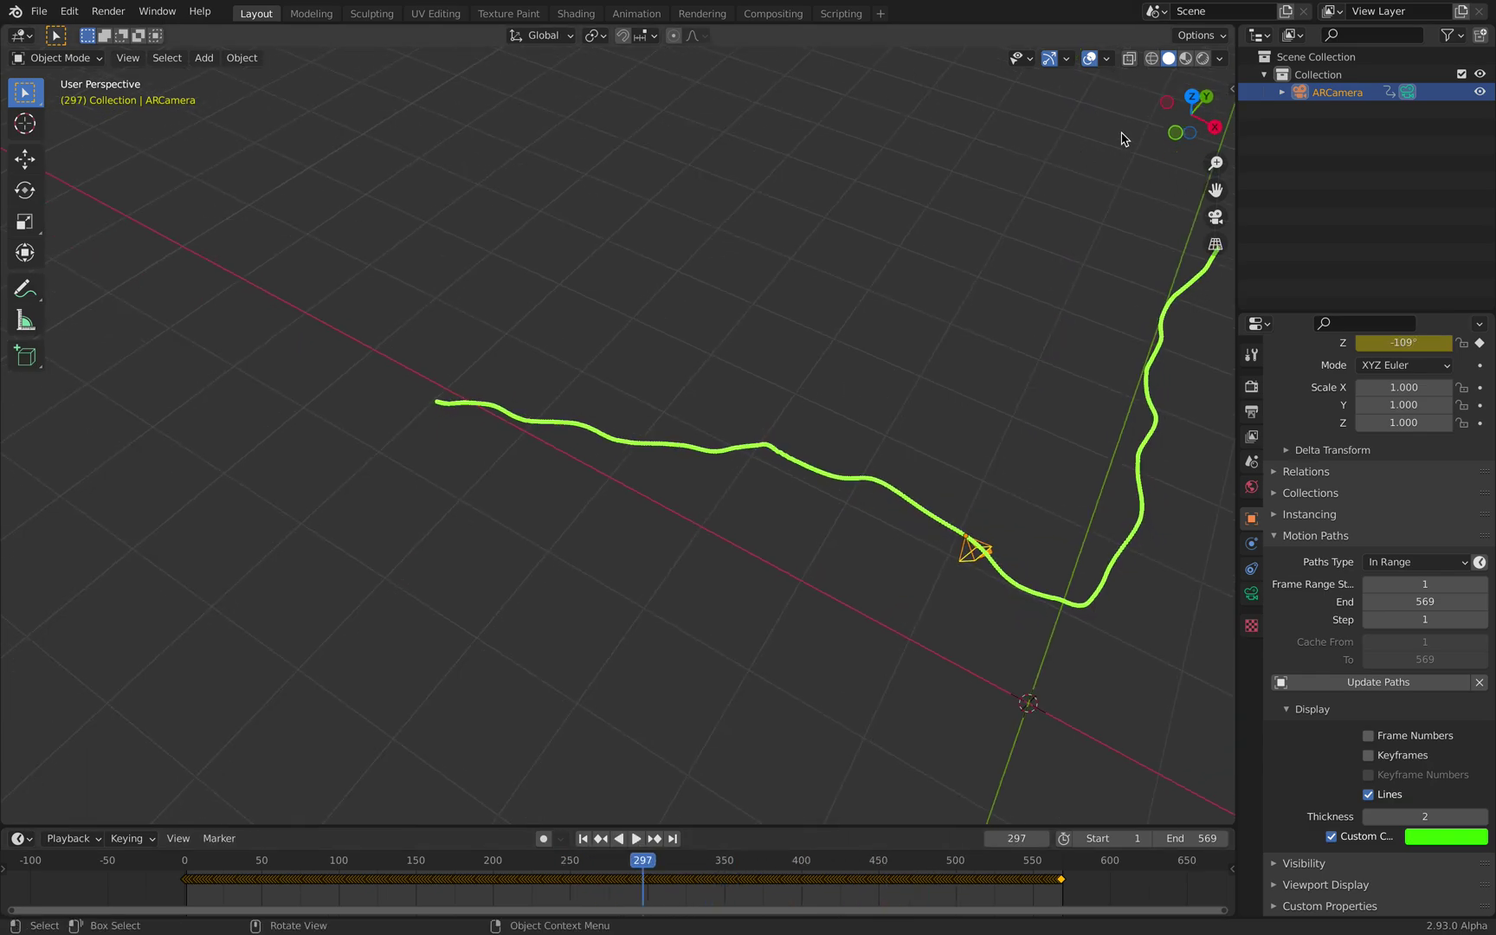
Split the 3D viewport into two side-by-side views and switch the second one to the camera view.
{"action": "left_click_drag", "start_coordinate": [1233, 28], "coordinate": [733, 54]}
{"action": "left_click", "coordinate": [770, 36]}
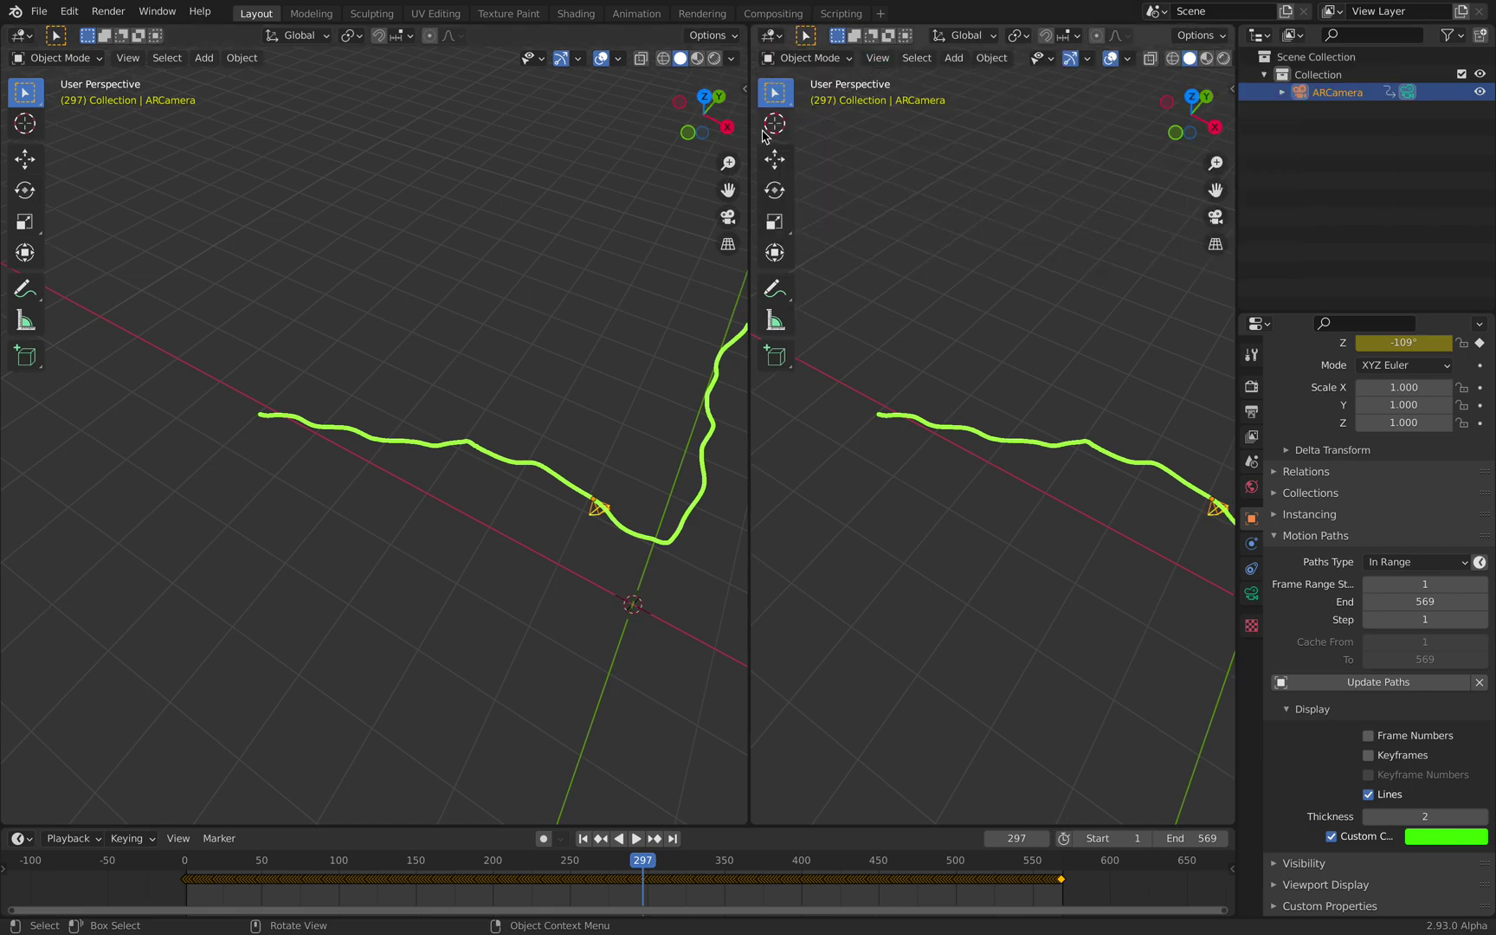
{"action": "left_click_drag", "start_coordinate": [750, 134], "coordinate": [651, 142]}
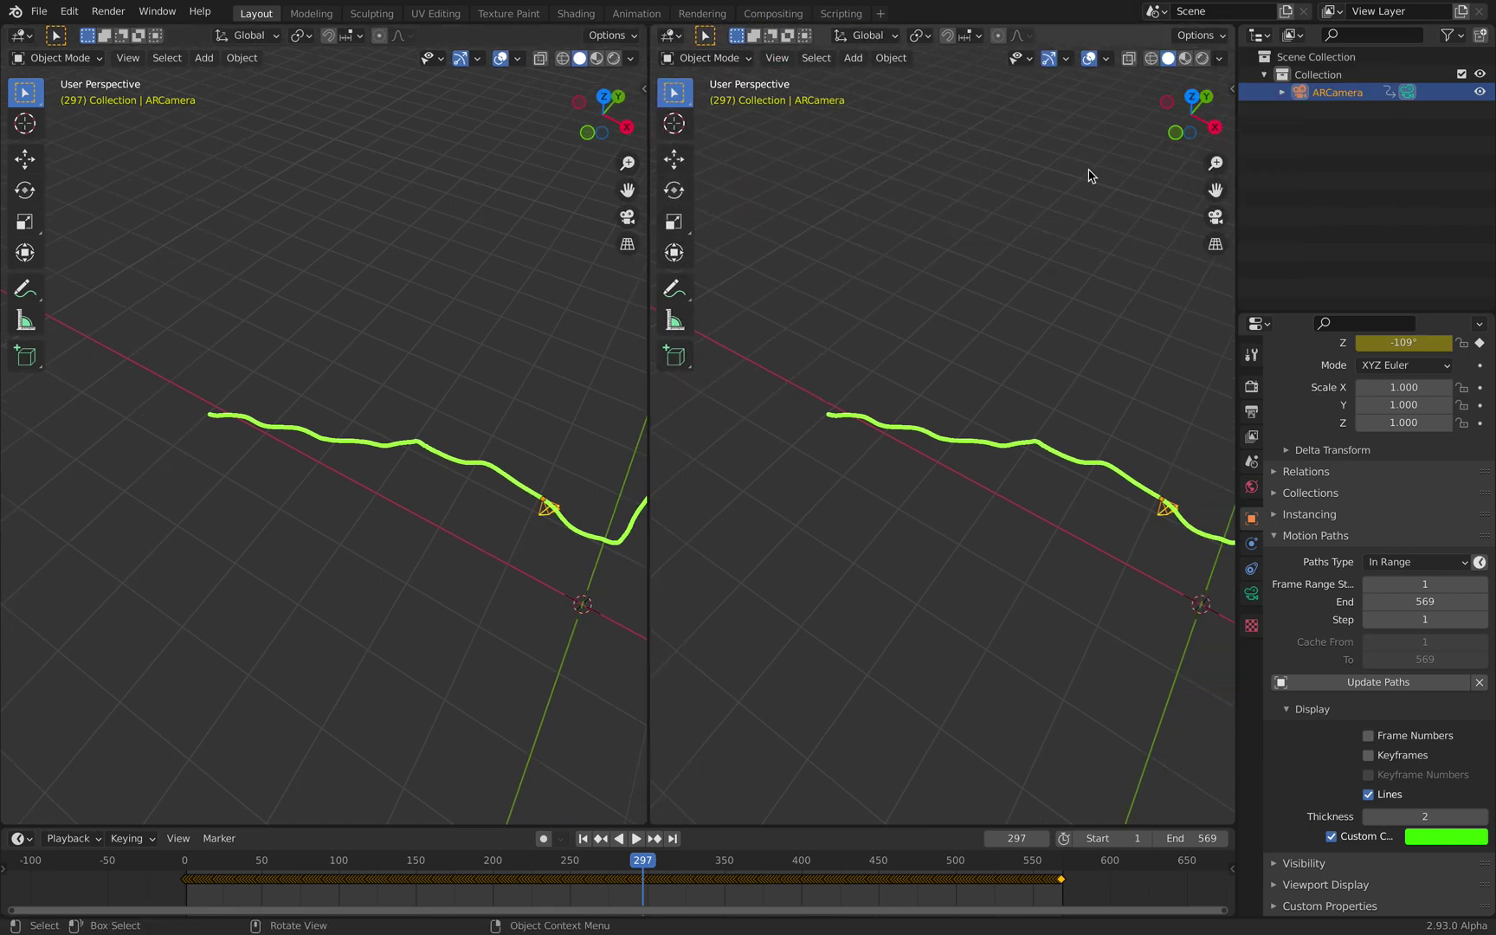
{"action": "left_click", "coordinate": [1232, 90]}
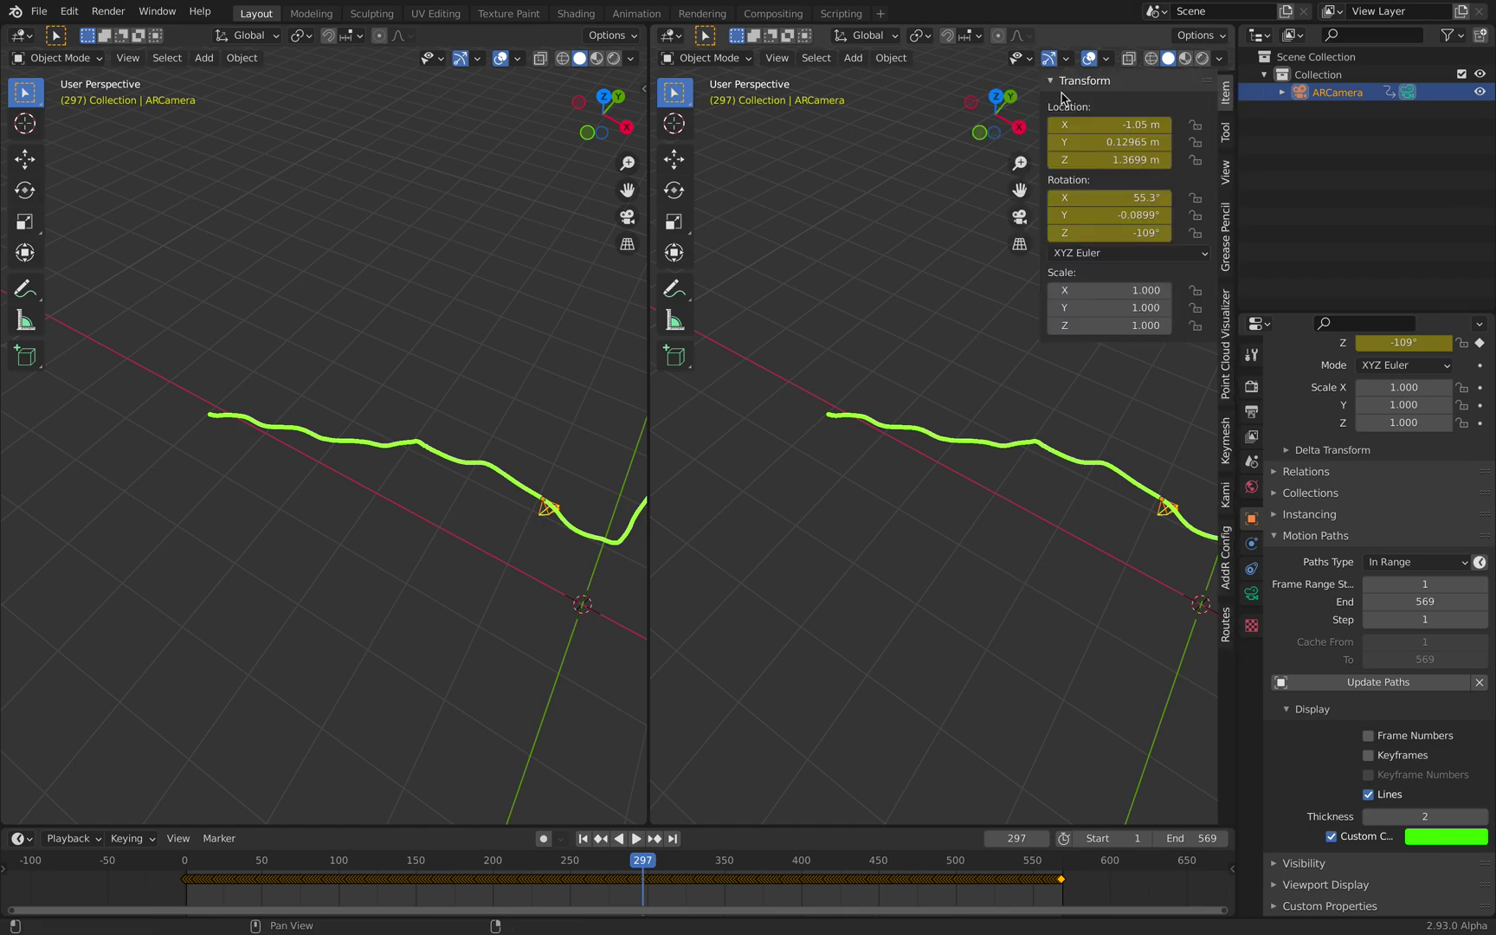
{"action": "left_click", "coordinate": [1020, 216]}
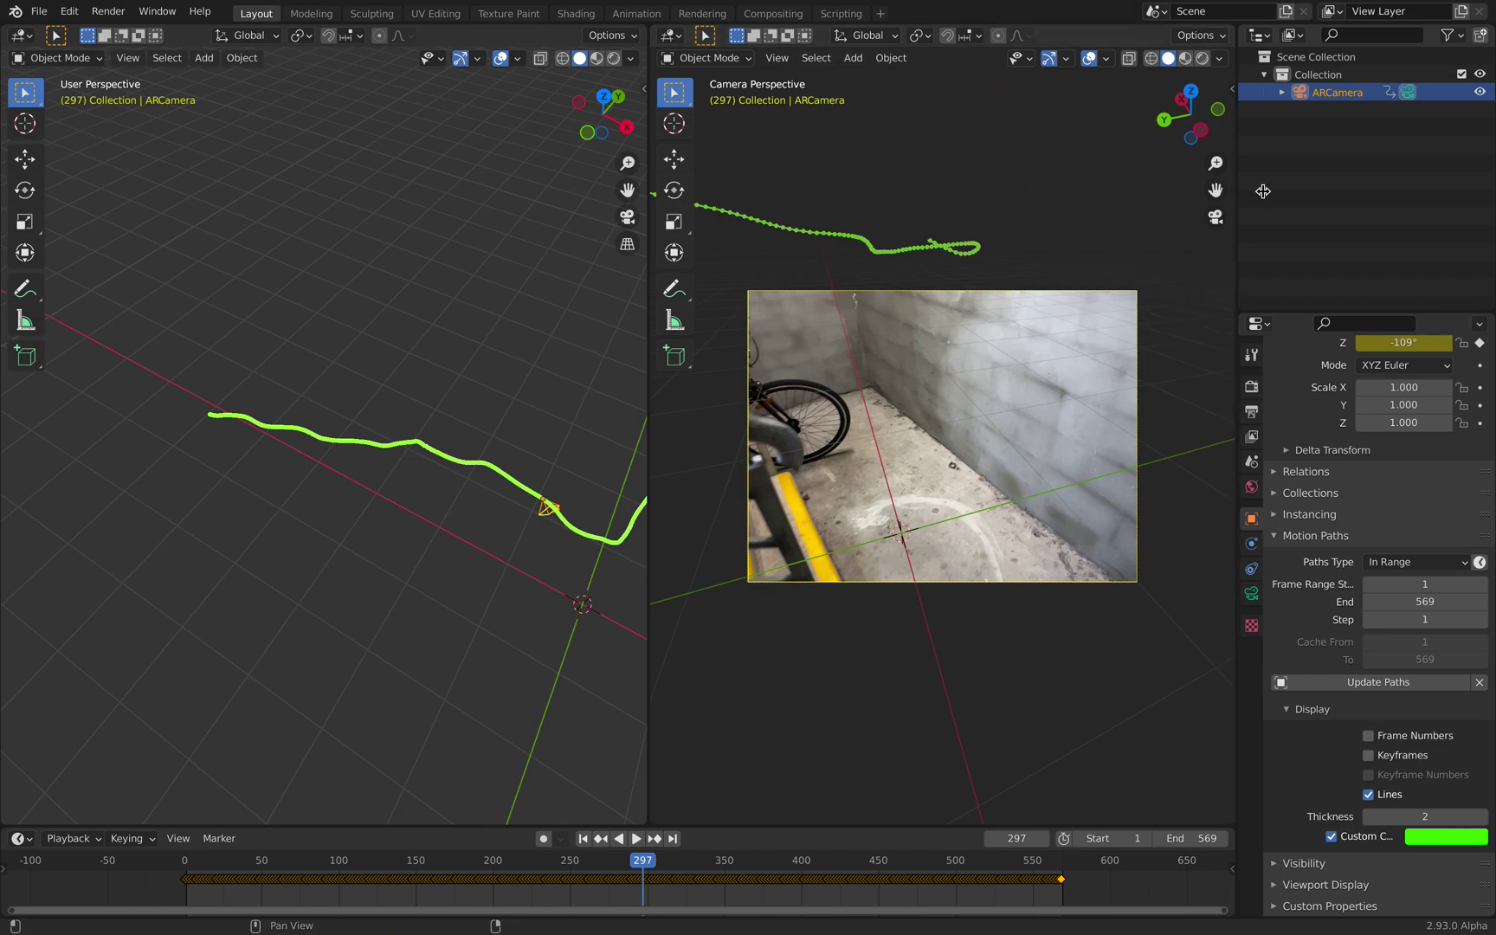
{"action": "key", "text": "n"}
Play the animation from about frame 33 to compare the moving camera with its footage in both views.
{"action": "left_click", "coordinate": [236, 862]}
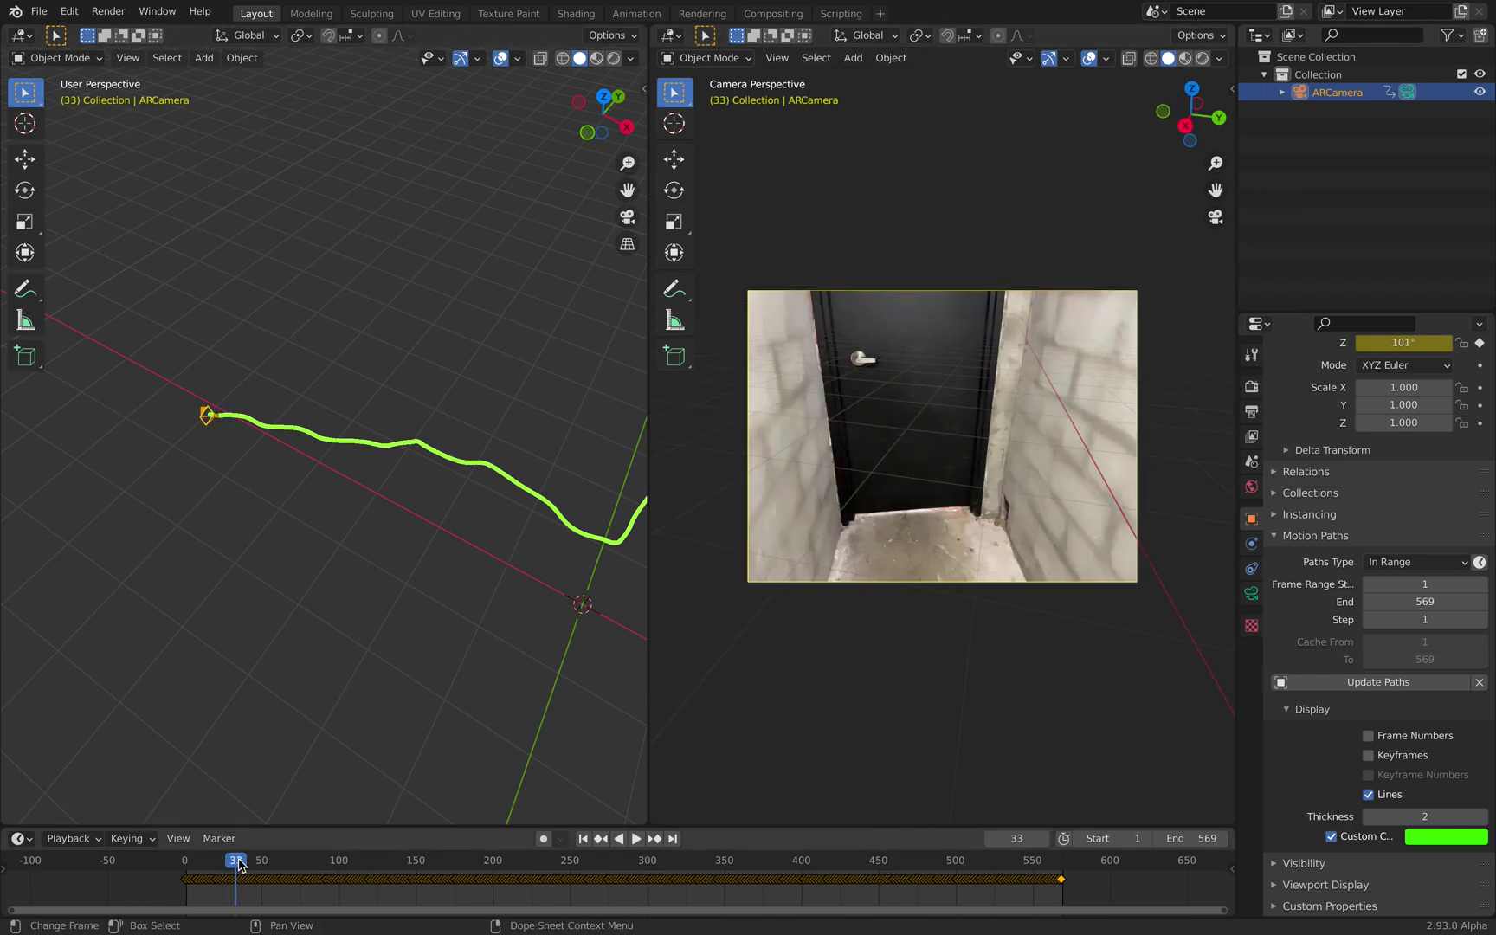
{"action": "key", "text": "space"}
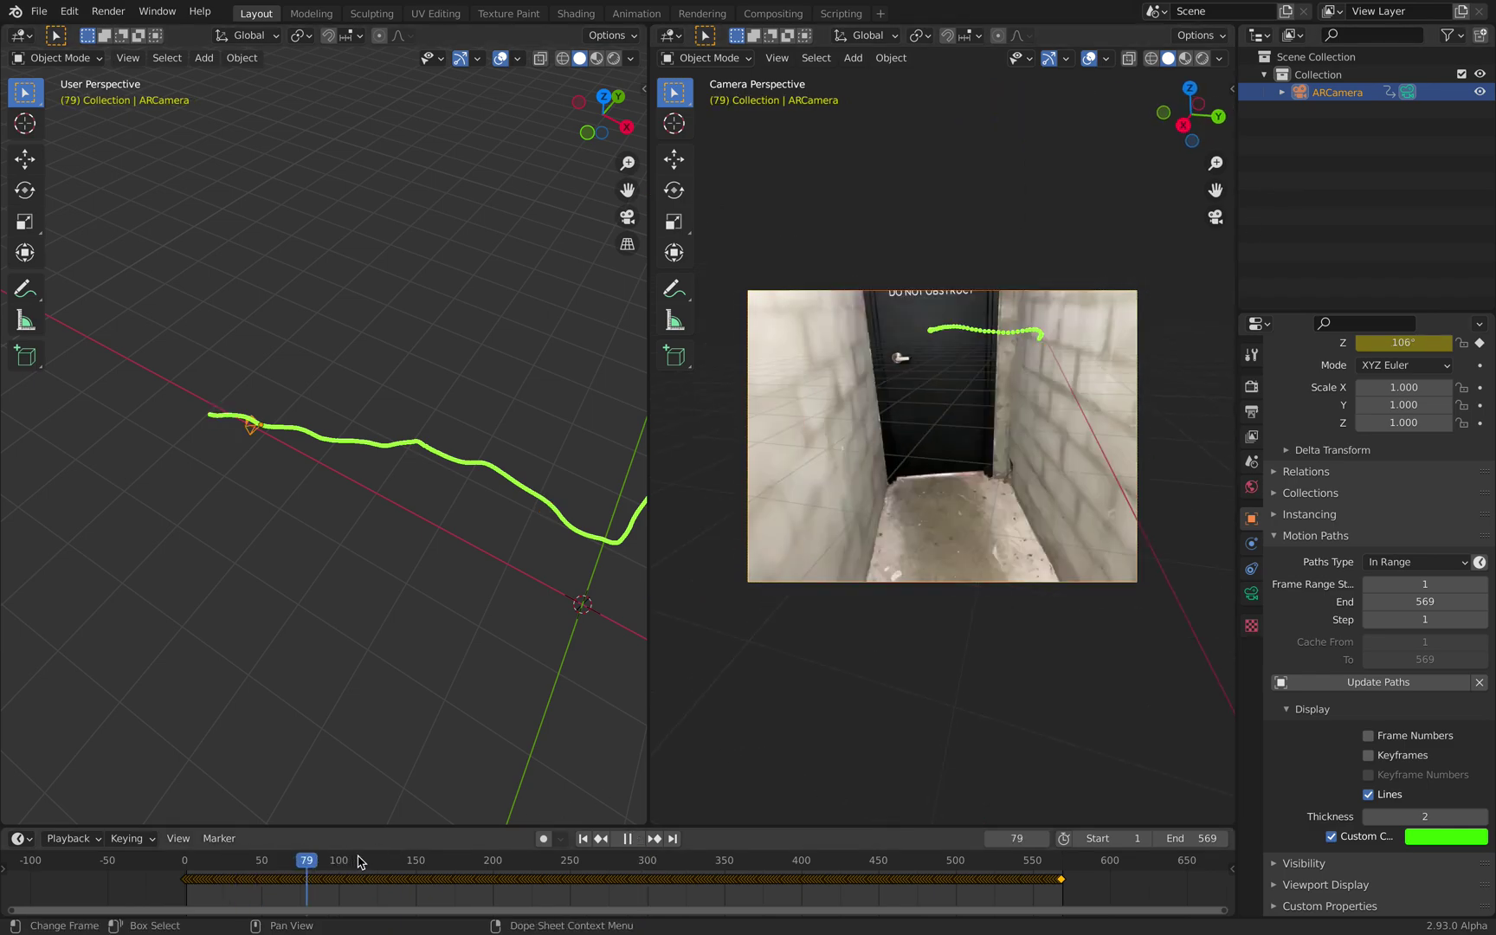
{"action": "key", "text": "space"}
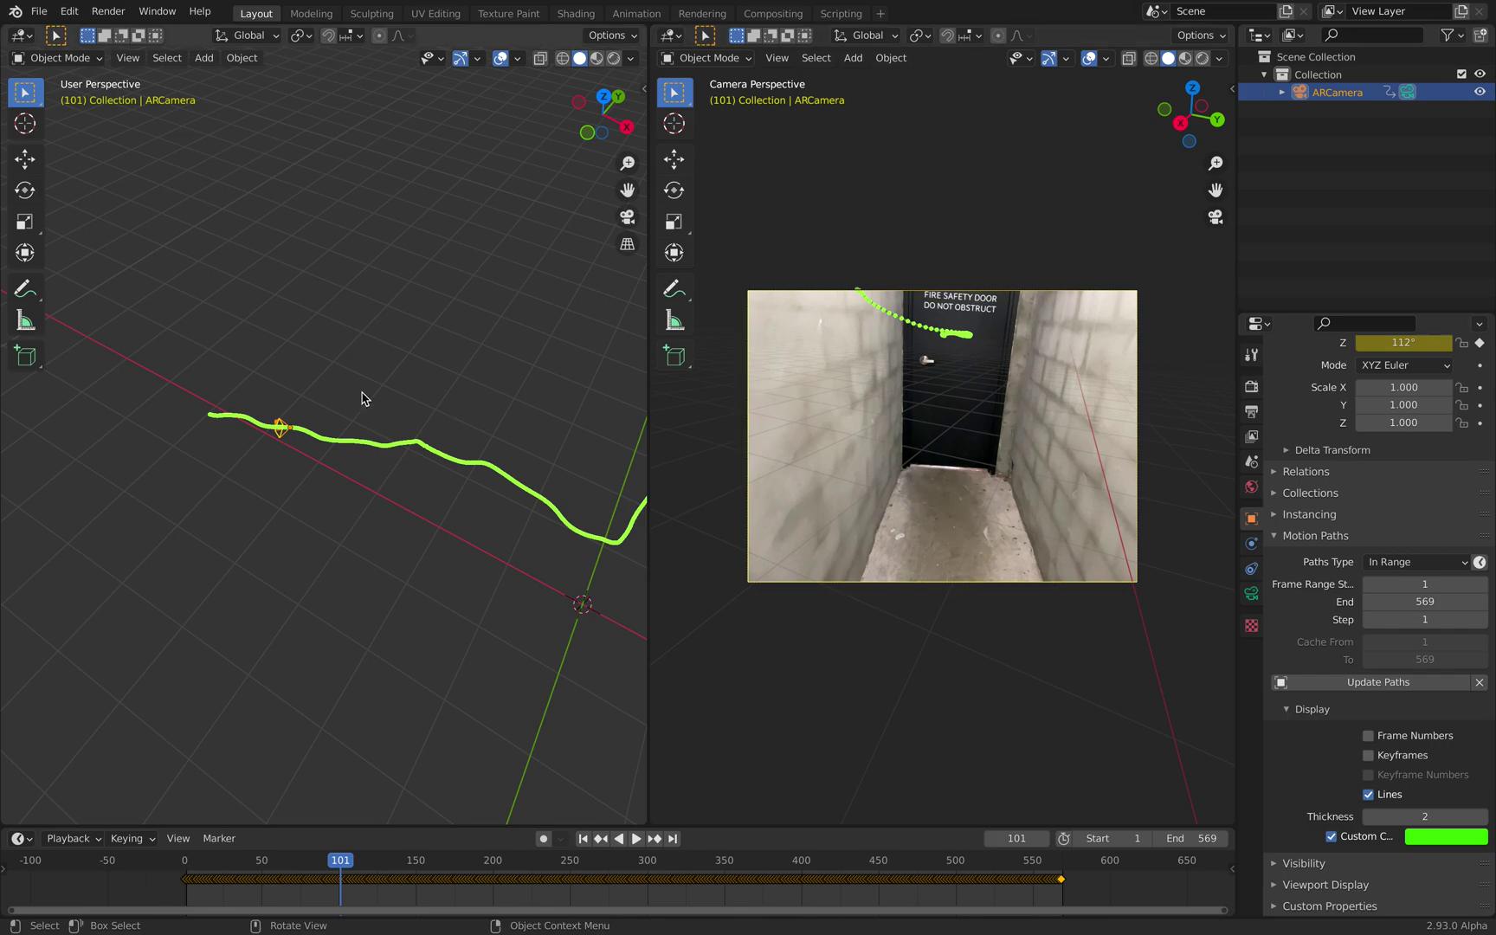
{"action": "middle_click_drag", "start_coordinate": [364, 394], "coordinate": [624, 467]}
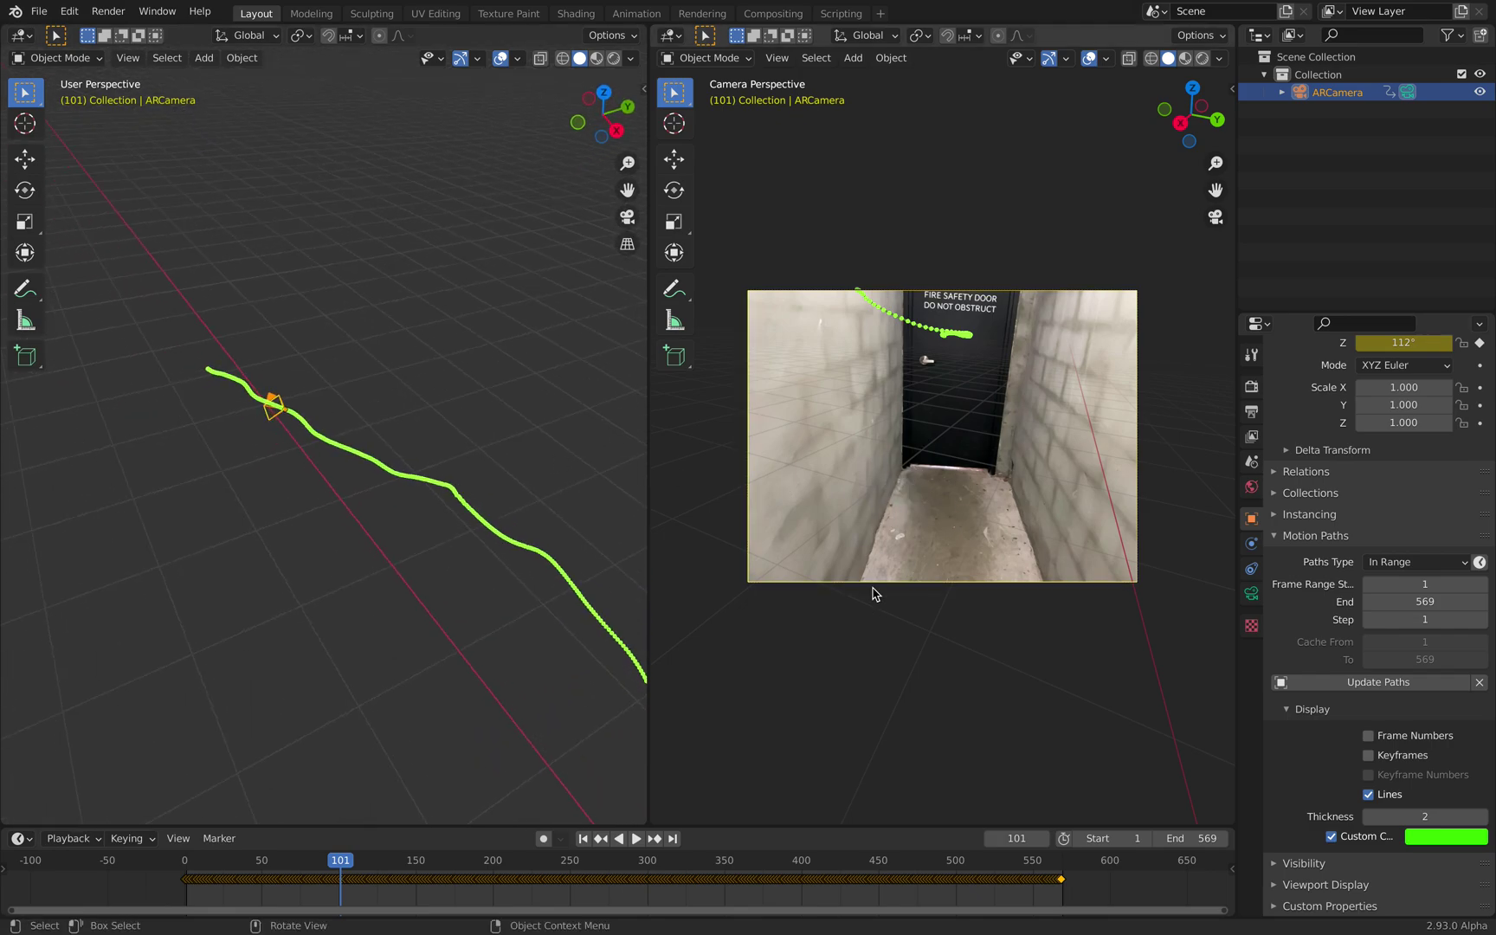
Play and scrub the animation between about frames 101 and 534 to compare the camera's travel with the footage.
{"action": "key", "text": "space"}
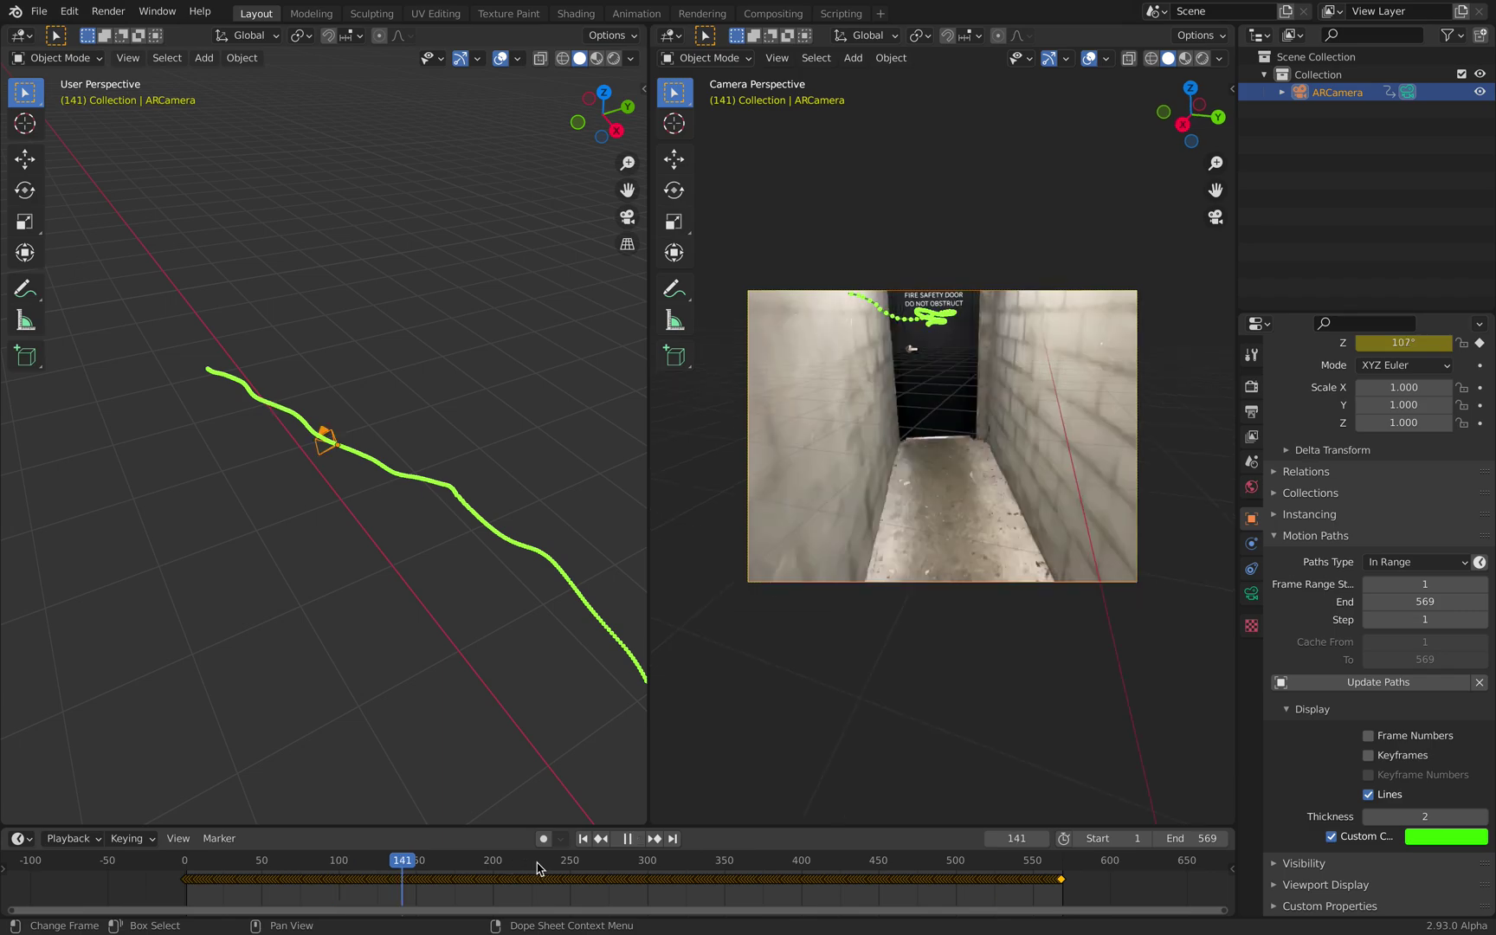
{"action": "key", "text": "space"}
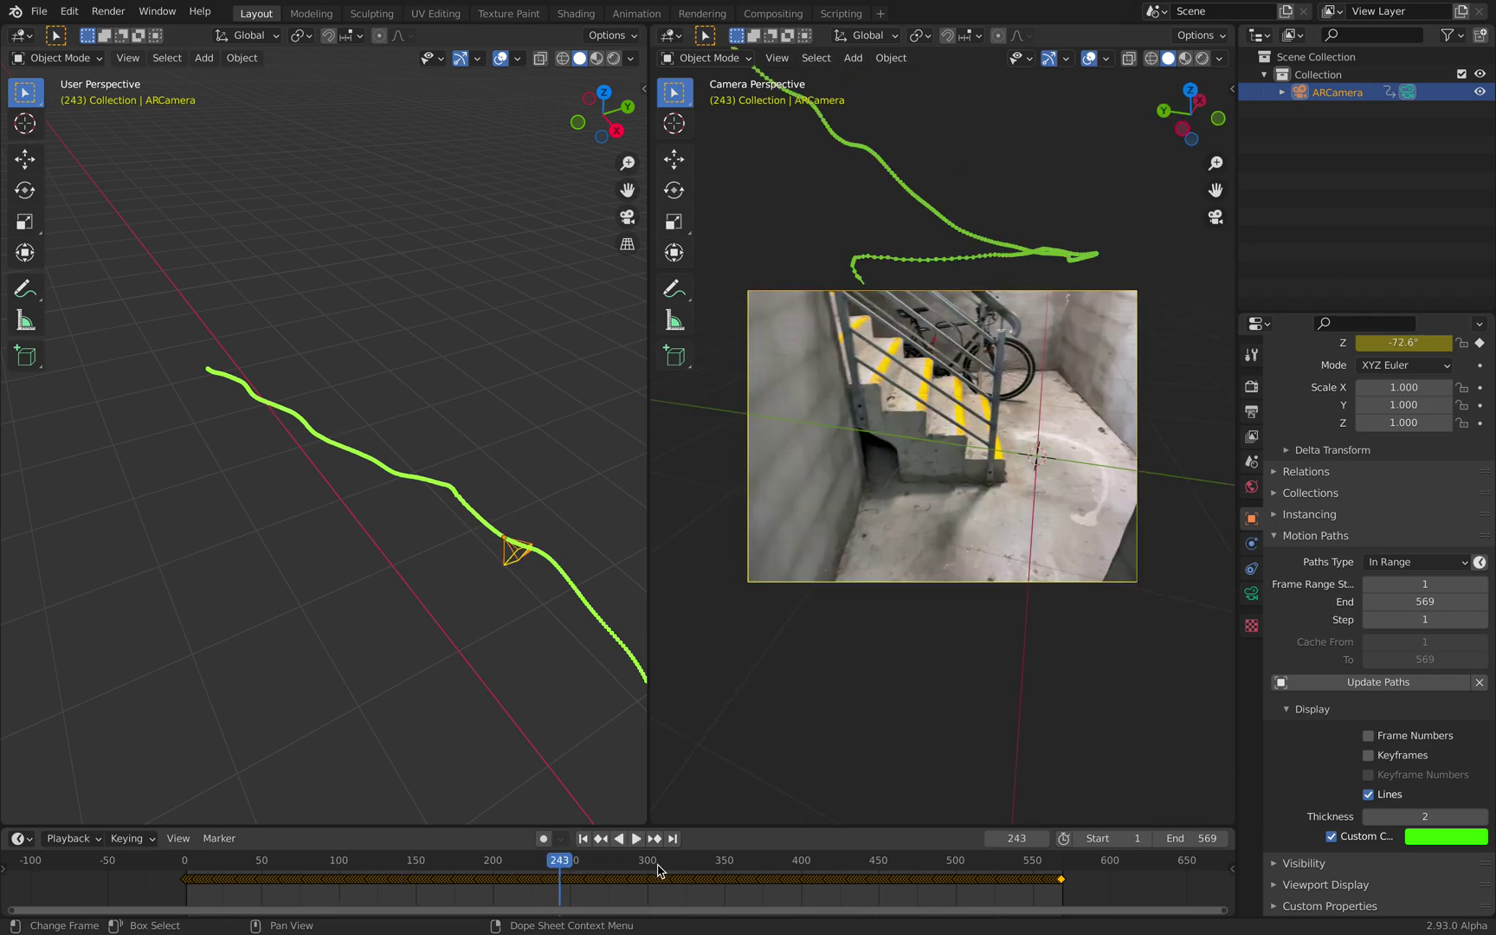
{"action": "left_click", "coordinate": [702, 868]}
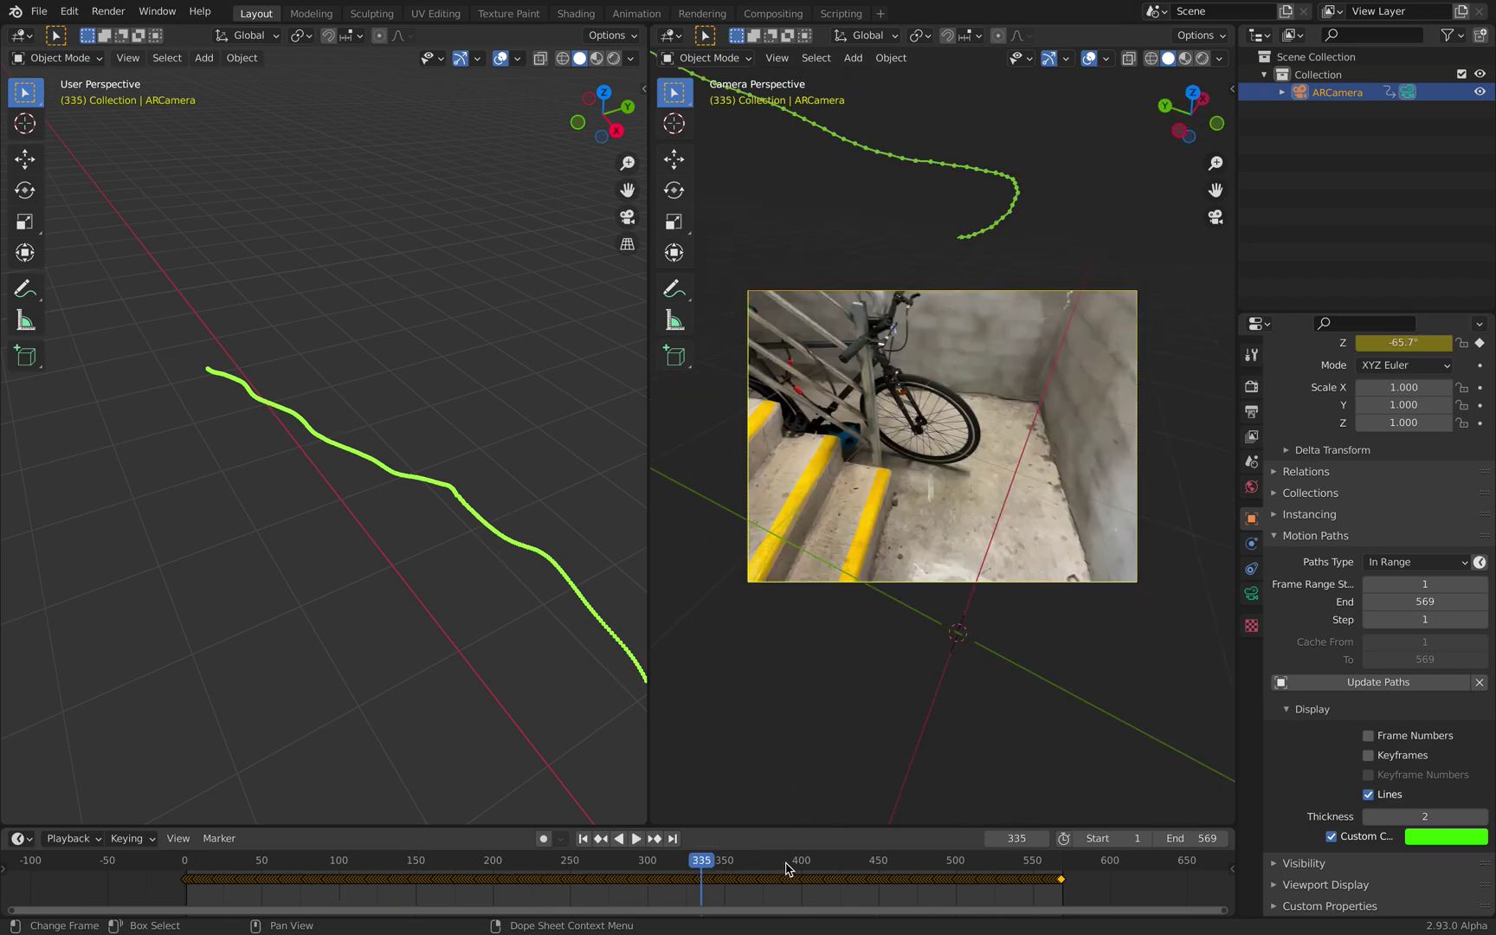
{"action": "key", "text": "space"}
{"action": "key", "text": "space"}
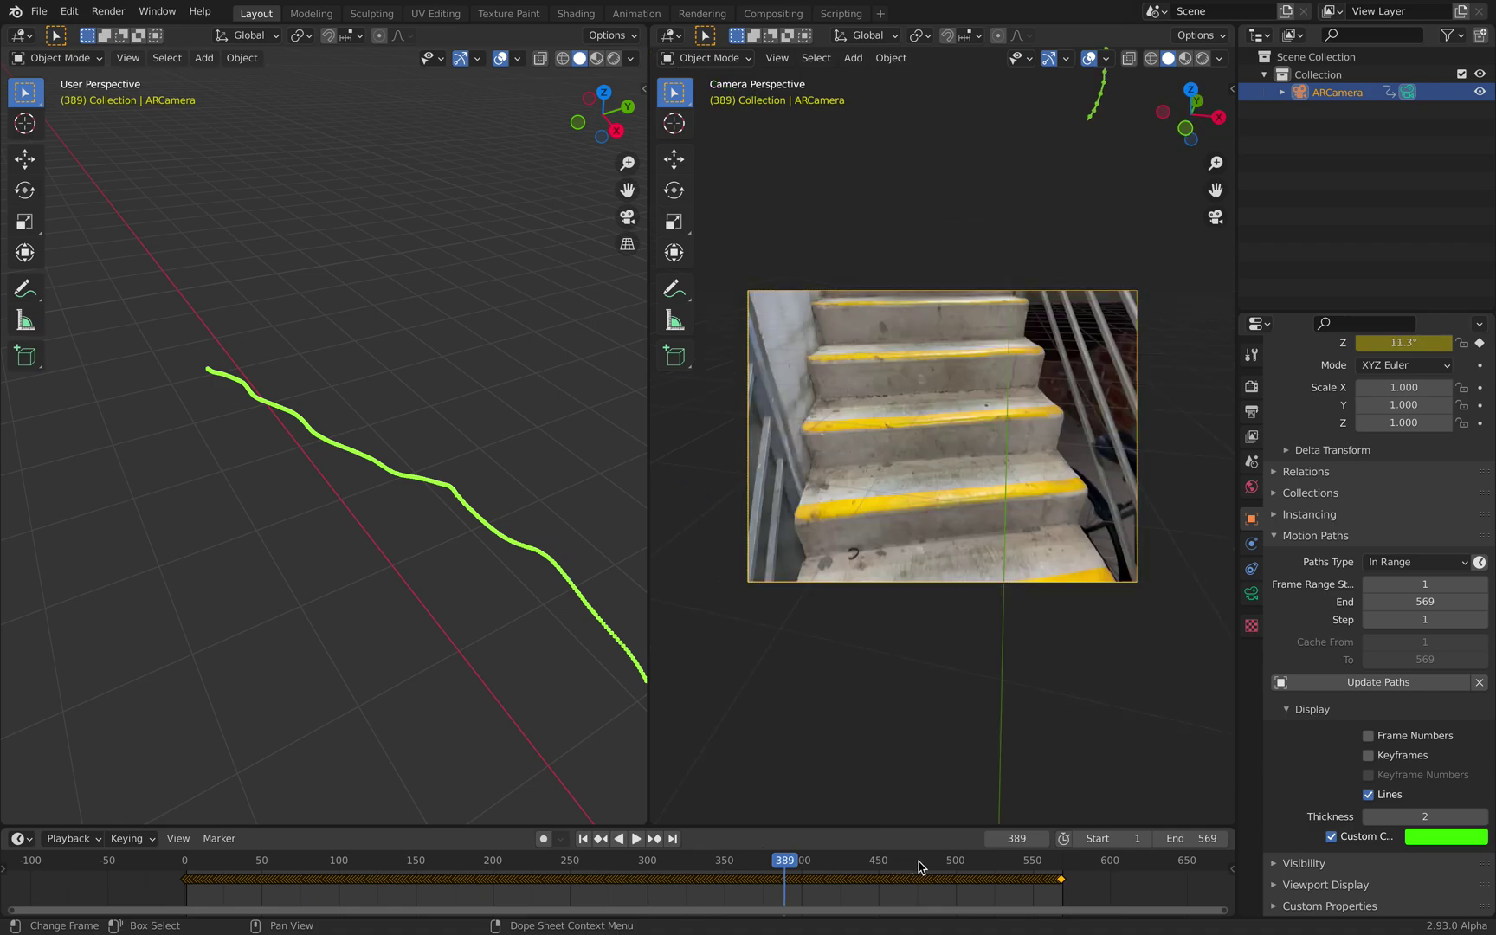
{"action": "left_click", "coordinate": [646, 866]}
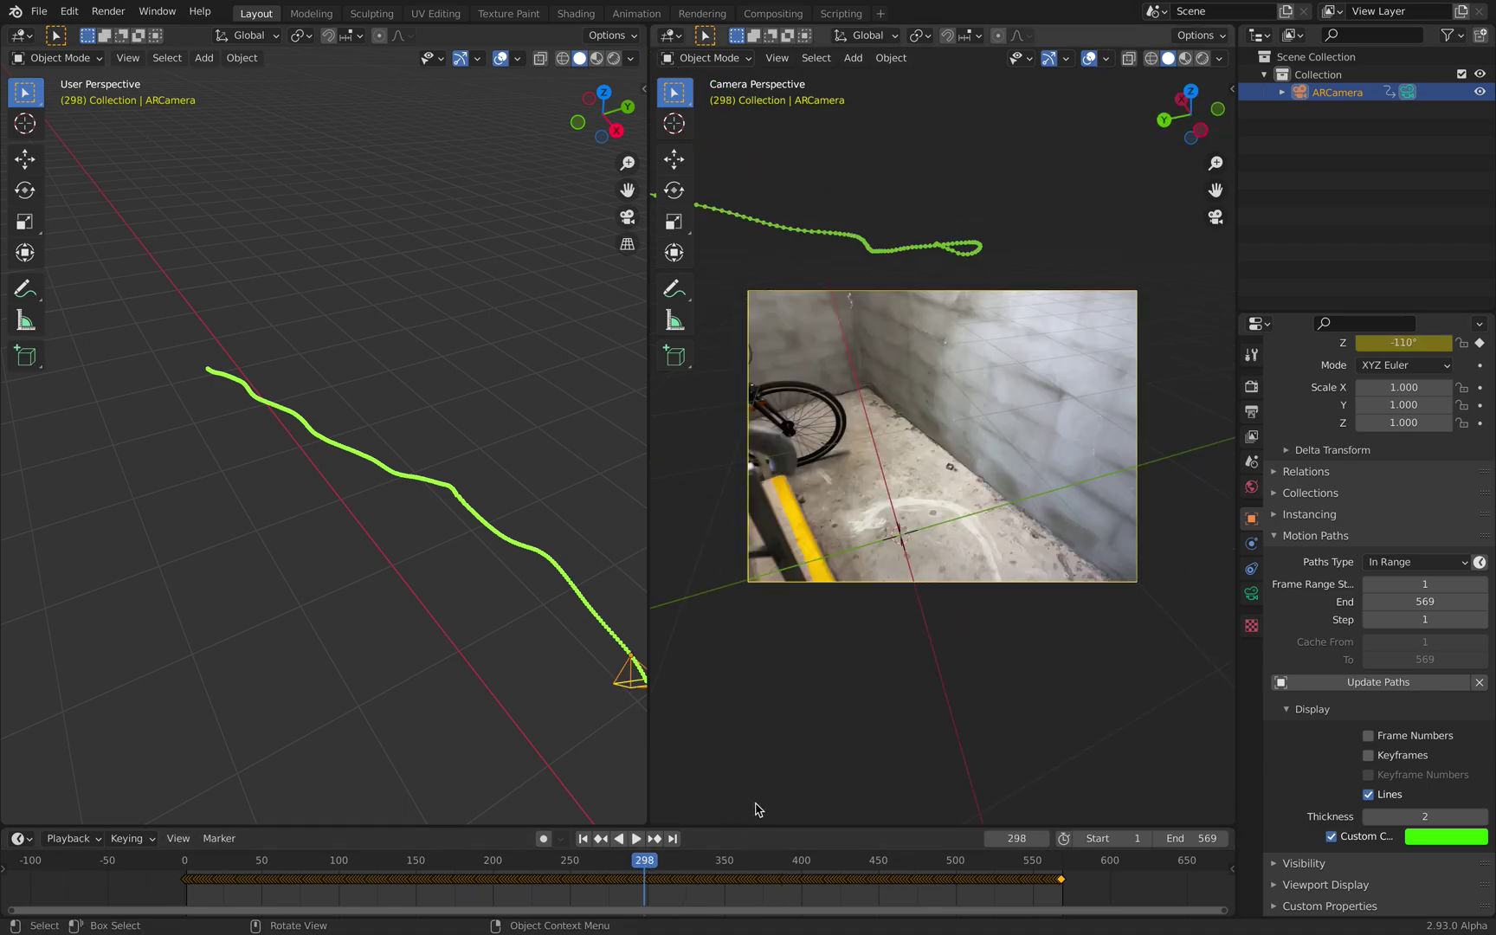
{"action": "key", "text": "space"}
{"action": "key", "text": "space"}
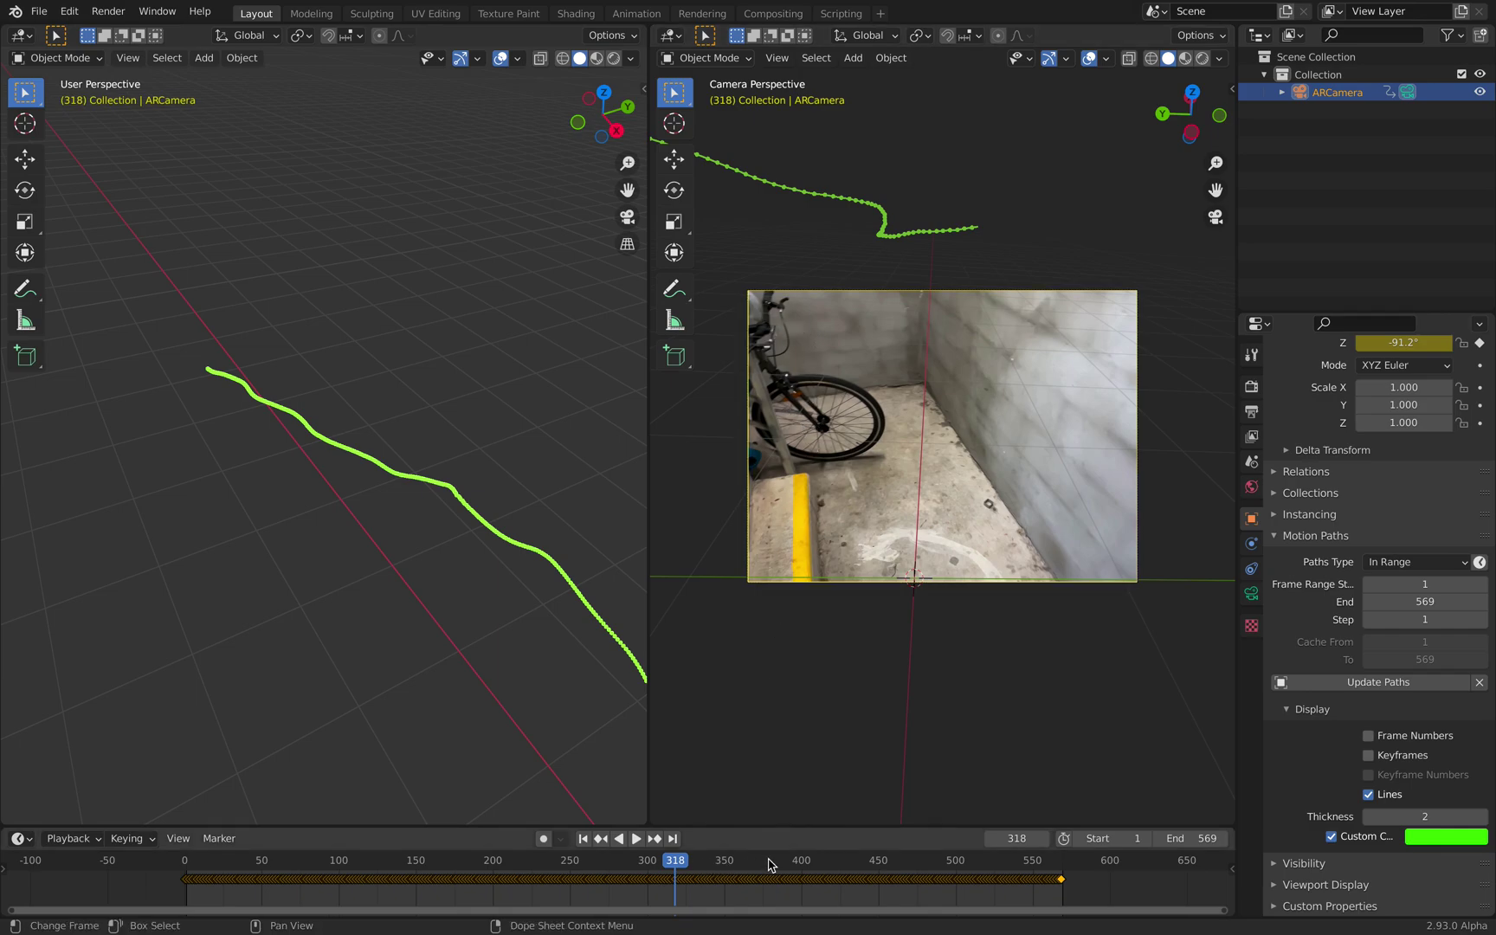
{"action": "key", "text": "space"}
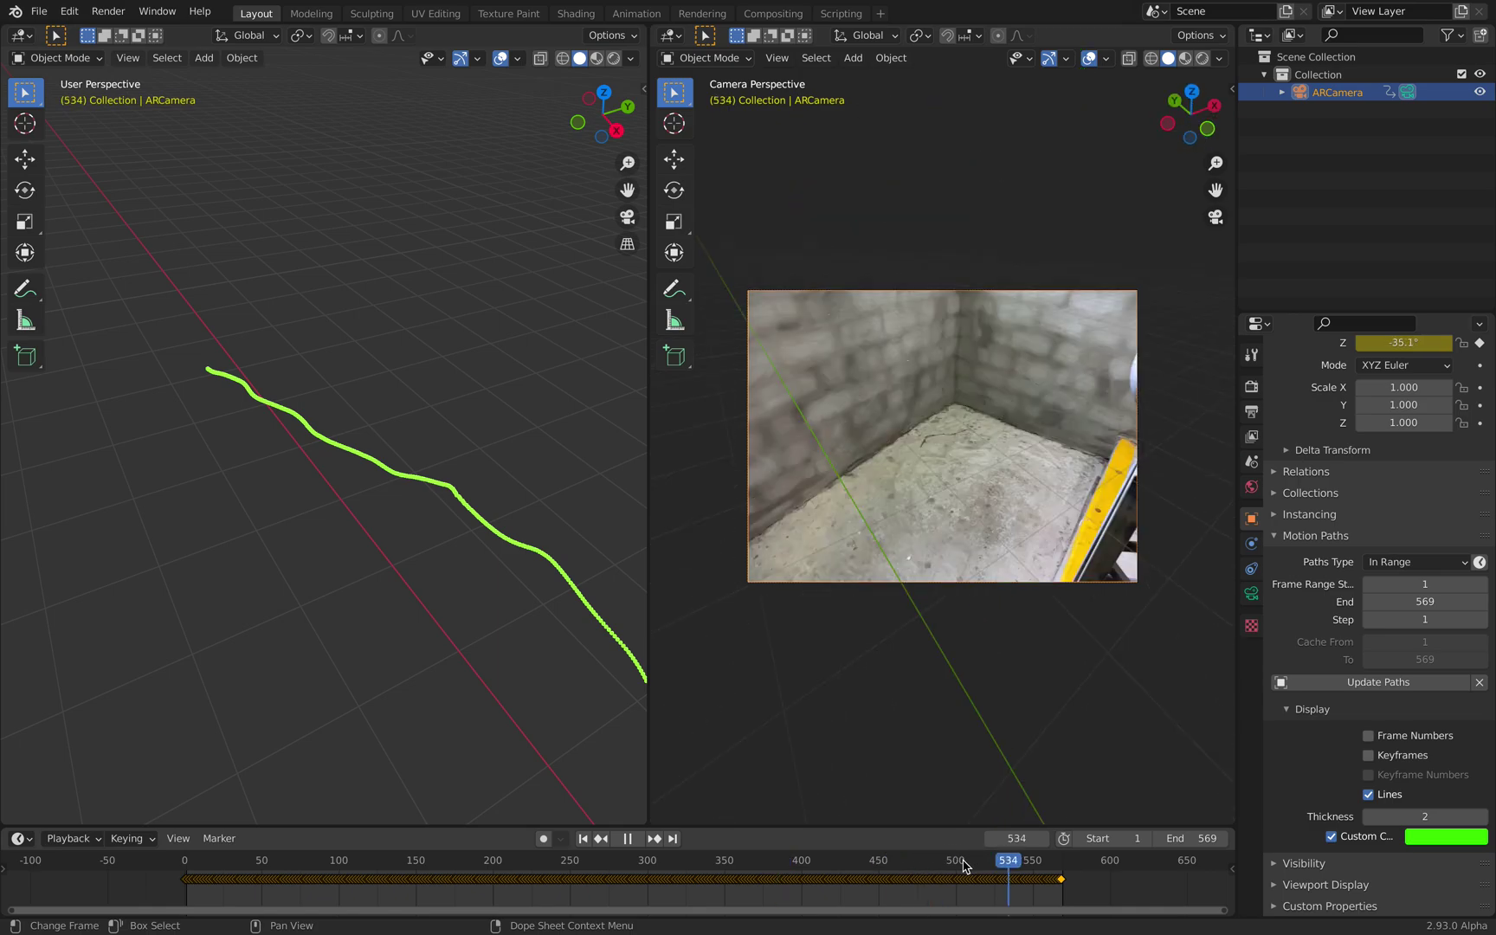
{"action": "left_click", "coordinate": [931, 867]}
{"action": "key", "text": "space"}
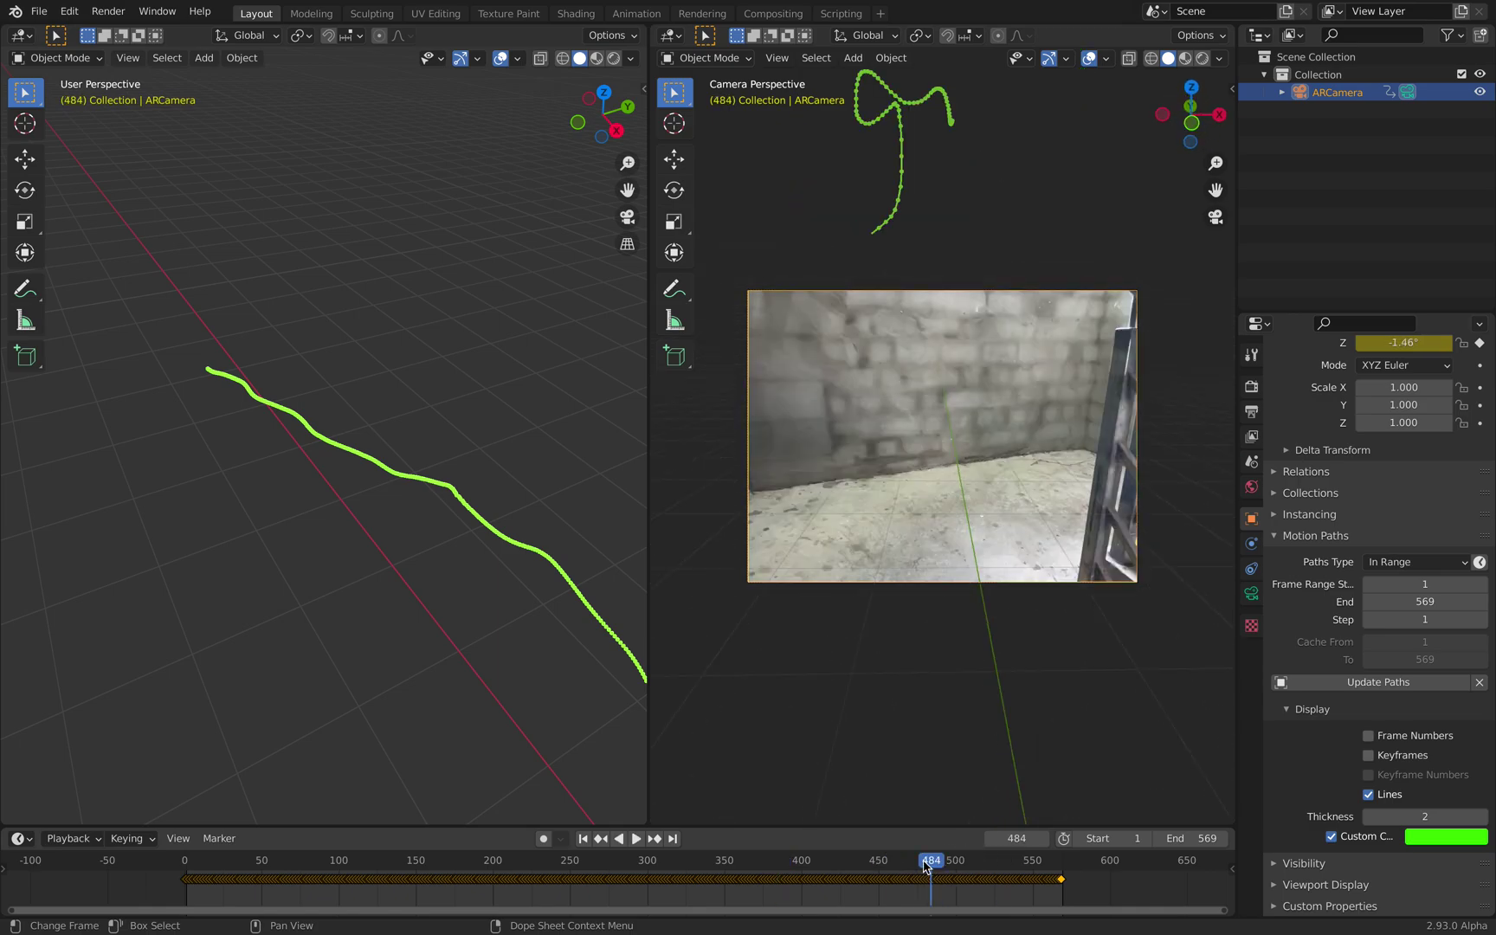
{"action": "left_click_drag", "start_coordinate": [827, 870], "coordinate": [697, 867]}
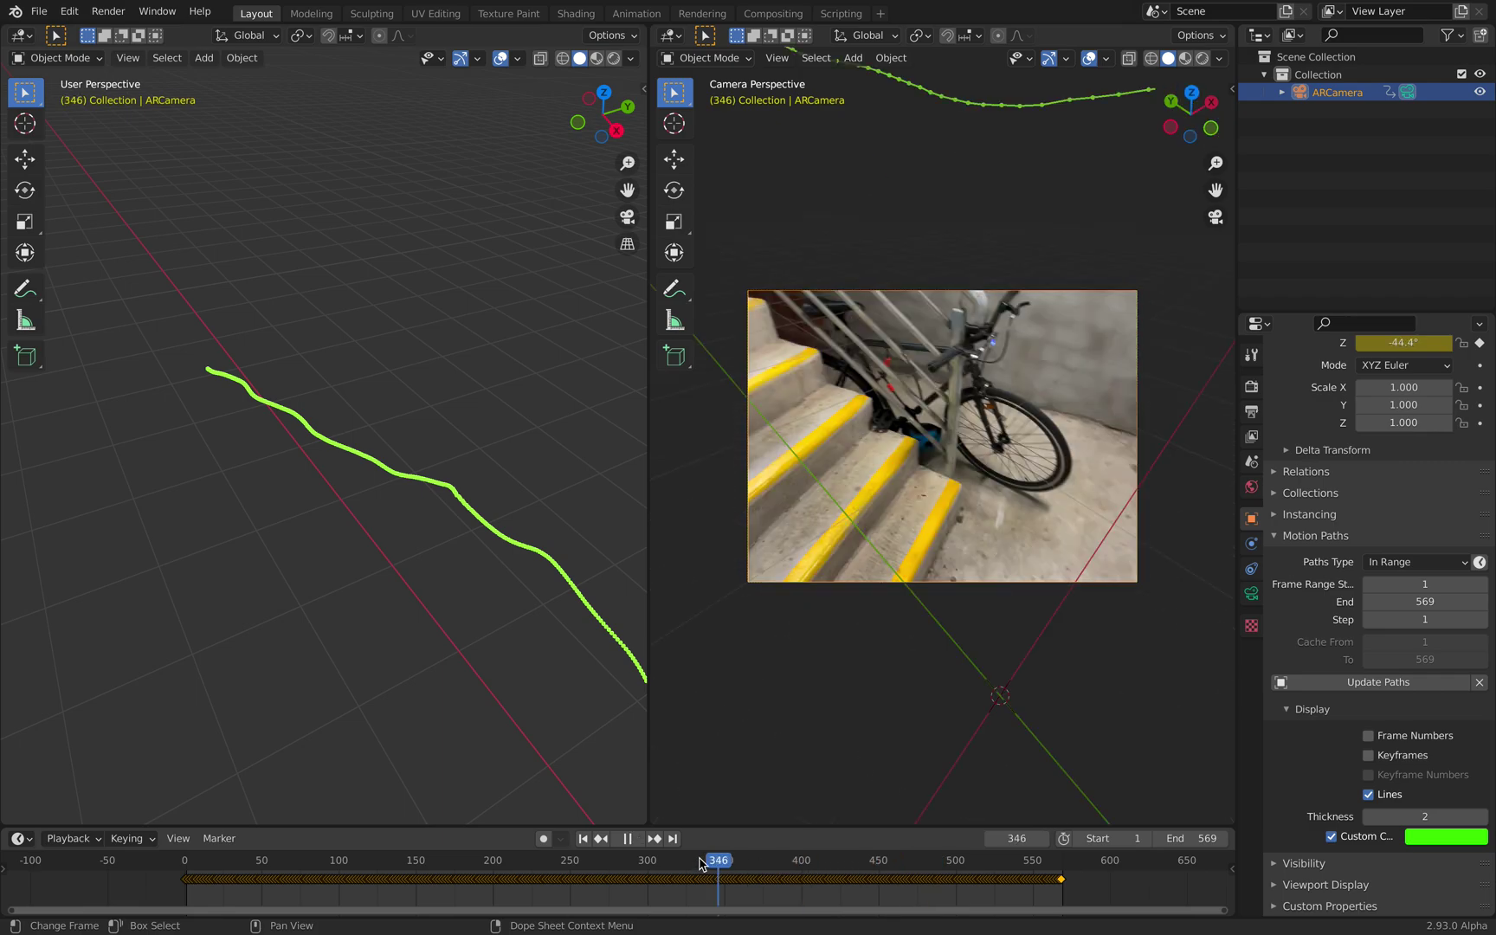
Return the animation to frame 16 and add a monkey mesh to the scene.
{"action": "left_click", "coordinate": [211, 865]}
{"action": "key", "text": "space"}
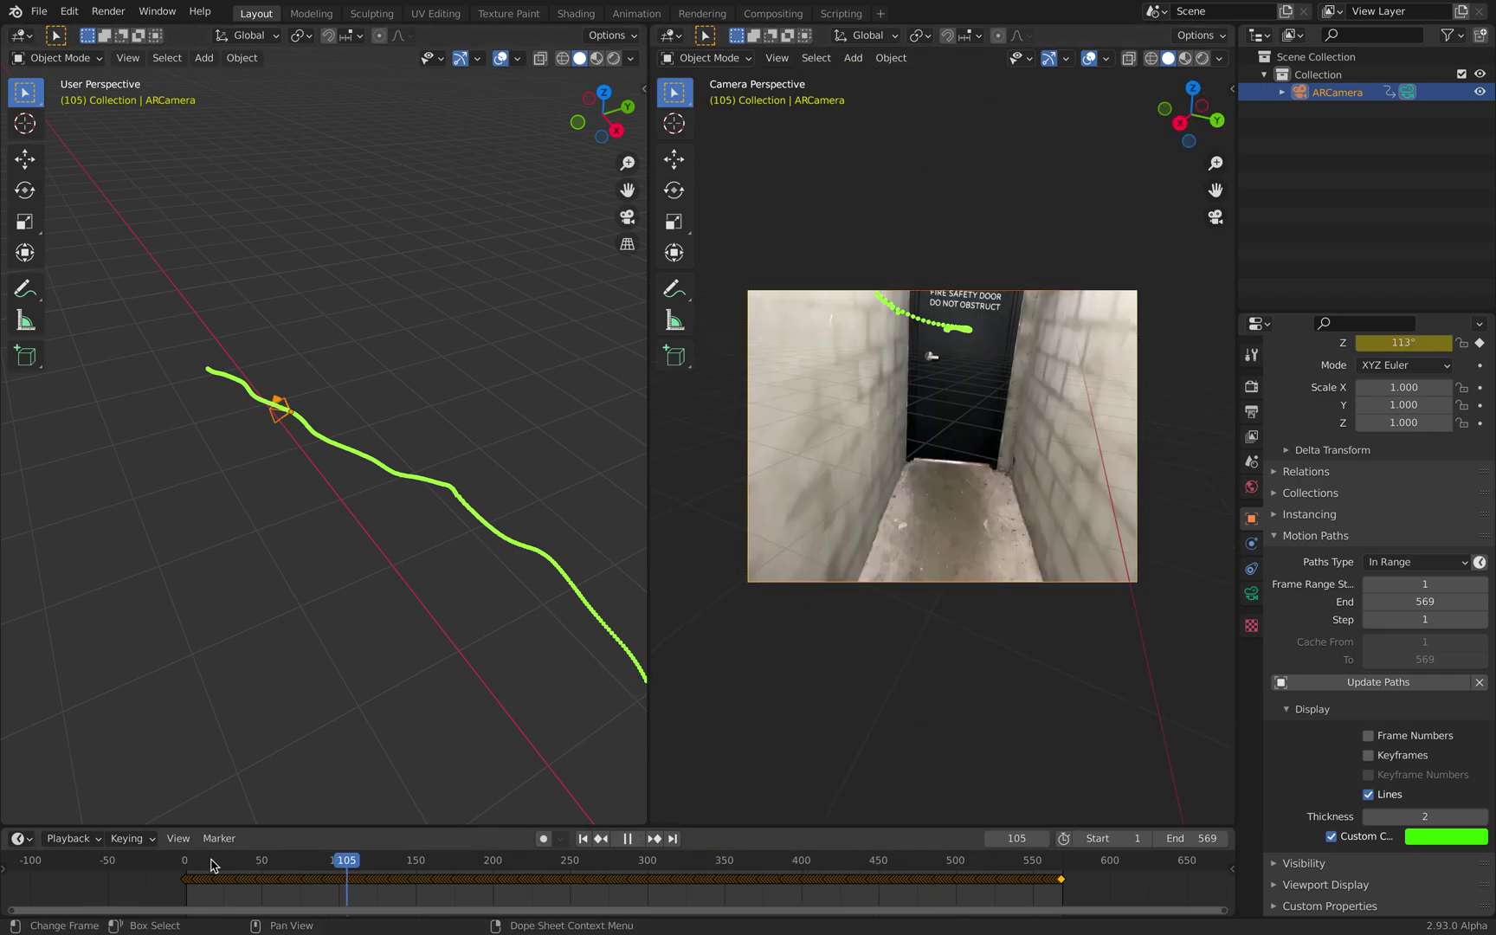
{"action": "key", "text": "Escape"}
{"action": "key", "text": "shift+a"}
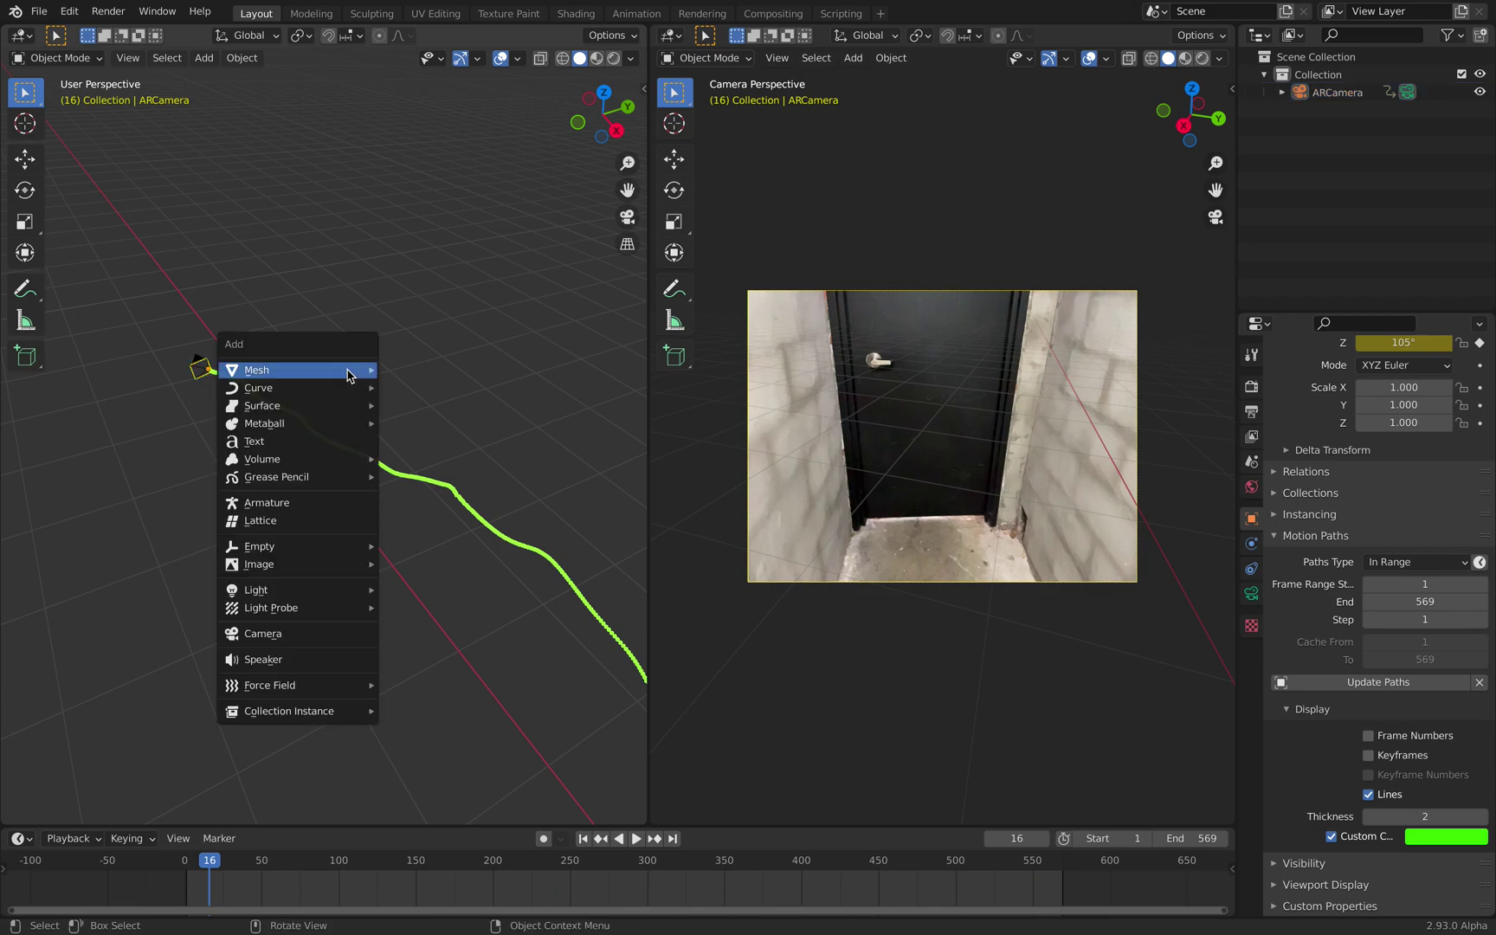
{"action": "mouse_move", "coordinate": [351, 375]}
{"action": "left_click", "coordinate": [421, 538]}
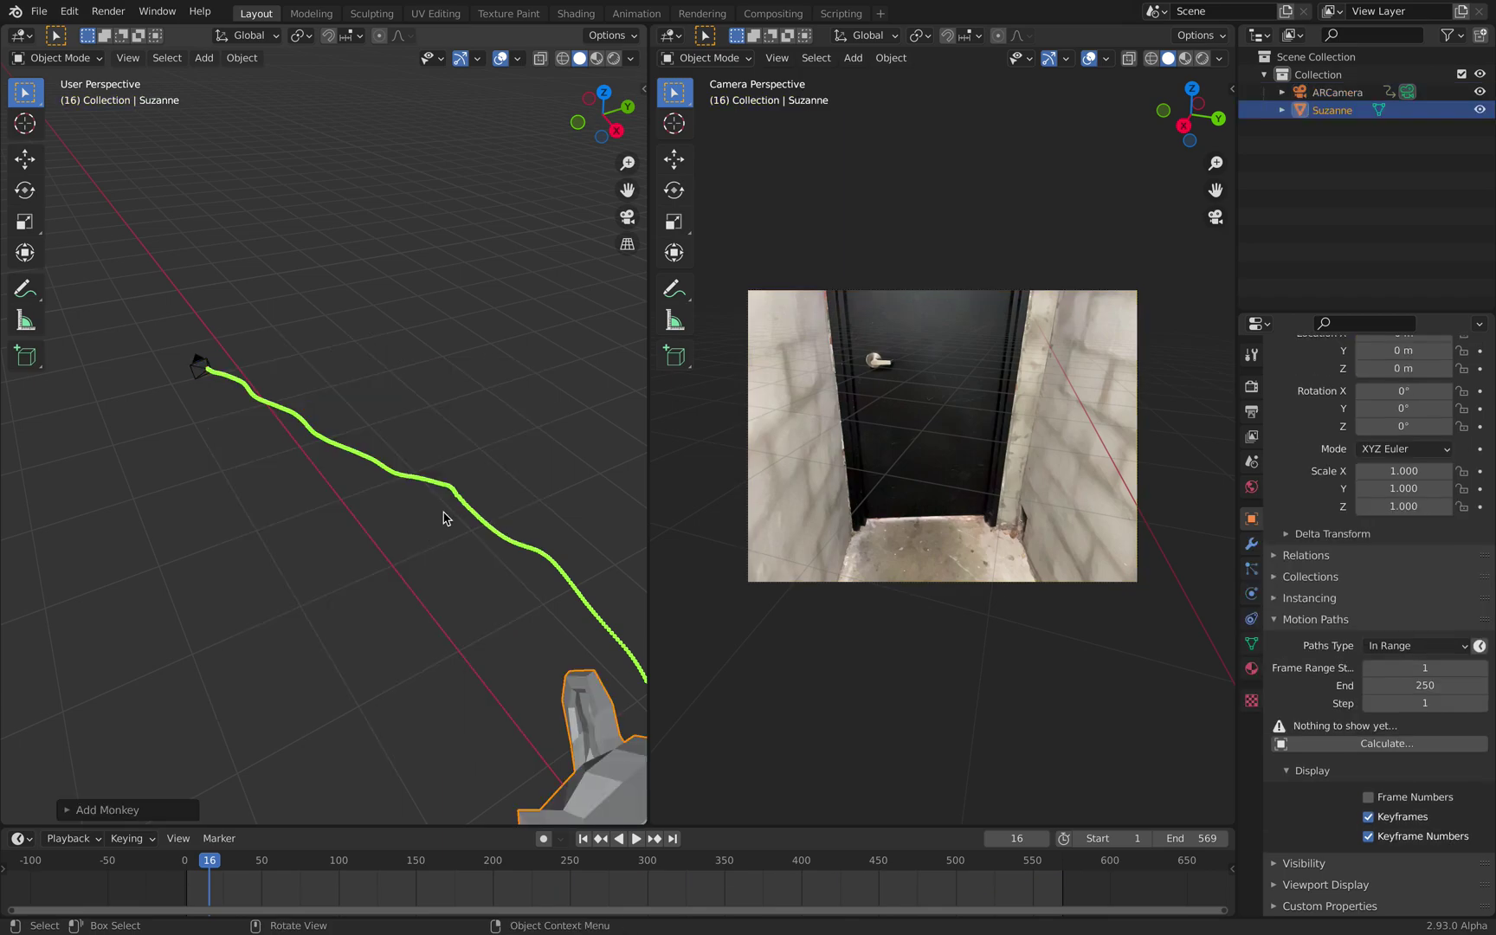
Scale the monkey down to about 0.303 and move it near the camera's starting point, at about Y -1.38 m, Z 1.93 m.
{"action": "key", "text": "g"}
{"action": "left_click", "coordinate": [205, 145]}
{"action": "key", "text": "s"}
{"action": "left_click", "coordinate": [446, 567]}
{"action": "key", "text": "g"}
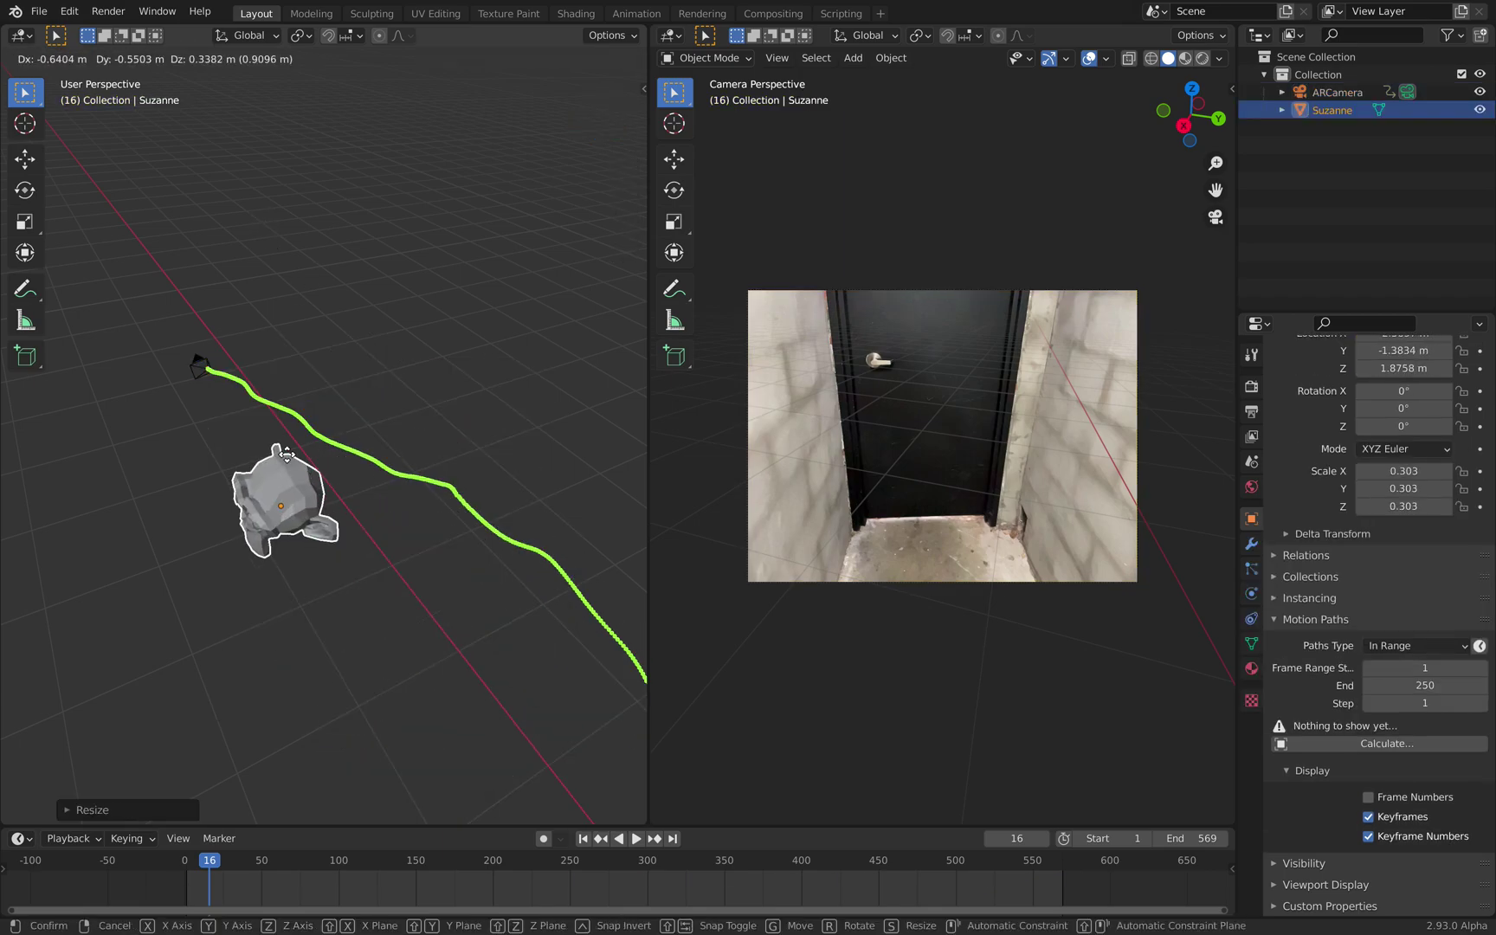
{"action": "left_click", "coordinate": [311, 476]}
{"action": "middle_click_drag", "start_coordinate": [311, 474], "coordinate": [494, 330]}
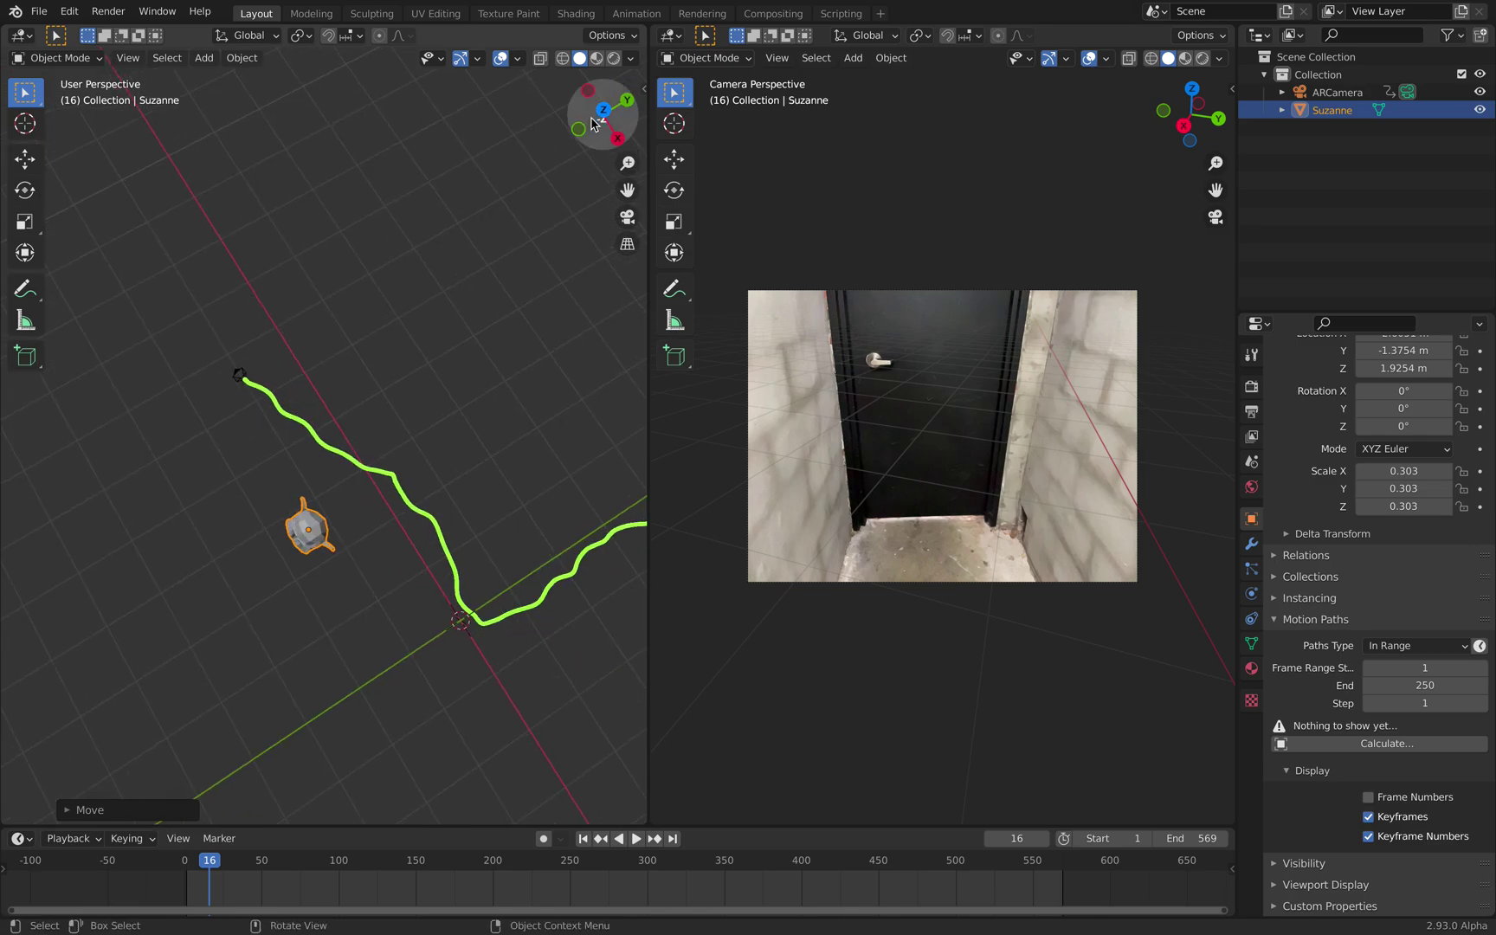
In the top view, move the monkey beside the start of the camera path and rotate it about 98.7° around Z.
{"action": "left_click", "coordinate": [604, 90]}
{"action": "key", "text": "g"}
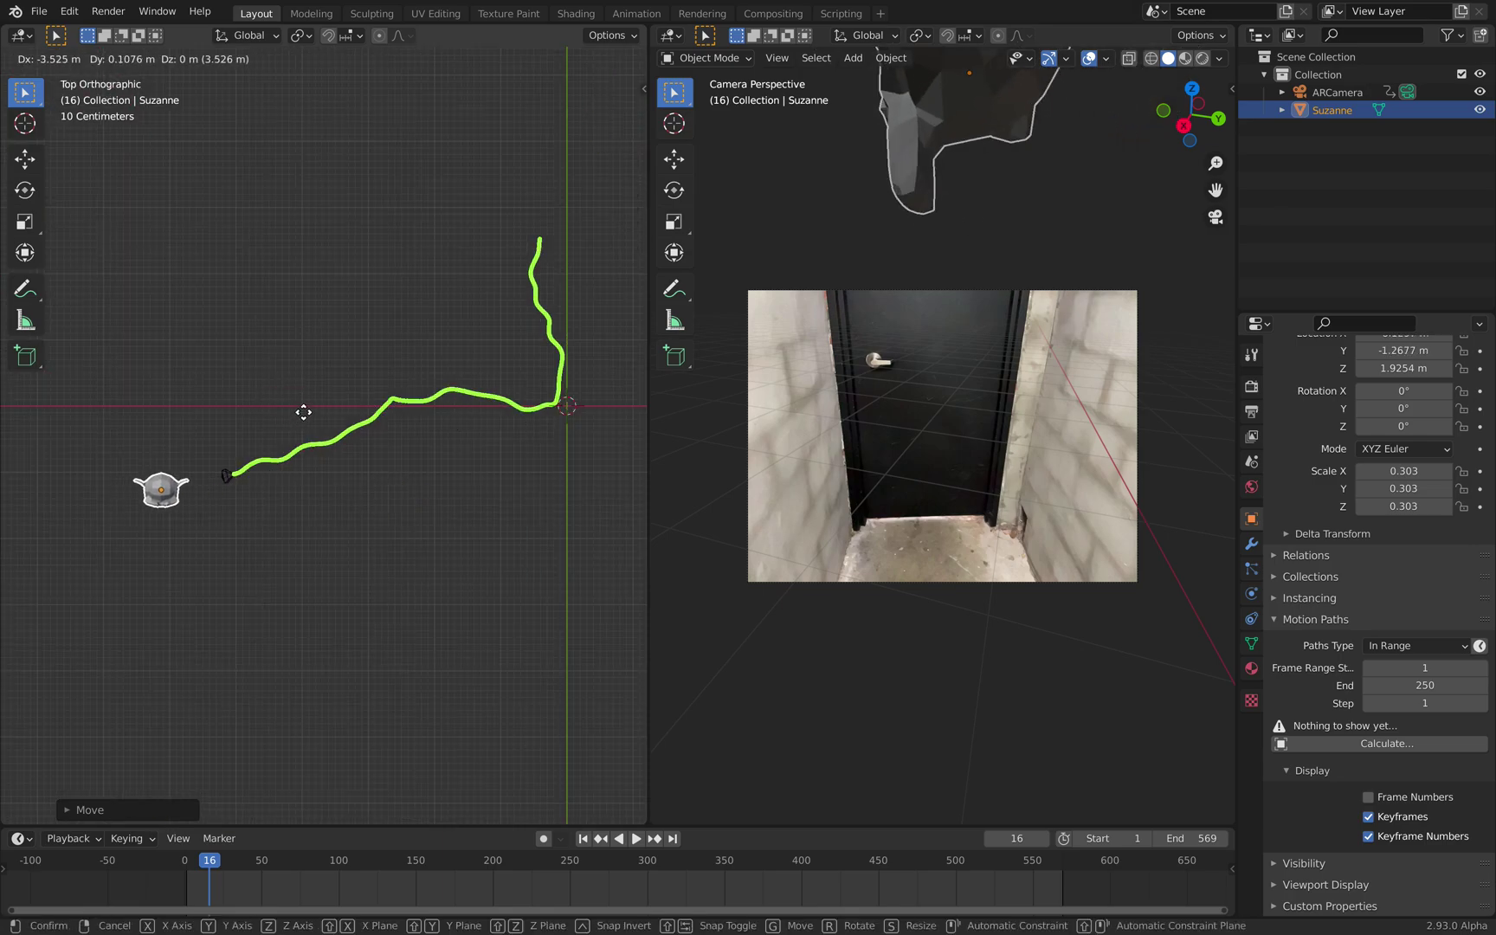
{"action": "key", "text": "r"}
{"action": "left_click", "coordinate": [94, 280]}
{"action": "key", "text": "g"}
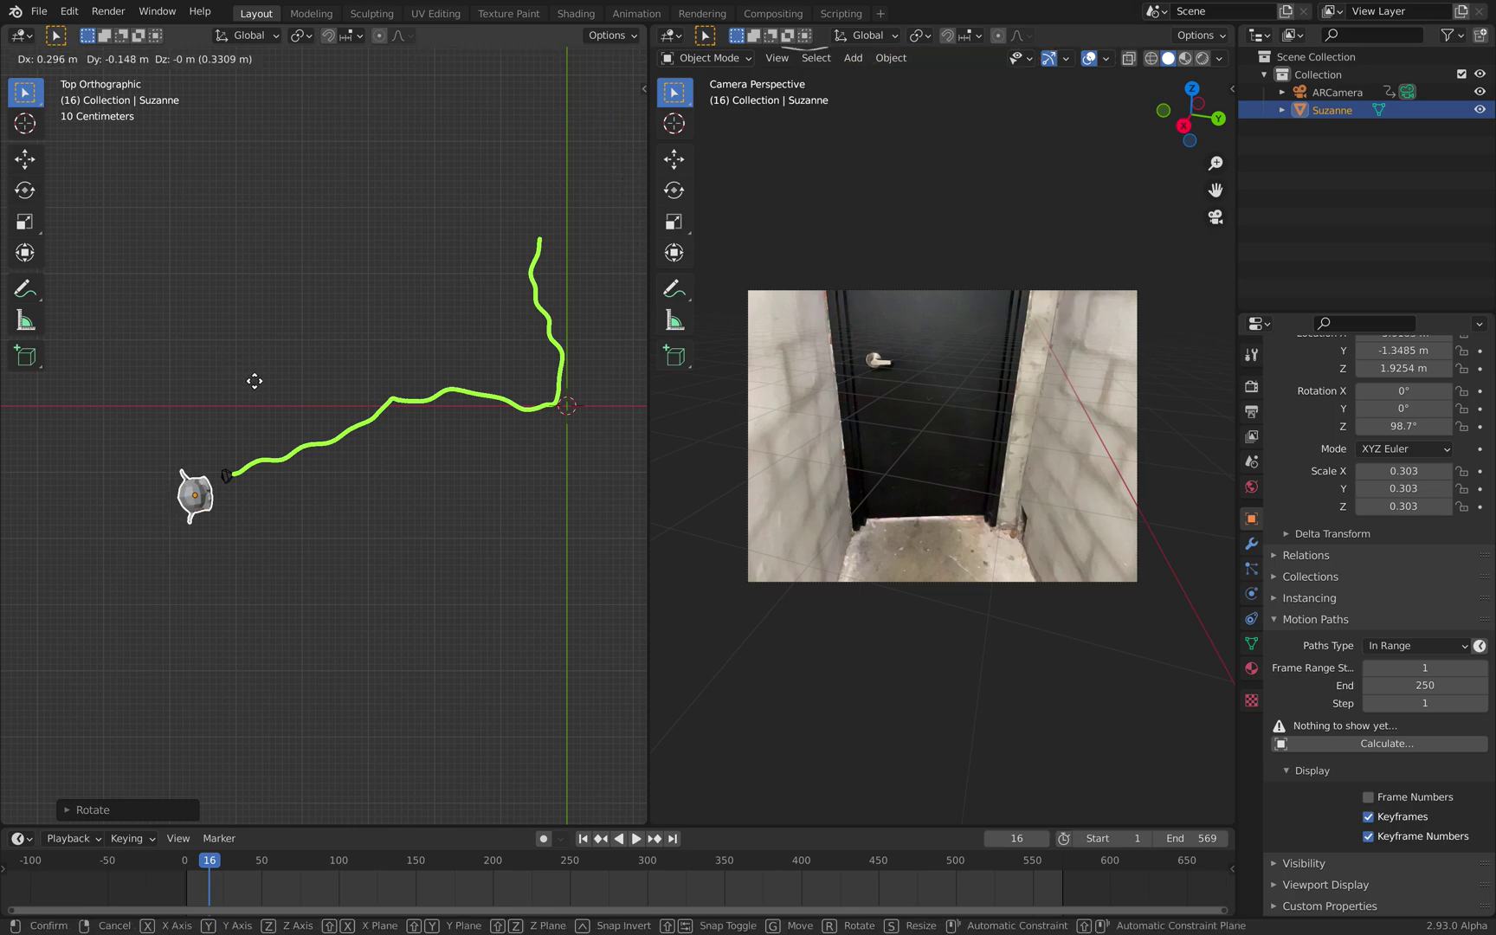
{"action": "left_click", "coordinate": [286, 394]}
Scale the monkey to about 0.216 and move it to about Y -1.17 m, close to the path's start.
{"action": "key", "text": "s"}
{"action": "left_click", "coordinate": [346, 511]}
{"action": "key", "text": "g"}
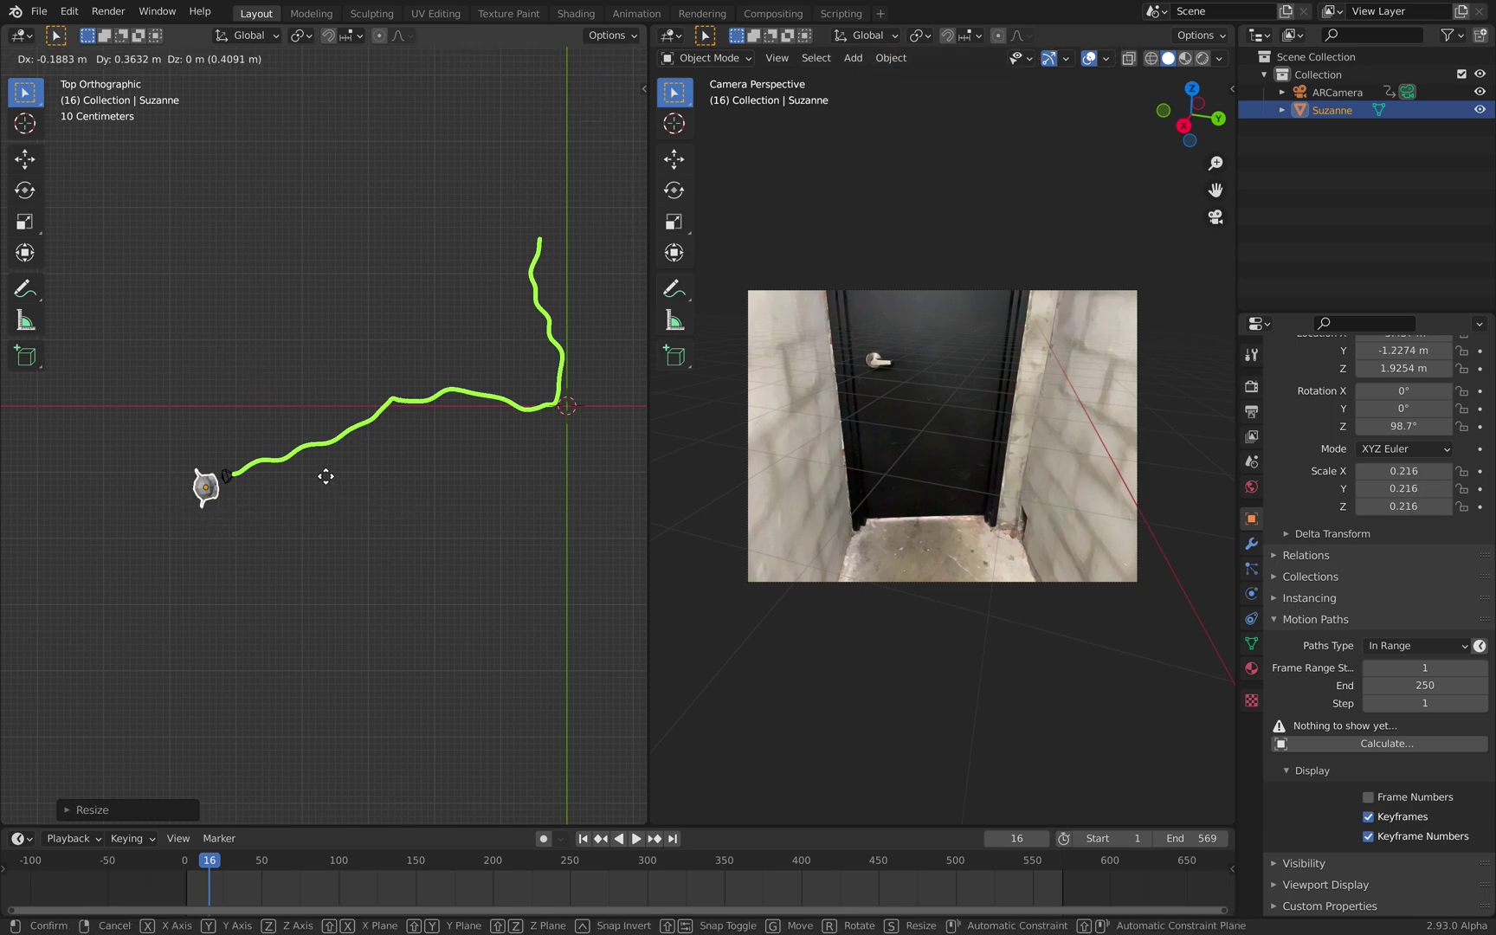
{"action": "left_click", "coordinate": [366, 541]}
{"action": "middle_click_drag", "start_coordinate": [366, 541], "coordinate": [485, 260]}
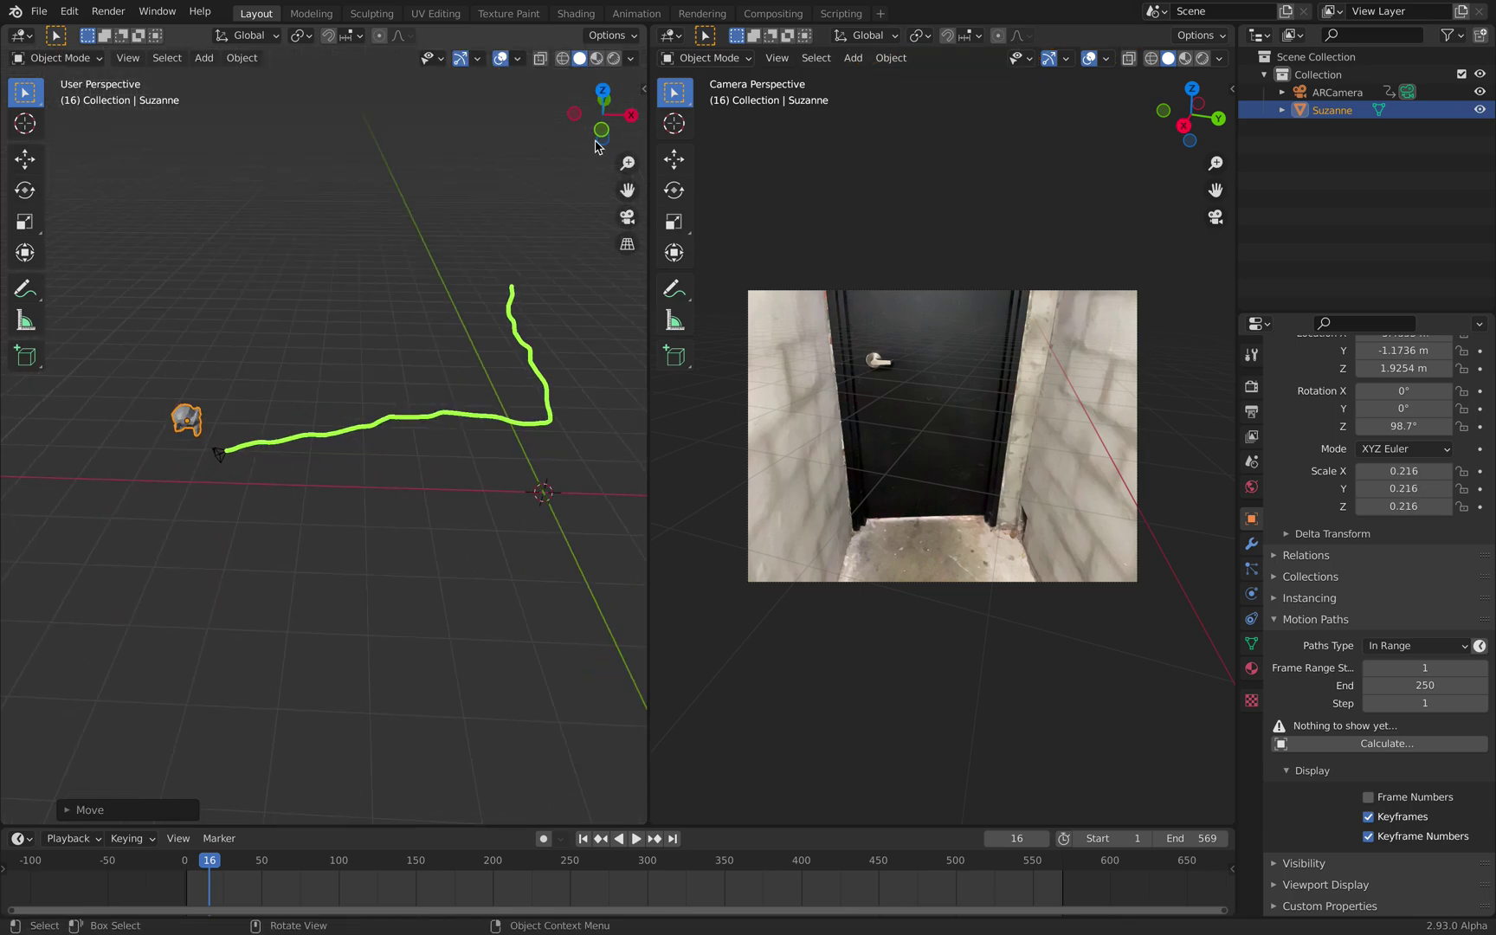
In the front view, lower the monkey to about Z 0.49 m, into the camera's frame, and enlarge it to scale 0.369.
{"action": "left_click", "coordinate": [604, 89]}
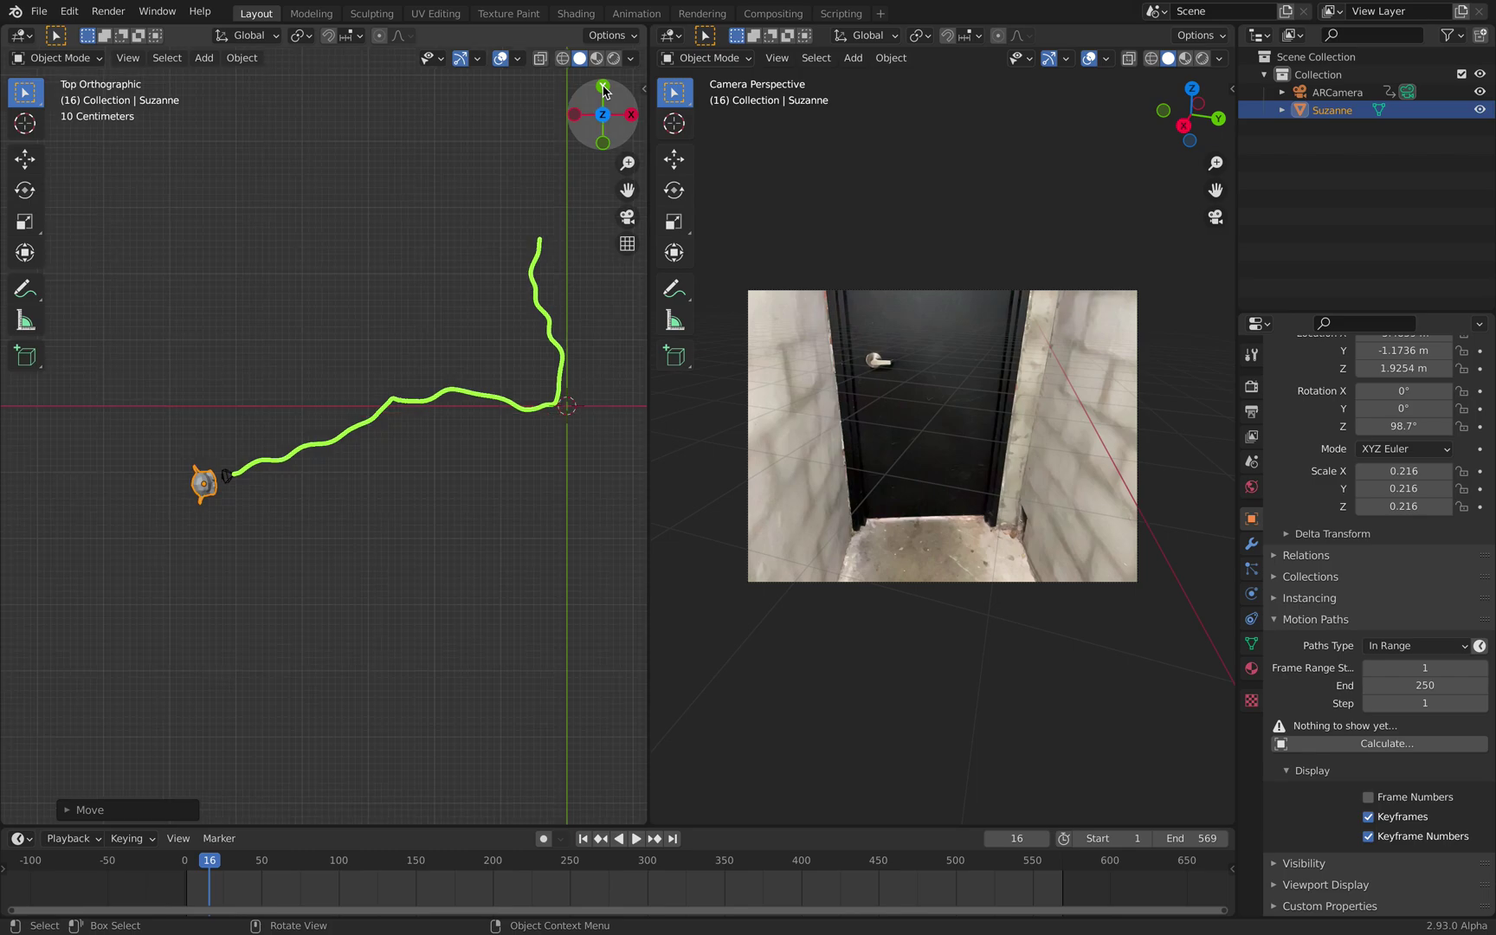
{"action": "left_click", "coordinate": [603, 143]}
{"action": "key", "text": "g"}
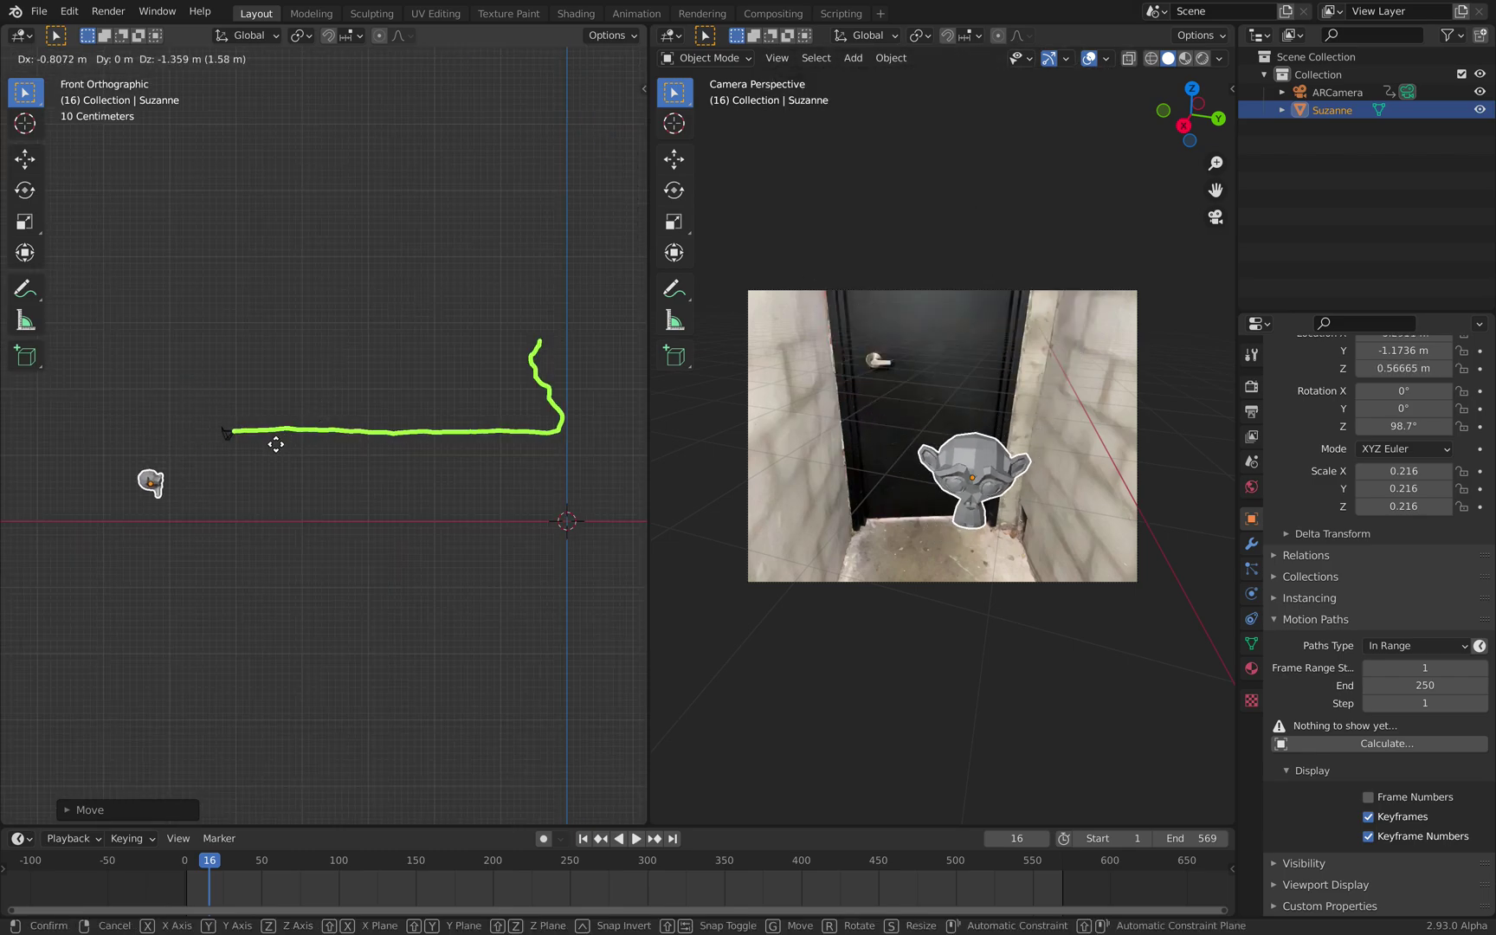
{"action": "left_click", "coordinate": [265, 451]}
{"action": "key", "text": "s"}
{"action": "left_click", "coordinate": [478, 508]}
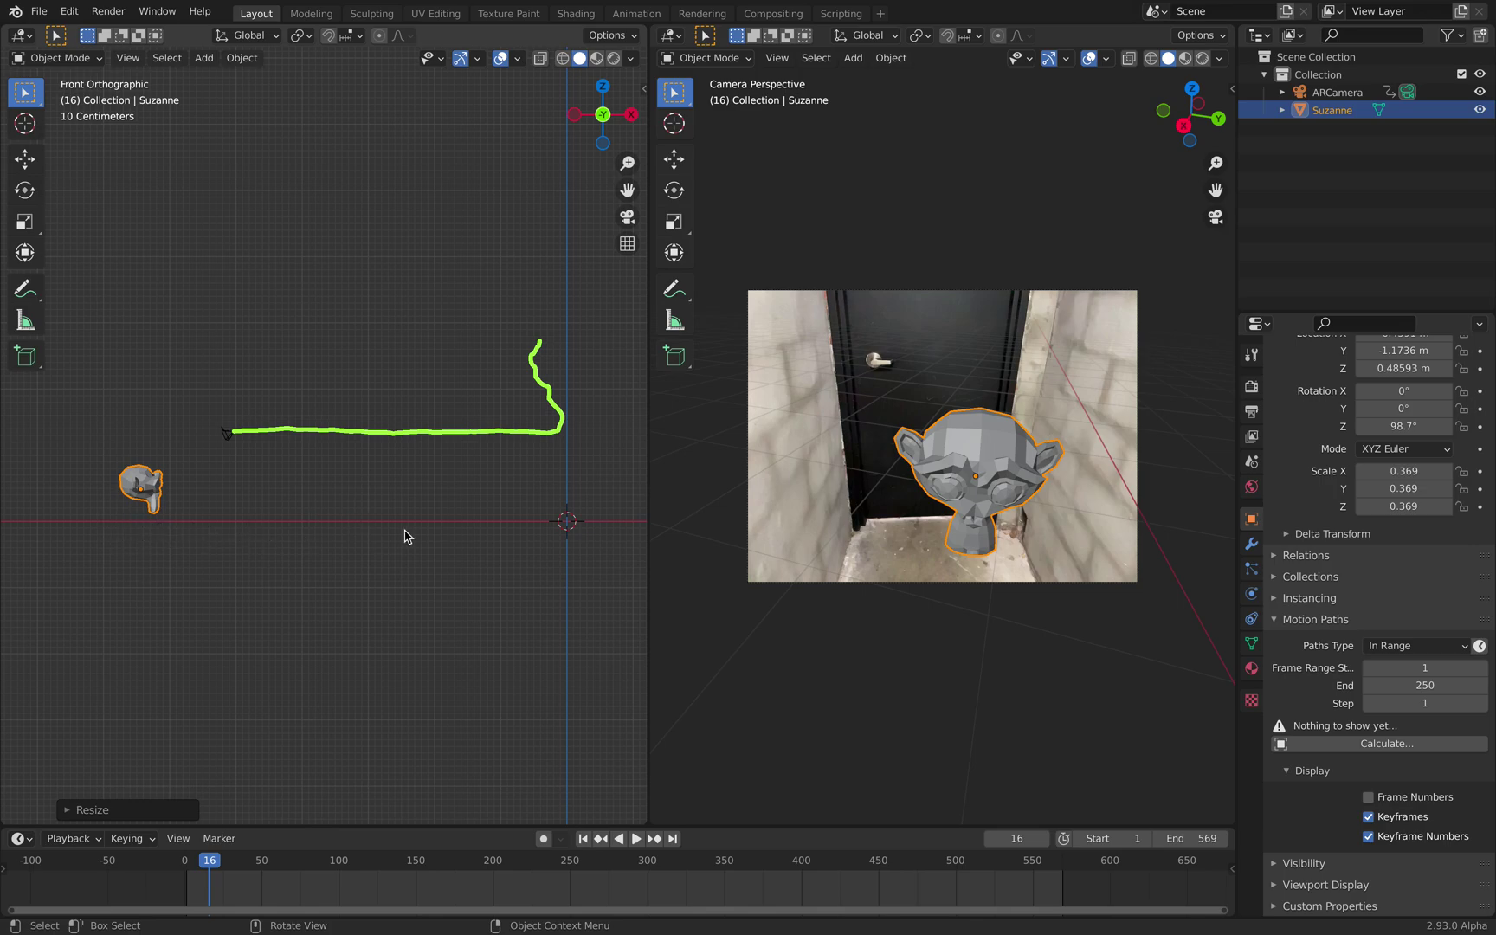
Move the monkey in front of the door in the footage, to about Y -1.23 m, Z 0.56 m.
{"action": "middle_click_drag", "start_coordinate": [396, 529], "coordinate": [364, 408]}
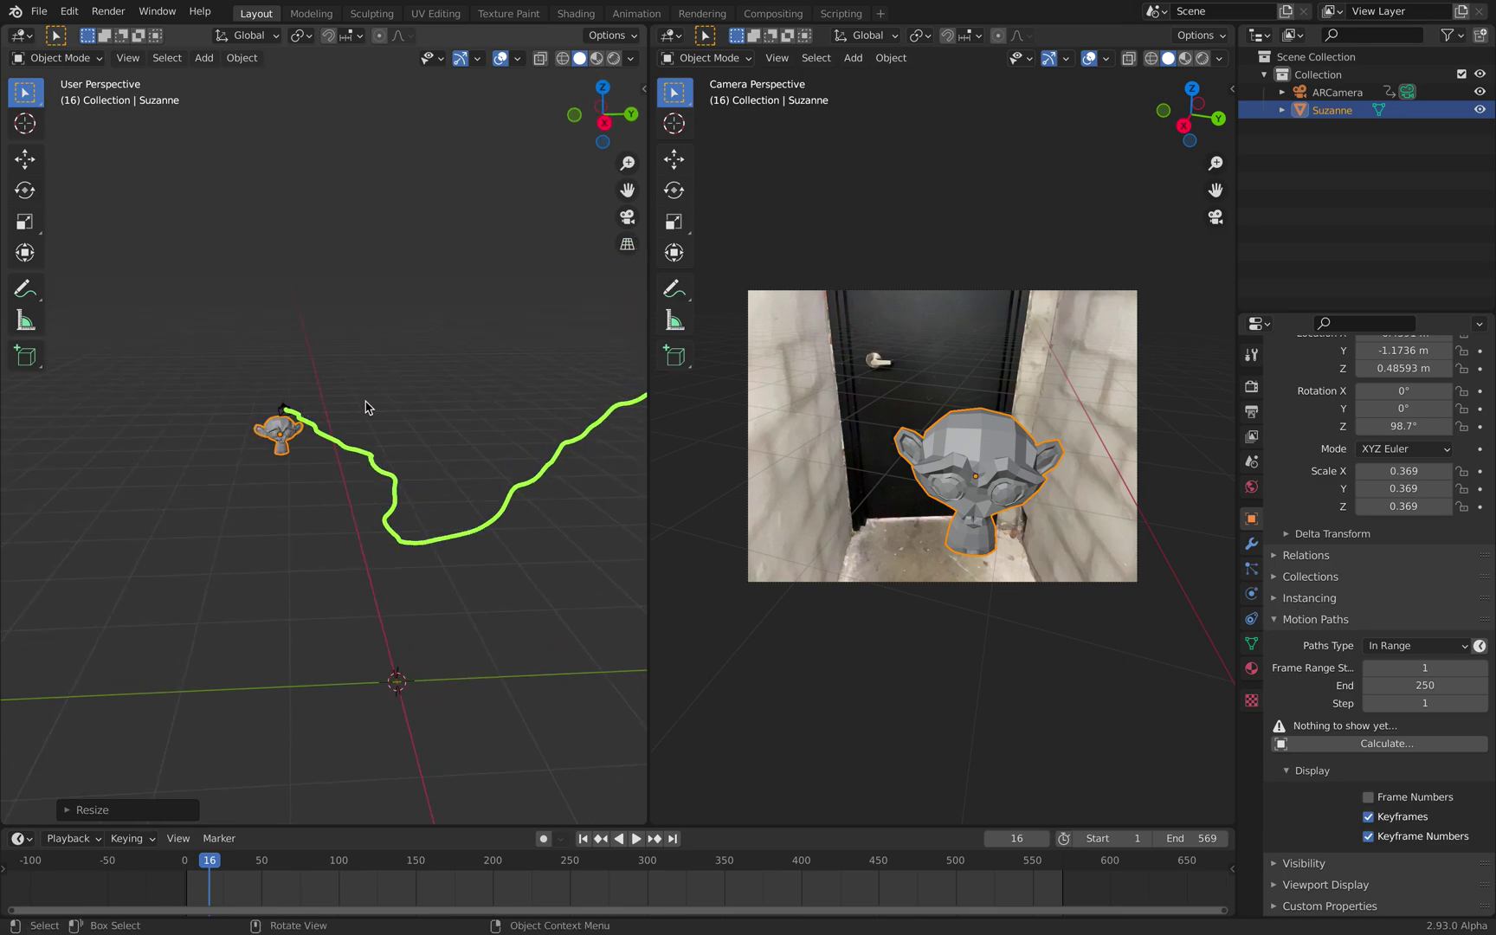
{"action": "key", "text": "g"}
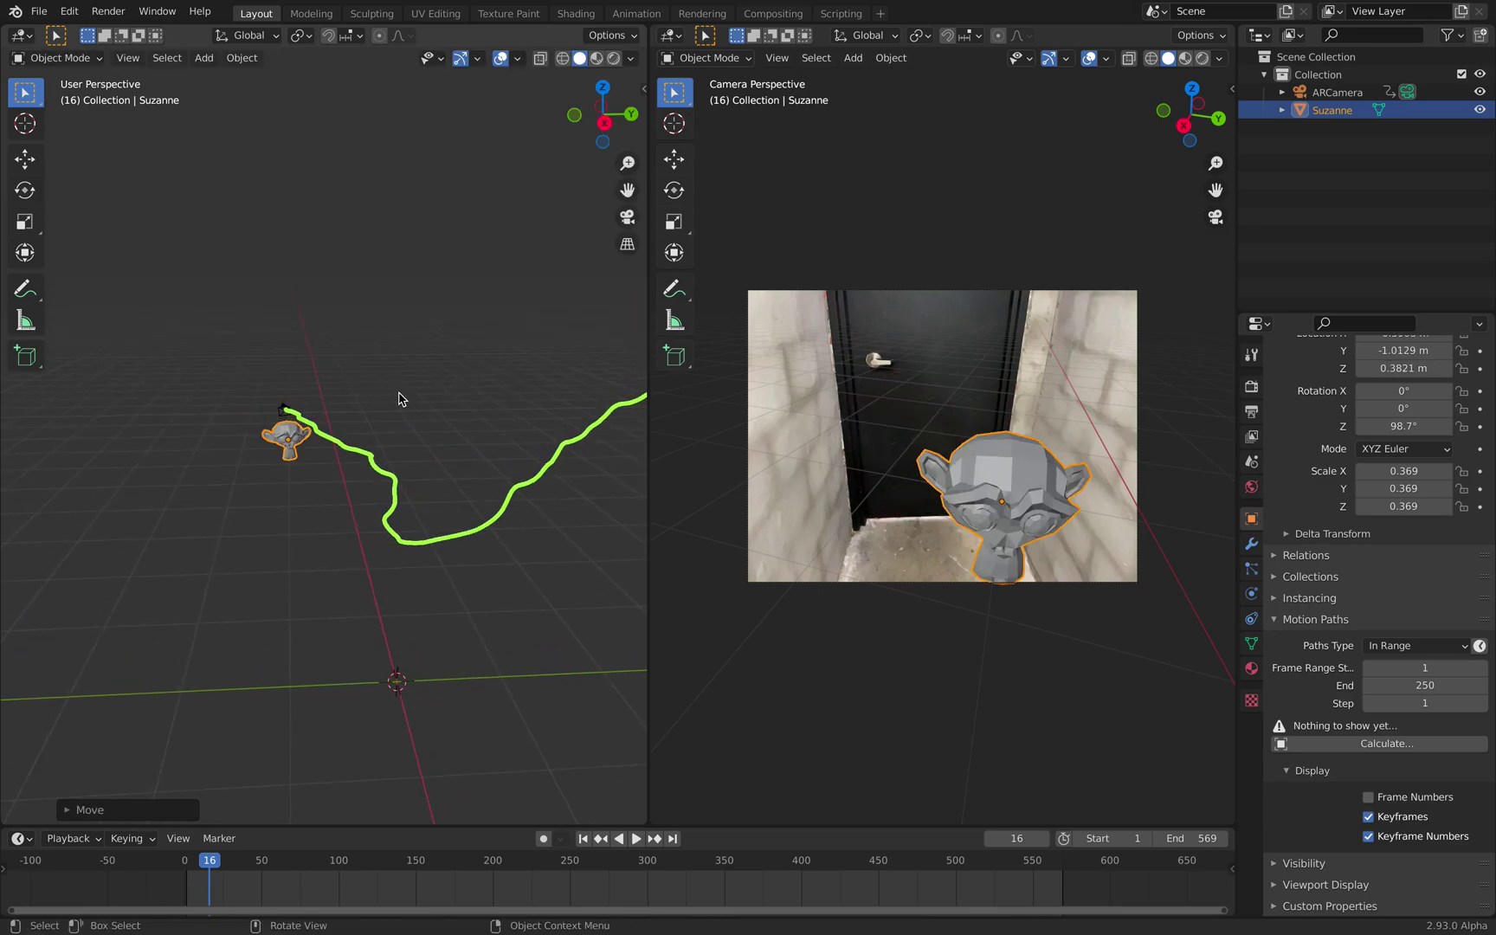
{"action": "left_click", "coordinate": [390, 389]}
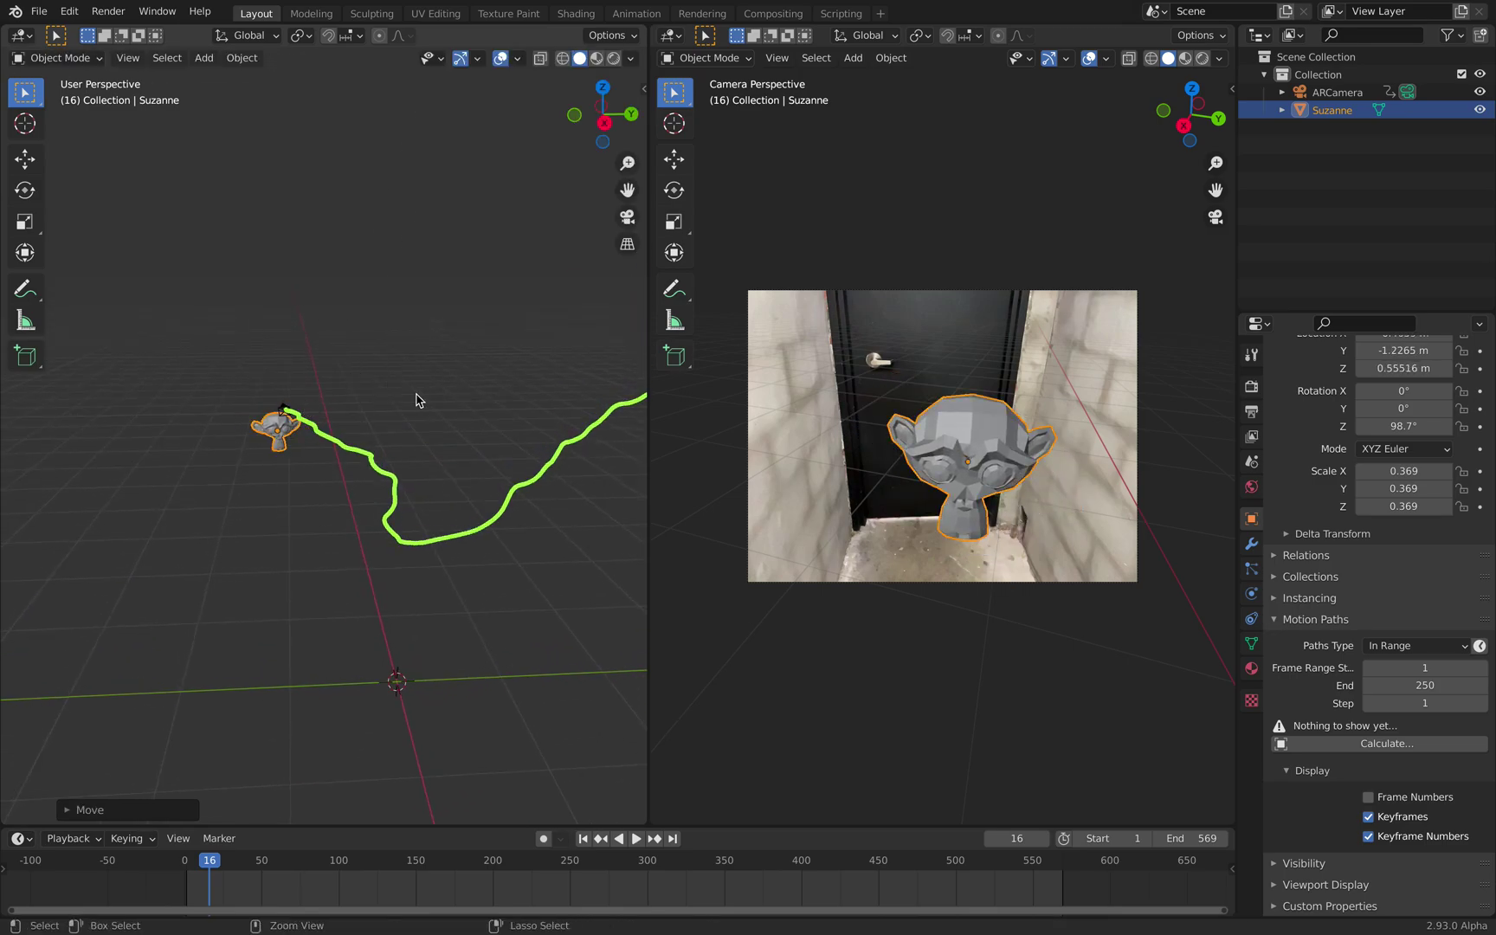
Add a level 1 subdivision surface to the monkey and shade it smooth.
{"action": "key", "text": "ctrl+1"}
{"action": "right_click", "coordinate": [276, 430]}
{"action": "left_click", "coordinate": [277, 428]}
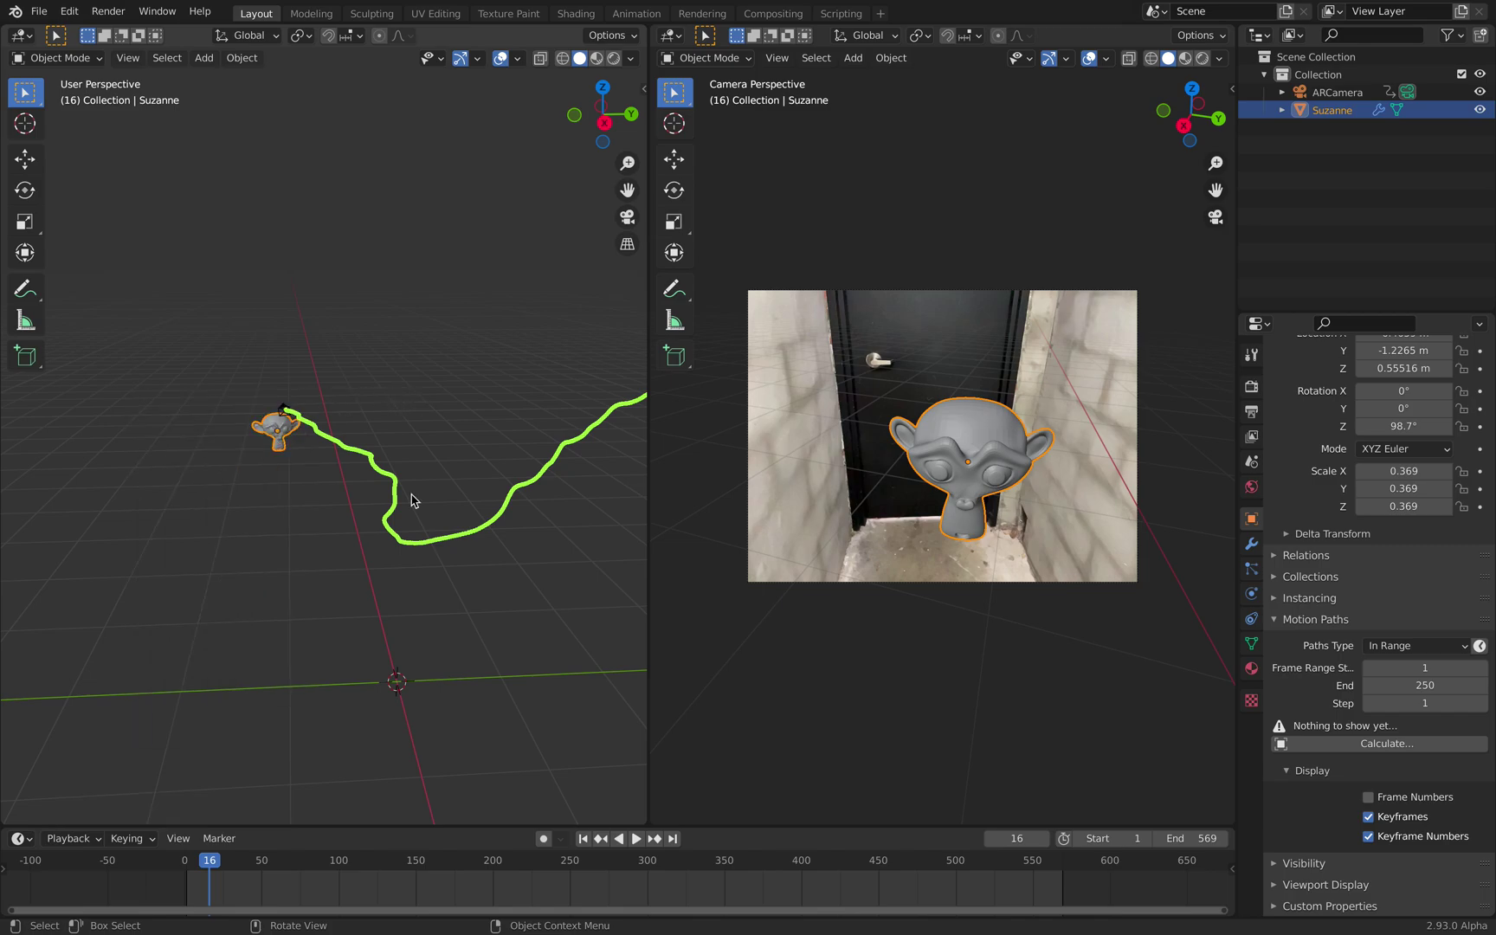
Give the monkey a new material with metallic 0.570 and roughness 0.292, and set the camera view to Material Preview shading.
{"action": "left_click", "coordinate": [1255, 665]}
{"action": "left_click", "coordinate": [1400, 460]}
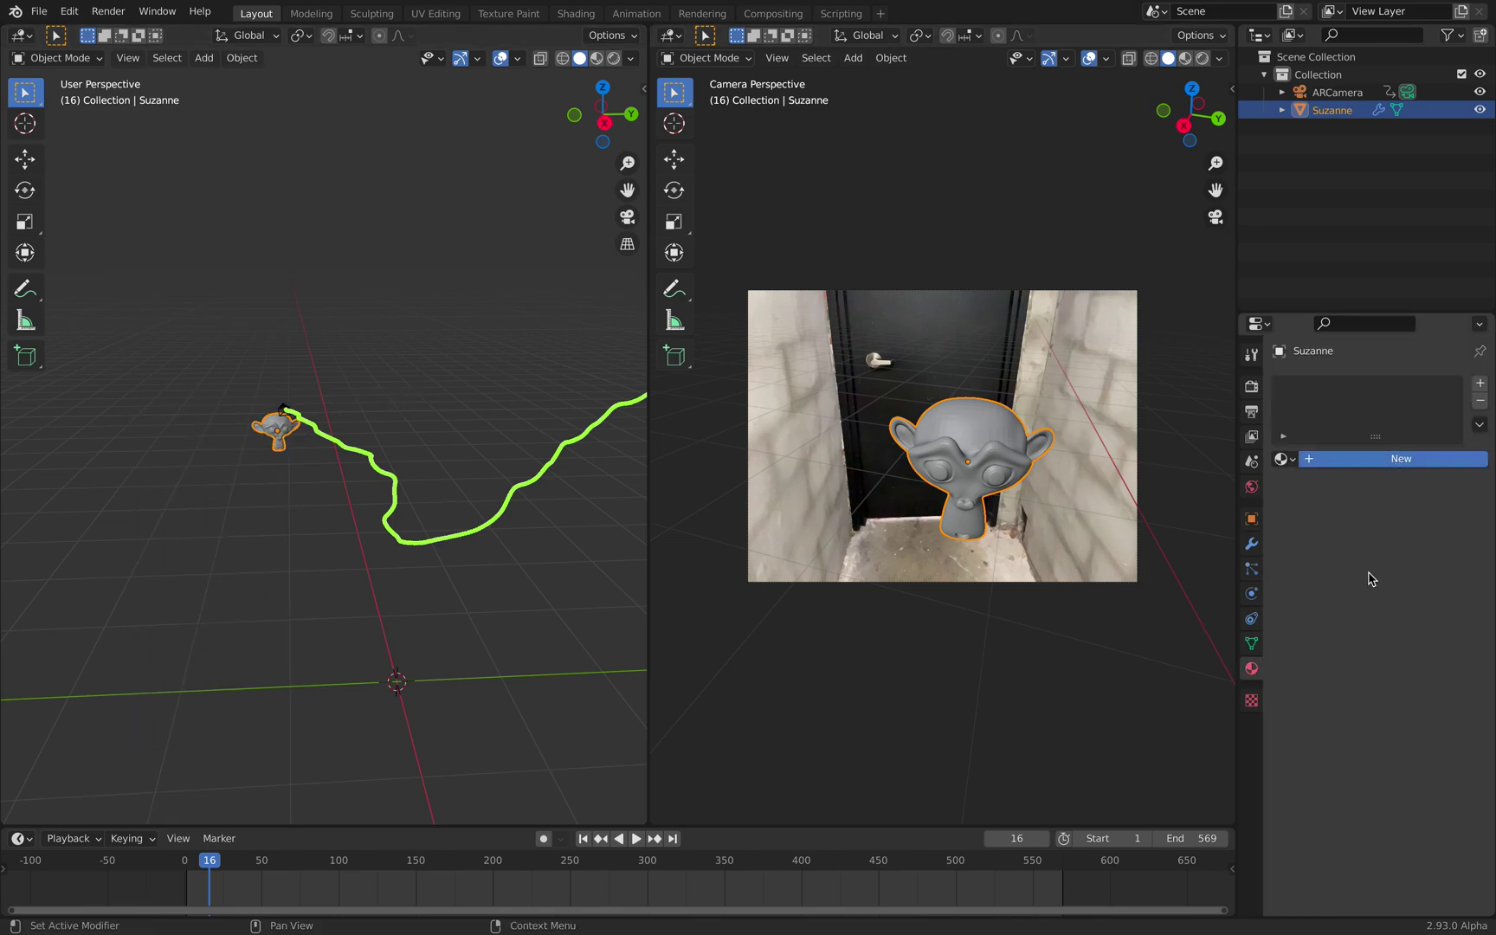
{"action": "left_click_drag", "start_coordinate": [1400, 761], "coordinate": [1428, 766]}
{"action": "mouse_move", "coordinate": [1421, 833]}
{"action": "left_mouse_down"}
{"action": "mouse_move", "coordinate": [1377, 833]}
{"action": "mouse_move", "coordinate": [1401, 833]}
{"action": "left_mouse_up"}
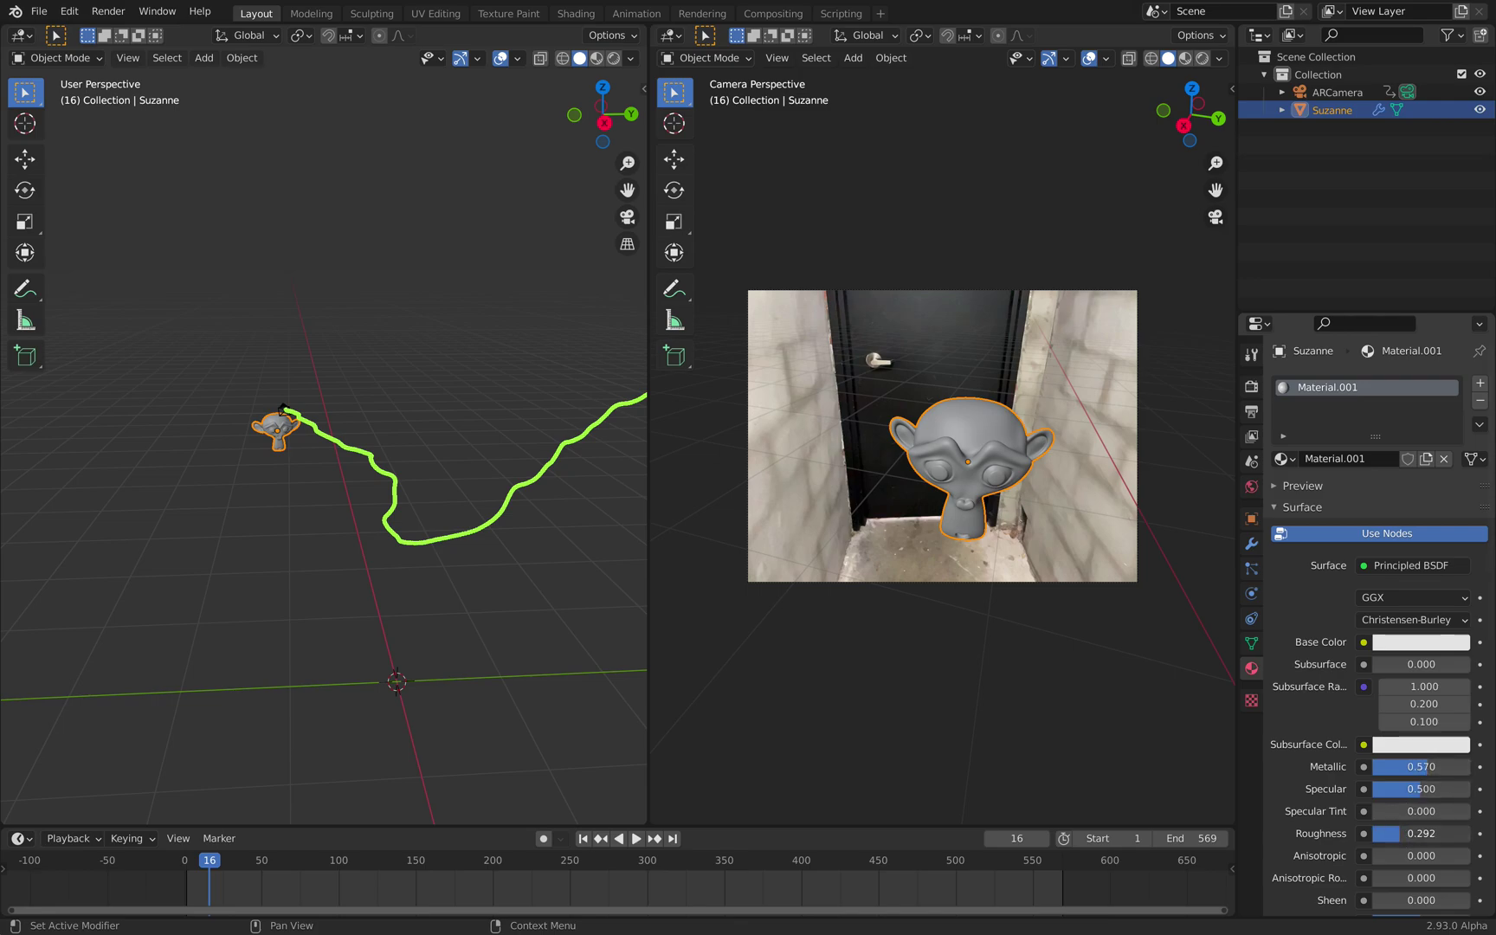
{"action": "left_click", "coordinate": [1186, 58]}
{"action": "left_click", "coordinate": [410, 317]}
Play the animation from frame 16 onward to check how the monkey tracks with the footage in the camera view.
{"action": "key", "text": "space"}
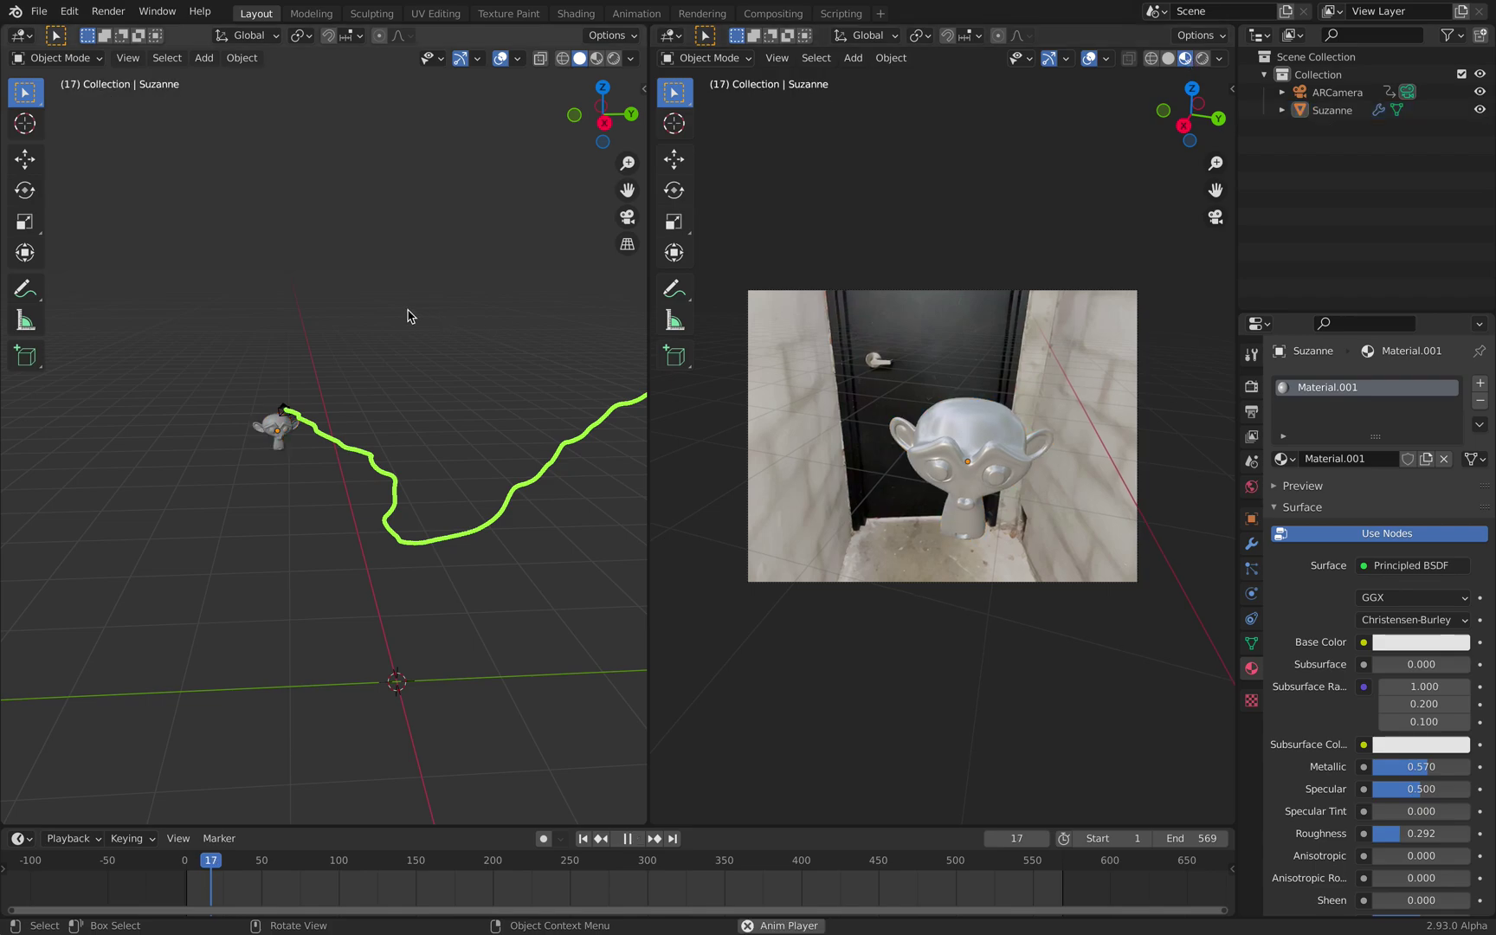
{"action": "key", "text": "space"}
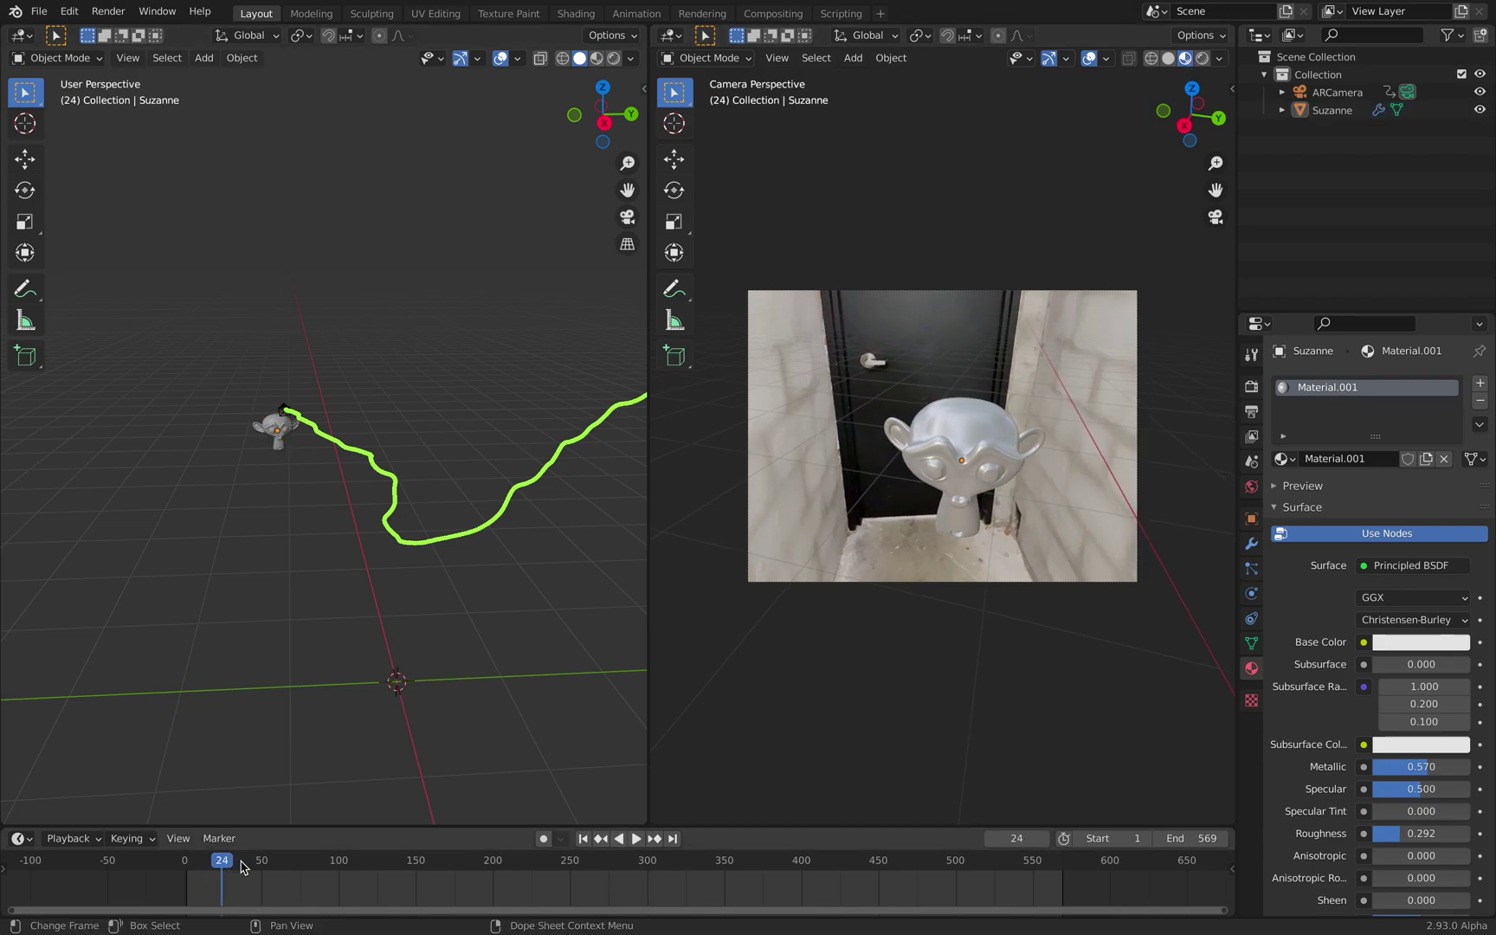
{"action": "left_click", "coordinate": [243, 867]}
{"action": "key", "text": "space"}
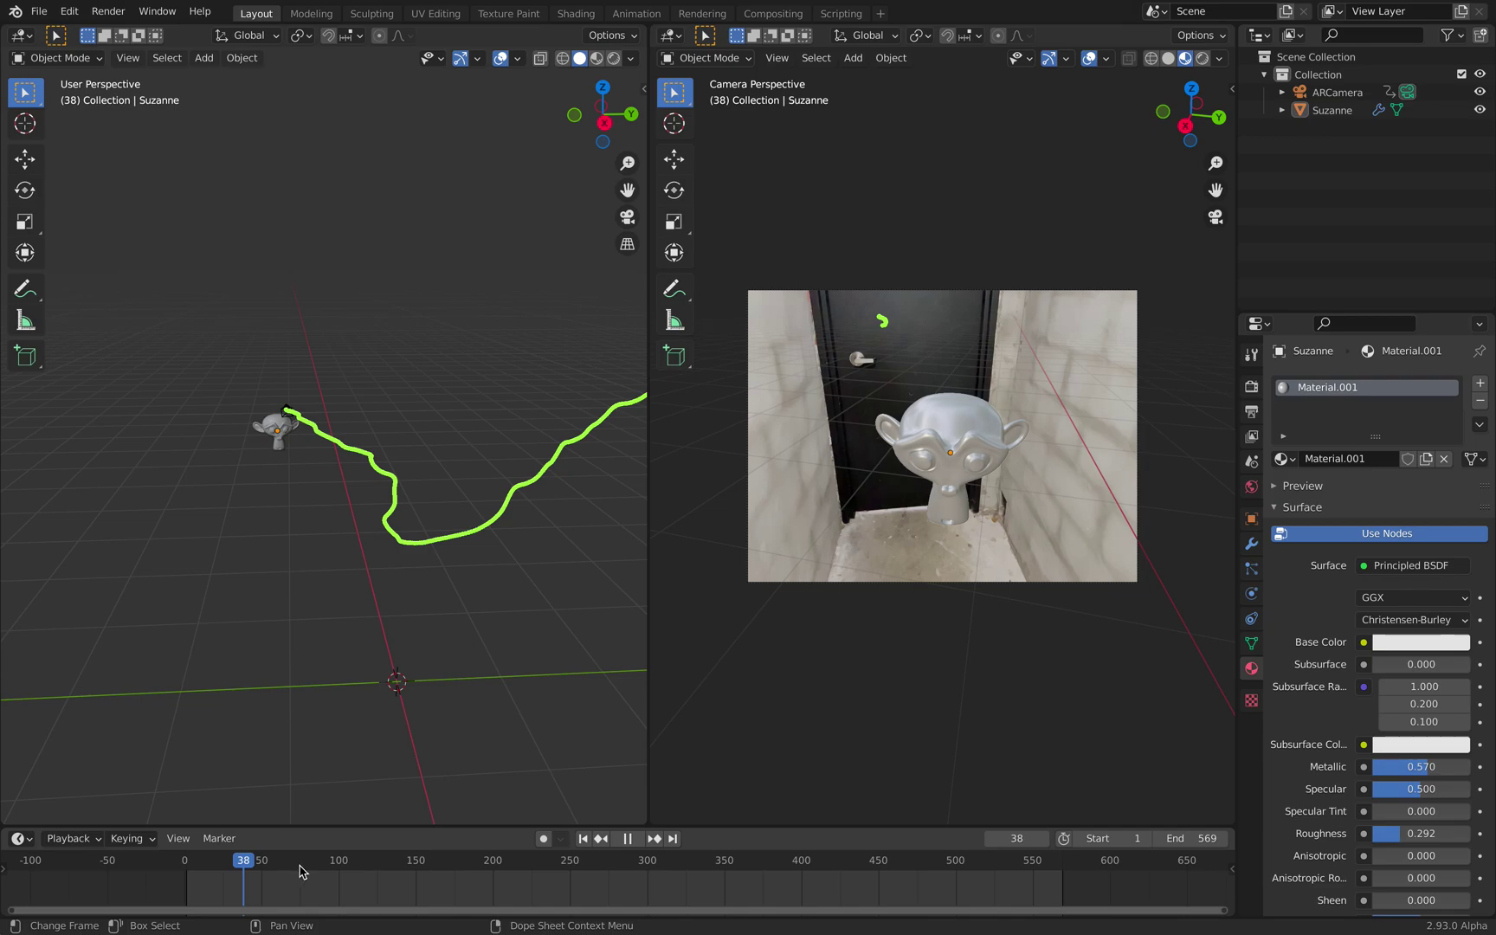
{"action": "key", "text": "space"}
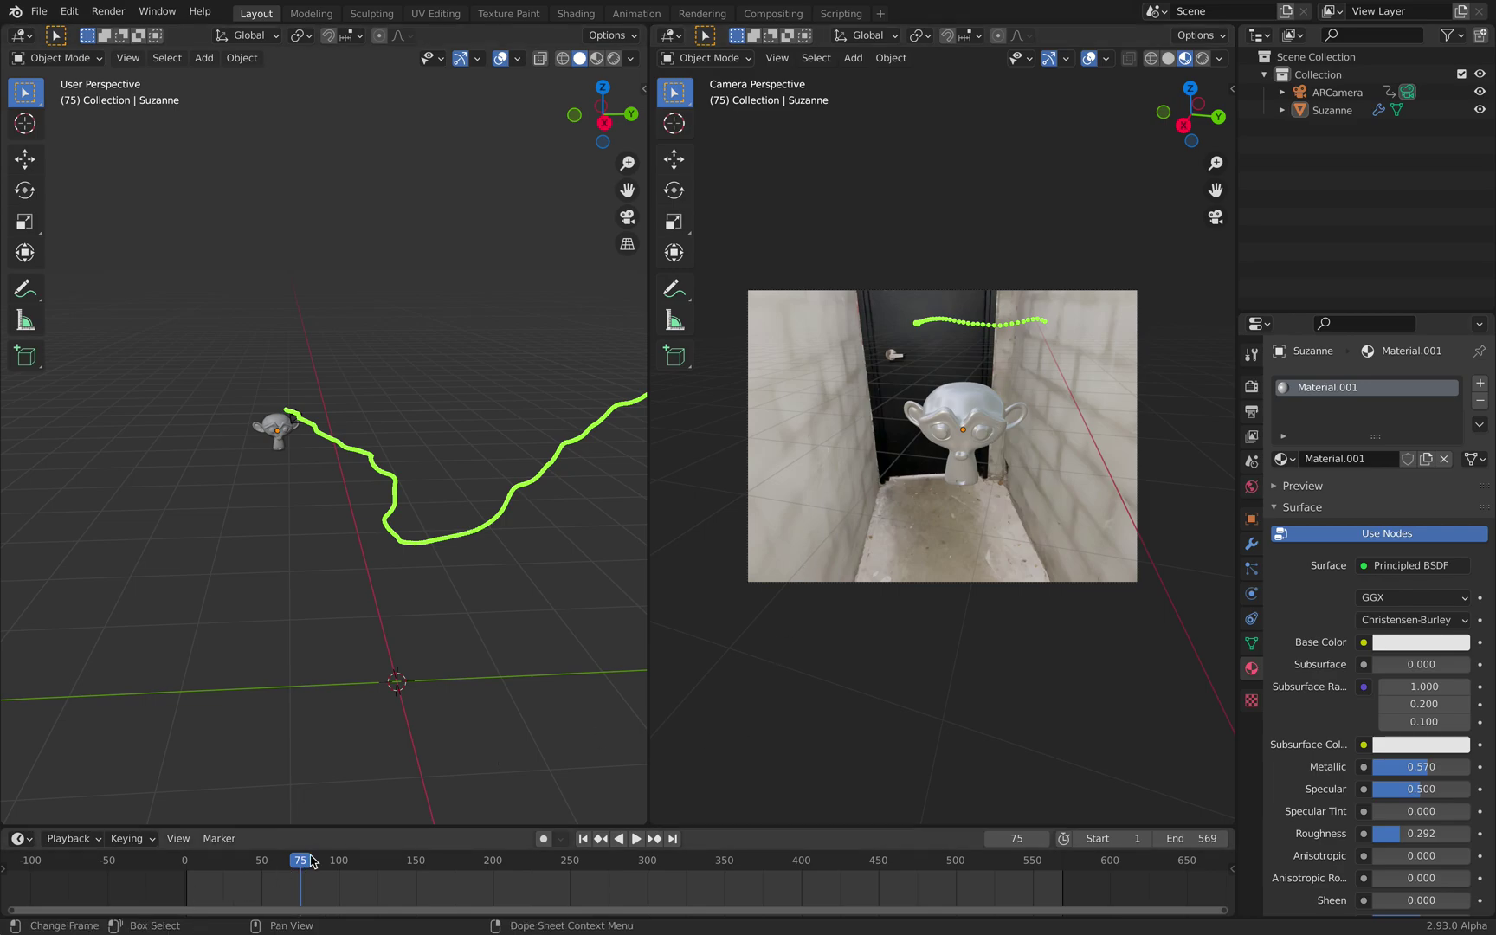
{"action": "key", "text": "space"}
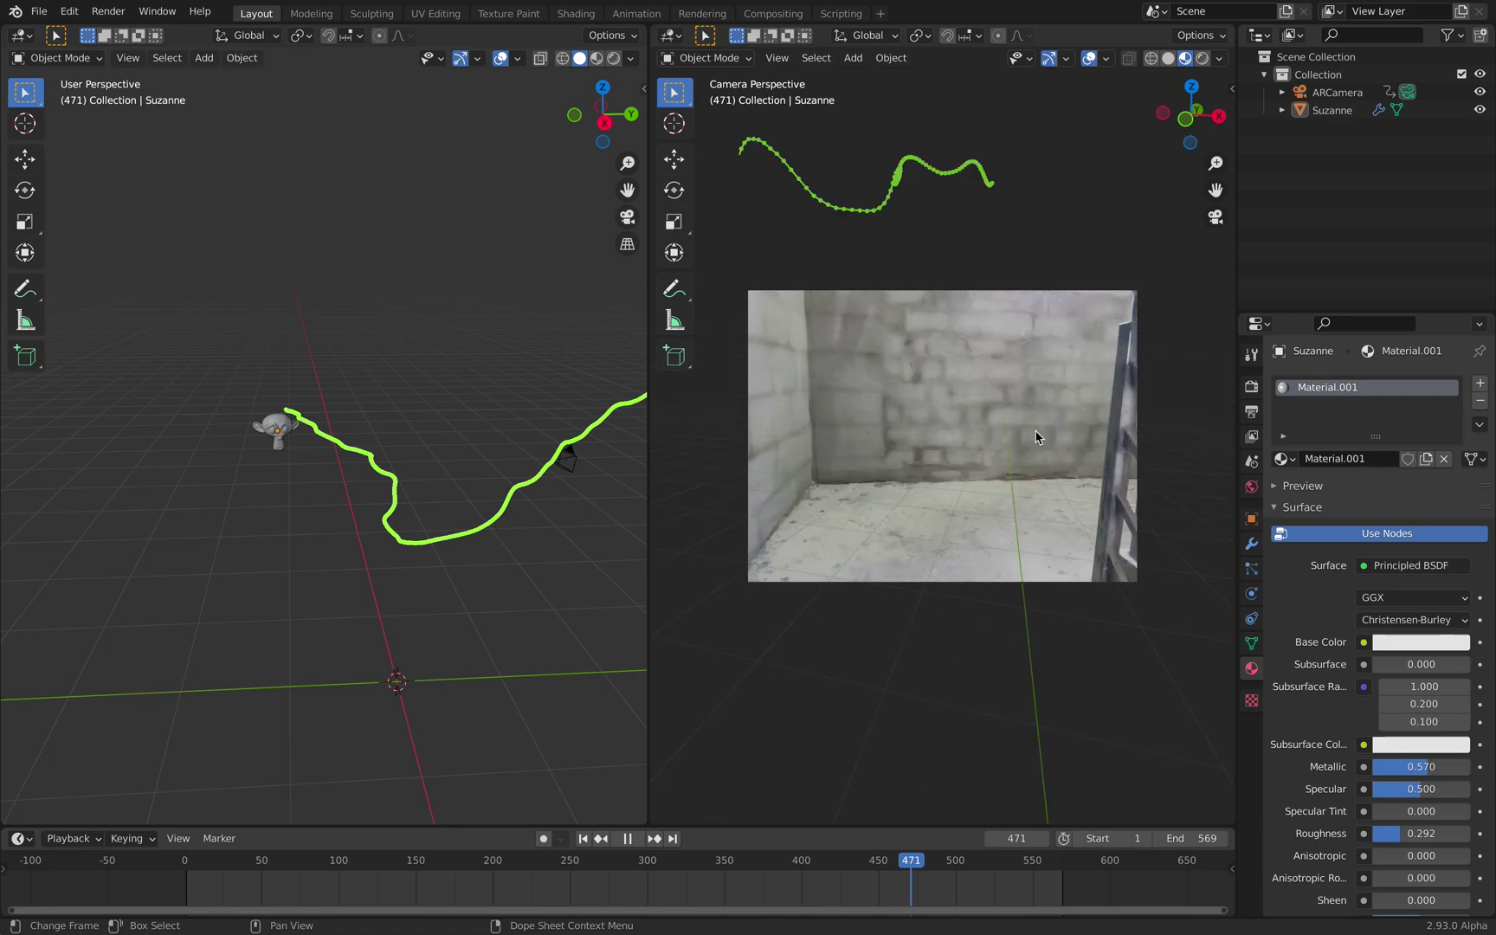
{"action": "key", "text": "space"}
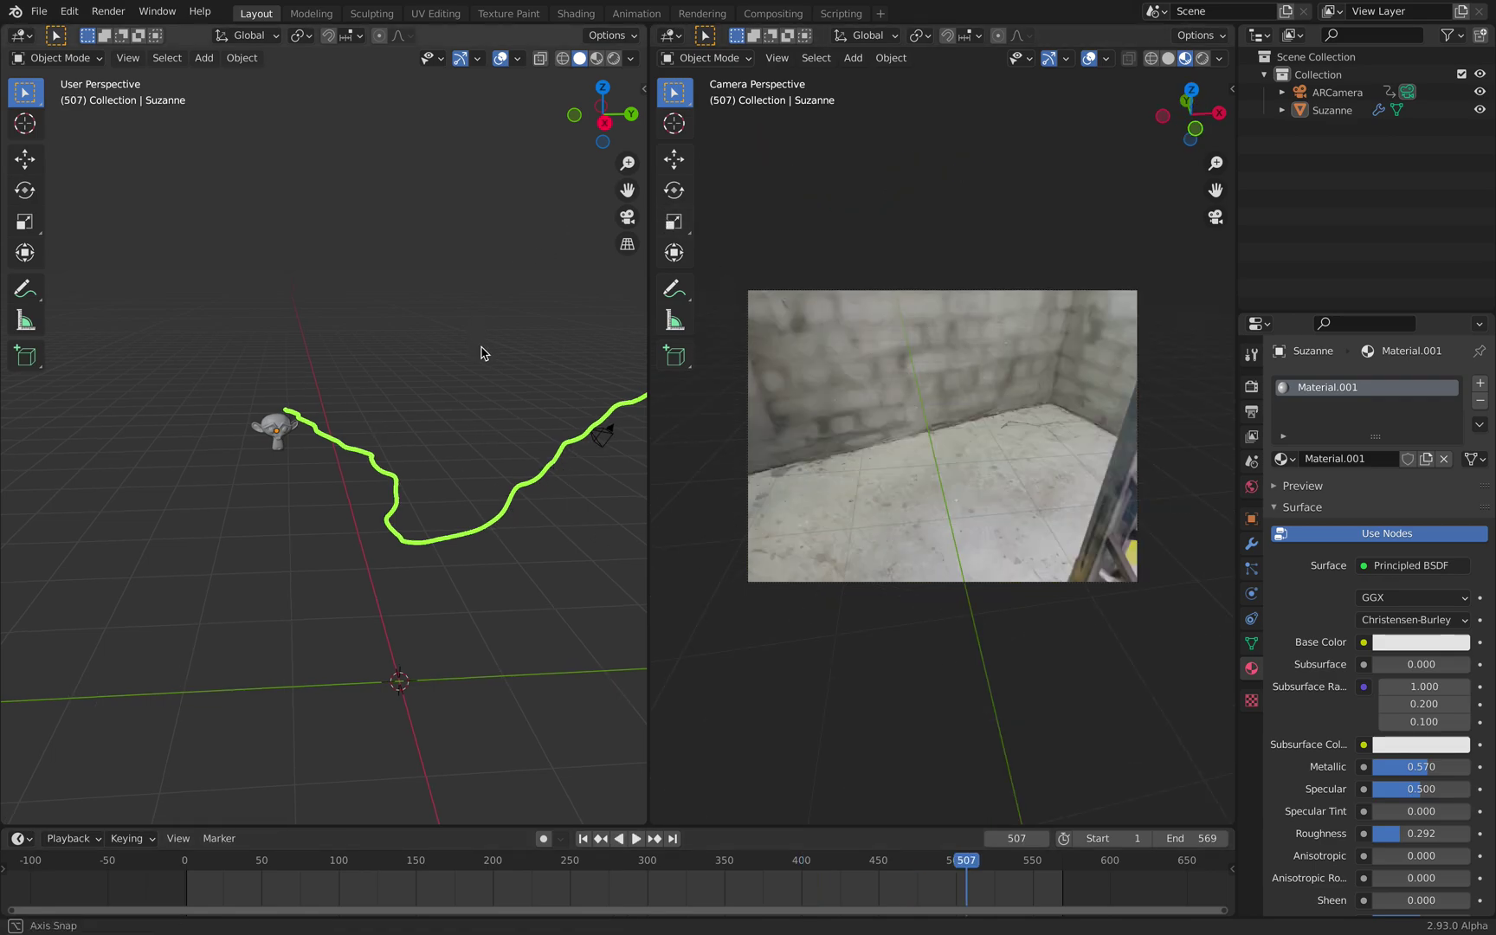
{"action": "middle_click_drag", "start_coordinate": [483, 353], "coordinate": [467, 350]}
{"action": "left_click", "coordinate": [39, 10]}
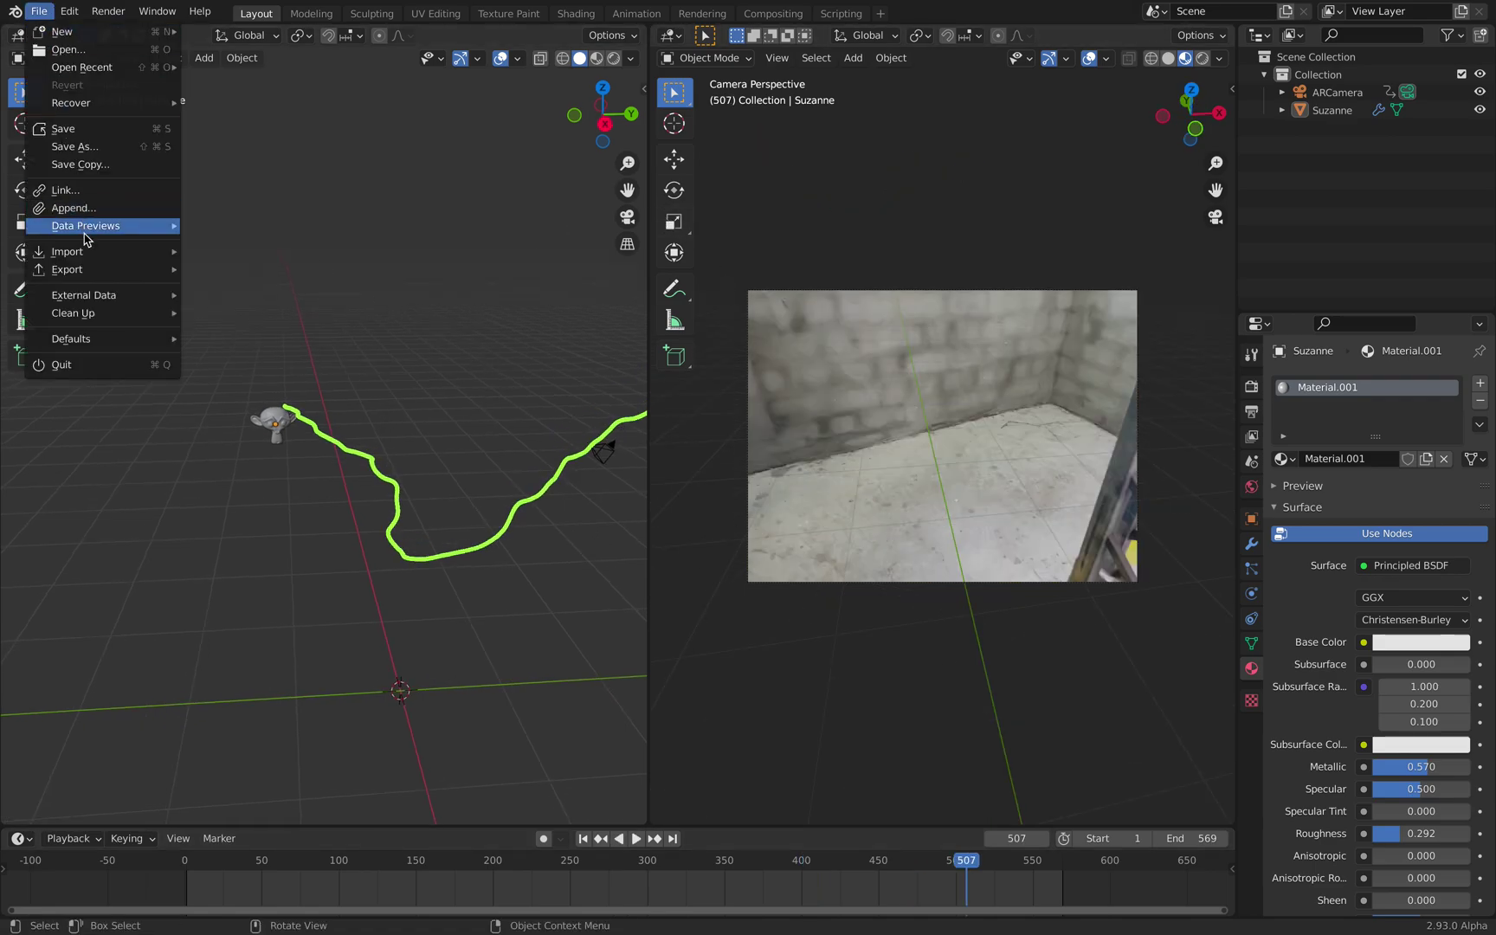
{"action": "mouse_move", "coordinate": [115, 252]}
{"action": "left_click", "coordinate": [334, 396]}
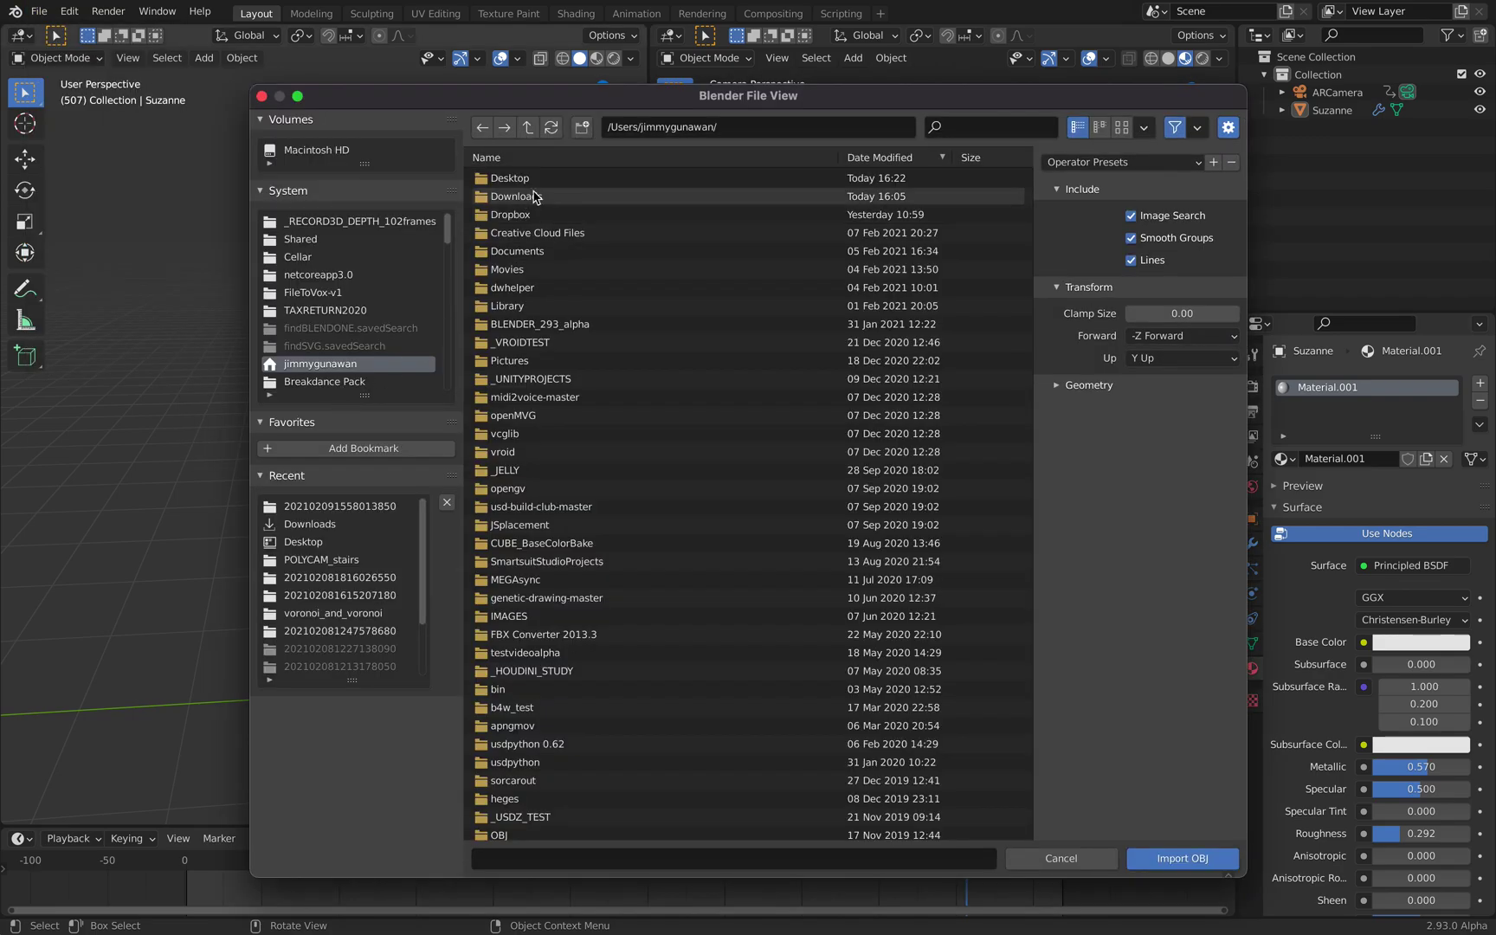
Import the textured OBJ scan of the stairwell from the POLYCAM_stairs folder in Downloads.
{"action": "double_click", "coordinate": [533, 195]}
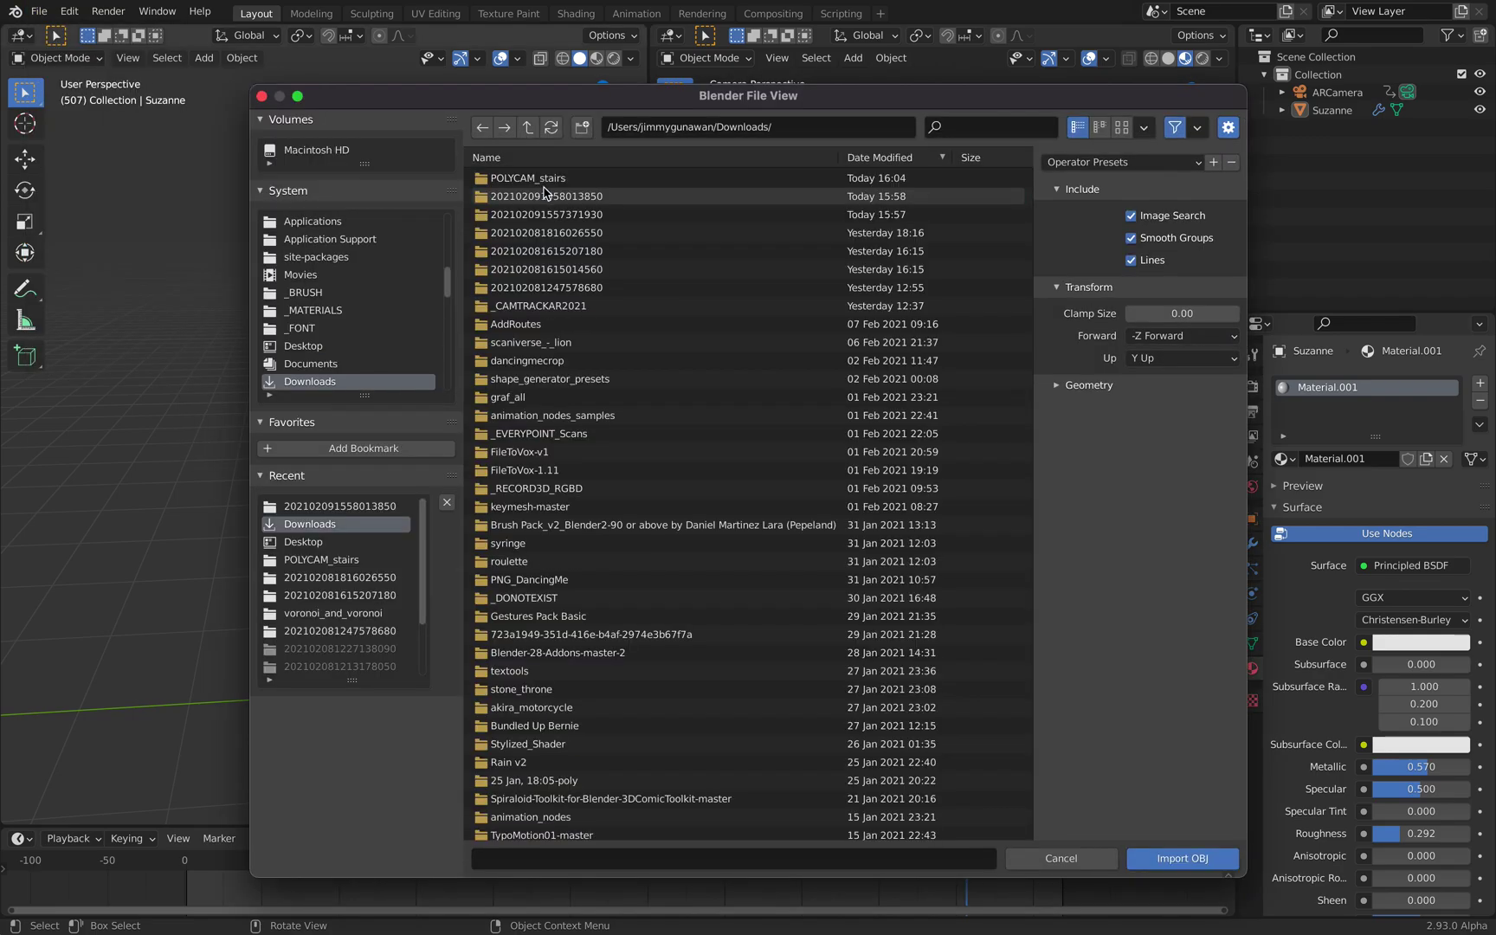
{"action": "double_click", "coordinate": [539, 182]}
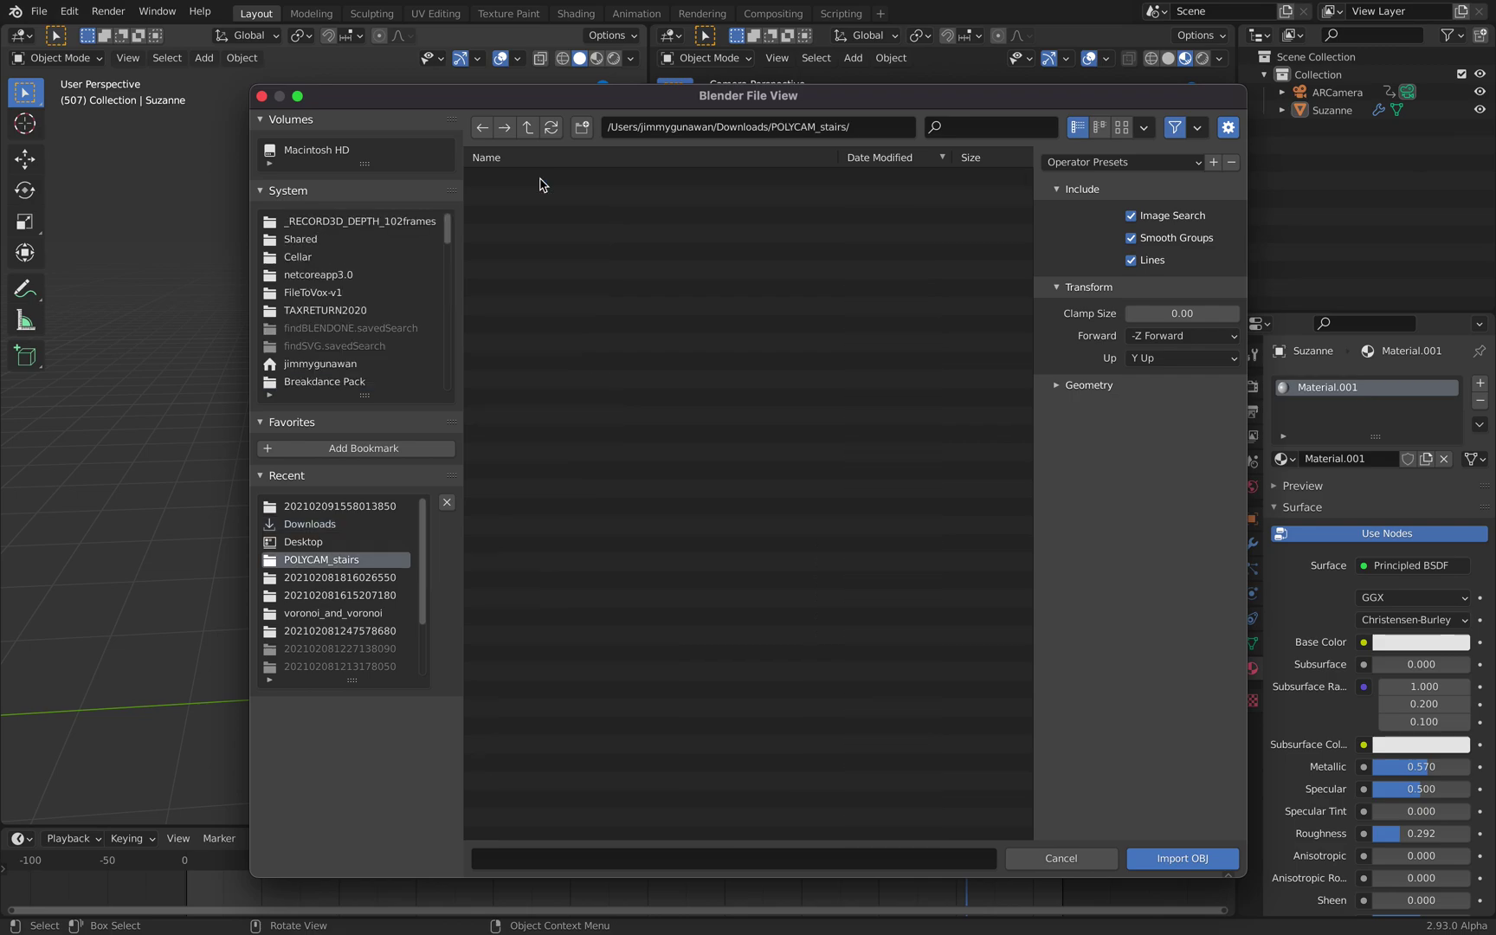
{"action": "double_click", "coordinate": [530, 196]}
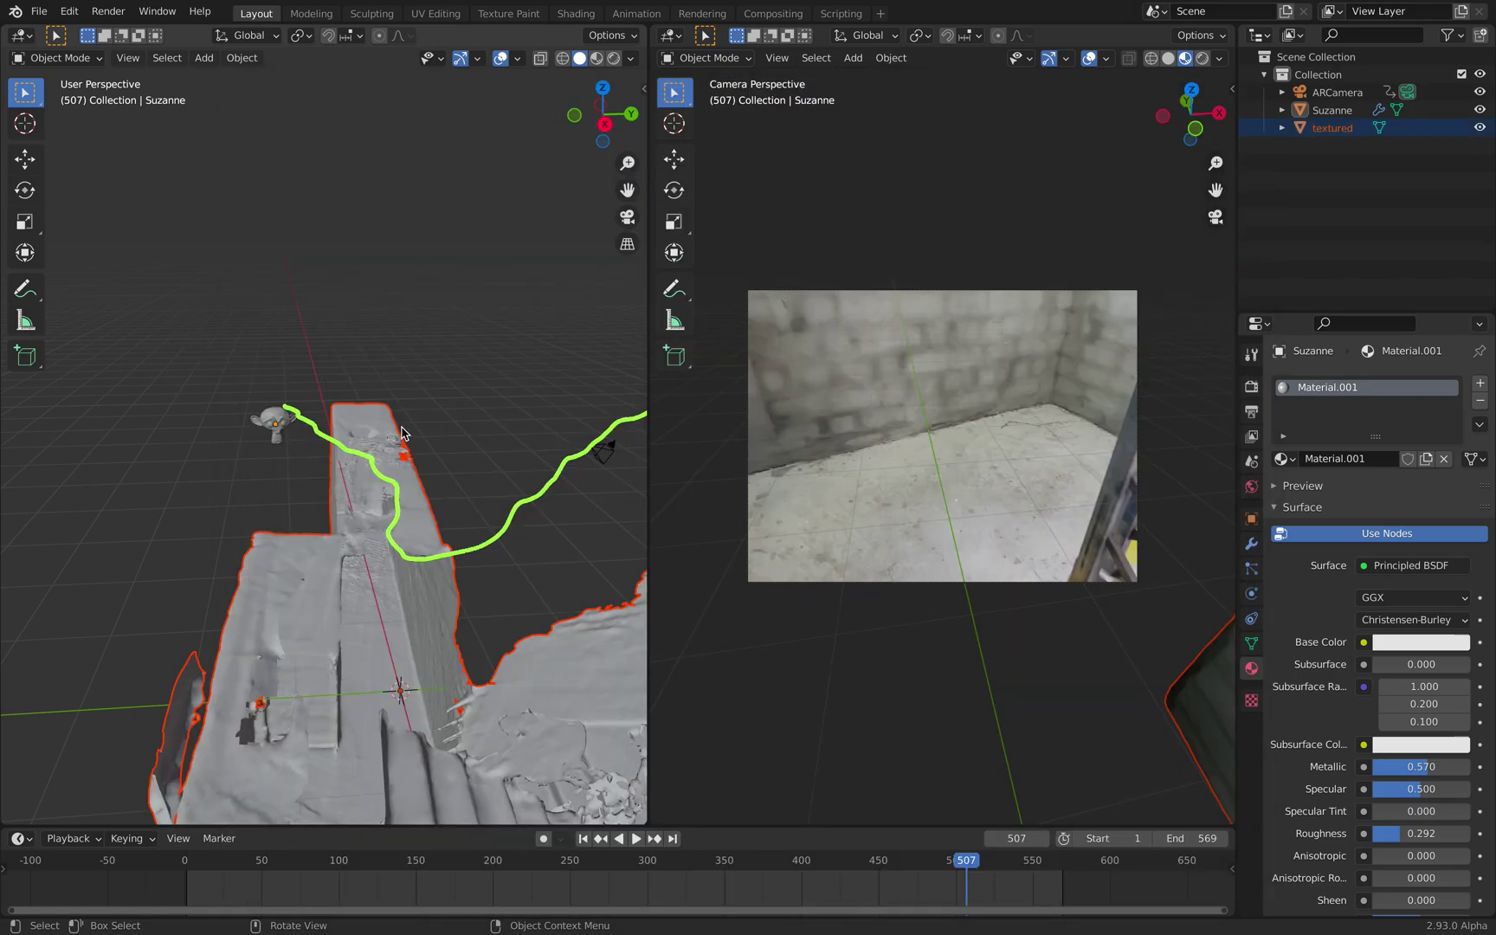
In the right orthographic view, raise the imported scan so that its floor sits on the ground line.
{"action": "scroll", "coordinate": [398, 429], "scroll_direction": "down", "scroll_amount": 5}
{"action": "middle_click_drag", "start_coordinate": [407, 434], "coordinate": [504, 310]}
{"action": "left_click", "coordinate": [603, 115]}
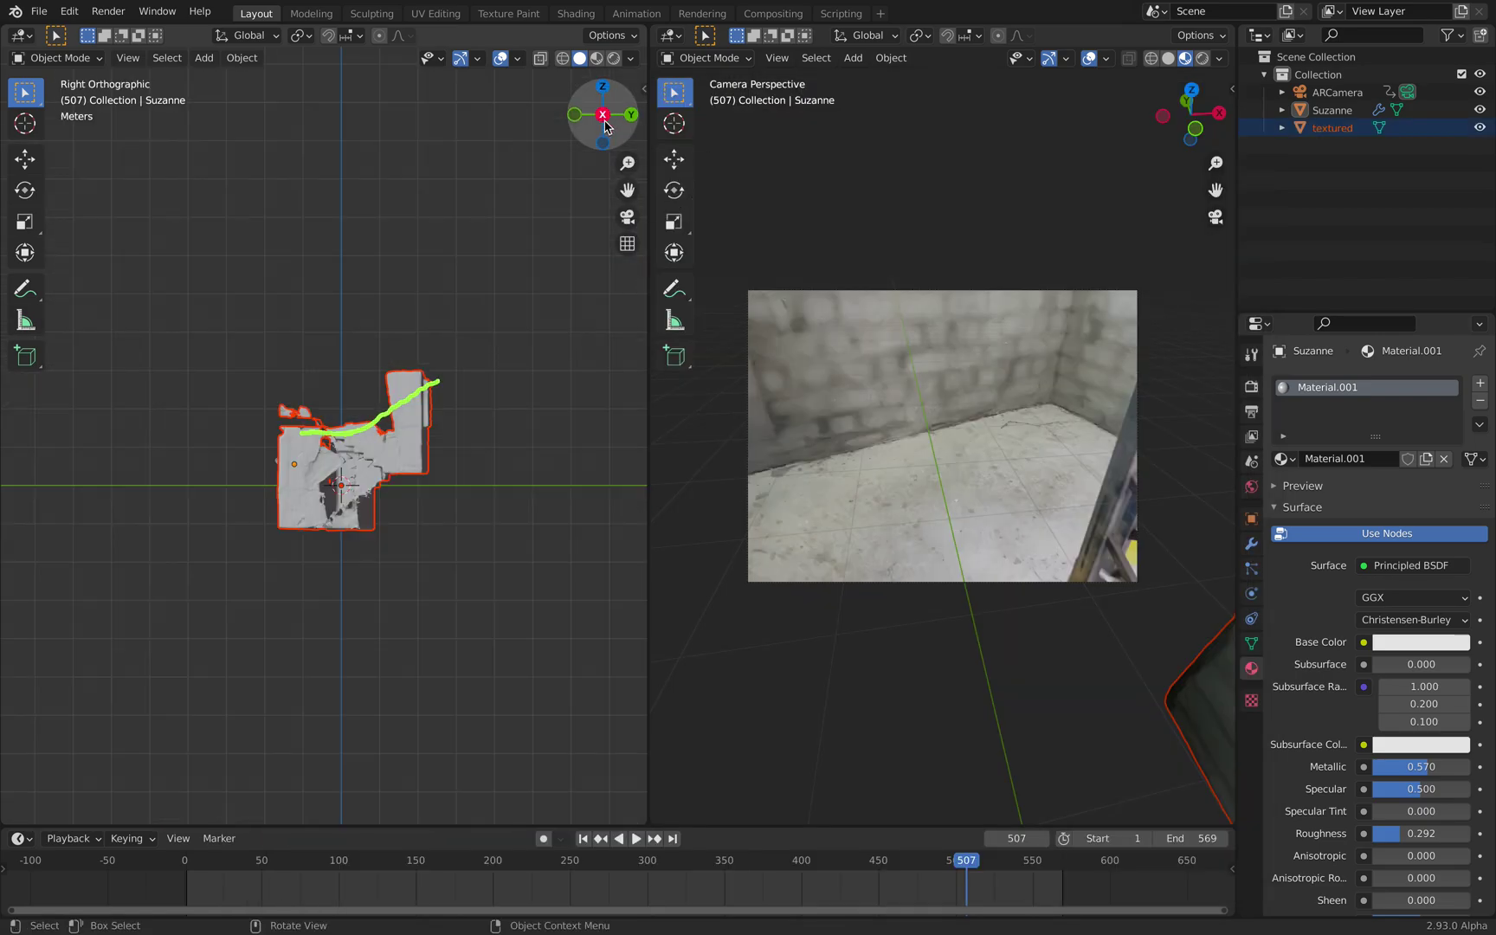
{"action": "key", "text": "g"}
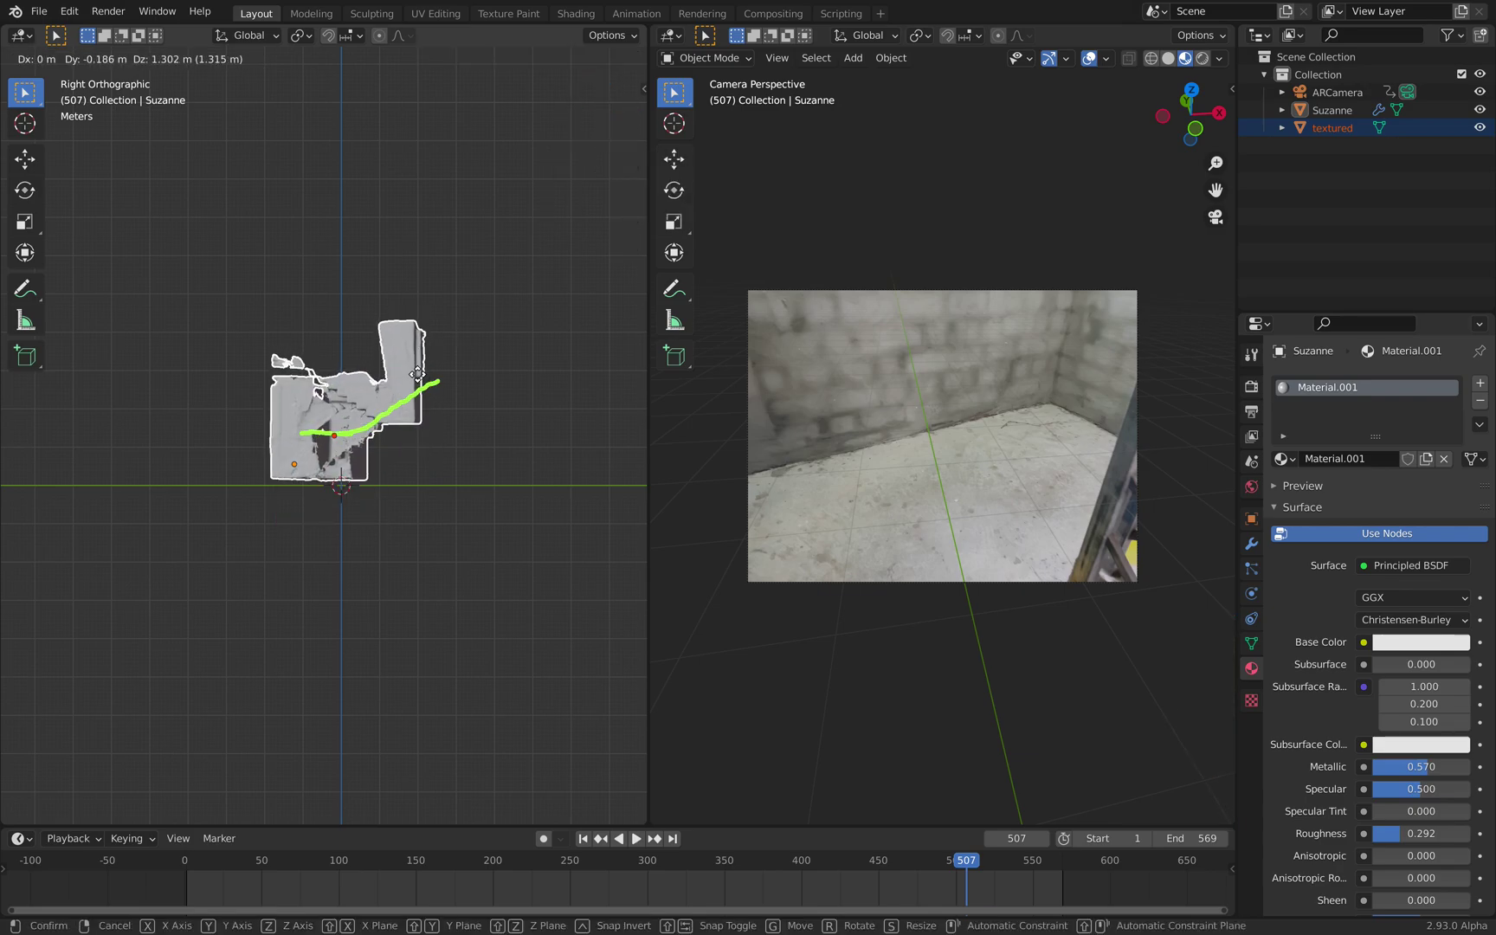
{"action": "left_click", "coordinate": [417, 401]}
From the top view, move and rotate the scan so its corridor and stairs line up with the camera's motion path.
{"action": "middle_click_drag", "start_coordinate": [417, 401], "coordinate": [578, 241]}
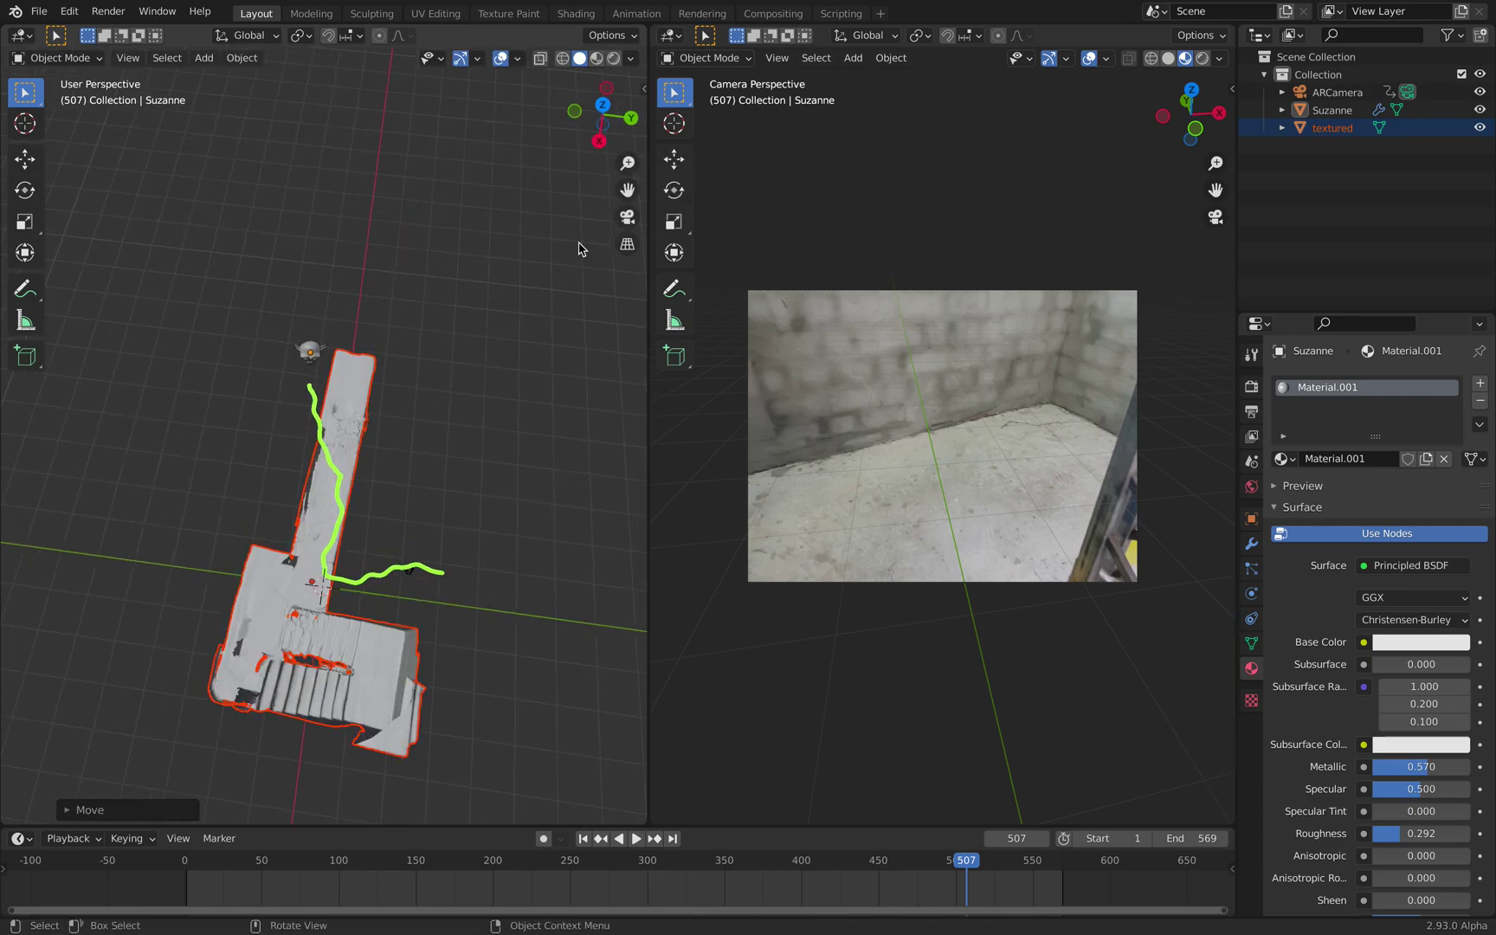
{"action": "left_click", "coordinate": [605, 97]}
{"action": "key", "text": "g"}
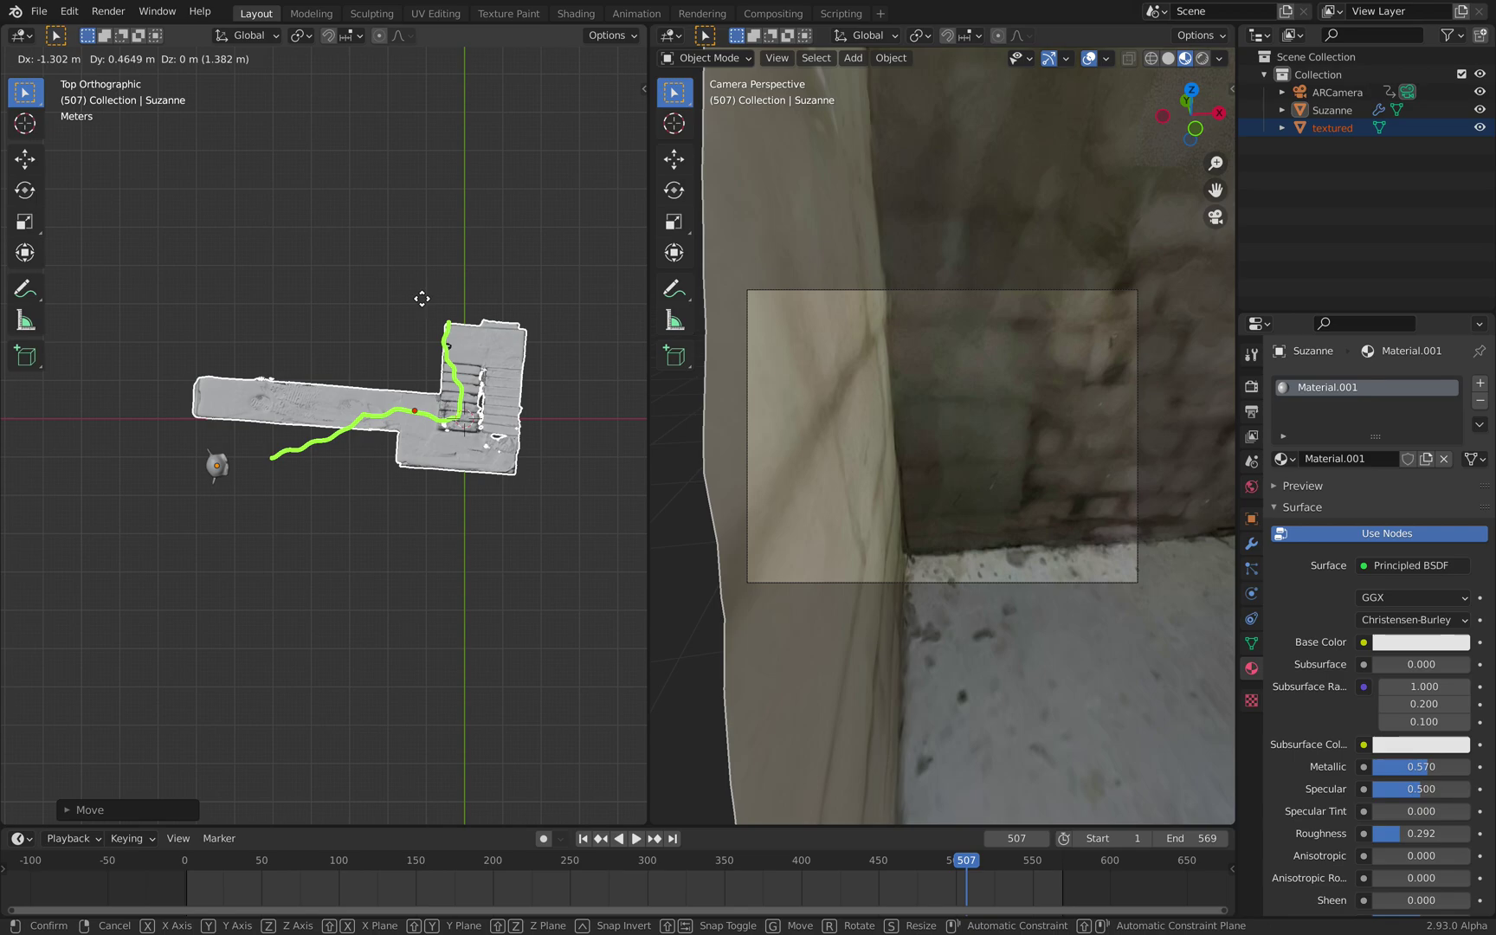
{"action": "left_click", "coordinate": [504, 313]}
{"action": "key", "text": "r"}
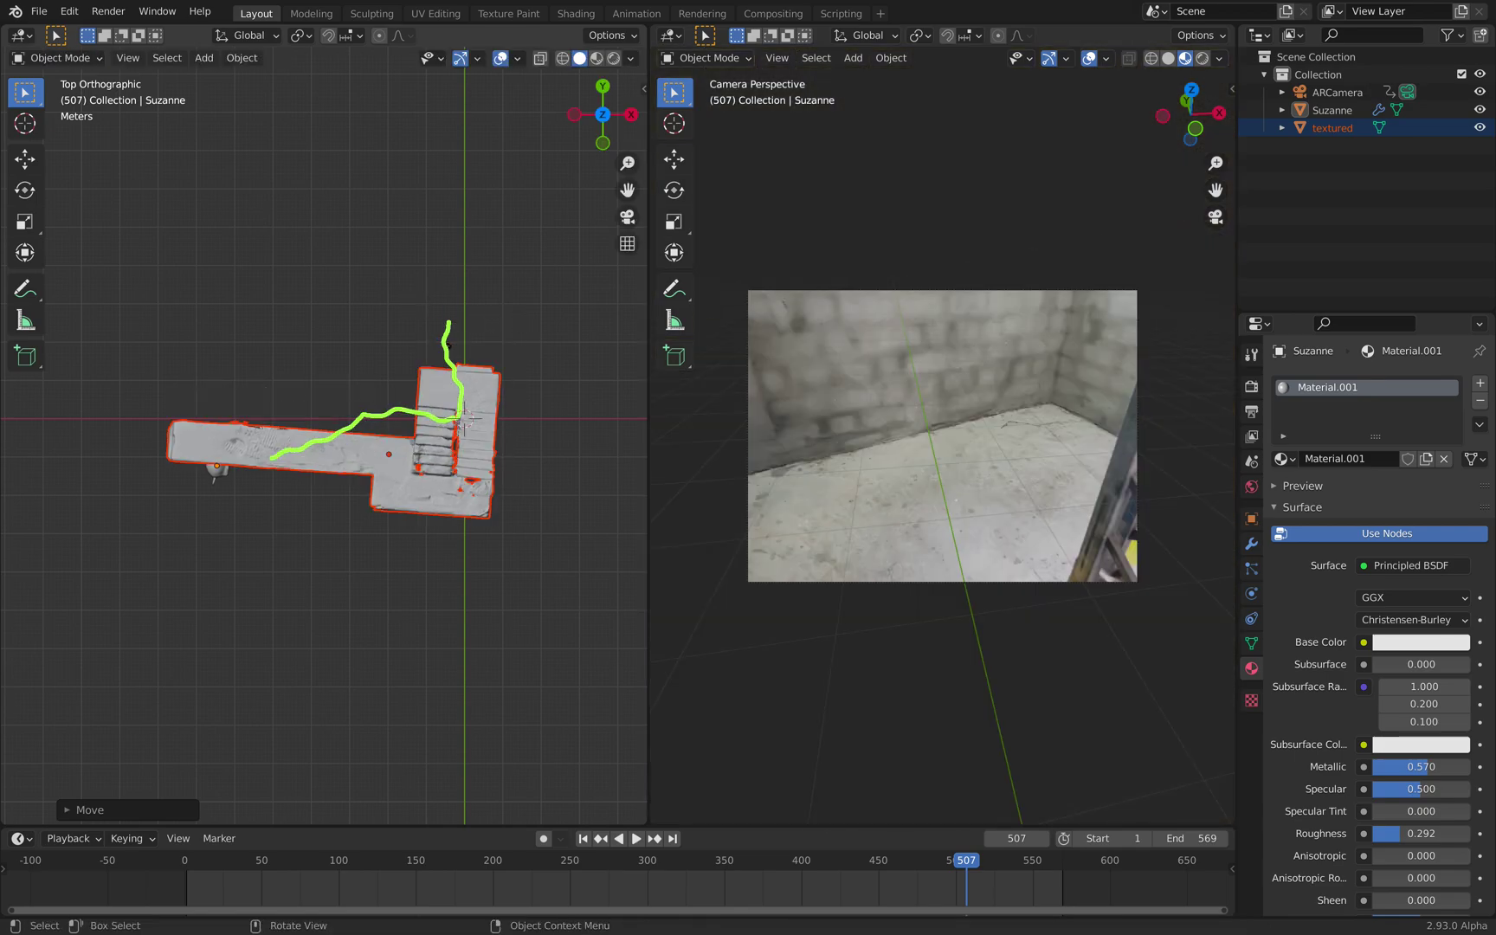
{"action": "left_click", "coordinate": [465, 251]}
{"action": "key", "text": "g"}
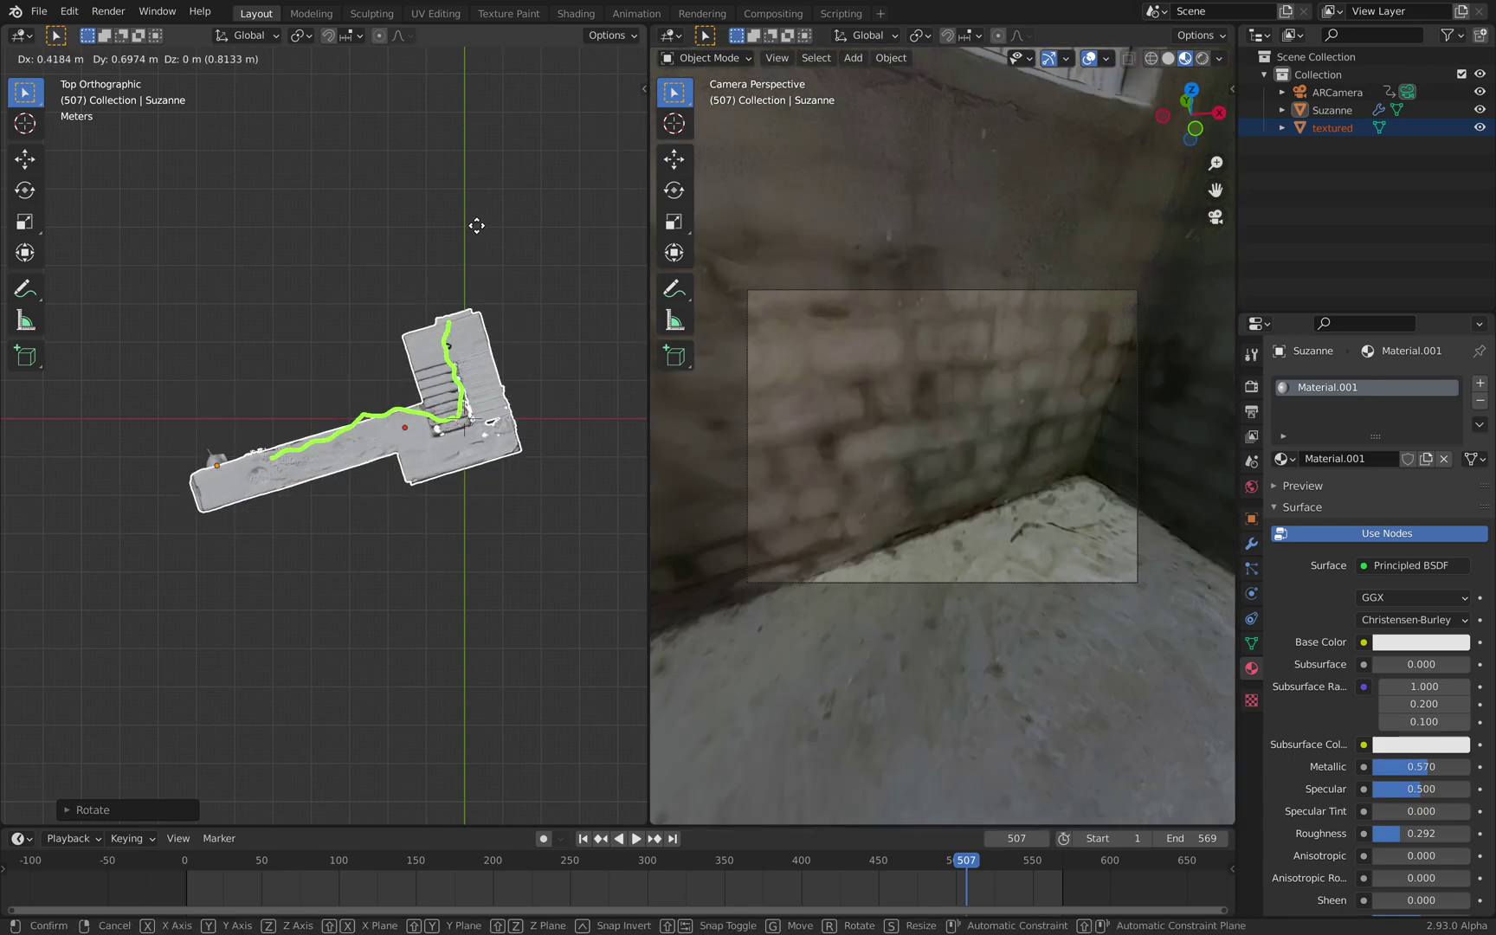
{"action": "left_click", "coordinate": [528, 233]}
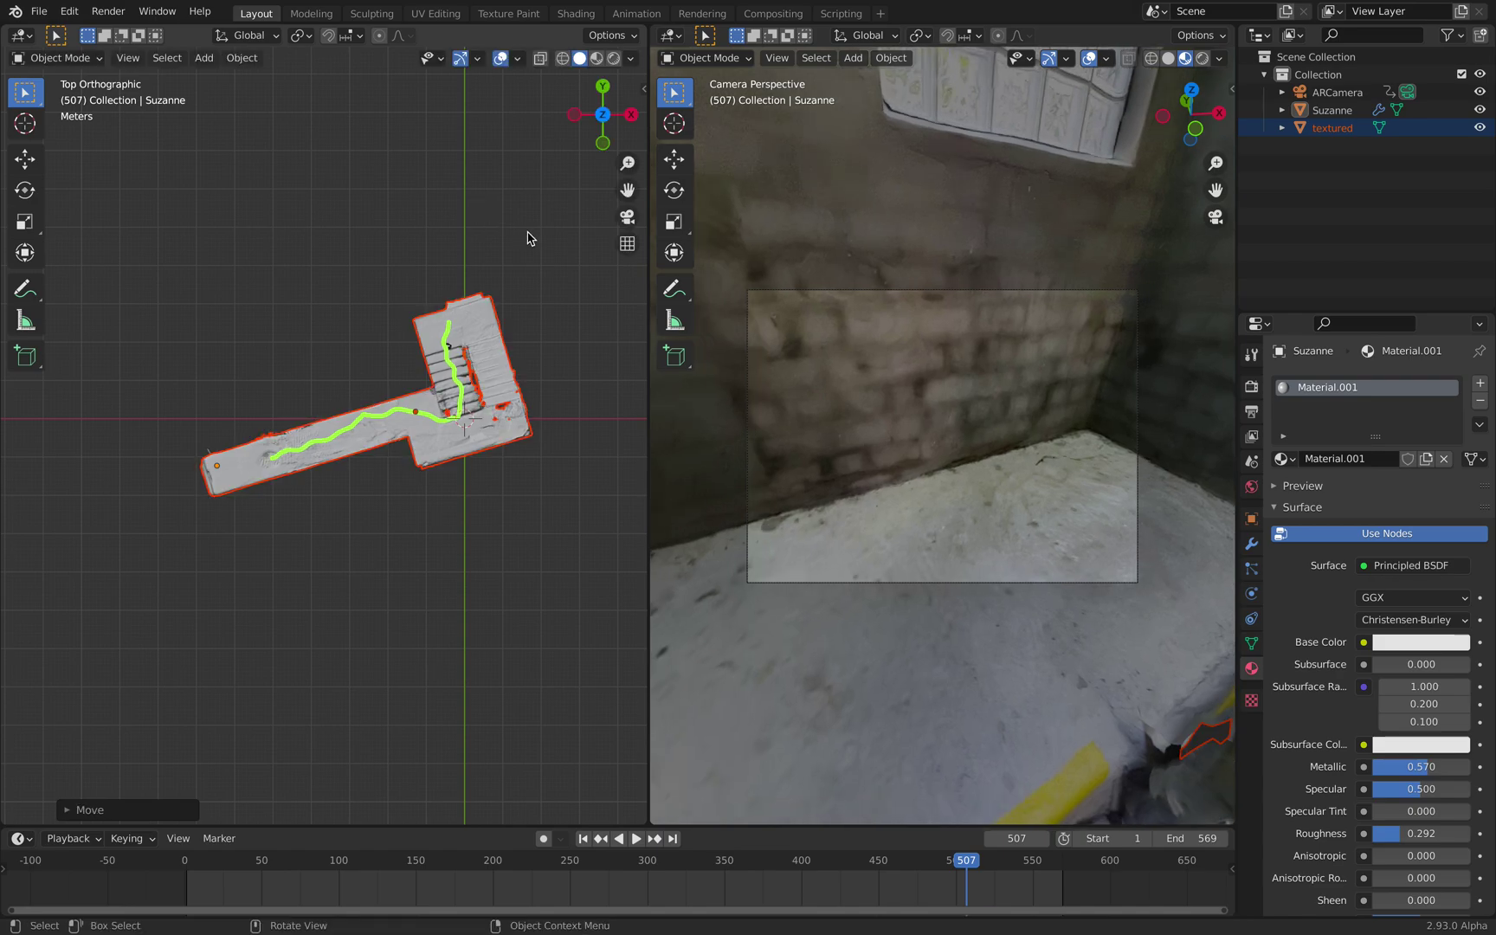
Fine-tune the scan's rotation and position from the top until its floor and wall edges approach those in the footage.
{"action": "key", "text": "r"}
{"action": "left_click", "coordinate": [523, 228]}
{"action": "key", "text": "g"}
{"action": "left_click", "coordinate": [526, 231]}
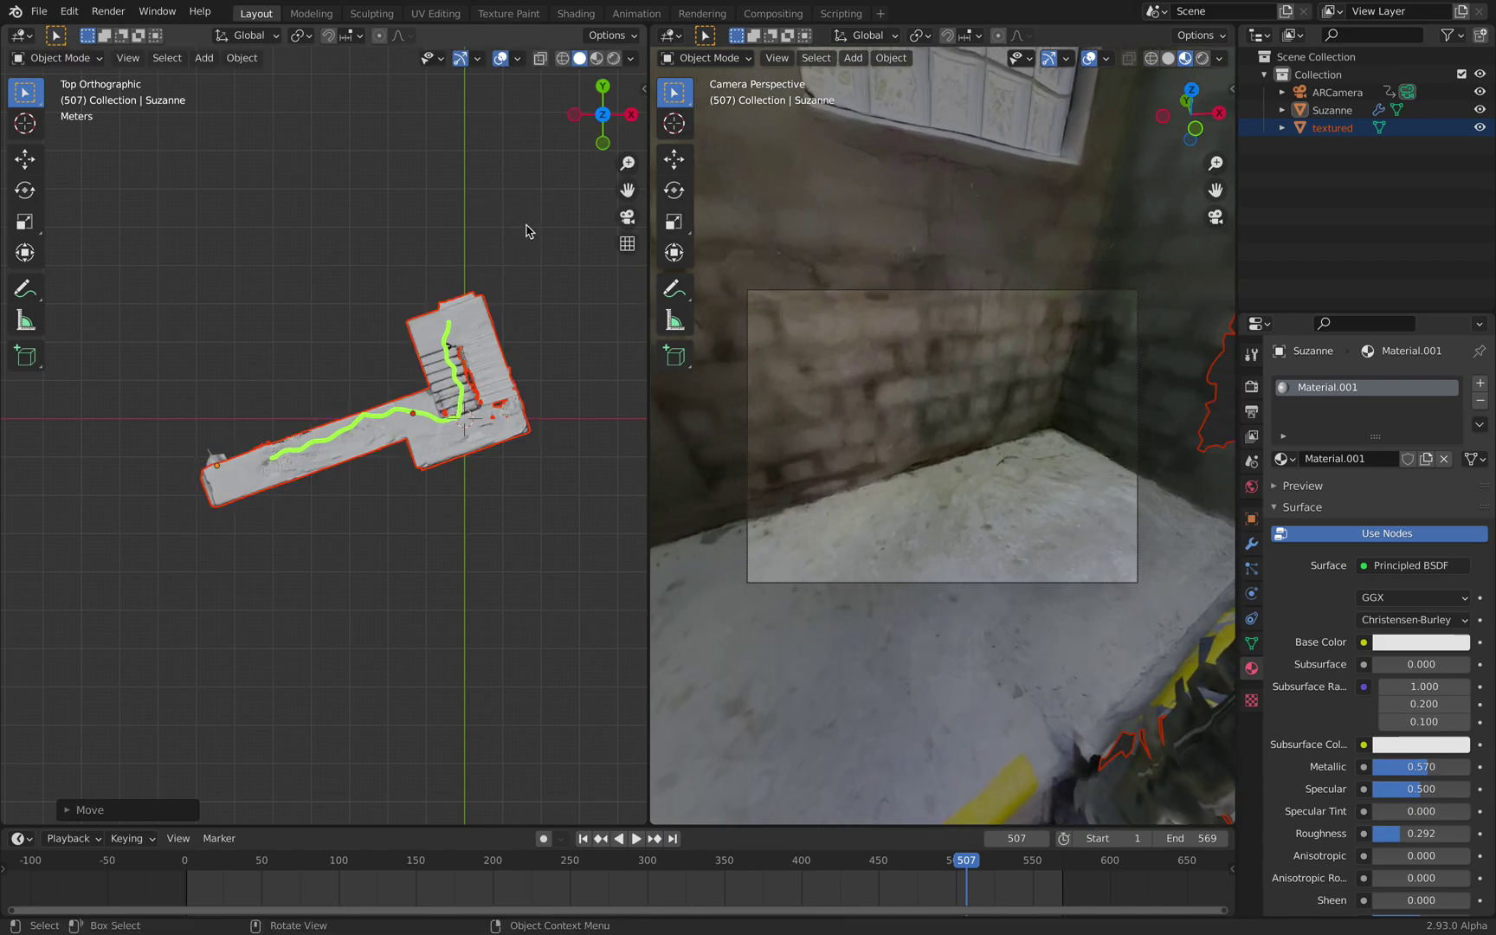
{"action": "key", "text": "r"}
{"action": "left_click", "coordinate": [536, 241]}
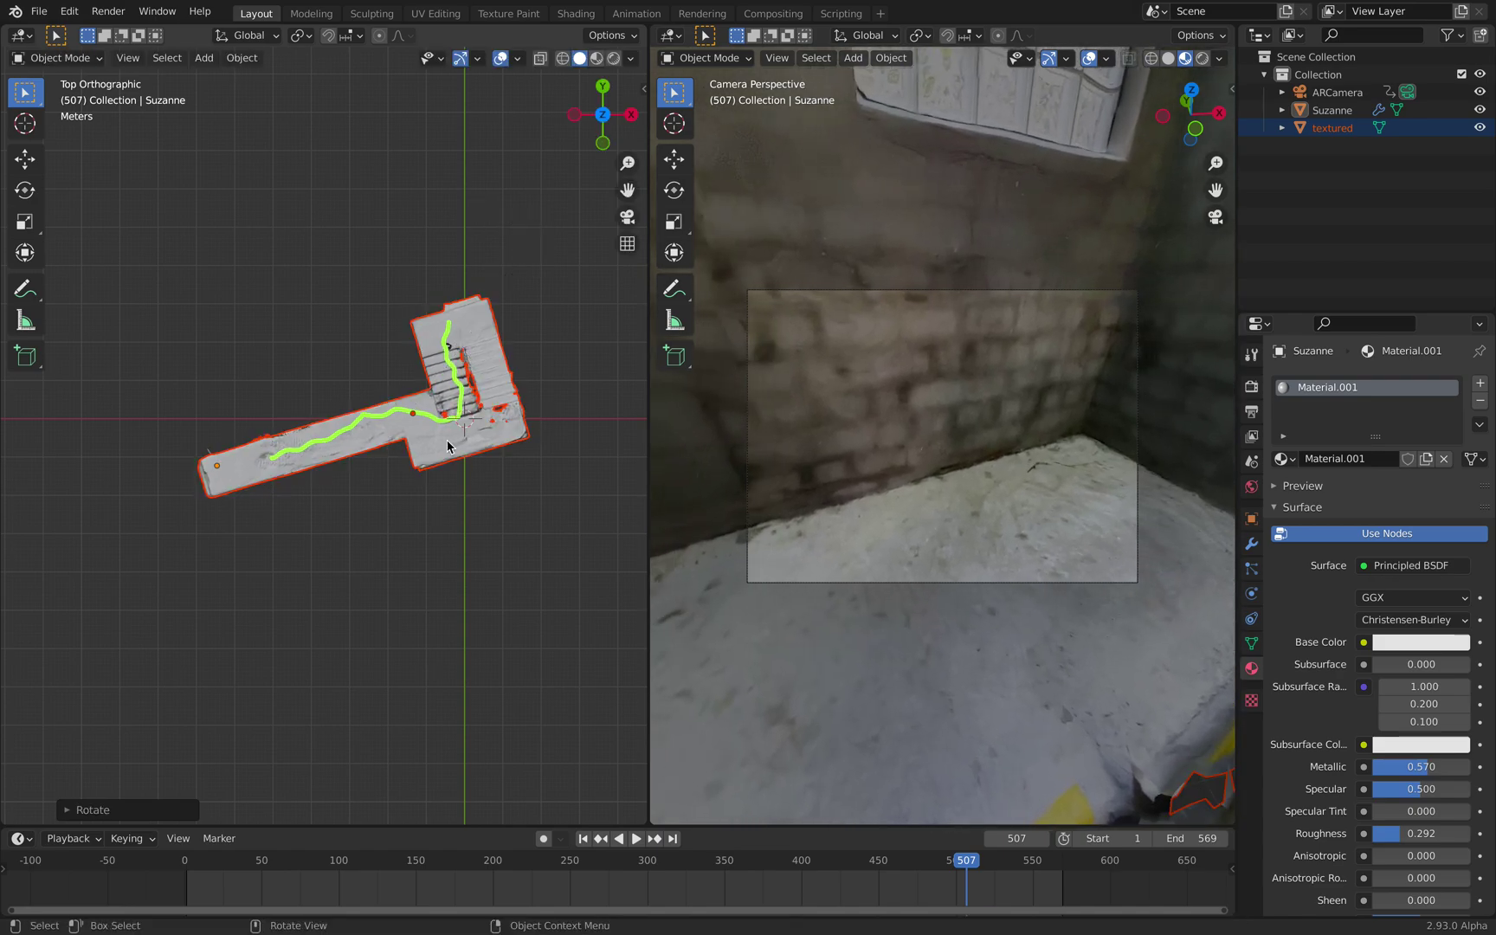
Check the scan from the side and shift it in the top view so the stairs sit under the camera path.
{"action": "middle_click_drag", "start_coordinate": [448, 444], "coordinate": [352, 401]}
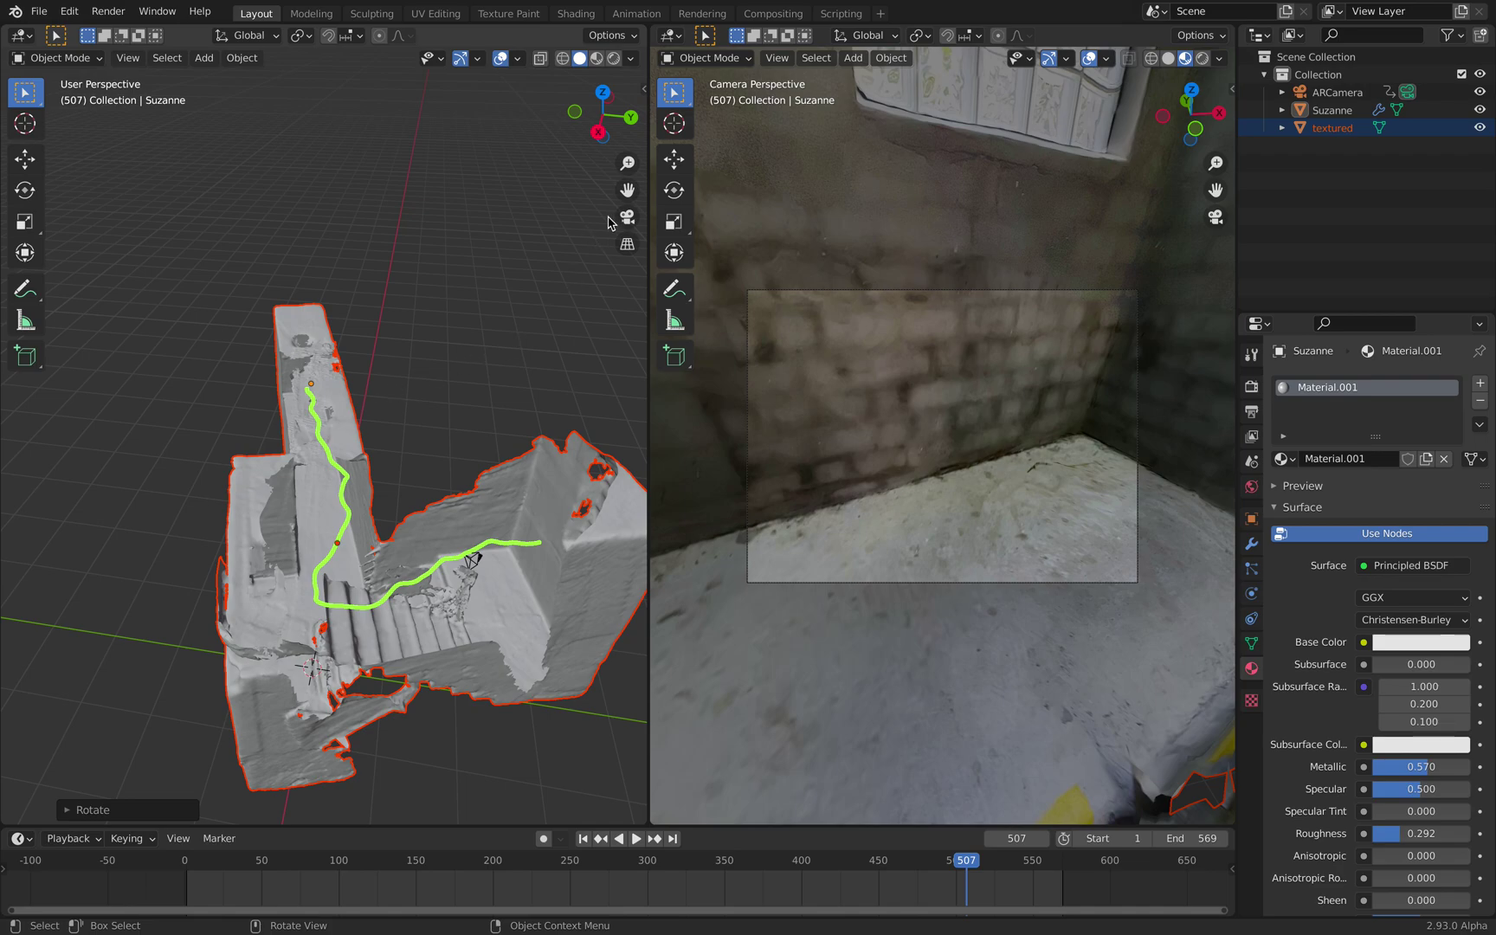
{"action": "left_click", "coordinate": [605, 96]}
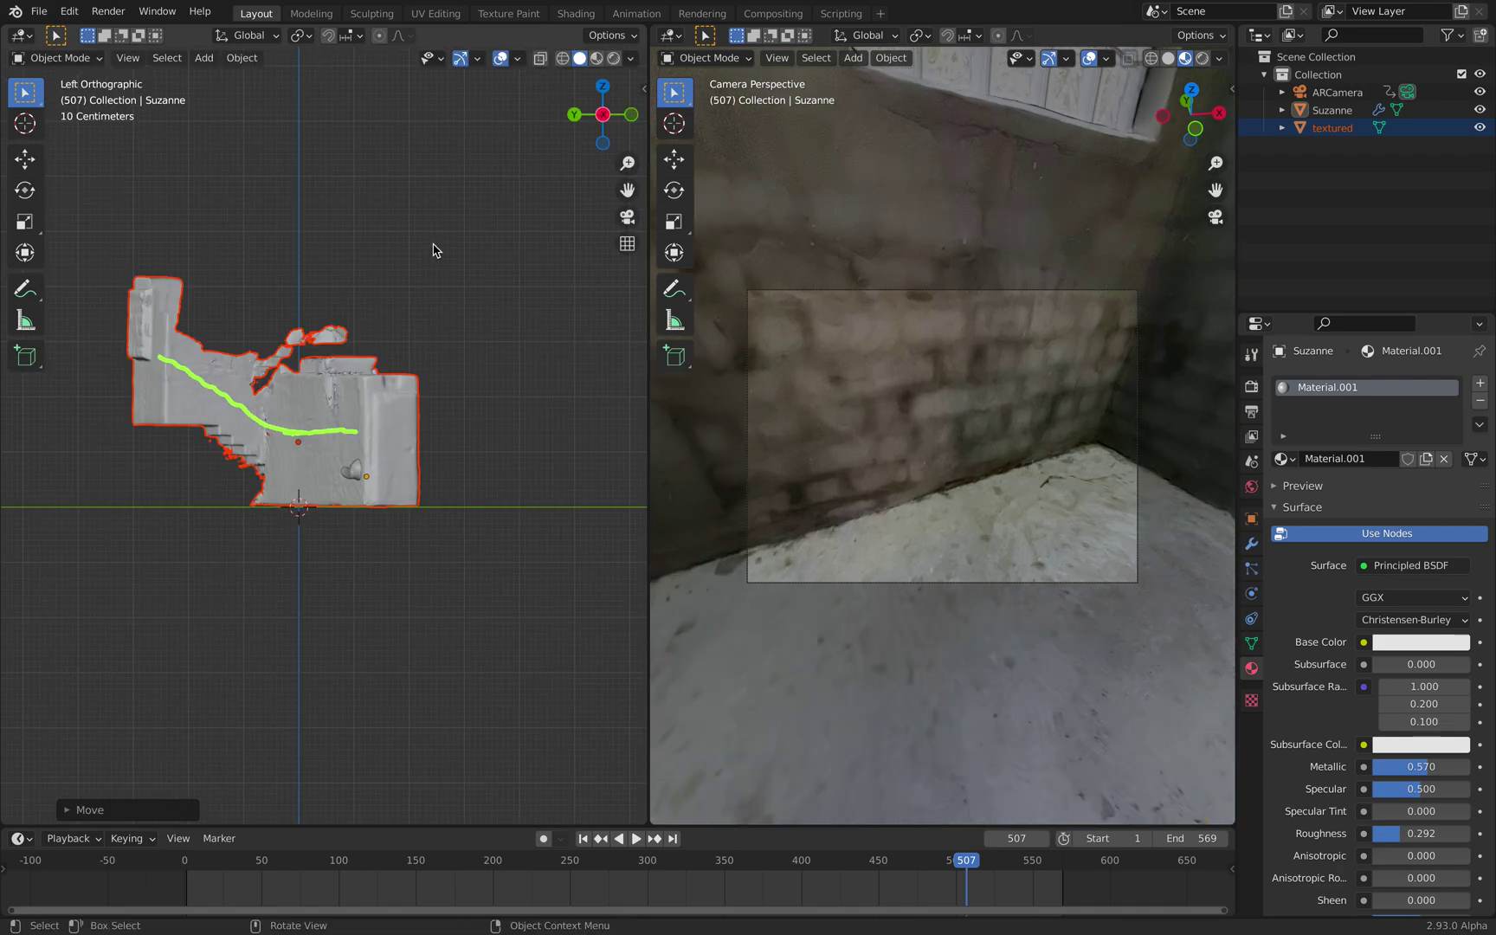
{"action": "left_click_drag", "start_coordinate": [607, 103], "coordinate": [604, 95]}
{"action": "left_click", "coordinate": [605, 92]}
{"action": "key", "text": "g"}
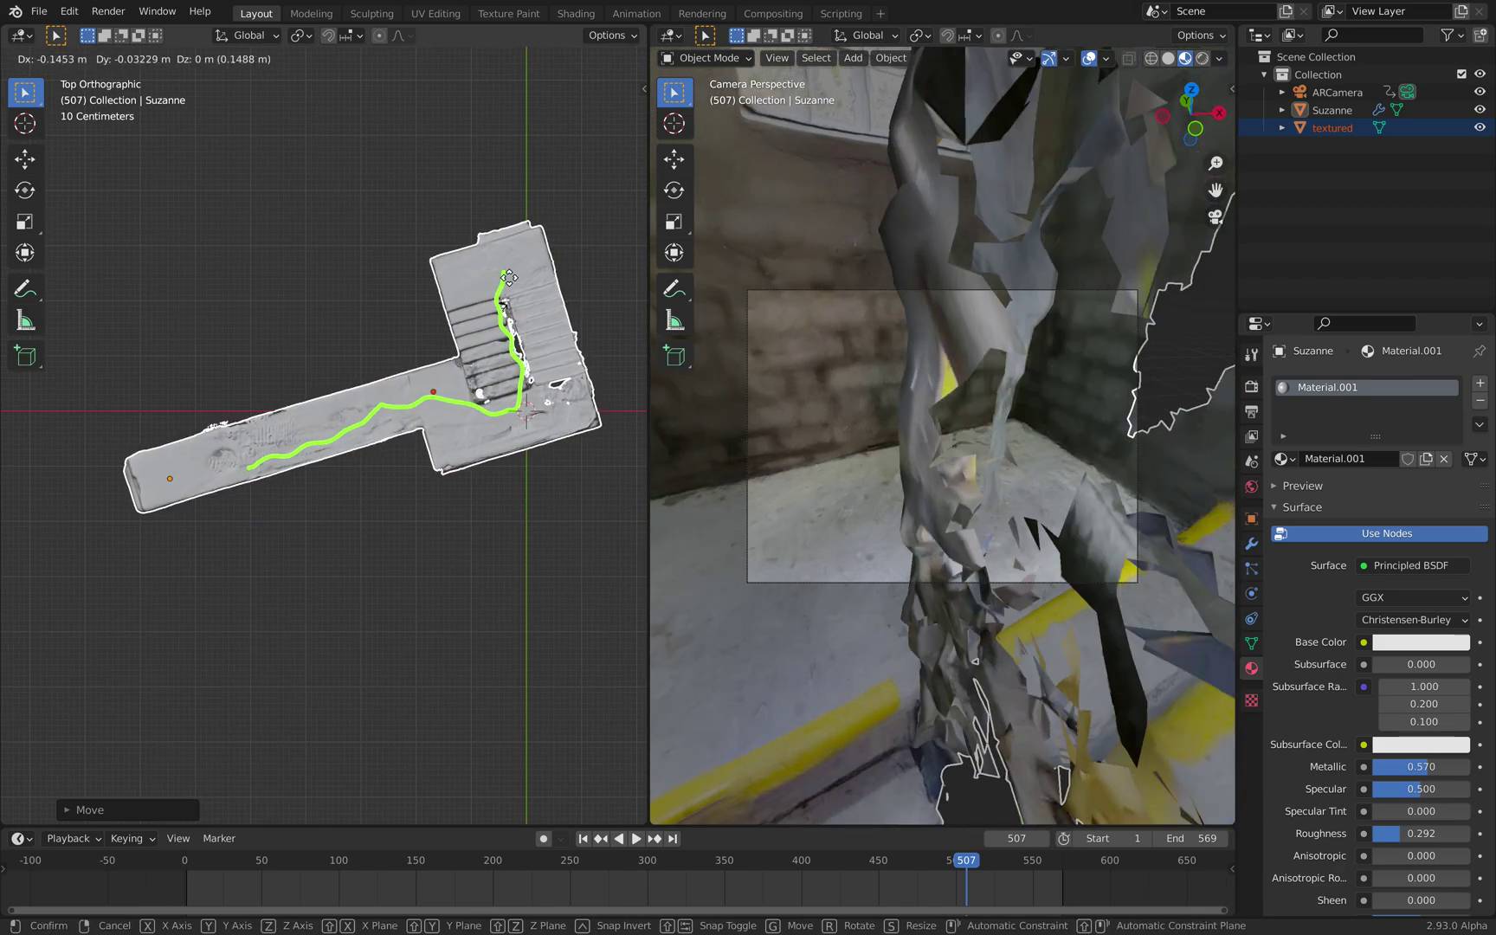
{"action": "left_click", "coordinate": [525, 275]}
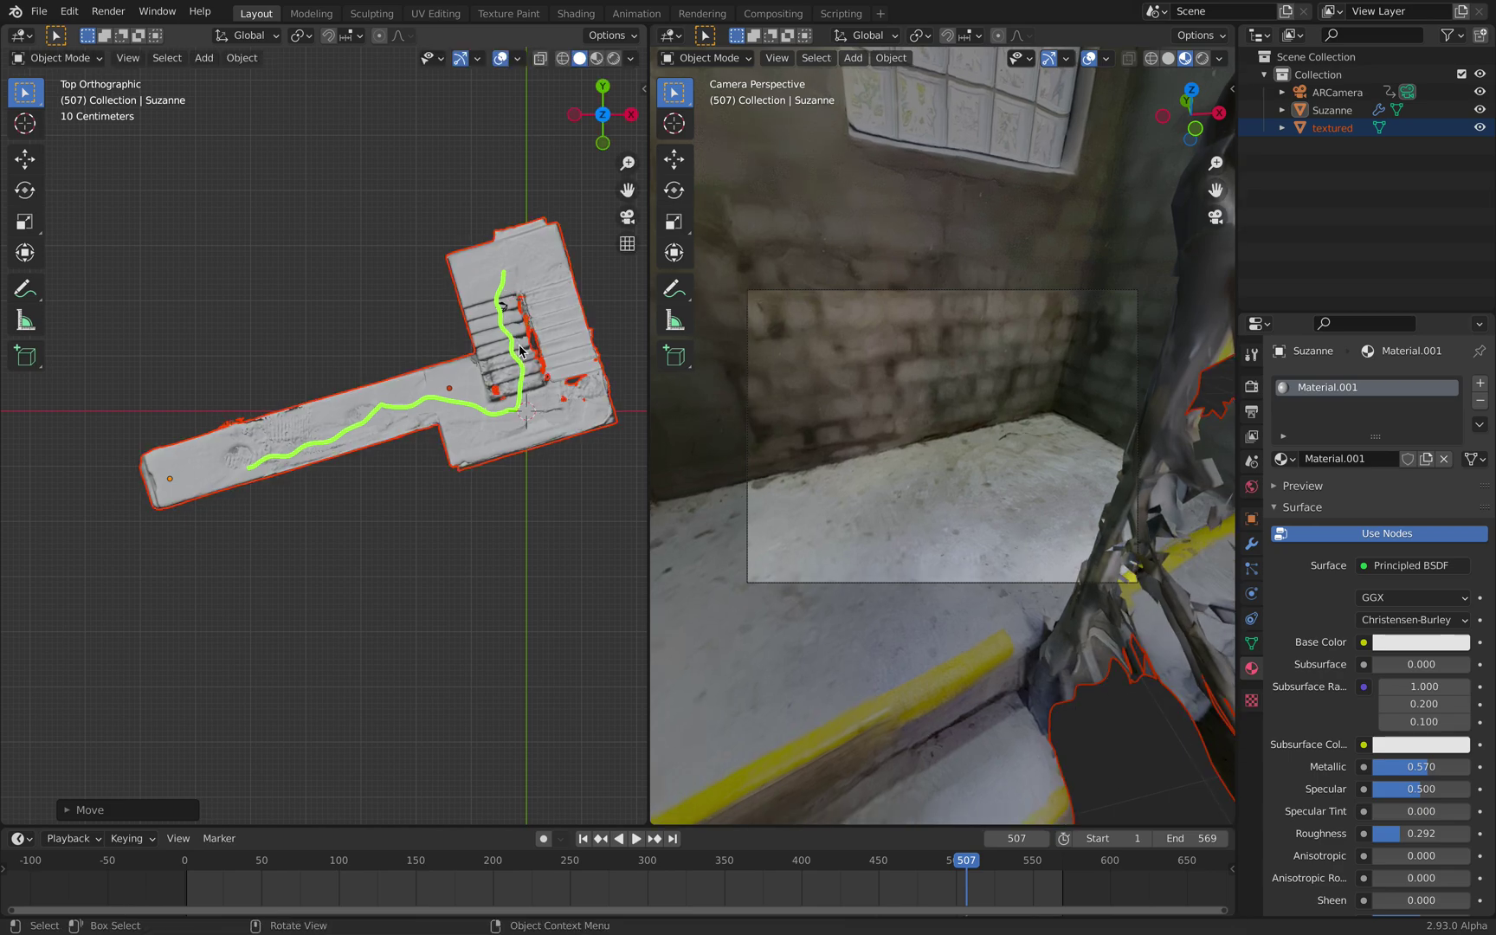
Rotate the scan by about -3.3° in the top view and nudge its position to match the camera view.
{"action": "key", "text": "r"}
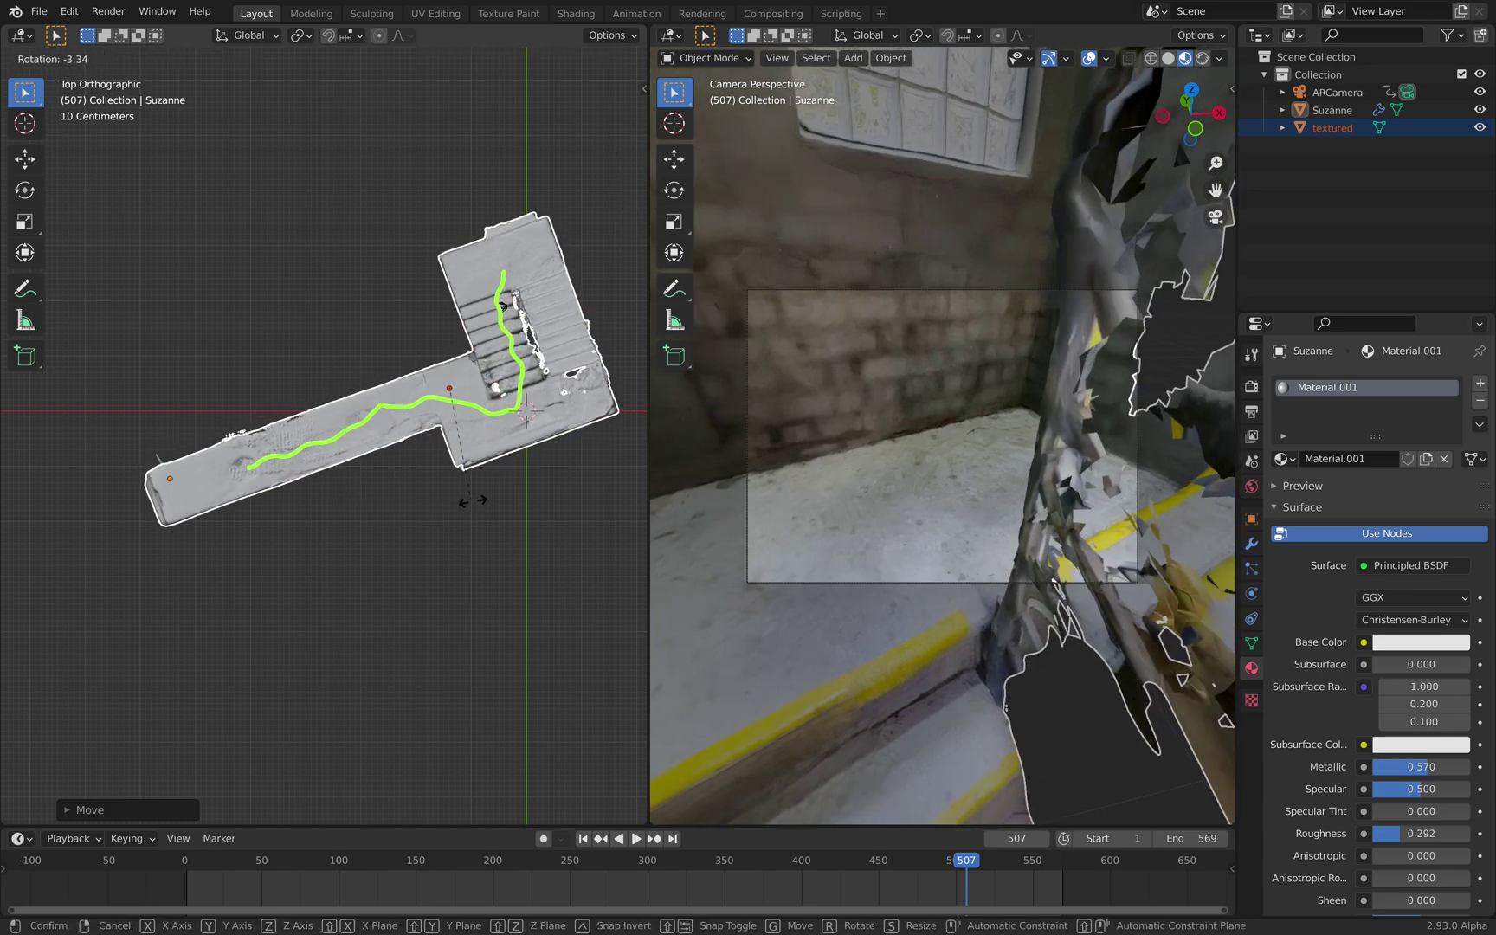
{"action": "left_click", "coordinate": [477, 501]}
{"action": "key", "text": "g"}
{"action": "left_click", "coordinate": [480, 544]}
Try making the scan's material0000 see-through with the Alpha Blend mode and an alpha of 0.710.
{"action": "middle_click_drag", "start_coordinate": [482, 543], "coordinate": [532, 480]}
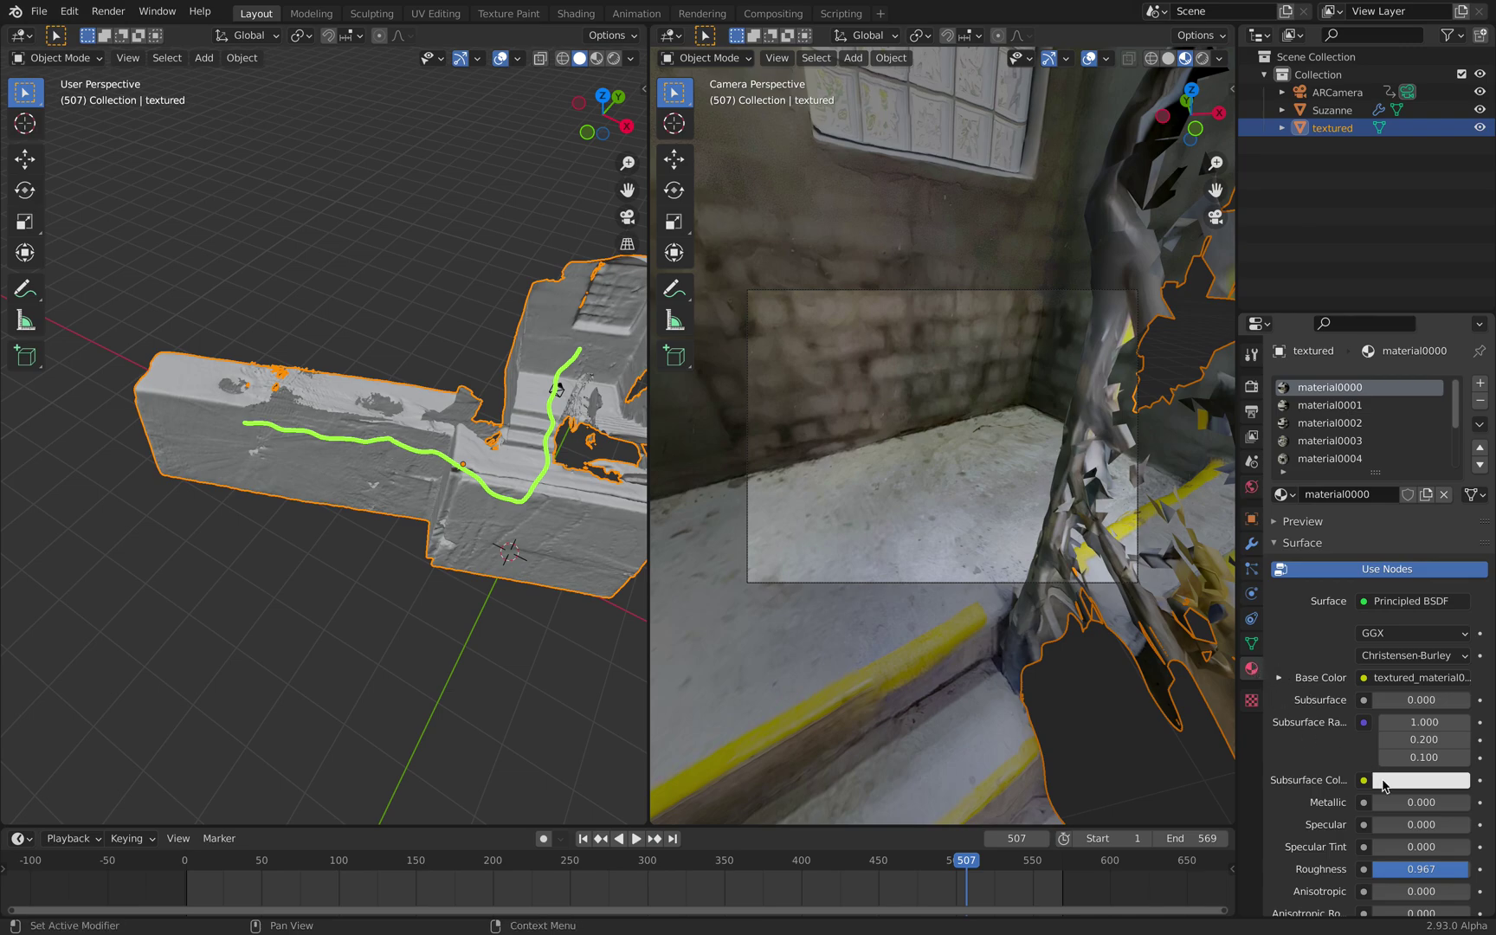
{"action": "scroll", "coordinate": [1394, 779], "scroll_direction": "down", "scroll_amount": 12}
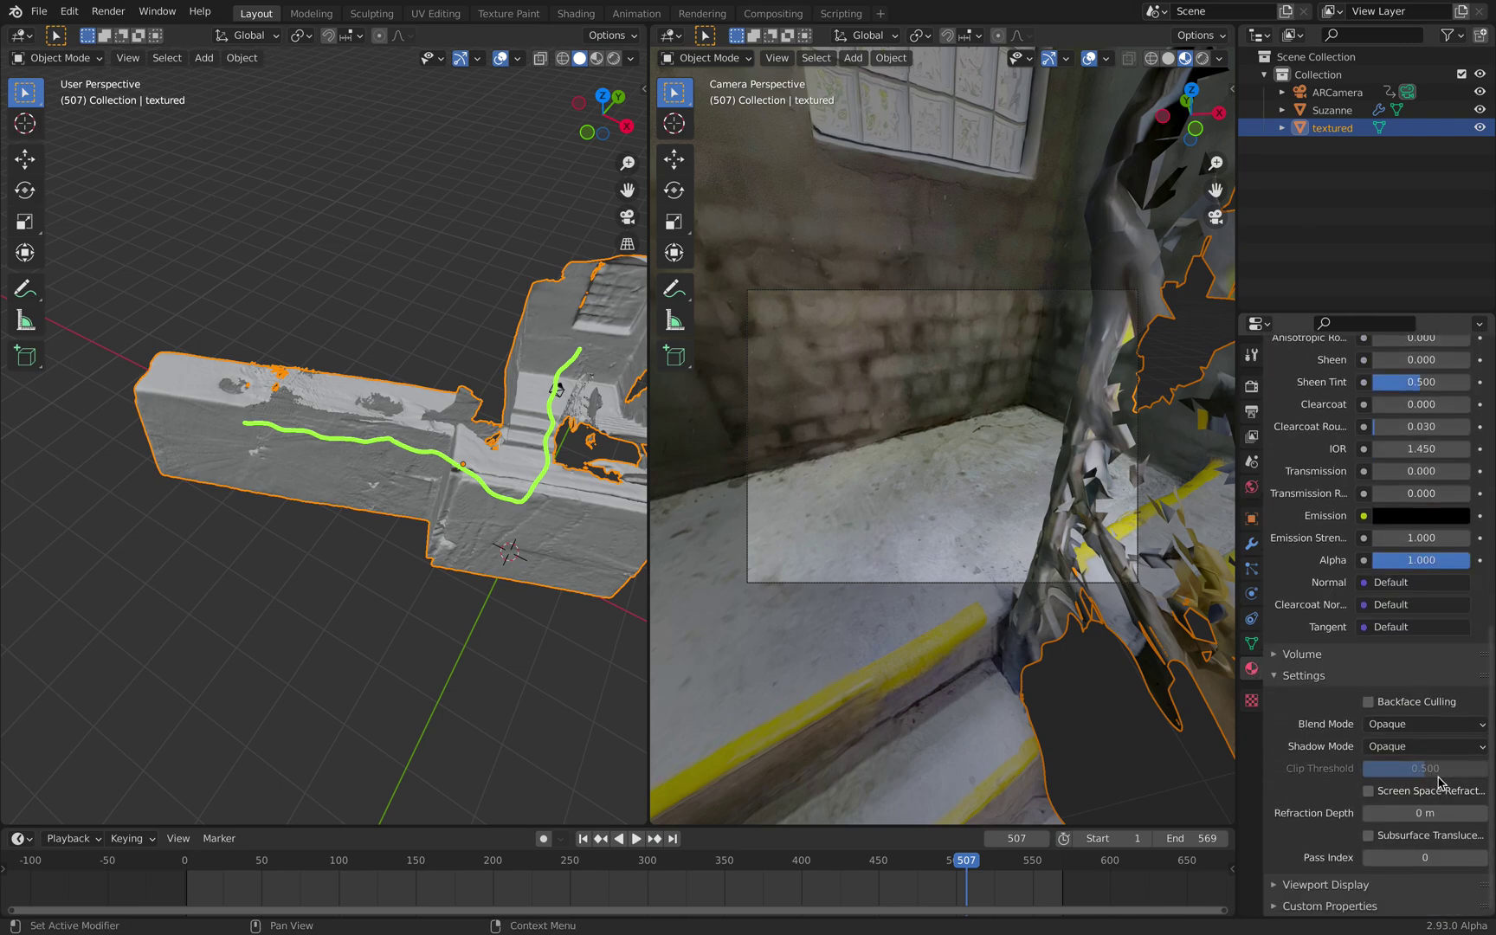
{"action": "left_click", "coordinate": [1379, 724]}
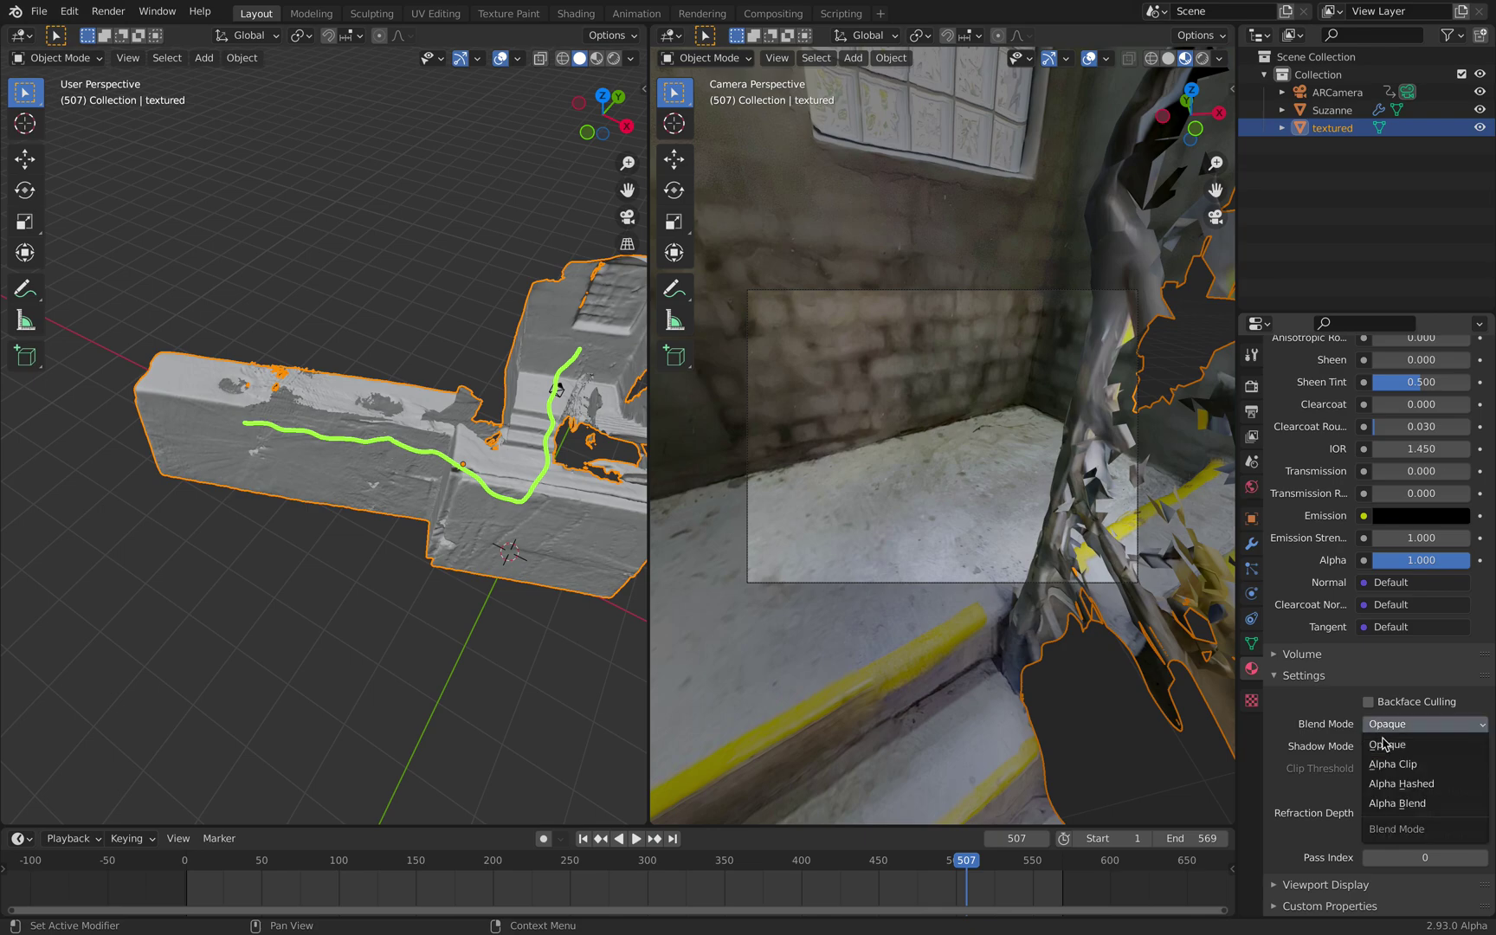
{"action": "left_click", "coordinate": [1398, 803]}
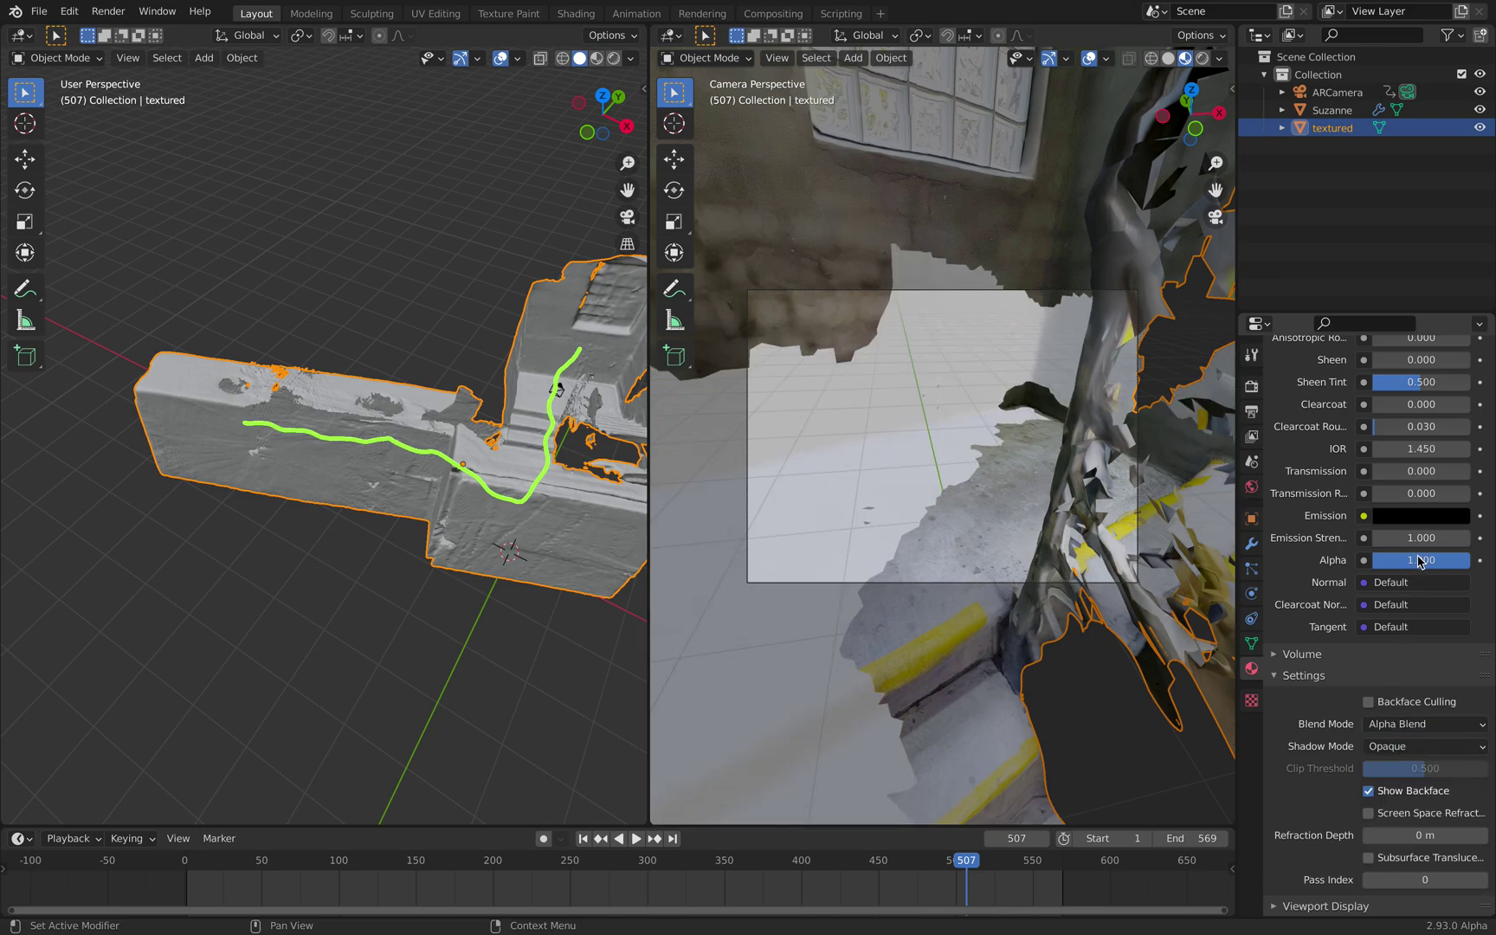
{"action": "left_click_drag", "start_coordinate": [1406, 564], "coordinate": [1443, 560]}
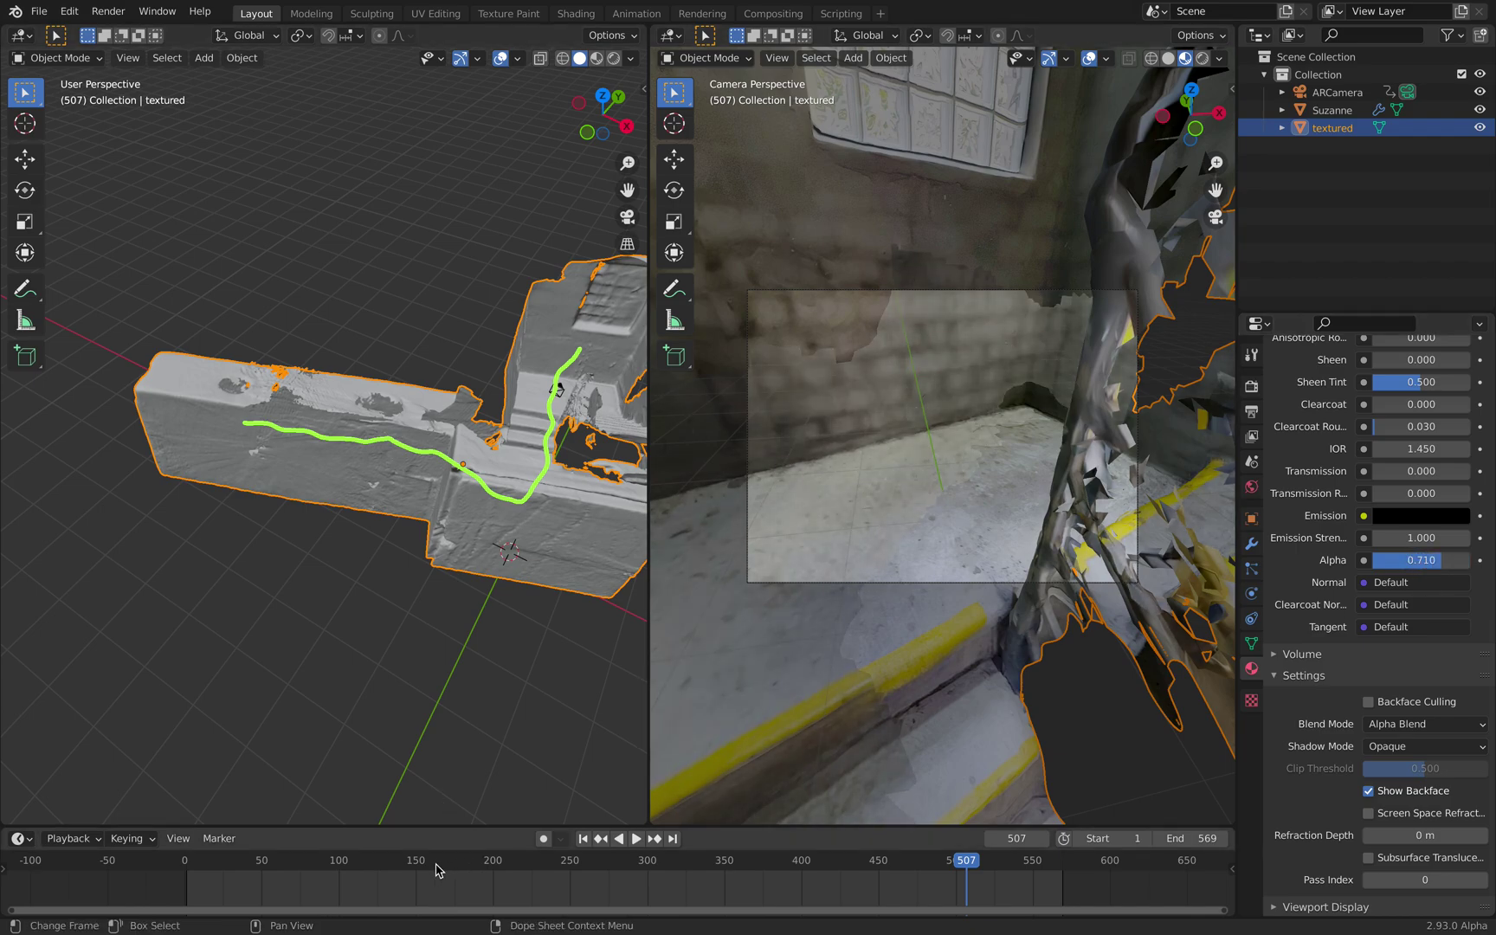
Play the corridor section to compare the scan with the footage, stopping at frame 113.
{"action": "left_click_drag", "start_coordinate": [436, 865], "coordinate": [319, 868]}
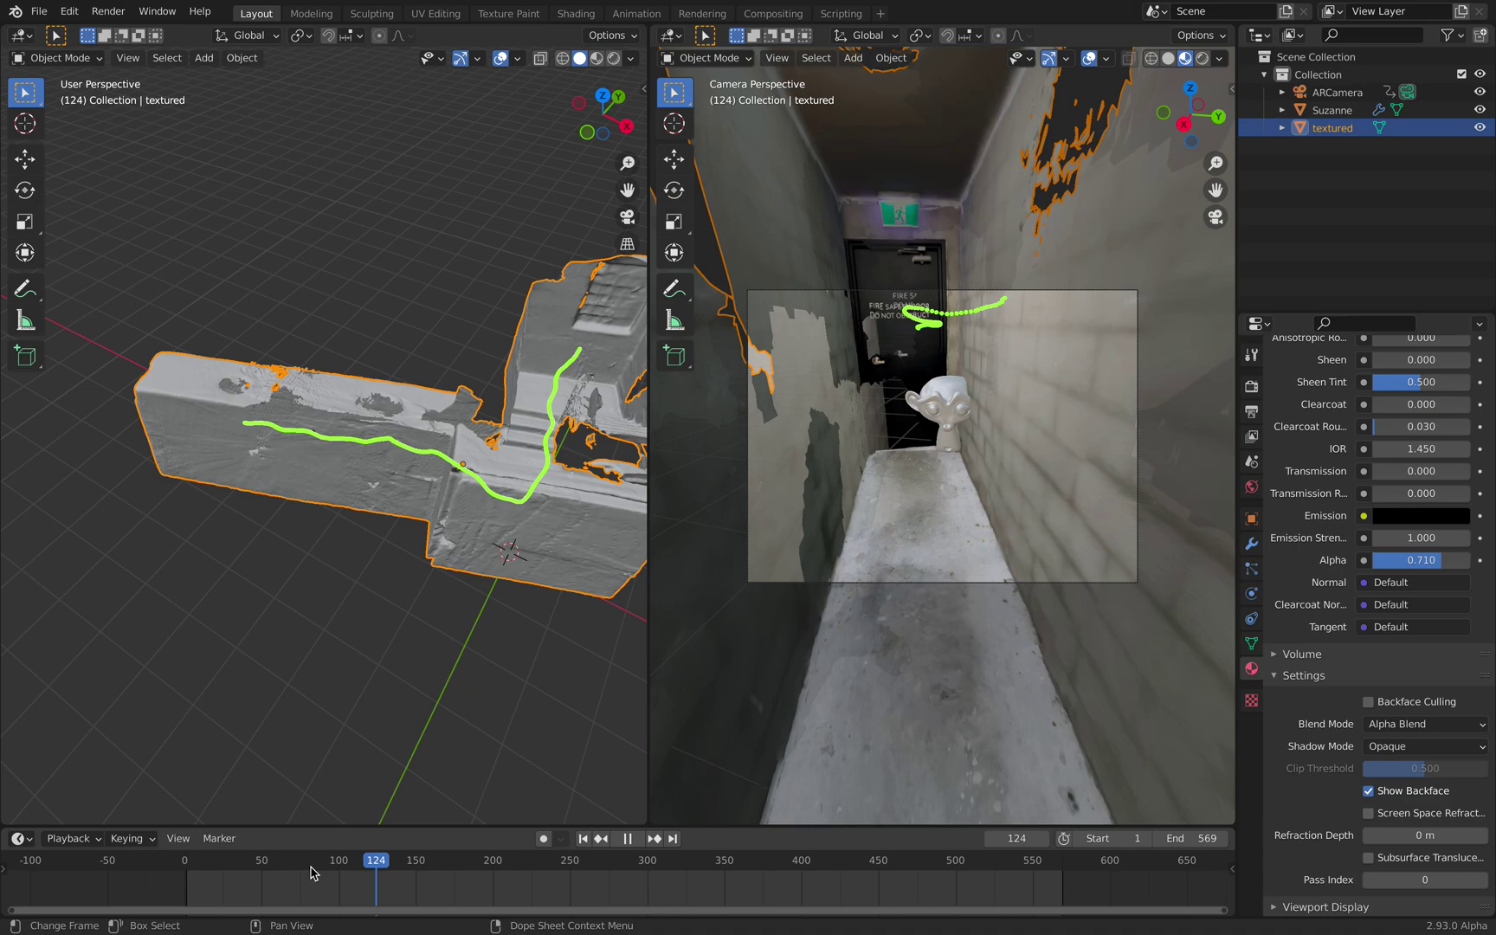
{"action": "key", "text": "space"}
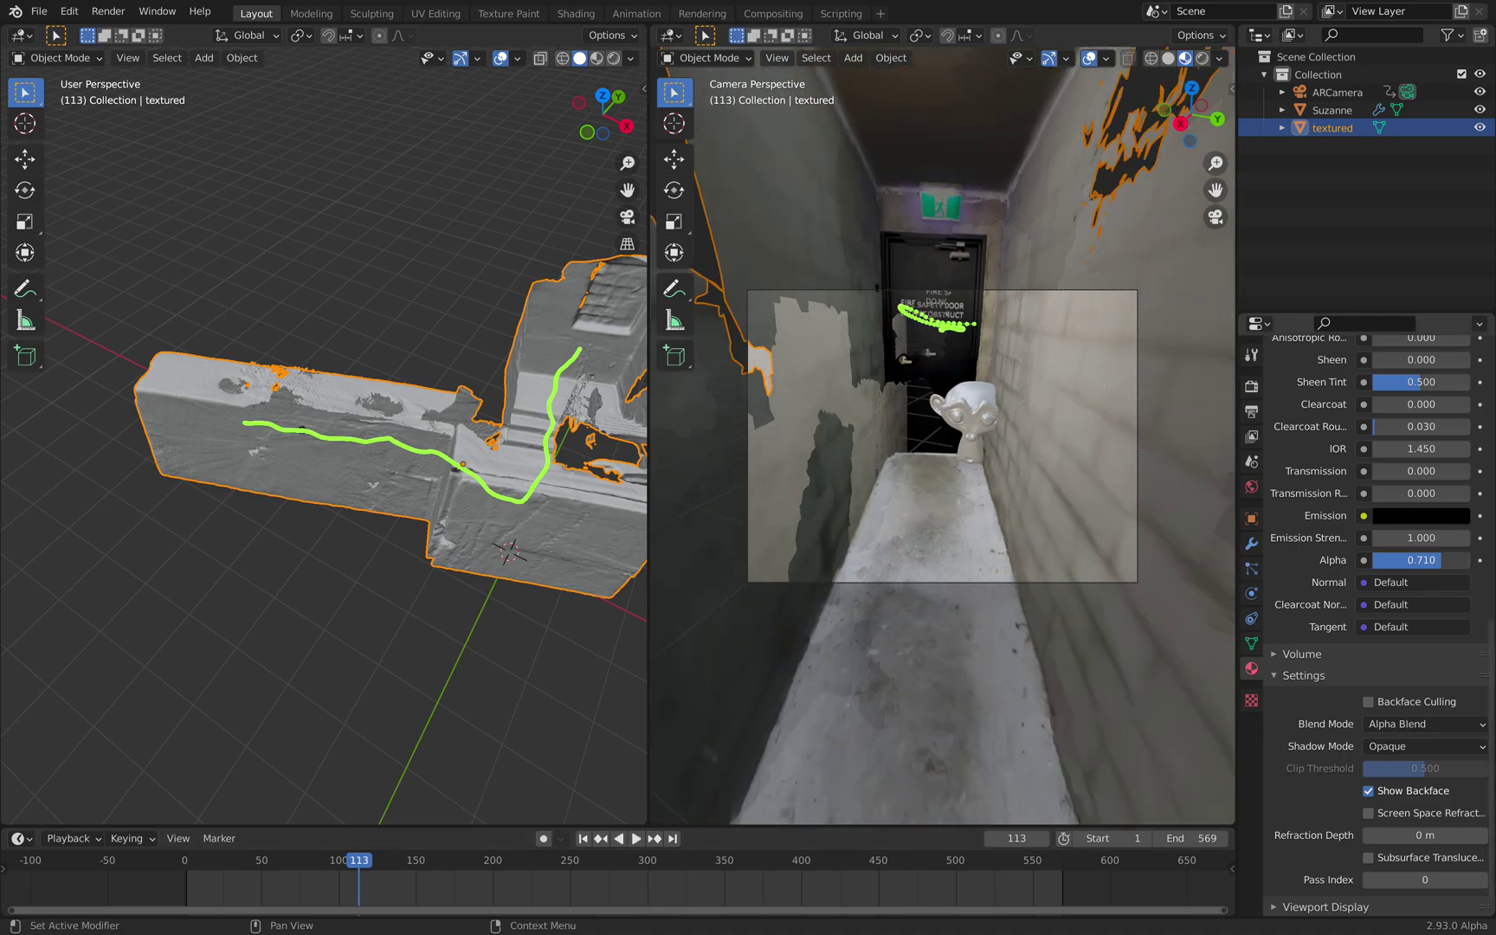
Try the scan's material0000 with an alpha of 0.
{"action": "mouse_move", "coordinate": [1379, 560]}
{"action": "left_mouse_down"}
{"action": "mouse_move", "coordinate": [1470, 561]}
{"action": "mouse_move", "coordinate": [1376, 560]}
{"action": "left_mouse_up"}
{"action": "key", "text": "BackSpace"}
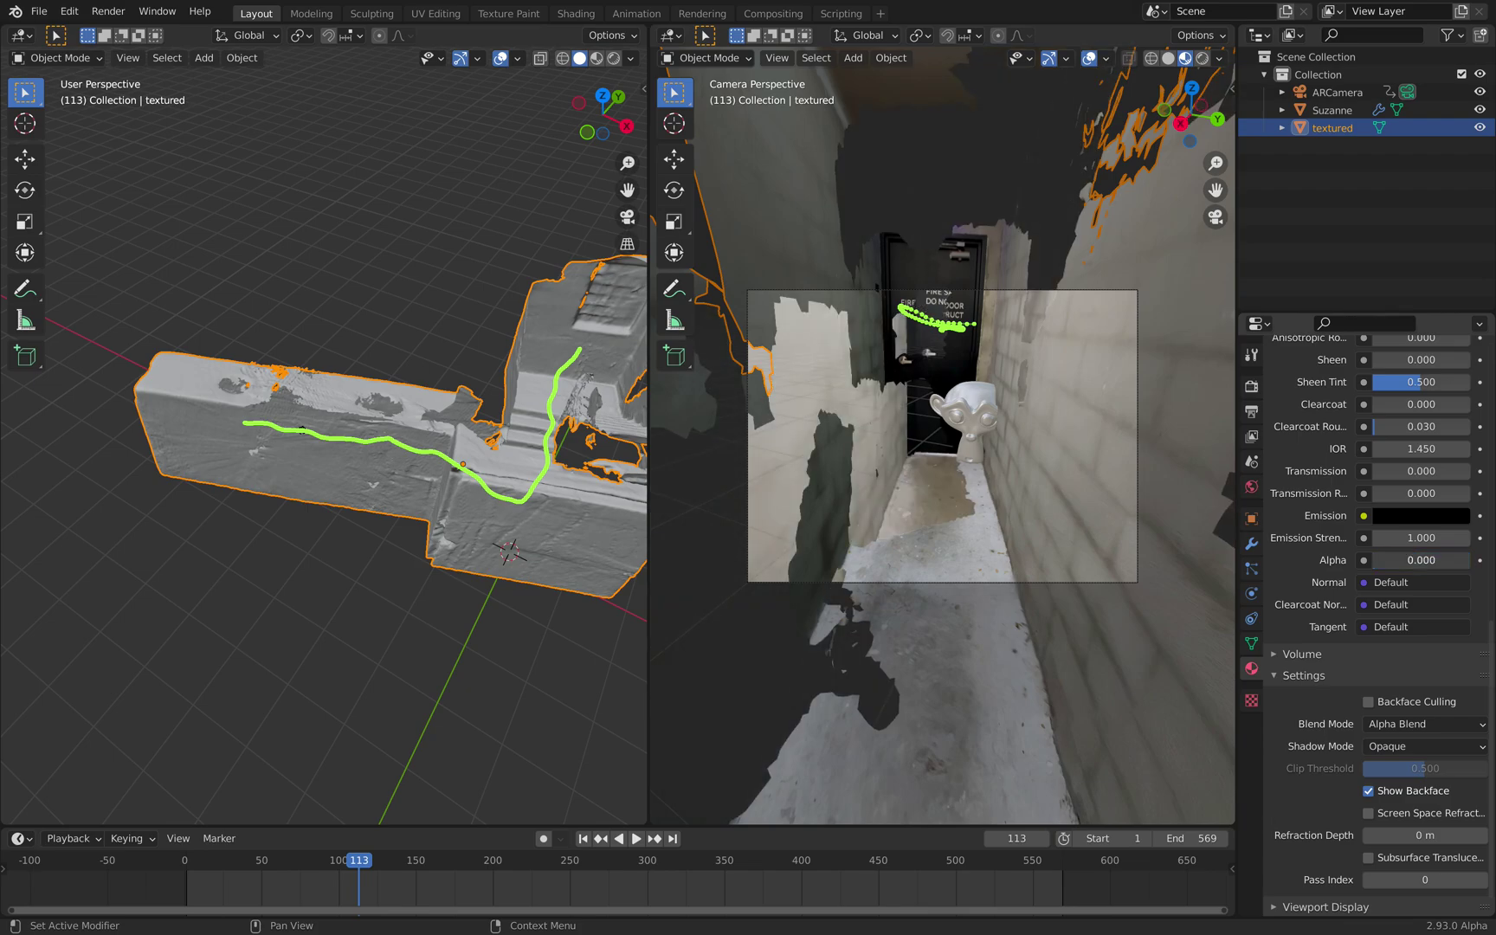
Move the monkey to the middle of the corridor in front of the door and trackball-rotate it by about 1.15, 14.90.
{"action": "left_click", "coordinate": [980, 421]}
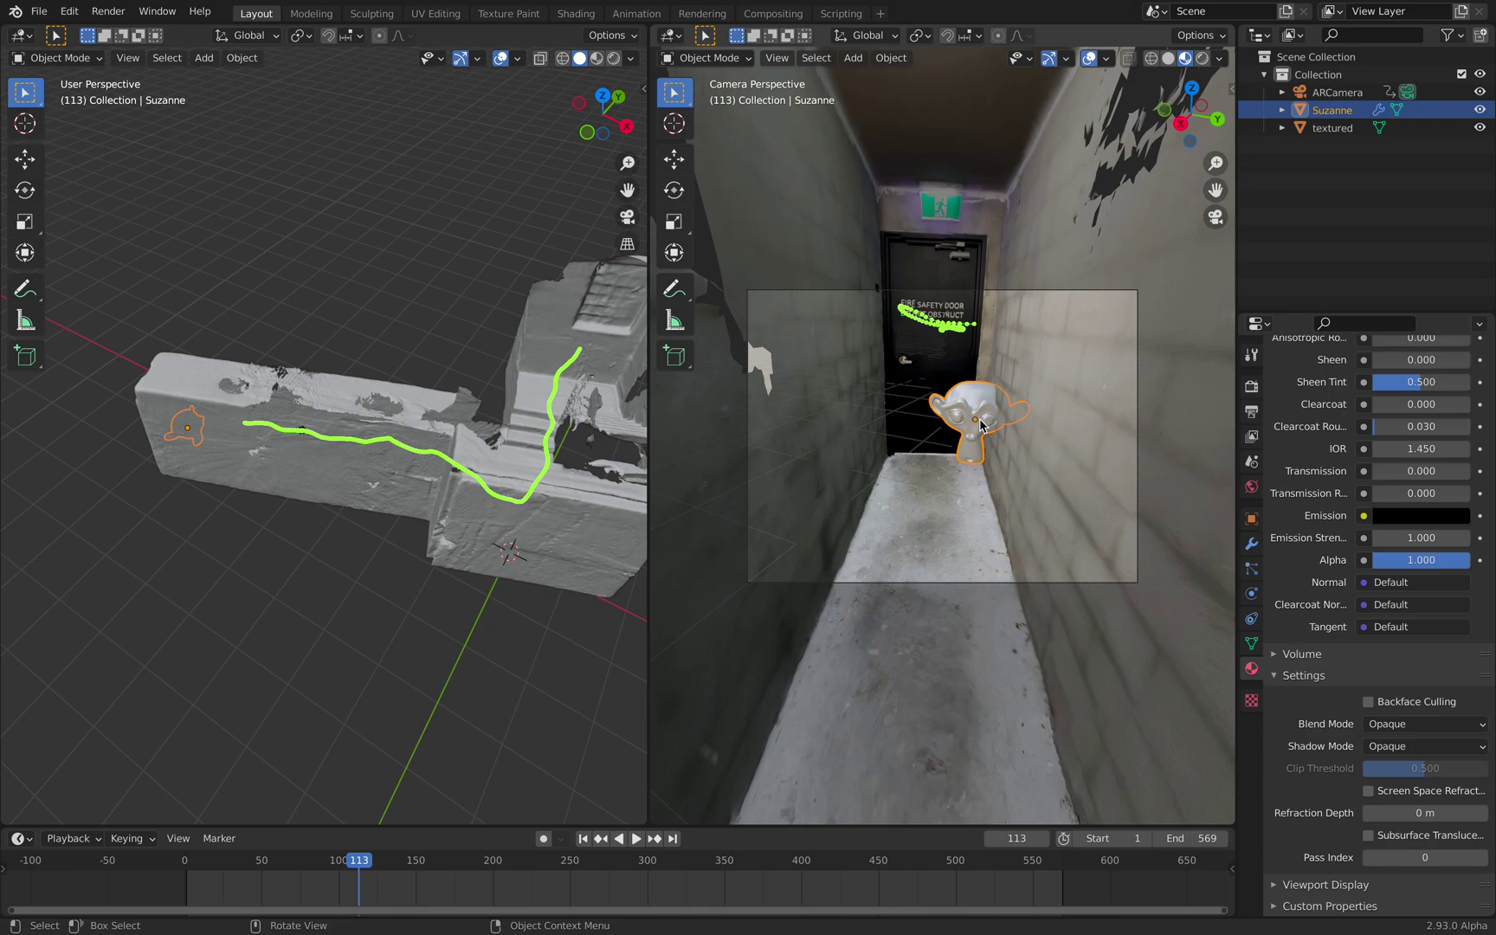
{"action": "key", "text": "g"}
{"action": "left_click", "coordinate": [946, 424]}
{"action": "key", "text": "r"}
{"action": "key", "text": "r"}
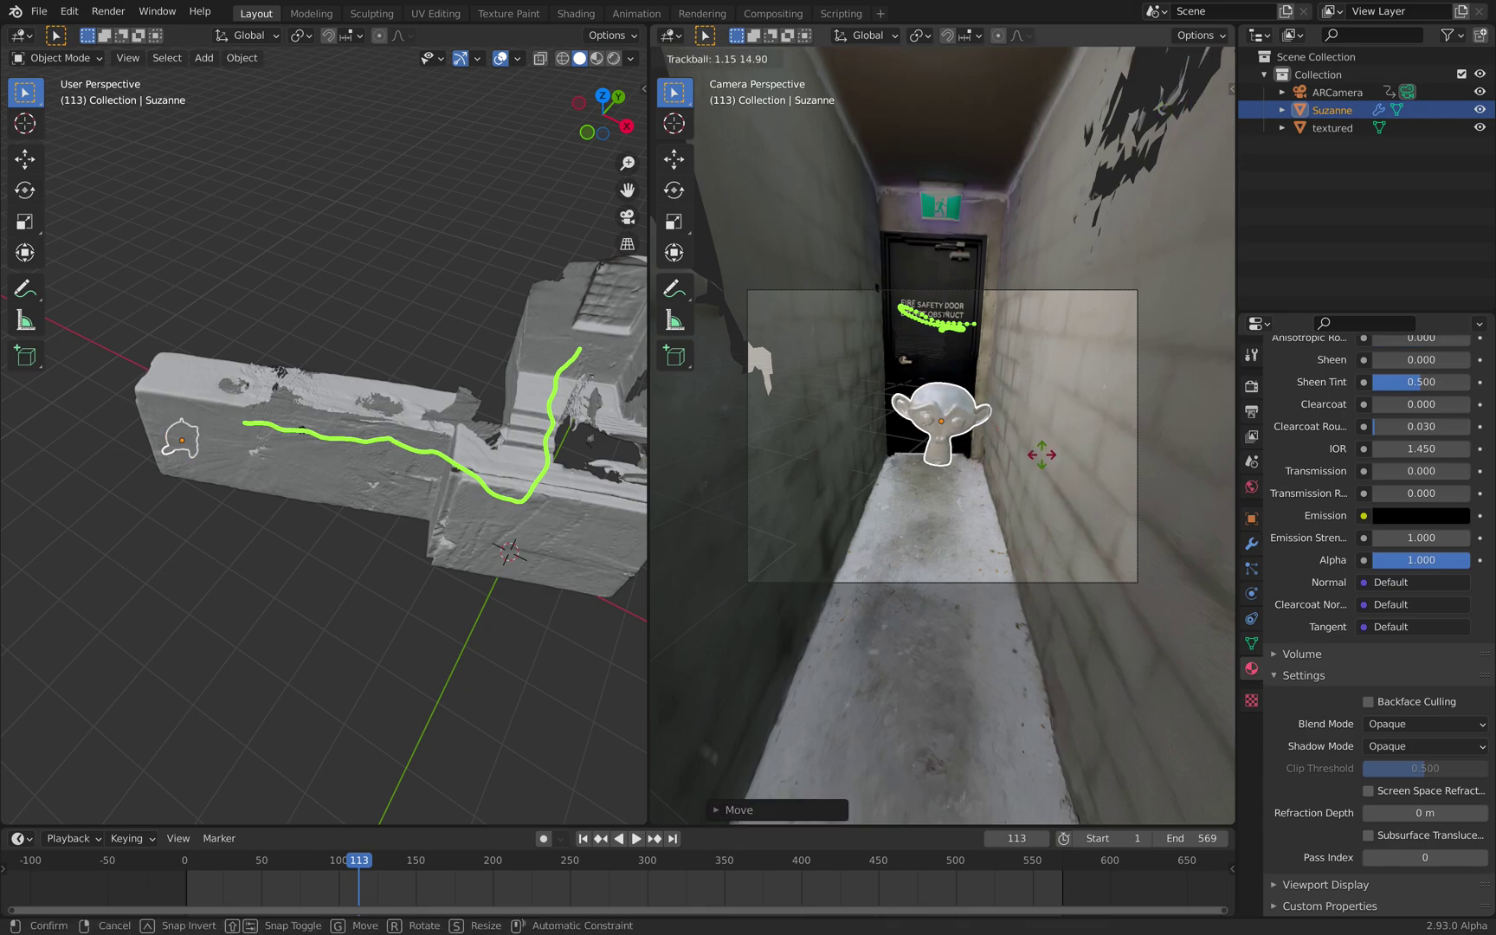
{"action": "left_click", "coordinate": [1044, 457]}
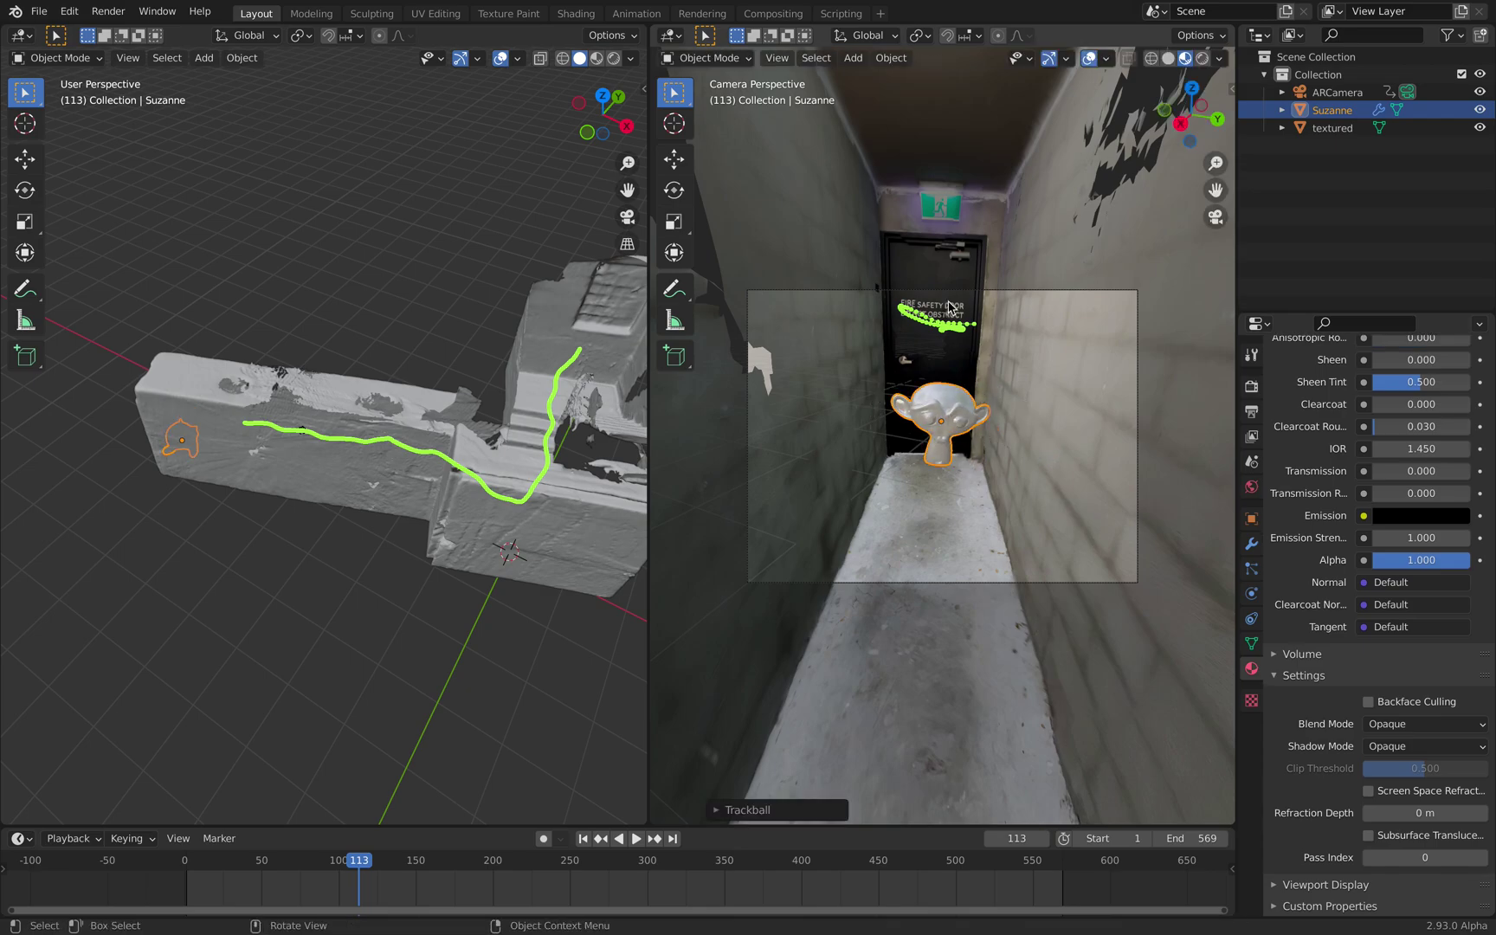
Clear the motion path of ARCamera in its object properties.
{"action": "left_click", "coordinate": [1334, 94]}
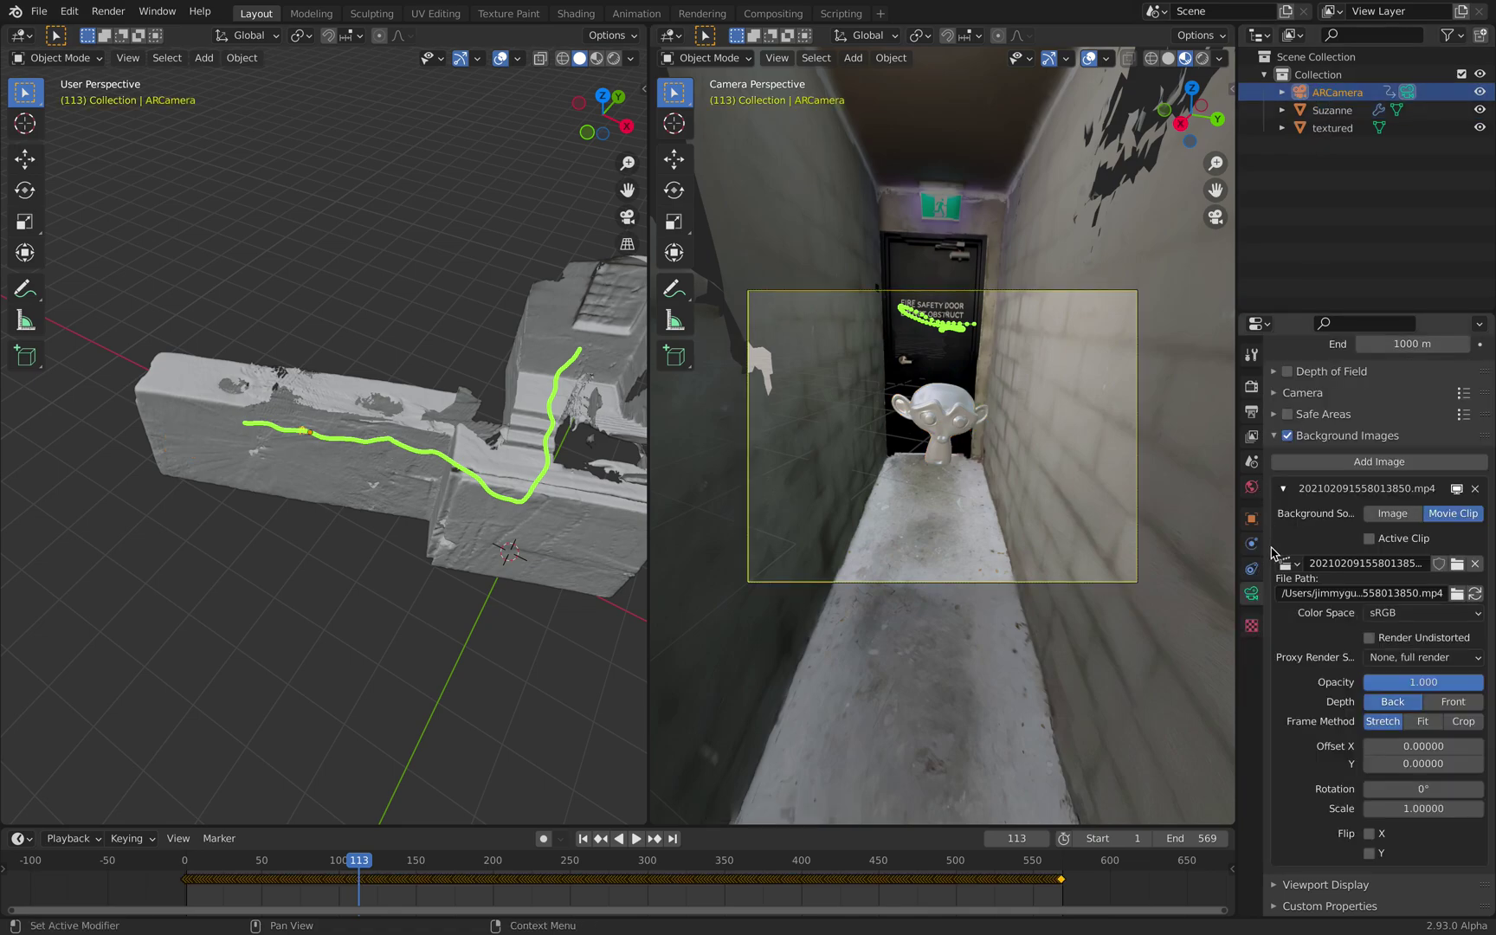
{"action": "left_click", "coordinate": [1251, 487]}
{"action": "left_click", "coordinate": [1252, 518]}
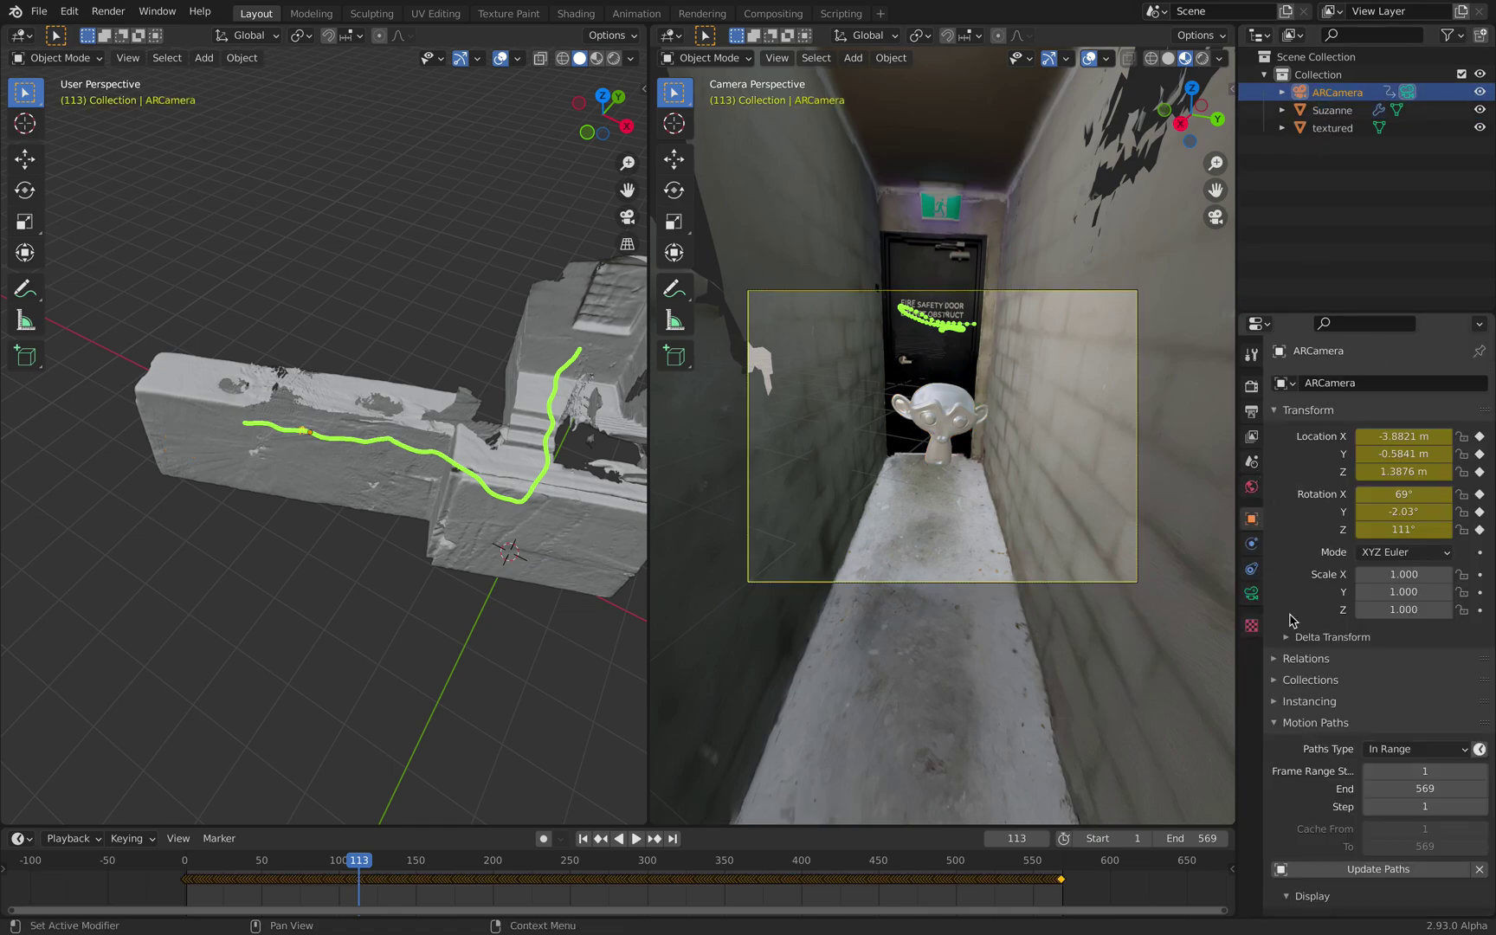
{"action": "left_click", "coordinate": [1479, 870]}
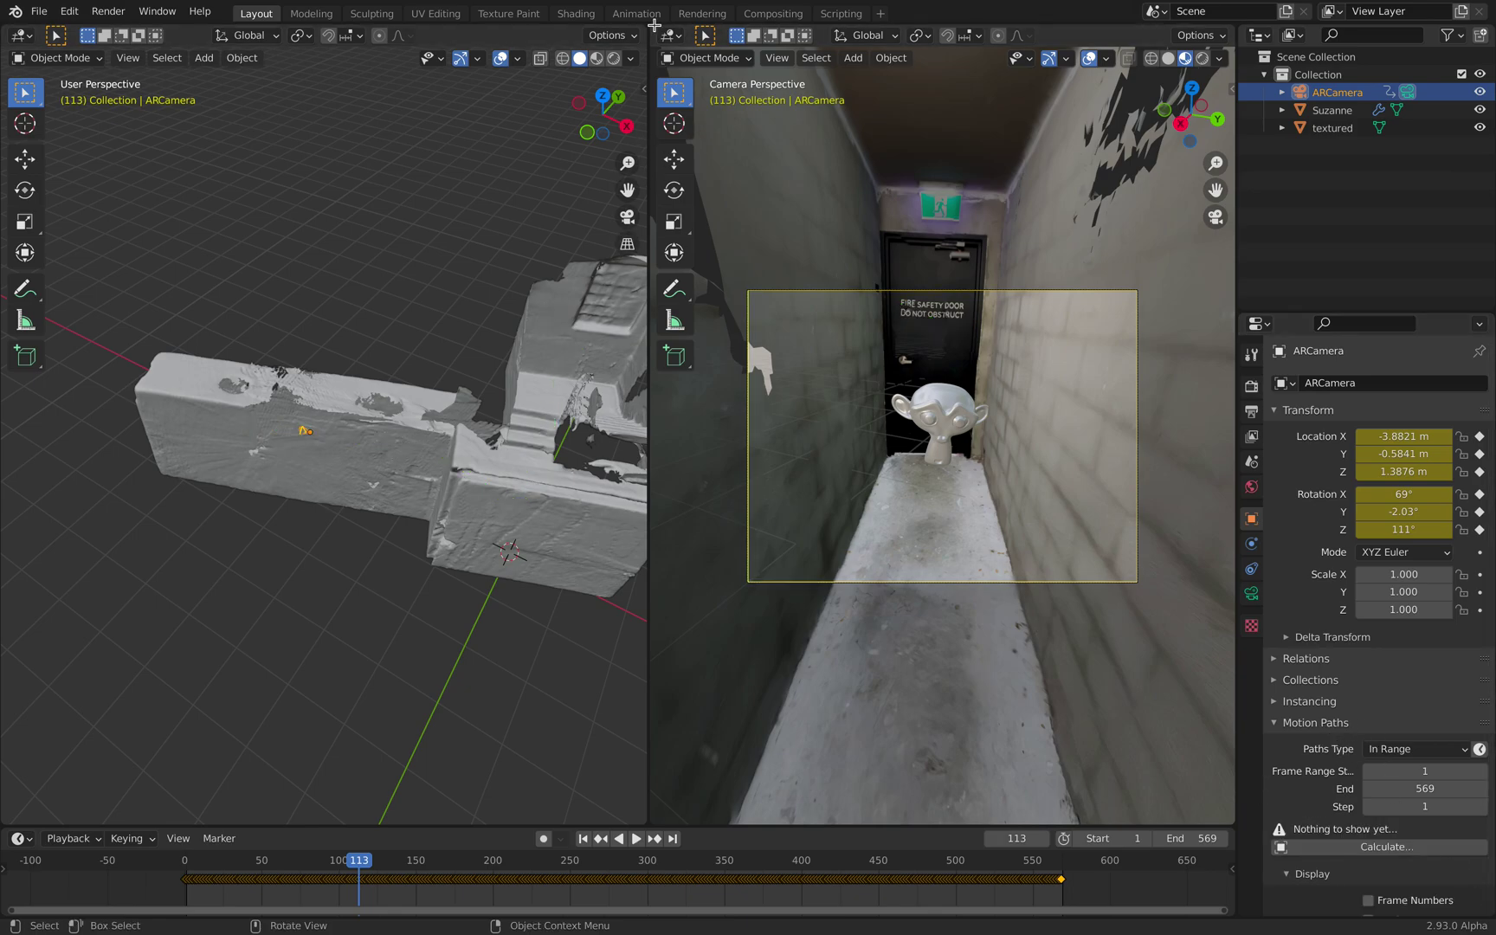
Merge the two 3D viewports into one large camera view and play the animation up to frame 137.
{"action": "left_click_drag", "start_coordinate": [652, 26], "coordinate": [534, 63]}
{"action": "key", "text": "space"}
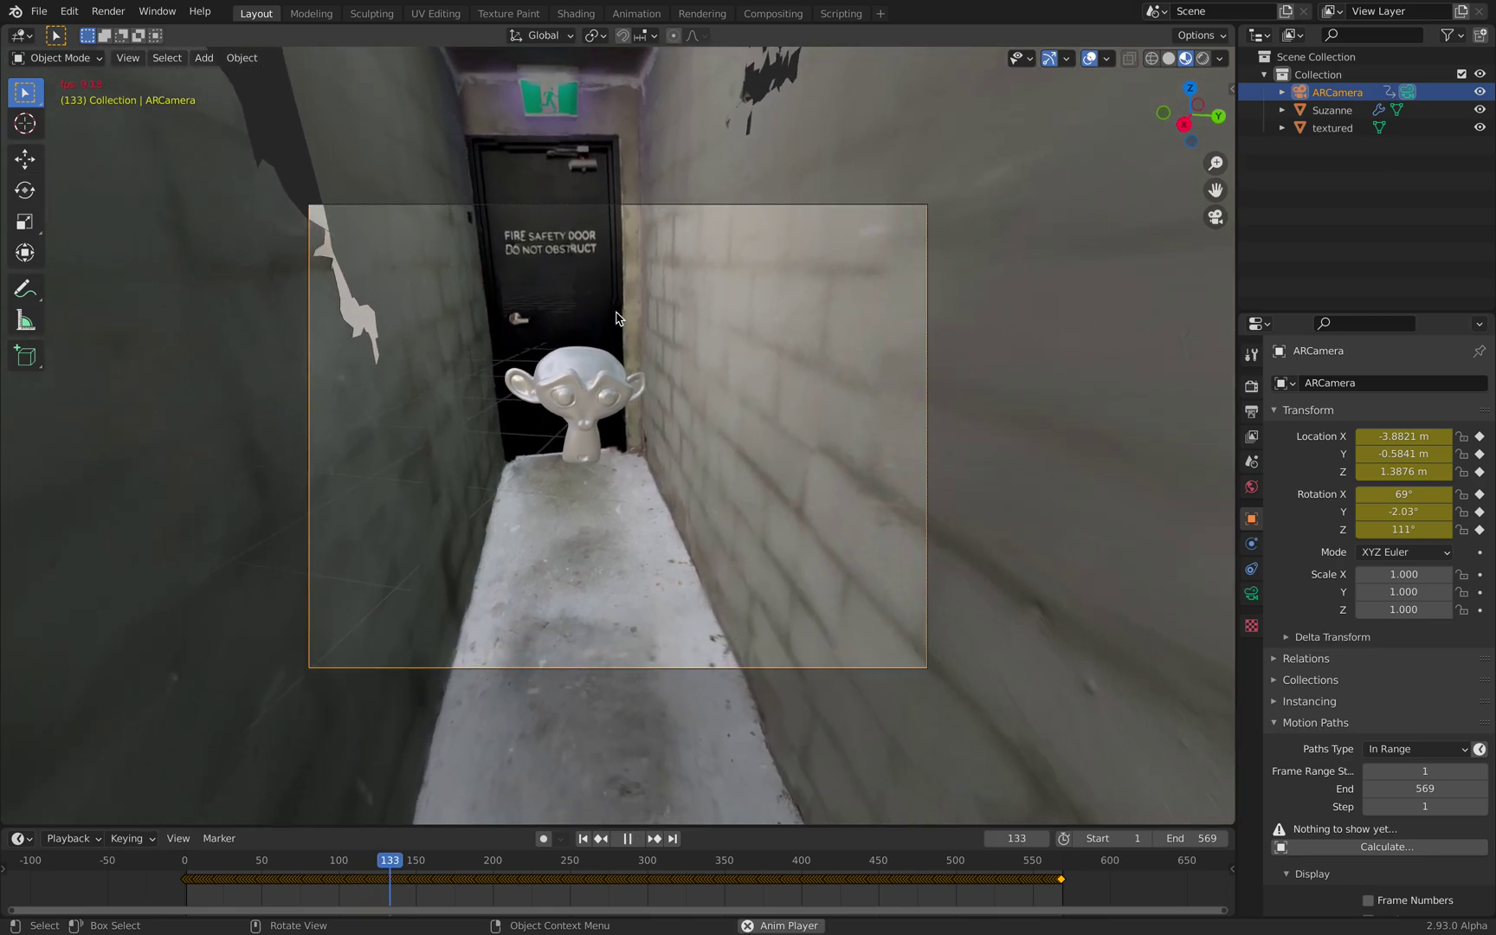
{"action": "key", "text": "space"}
Enable Ambient Occlusion in the Eevee render settings.
{"action": "left_click", "coordinate": [1250, 387]}
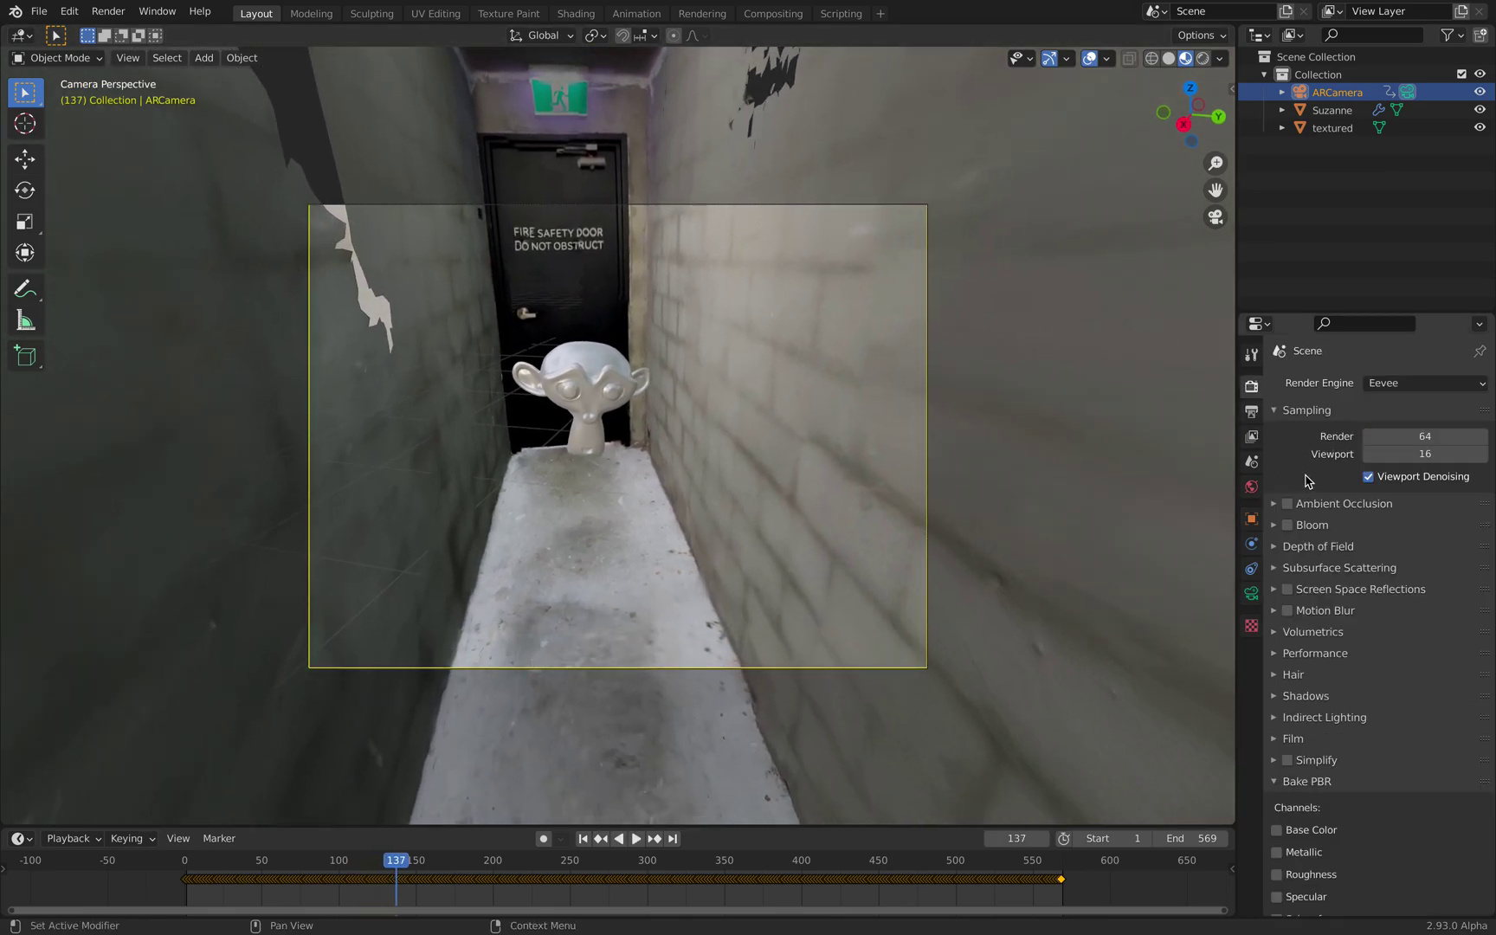
{"action": "left_click", "coordinate": [1288, 504]}
Reposition the monkey on the corridor floor slightly closer to the camera, and play the animation up to frame 146.
{"action": "left_click", "coordinate": [569, 389]}
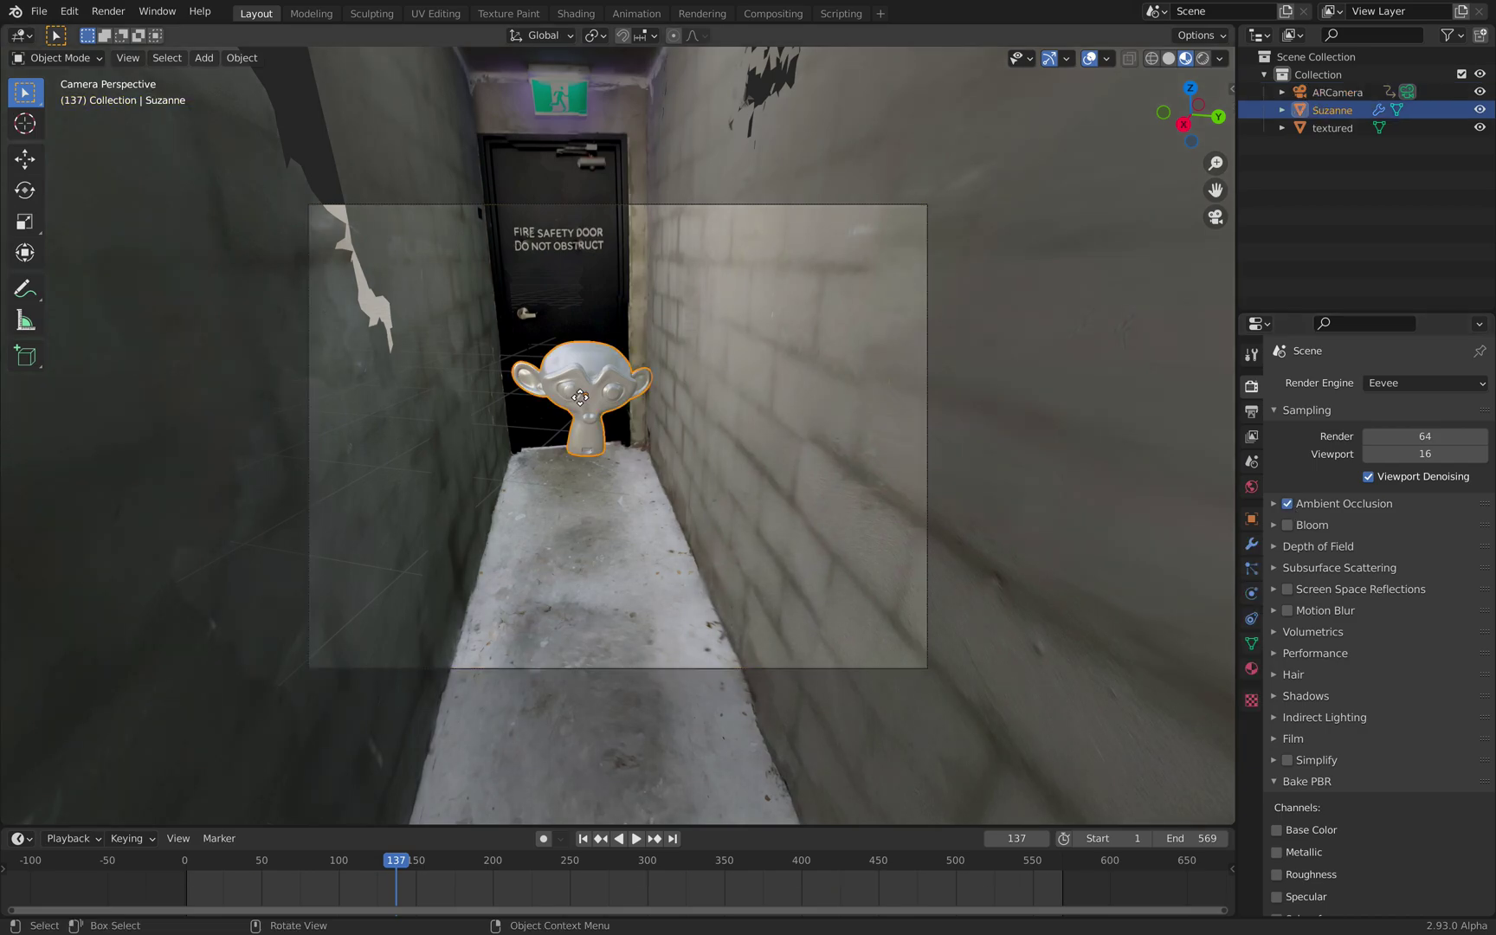
{"action": "key", "text": "g"}
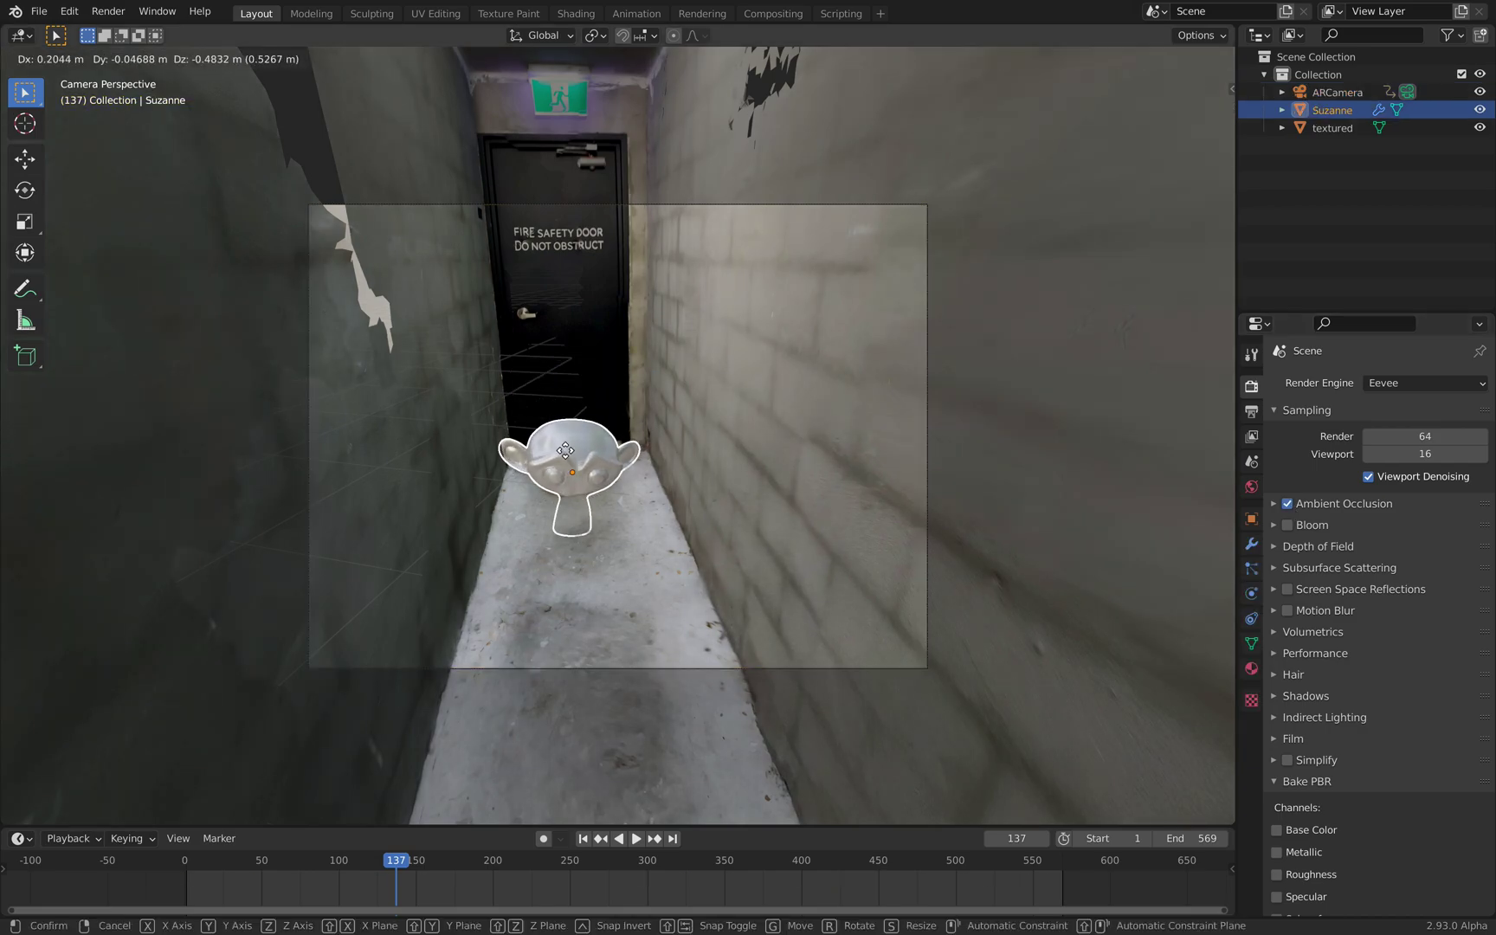
{"action": "left_click", "coordinate": [567, 414]}
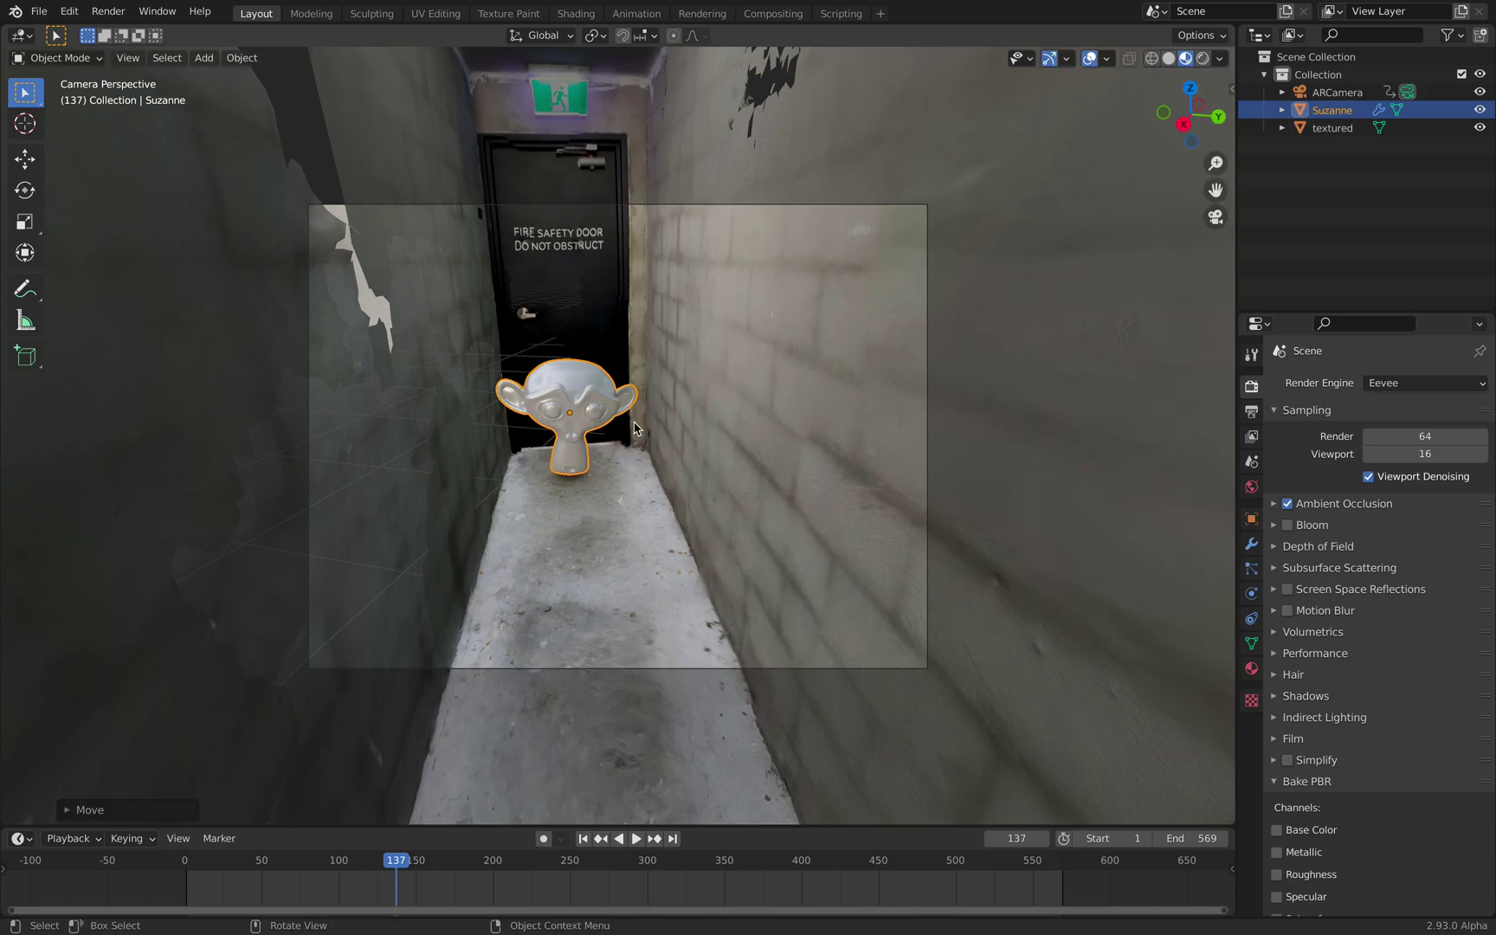
{"action": "key", "text": "space"}
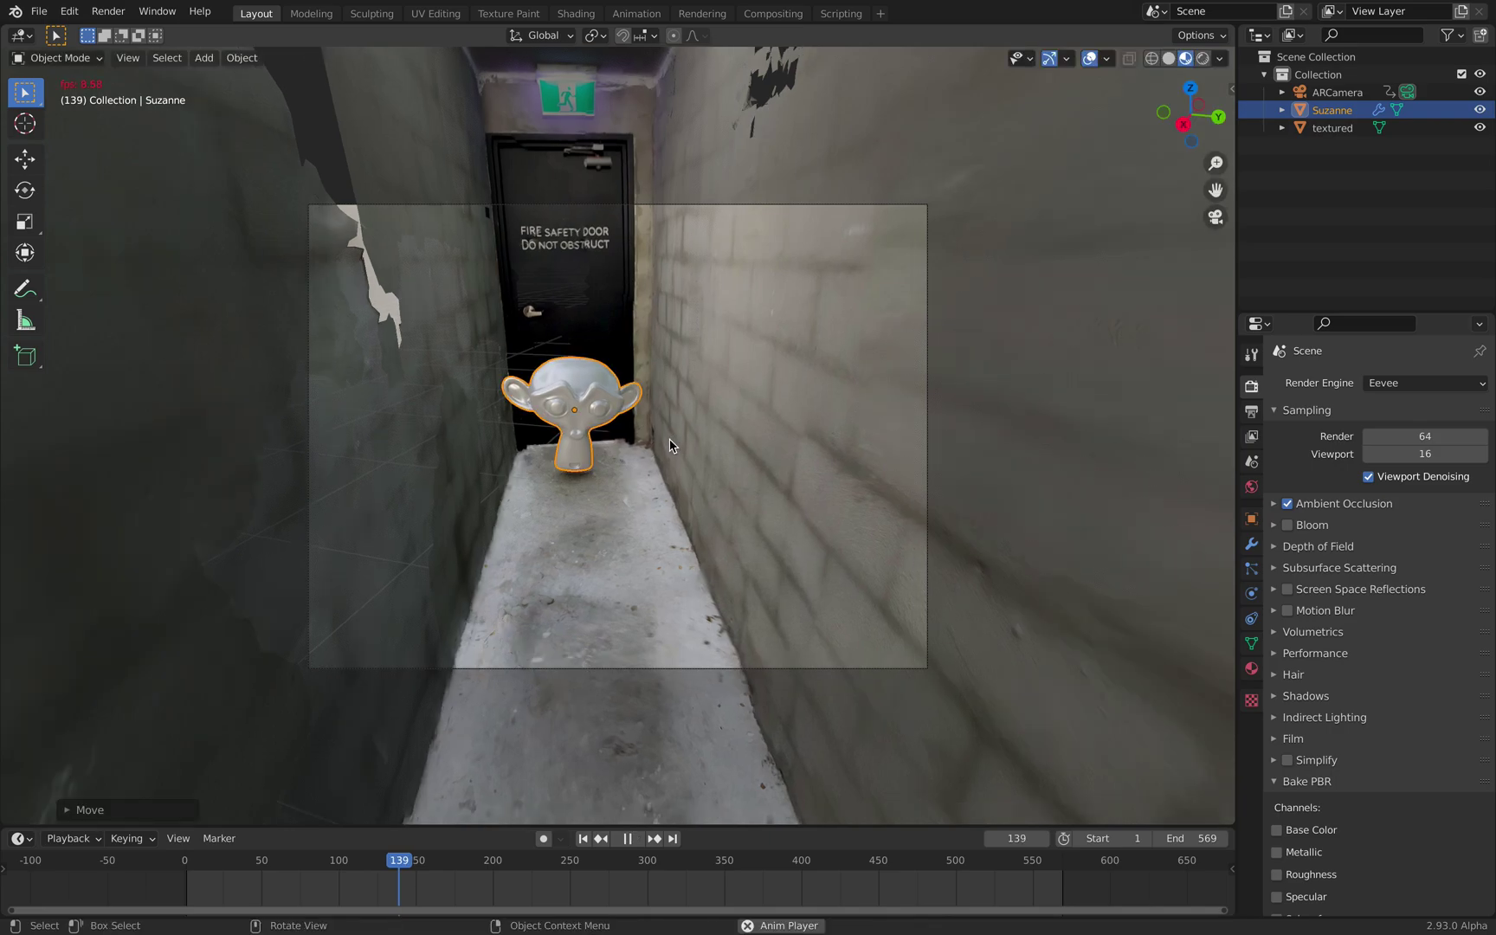
{"action": "key", "text": "space"}
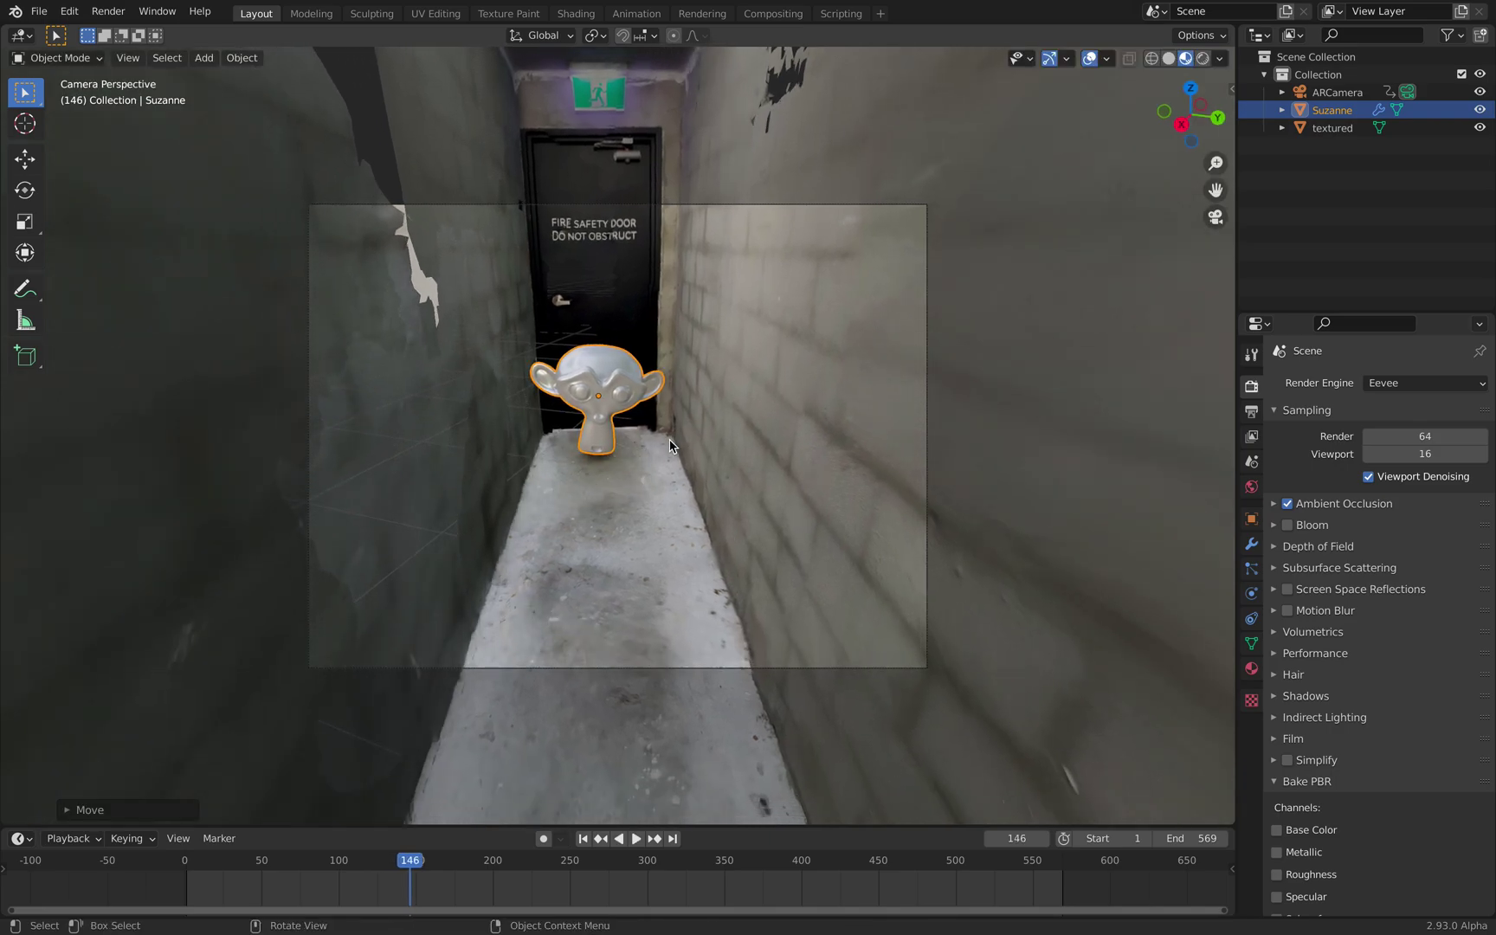
Switch the viewport to Solid shading and save the scene as stair_footage_001.blend on the Desktop.
{"action": "left_click", "coordinate": [1170, 59]}
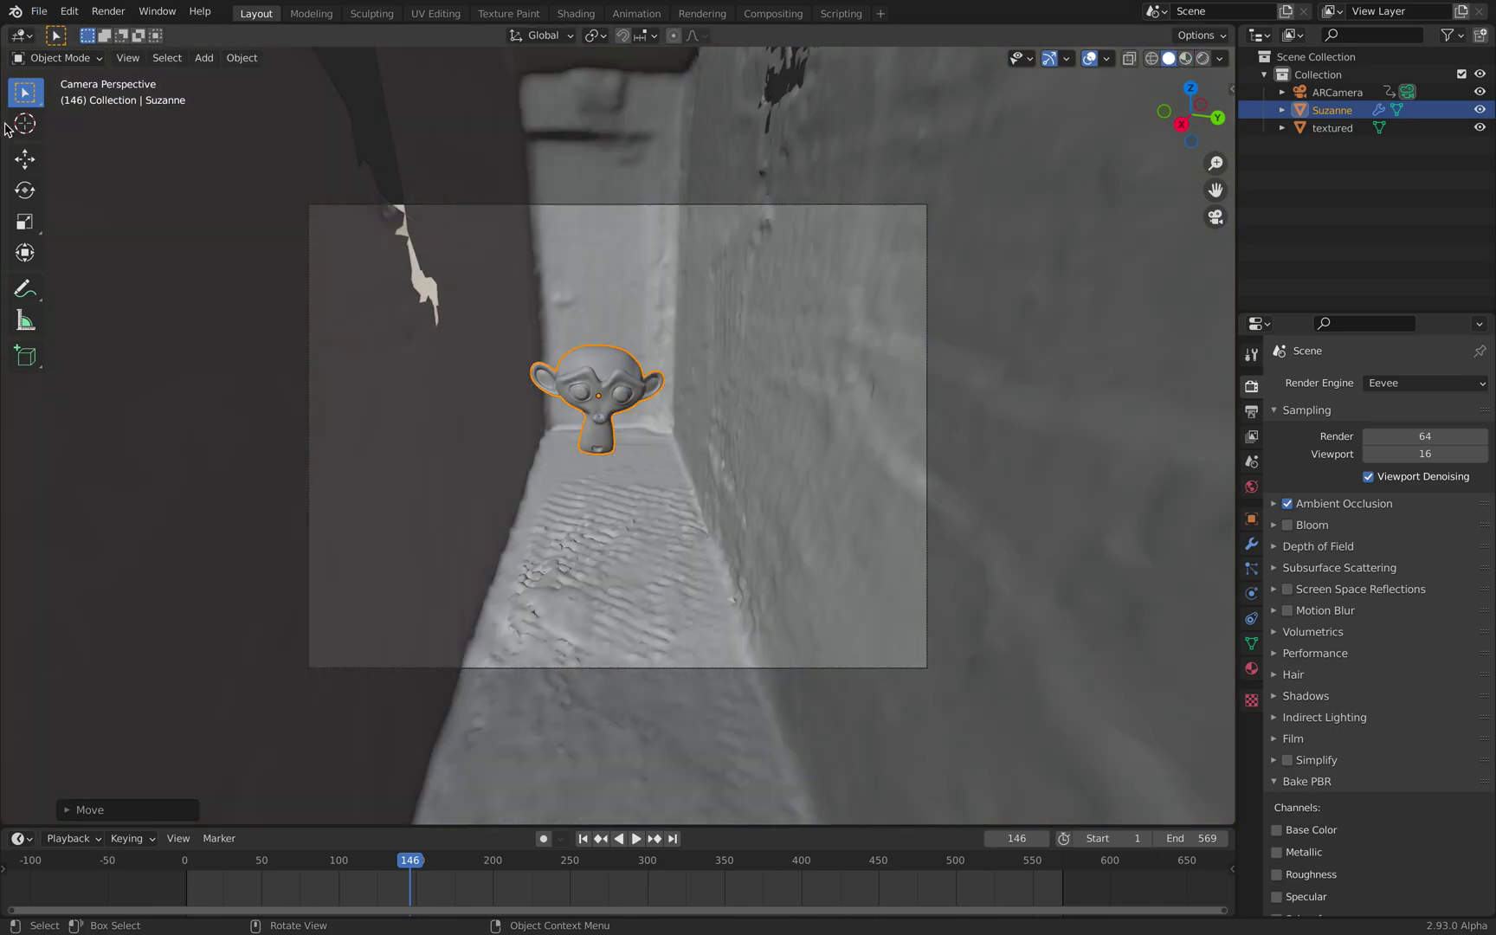
{"action": "left_click", "coordinate": [39, 11]}
{"action": "left_click", "coordinate": [104, 151]}
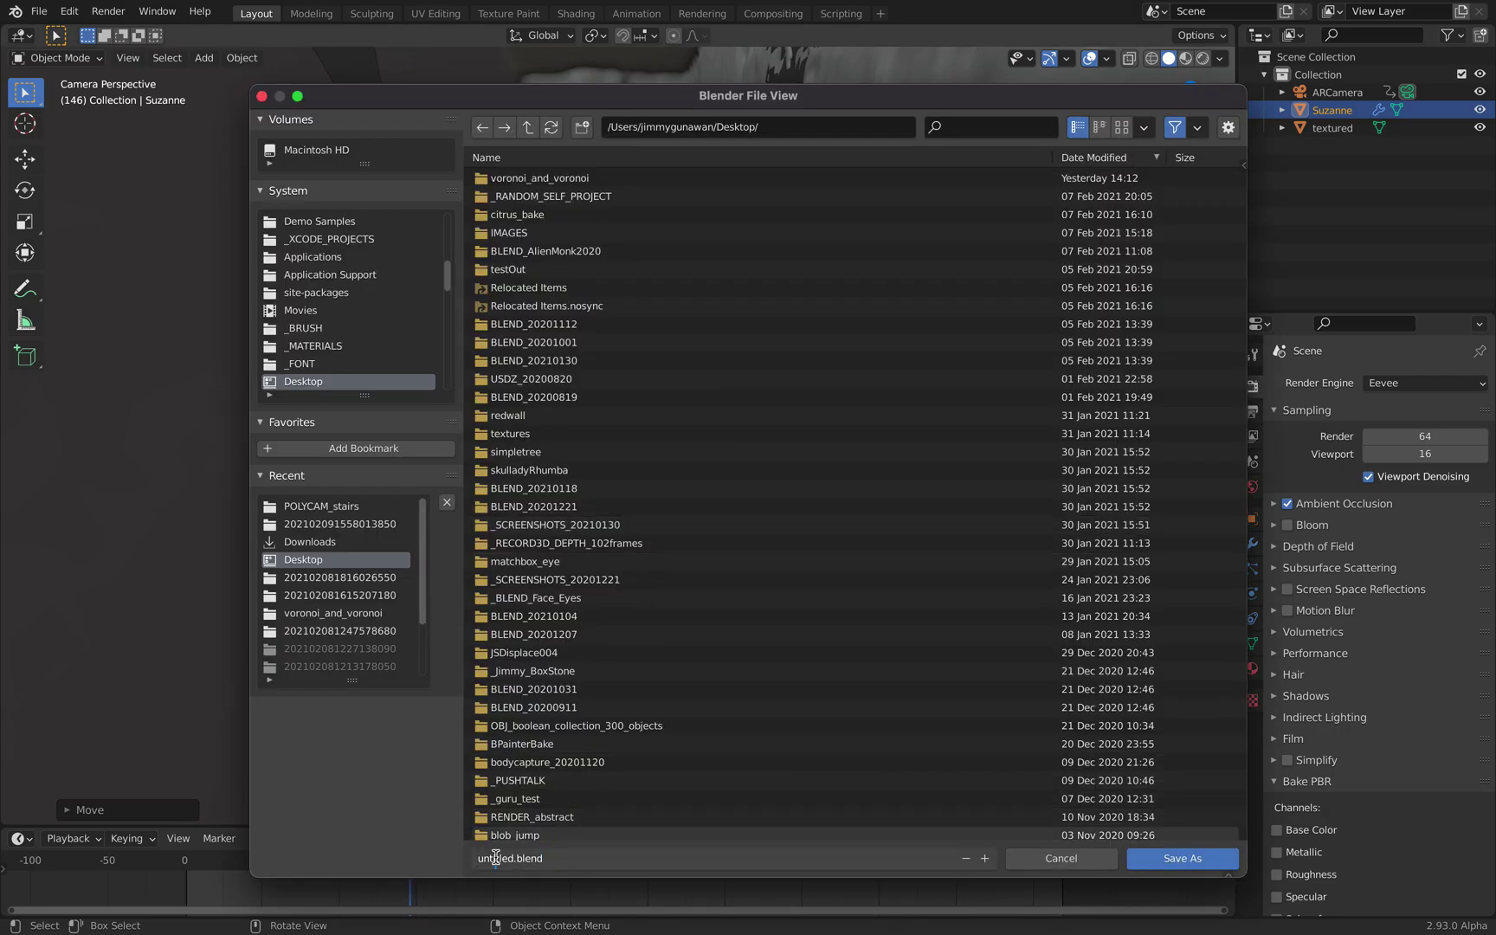
{"action": "left_click", "coordinate": [496, 858]}
{"action": "type", "text": "stair_f"}
{"action": "type", "text": "ootage_001"}
{"action": "key", "text": "Return"}
{"action": "left_click", "coordinate": [1183, 858]}
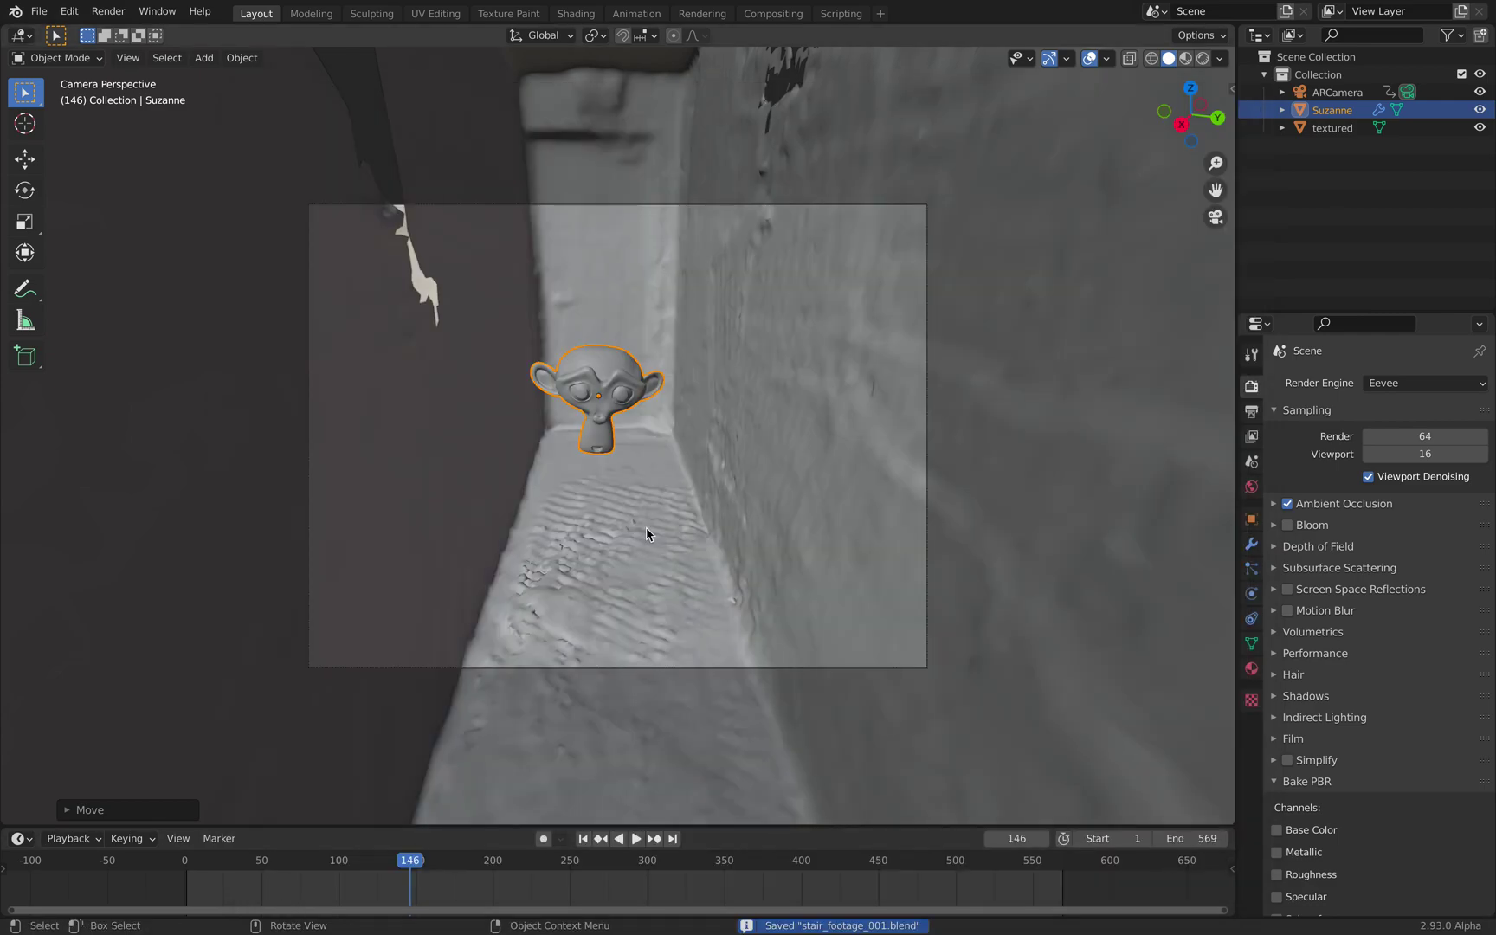
Return the viewport to Material Preview shading and add a point light to the scene.
{"action": "left_click", "coordinate": [1185, 58]}
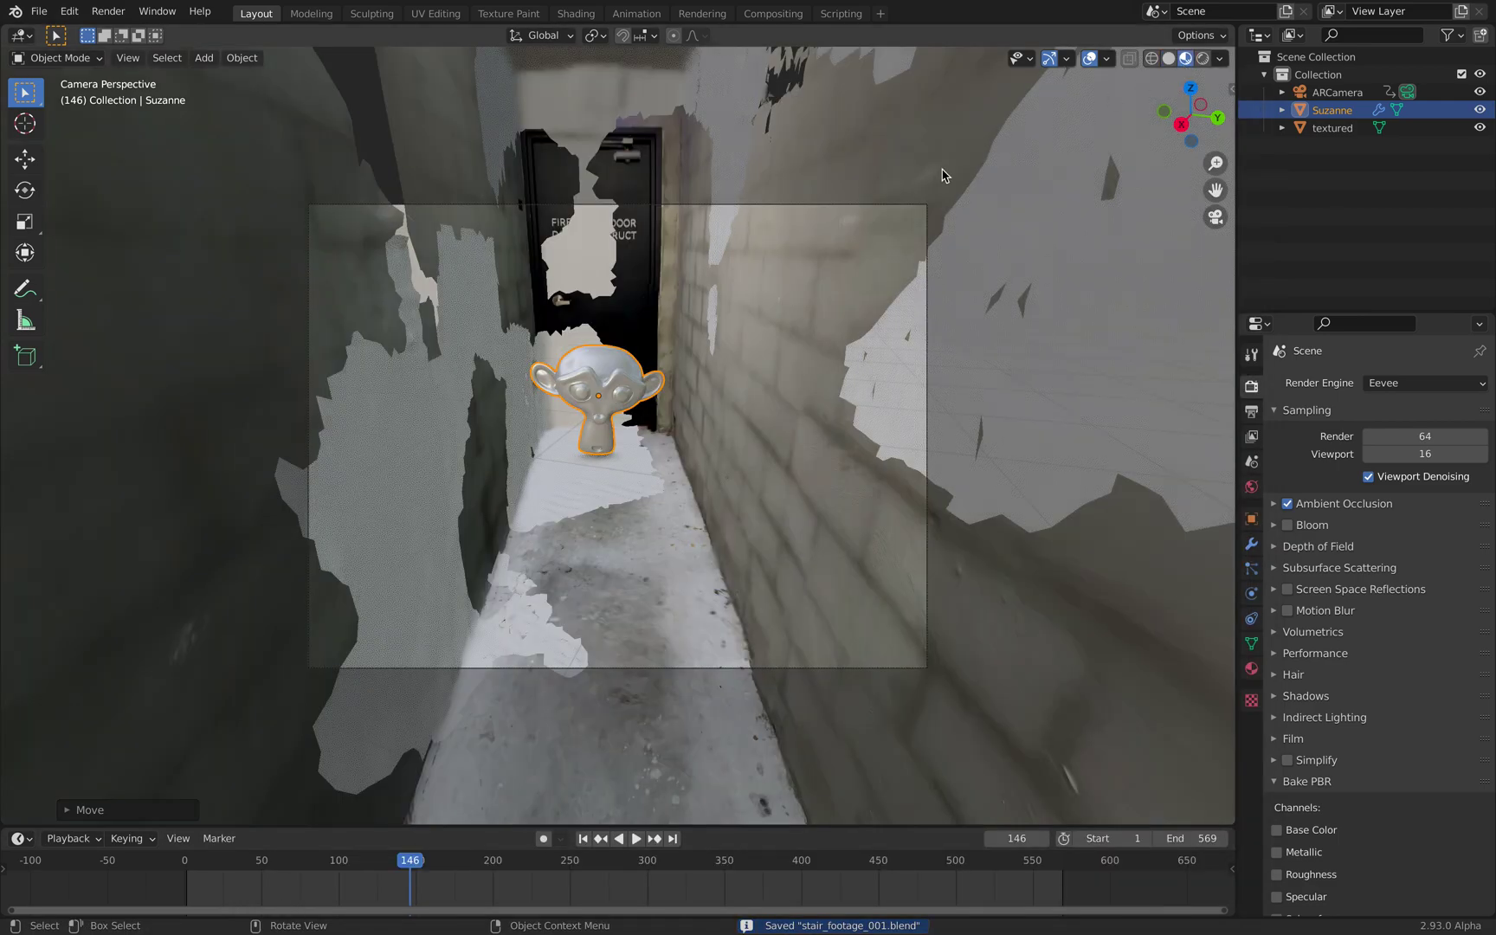
{"action": "scroll", "coordinate": [827, 299], "scroll_direction": "down", "scroll_amount": 1}
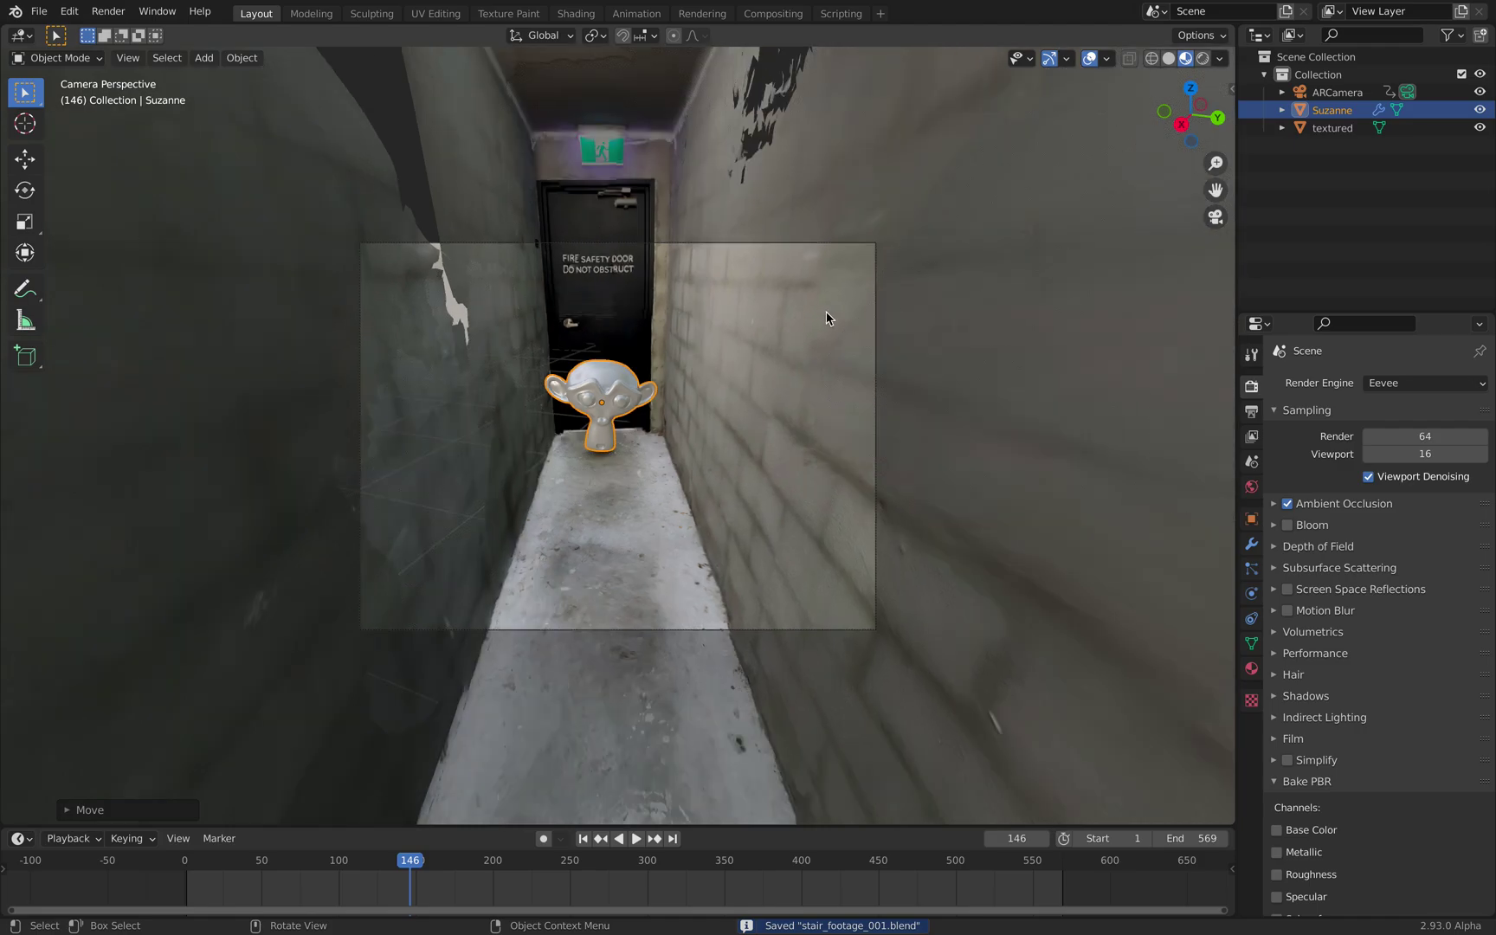
{"action": "left_click", "coordinate": [1335, 94]}
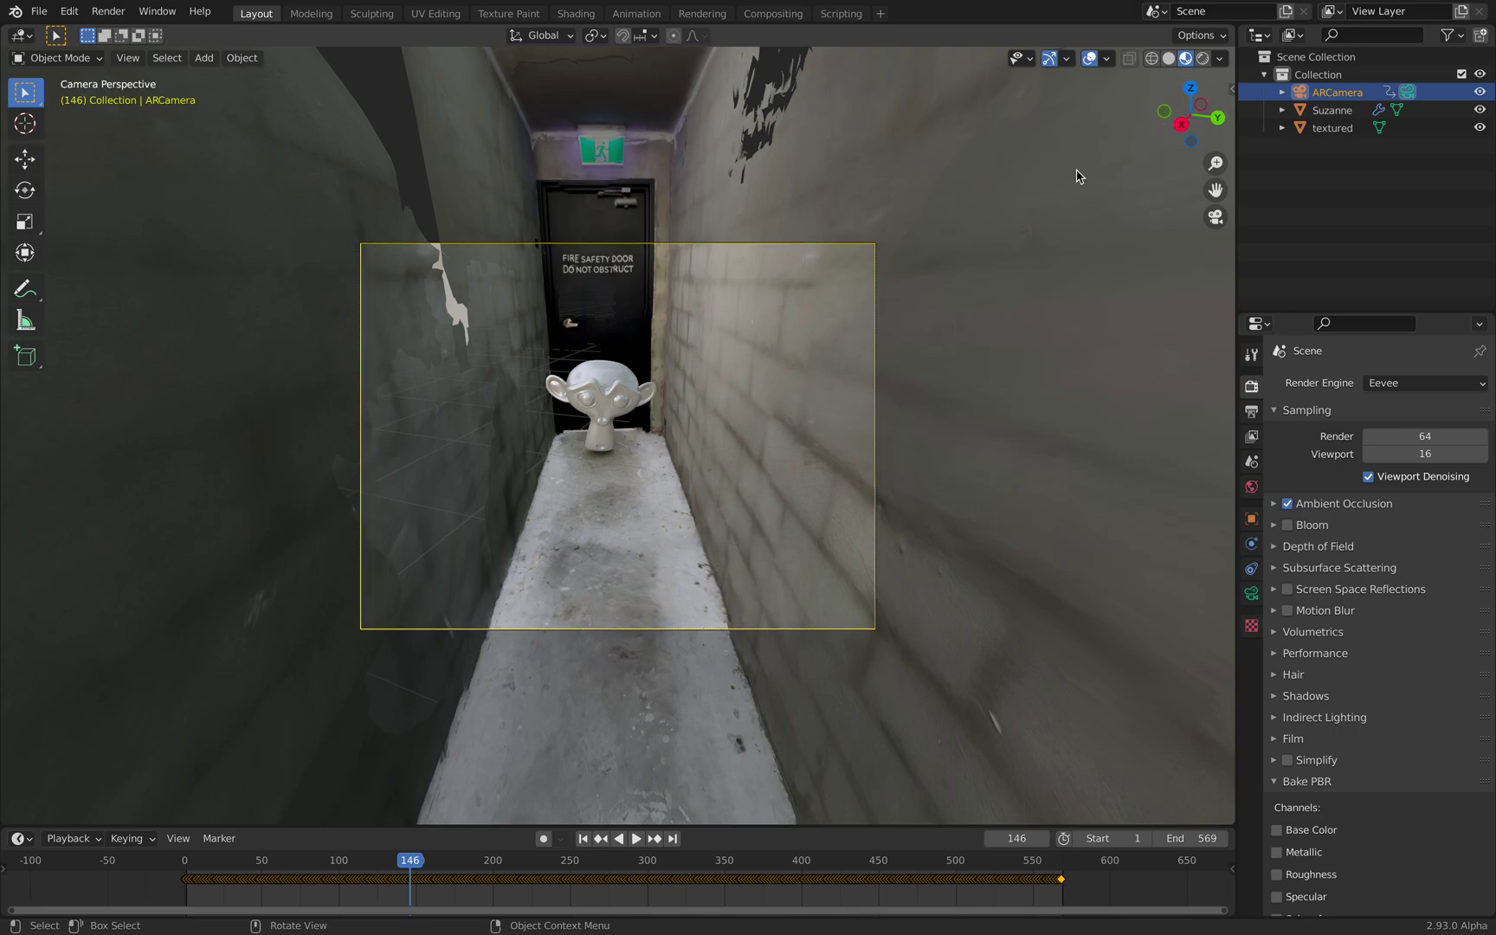
{"action": "key", "text": "shift+a"}
{"action": "mouse_move", "coordinate": [787, 526]}
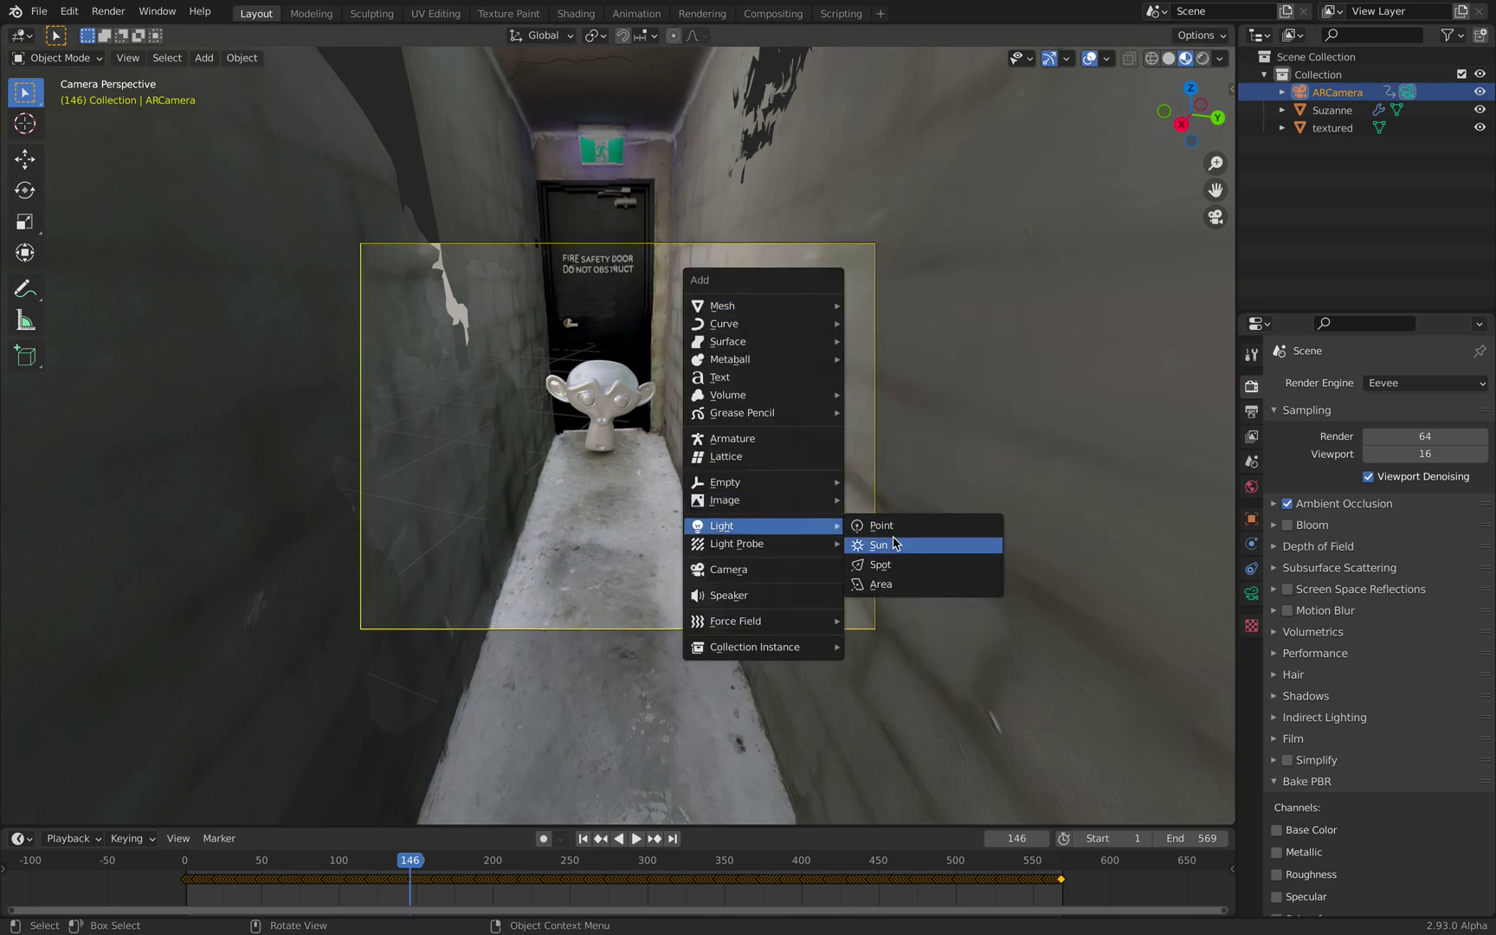
{"action": "left_click", "coordinate": [895, 526]}
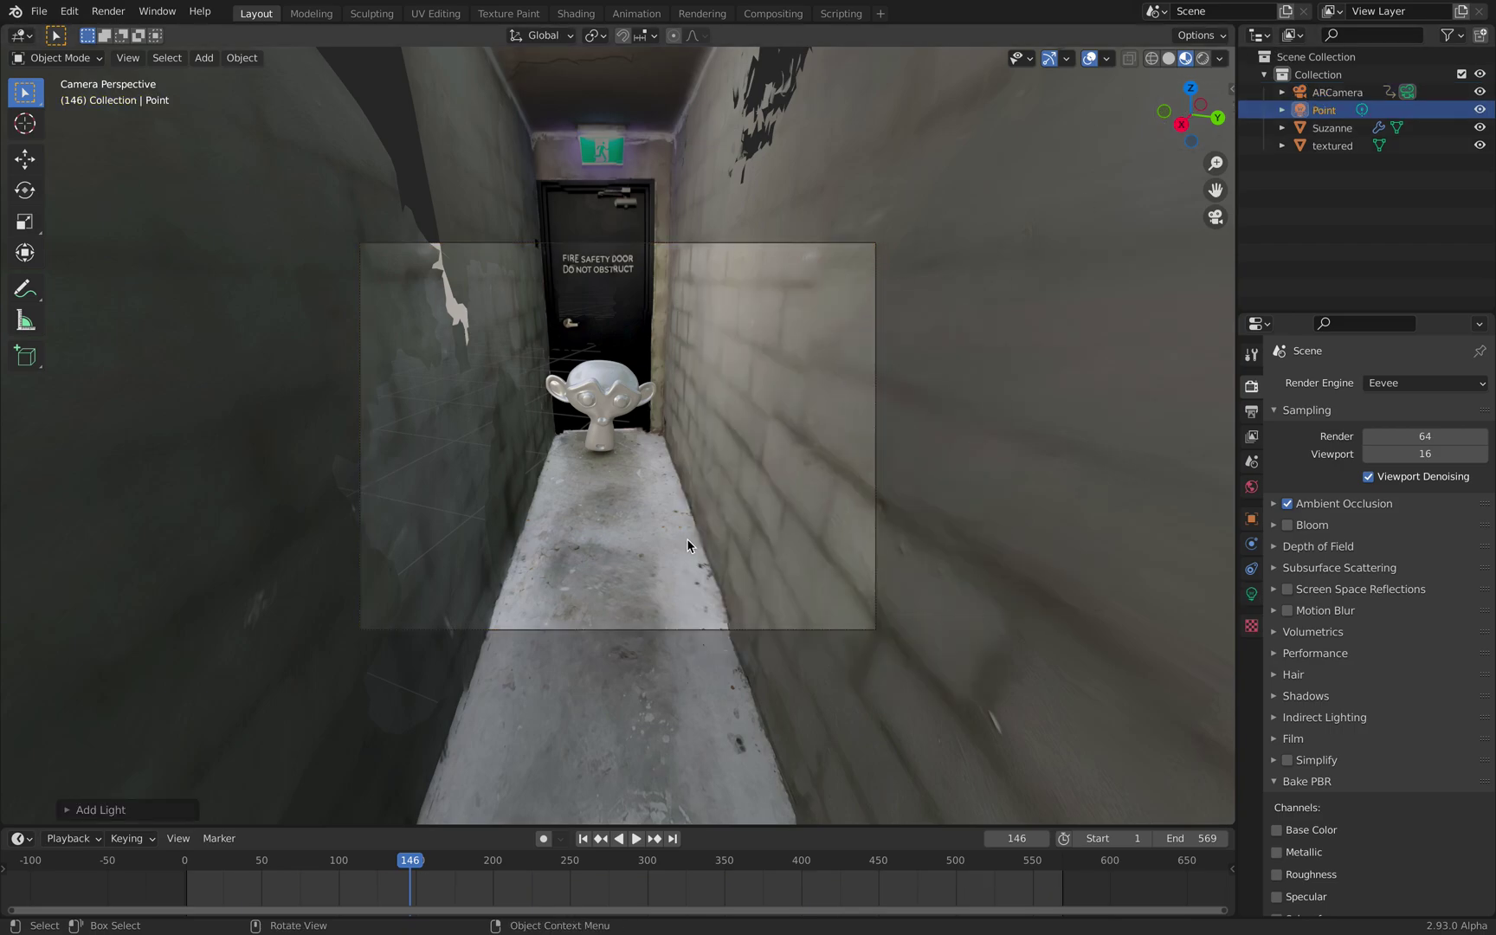
Move the point light from the world origin to the far end of the scanned corridor.
{"action": "key", "text": "g"}
{"action": "left_click", "coordinate": [685, 450]}
{"action": "middle_click_drag", "start_coordinate": [694, 452], "coordinate": [806, 572]}
{"action": "scroll", "coordinate": [675, 499], "scroll_direction": "down", "scroll_amount": 15}
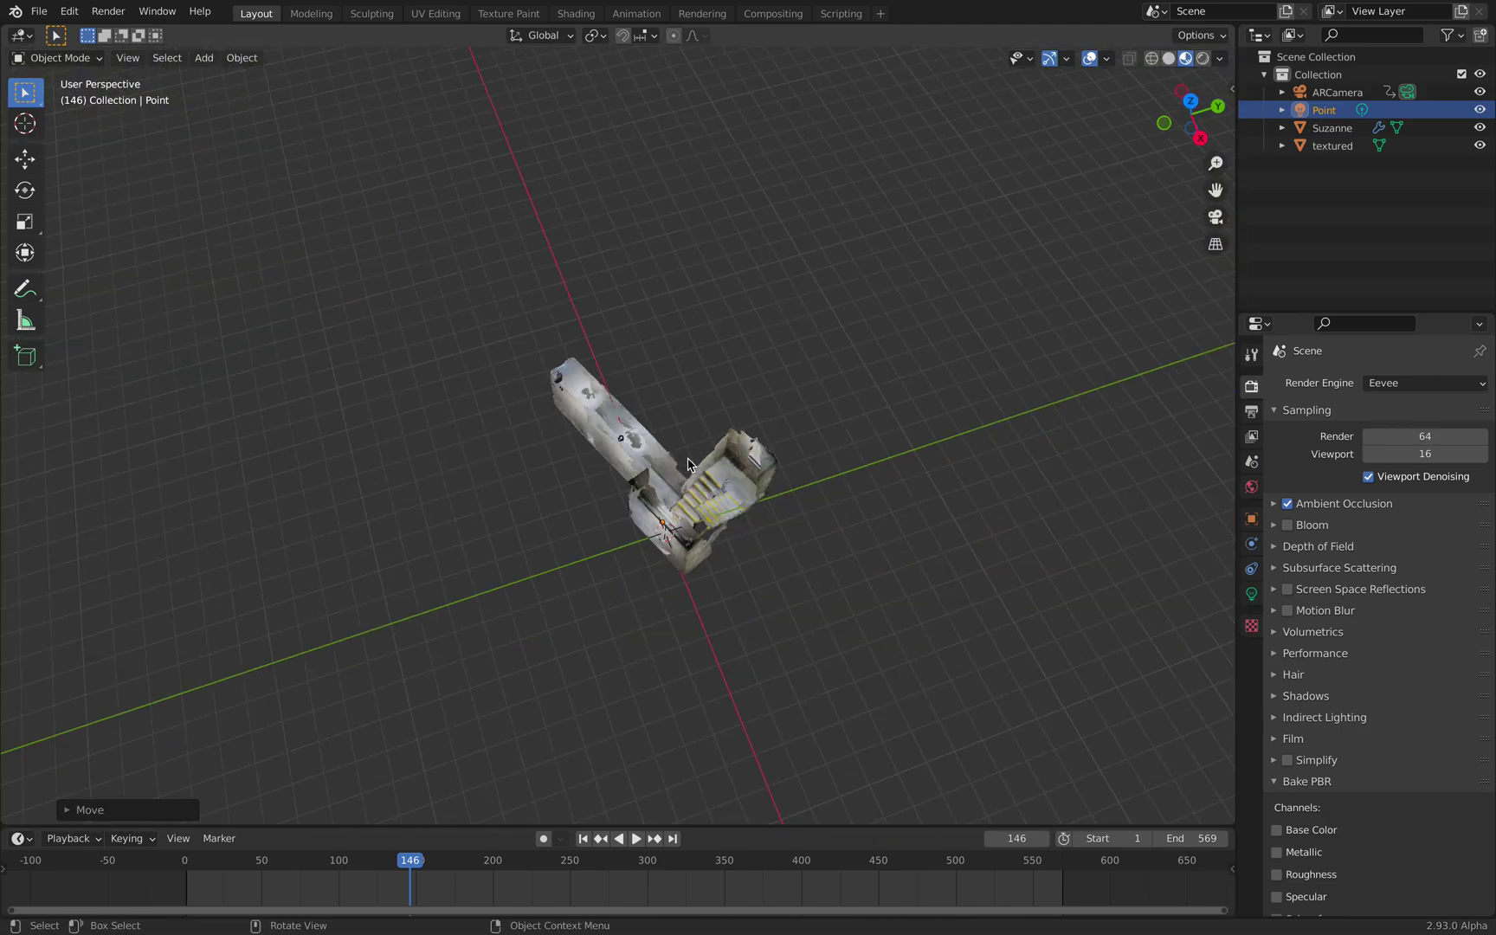
{"action": "middle_click_drag", "start_coordinate": [688, 465], "coordinate": [1146, 227]}
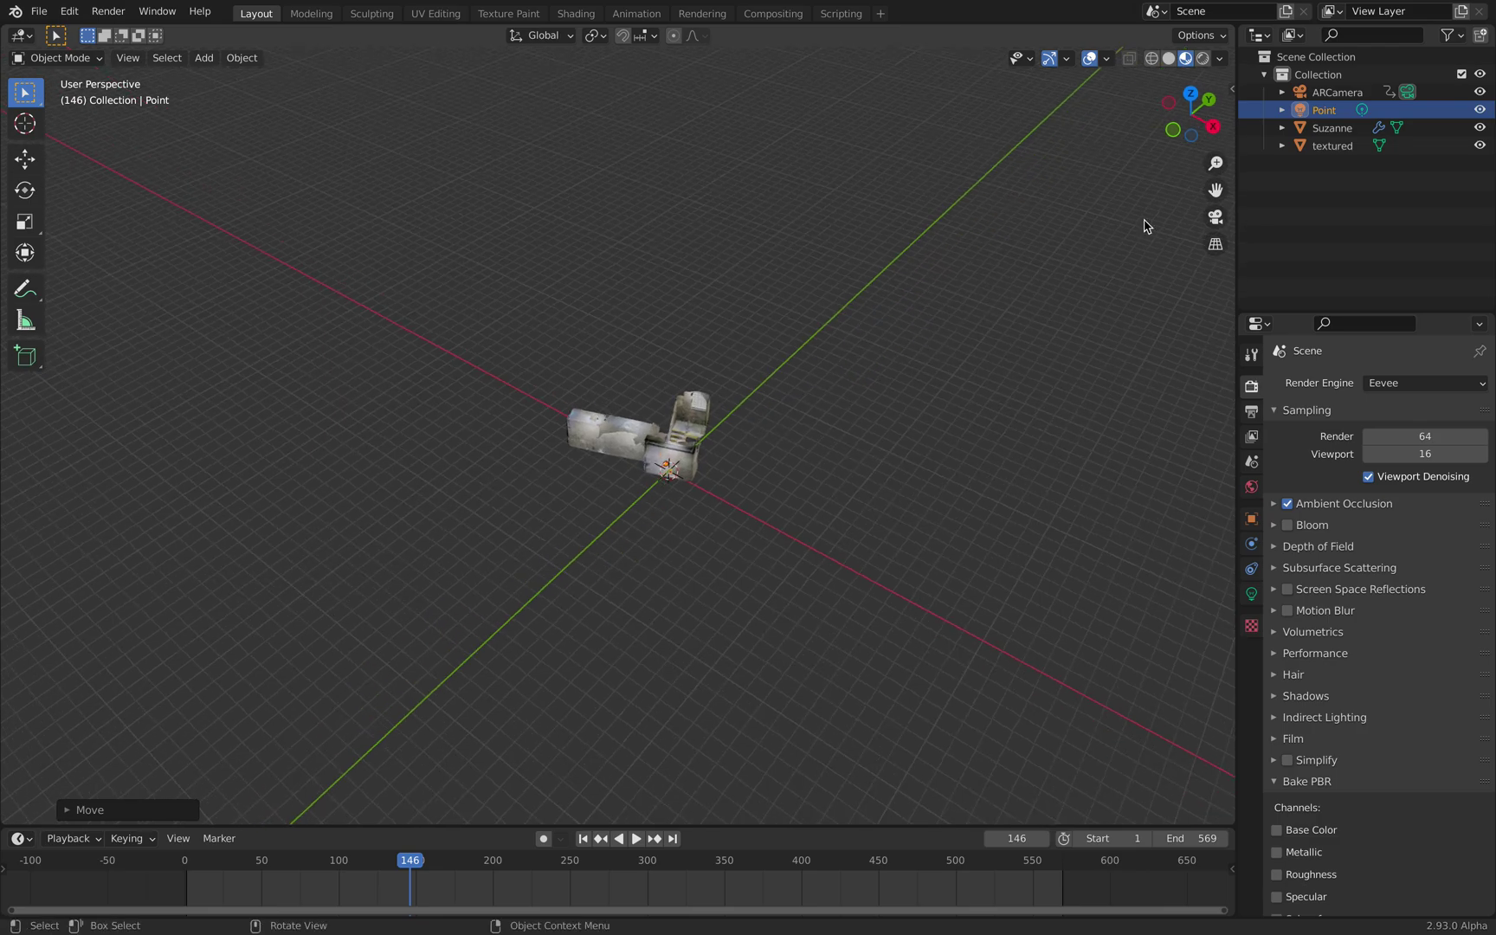
{"action": "middle_click_drag", "start_coordinate": [953, 363], "coordinate": [780, 425]}
{"action": "key", "text": "g"}
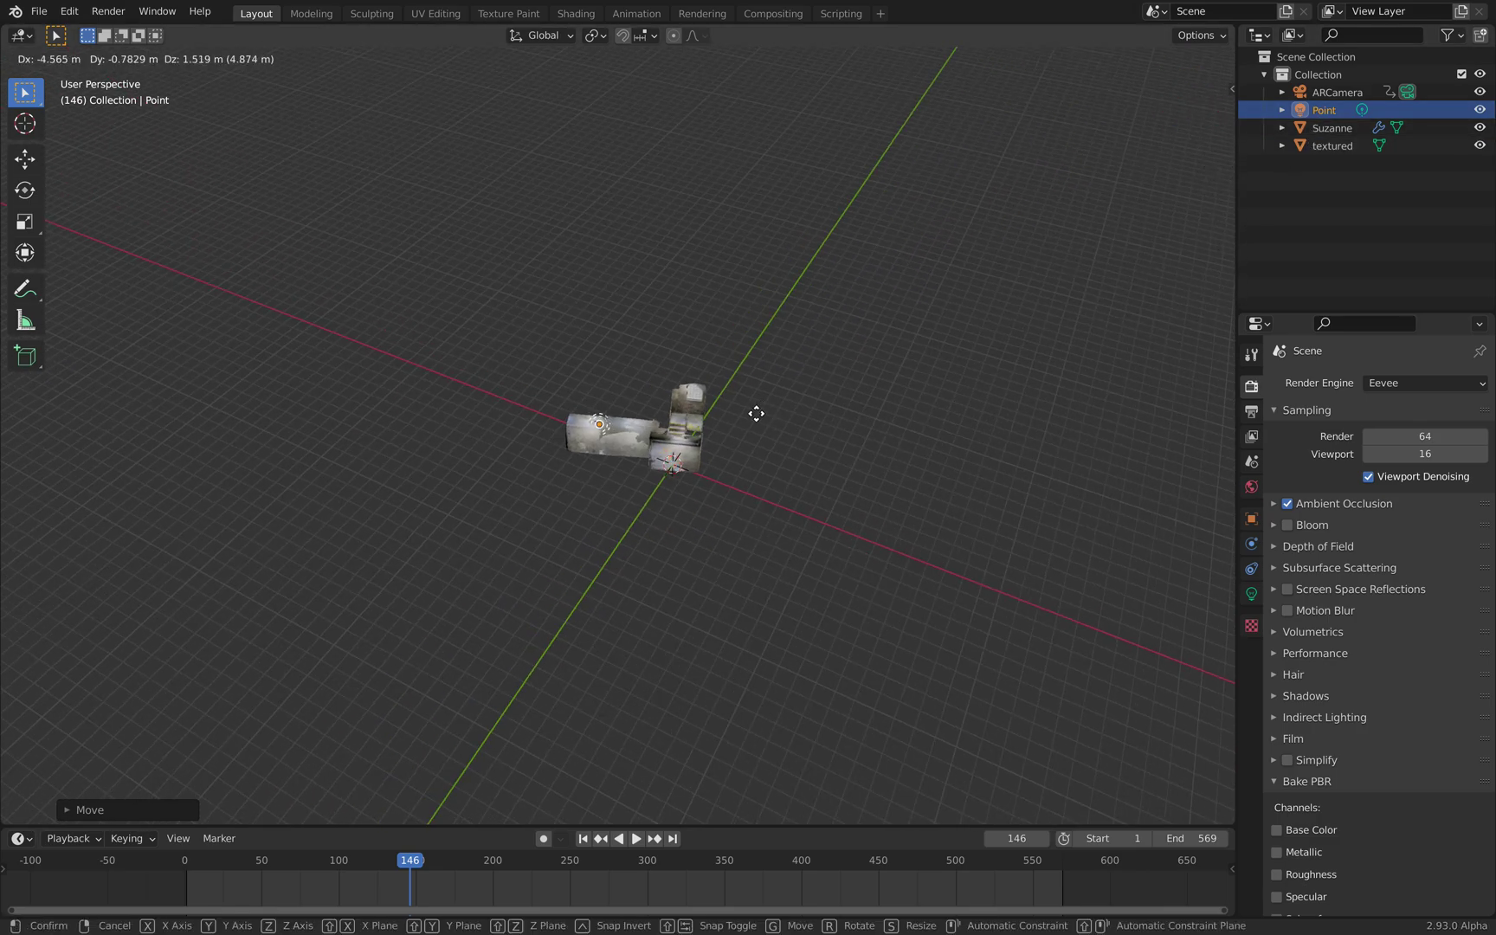
{"action": "left_click", "coordinate": [743, 418]}
Set the point light's colour to a saturated orange-red.
{"action": "left_click", "coordinate": [1251, 594]}
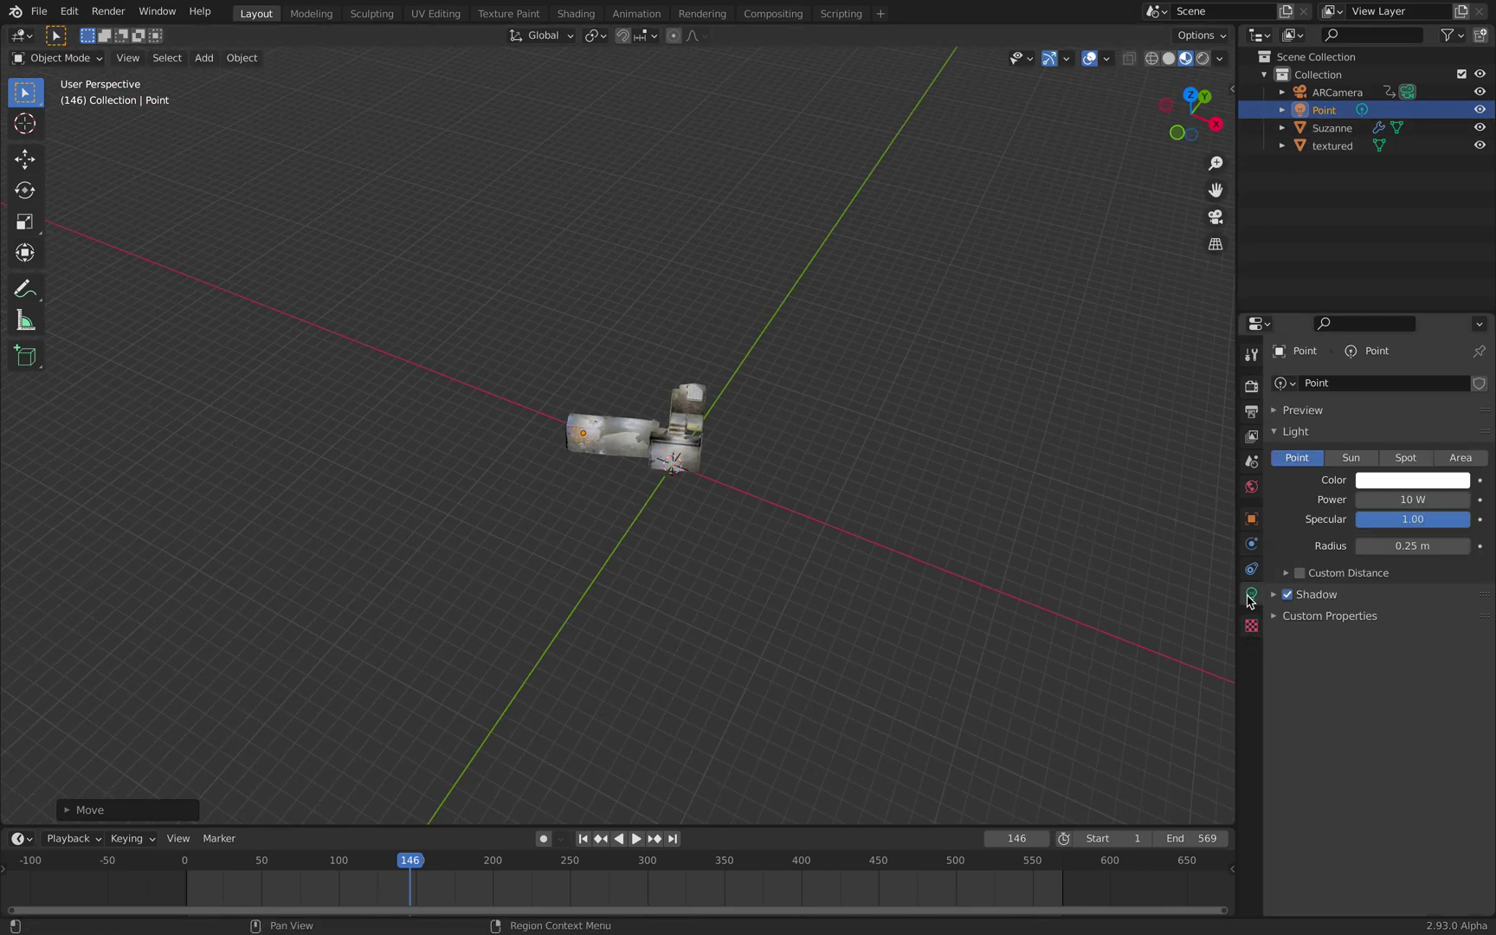
{"action": "left_click", "coordinate": [1381, 486]}
{"action": "mouse_move", "coordinate": [1373, 368]}
{"action": "left_mouse_down"}
{"action": "mouse_move", "coordinate": [1368, 352]}
{"action": "mouse_move", "coordinate": [1363, 374]}
{"action": "left_mouse_up"}
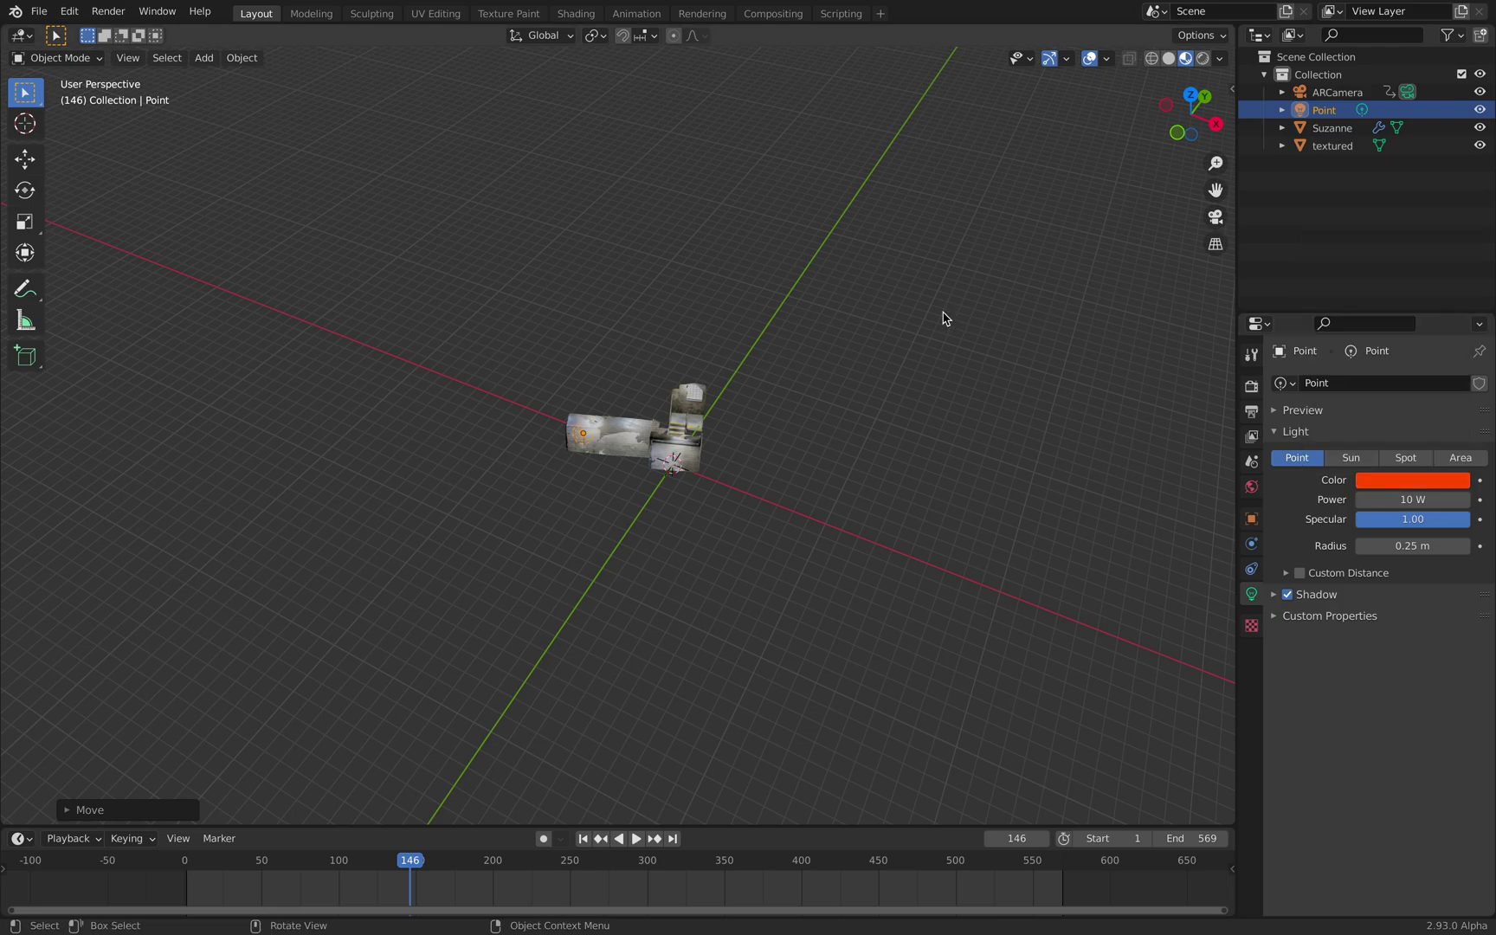
Centre the point light in the corridor, in front of the fire safety door and above the monkey.
{"action": "middle_click_drag", "start_coordinate": [944, 317], "coordinate": [765, 293]}
{"action": "scroll", "coordinate": [758, 299], "scroll_direction": "up", "scroll_amount": 12}
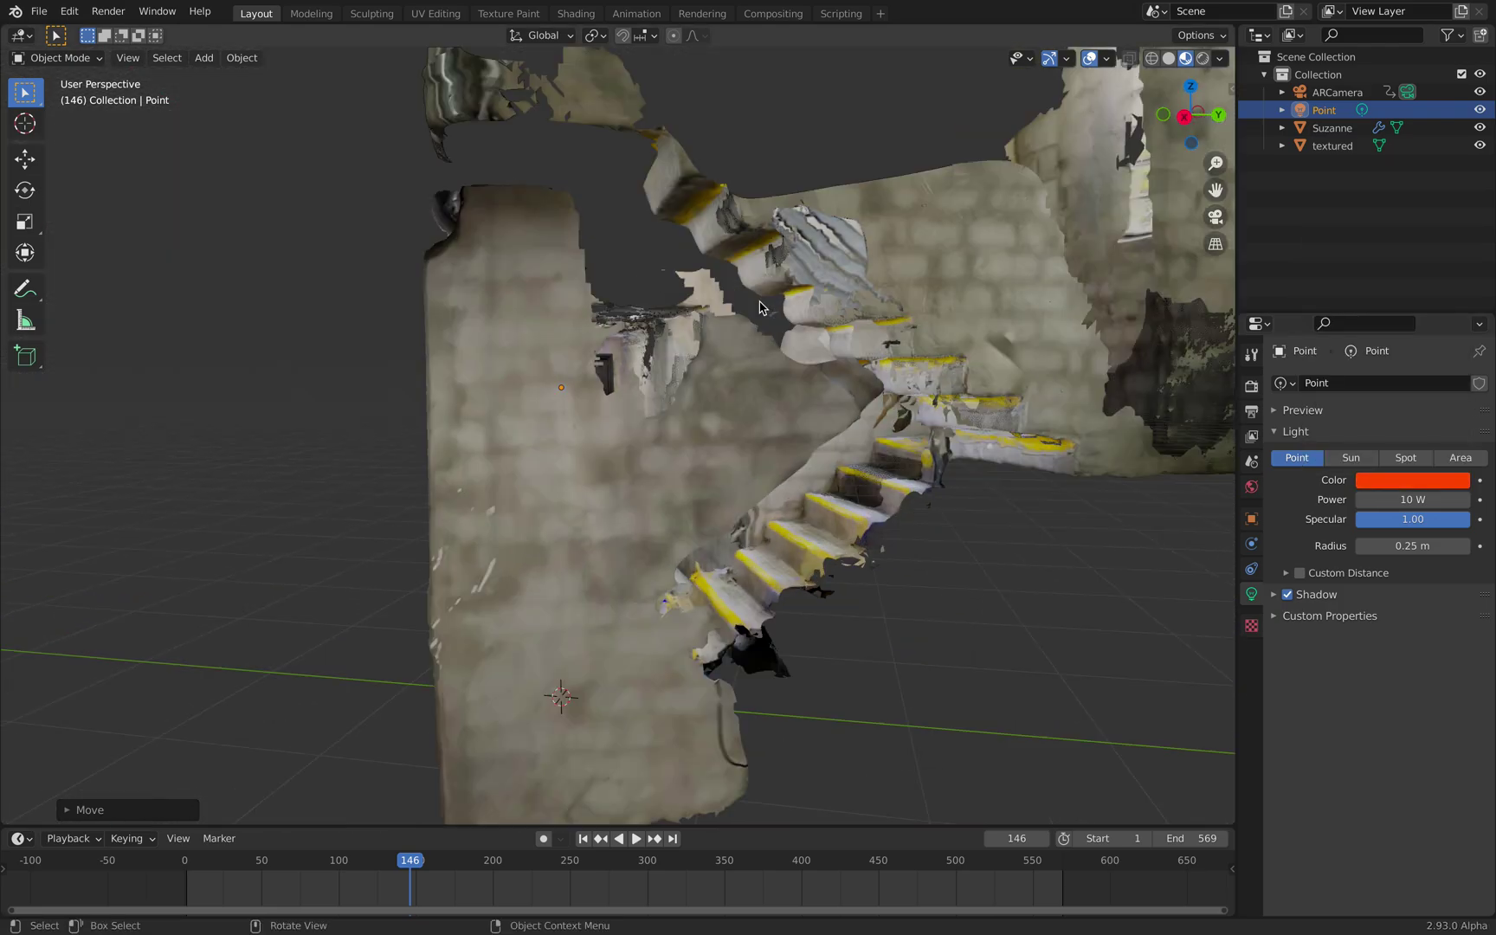
{"action": "scroll", "coordinate": [753, 308], "scroll_direction": "down", "scroll_amount": 10}
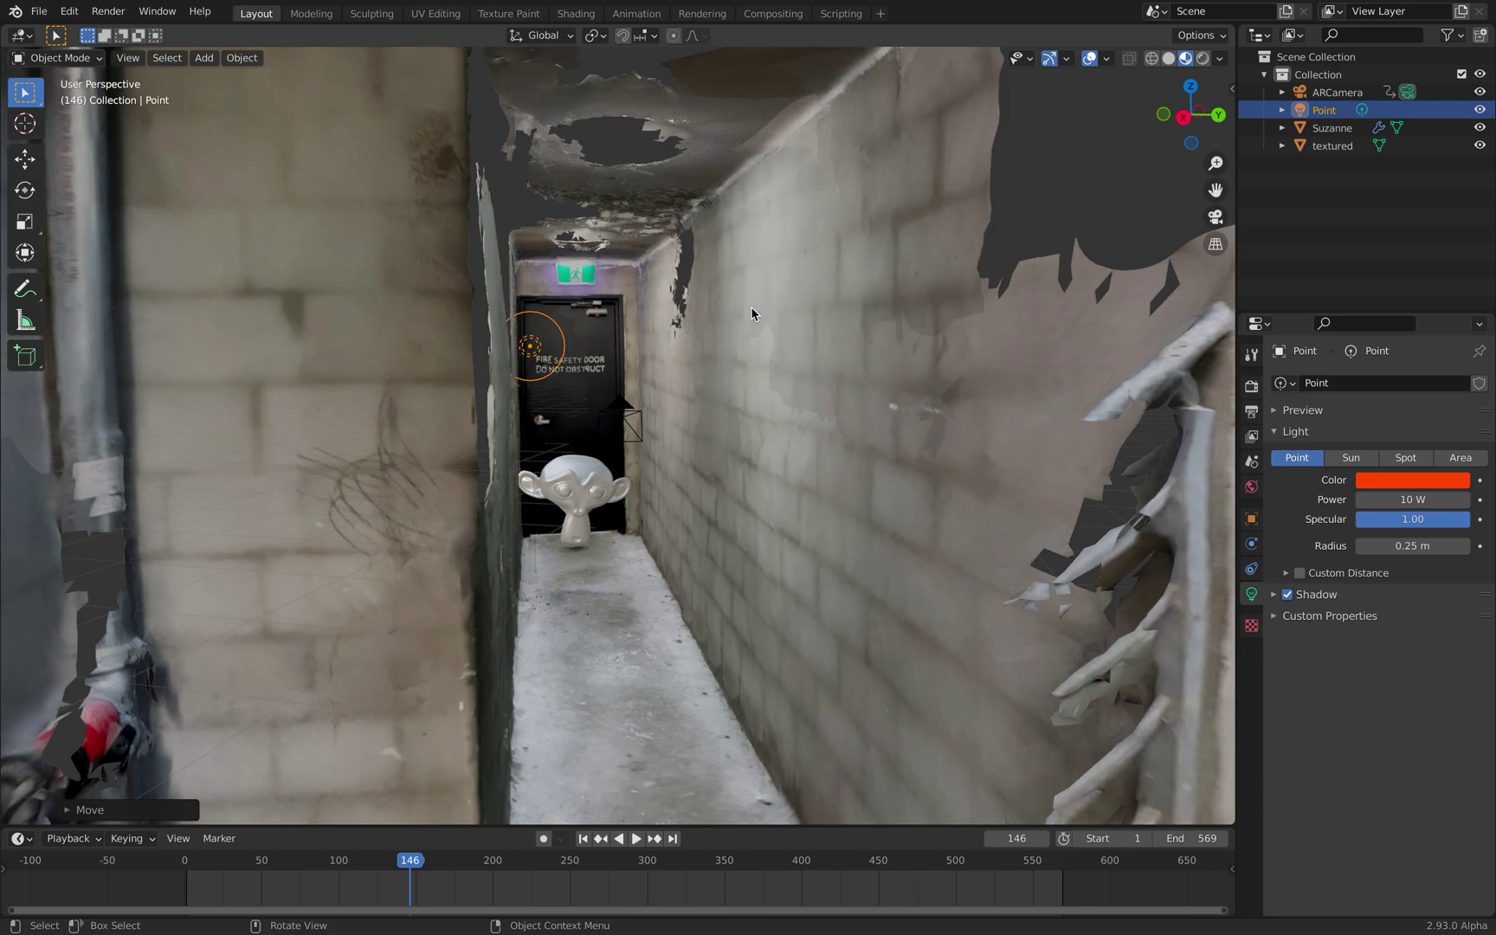
{"action": "key", "text": "g"}
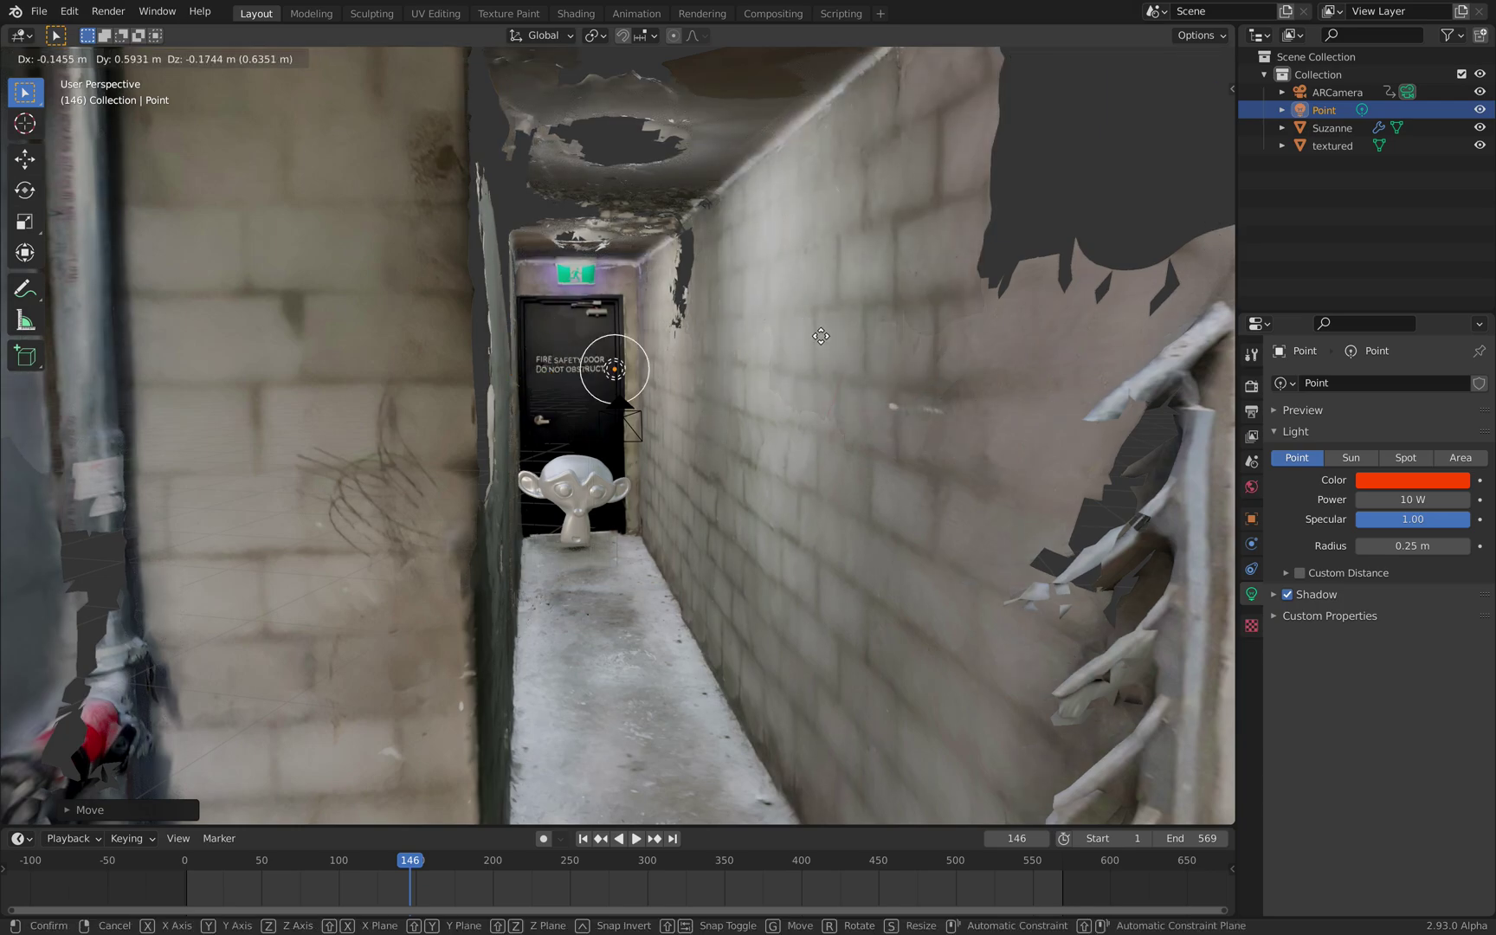
{"action": "left_click", "coordinate": [807, 336]}
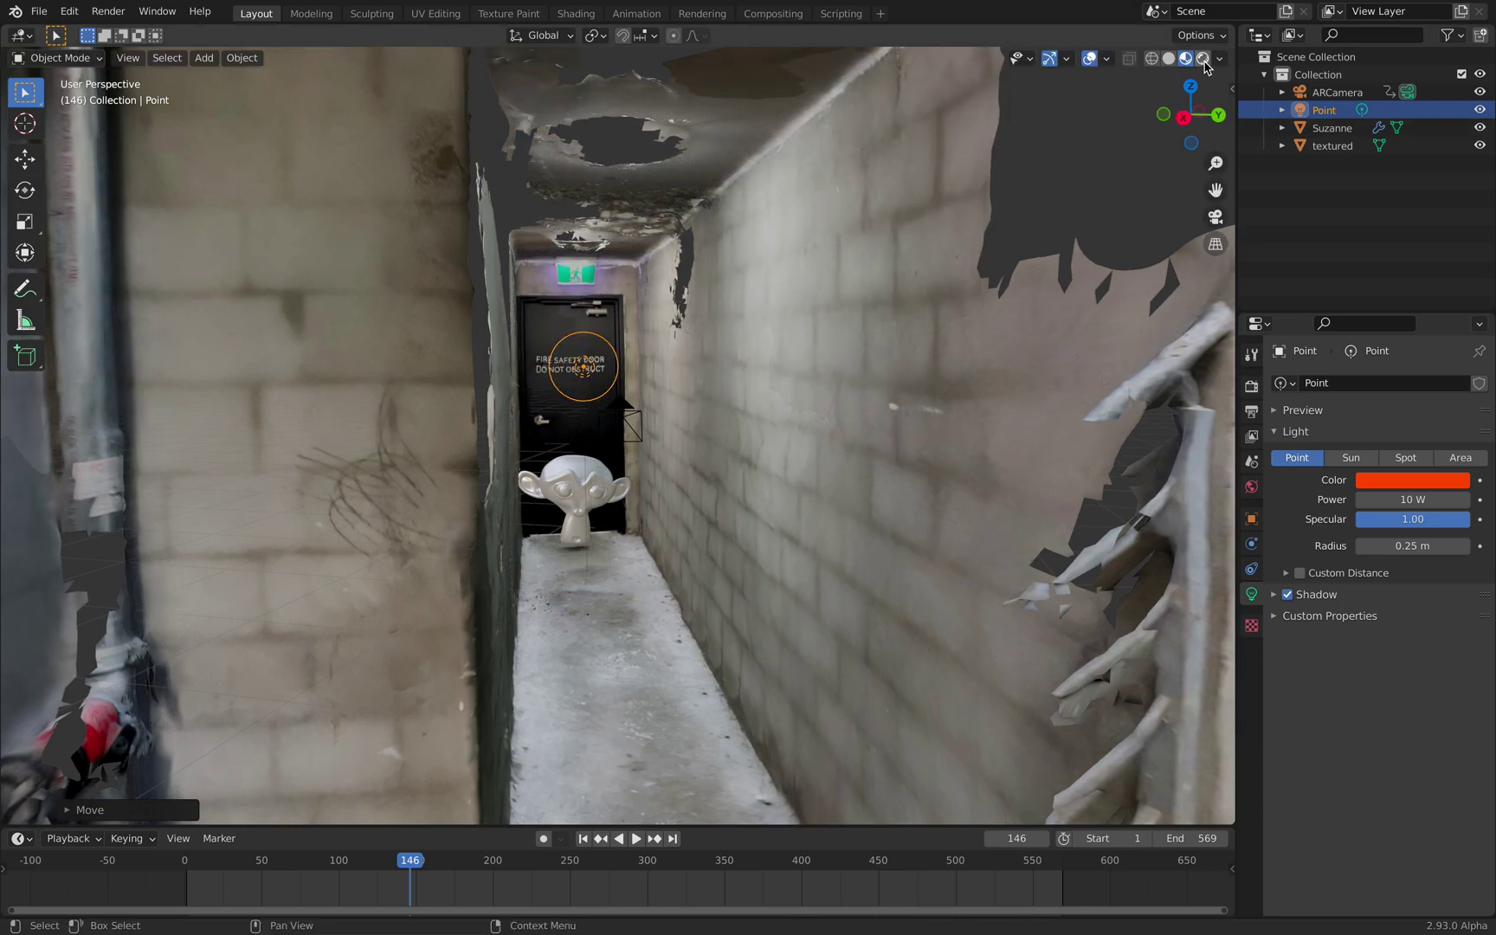
Switch the viewport to Rendered shading and darken the world background colour to nearly black.
{"action": "left_click", "coordinate": [1203, 58]}
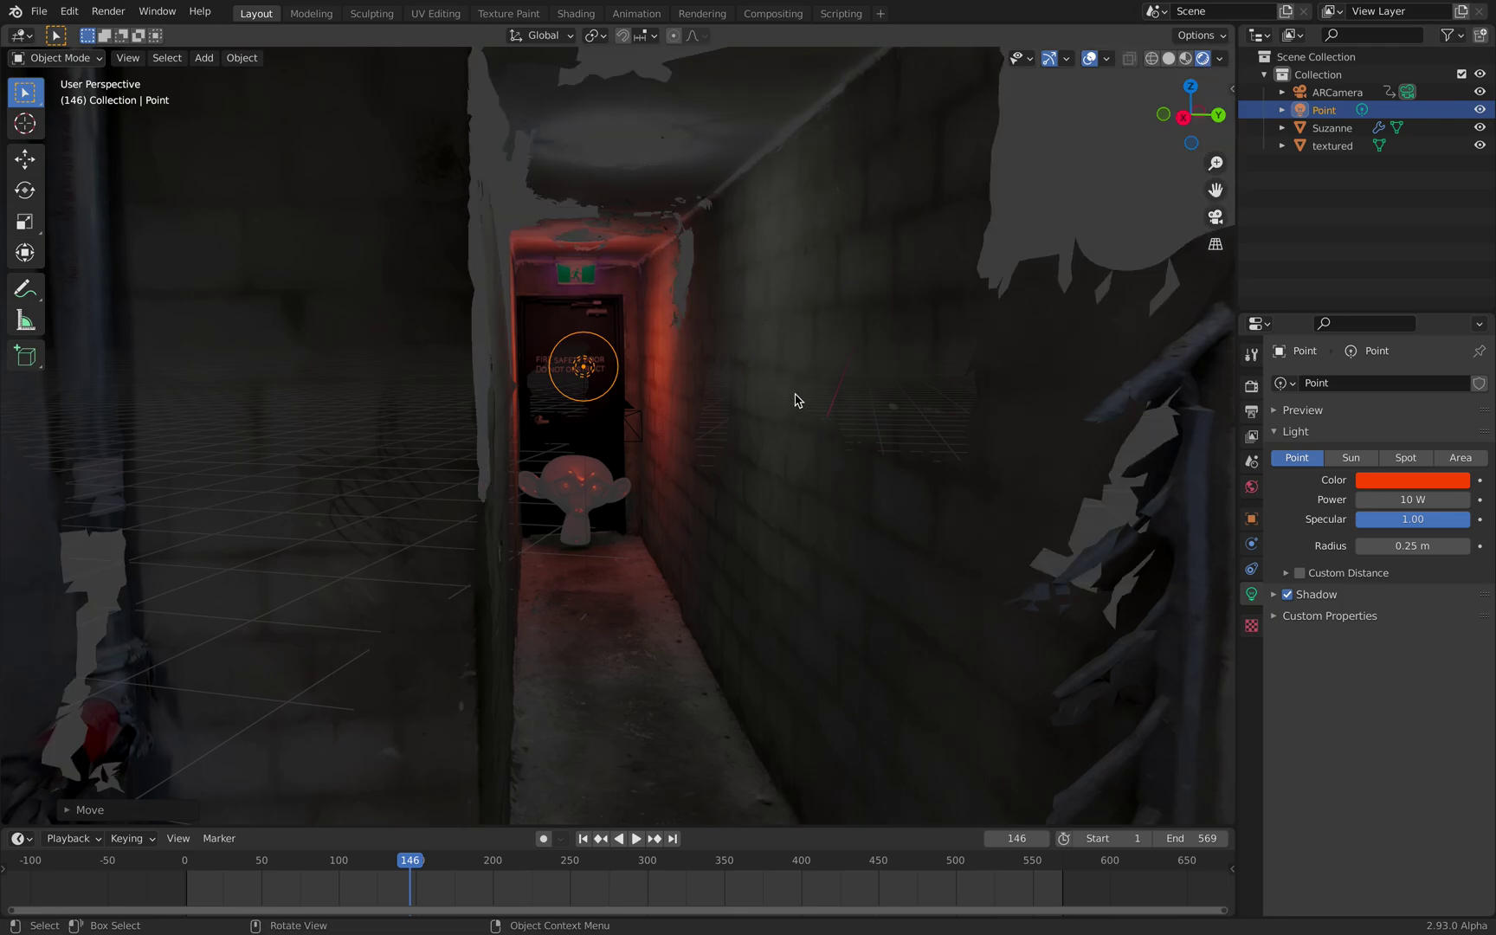
{"action": "left_click", "coordinate": [1251, 487]}
{"action": "left_click", "coordinate": [1403, 502]}
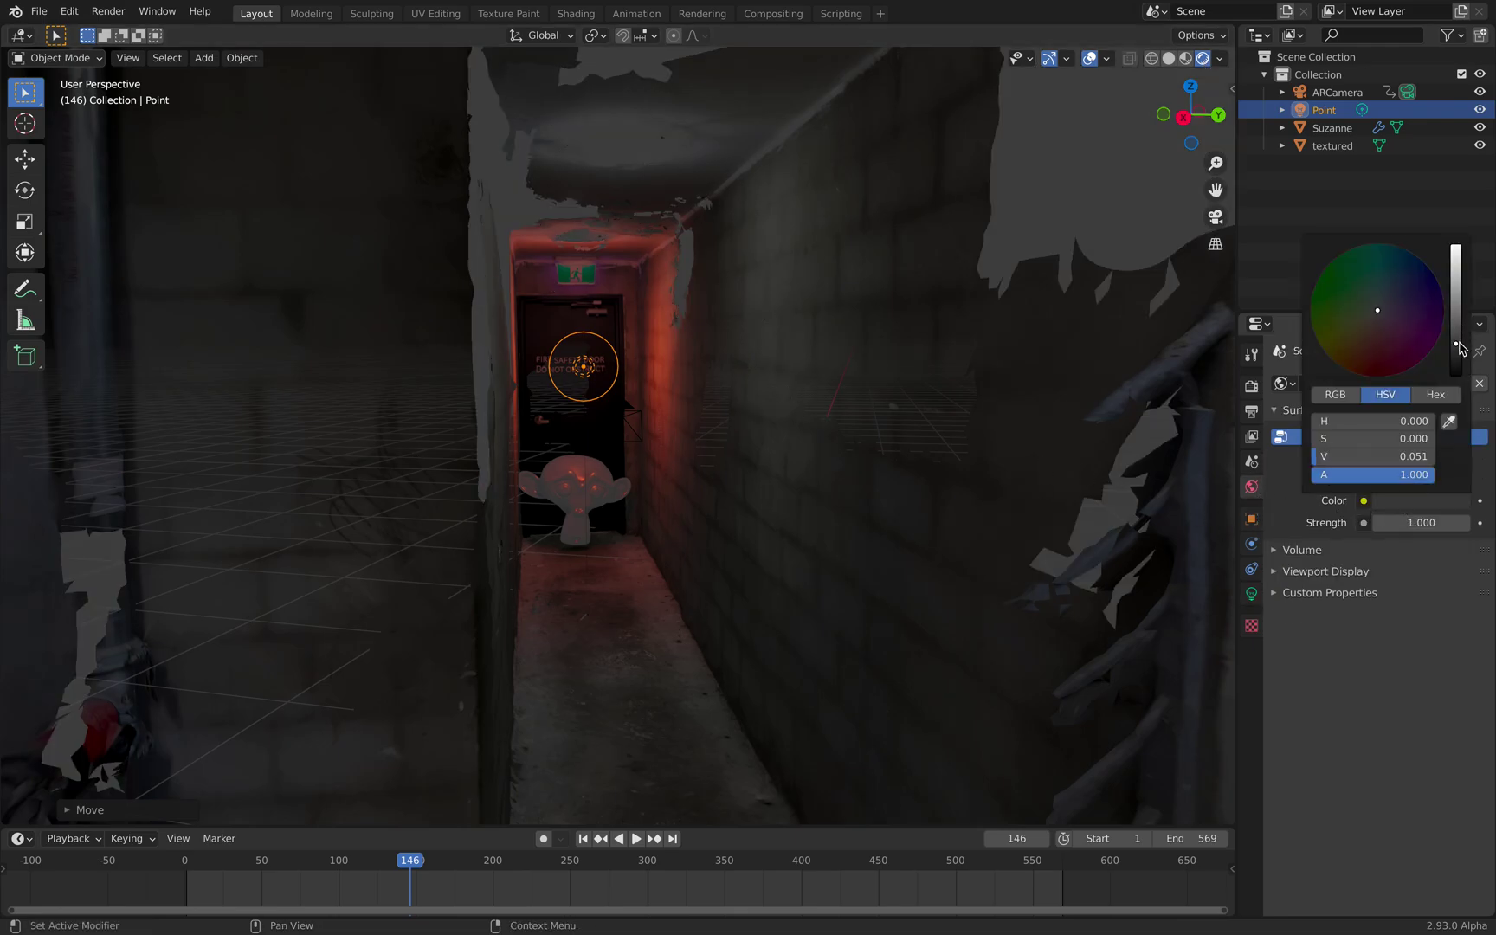
{"action": "left_click_drag", "start_coordinate": [1459, 345], "coordinate": [1457, 369]}
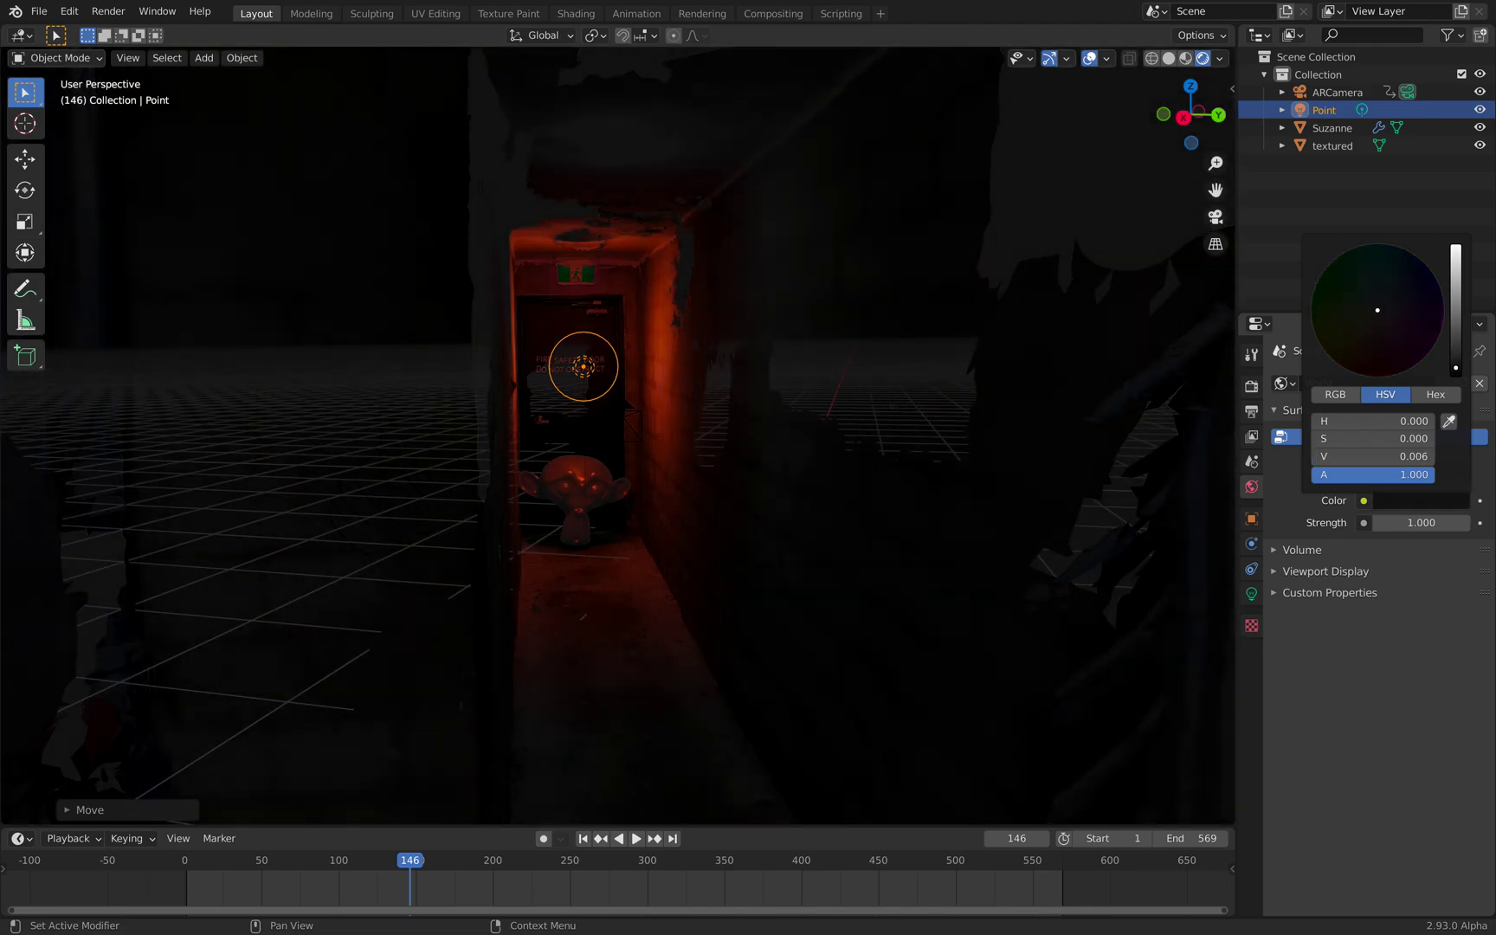
Set the world background colour to a very dark blue with hue 0.628, saturation 0.445 and value 0.025.
{"action": "left_click", "coordinate": [1414, 507]}
{"action": "left_click", "coordinate": [1457, 293]}
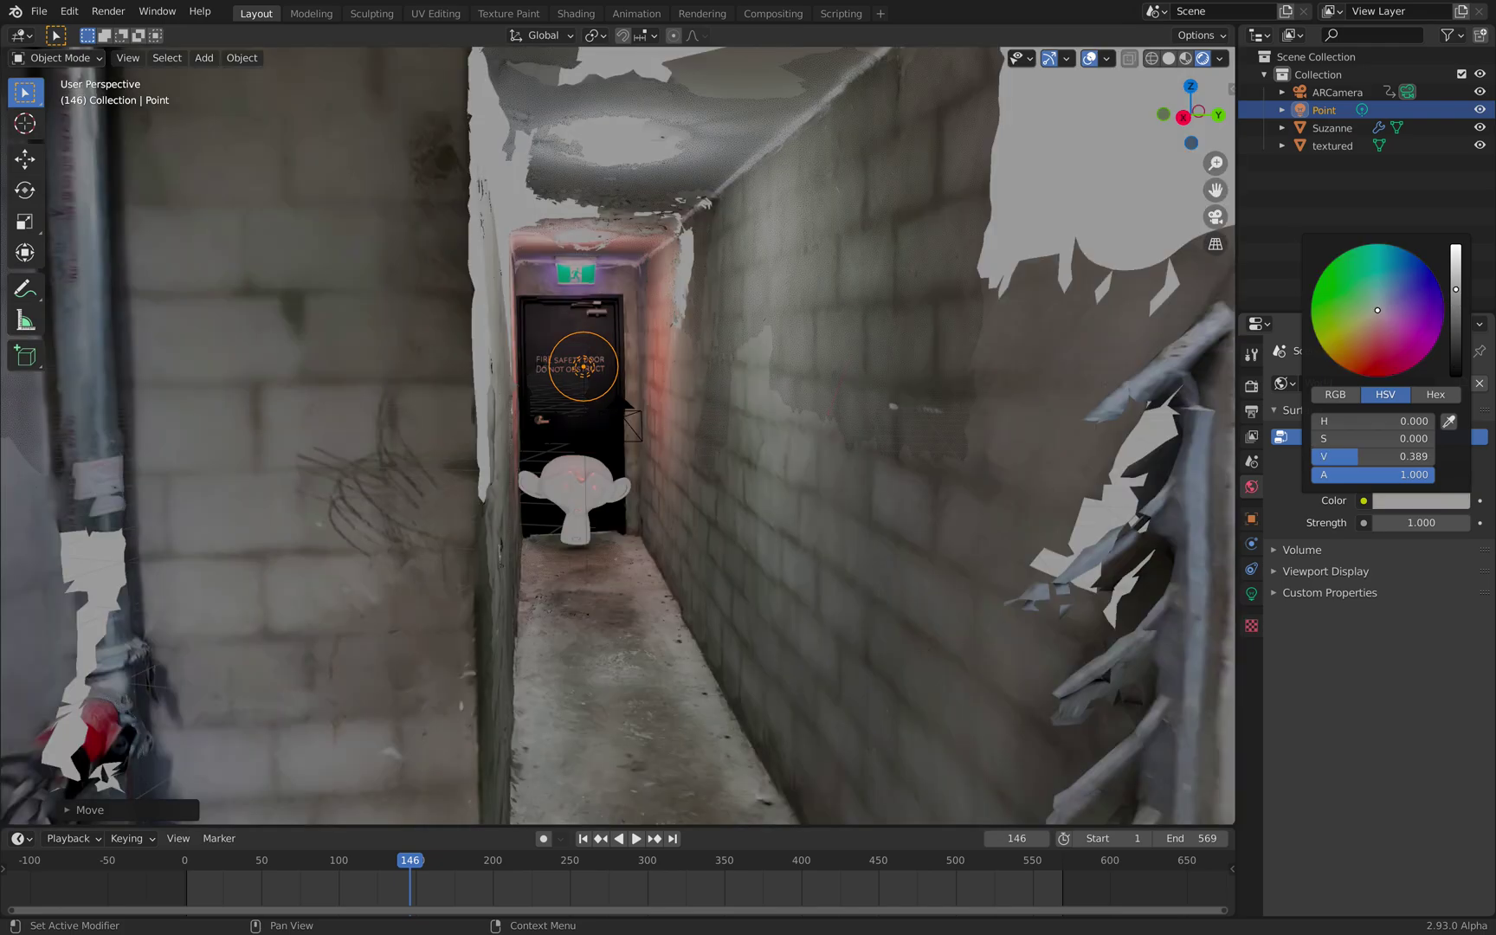
{"action": "left_click", "coordinate": [1391, 297]}
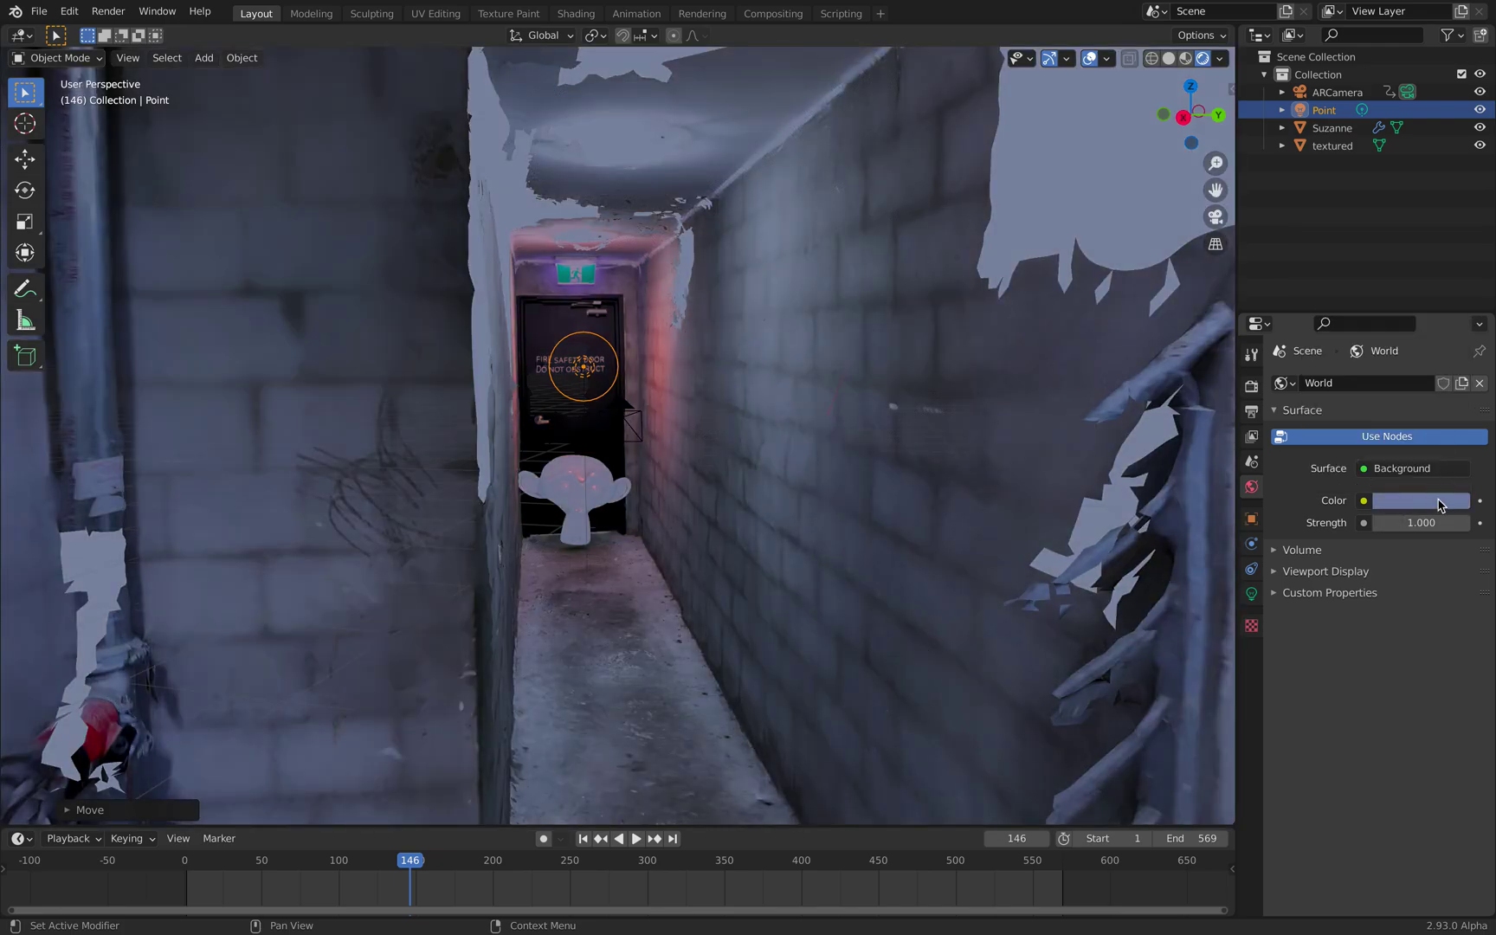
{"action": "left_click", "coordinate": [1398, 507]}
{"action": "left_click", "coordinate": [1457, 357]}
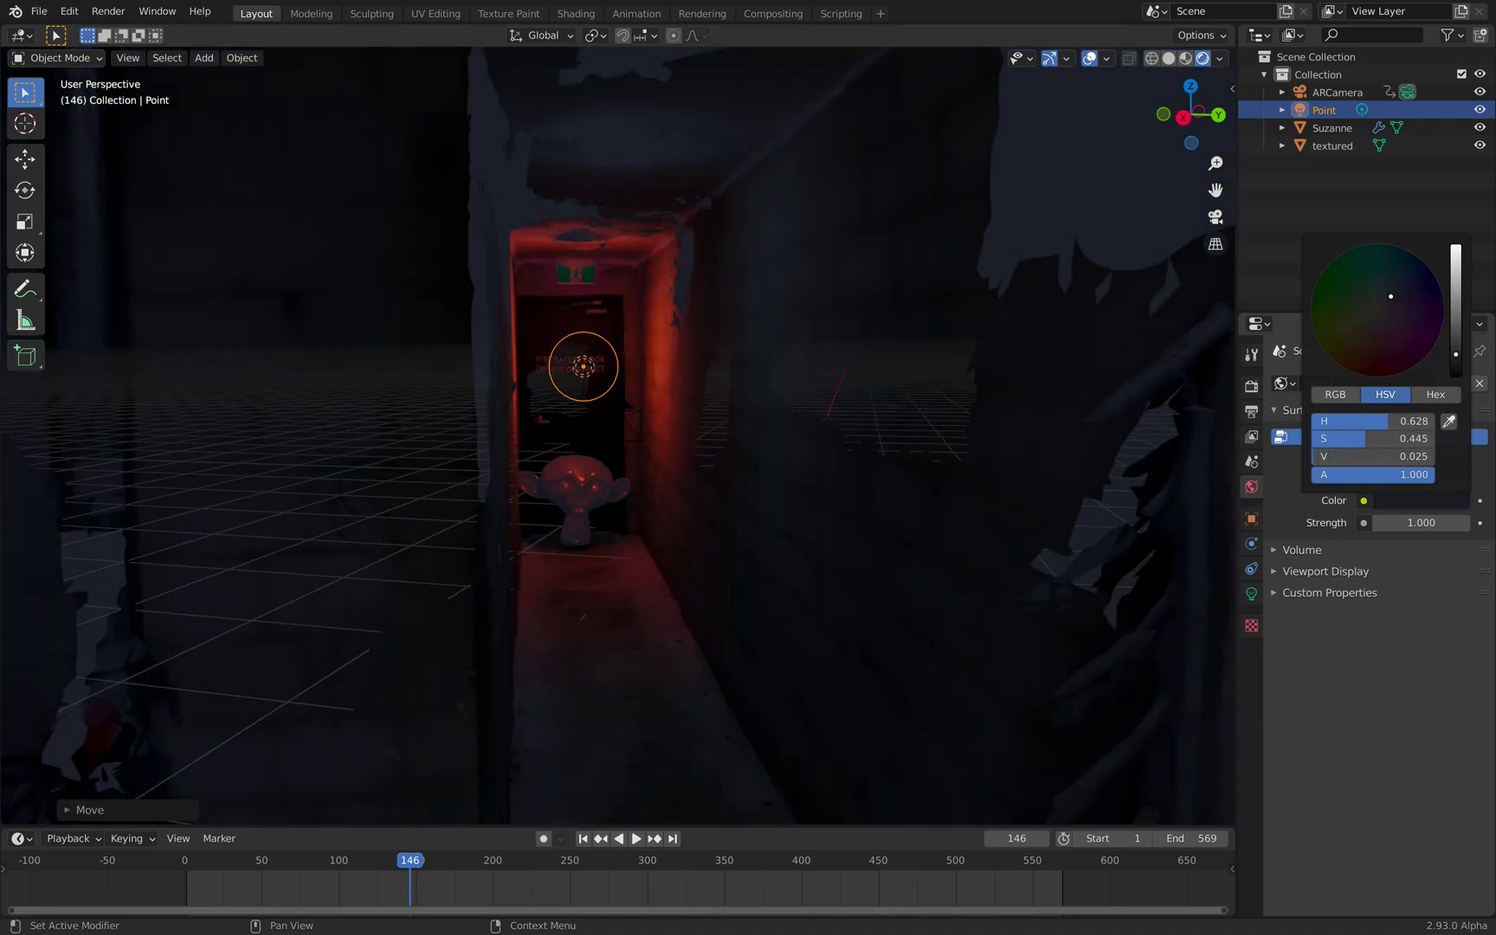
Select the monkey and view the red-lit corridor through the active camera.
{"action": "left_click", "coordinate": [618, 481]}
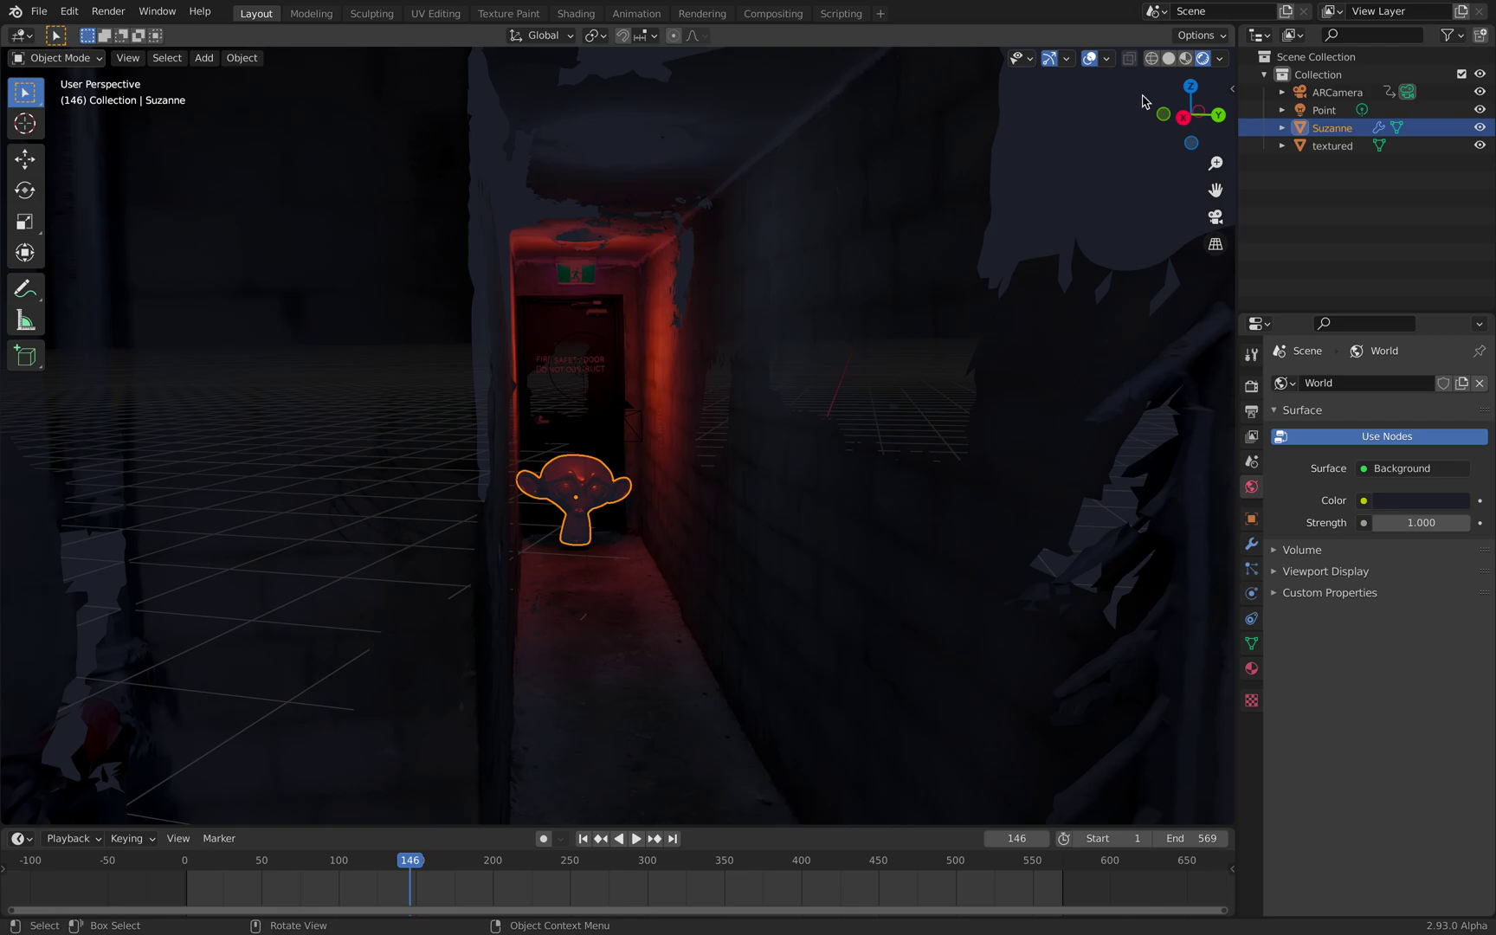
{"action": "middle_click_drag", "start_coordinate": [508, 267], "coordinate": [459, 227]}
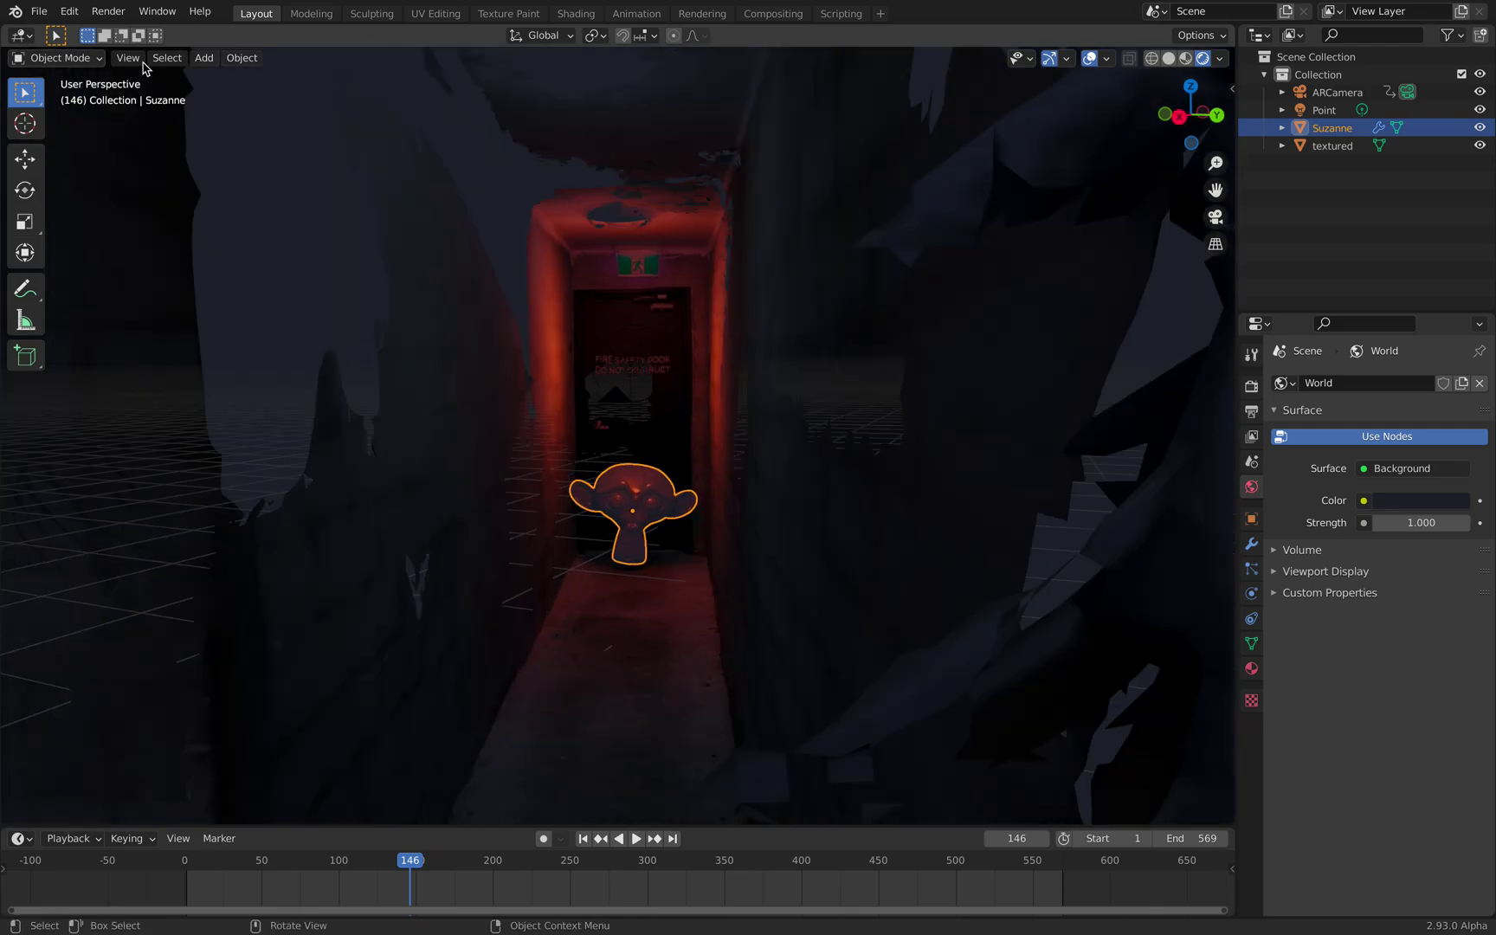
{"action": "left_click", "coordinate": [139, 64]}
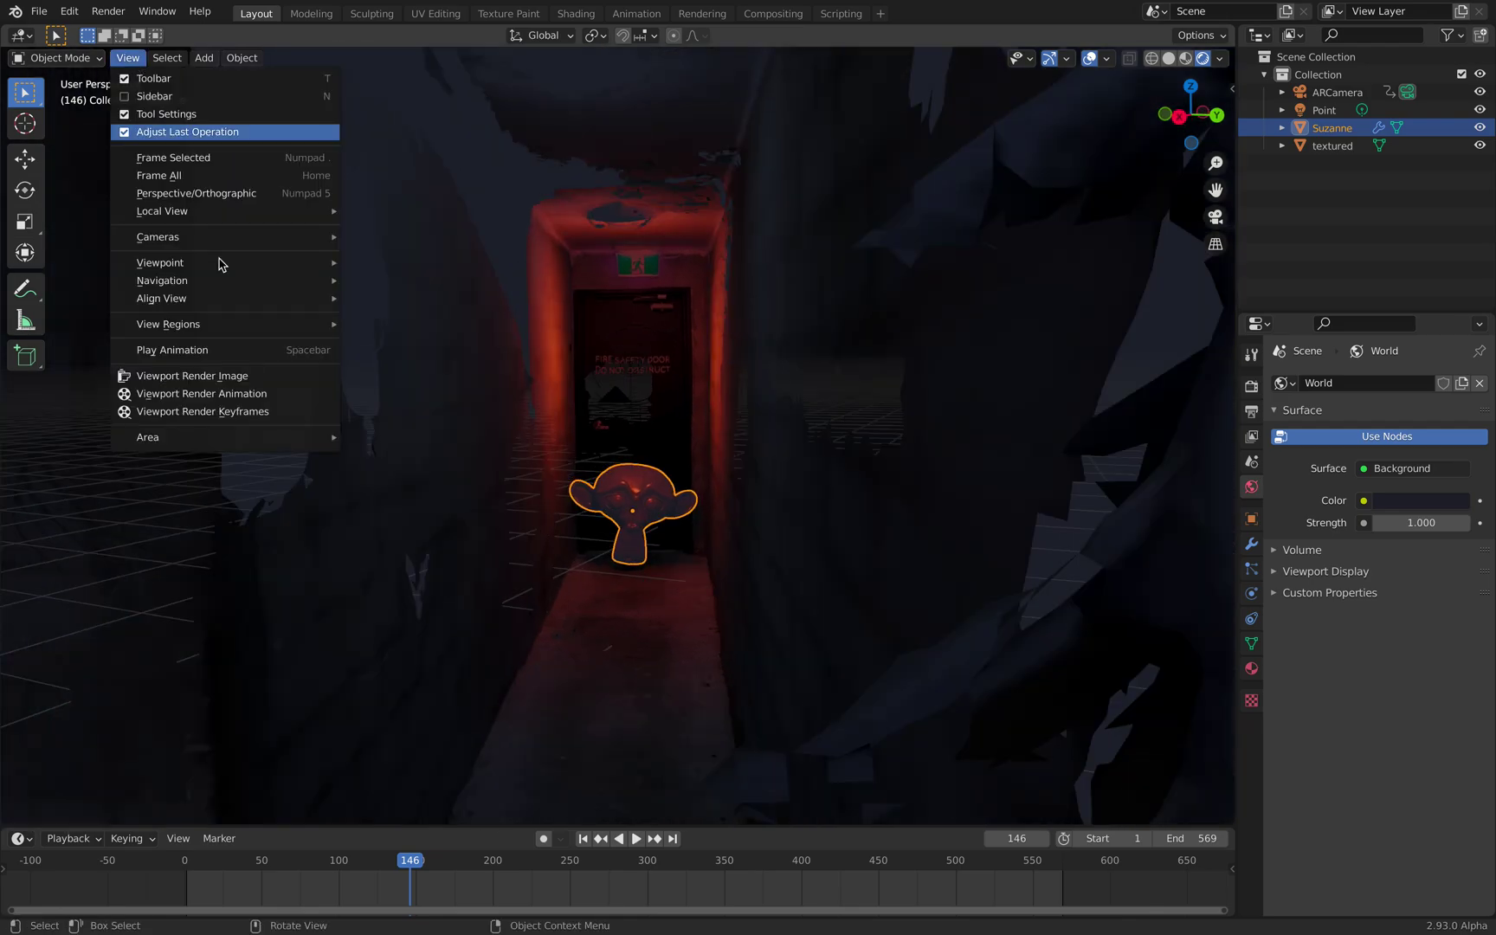
{"action": "mouse_move", "coordinate": [217, 237]}
{"action": "left_click", "coordinate": [407, 254]}
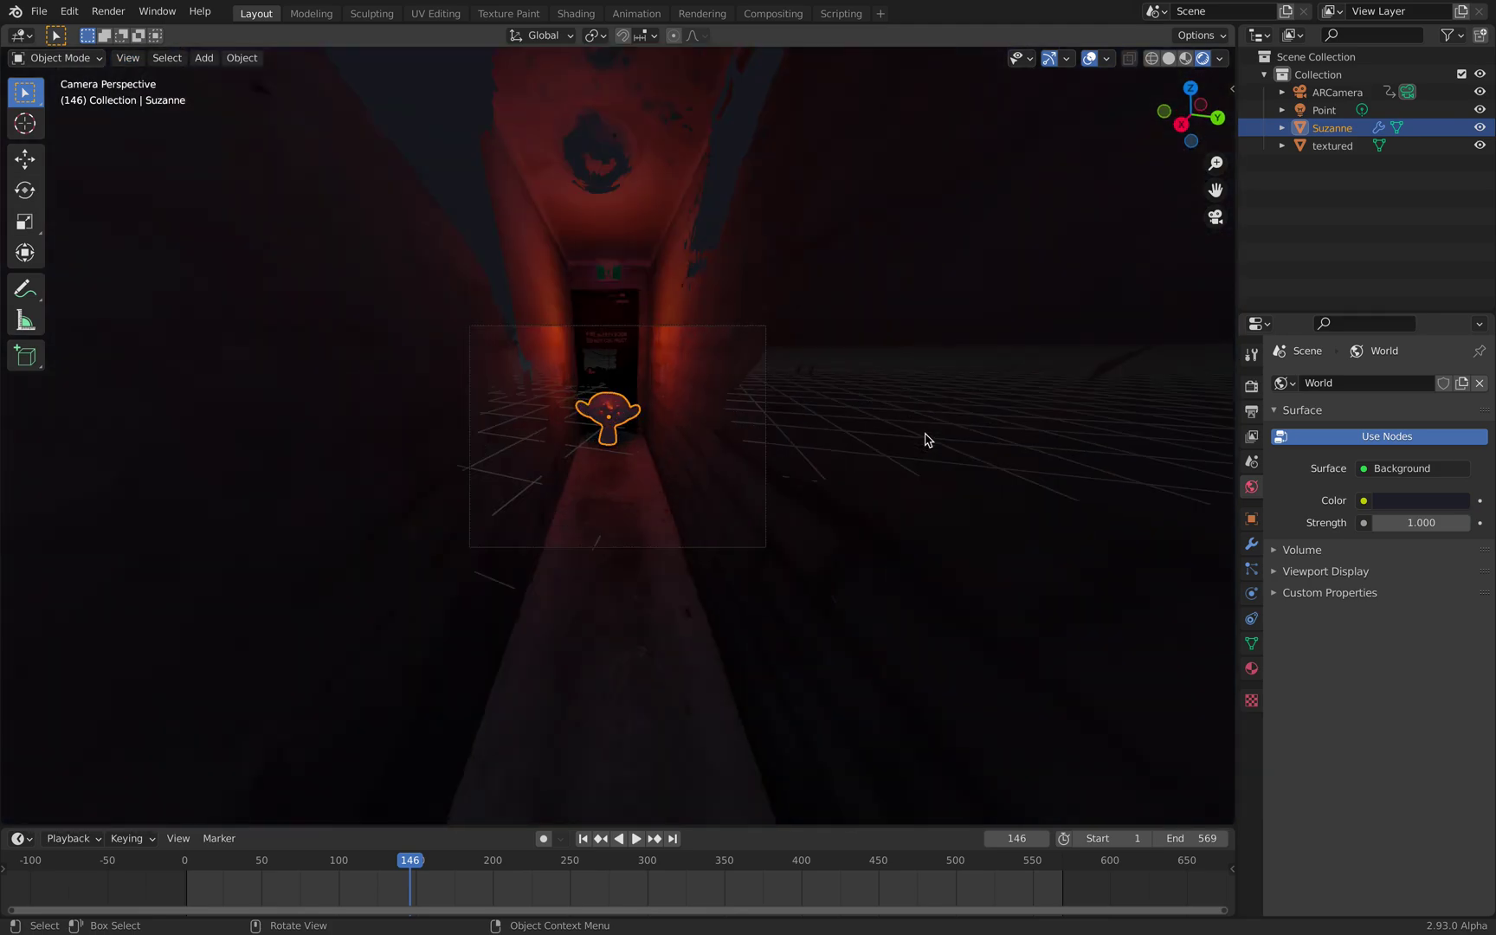
{"action": "scroll", "coordinate": [925, 437], "scroll_direction": "up", "scroll_amount": 5}
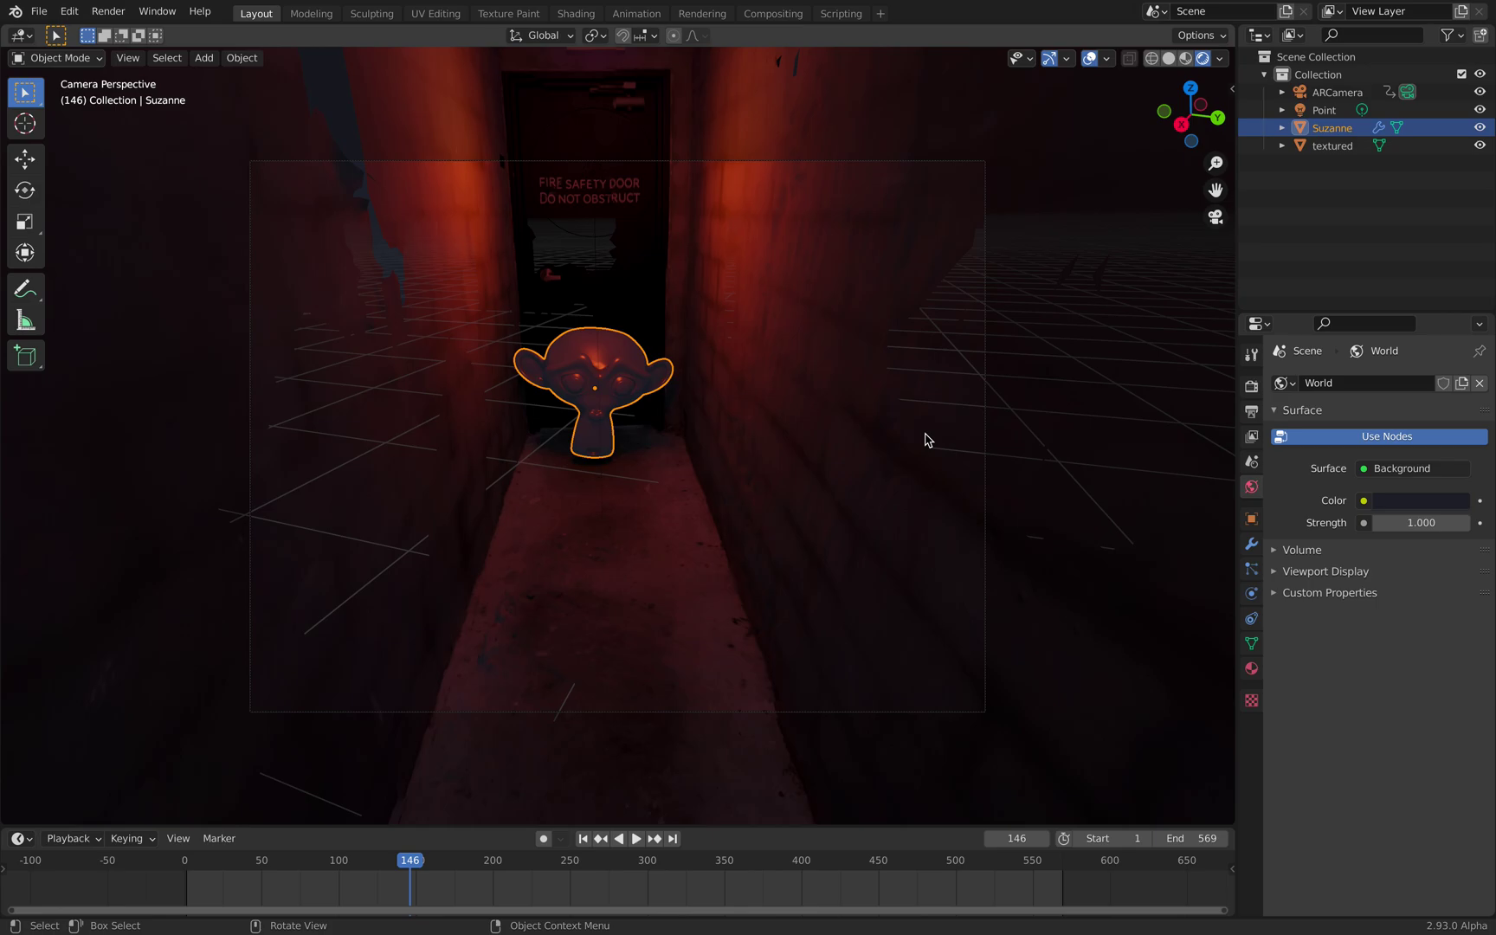
Set the Metallic value of the monkey's material to 0.344.
{"action": "left_click", "coordinate": [1251, 668]}
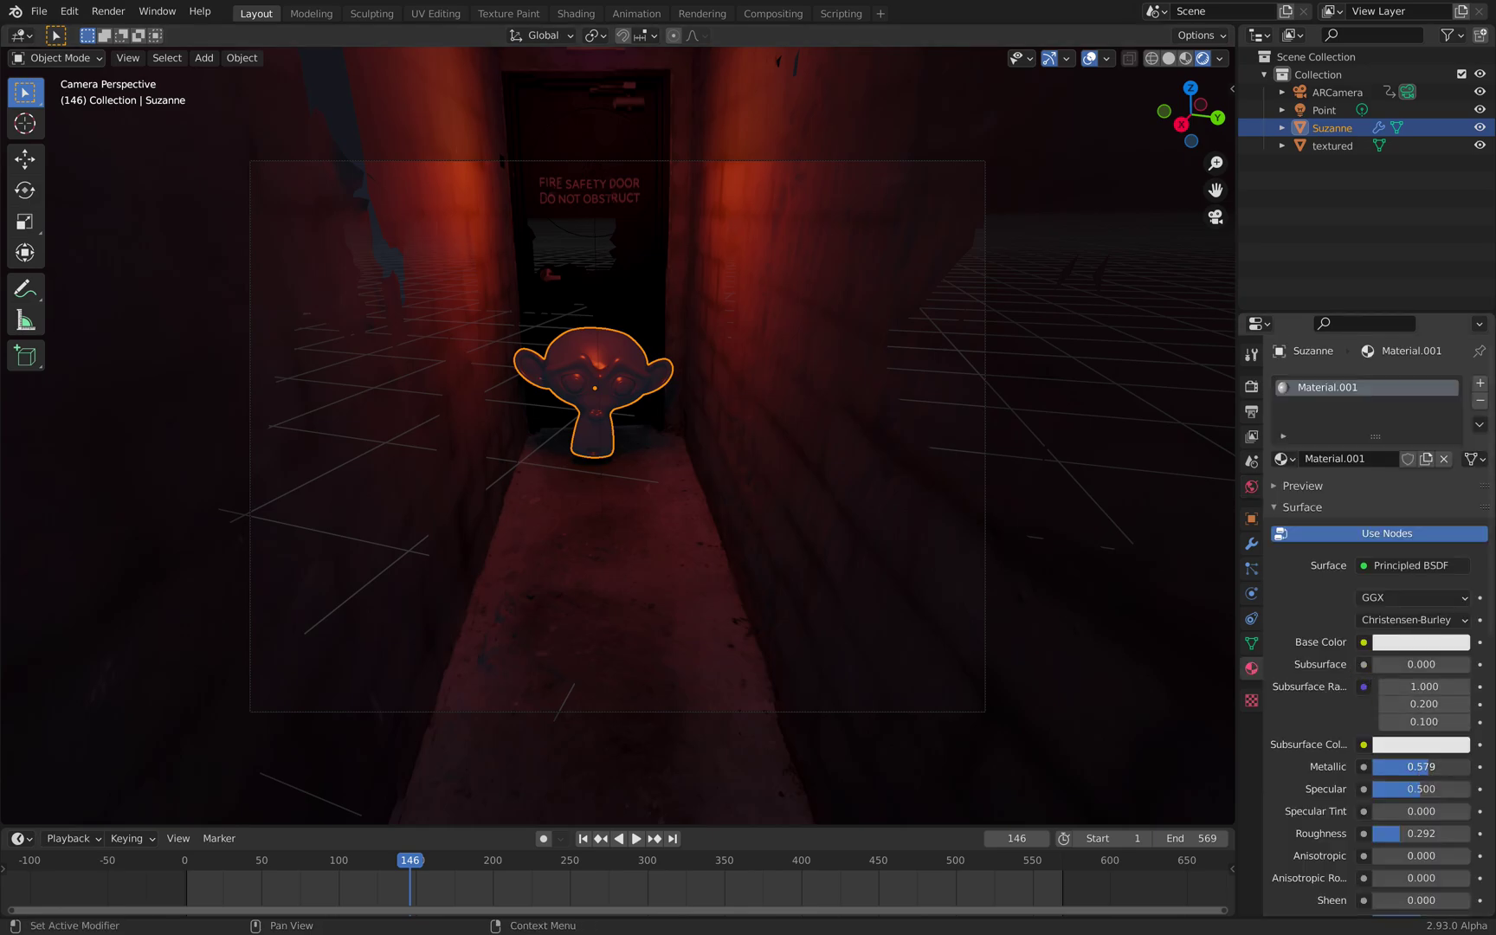
{"action": "left_click_drag", "start_coordinate": [1429, 766], "coordinate": [1407, 768]}
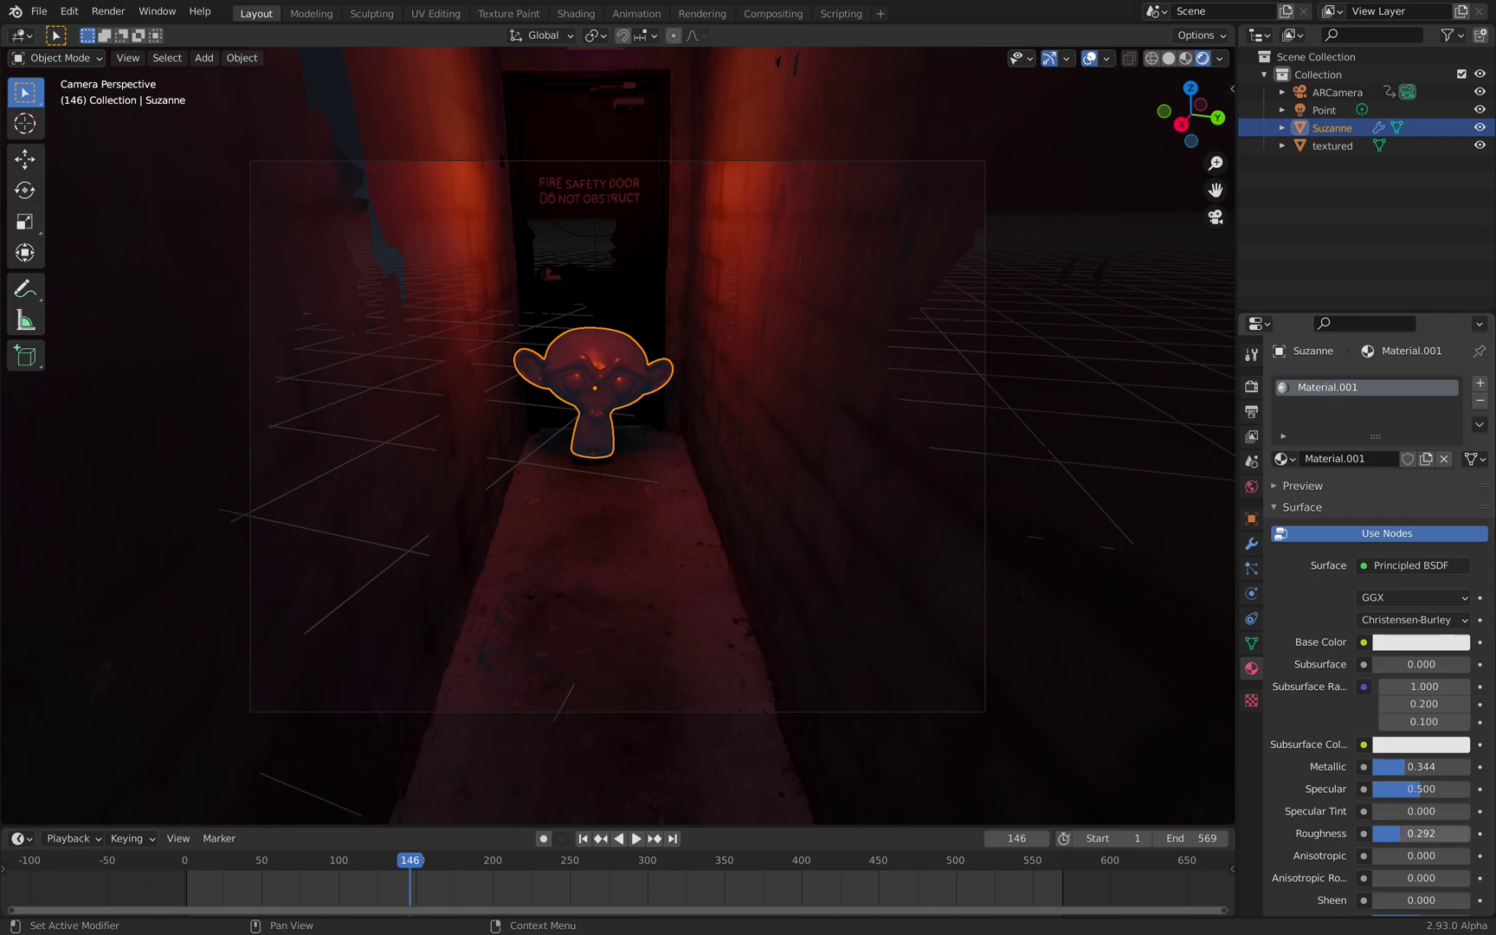
Set the Roughness of the monkey's material to 0.7, and select the scanned stairwell mesh.
{"action": "left_click", "coordinate": [1408, 833]}
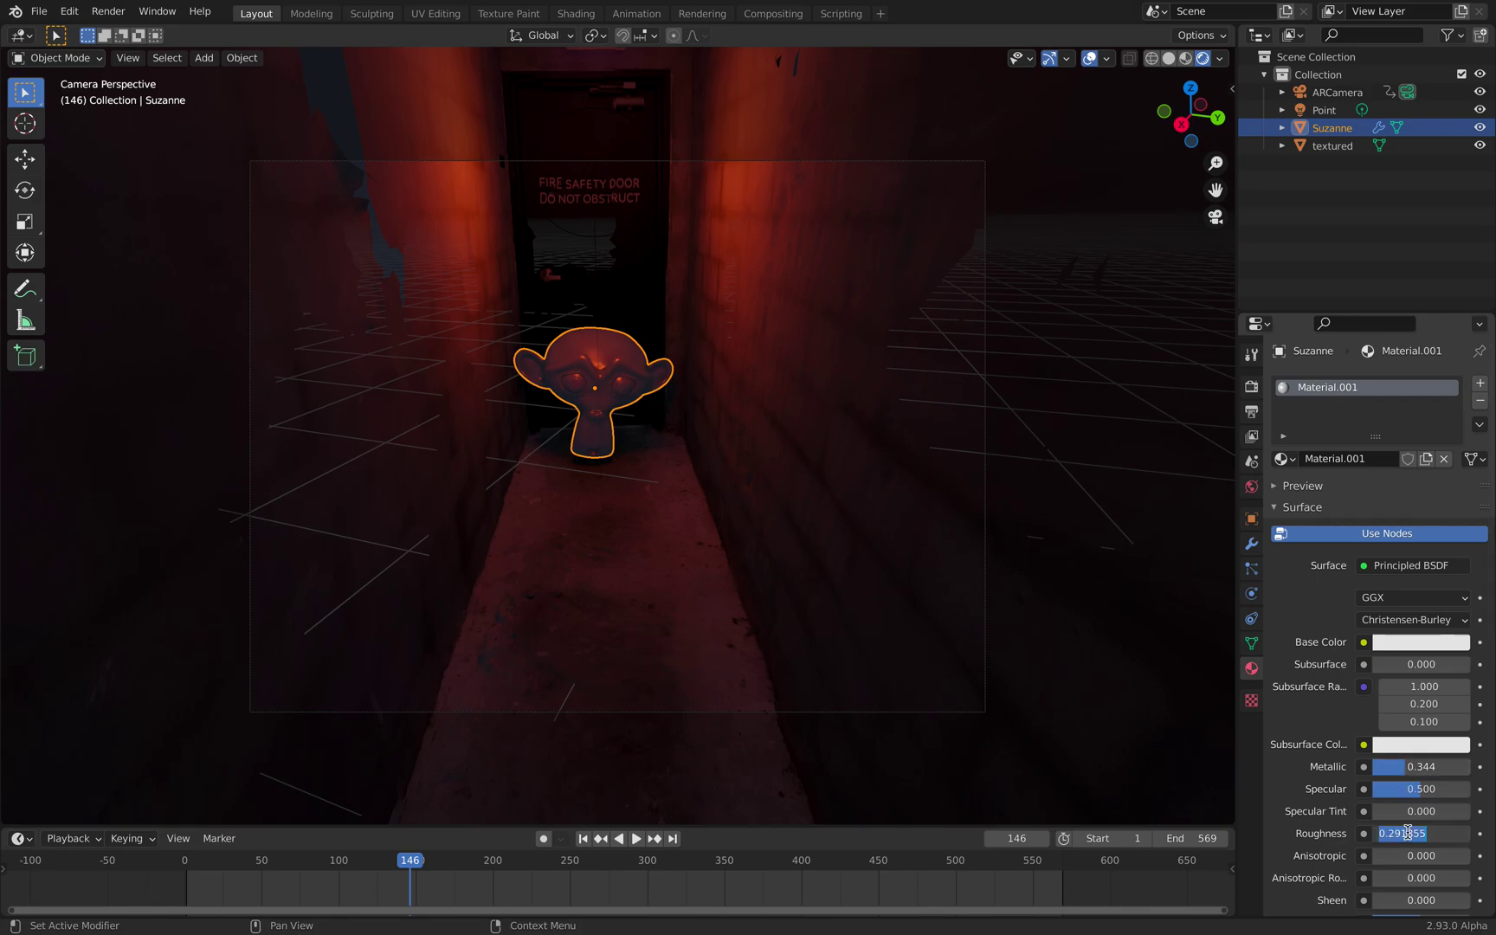
{"action": "type", "text": "0.7"}
{"action": "key", "text": "Return"}
{"action": "left_click", "coordinate": [665, 326]}
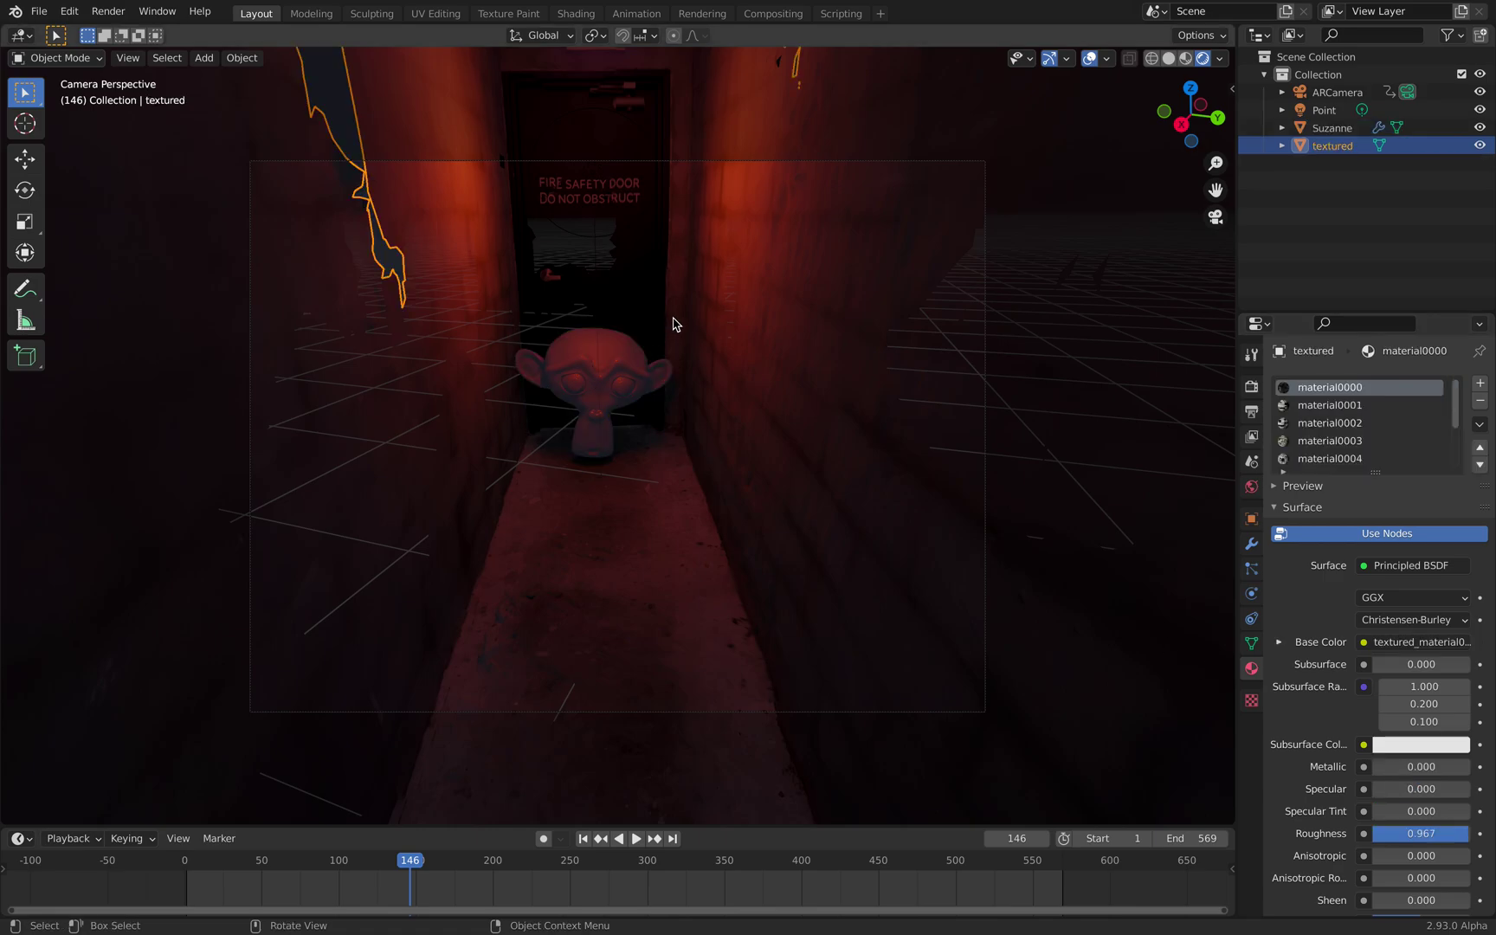
Play the tracked camera animation and scrub ahead to frame 436 to check the lighting on the stairs.
{"action": "key", "text": "space"}
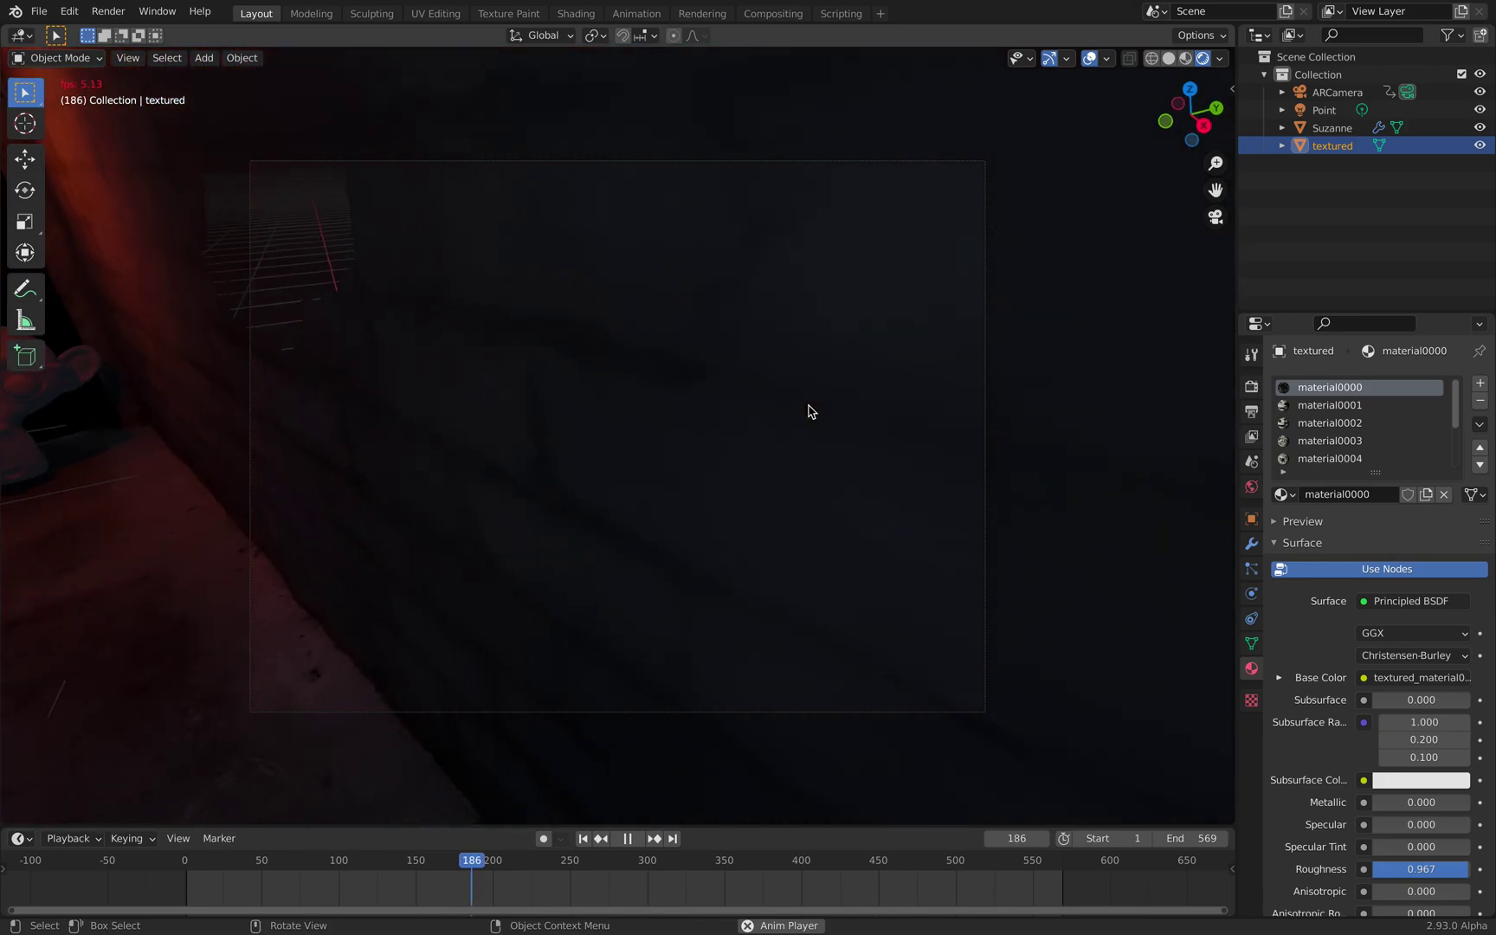
{"action": "key", "text": "space"}
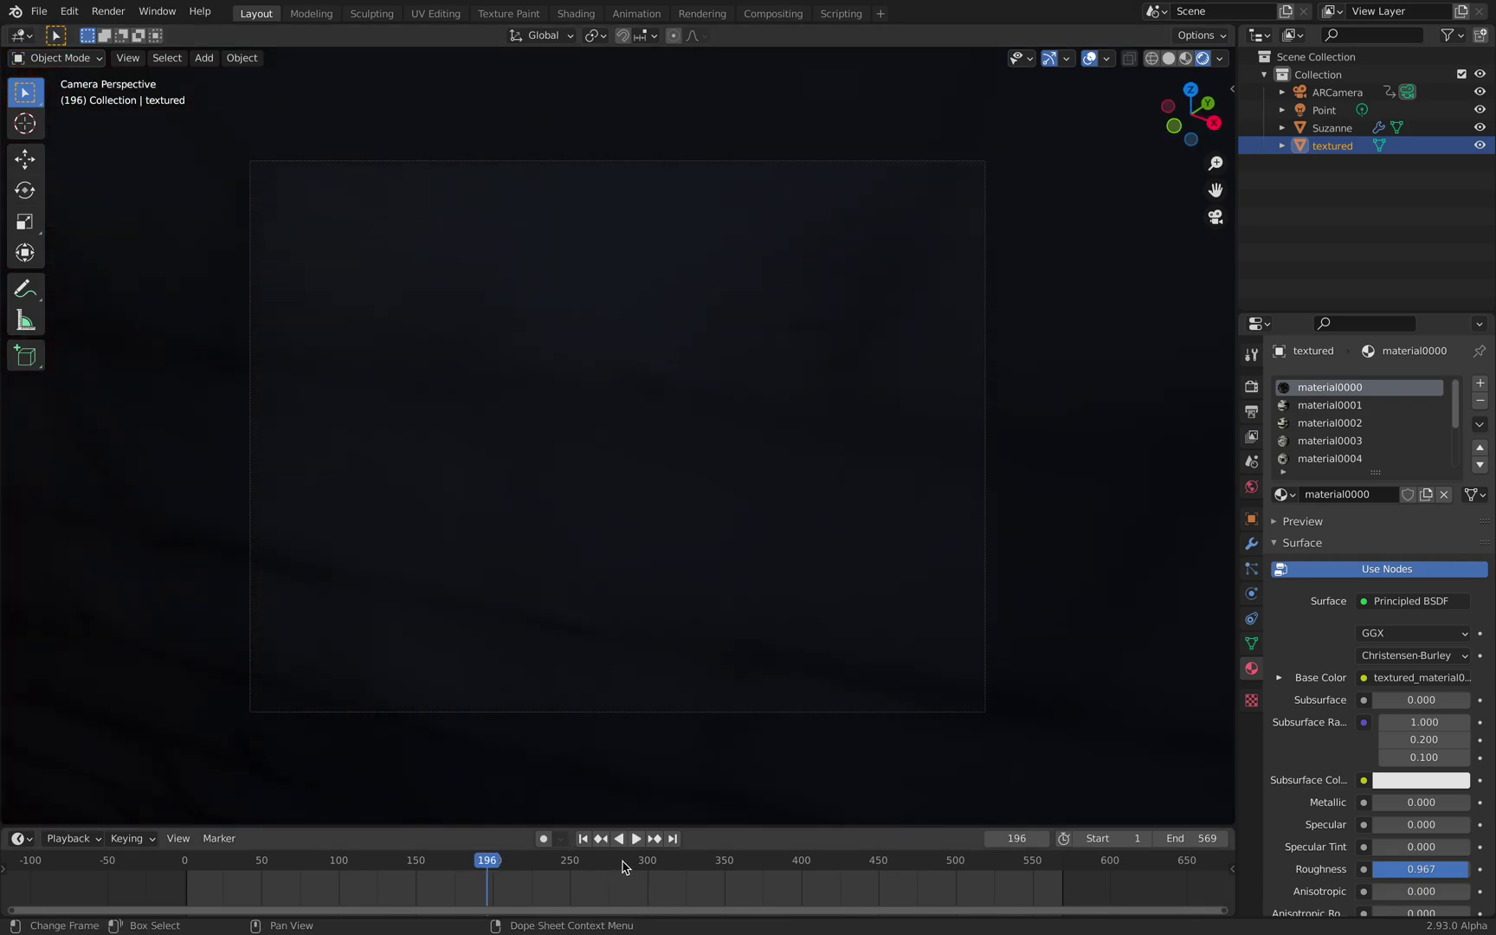
{"action": "left_click_drag", "start_coordinate": [717, 870], "coordinate": [735, 869]}
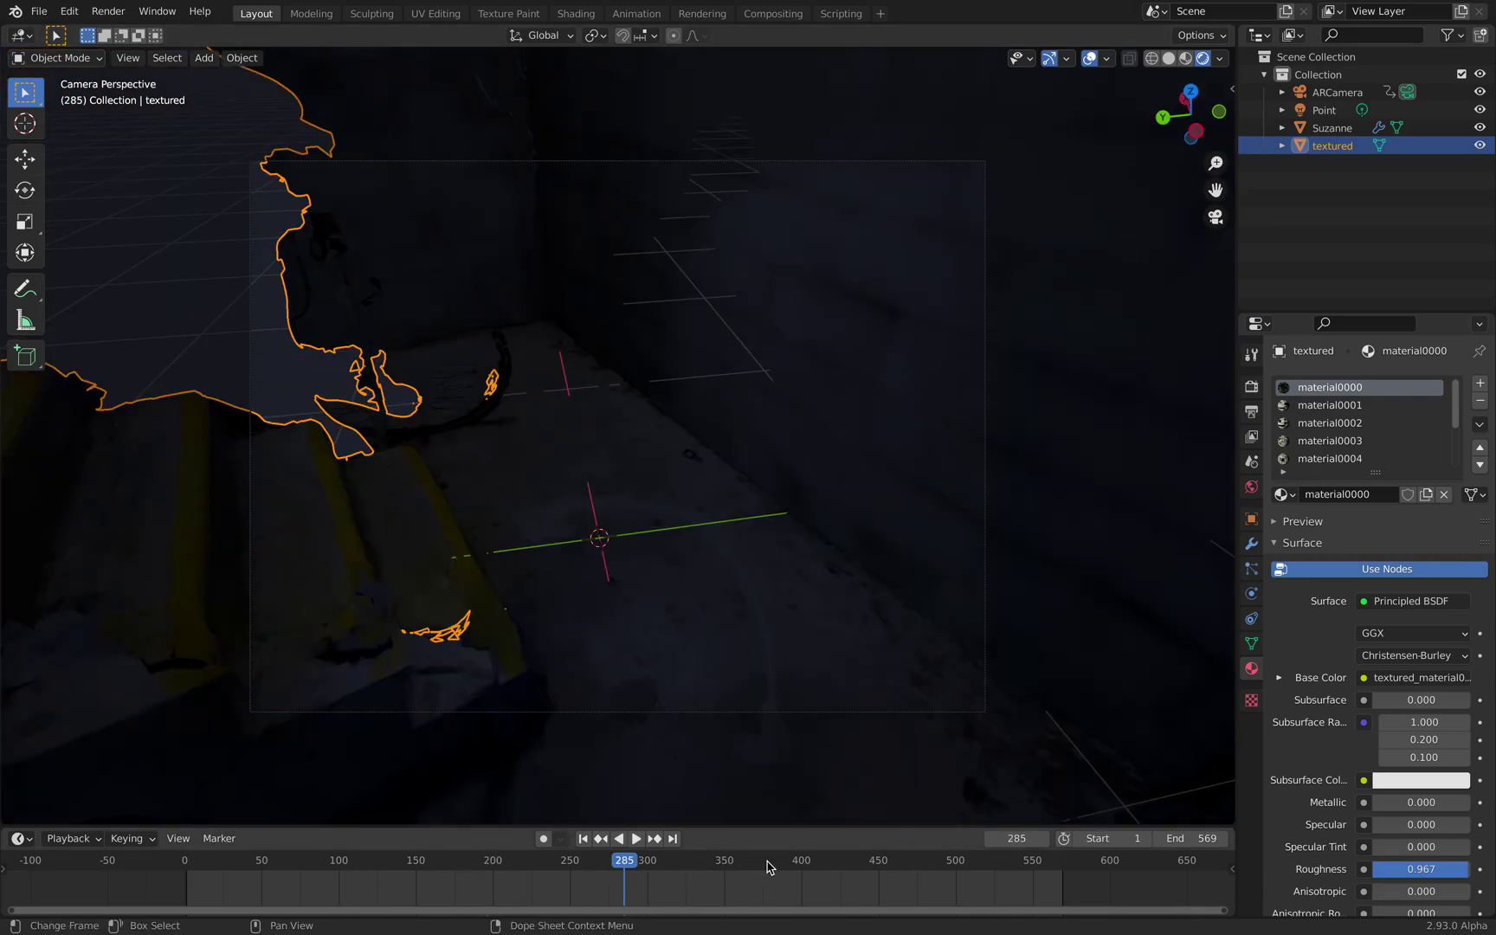
{"action": "key", "text": "Up"}
{"action": "key", "text": "Up"}
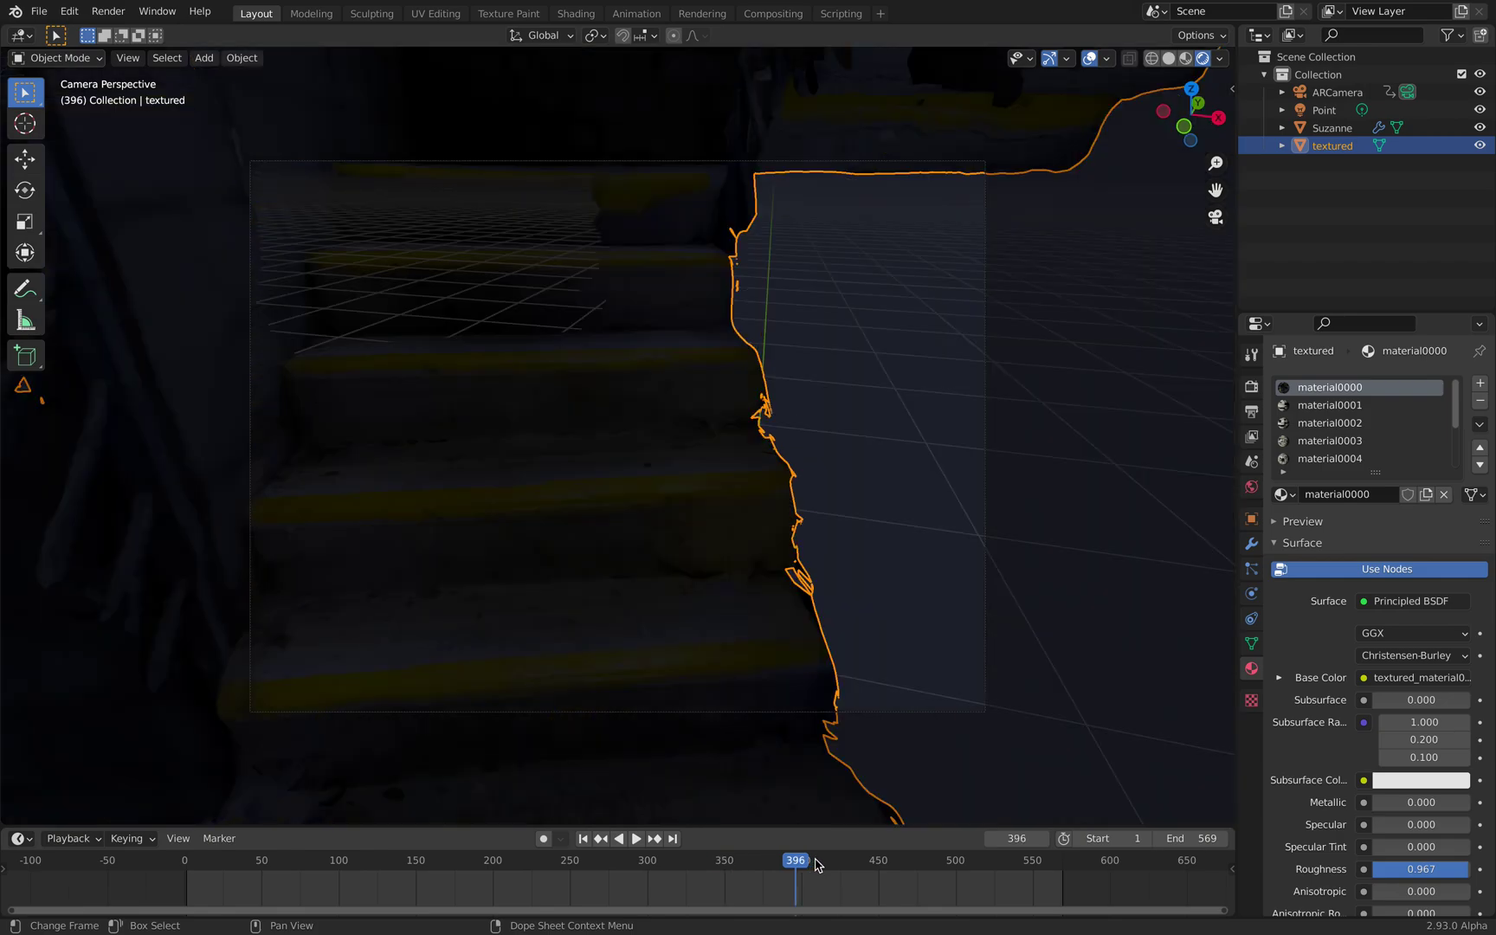
{"action": "left_click_drag", "start_coordinate": [835, 864], "coordinate": [859, 864]}
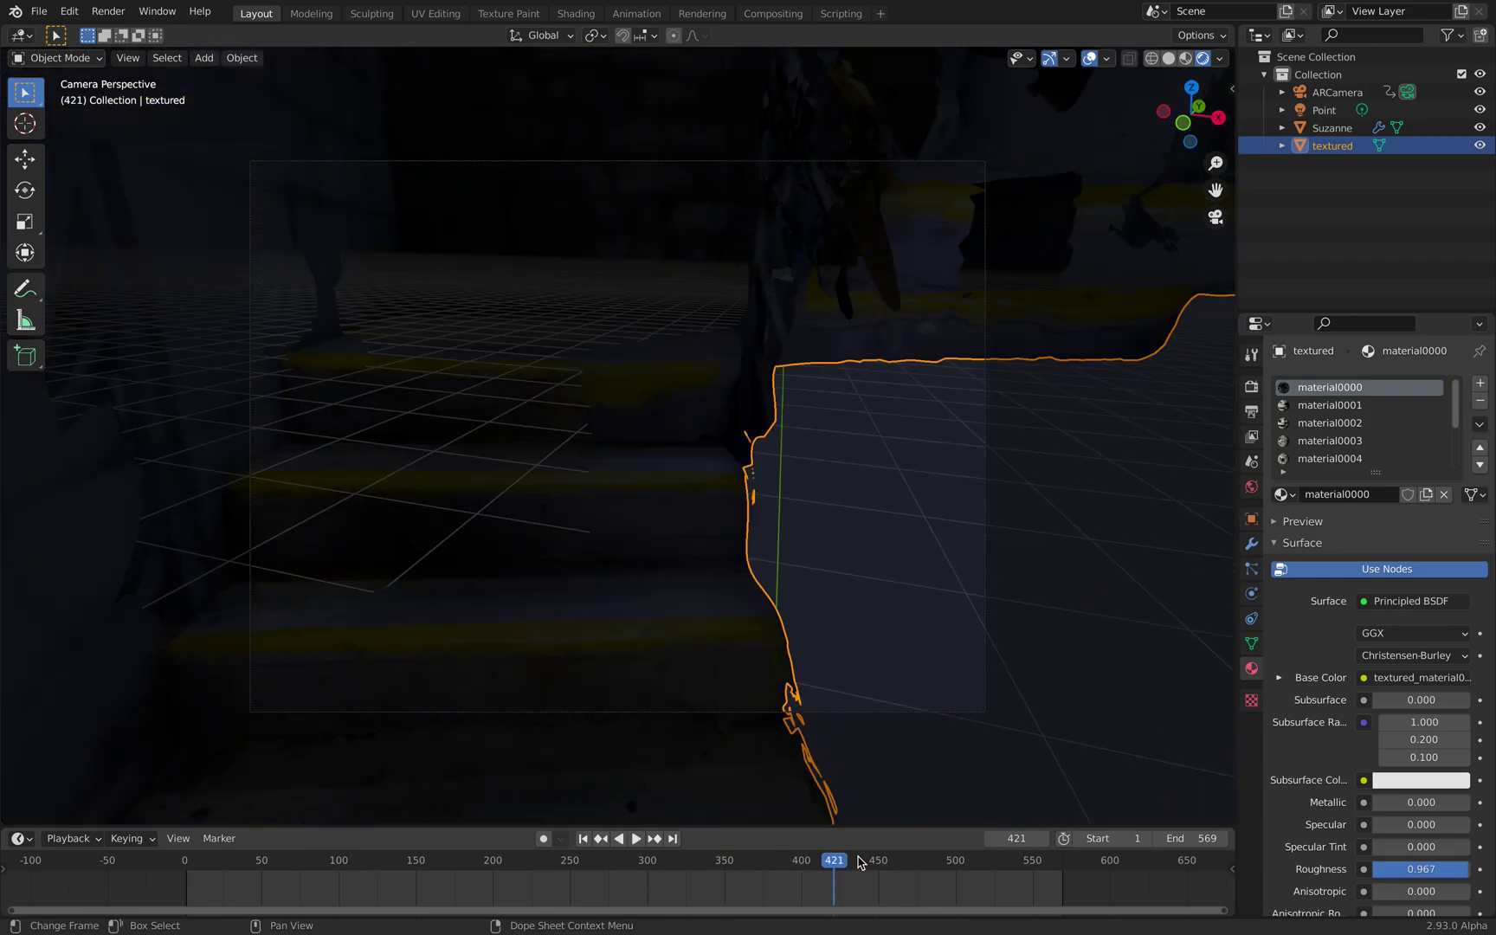
{"action": "left_click", "coordinate": [858, 863]}
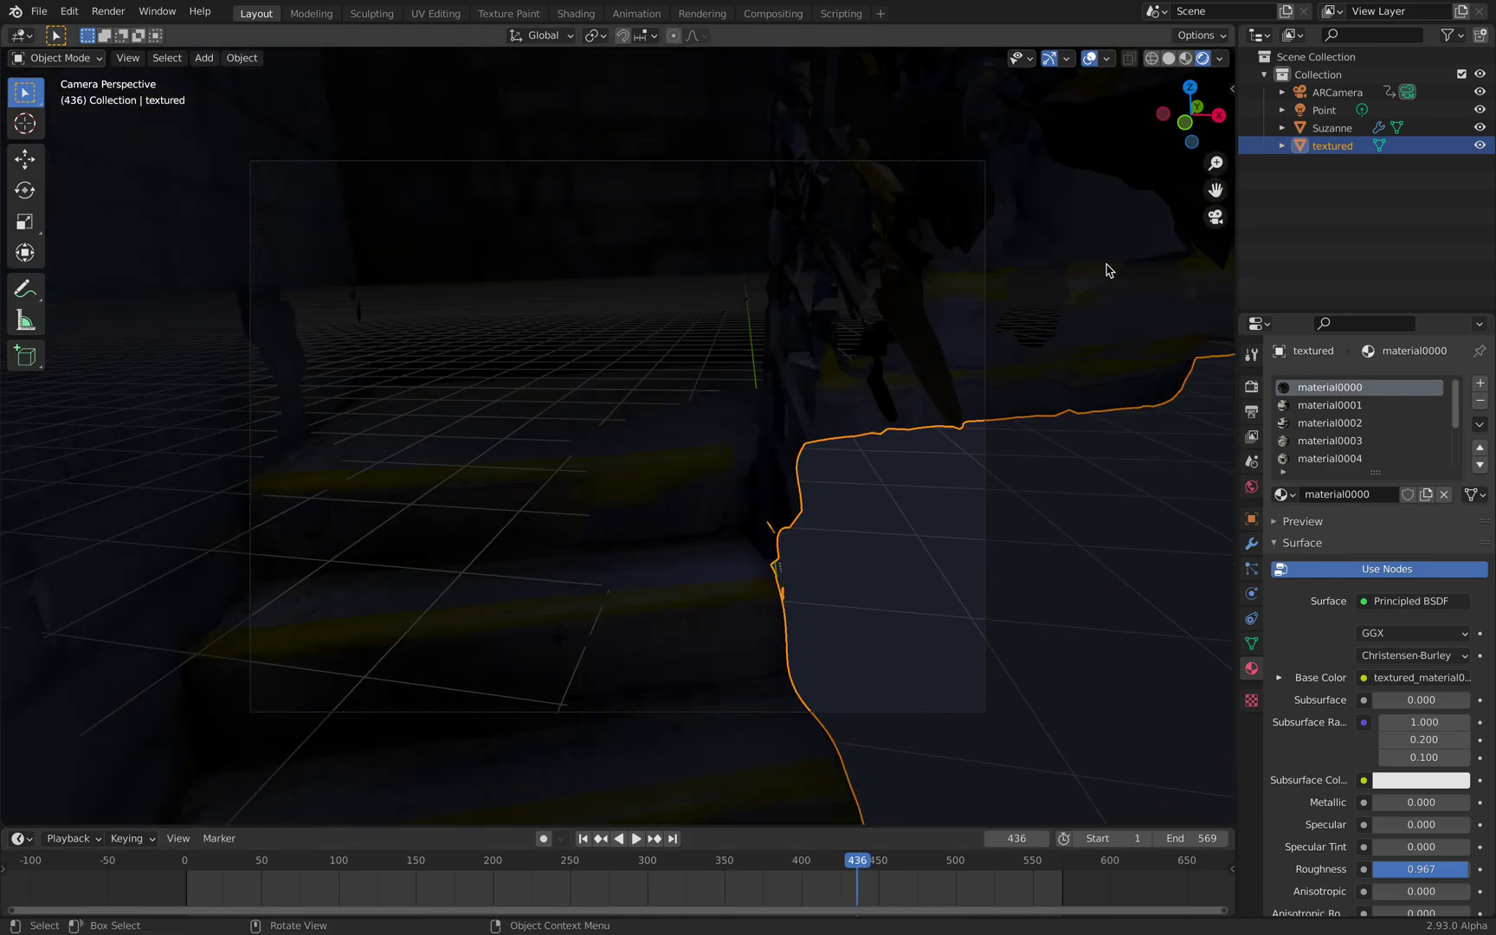
Brighten the world background colour from nearly black to a muted greyish blue.
{"action": "left_click", "coordinate": [1251, 487]}
{"action": "left_click", "coordinate": [1427, 504]}
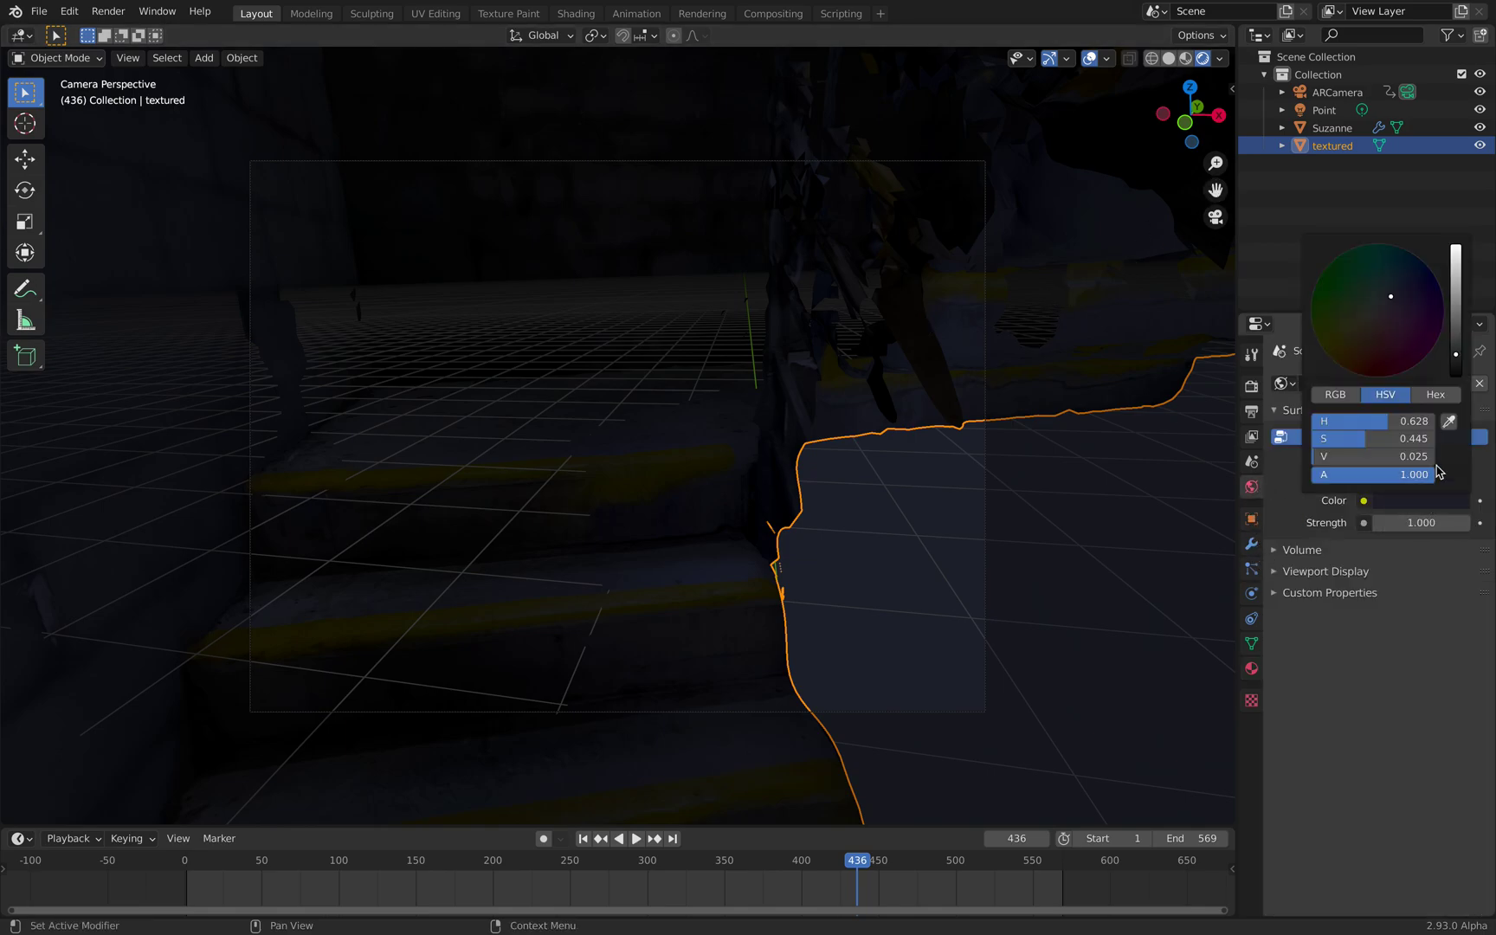
{"action": "left_click_drag", "start_coordinate": [1456, 320], "coordinate": [1456, 317]}
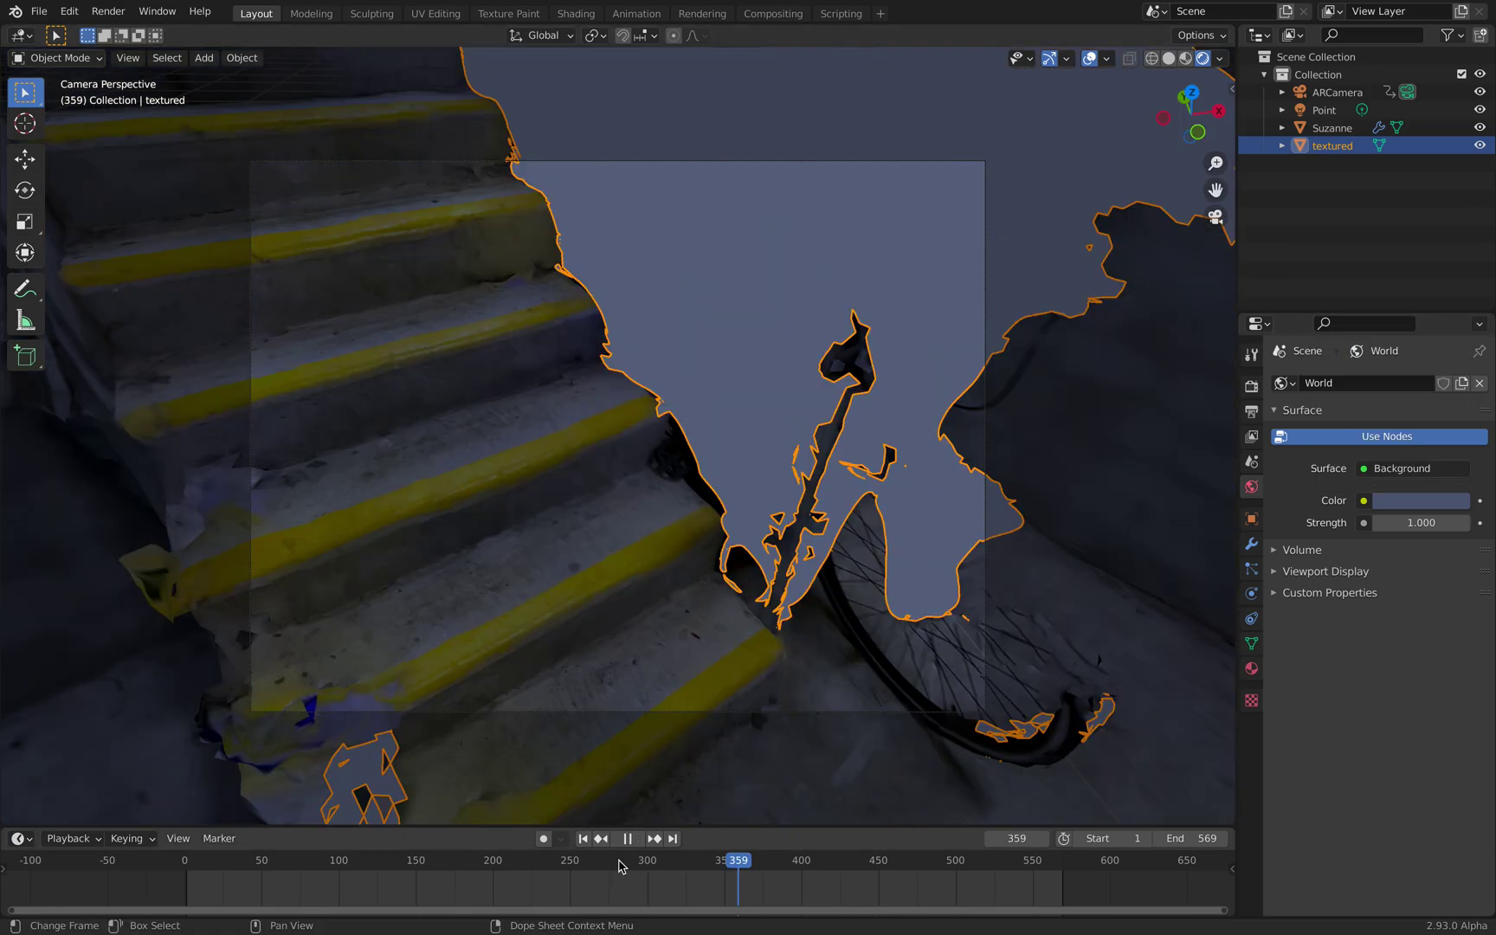
Go back to frame 134 and raise the Subsurface value of the monkey's material to 0.498.
{"action": "left_click_drag", "start_coordinate": [620, 866], "coordinate": [390, 865]}
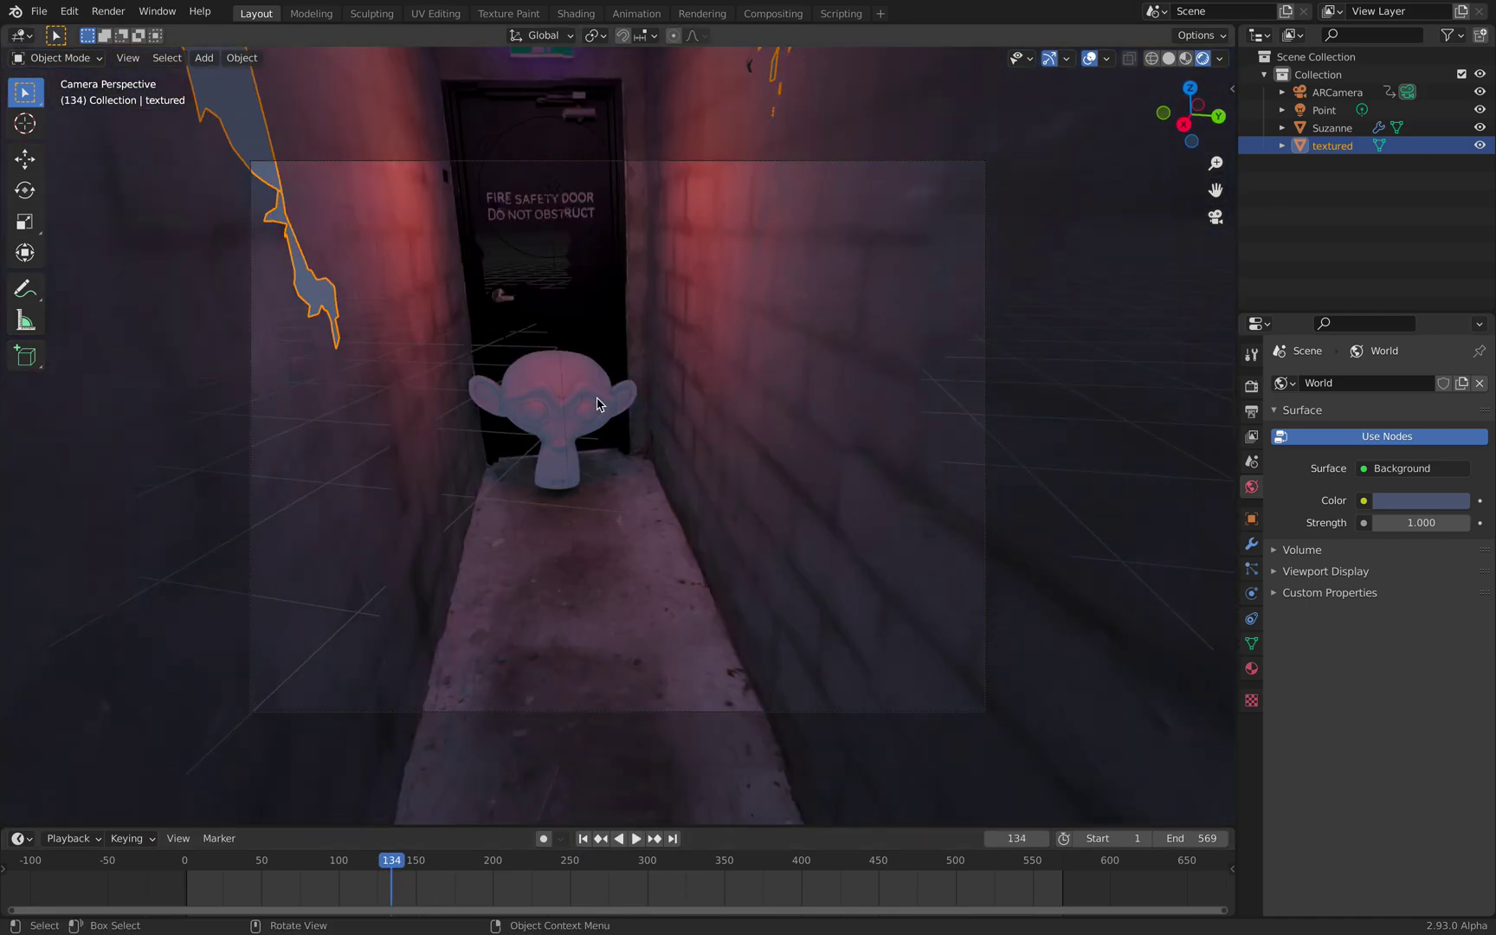
{"action": "left_click", "coordinate": [597, 404]}
{"action": "left_click", "coordinate": [1252, 668]}
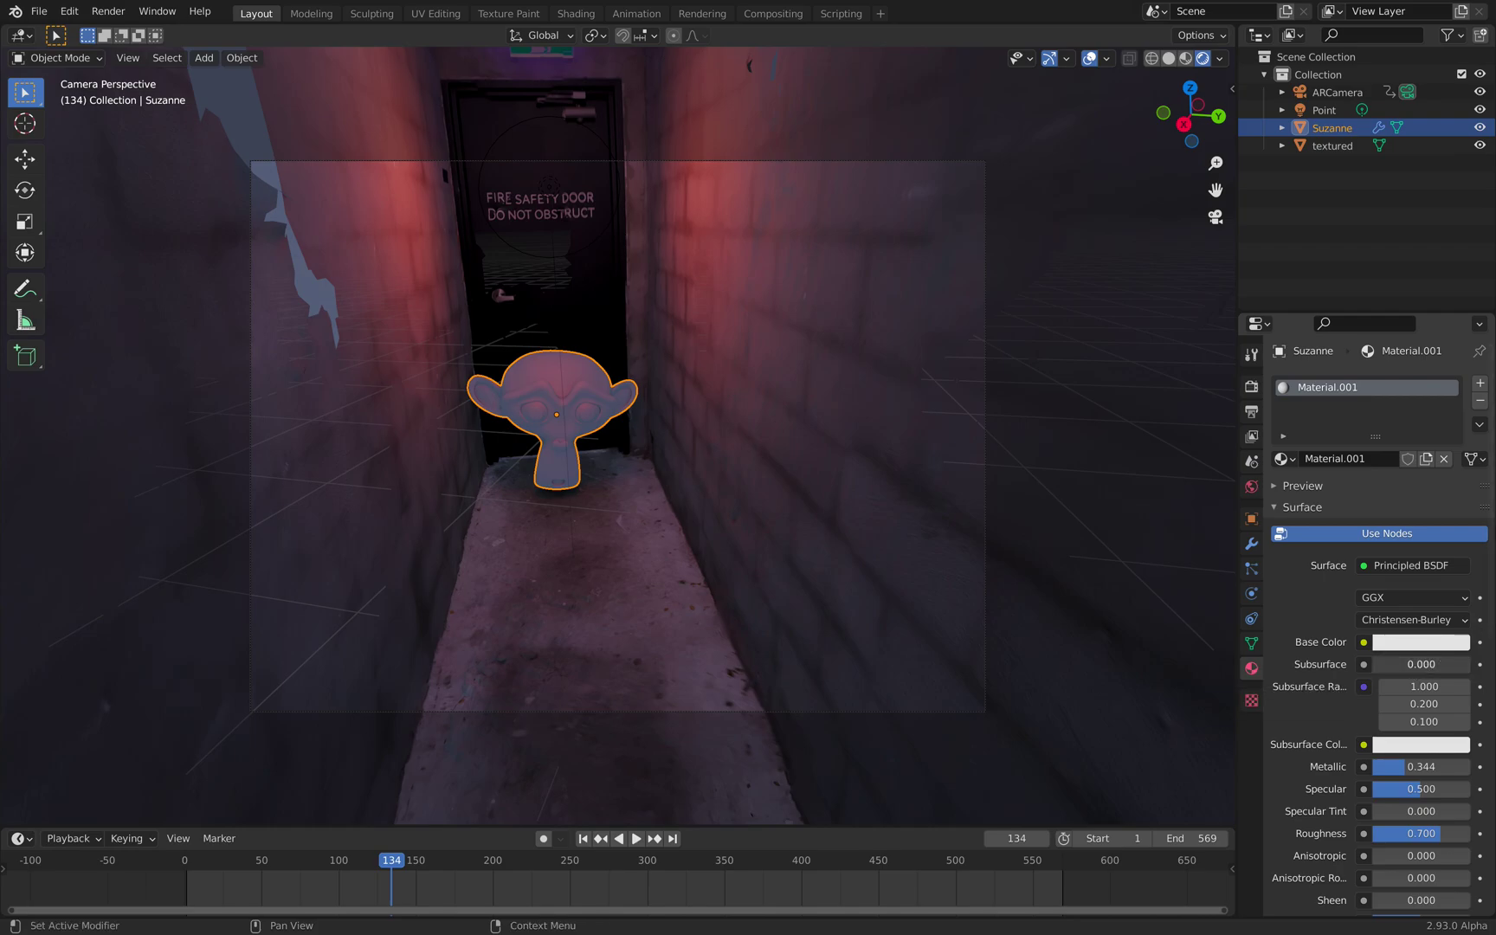
{"action": "left_click_drag", "start_coordinate": [1427, 667], "coordinate": [1433, 667]}
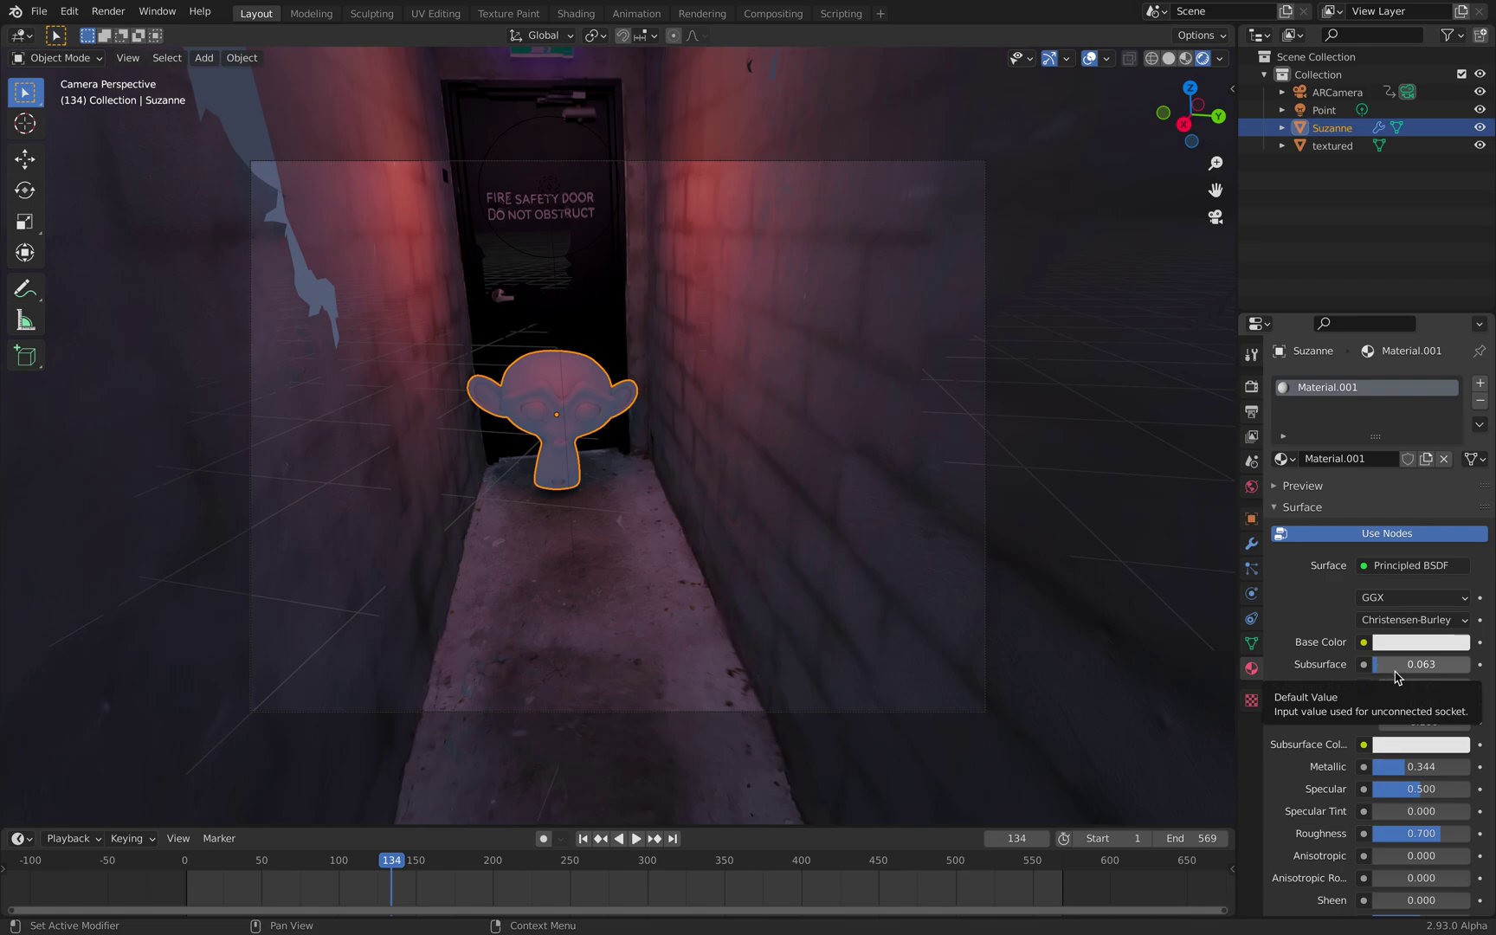
{"action": "left_click_drag", "start_coordinate": [1396, 675], "coordinate": [1423, 670]}
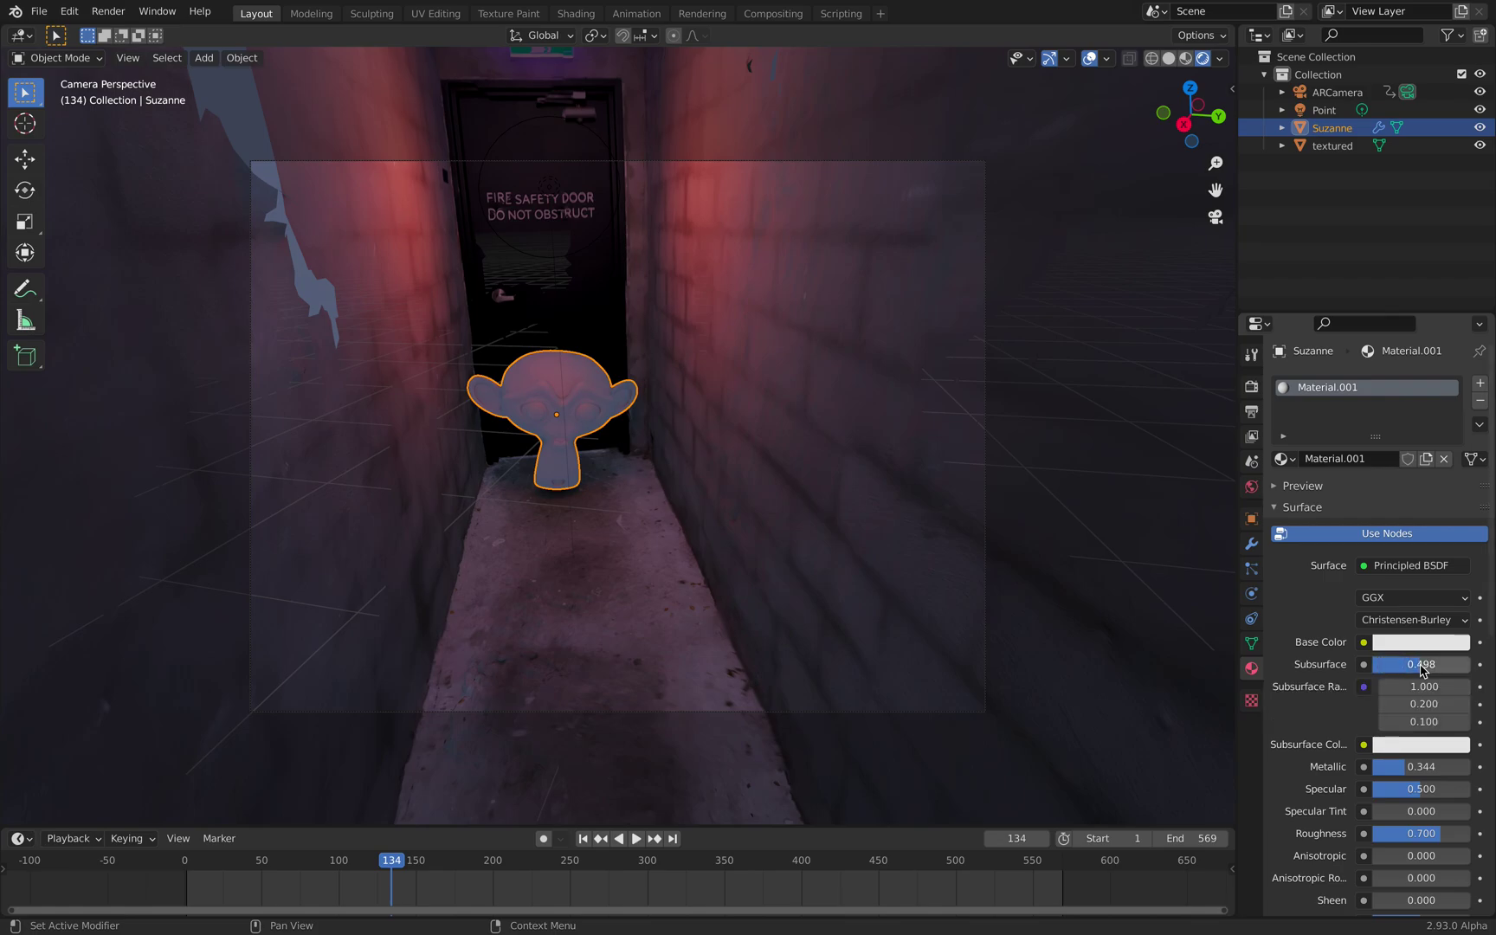
{"action": "left_click", "coordinate": [1390, 668]}
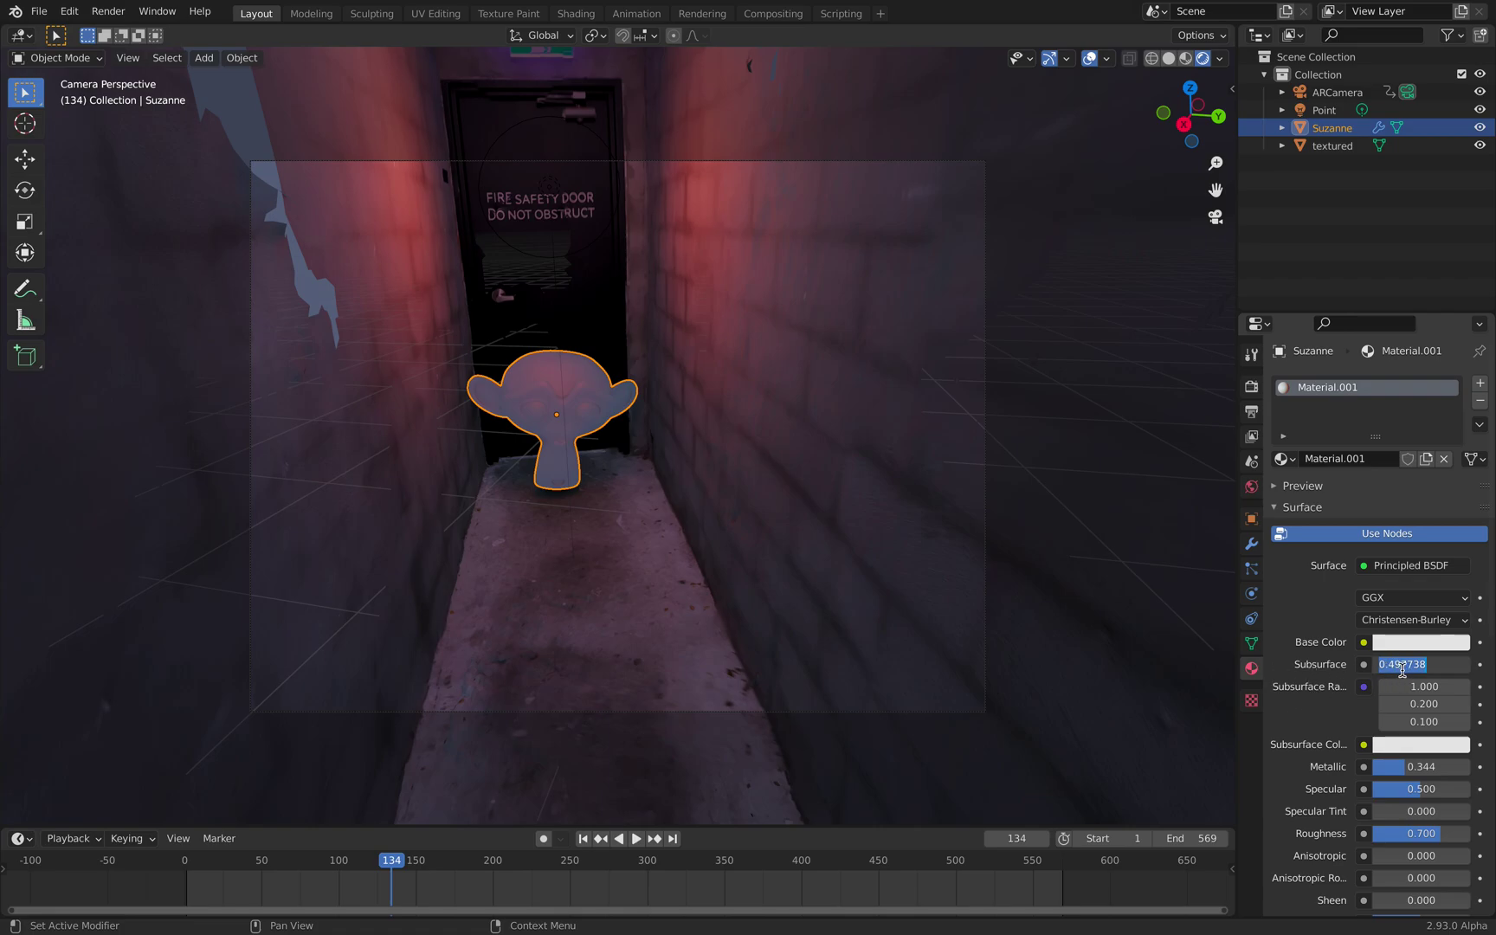
Change the Base Color of the monkey's material to purple and scrub the animation to frame 120.
{"action": "key", "text": "Return"}
{"action": "left_click", "coordinate": [1406, 644]}
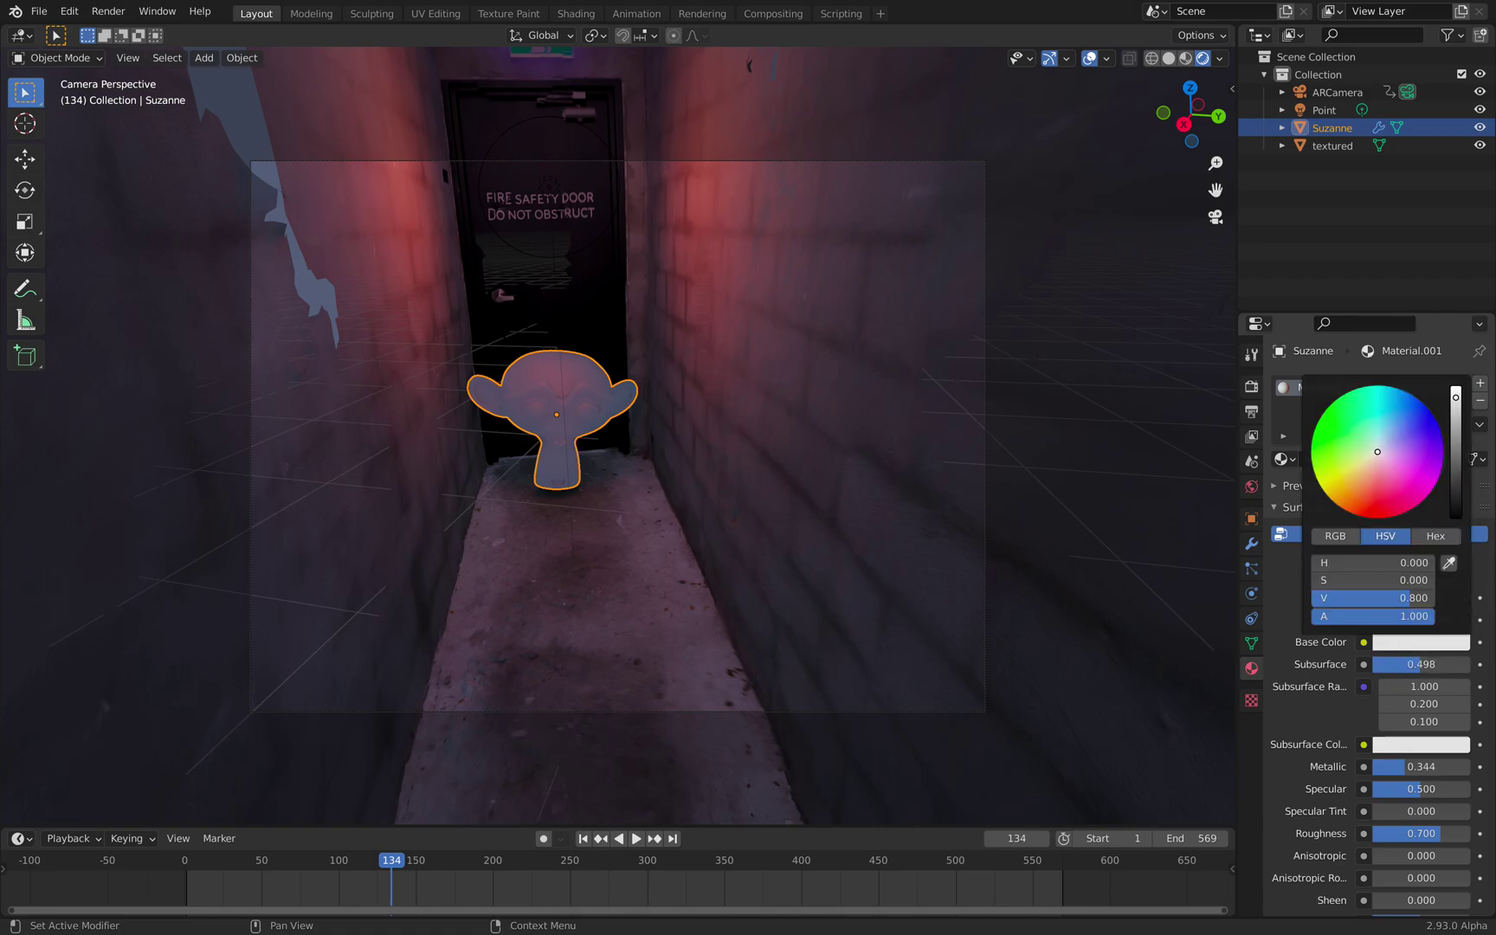
{"action": "left_click_drag", "start_coordinate": [1378, 451], "coordinate": [1422, 451]}
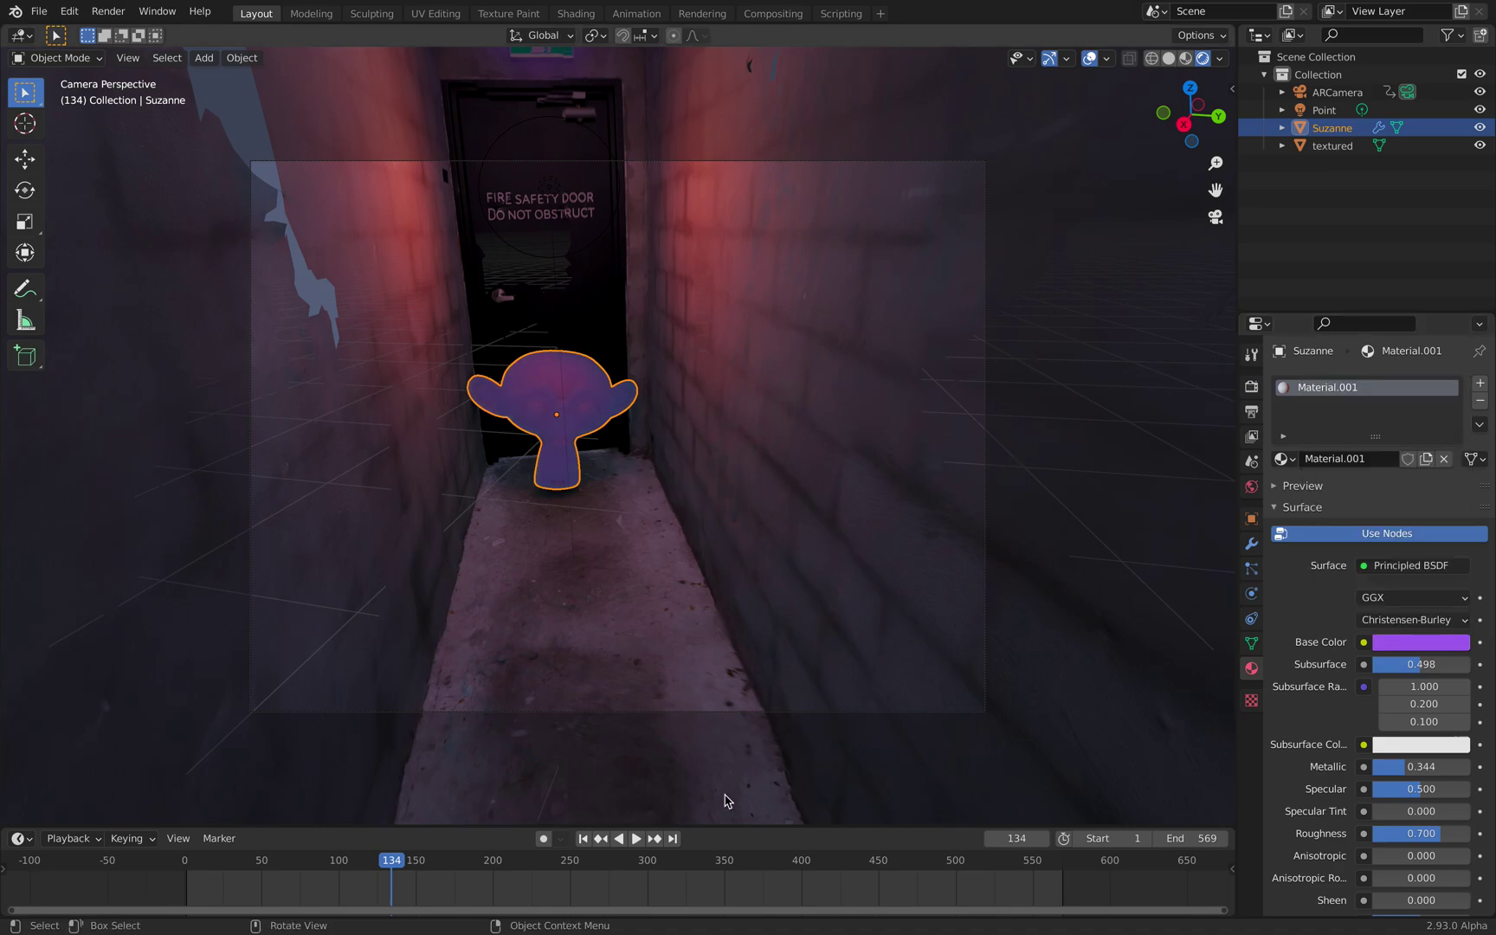
{"action": "left_click_drag", "start_coordinate": [425, 859], "coordinate": [401, 860]}
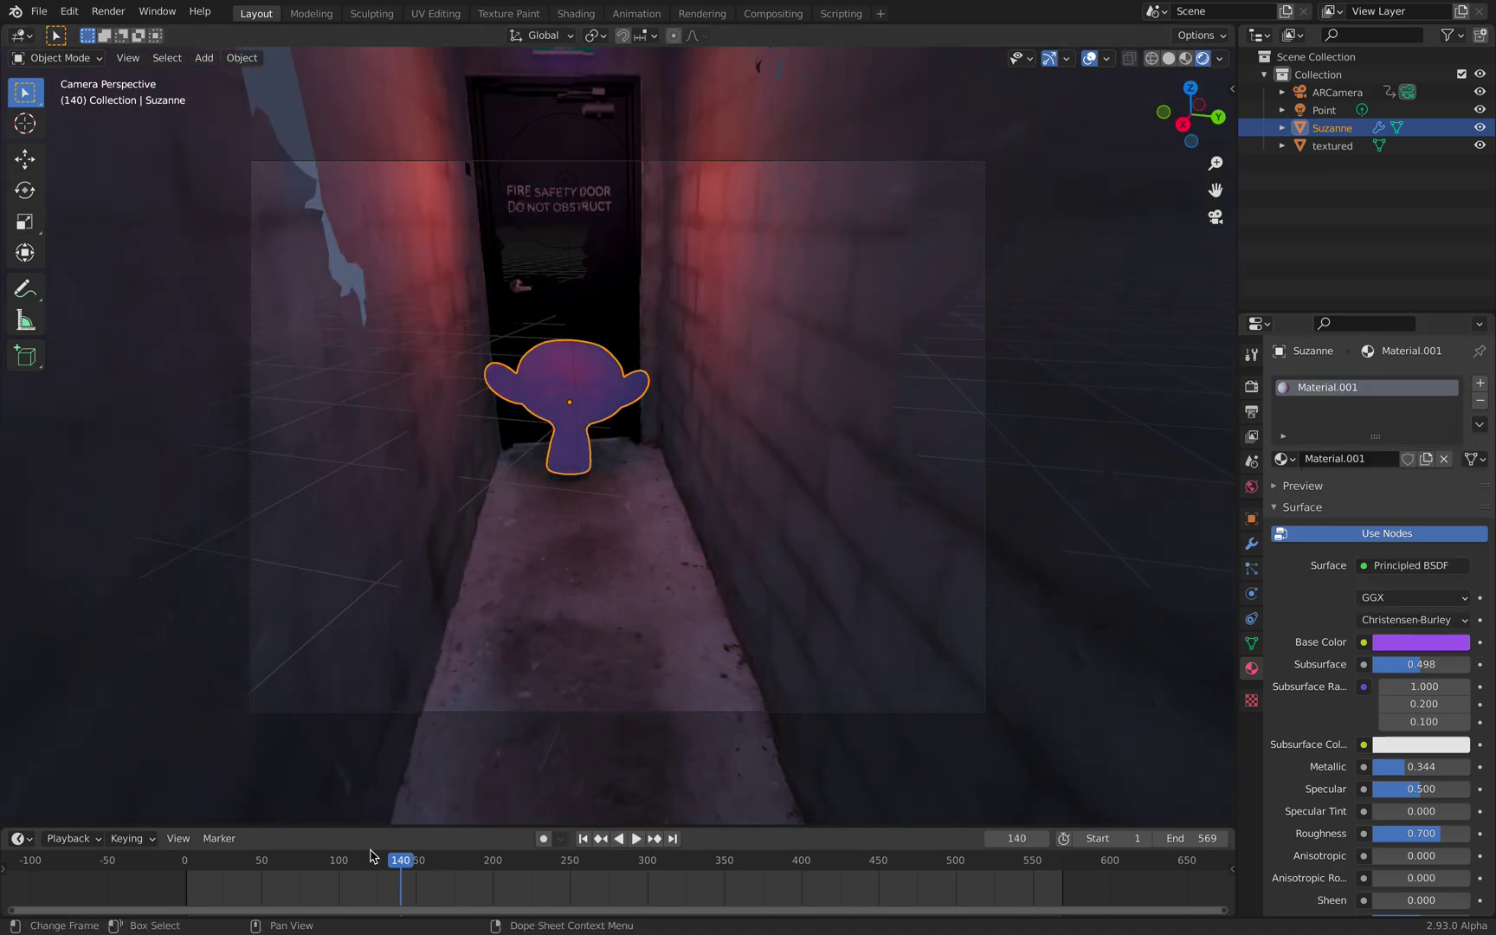
{"action": "left_click", "coordinate": [370, 860]}
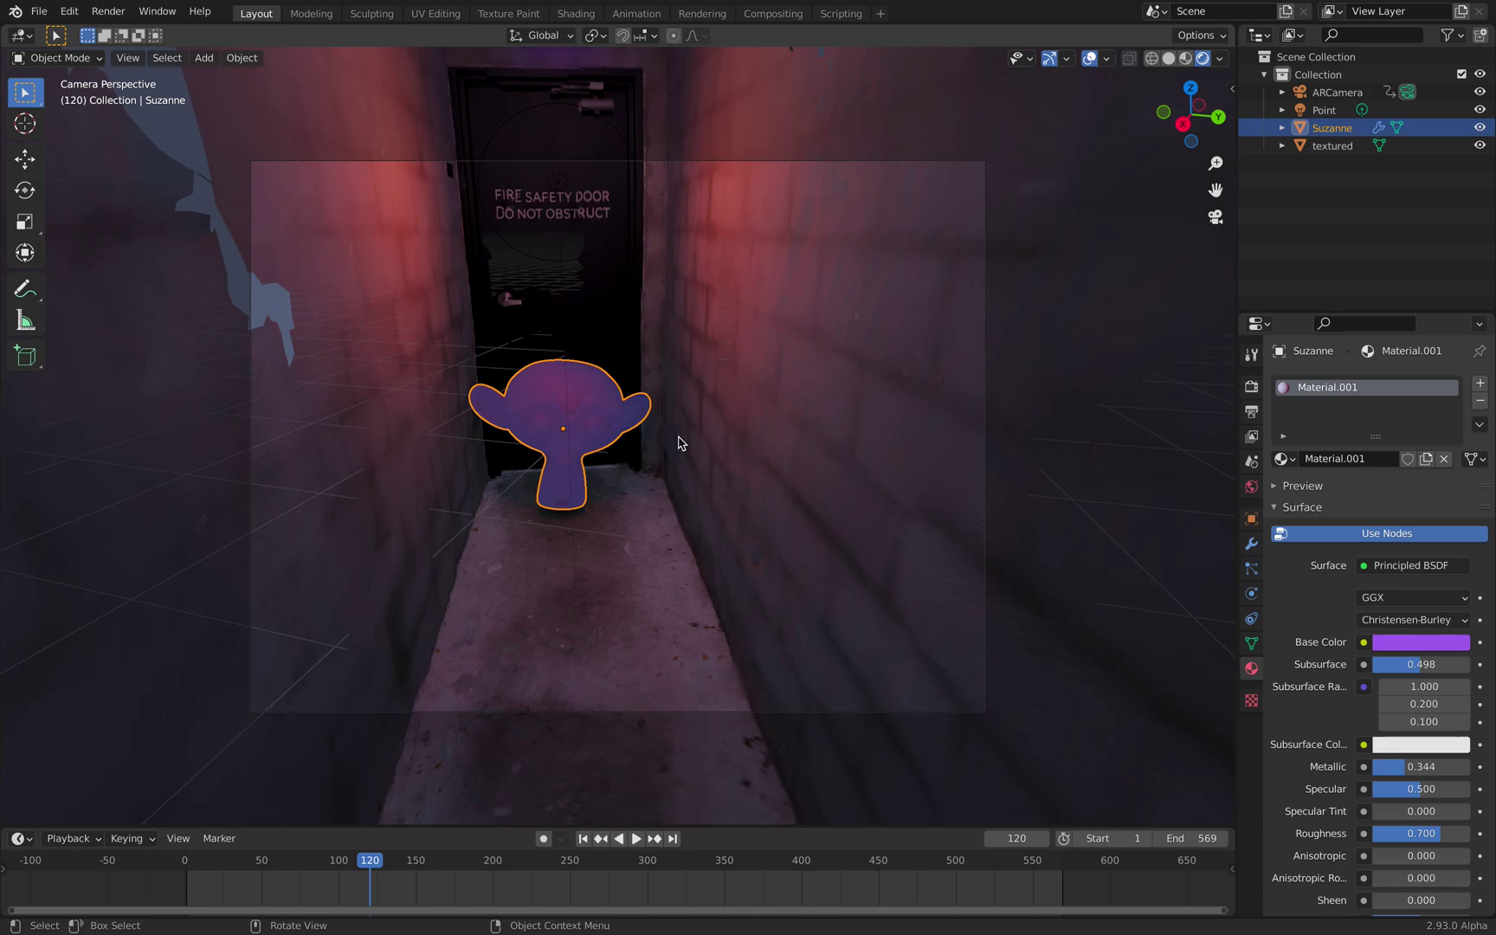
Add a Sun light and rotate it freely so it casts light patches on the monkey and the corridor floor.
{"action": "key", "text": "shift+a"}
{"action": "mouse_move", "coordinate": [678, 440]}
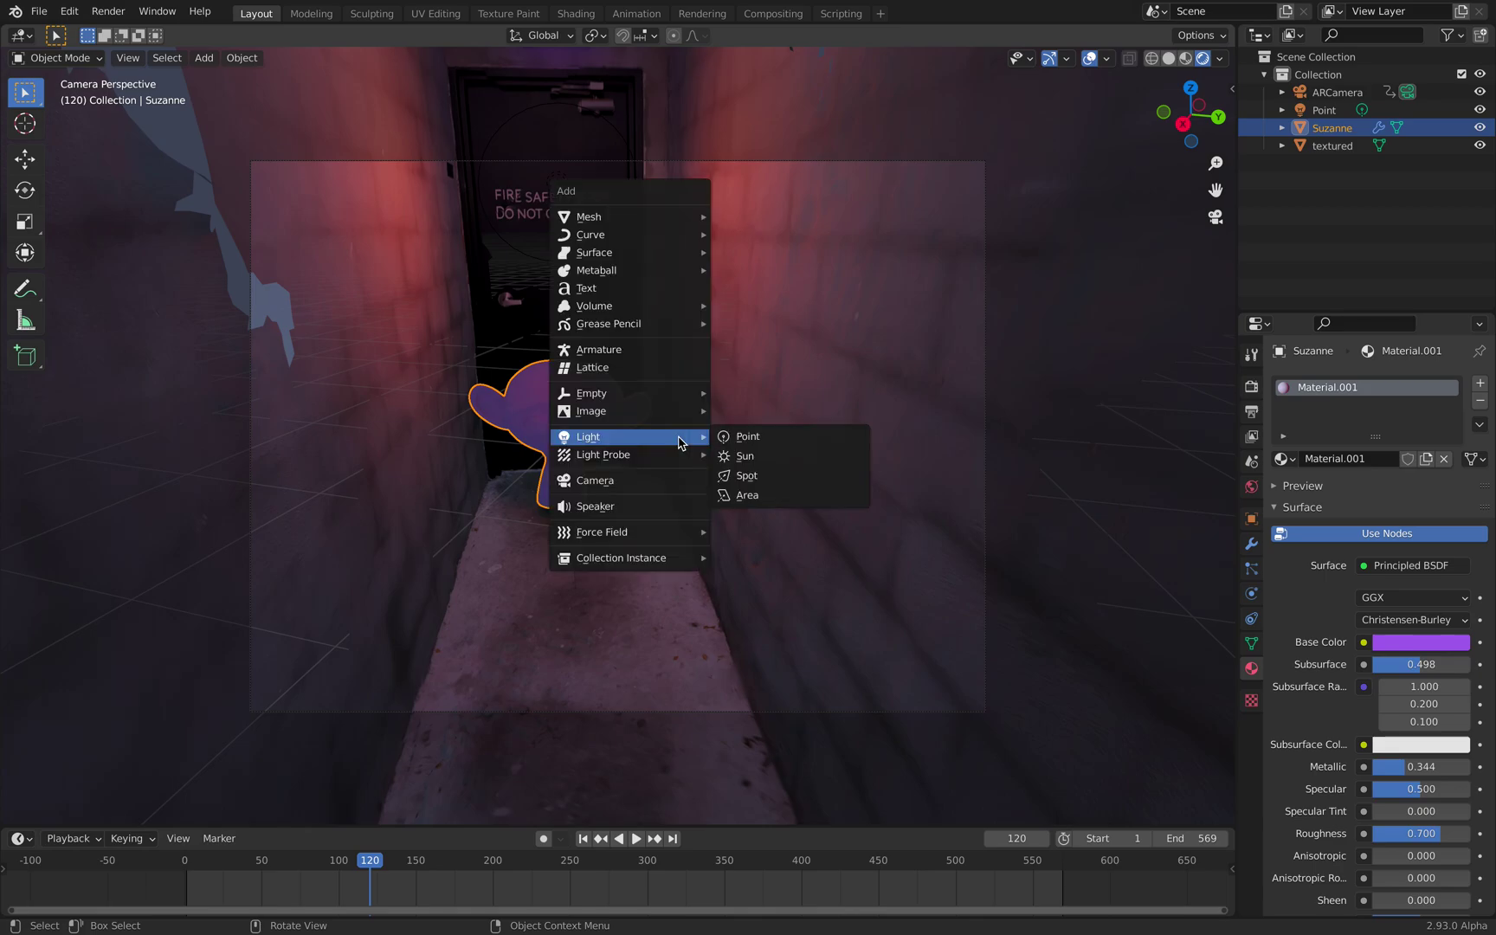
{"action": "left_click", "coordinate": [763, 459]}
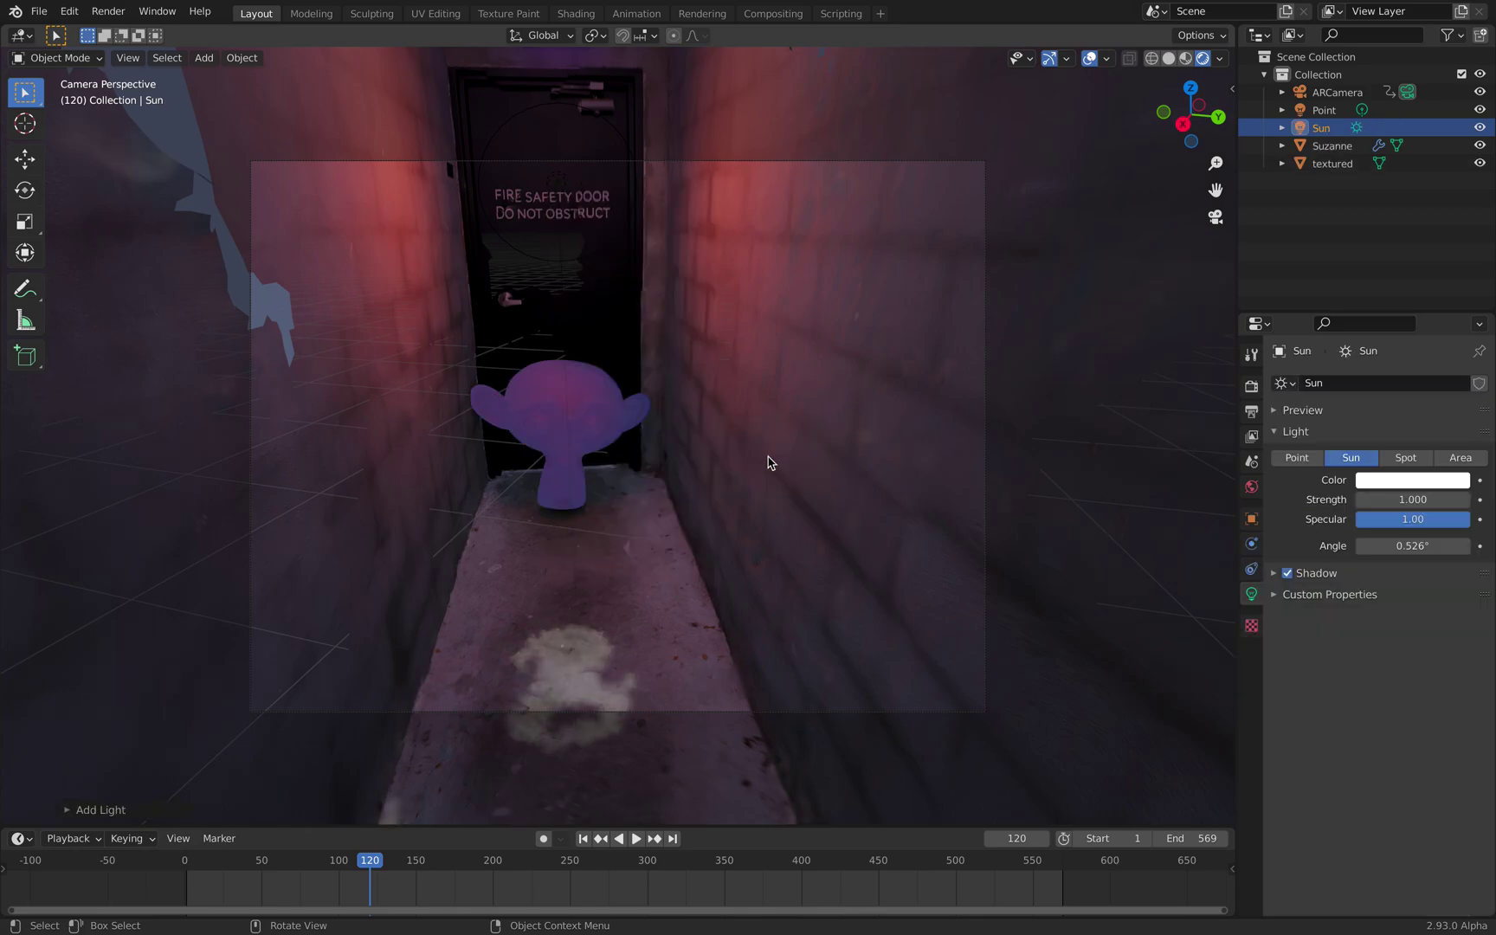
{"action": "key", "text": "r"}
{"action": "key", "text": "r"}
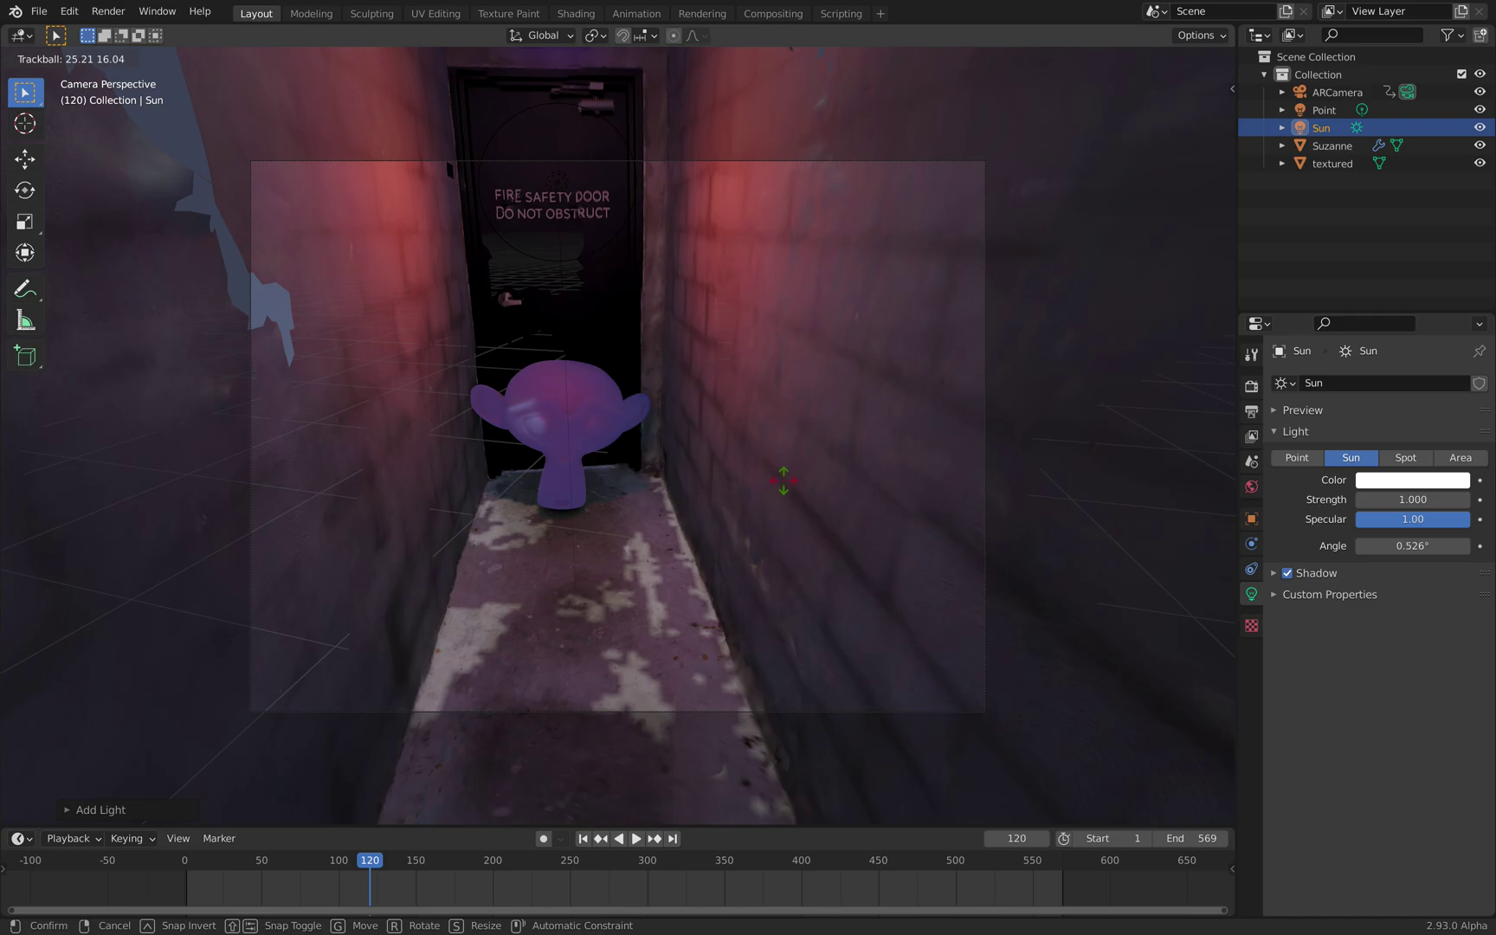
{"action": "left_click", "coordinate": [781, 489]}
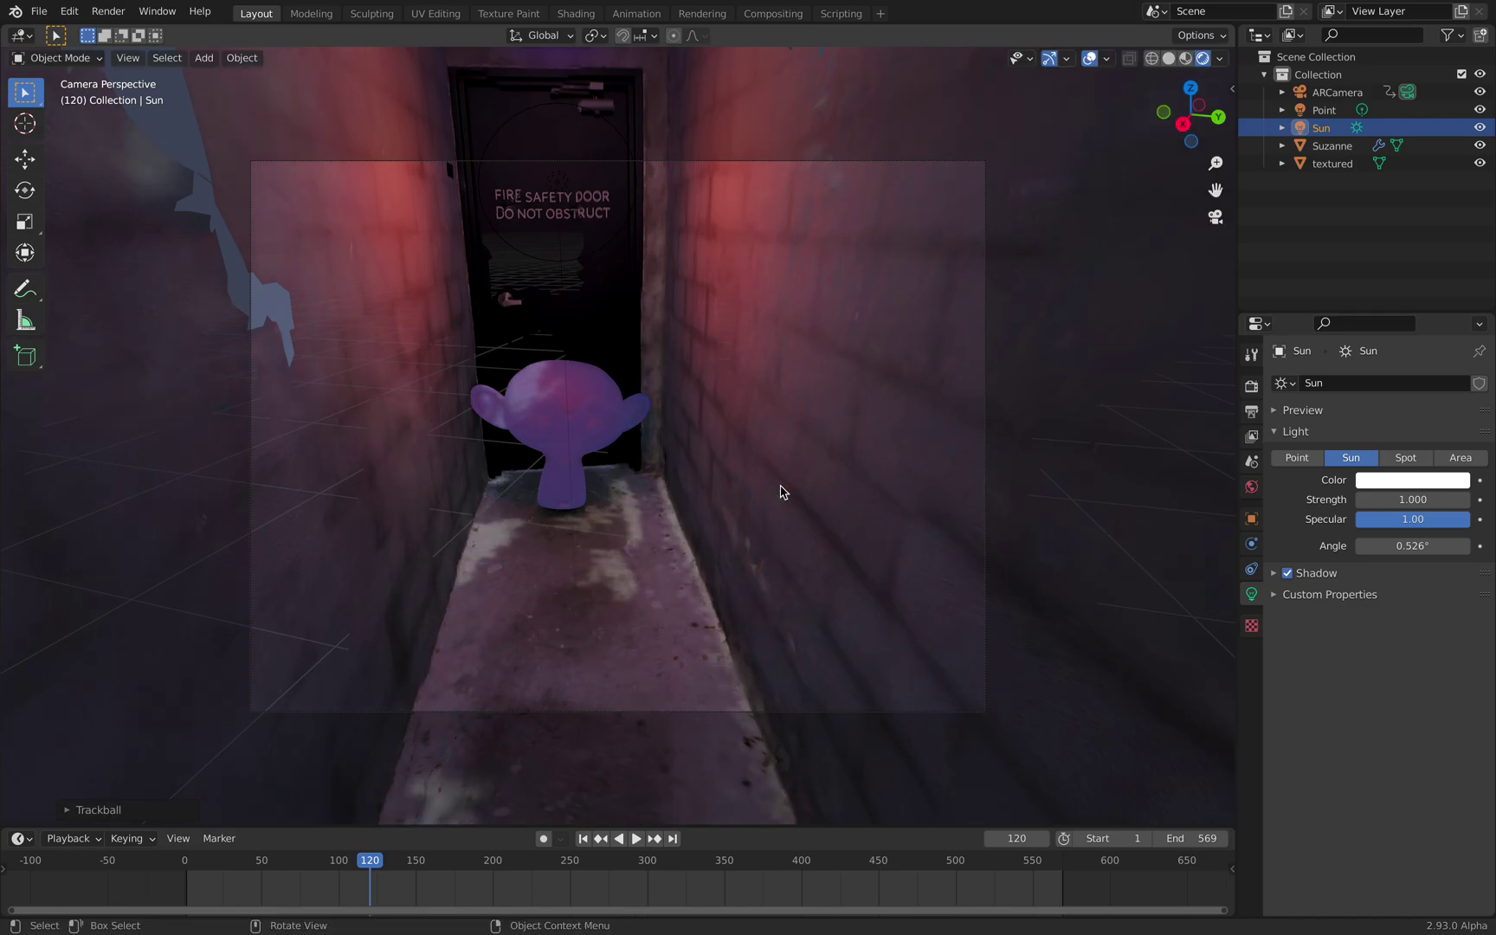
Show the Eevee render settings and save the stair_footage_001.blend file.
{"action": "left_click", "coordinate": [1252, 389]}
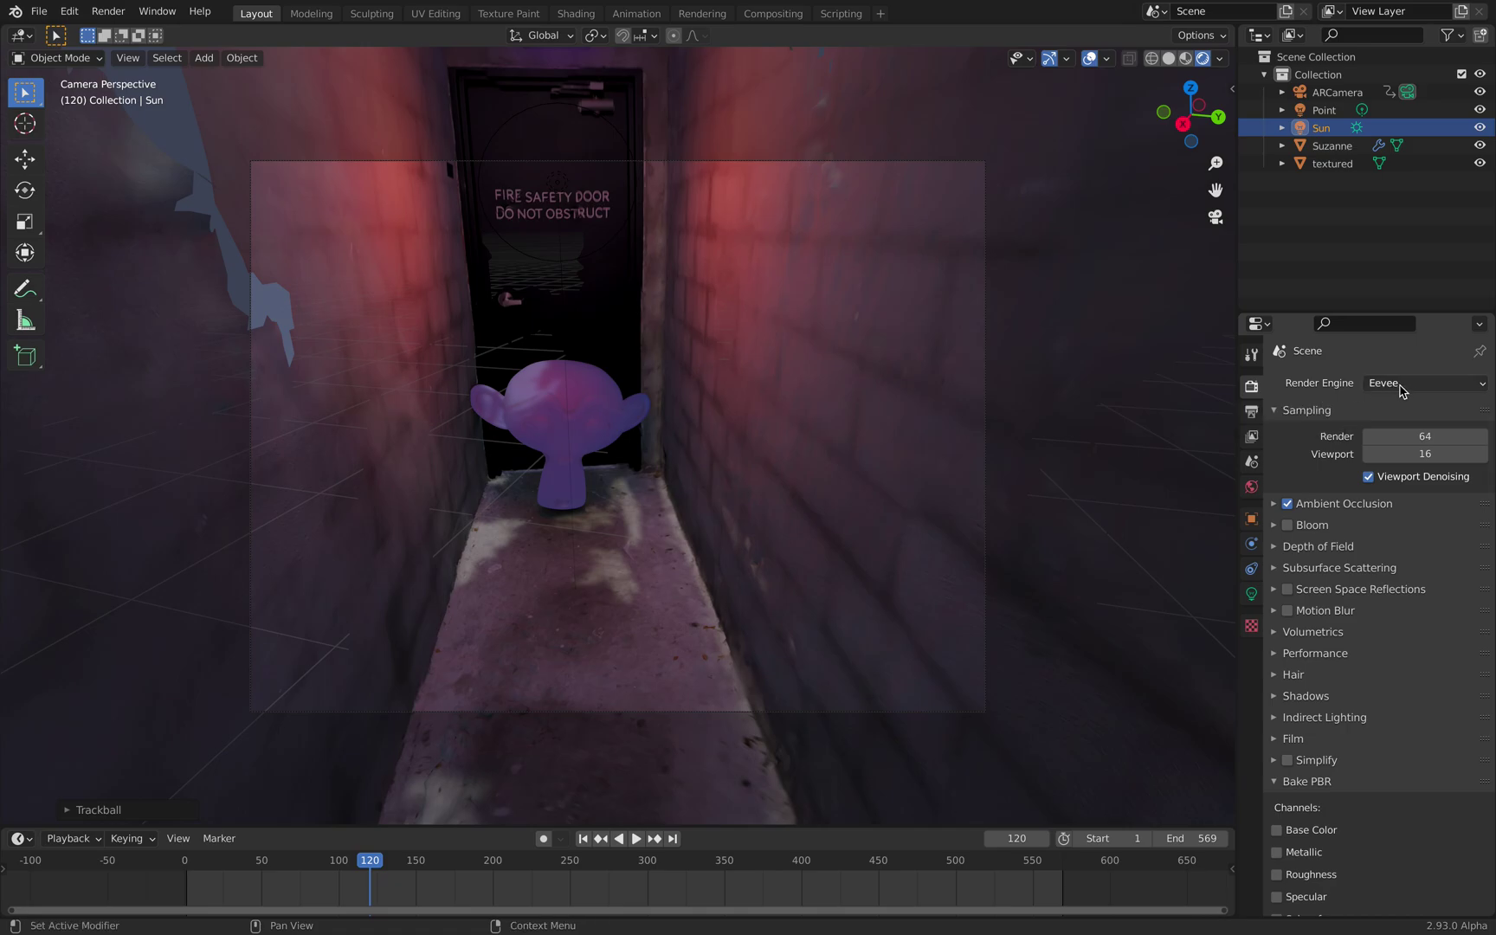
{"action": "left_click", "coordinate": [39, 11]}
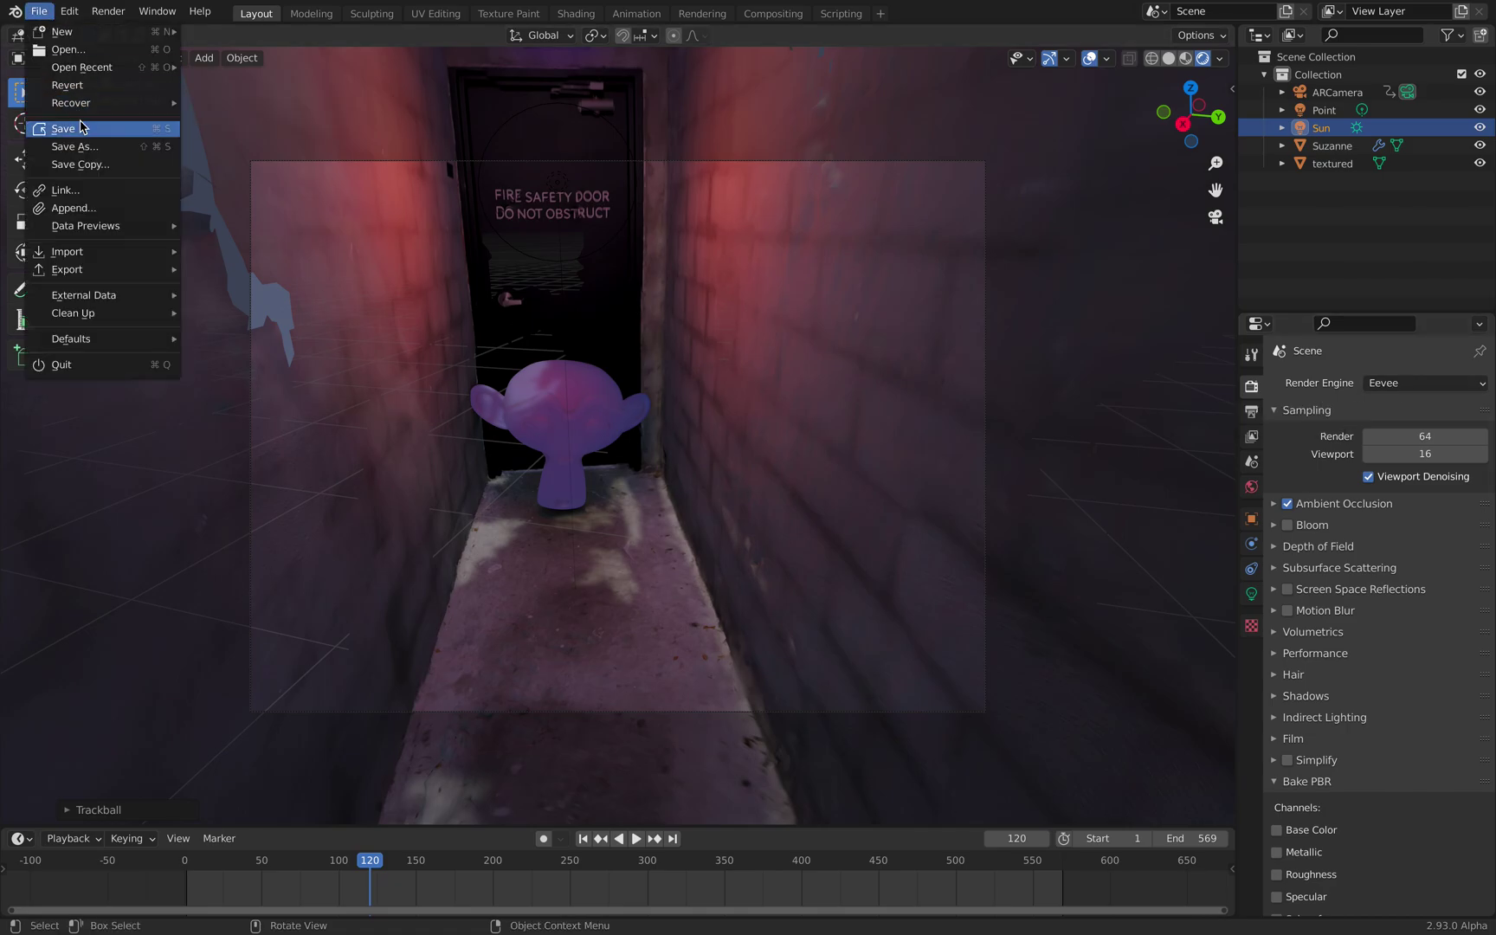
{"action": "left_click", "coordinate": [80, 127]}
Switch the viewport to Material Preview shading with Scene Lights and Scene World enabled.
{"action": "left_click", "coordinate": [1187, 58]}
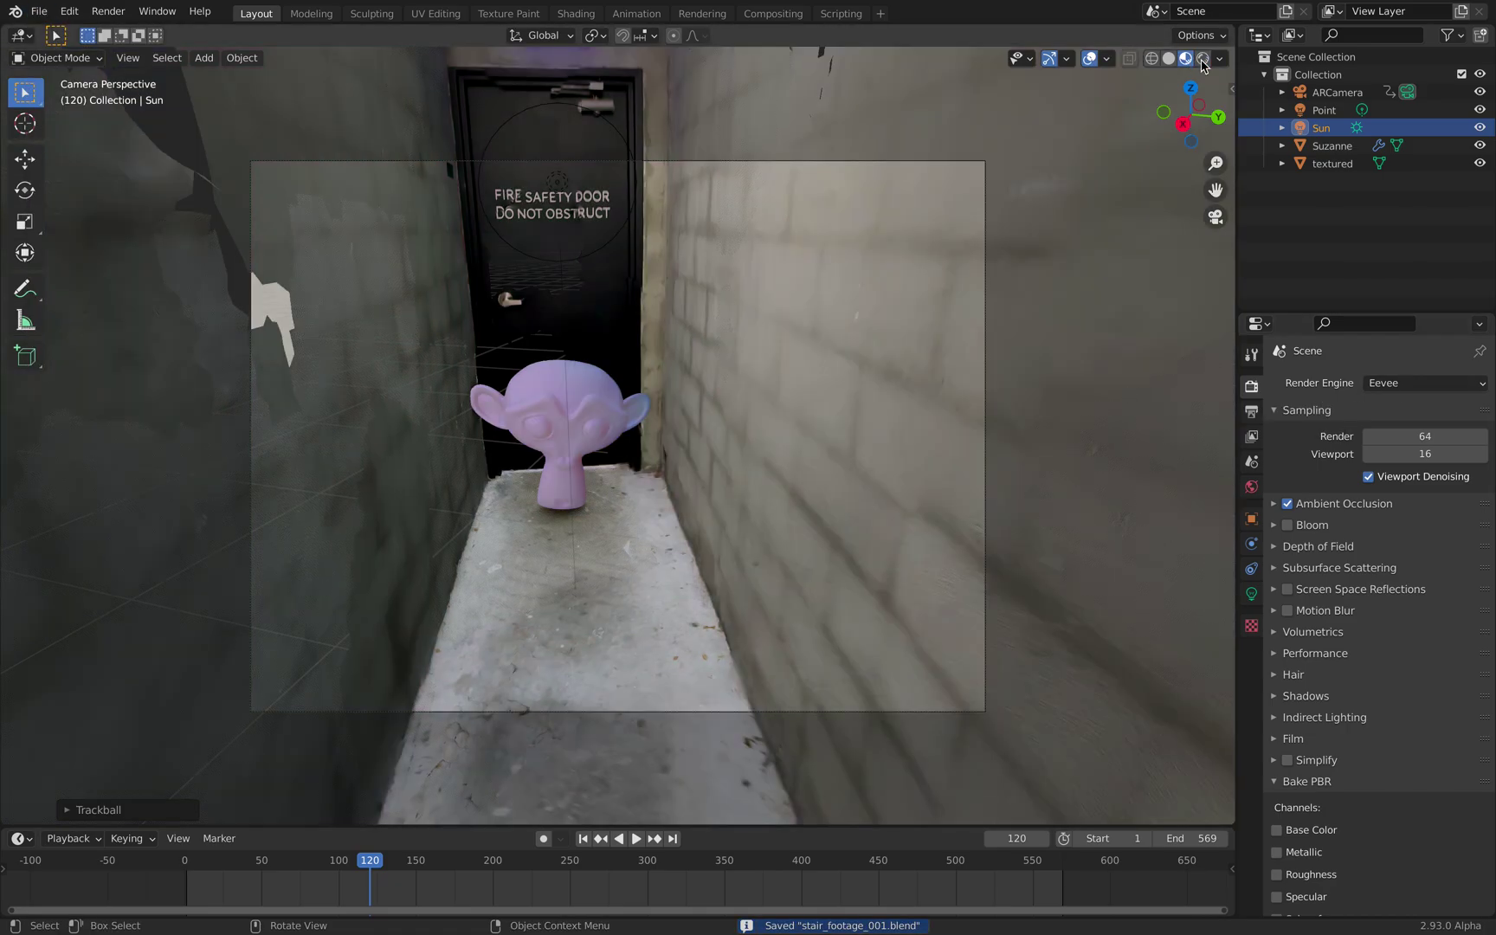
{"action": "left_click", "coordinate": [1221, 59]}
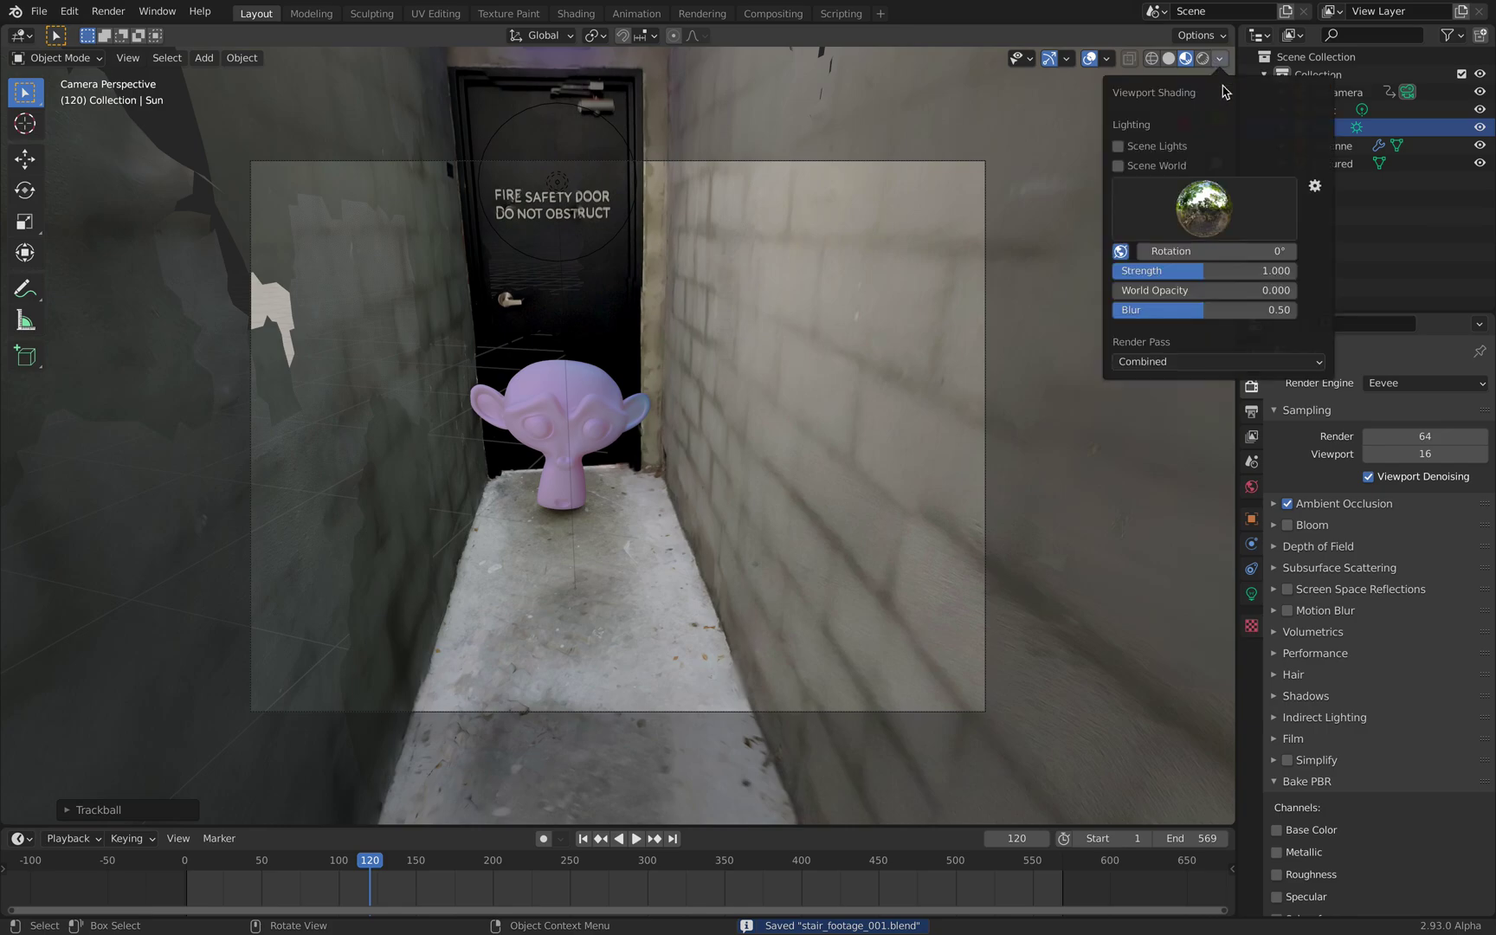
{"action": "left_click", "coordinate": [1120, 167]}
{"action": "left_click", "coordinate": [1119, 166]}
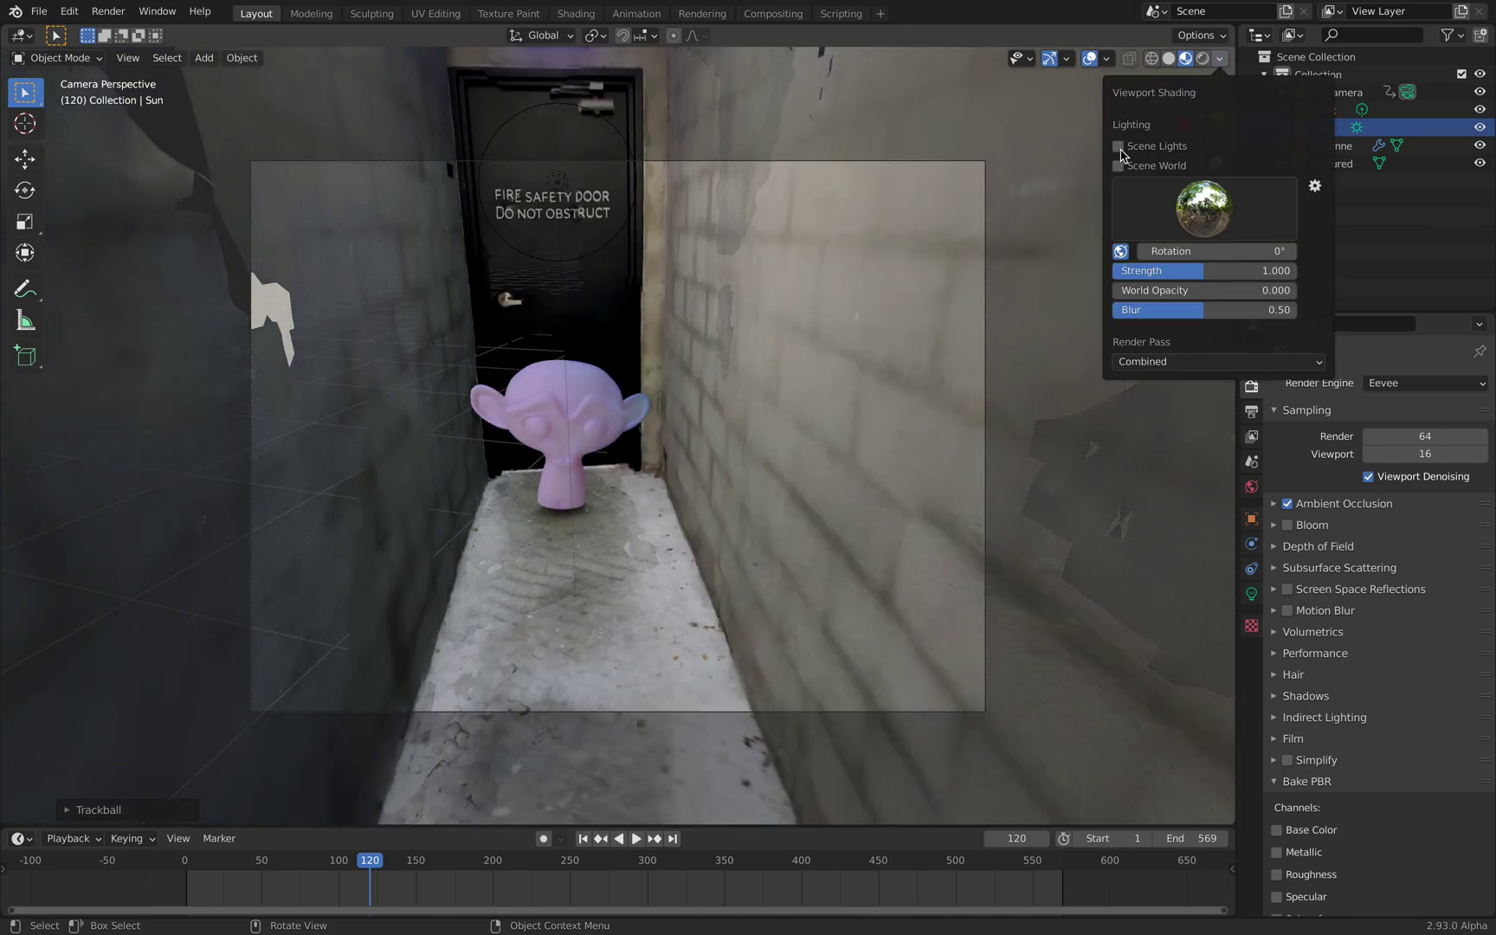
{"action": "left_click", "coordinate": [1121, 149]}
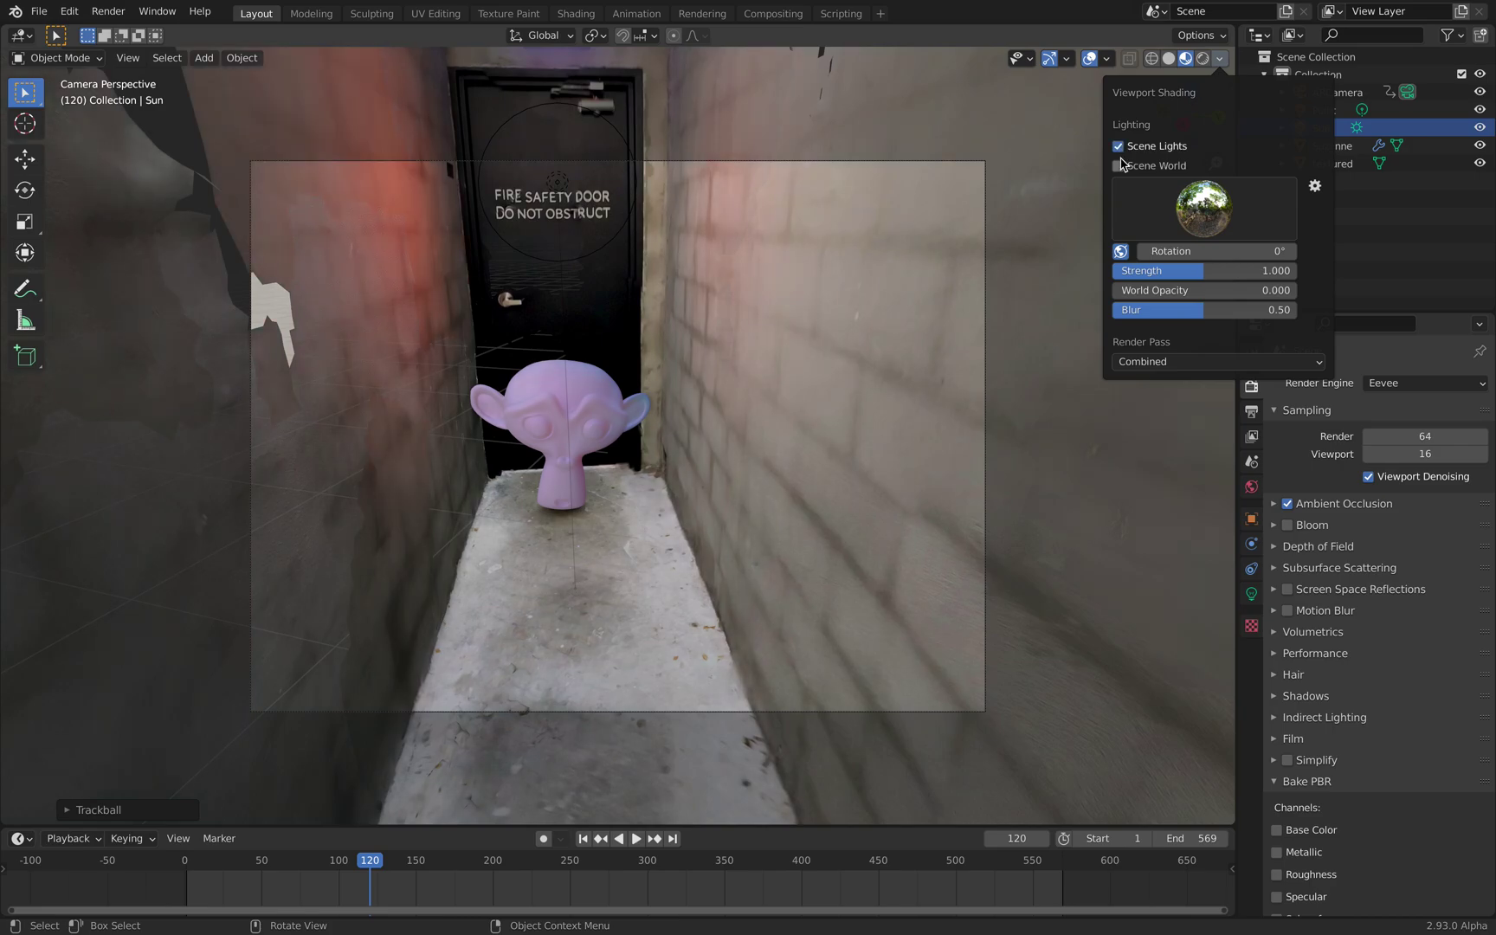
{"action": "left_click", "coordinate": [1119, 165]}
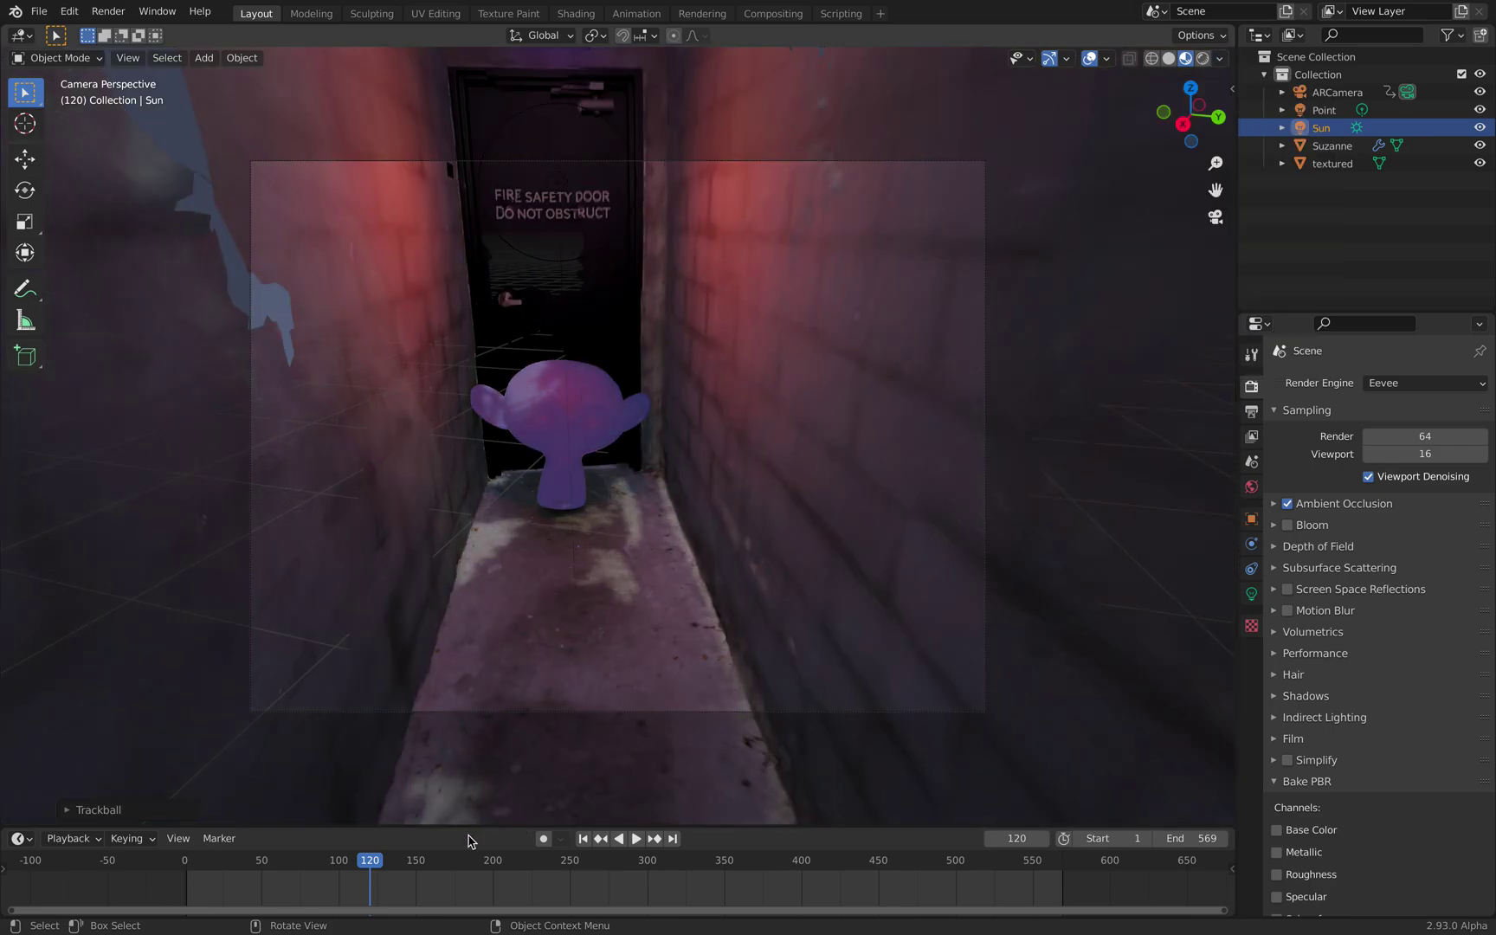
Play the camera animation, jump ahead to frame 454, and hide the viewport gizmos and overlays.
{"action": "key", "text": "space"}
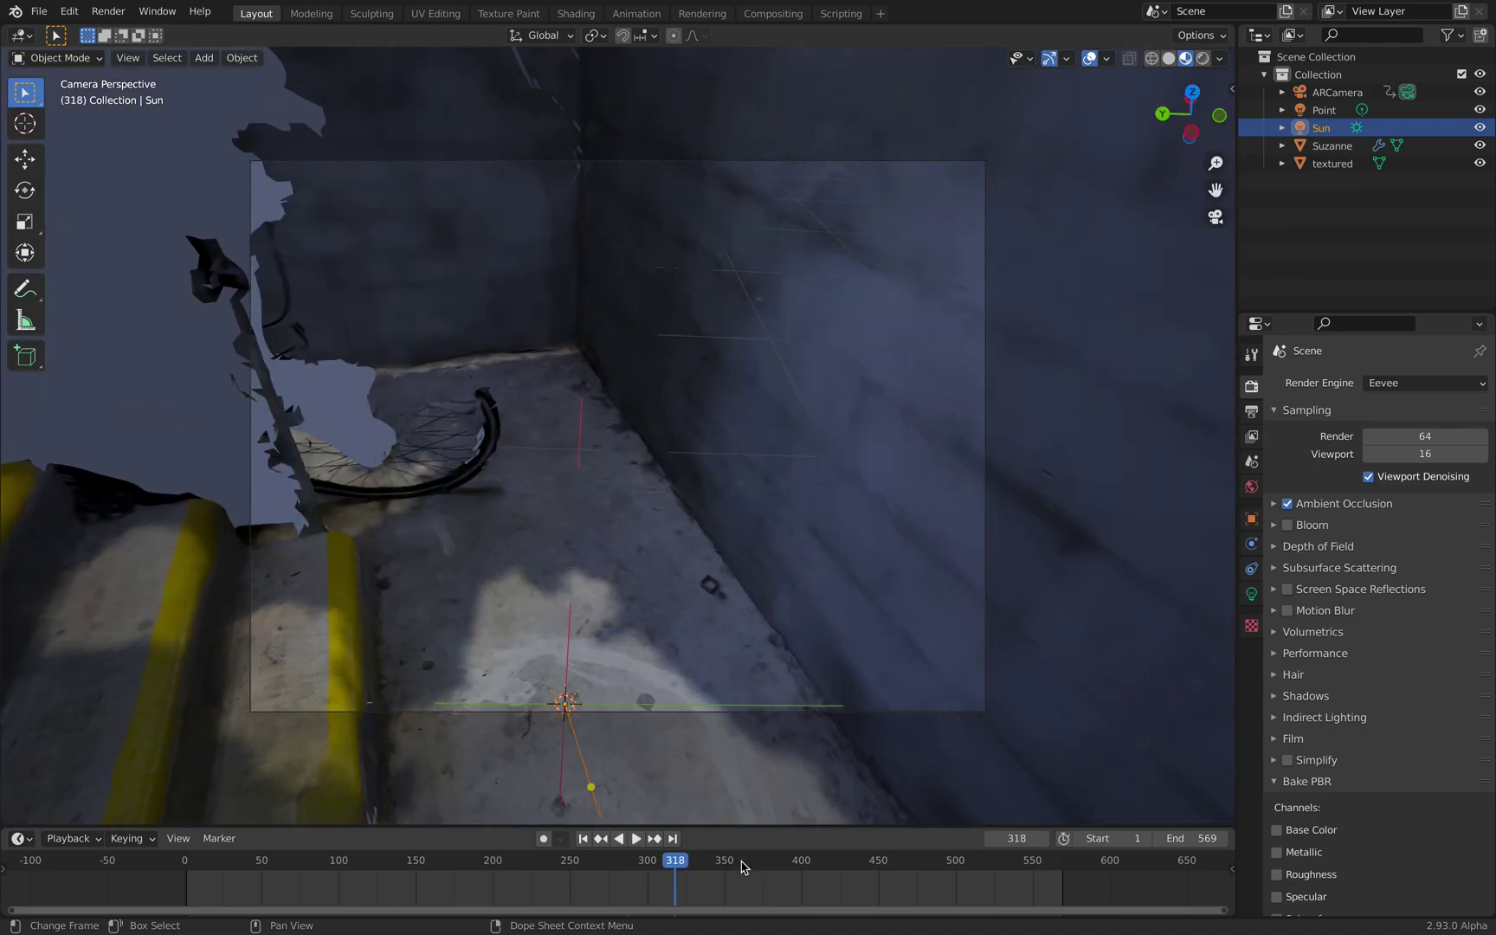
{"action": "left_click", "coordinate": [742, 866]}
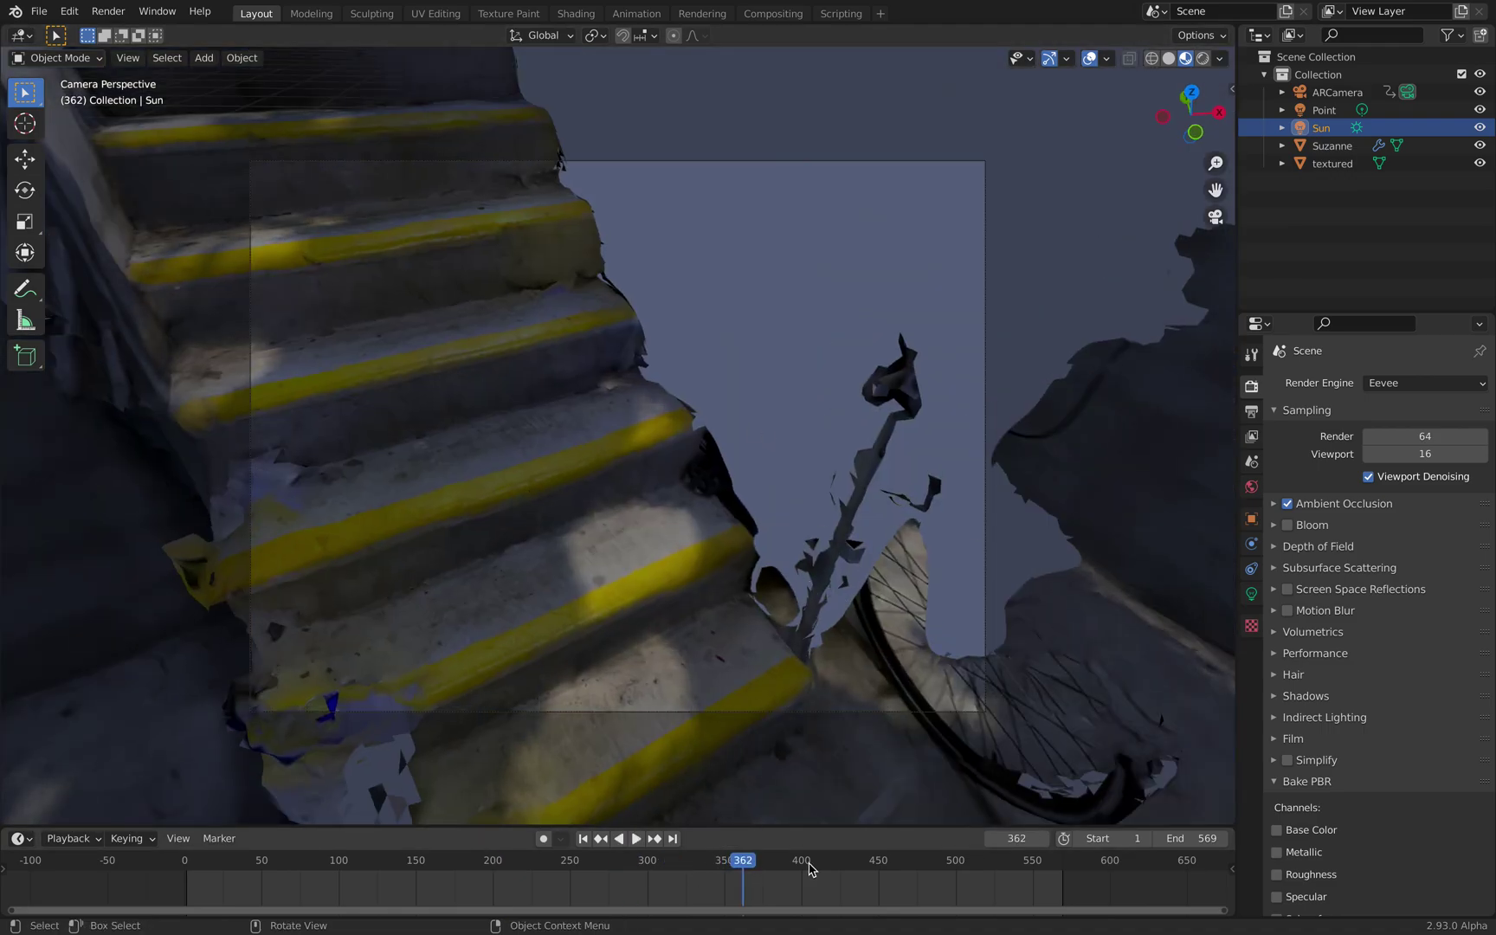
{"action": "key", "text": "space"}
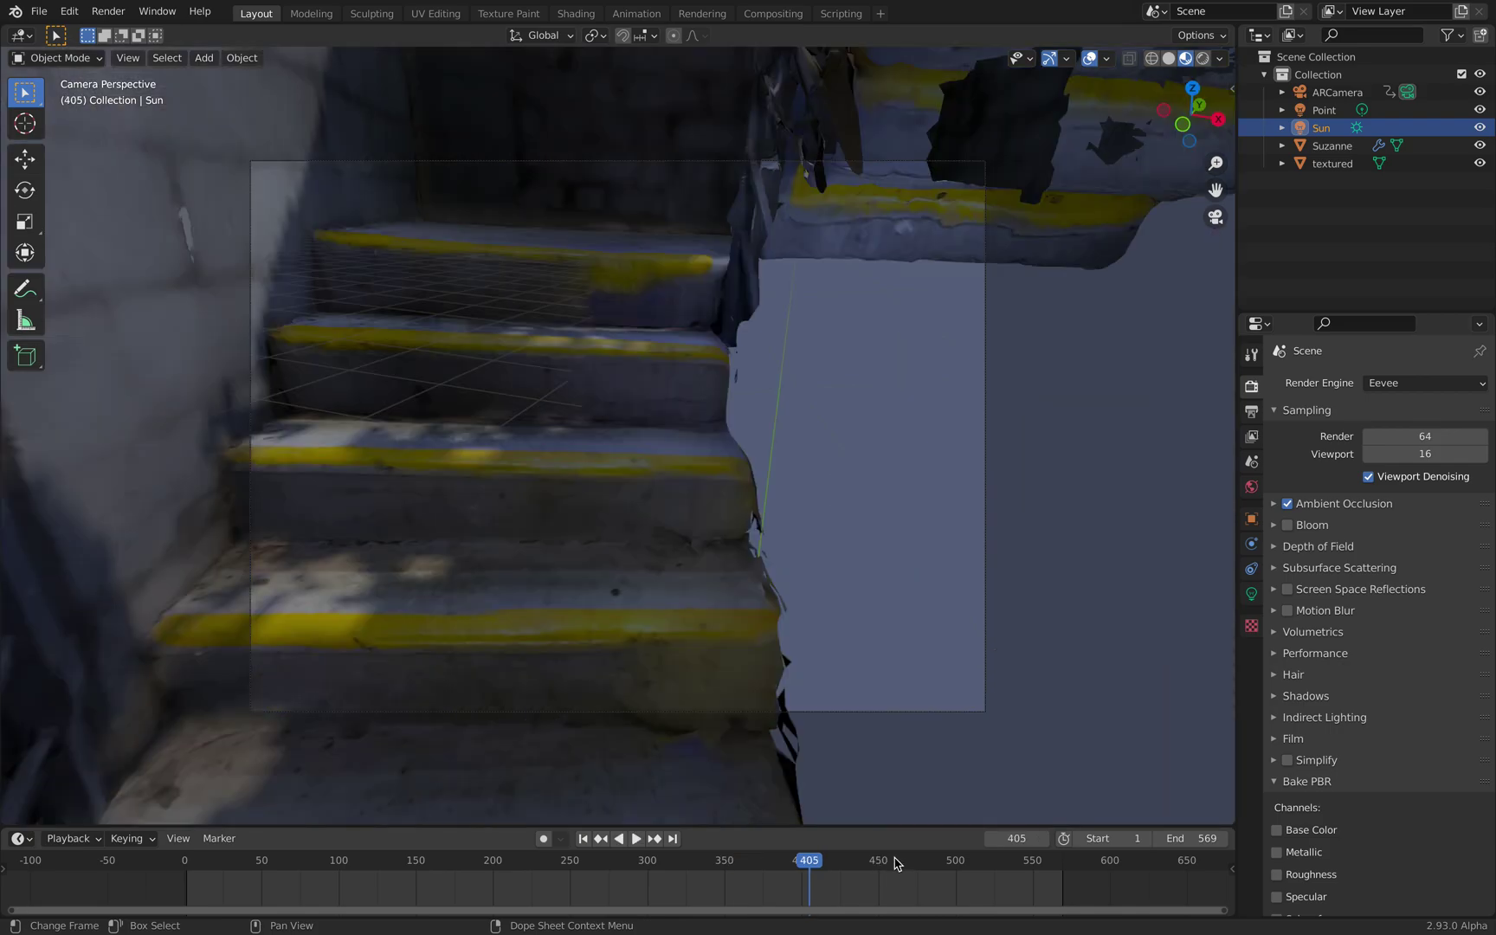
{"action": "left_click", "coordinate": [885, 862]}
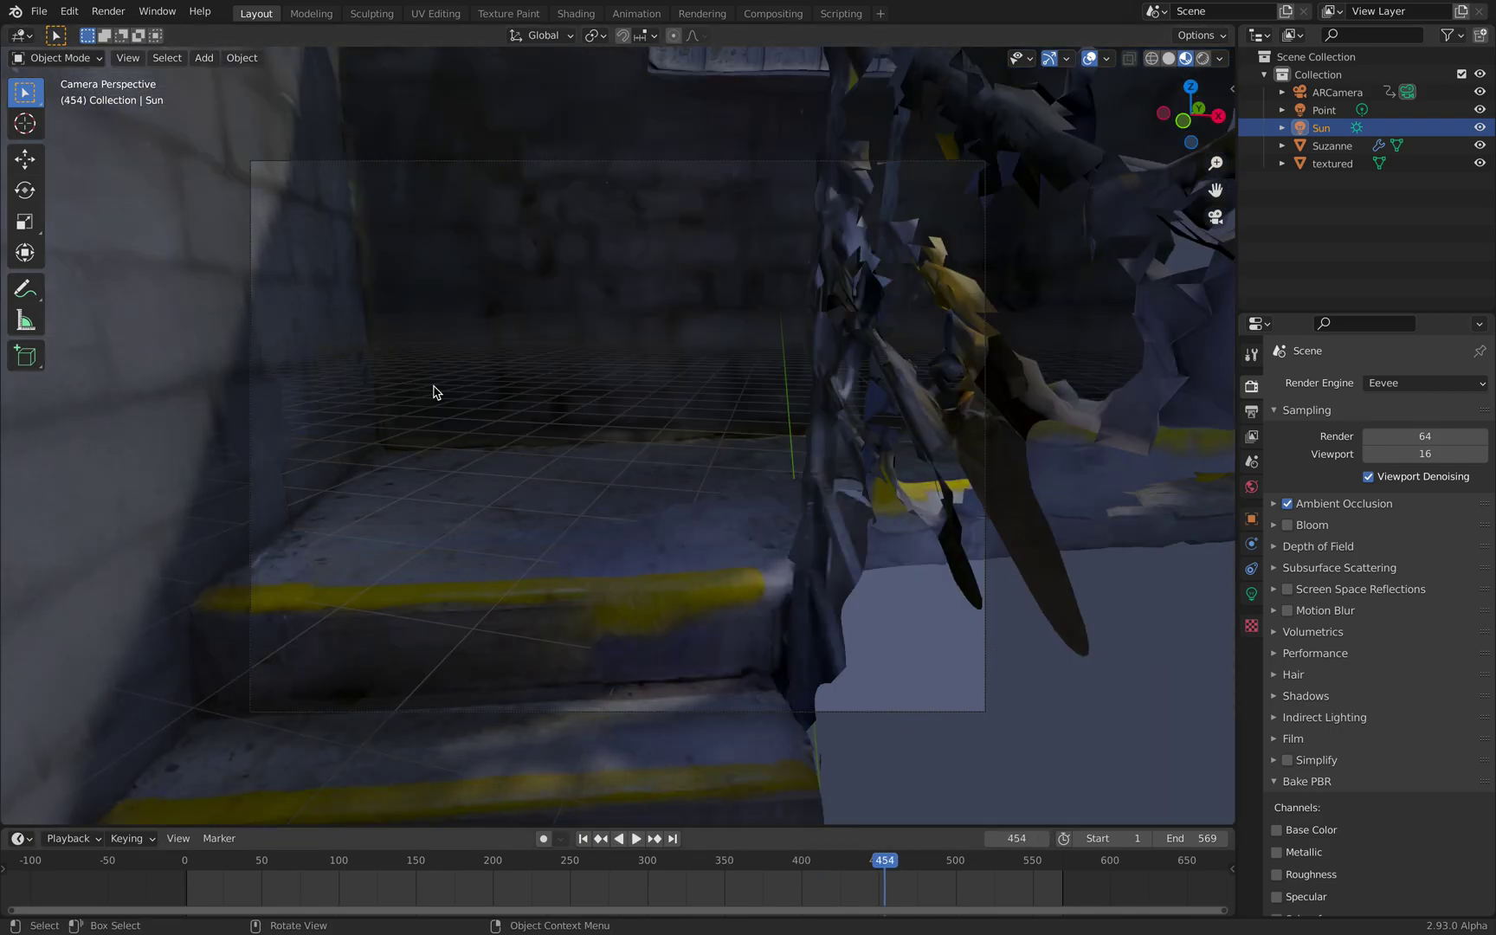
{"action": "left_click", "coordinate": [1048, 62]}
{"action": "left_click", "coordinate": [1091, 60]}
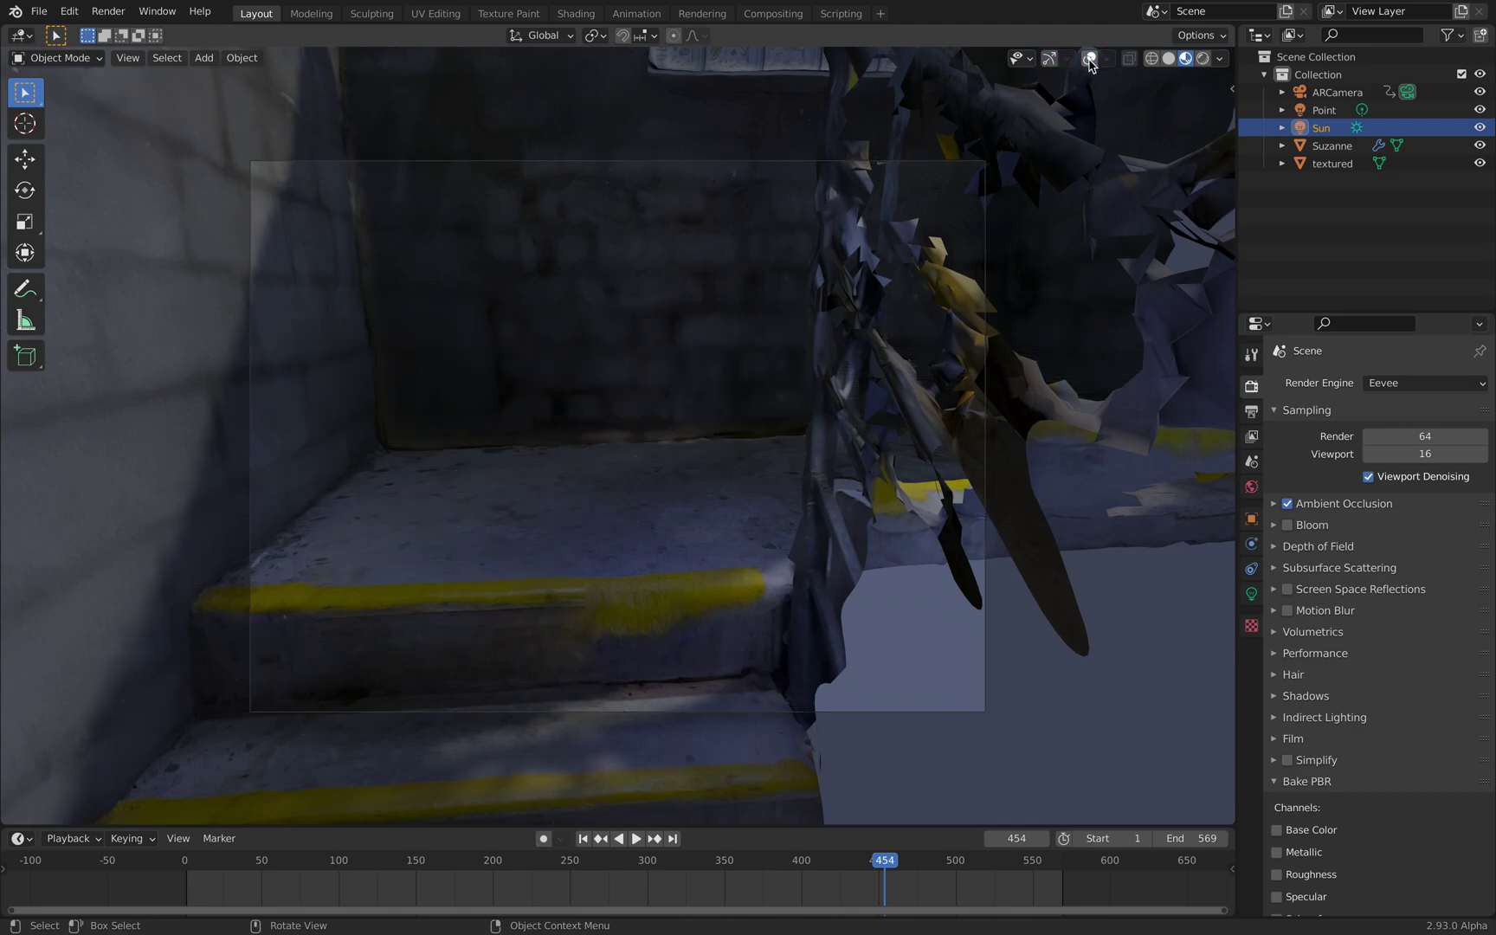
Review the end of the camera animation on the upper landing and return to frame 83 at the monkey.
{"action": "left_click", "coordinate": [959, 860]}
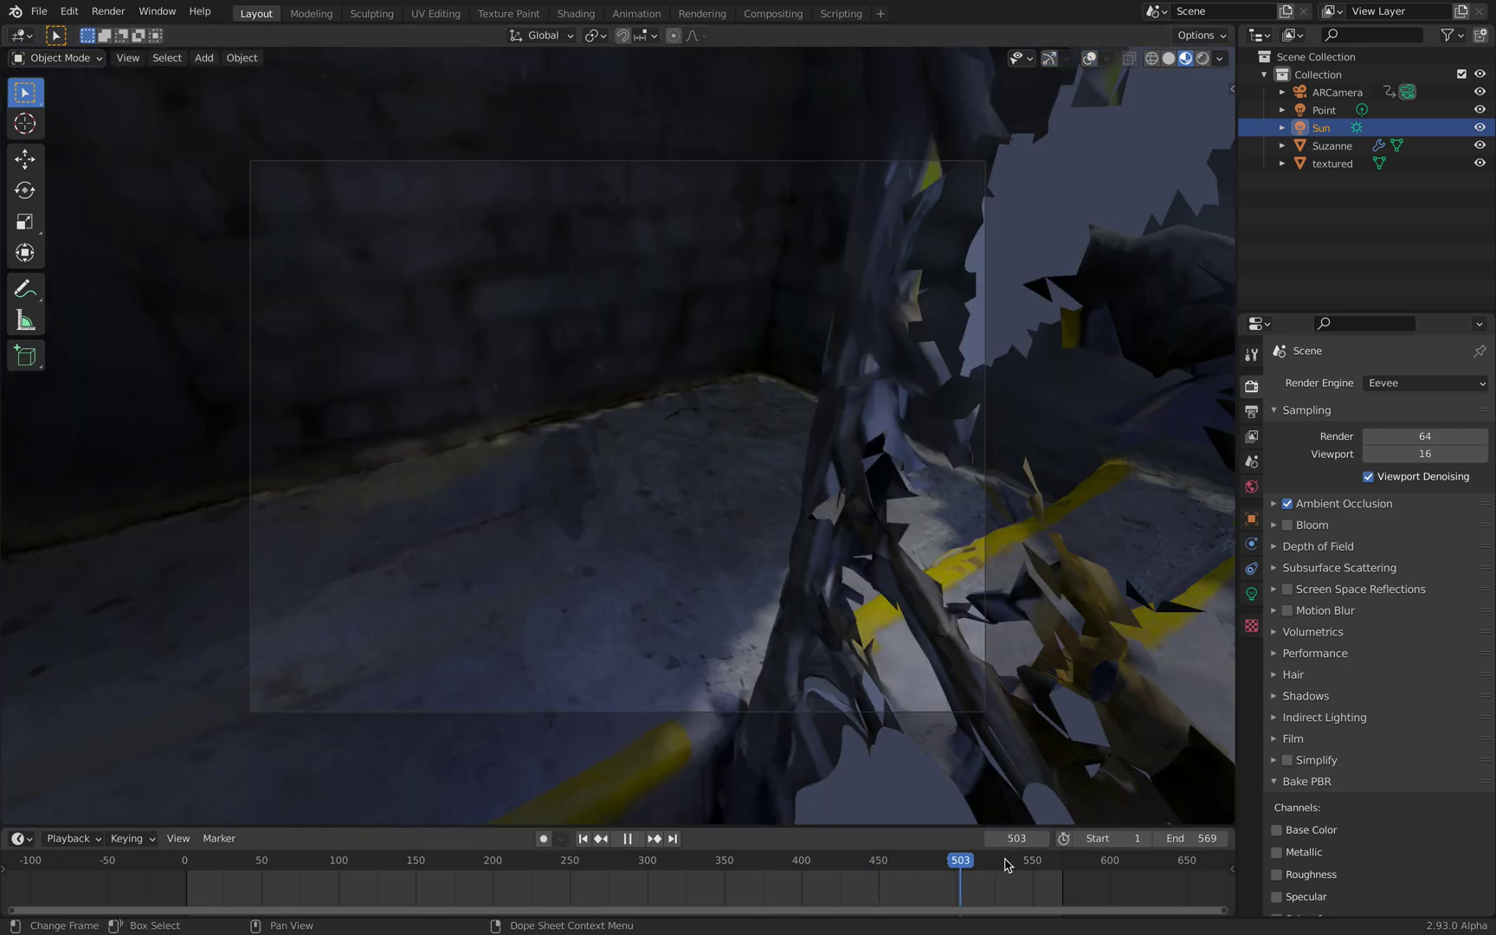
{"action": "left_click", "coordinate": [1027, 863]}
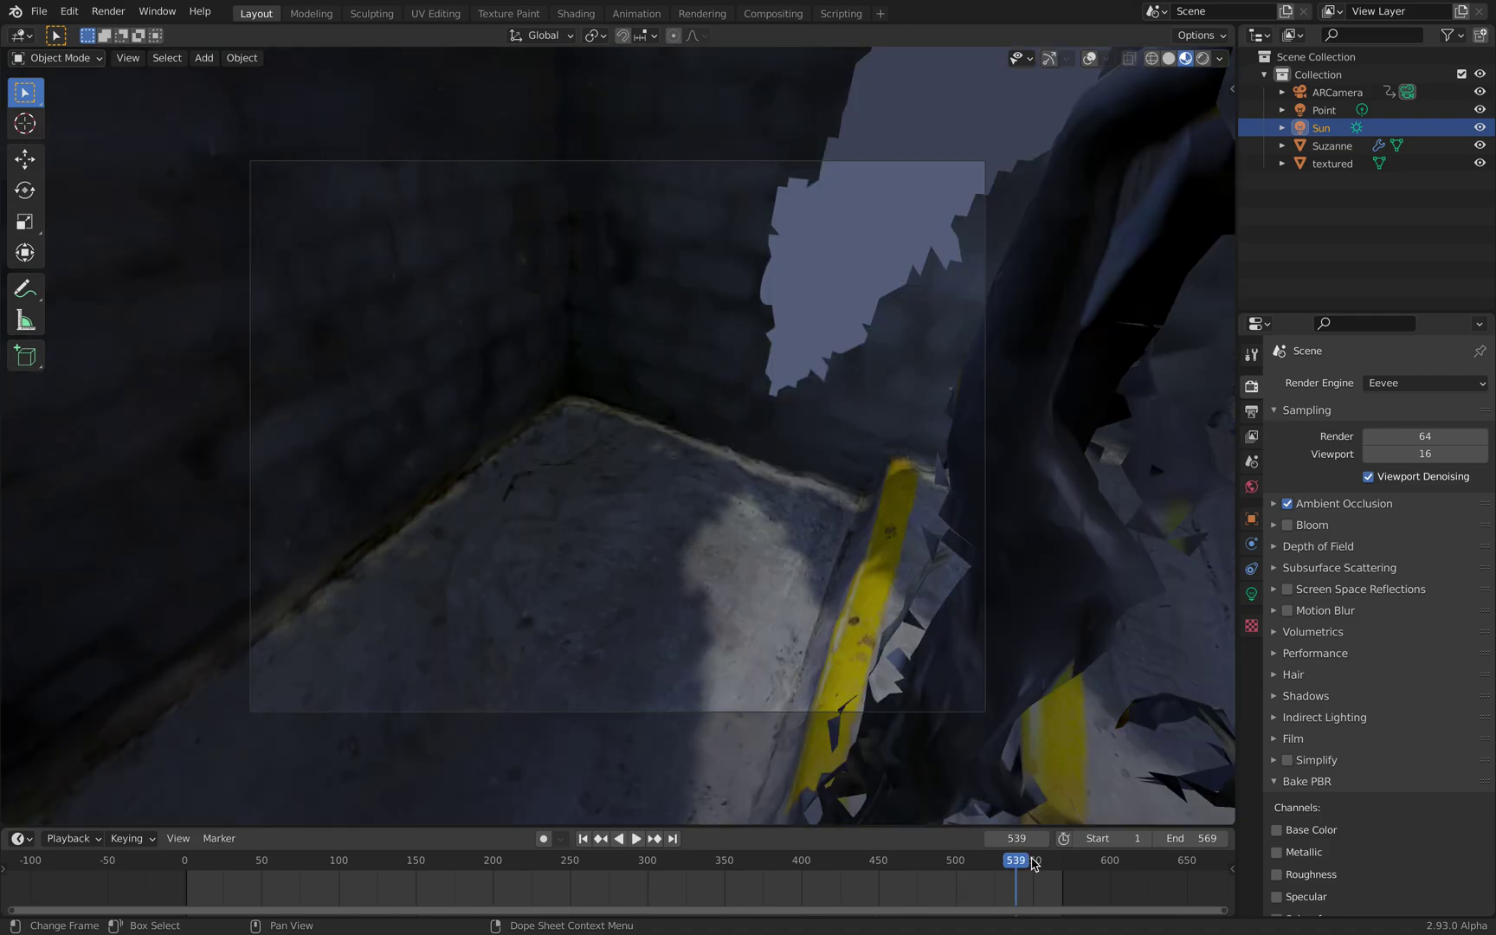
{"action": "key", "text": "space"}
{"action": "left_click", "coordinate": [891, 864]}
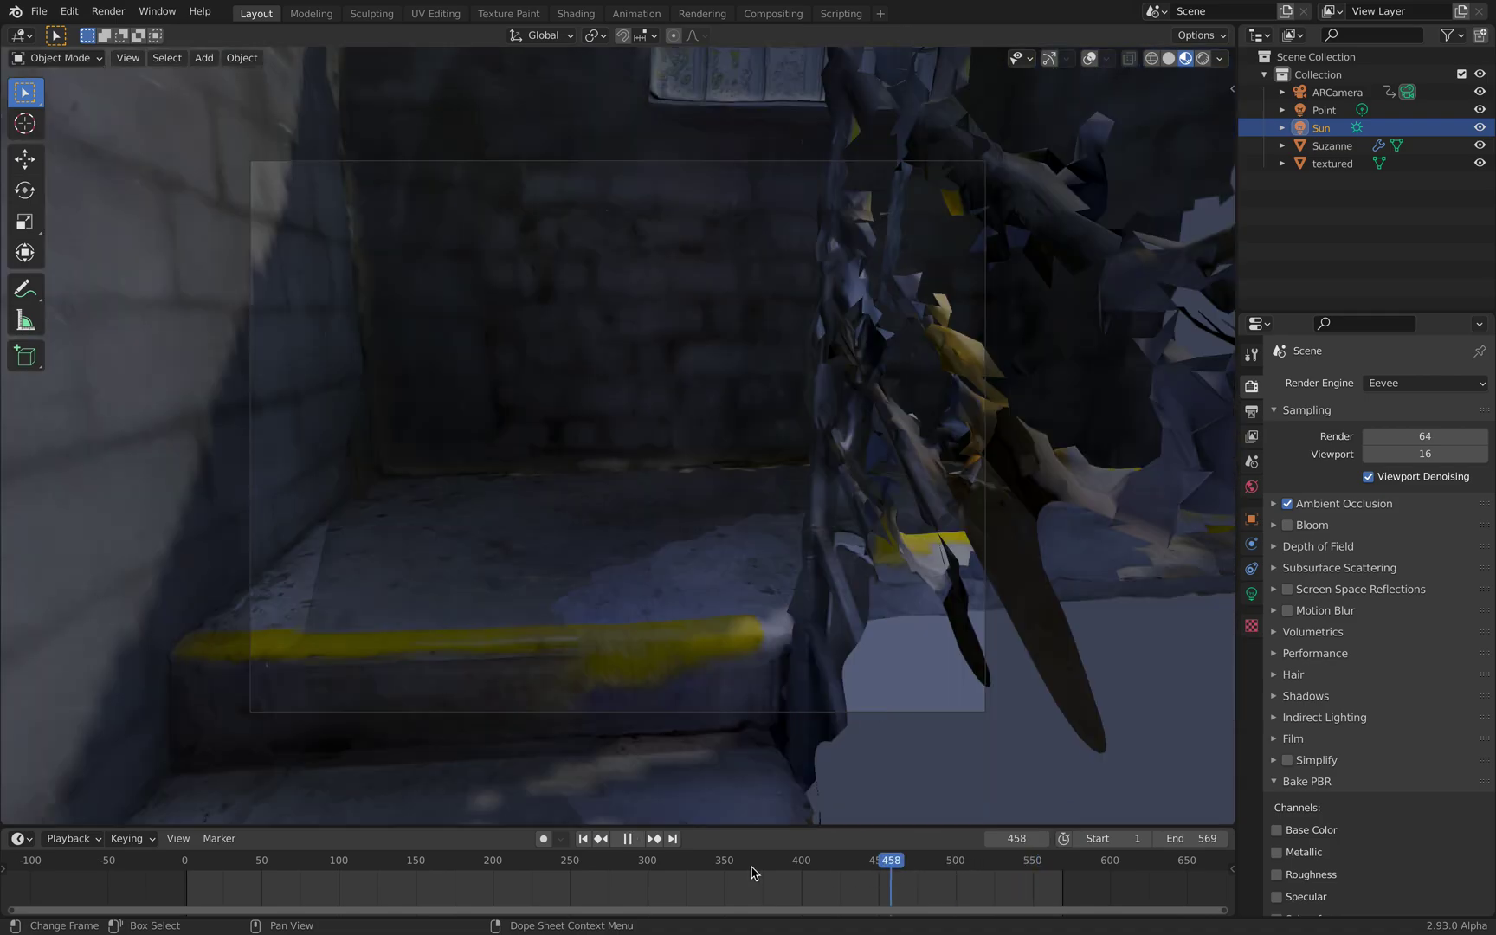
{"action": "left_click_drag", "start_coordinate": [752, 873], "coordinate": [312, 856]}
{"action": "key", "text": "space"}
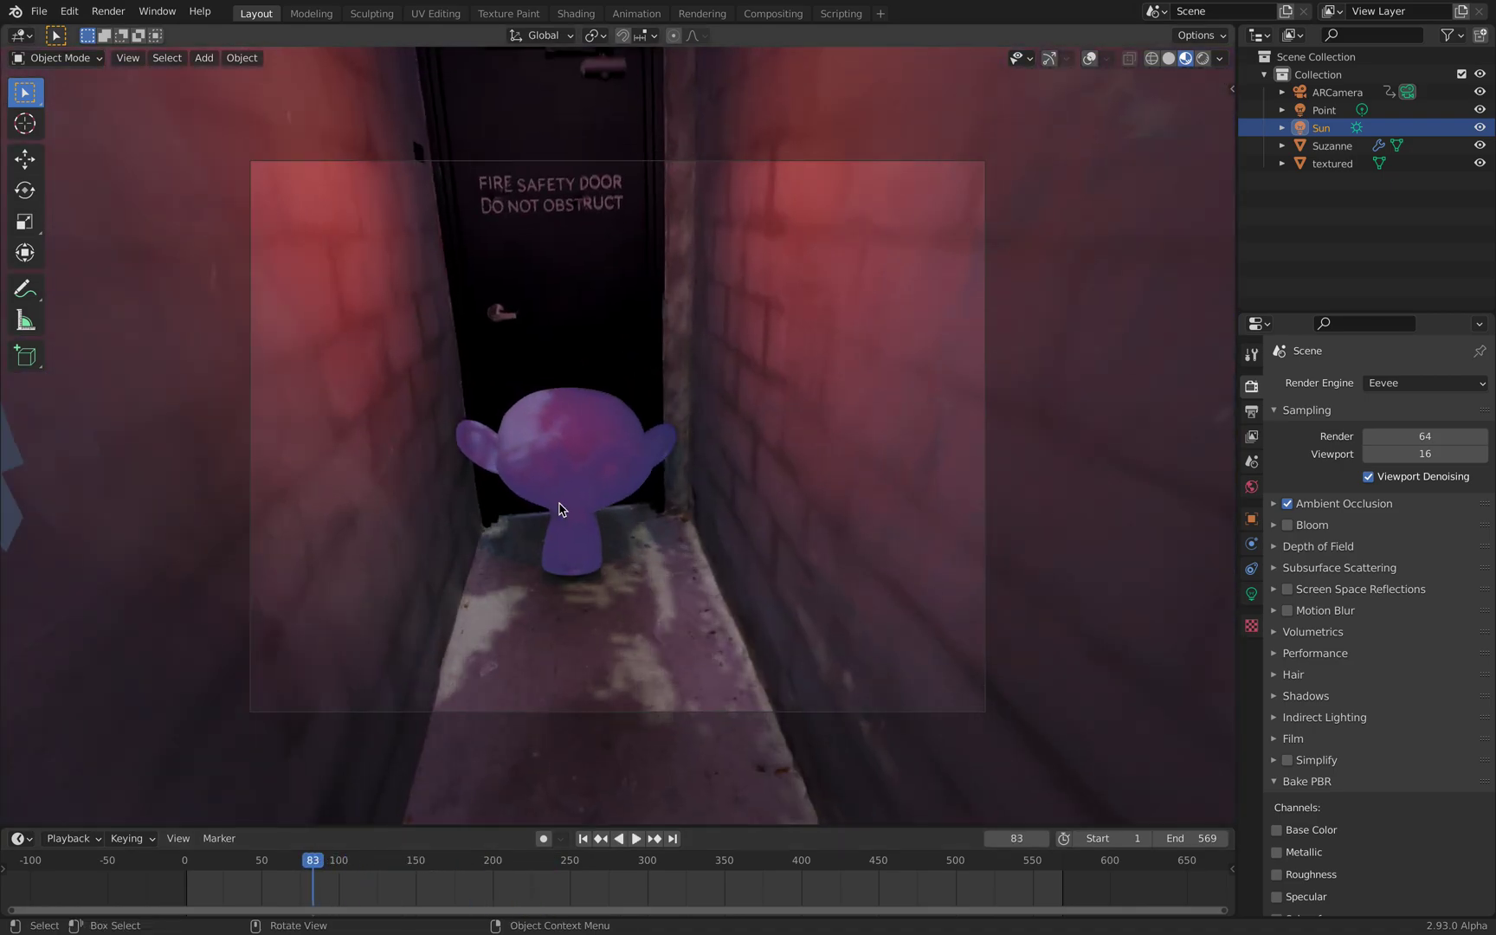
Select the monkey, the AR camera and the scanned stairwell mesh one after another to point out the scene's objects.
{"action": "left_click", "coordinate": [658, 514]}
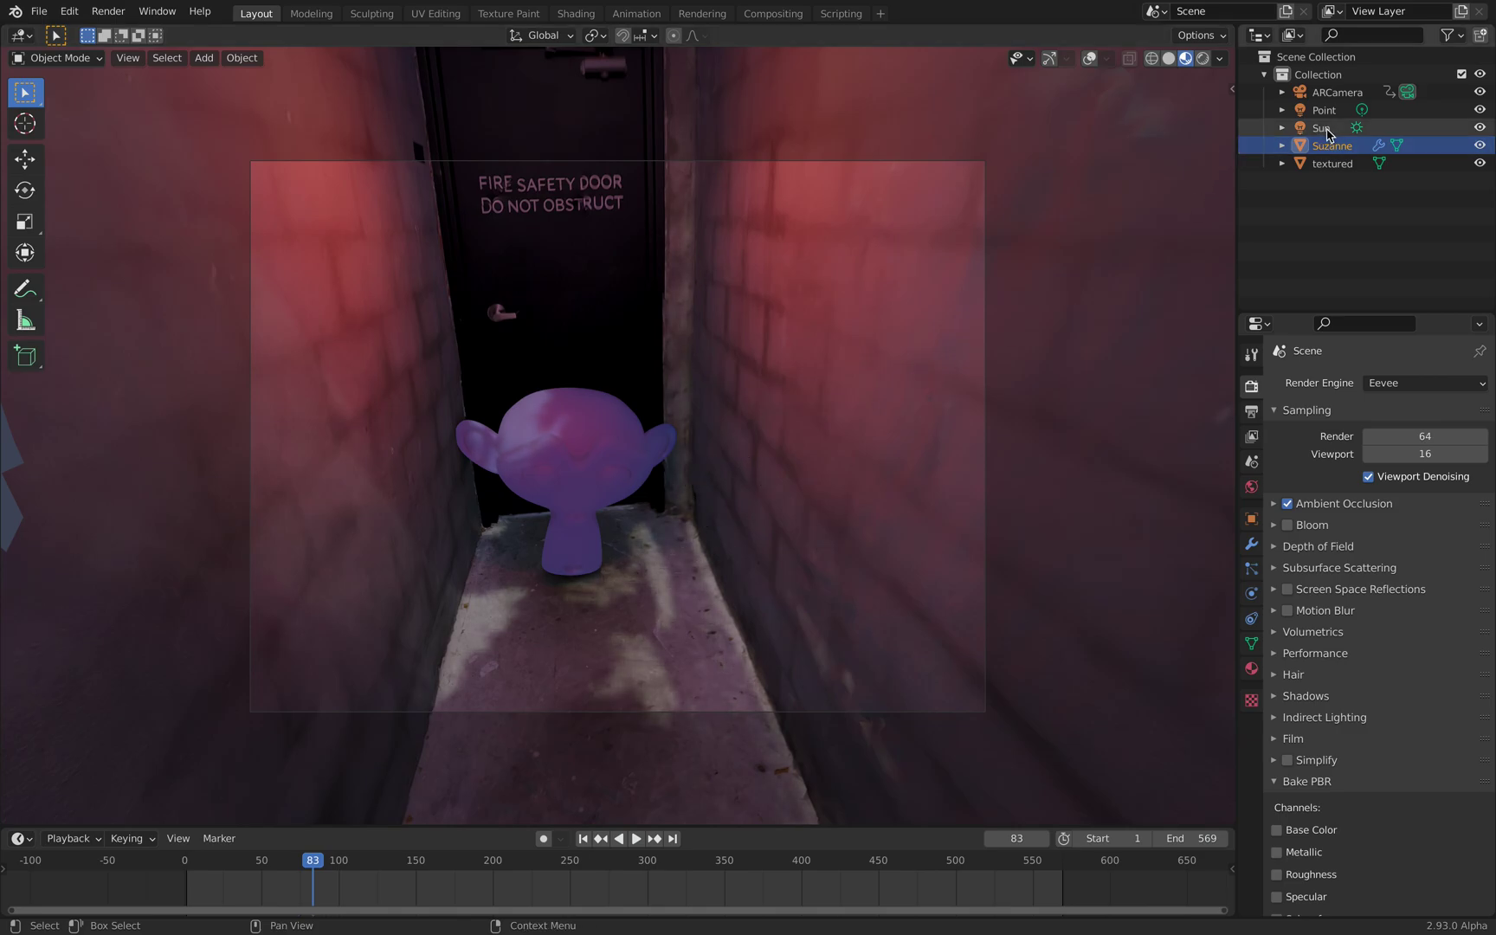
{"action": "left_click", "coordinate": [1332, 93]}
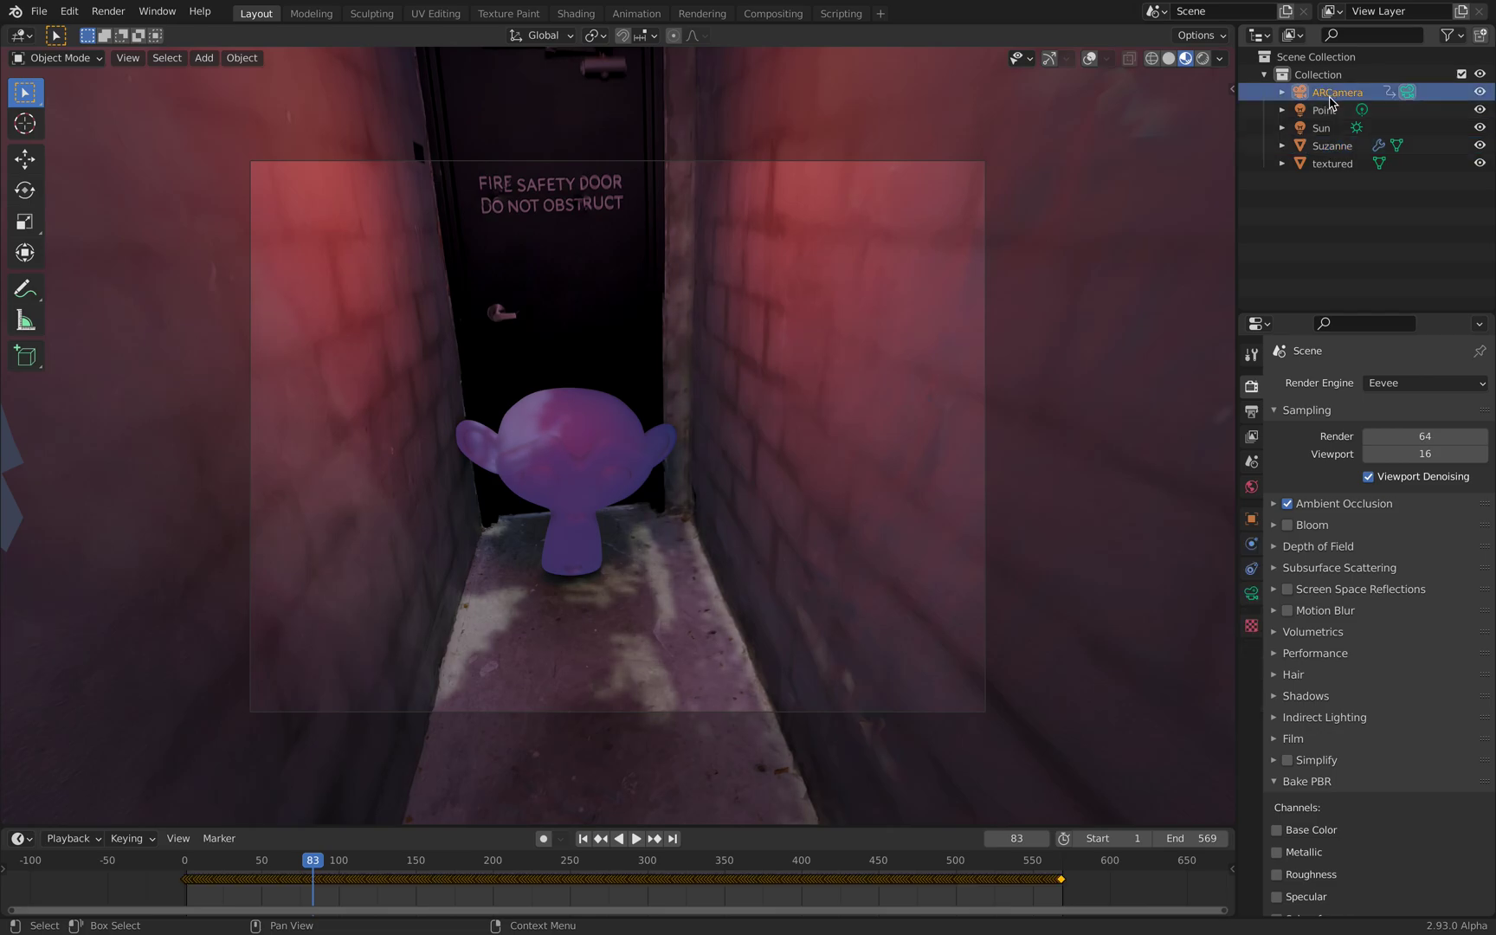
{"action": "left_click", "coordinate": [1334, 164]}
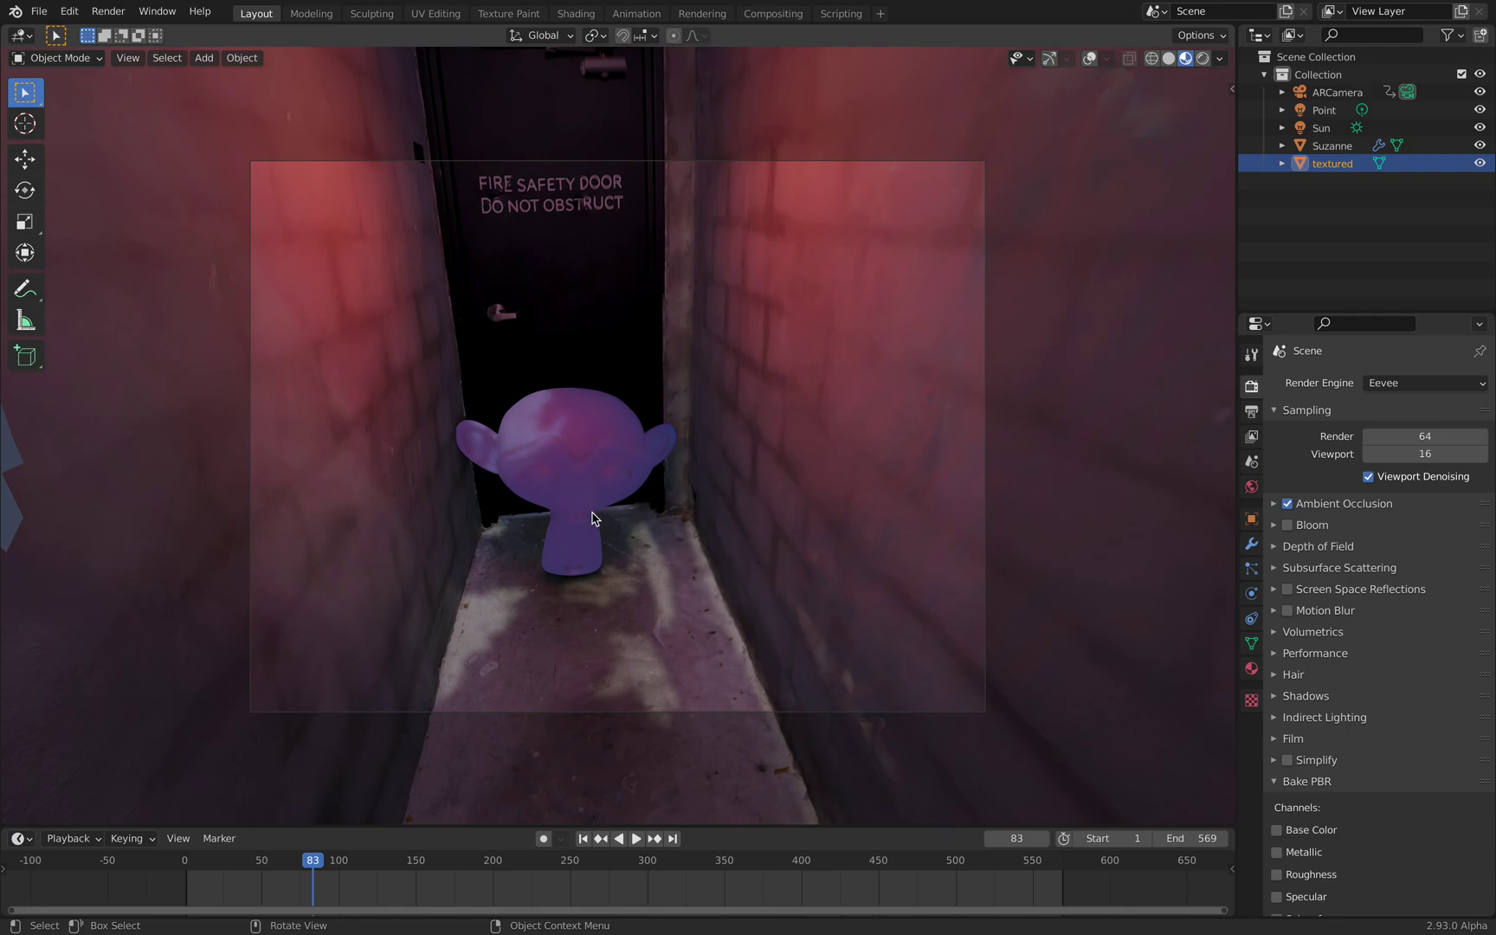
Play and scrub through the tracked animation again, stopping at frame 271.
{"action": "key", "text": "space"}
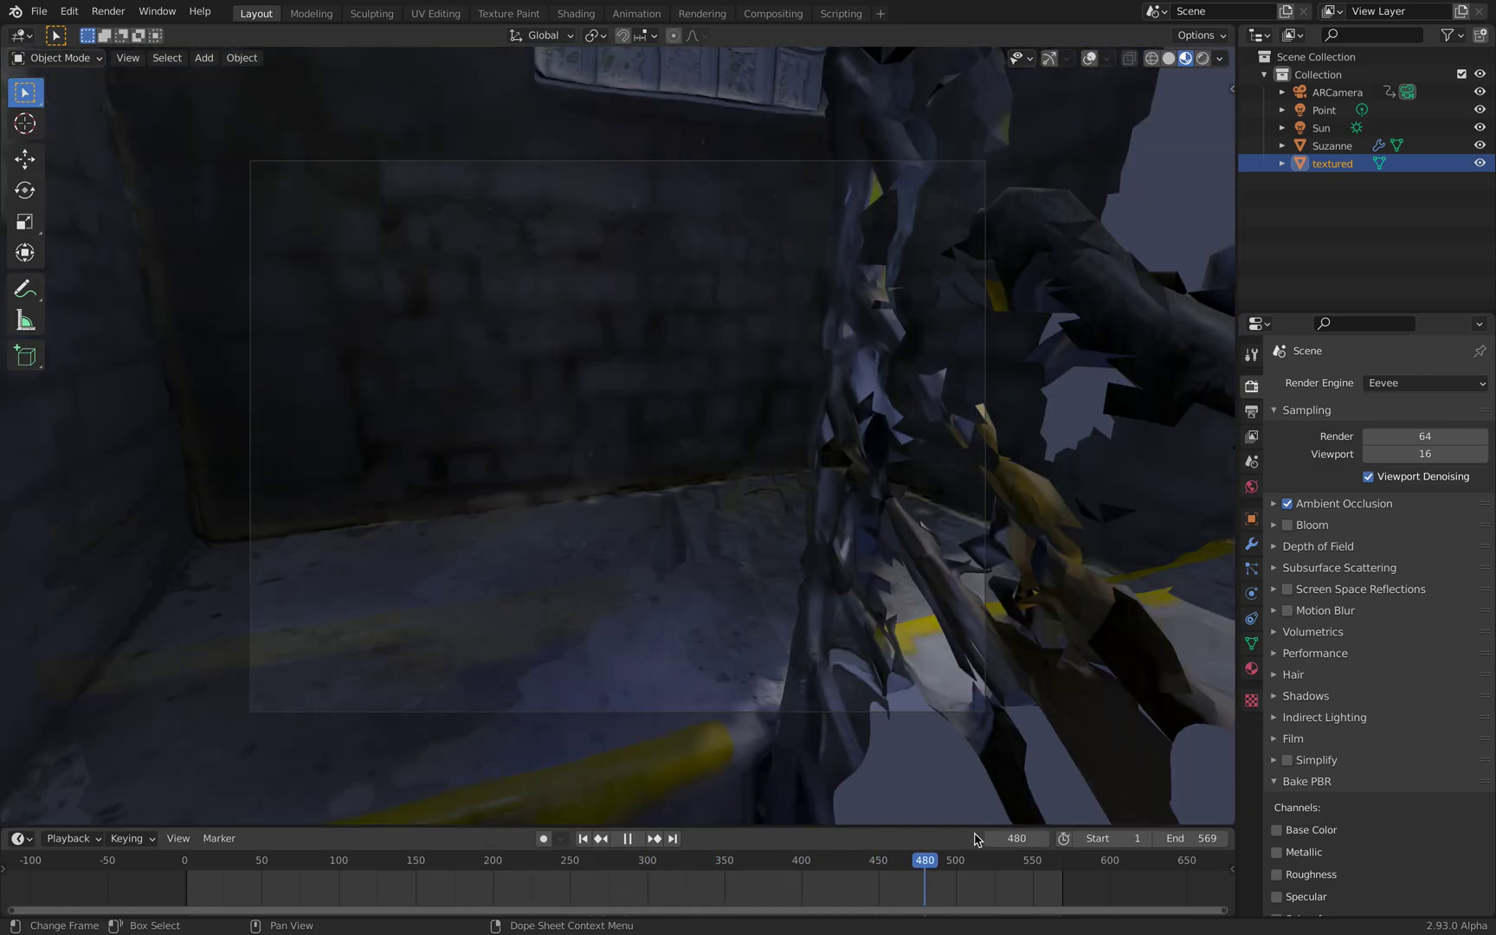
{"action": "left_click_drag", "start_coordinate": [902, 843], "coordinate": [496, 844]}
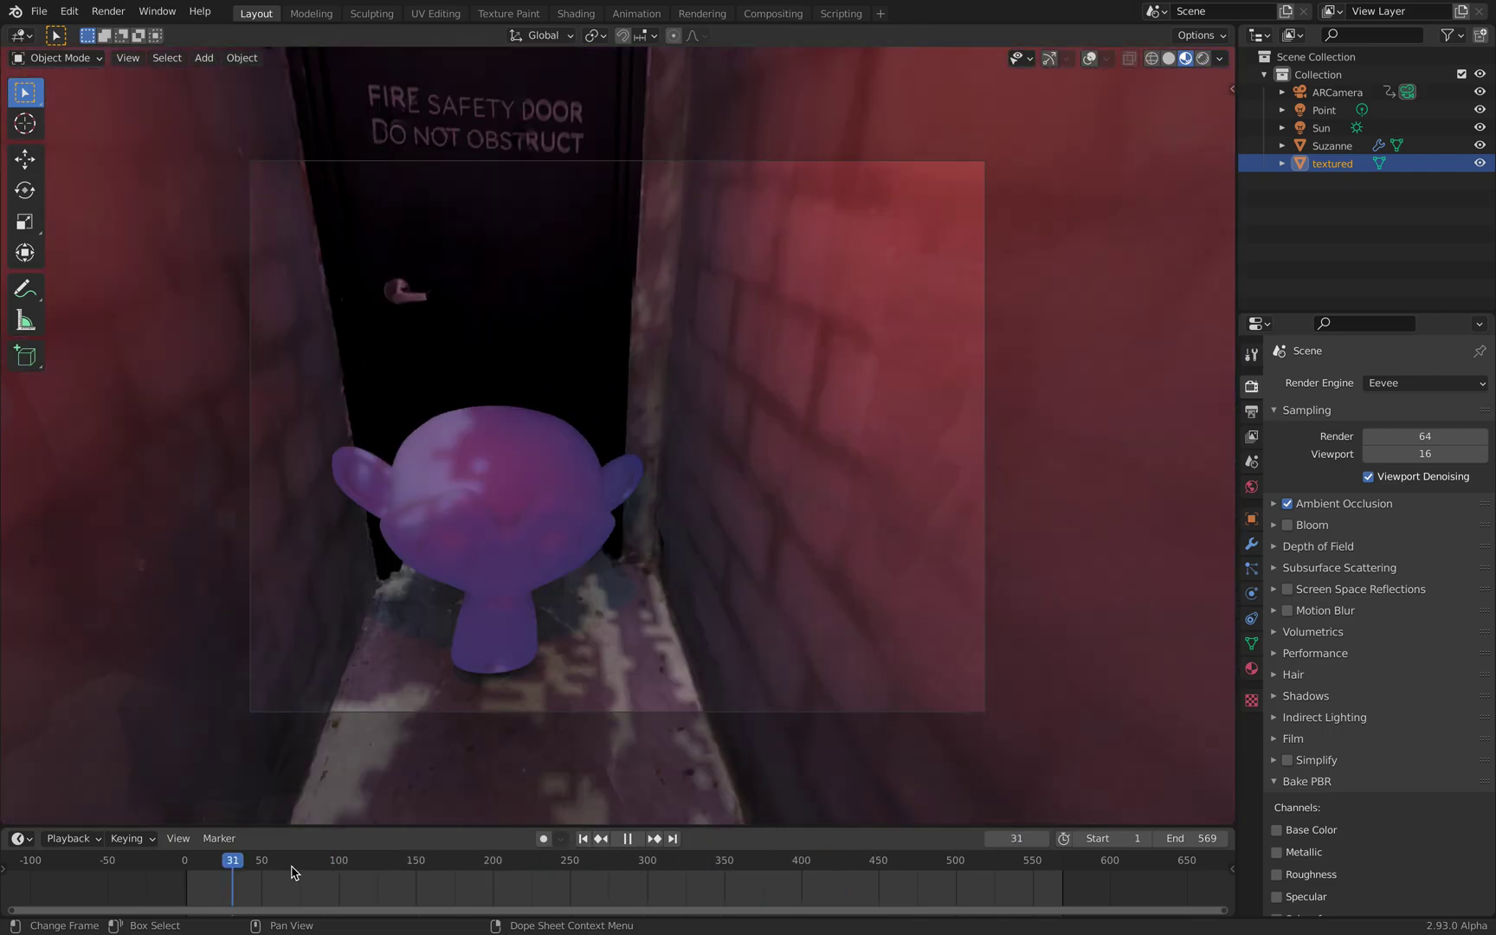
{"action": "left_click_drag", "start_coordinate": [369, 870], "coordinate": [546, 870]}
{"action": "key", "text": "space"}
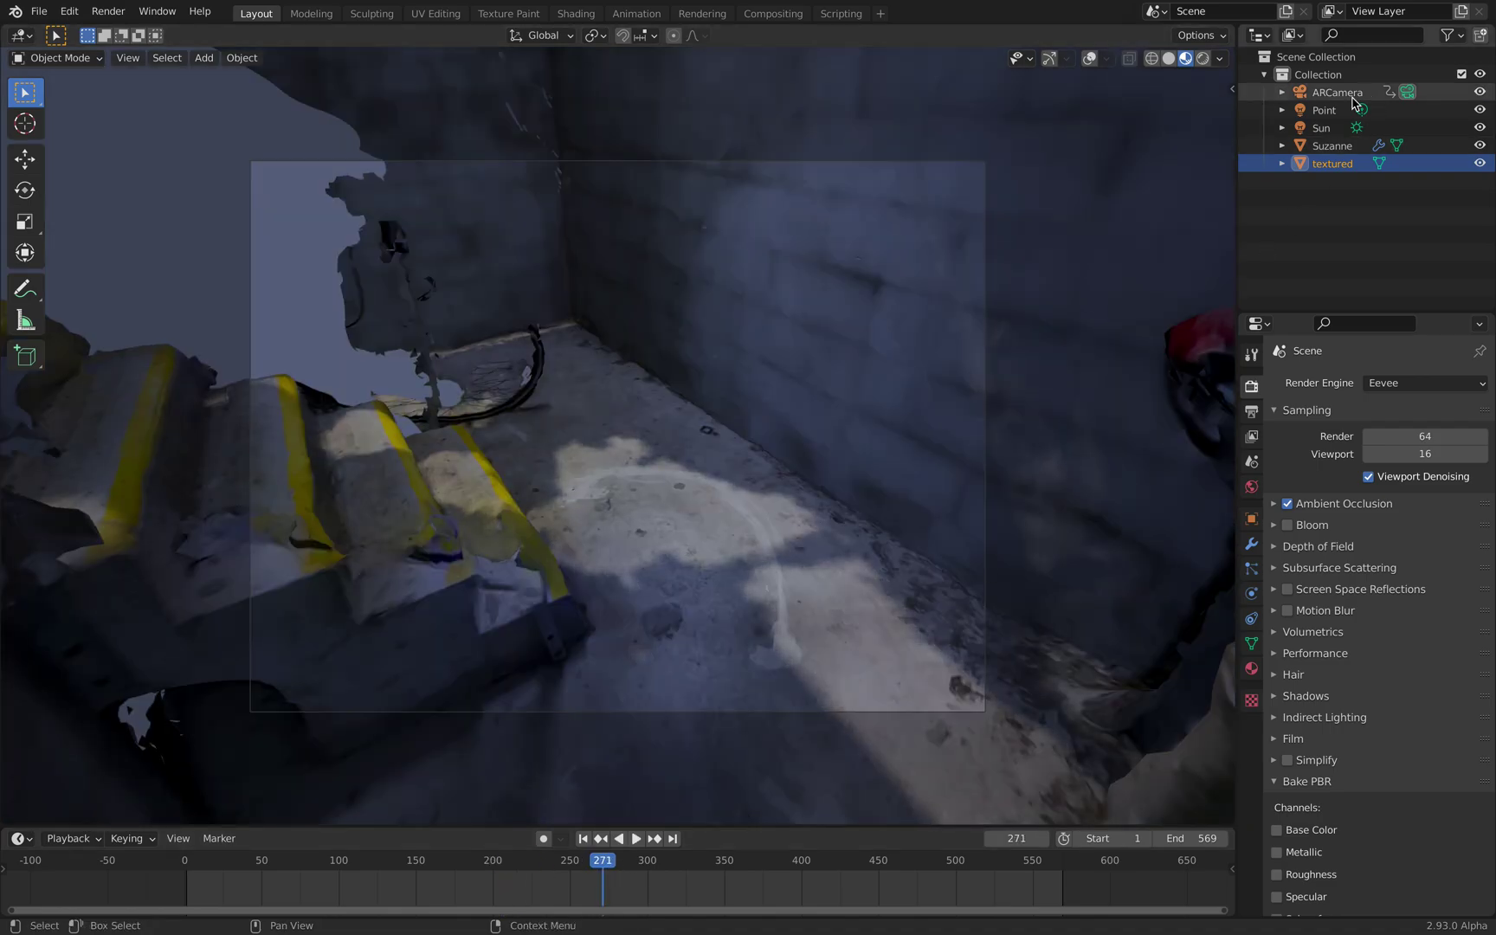
Select the AR camera and leave the camera view to look down the corridor towards the monkey and fire door.
{"action": "left_click", "coordinate": [1354, 101]}
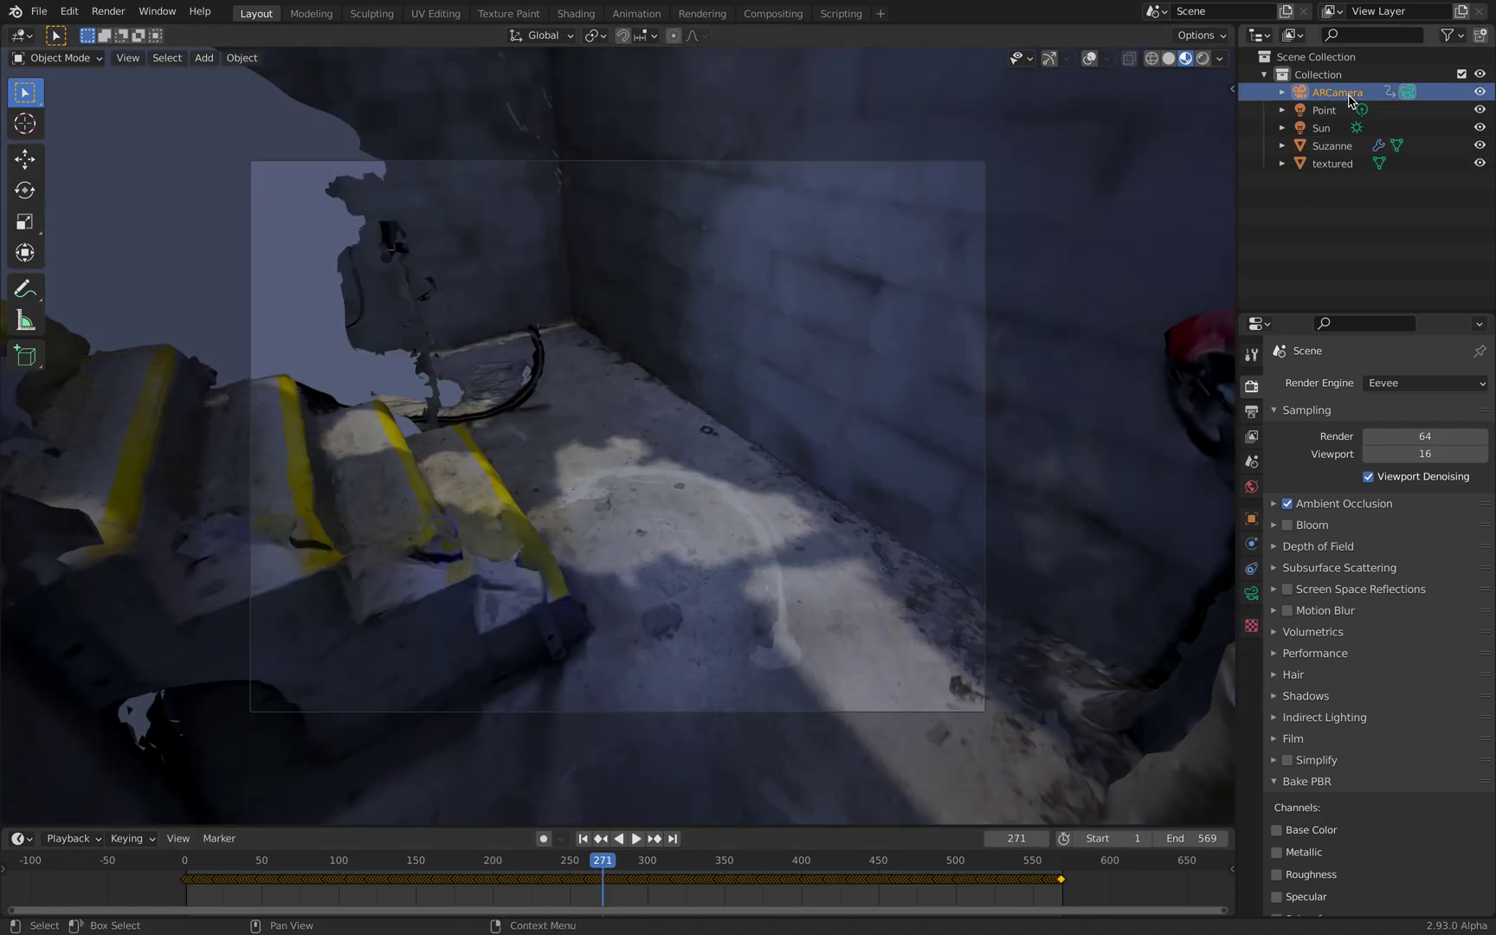
{"action": "middle_click_drag", "start_coordinate": [708, 444], "coordinate": [674, 345]}
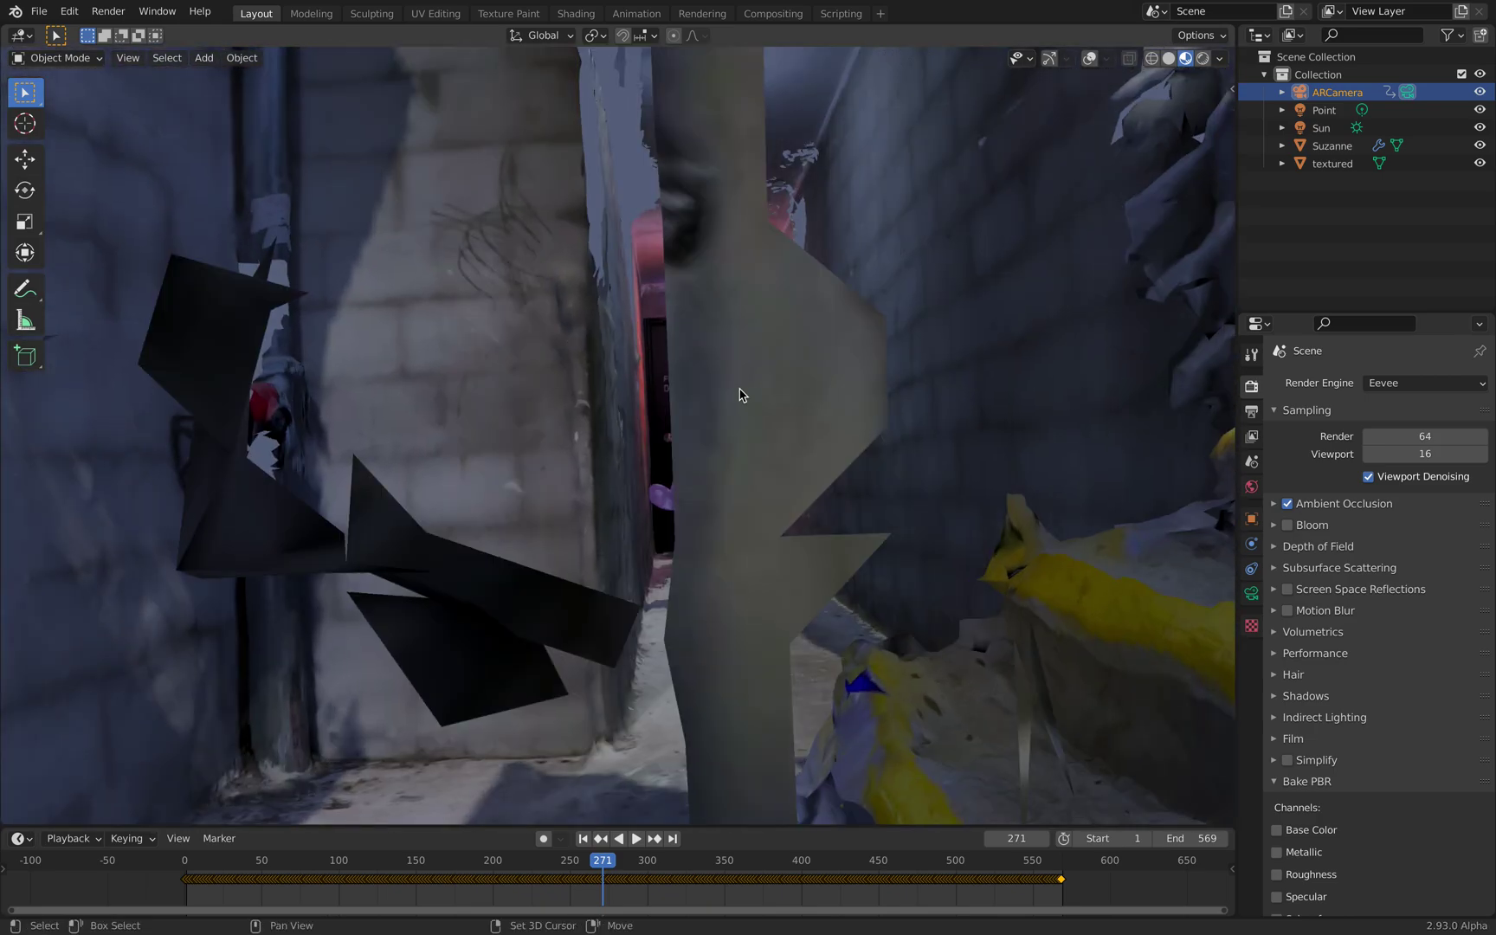
{"action": "middle_click_drag", "start_coordinate": [740, 390], "coordinate": [721, 373], "text": "shift"}
{"action": "scroll", "coordinate": [751, 407], "scroll_direction": "up", "scroll_amount": 2}
{"action": "scroll", "coordinate": [796, 473], "scroll_direction": "up", "scroll_amount": 1}
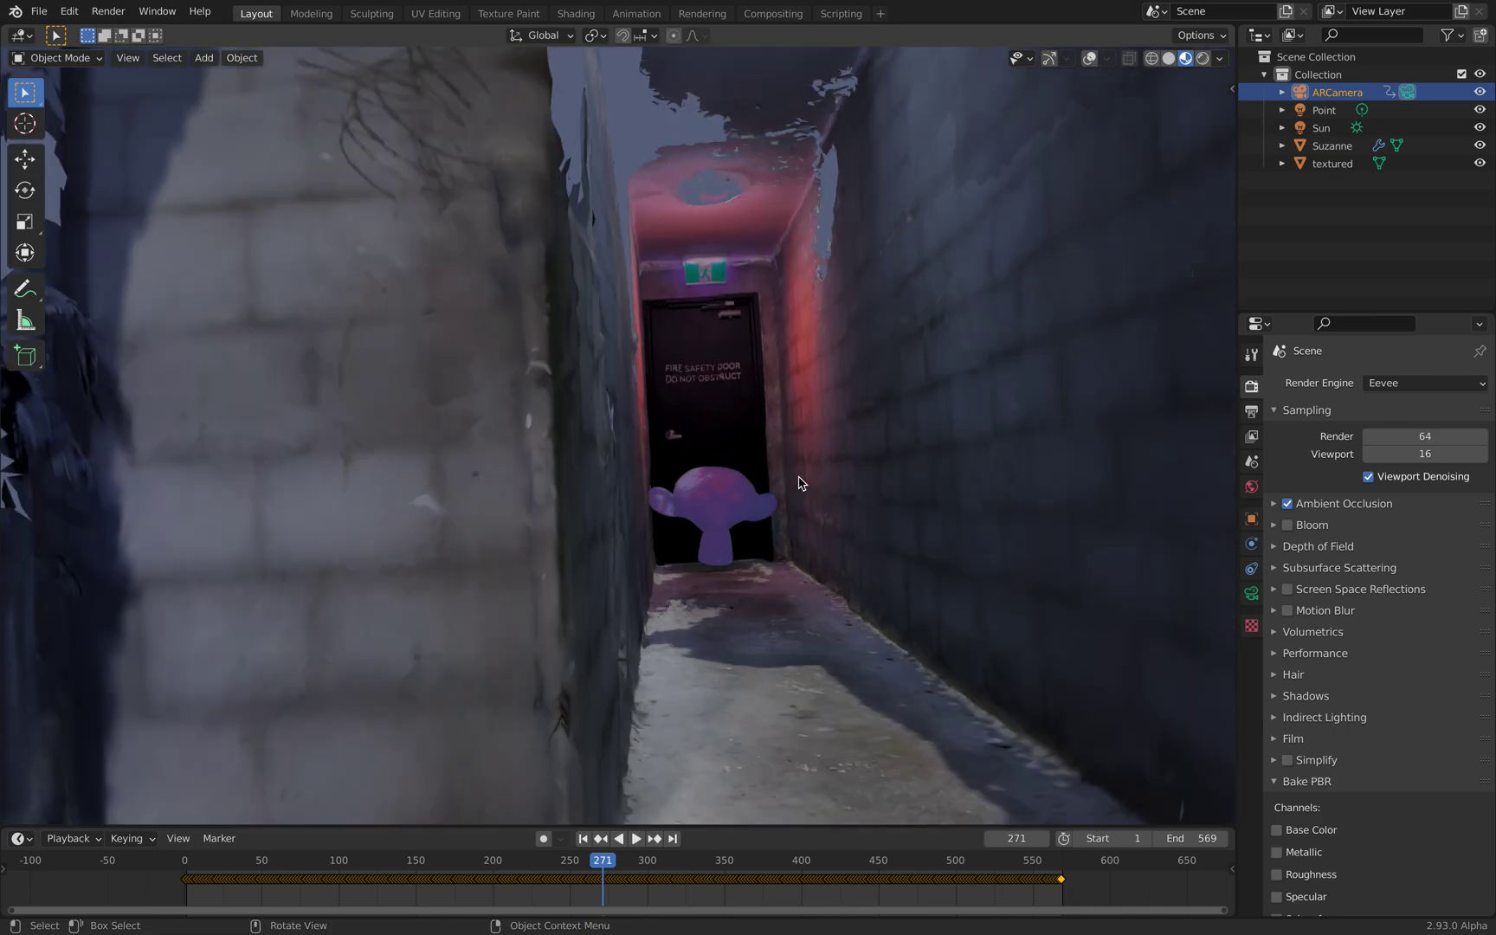
{"action": "middle_click_drag", "start_coordinate": [800, 483], "coordinate": [657, 428], "text": "shift"}
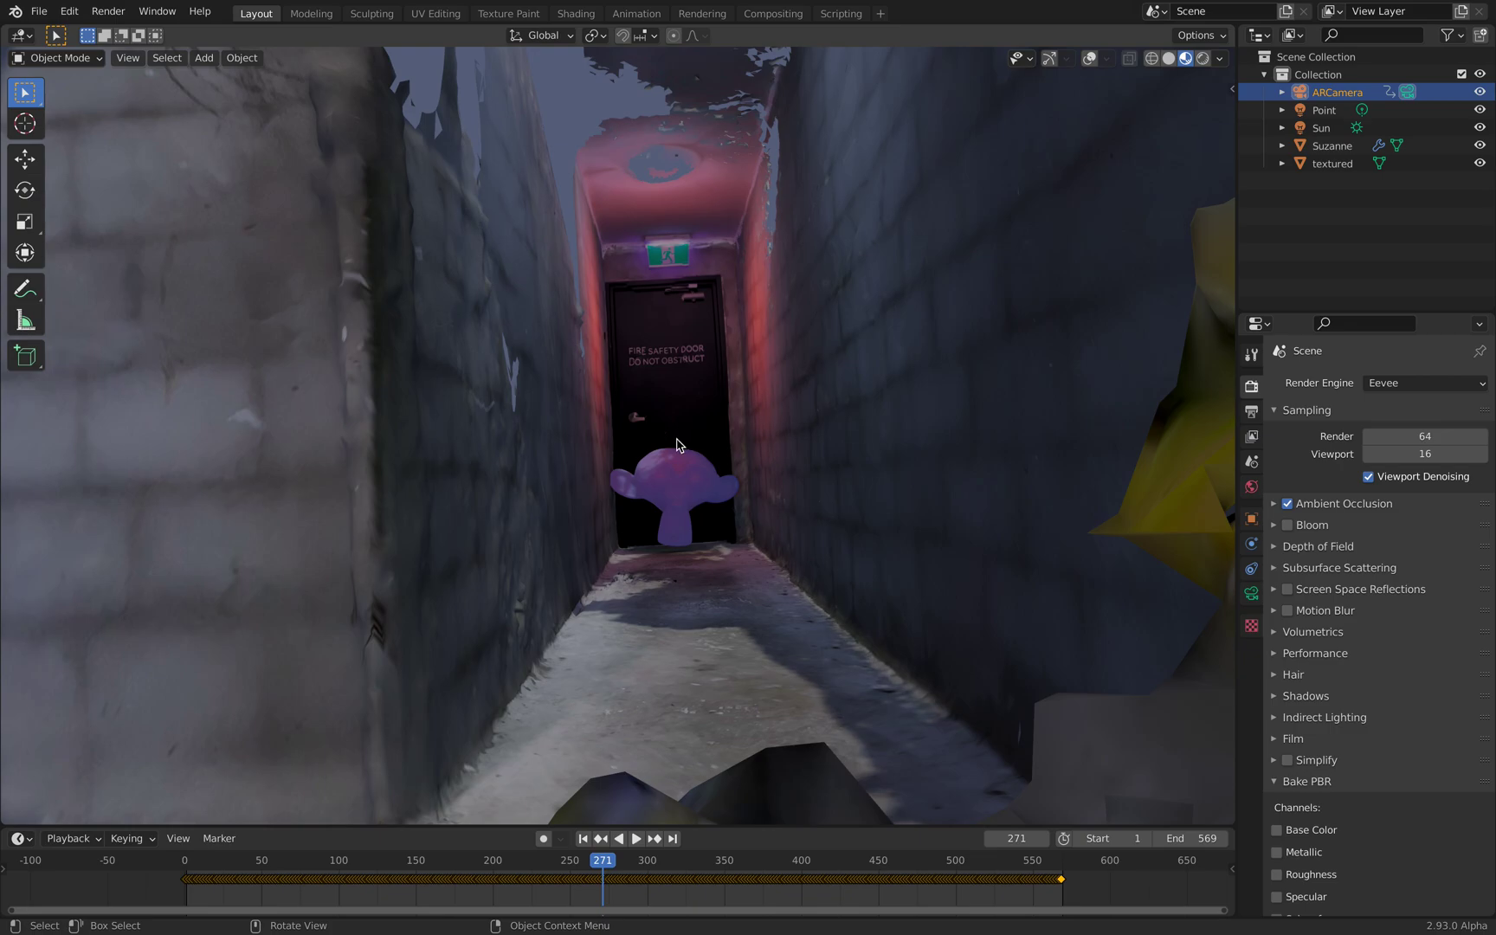
Start View Navigation (Walk/Fly) and walk down the corridor to the monkey in front of the fire door.
{"action": "key", "text": "F3"}
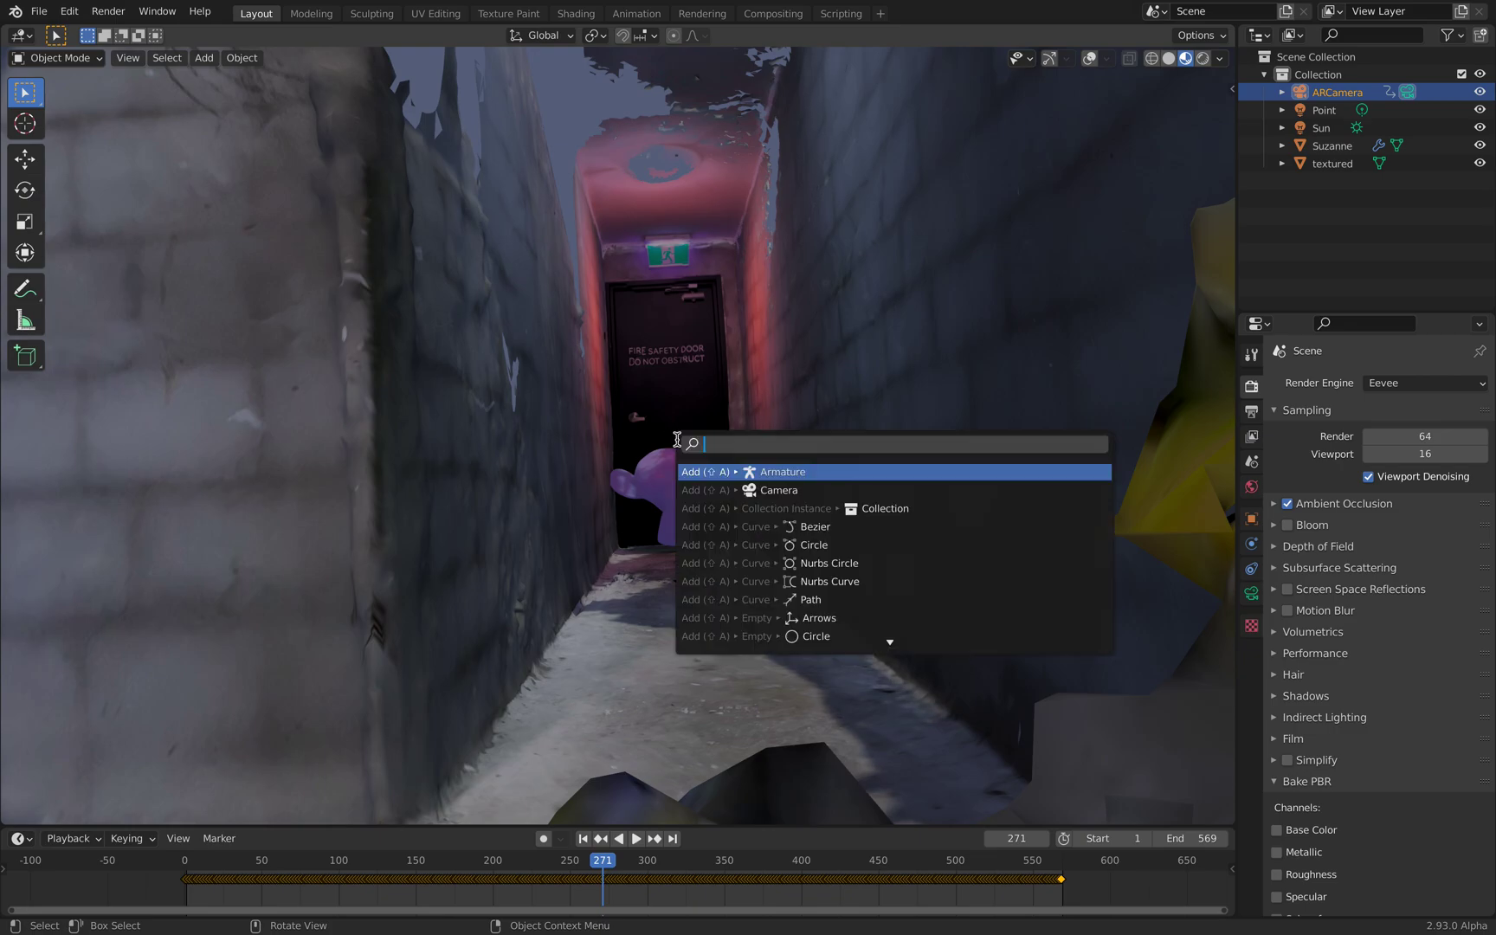
{"action": "type", "text": "walk"}
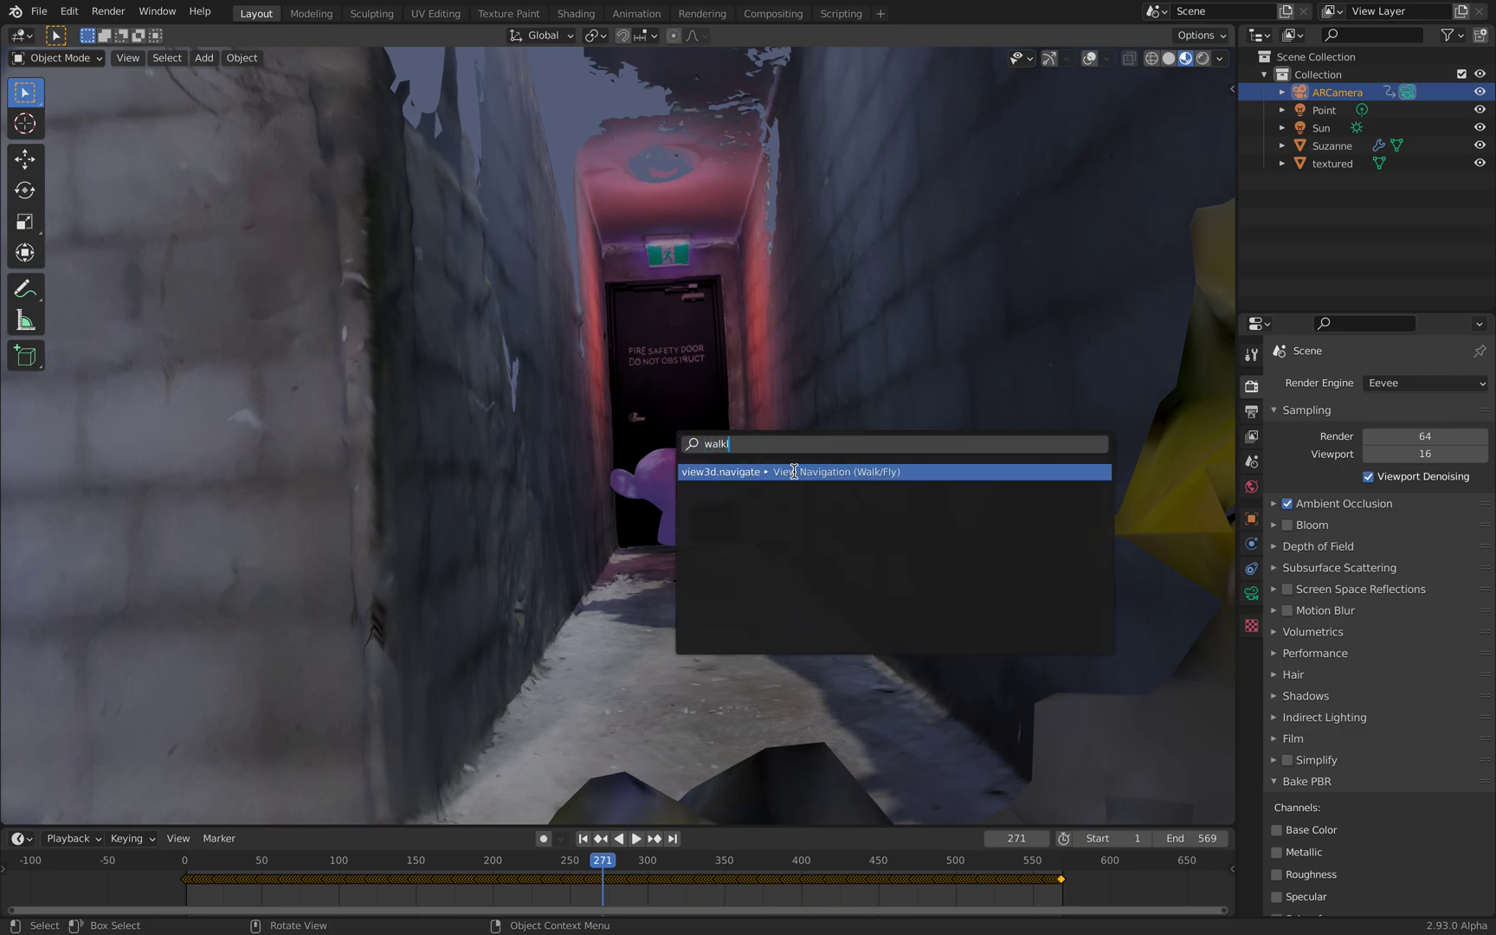
{"action": "left_click", "coordinate": [795, 472]}
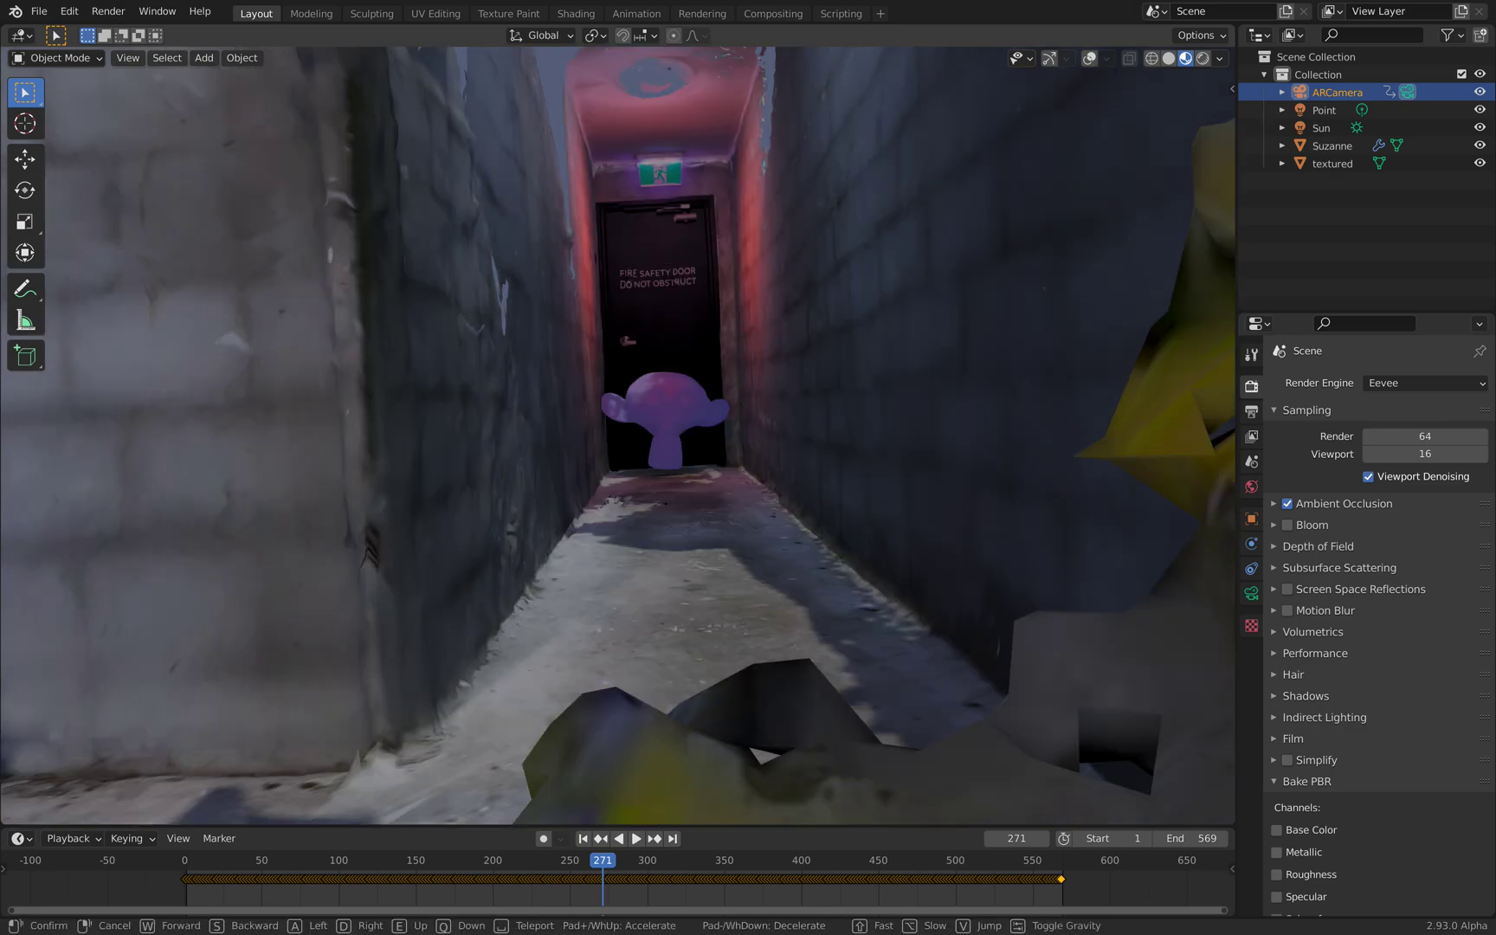
{"action": "key", "text": "w"}
Walk away from the fire door towards the yellow-edged stairs to examine the stairwell scan and leave walk navigation.
{"action": "key", "text": "w"}
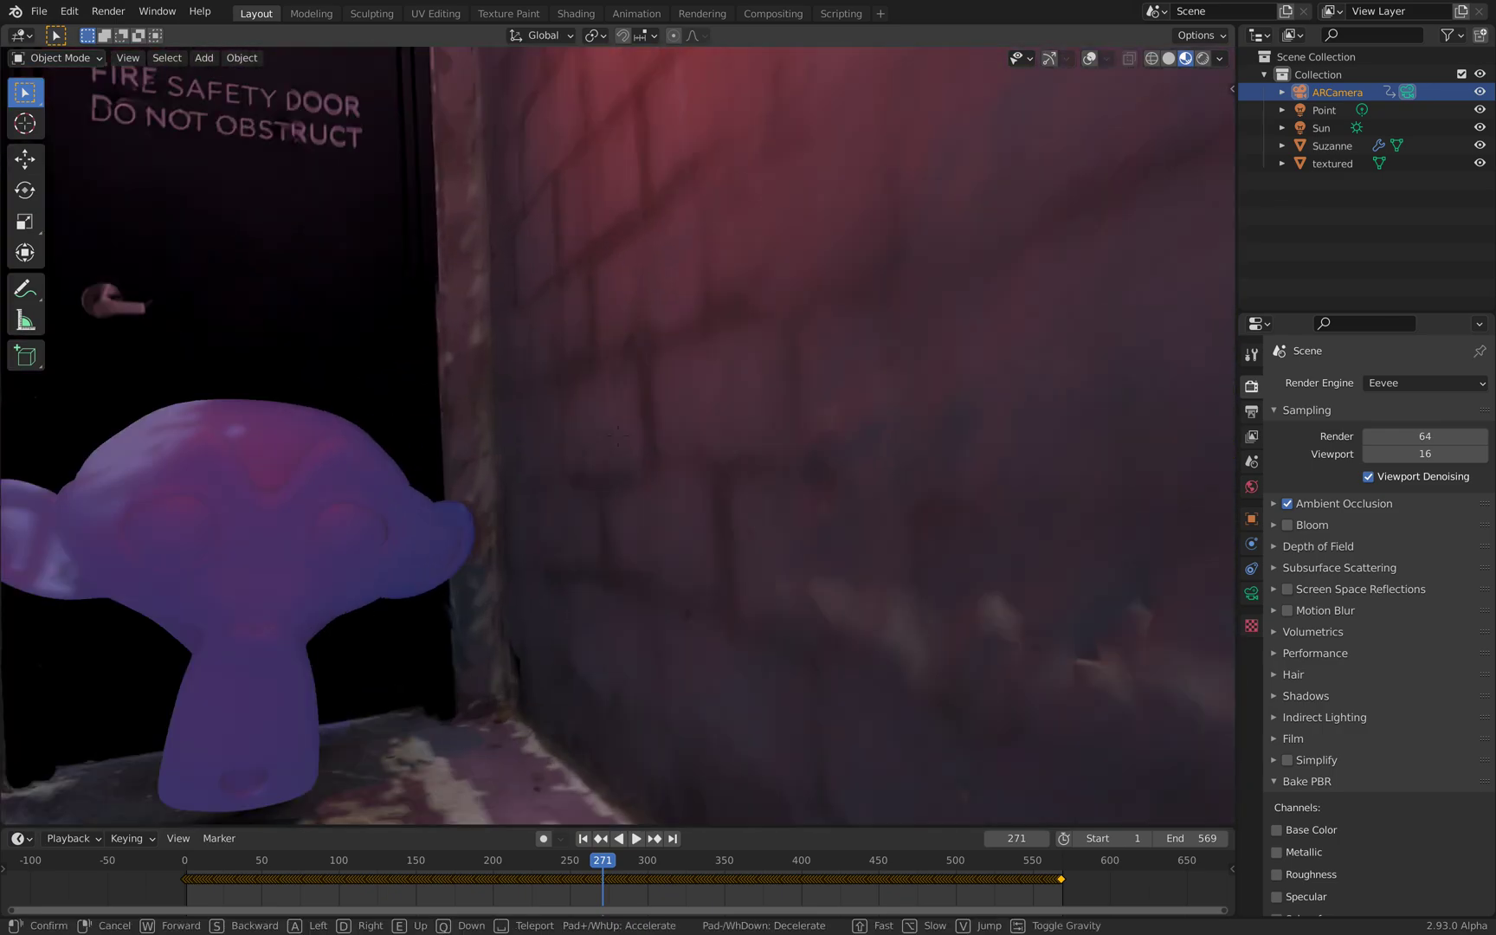
{"action": "key", "text": "s"}
{"action": "key", "text": "w"}
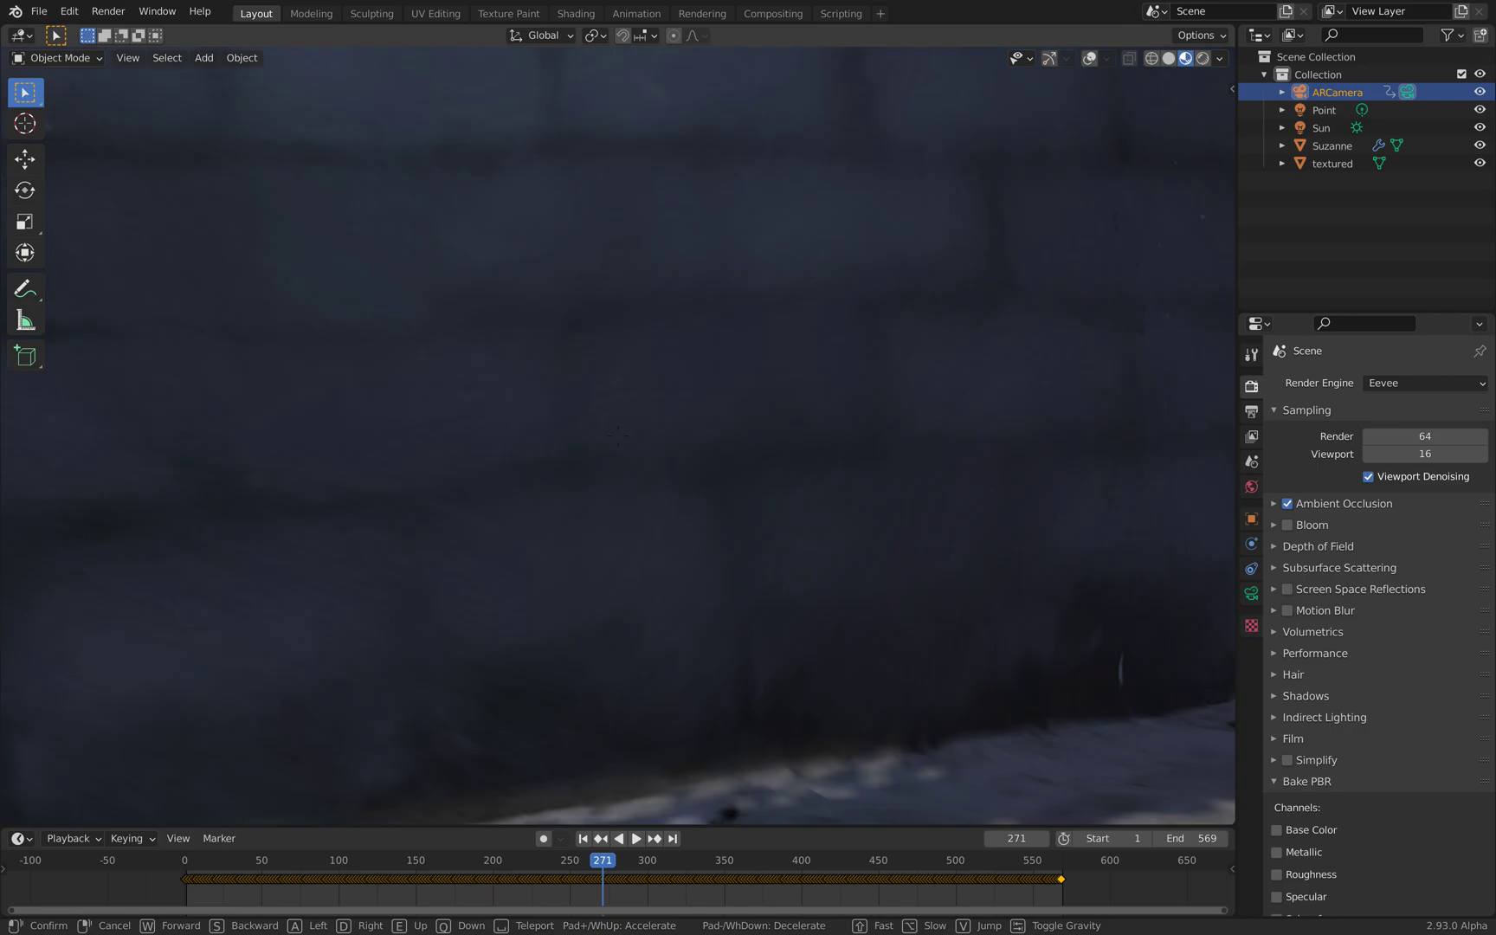
{"action": "key", "text": "s"}
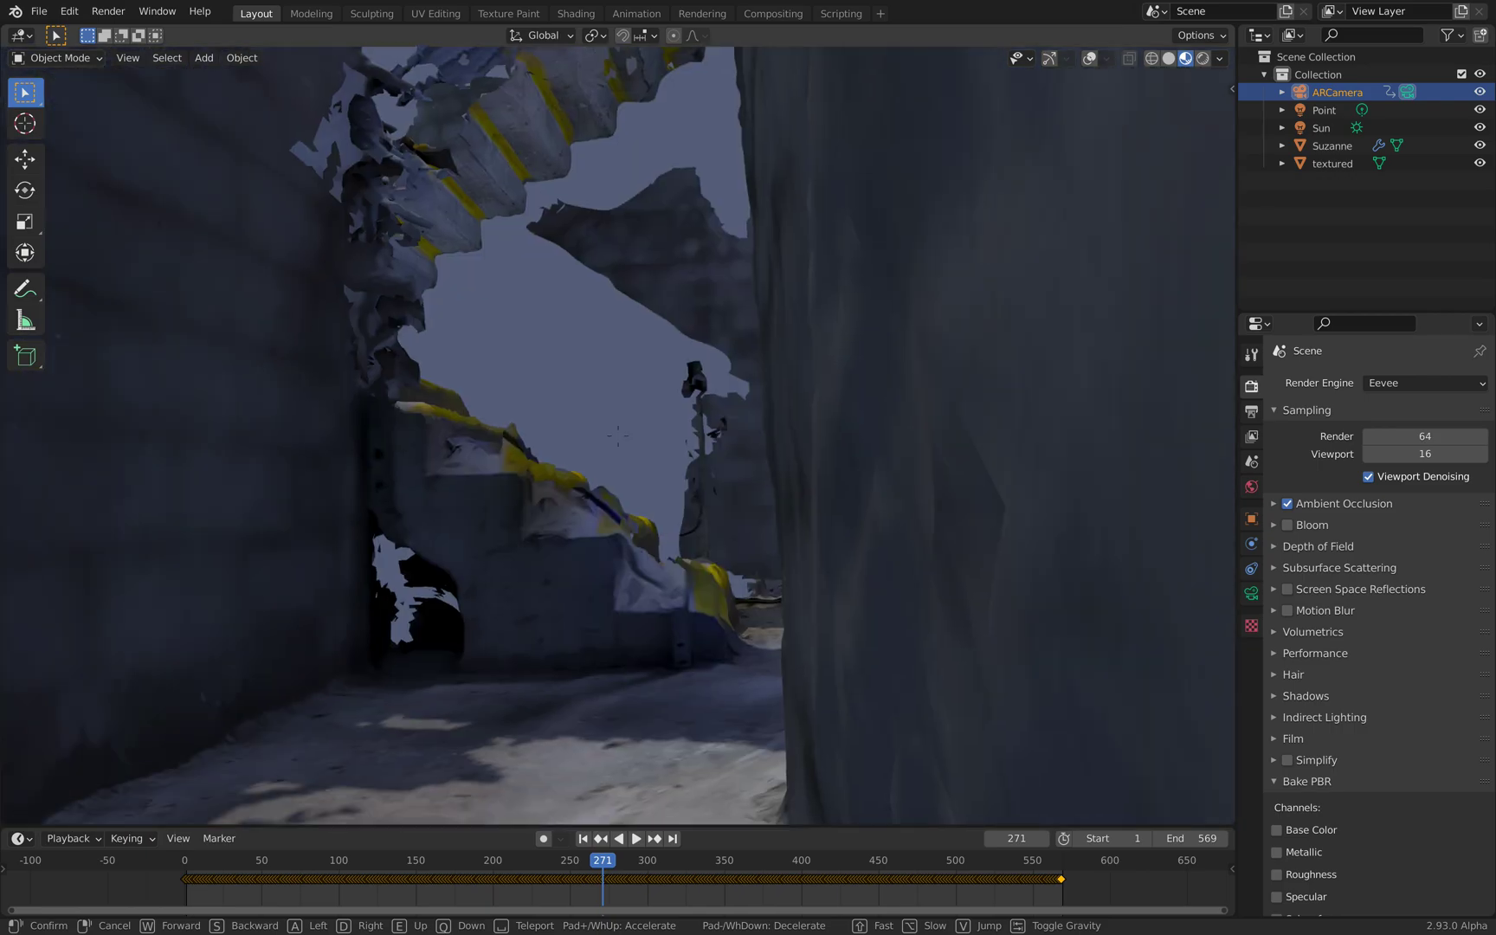
{"action": "key", "text": "w"}
{"action": "key", "text": "w"}
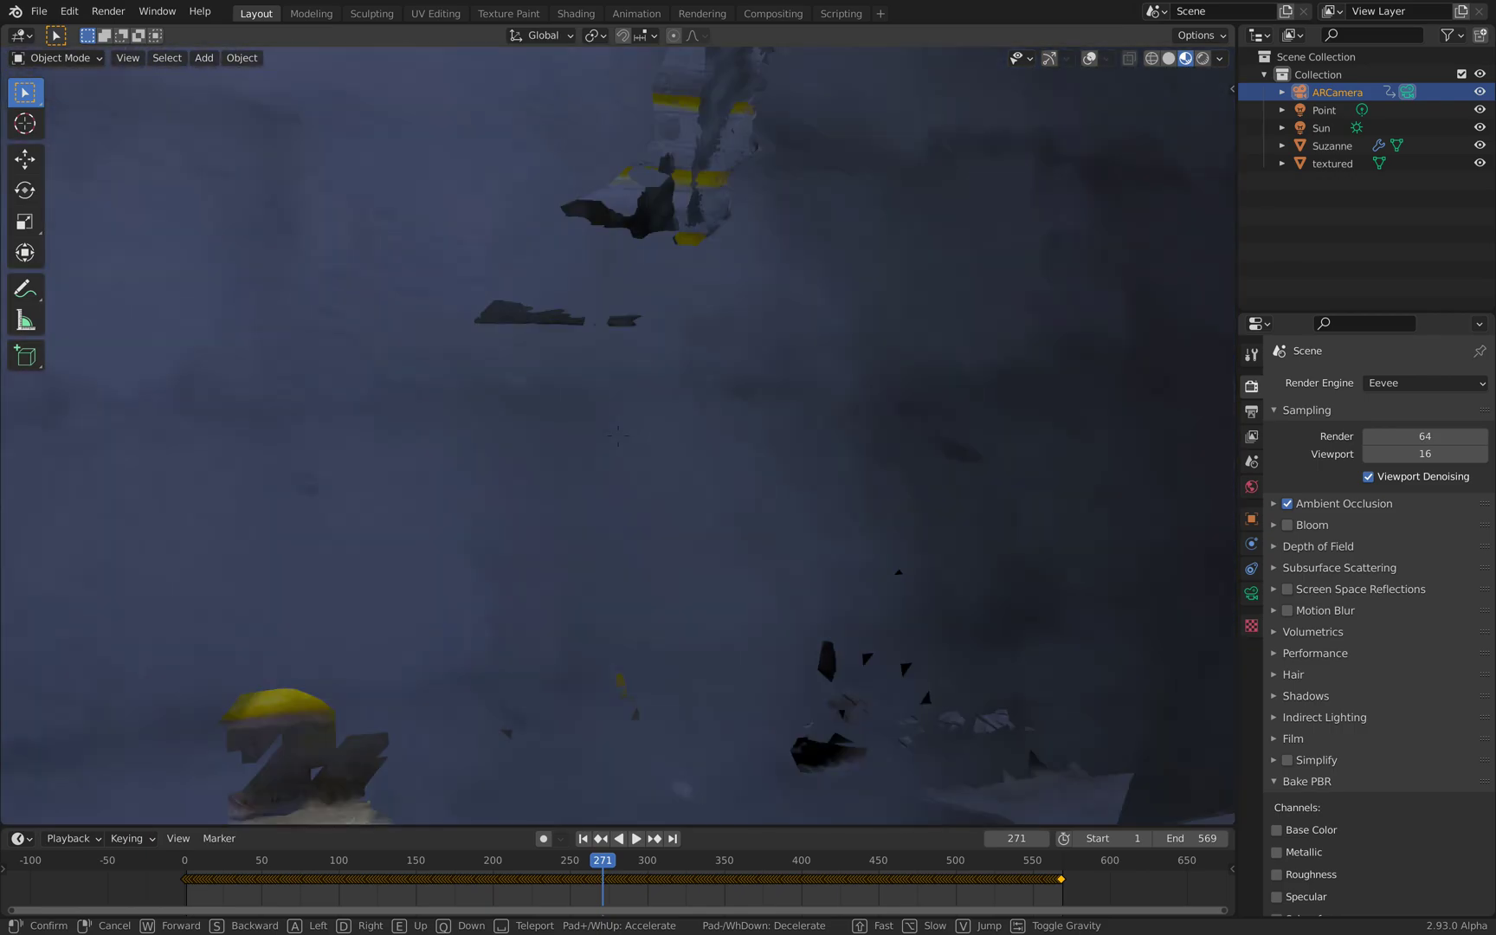
{"action": "key", "text": "w"}
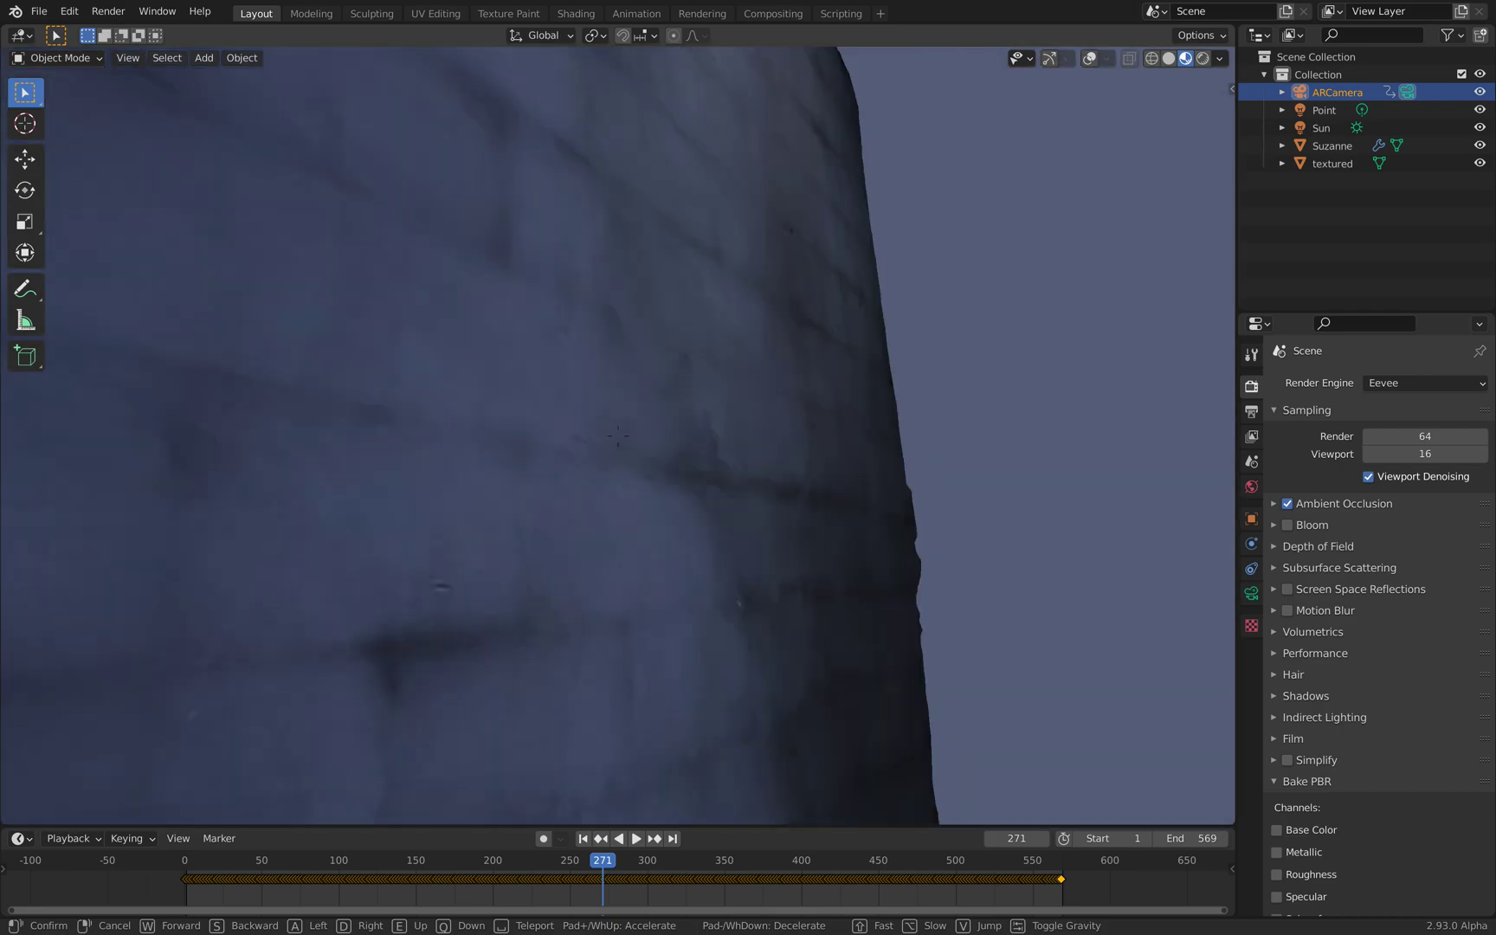
{"action": "key", "text": "w"}
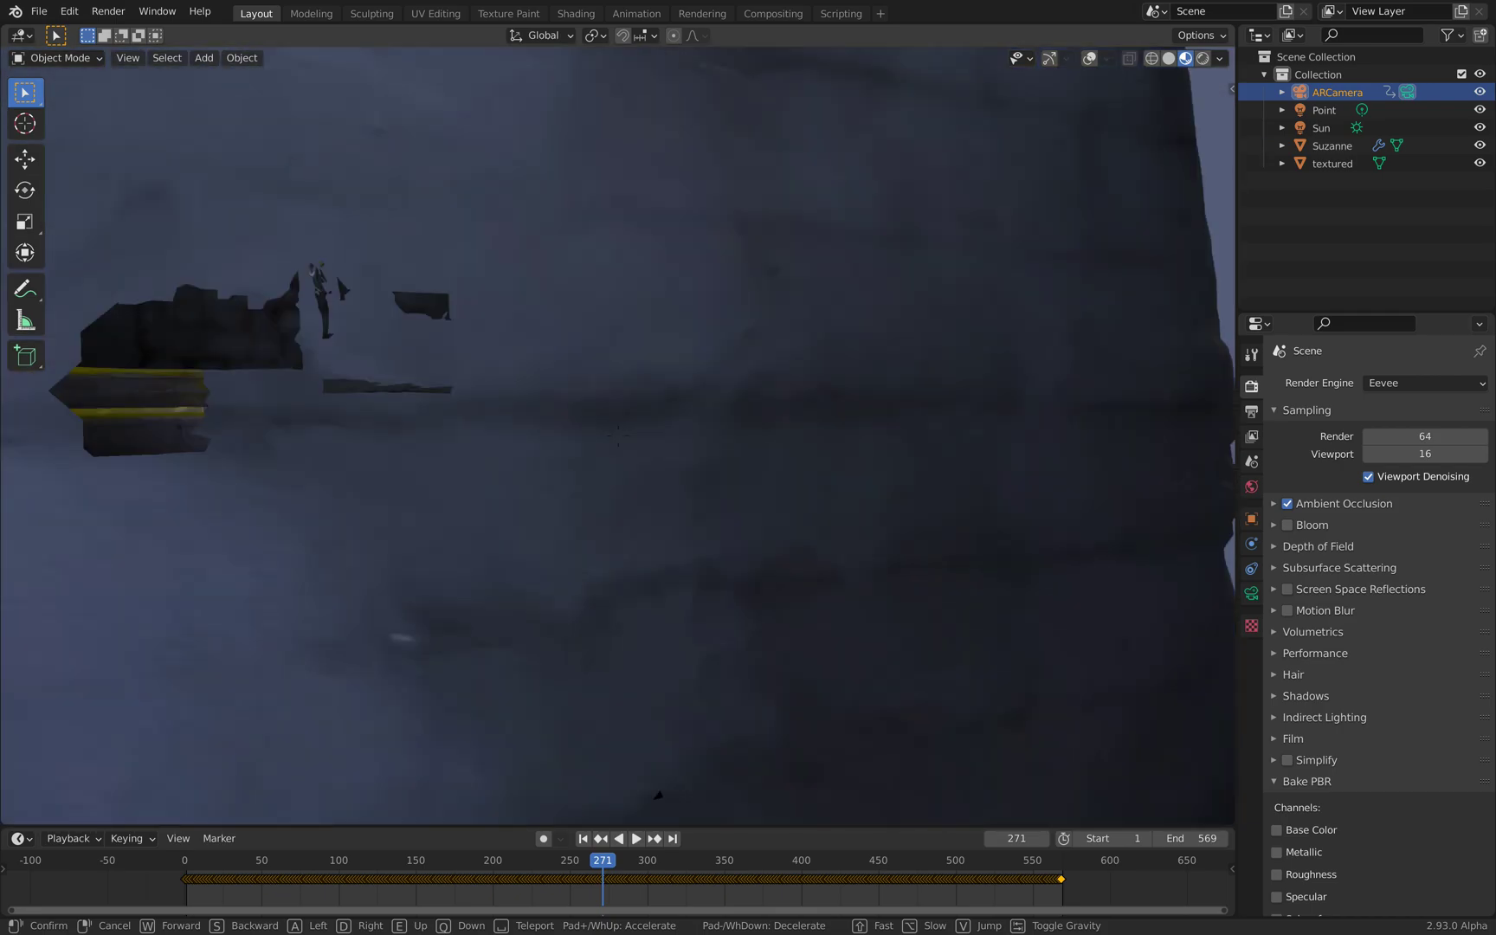
{"action": "key", "text": "w"}
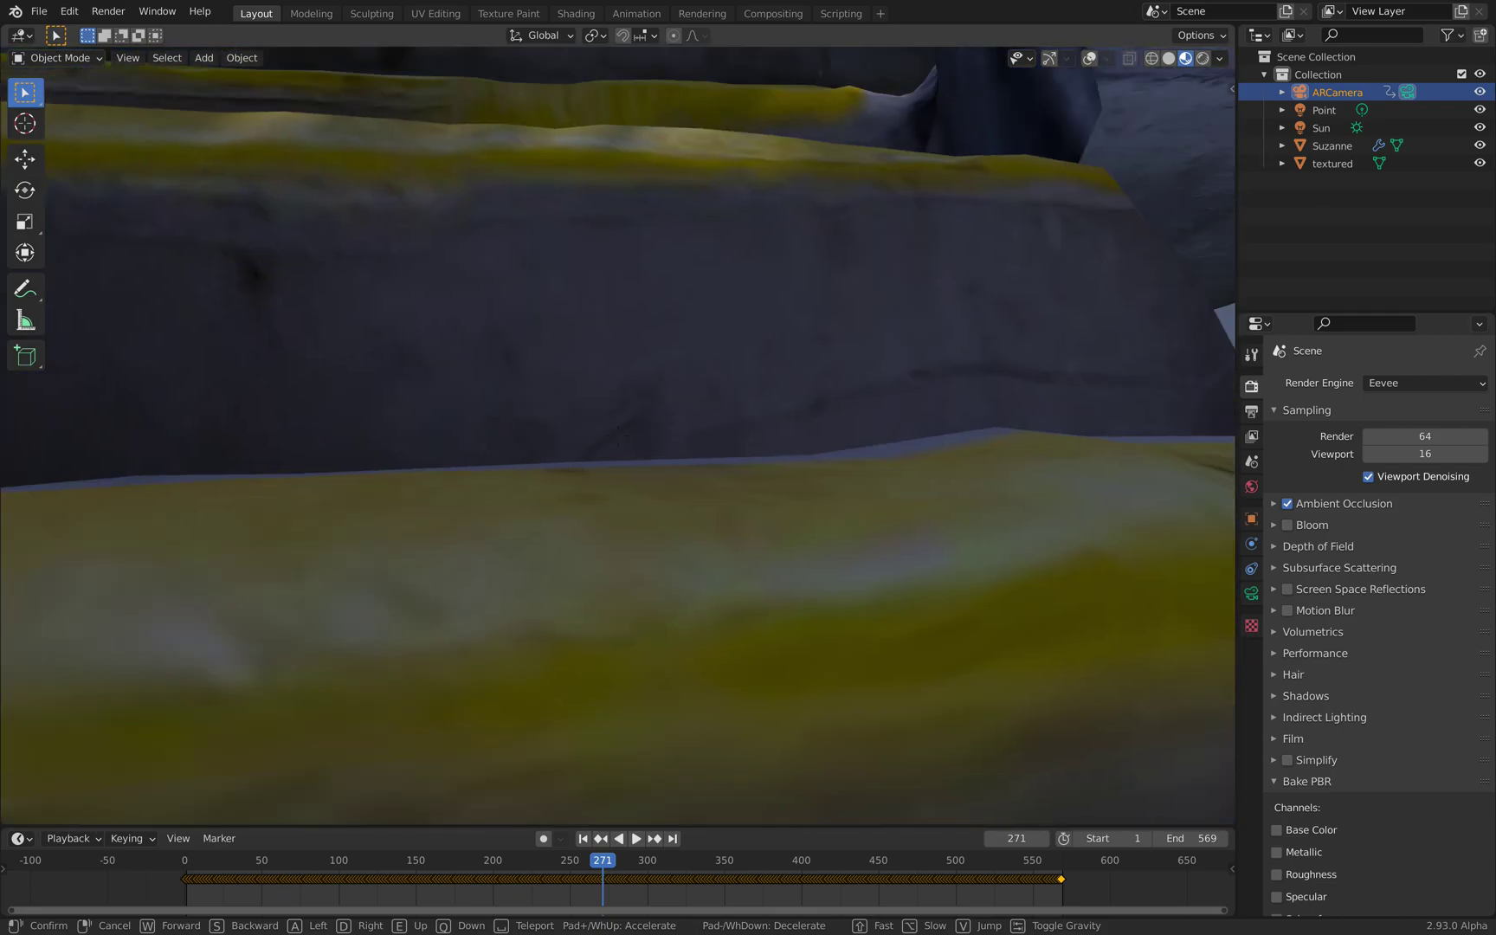
{"action": "key", "text": "w"}
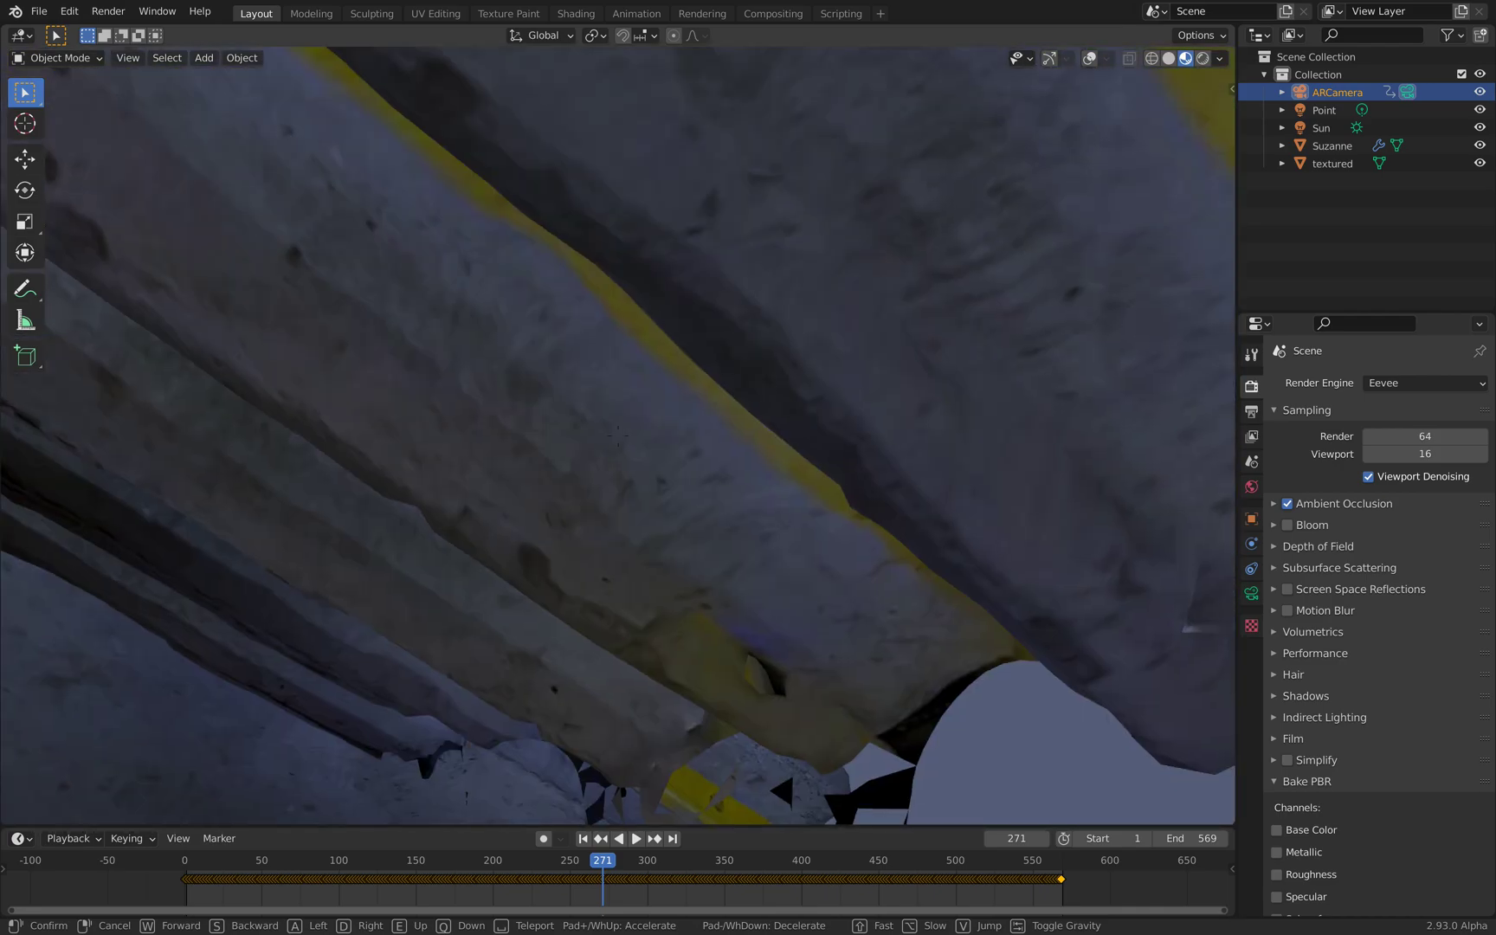
{"action": "right_click", "coordinate": [618, 435]}
Examine the scanned corridor floor and the yellow-edged steps from above.
{"action": "scroll", "coordinate": [640, 502], "scroll_direction": "down", "scroll_amount": 3}
{"action": "middle_click_drag", "start_coordinate": [662, 520], "coordinate": [663, 407]}
{"action": "scroll", "coordinate": [812, 574], "scroll_direction": "down", "scroll_amount": 15}
{"action": "scroll", "coordinate": [635, 452], "scroll_direction": "up", "scroll_amount": 3}
{"action": "scroll", "coordinate": [639, 527], "scroll_direction": "up", "scroll_amount": 4}
{"action": "scroll", "coordinate": [651, 511], "scroll_direction": "up", "scroll_amount": 2}
{"action": "scroll", "coordinate": [667, 401], "scroll_direction": "up", "scroll_amount": 5}
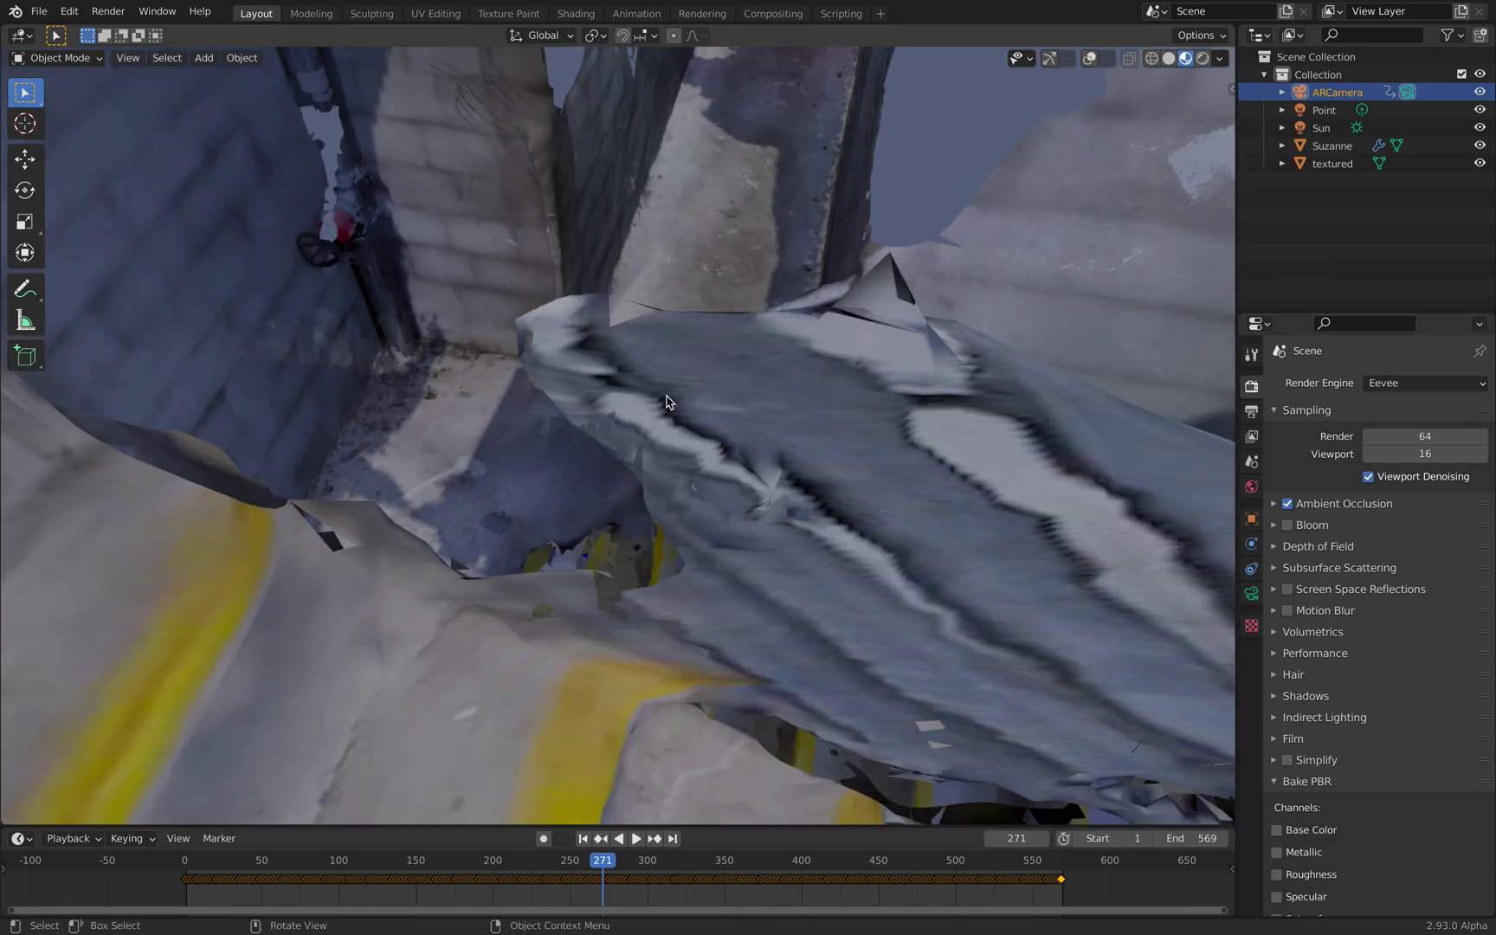
{"action": "scroll", "coordinate": [666, 401], "scroll_direction": "up", "scroll_amount": 3}
{"action": "scroll", "coordinate": [684, 392], "scroll_direction": "up", "scroll_amount": 2}
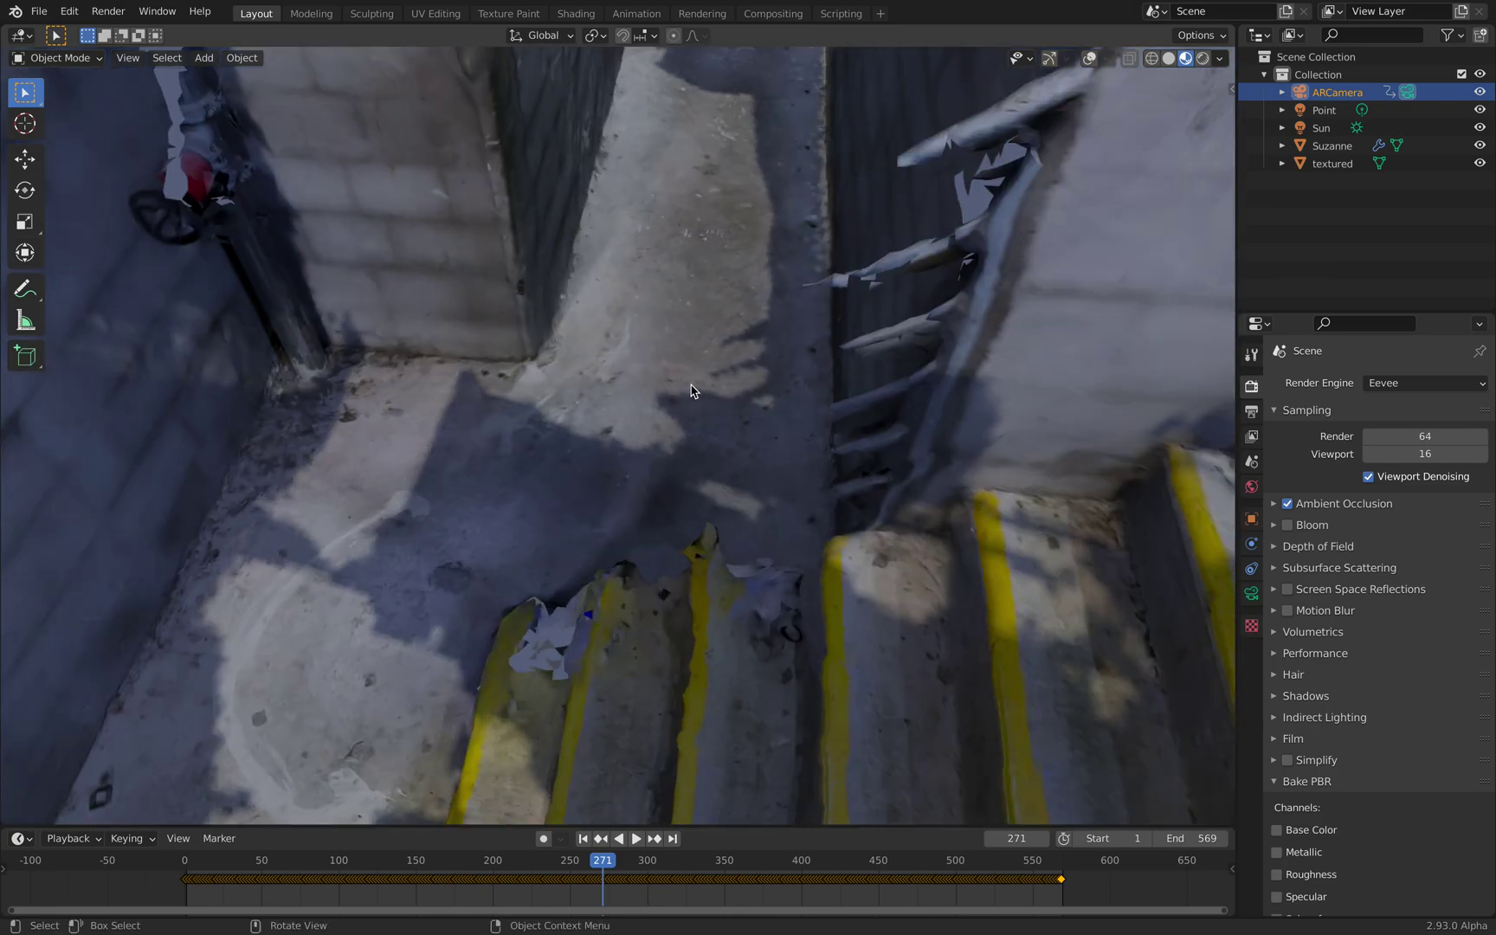